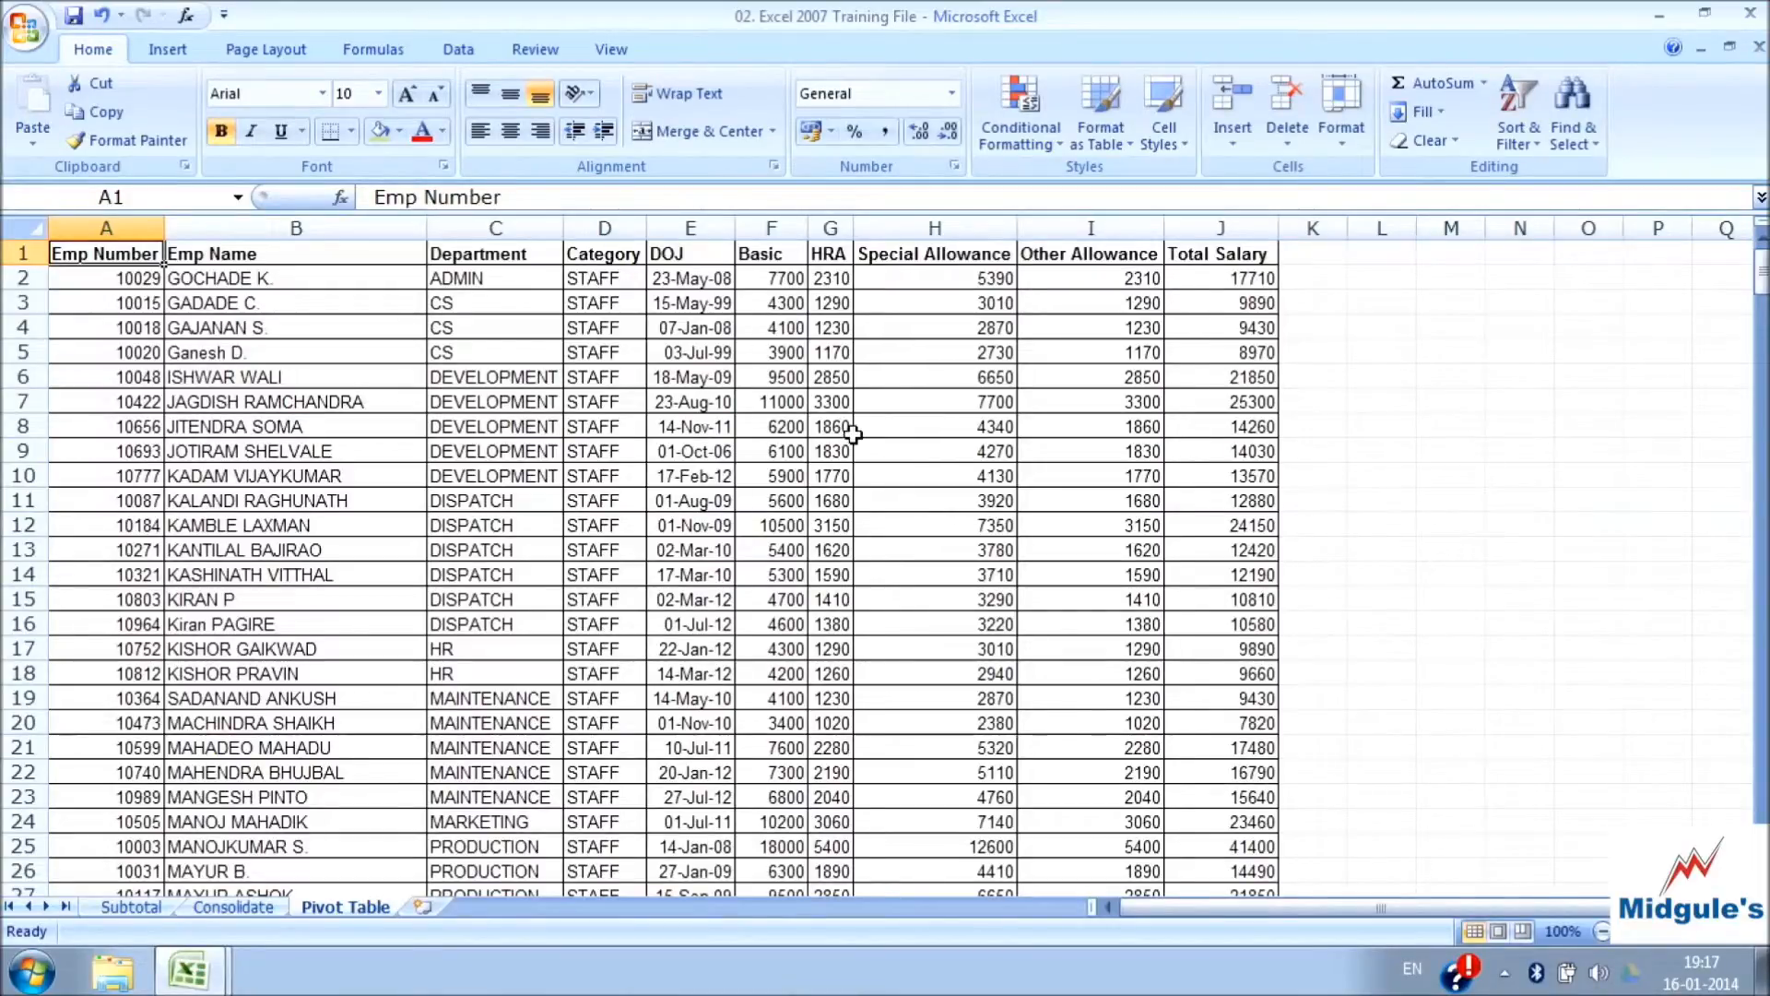
Start a new PivotTable with range A1:J341 of the Pivot Table sheet as its source data
click(175, 51)
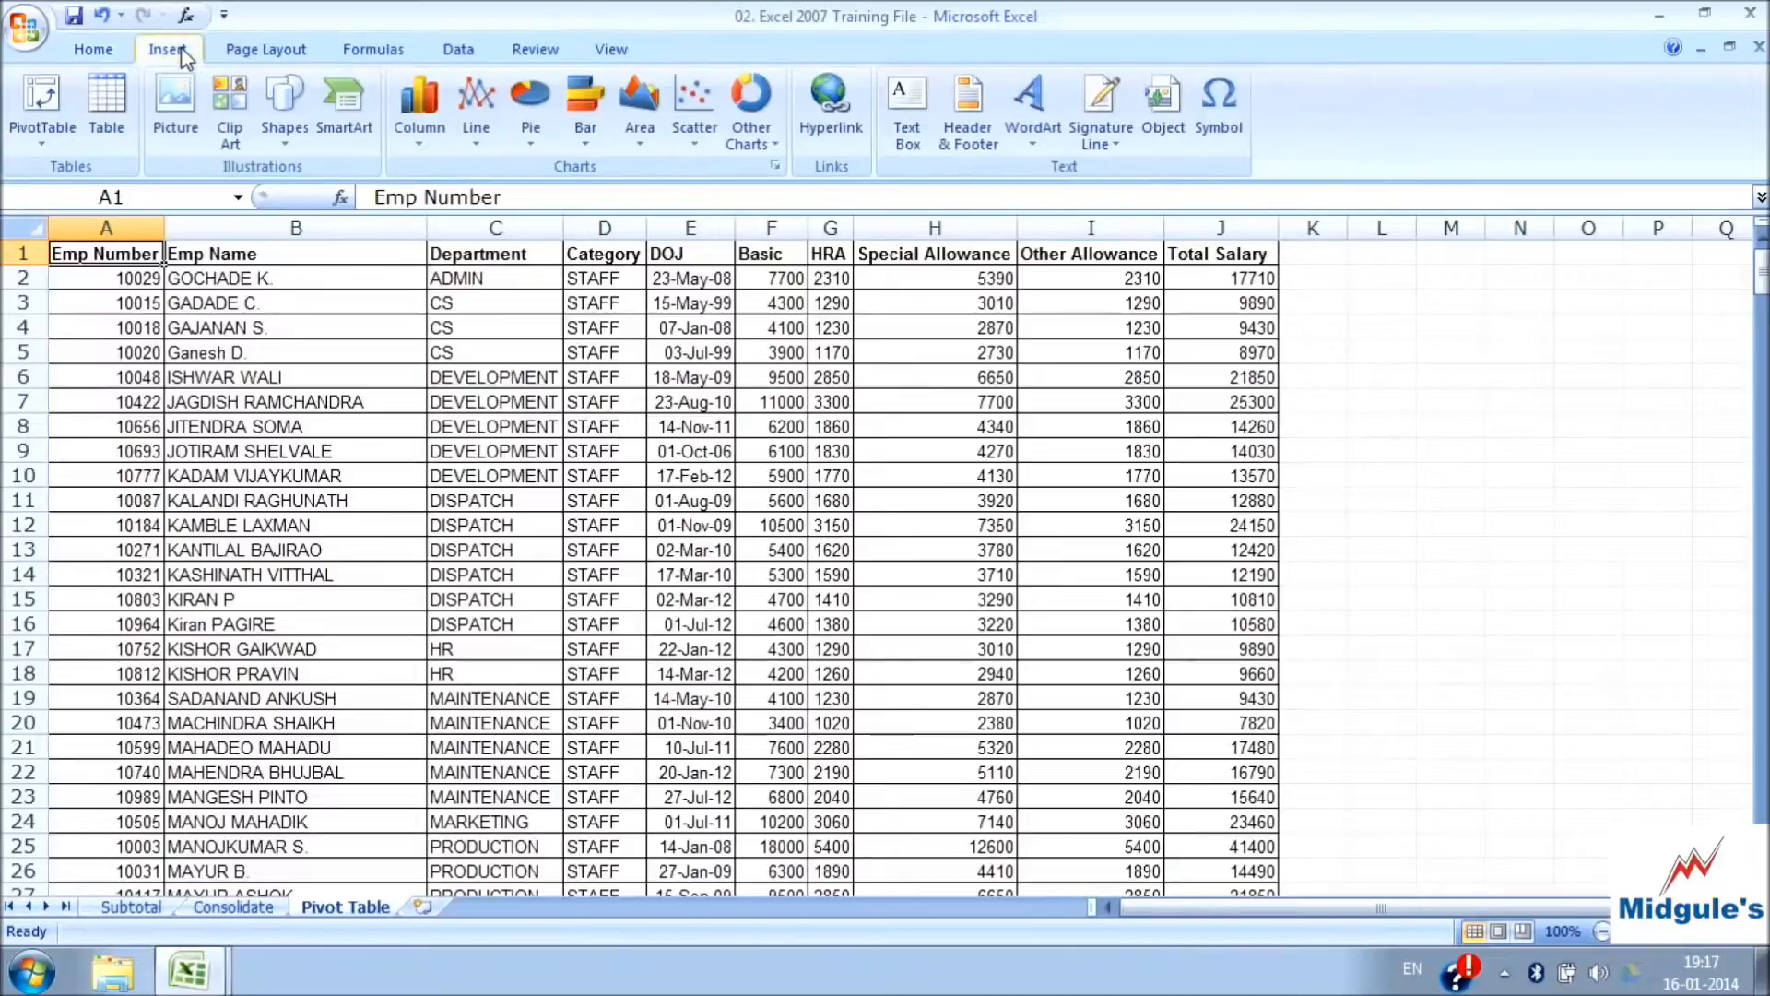
click(46, 109)
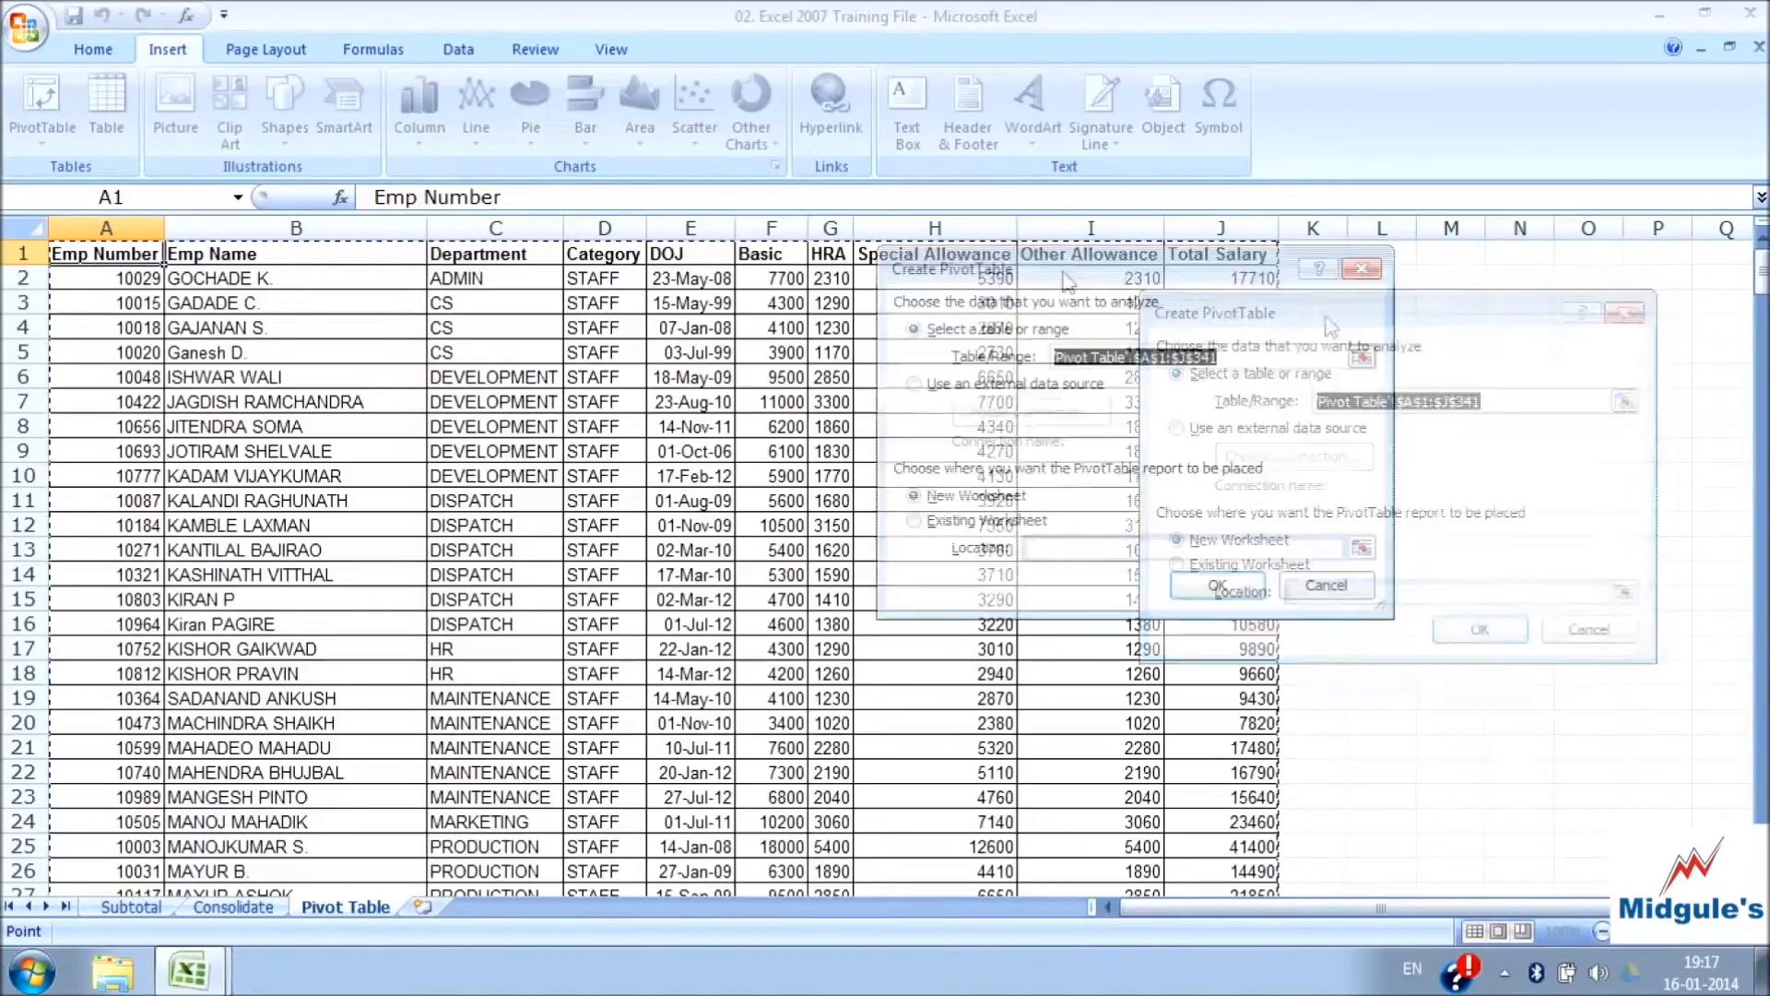
drag(1067, 282, 715, 283)
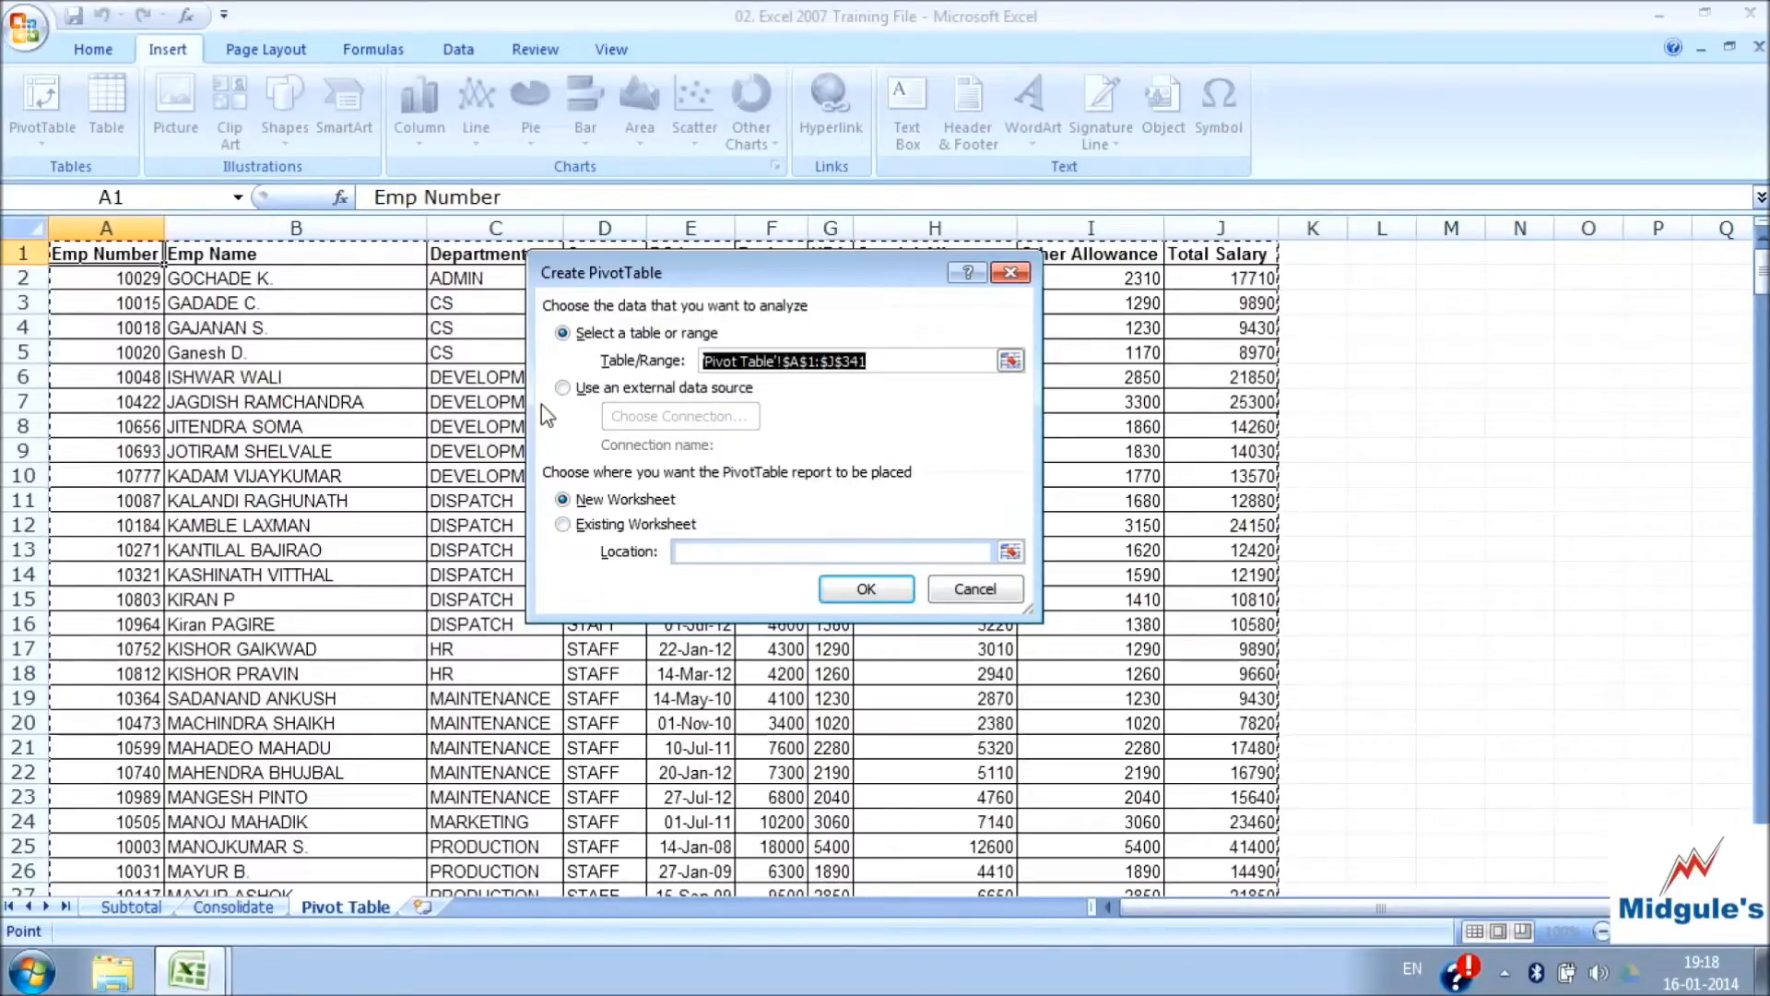
click(118, 255)
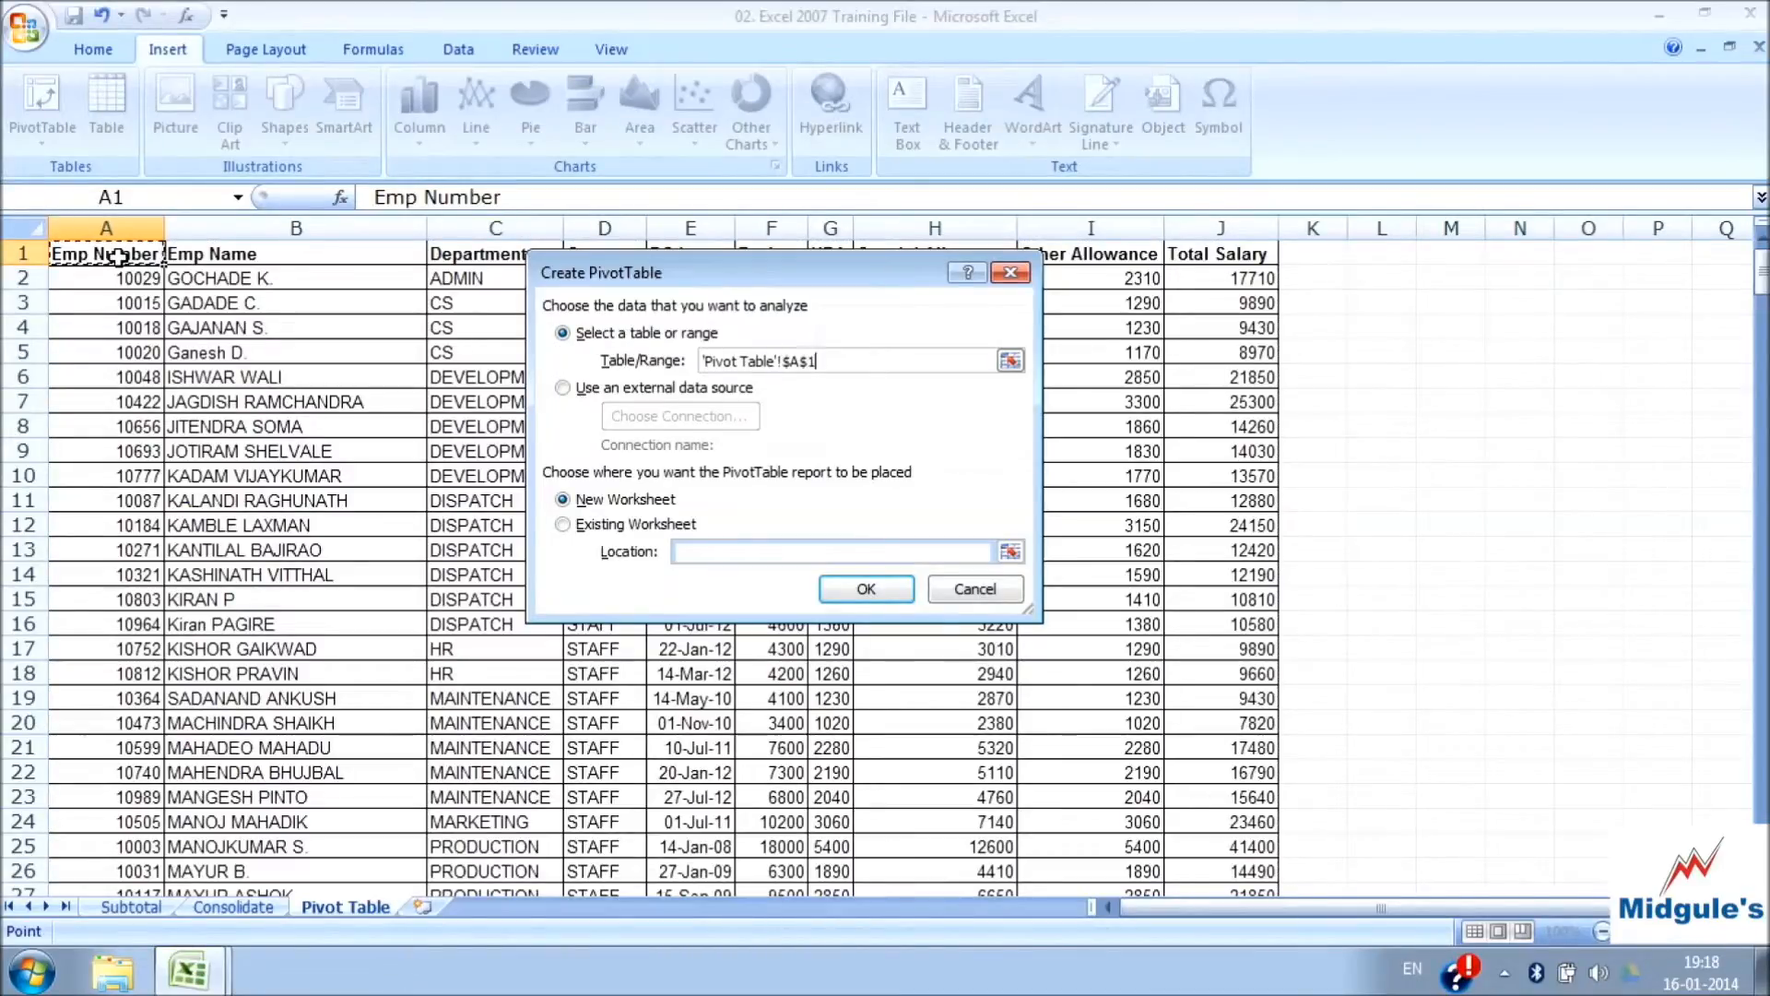
key(ctrl+shift+Right)
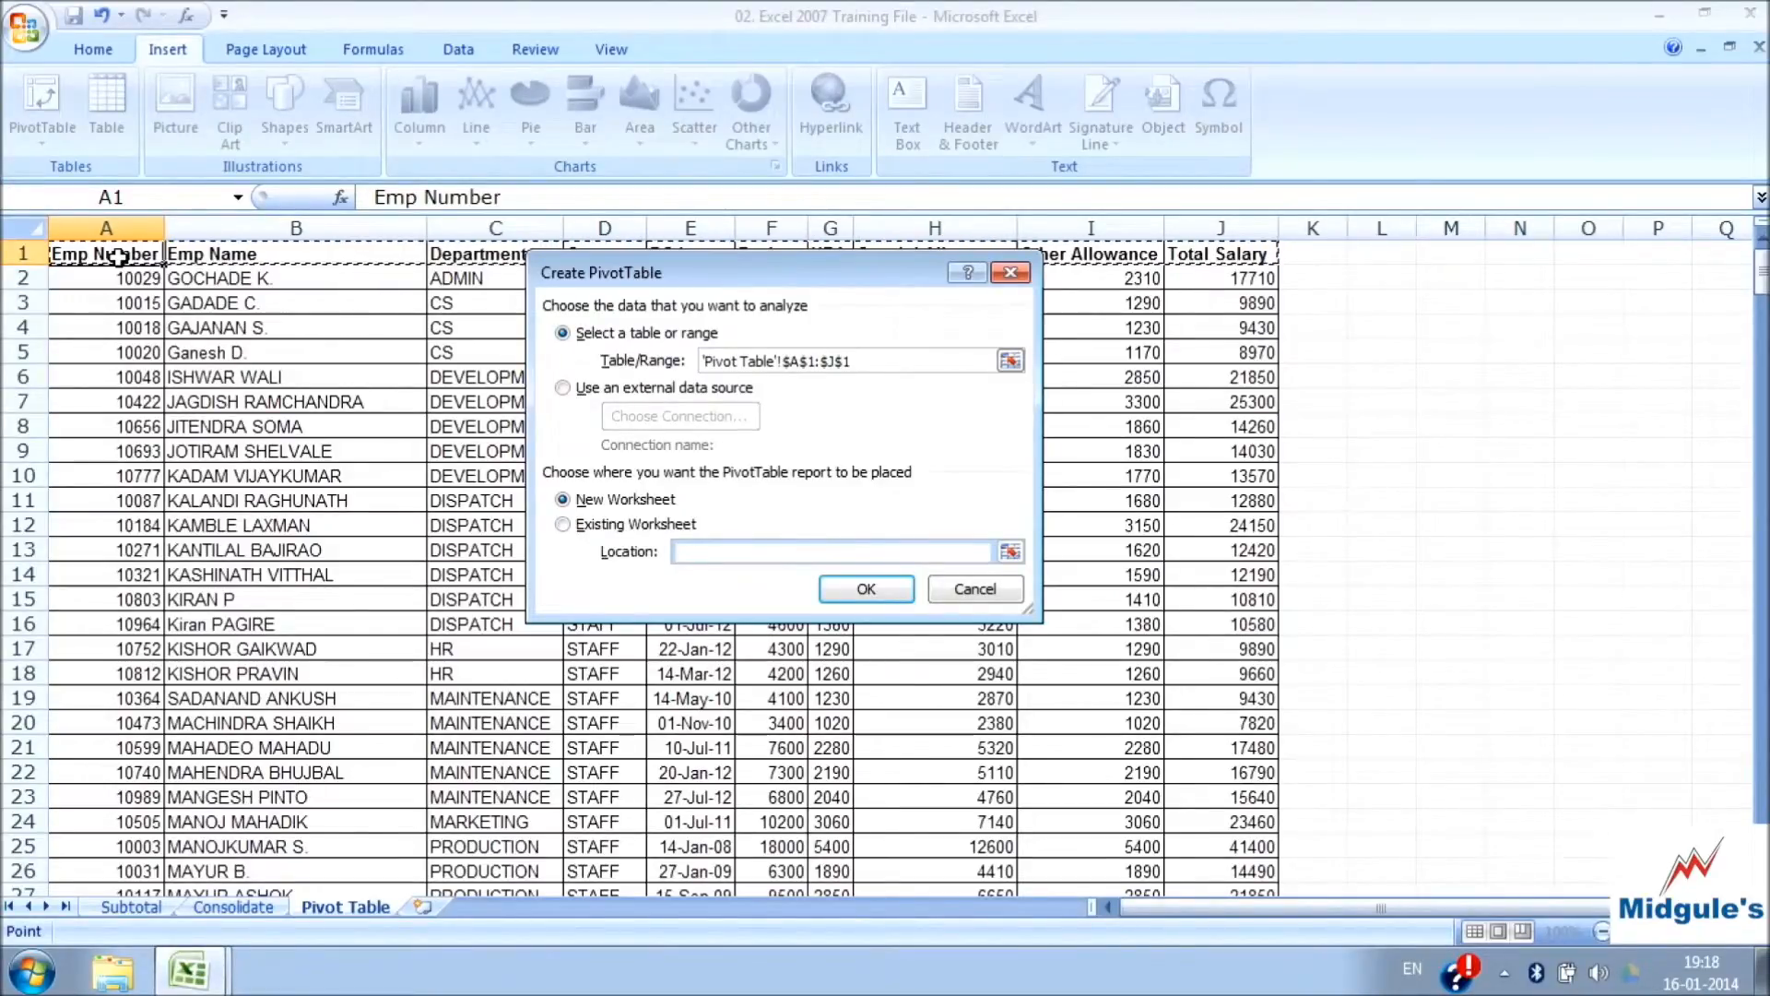
key(ctrl+shift+Down)
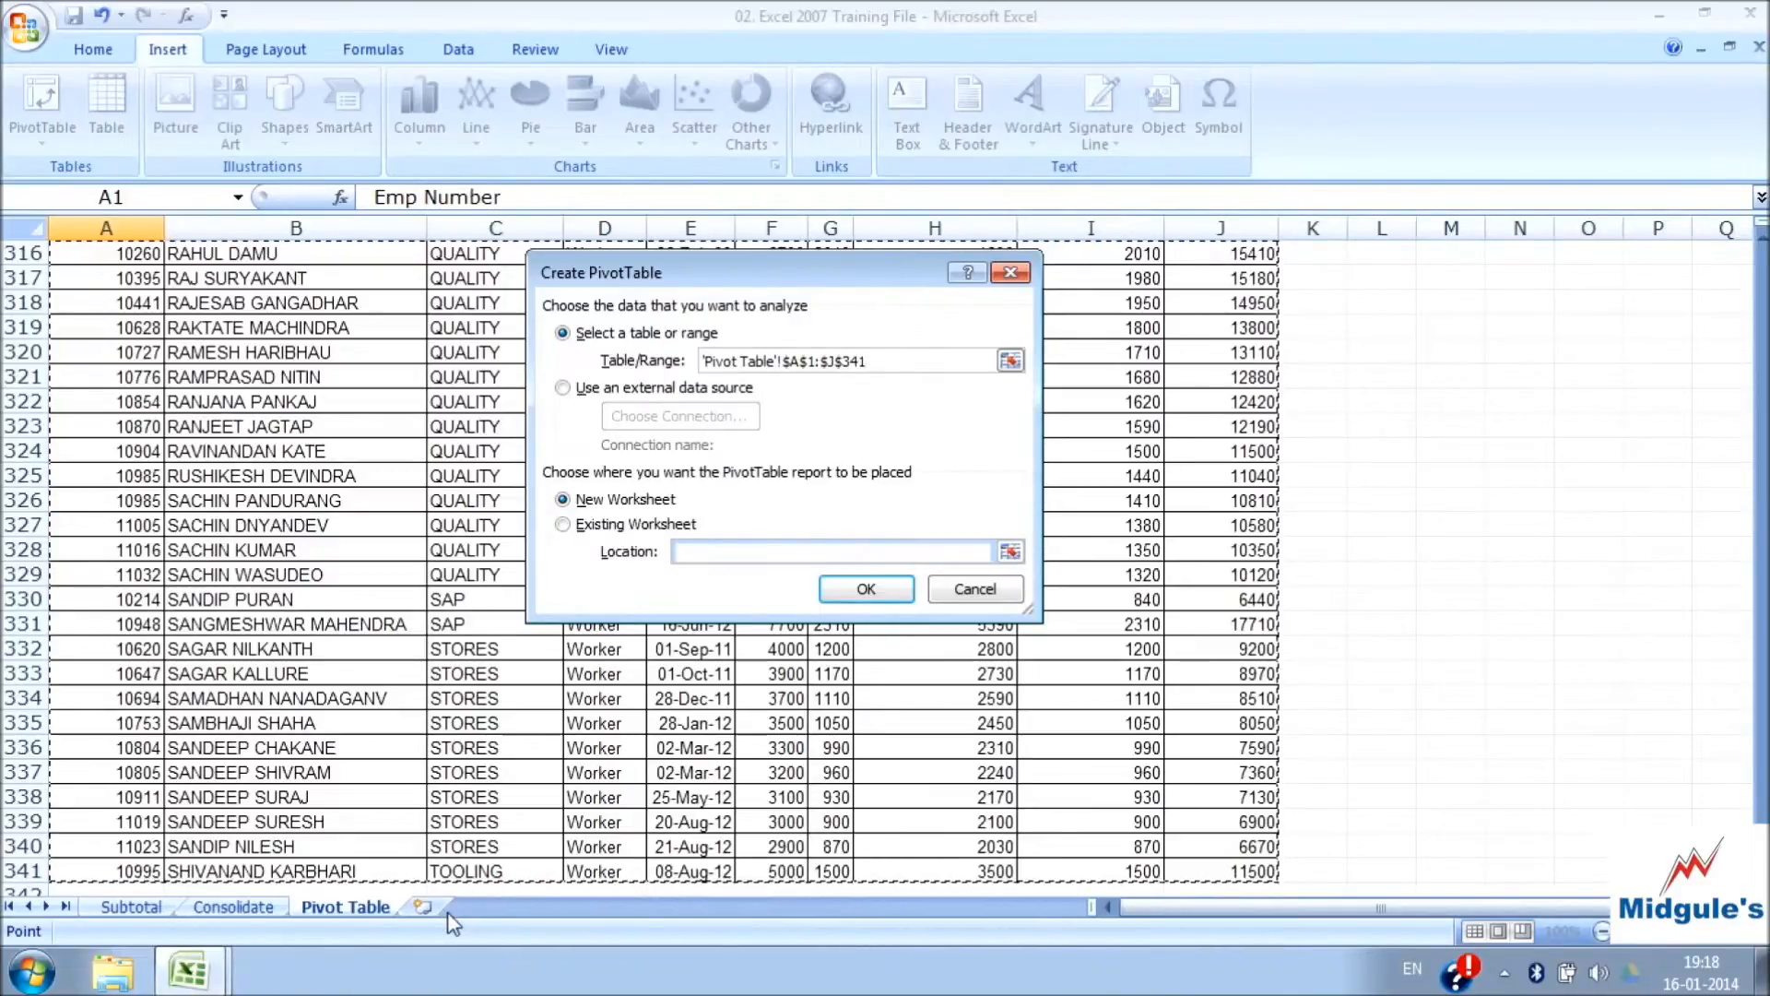
Place the PivotTable report on the existing worksheet at cell L1 of the Pivot Table sheet and create it
click(616, 526)
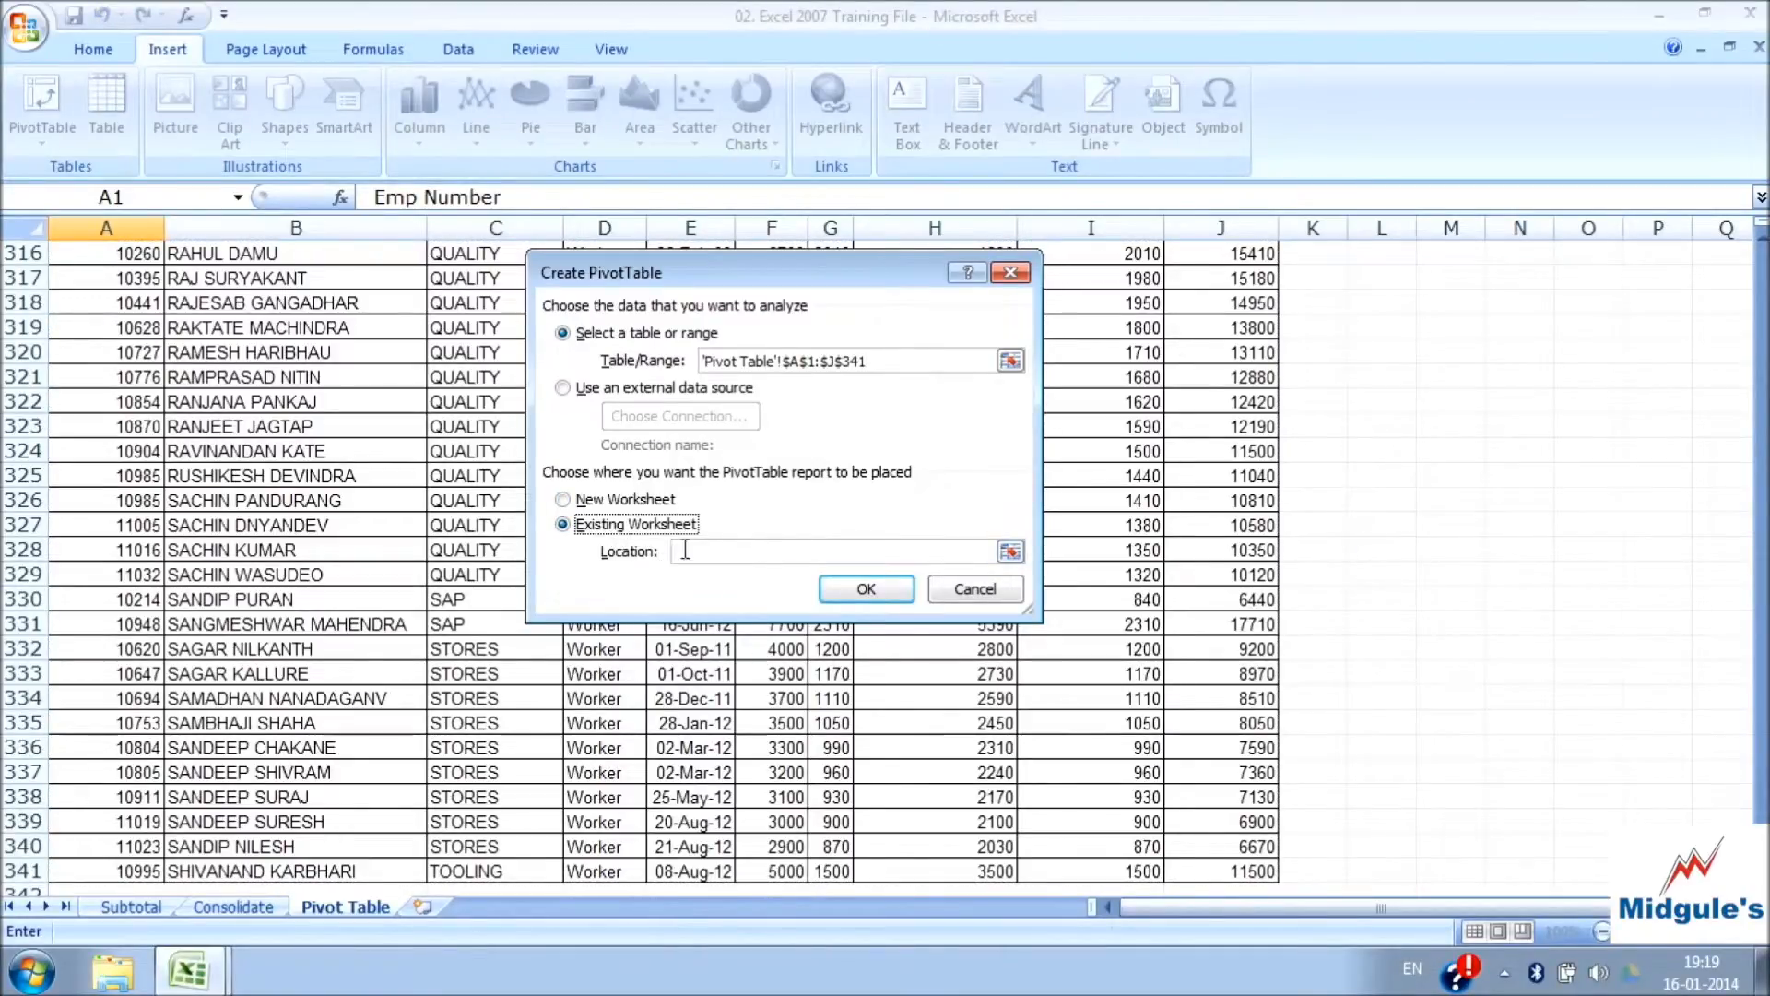
click(682, 551)
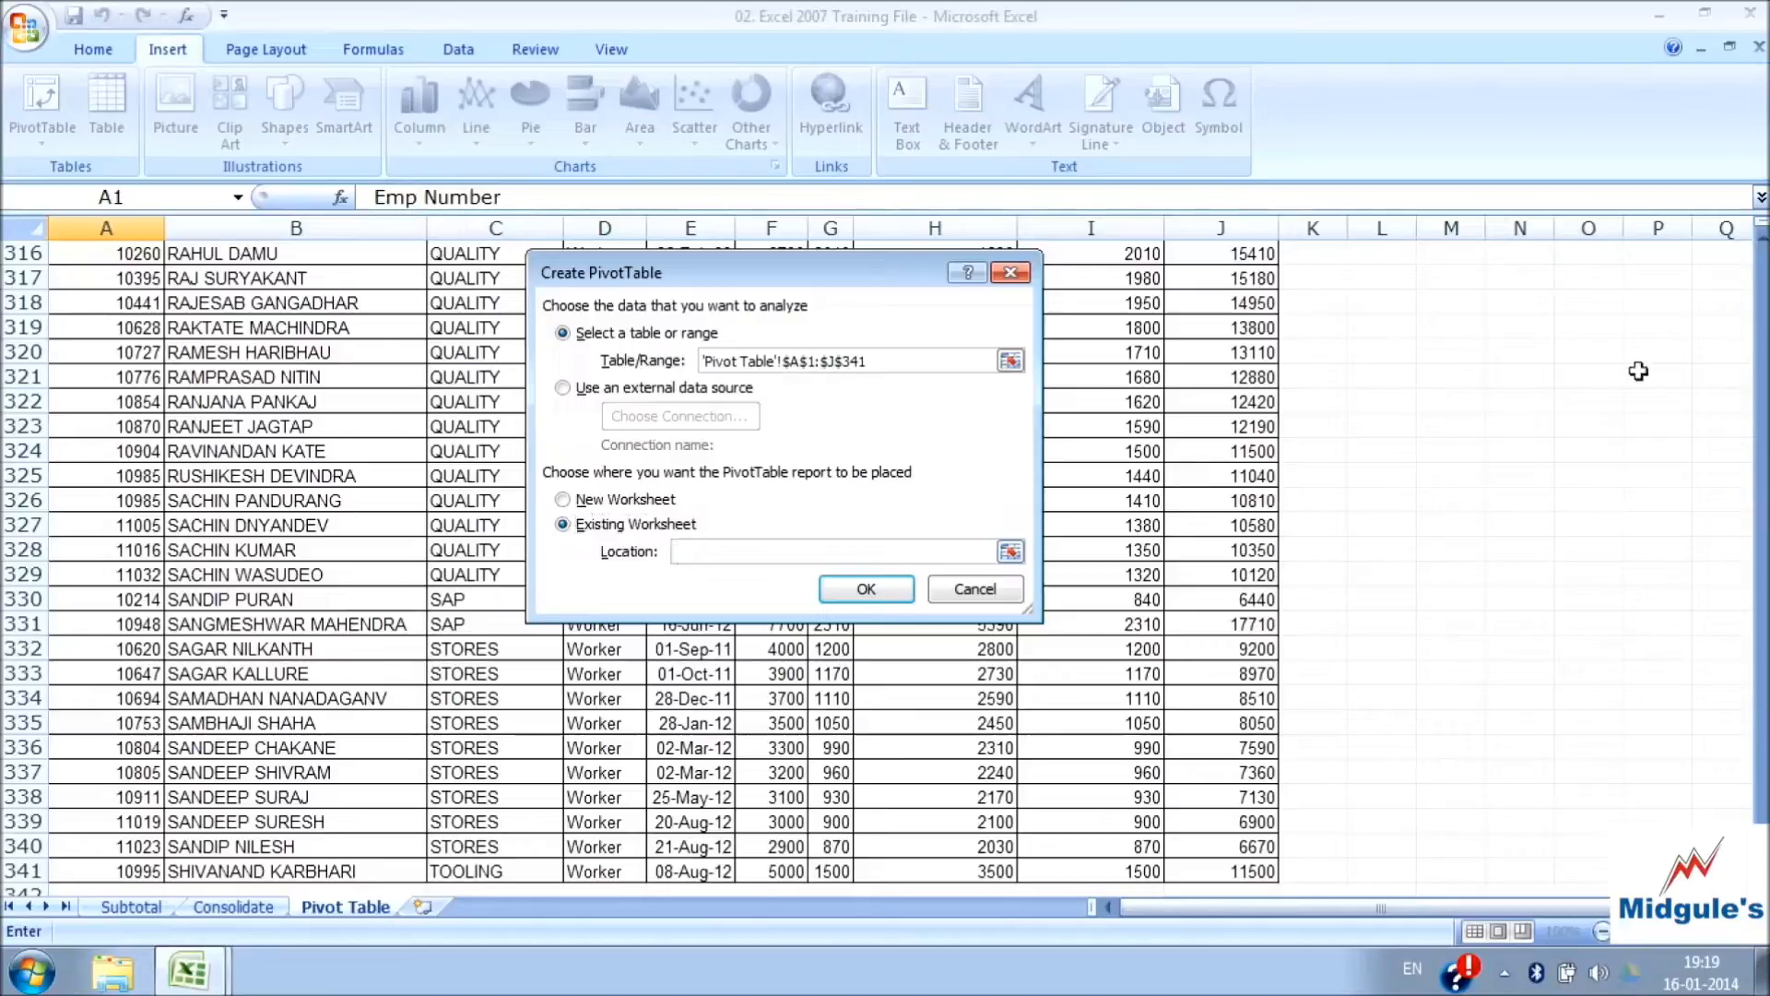
drag(1763, 849, 1767, 249)
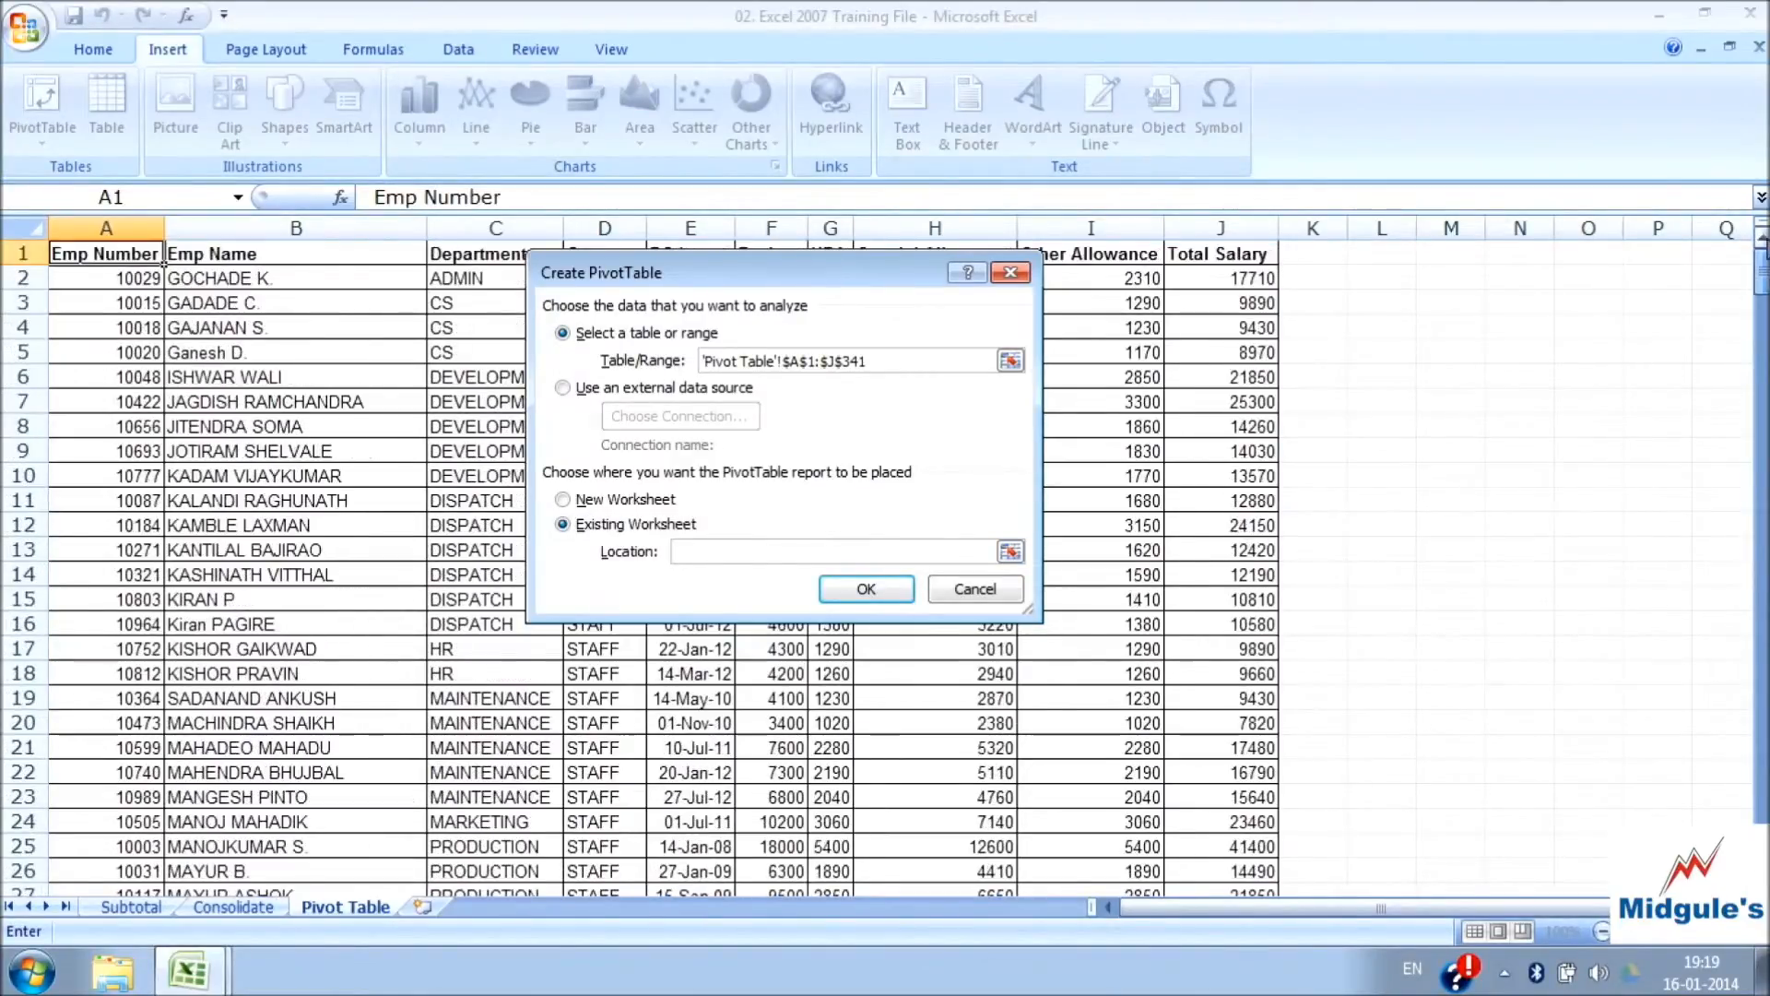
click(1402, 256)
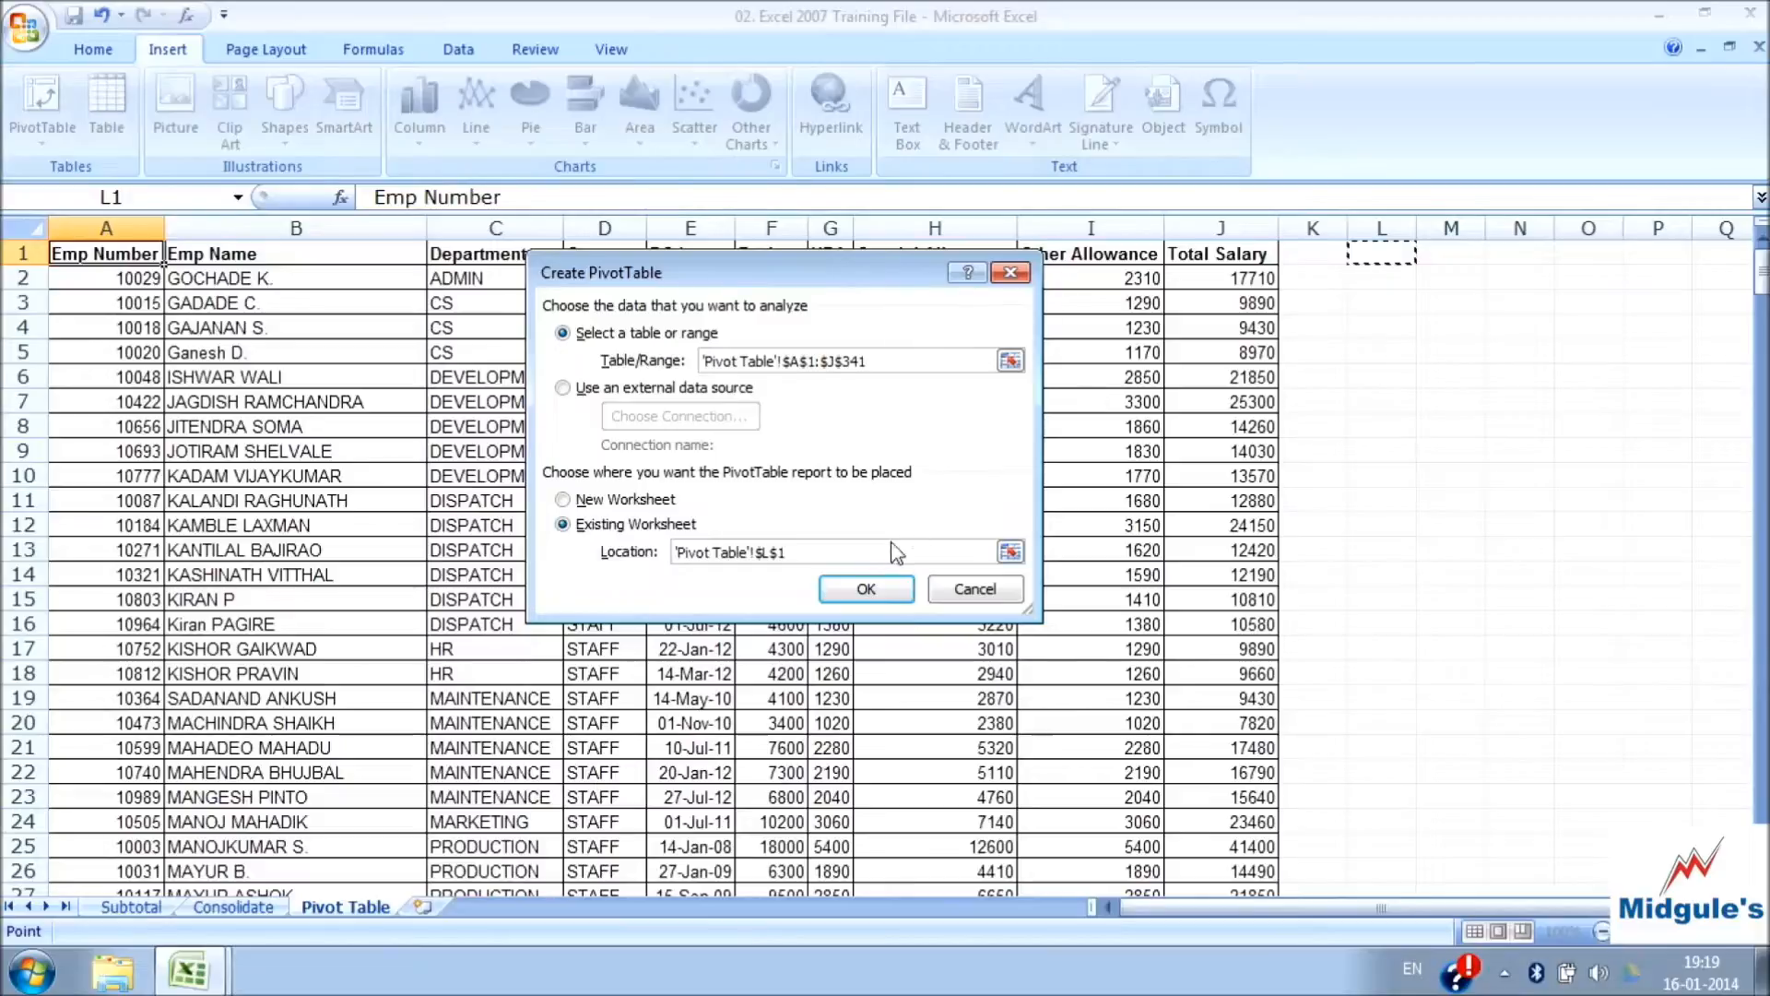
click(876, 587)
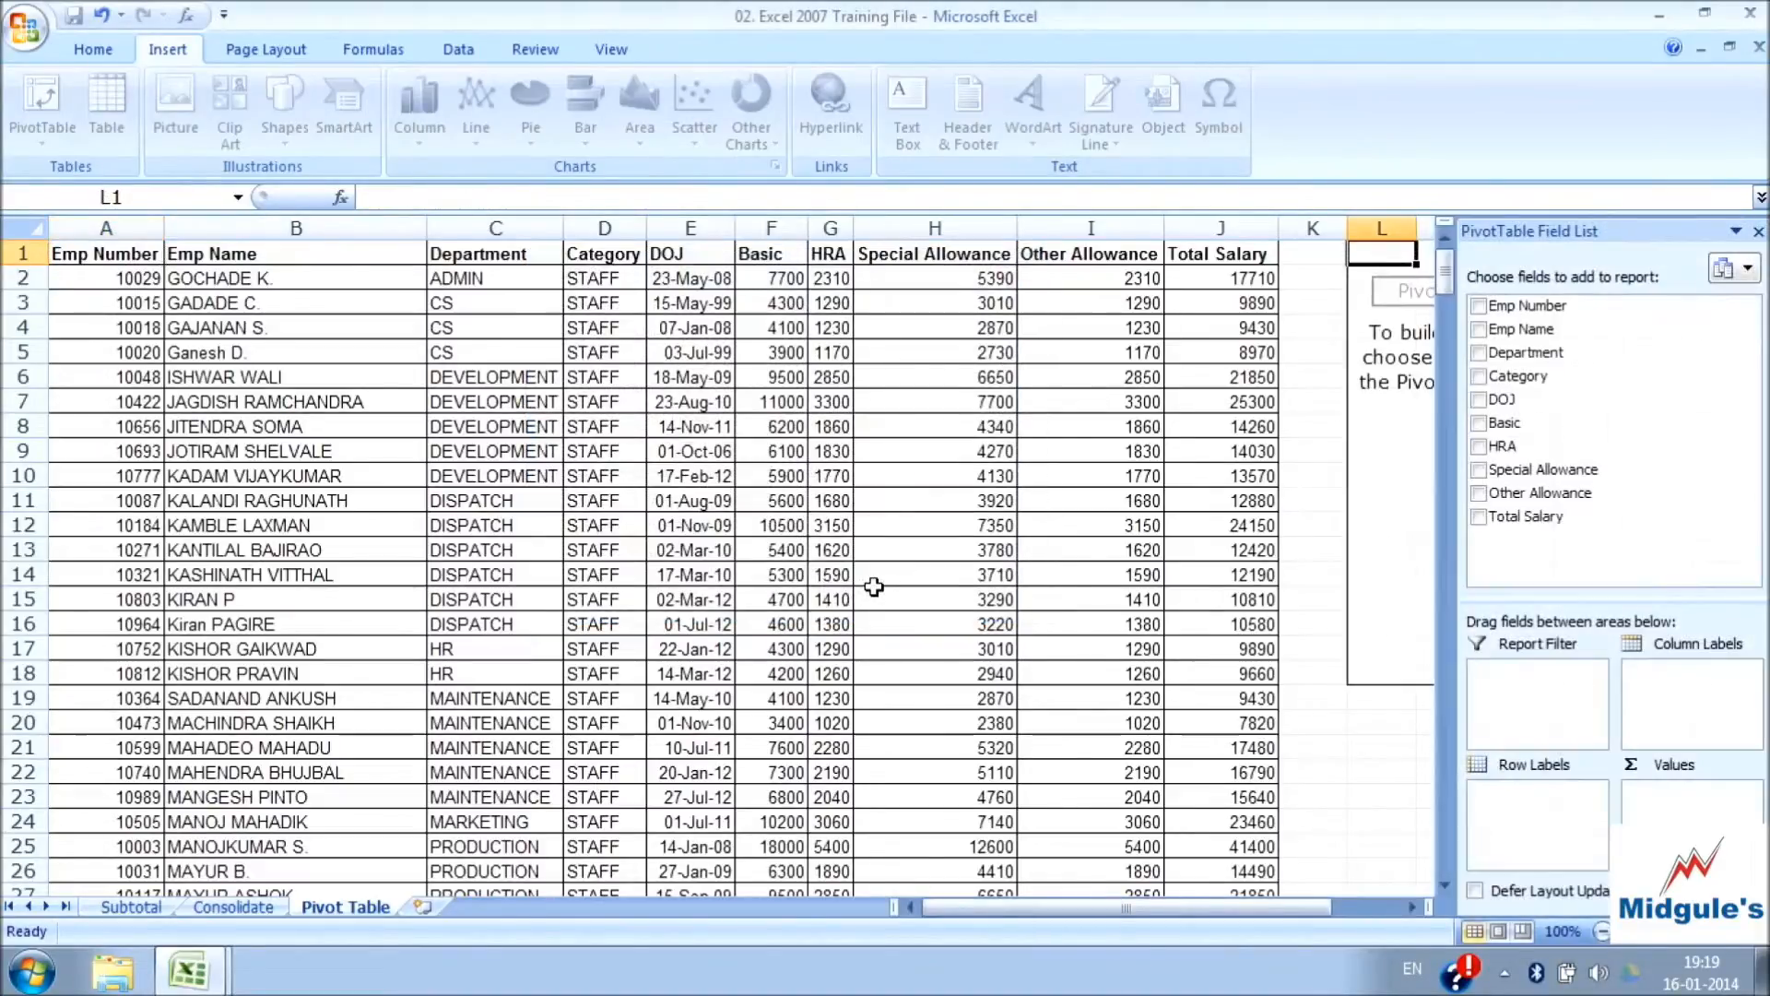
Add the Category field to the PivotTable's row labels
drag(1055, 908, 1116, 911)
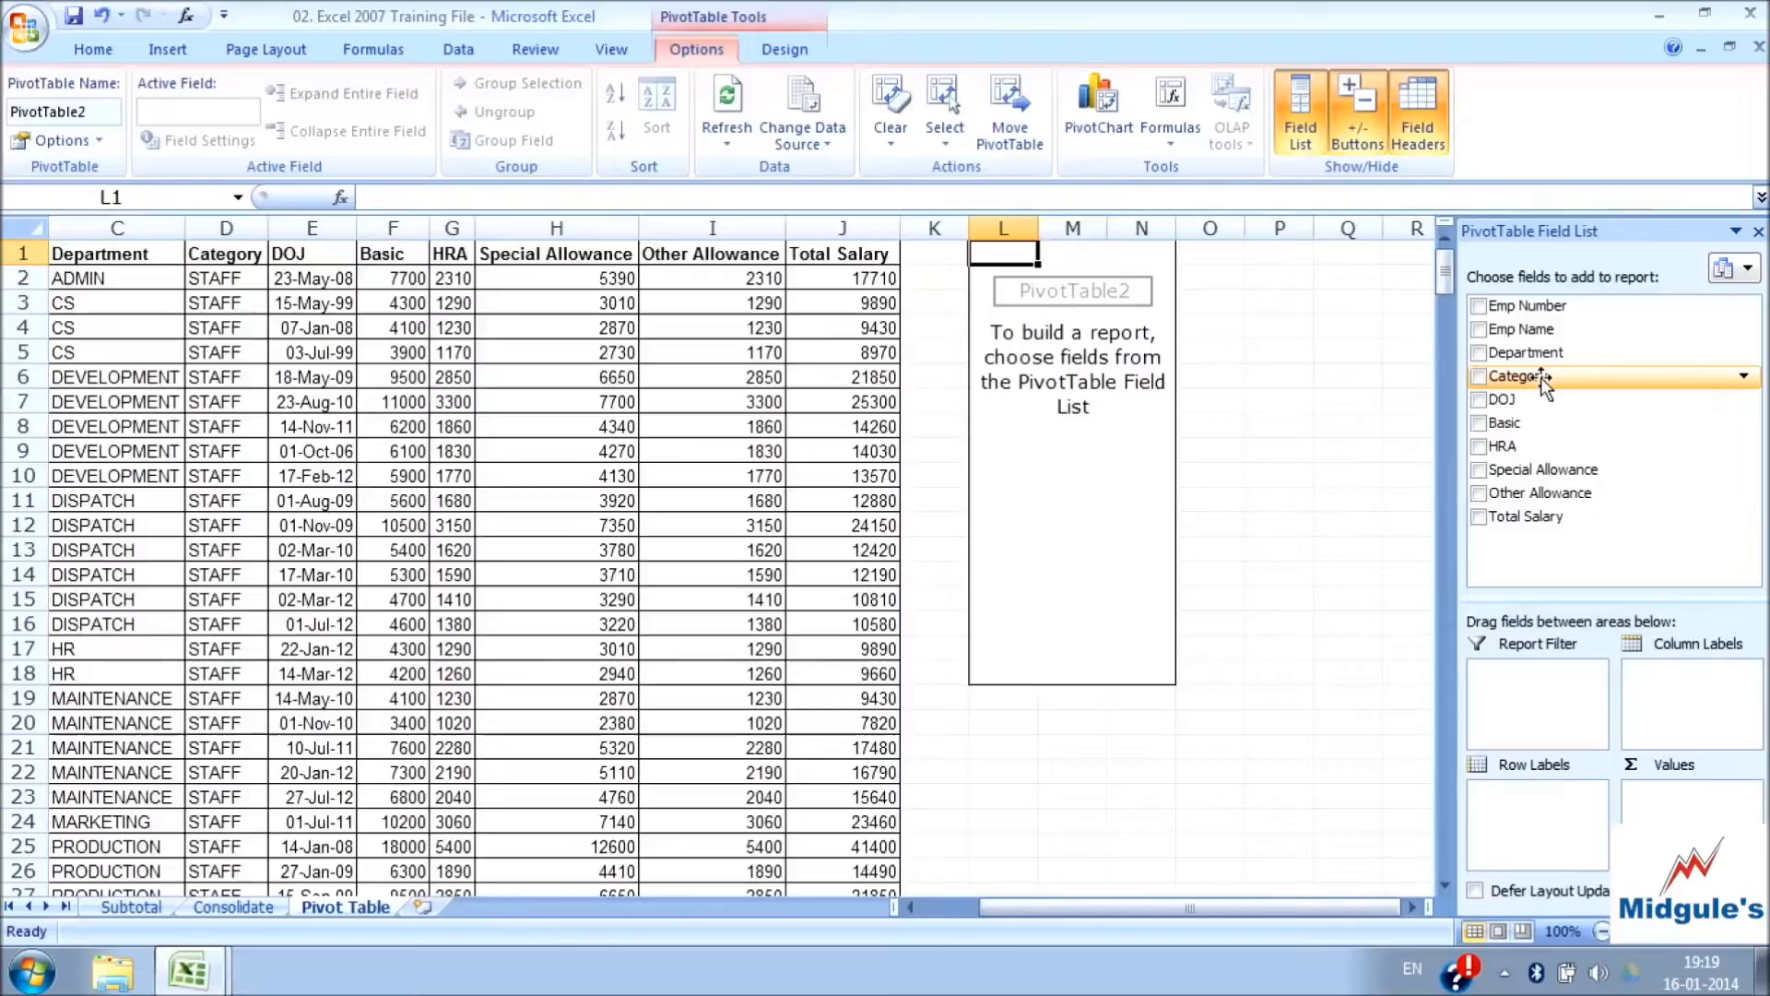
click(1480, 377)
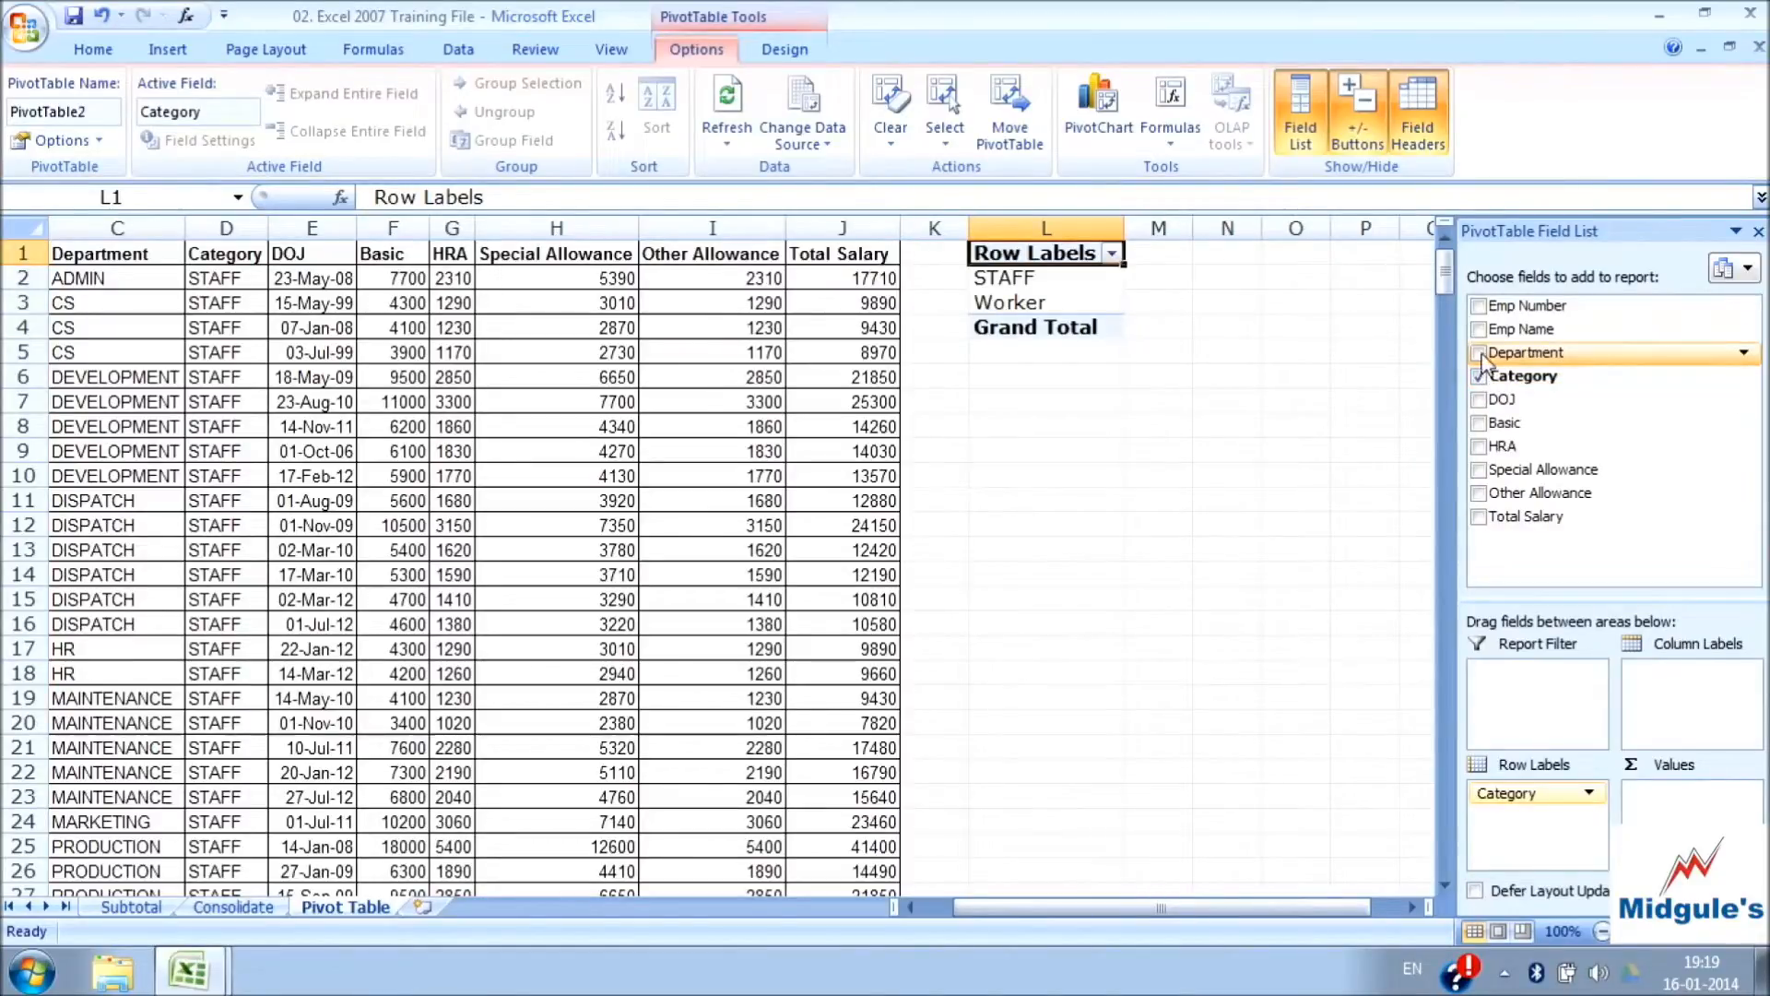
Add the Department, Emp Name and Emp Number fields to the PivotTable report
click(1480, 354)
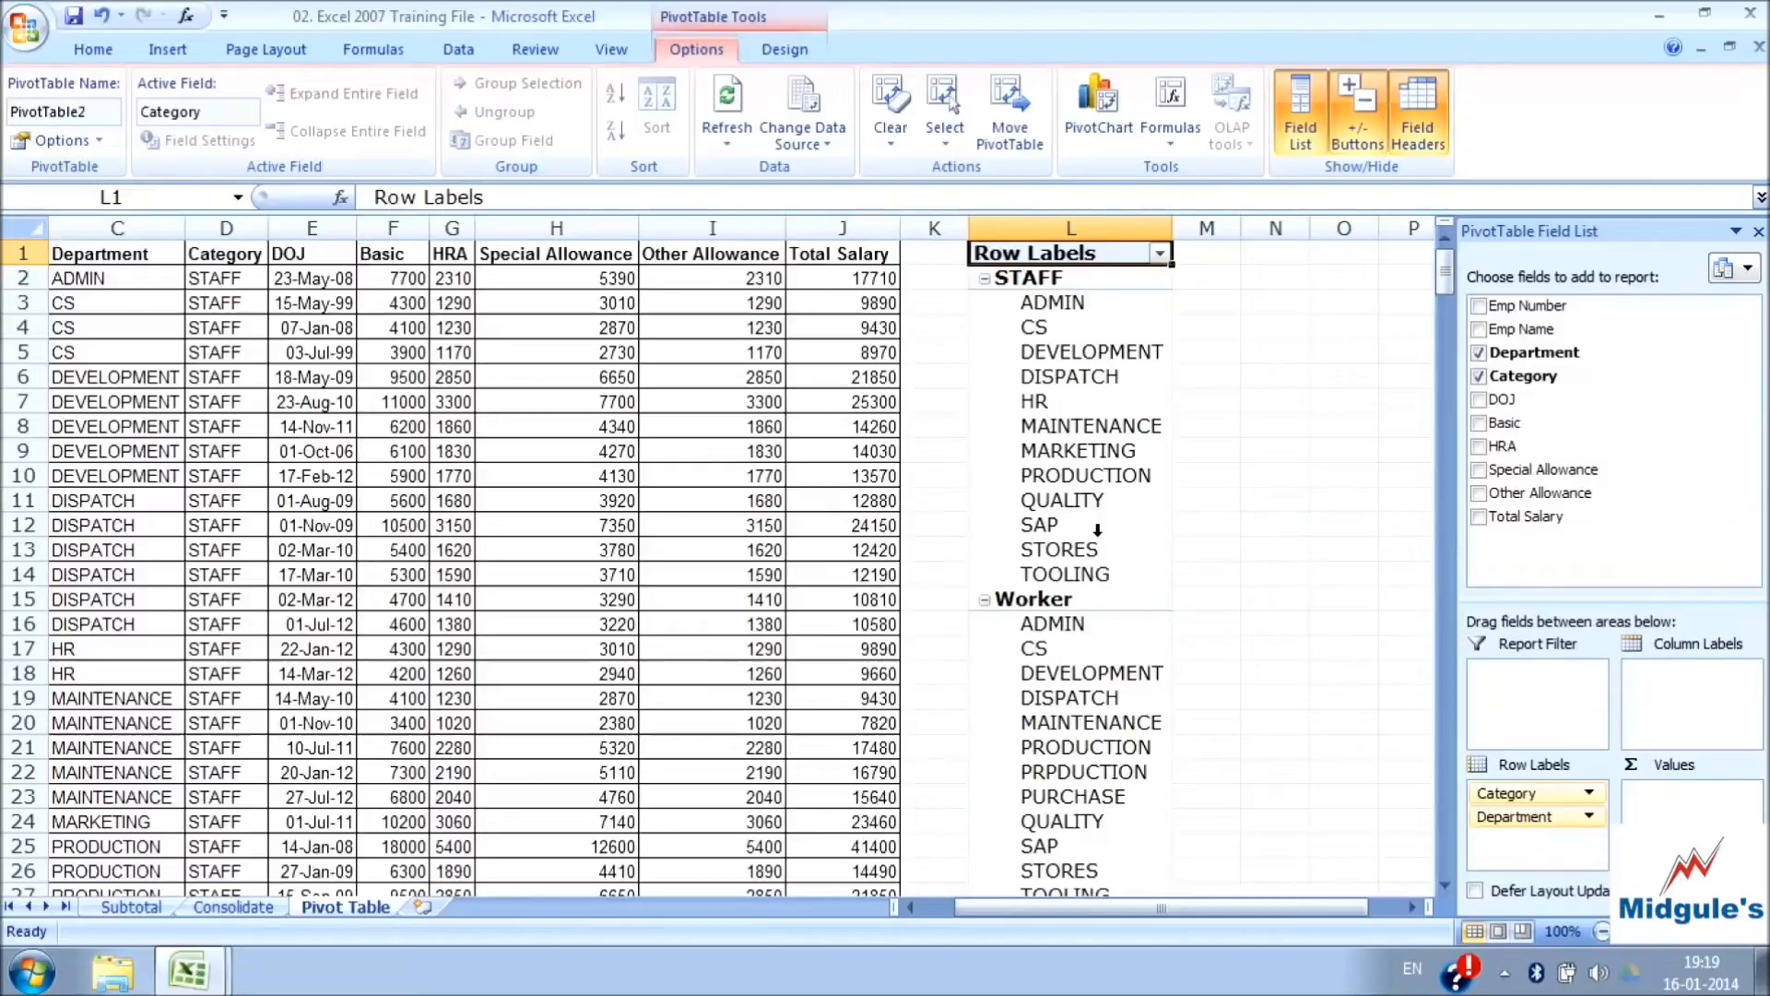
click(1478, 330)
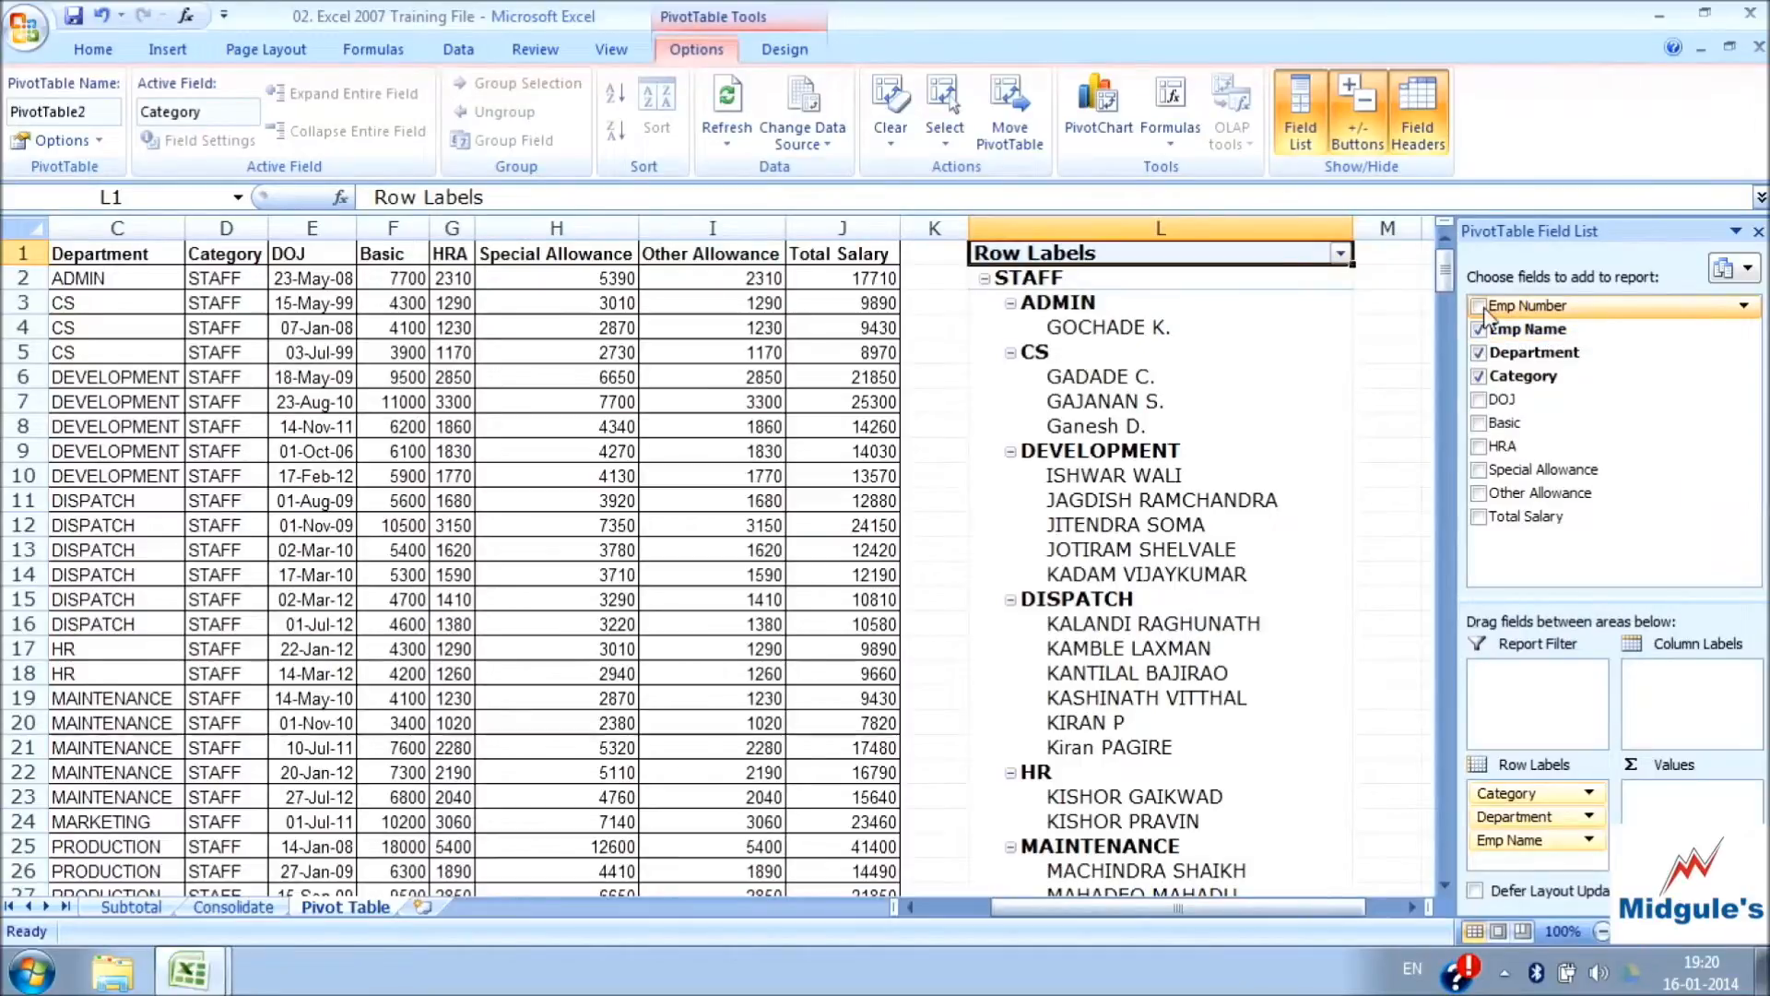
click(1479, 307)
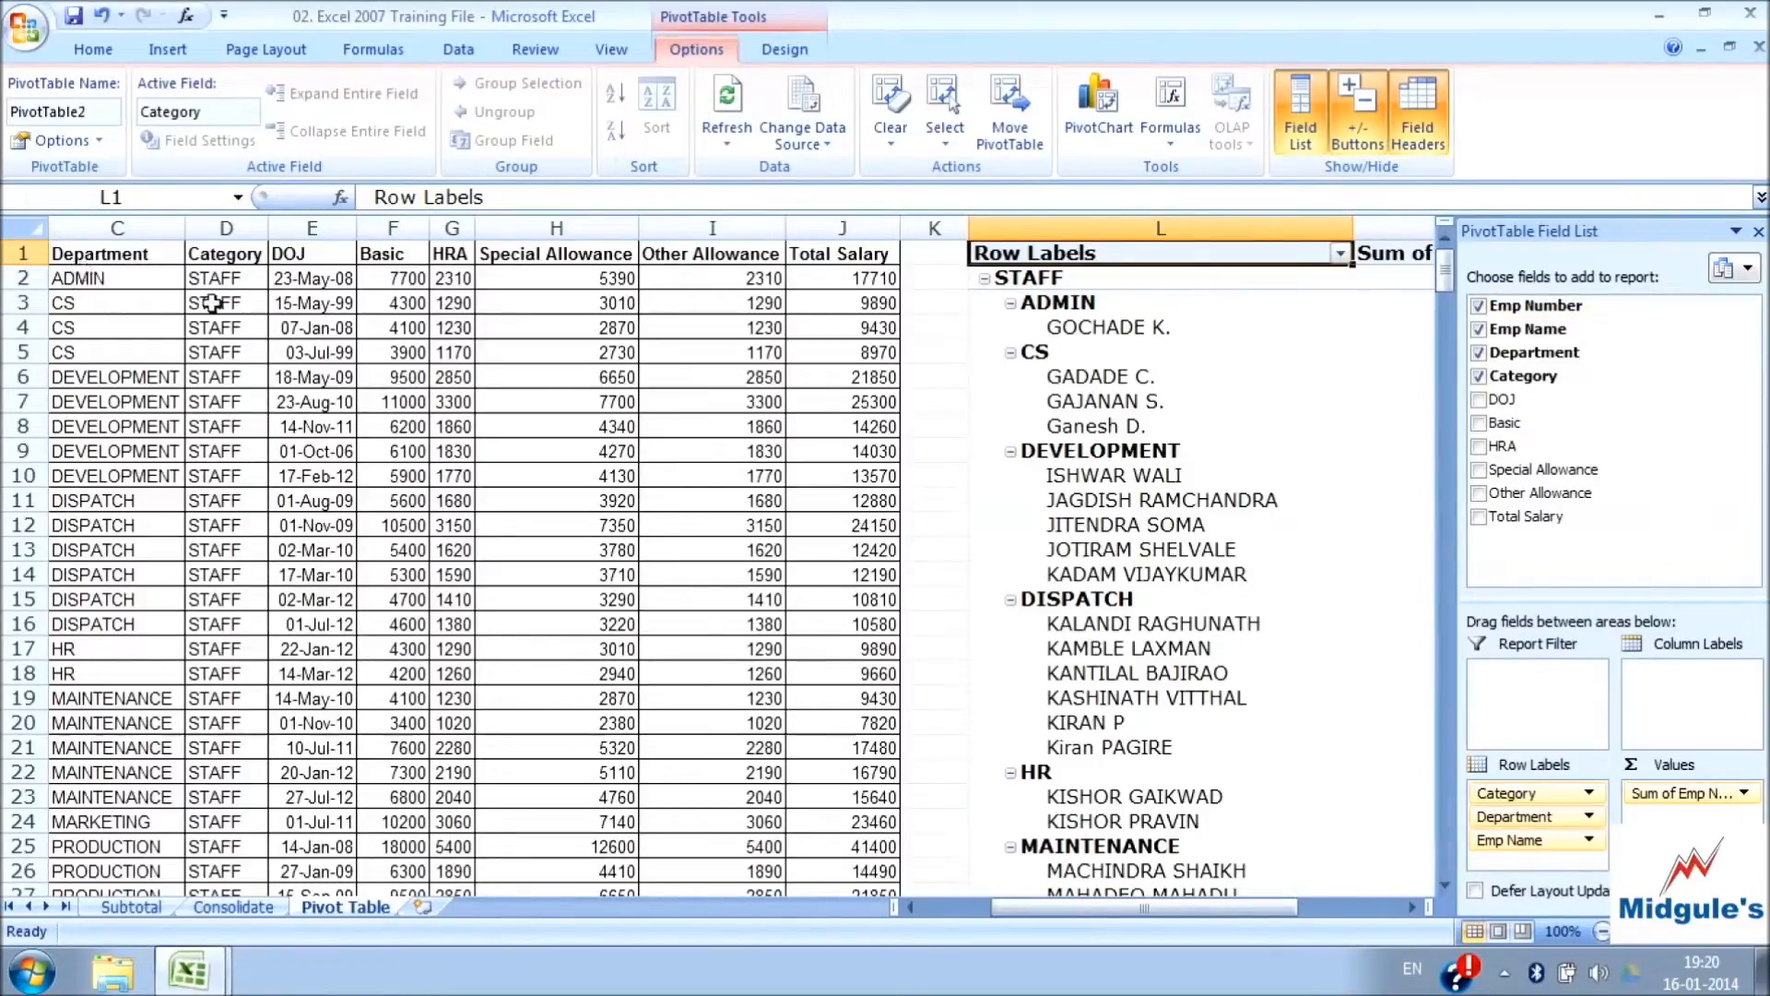
Remove the Emp Number, Emp Name and Department fields from the report, keeping only Category
click(1480, 306)
click(1480, 329)
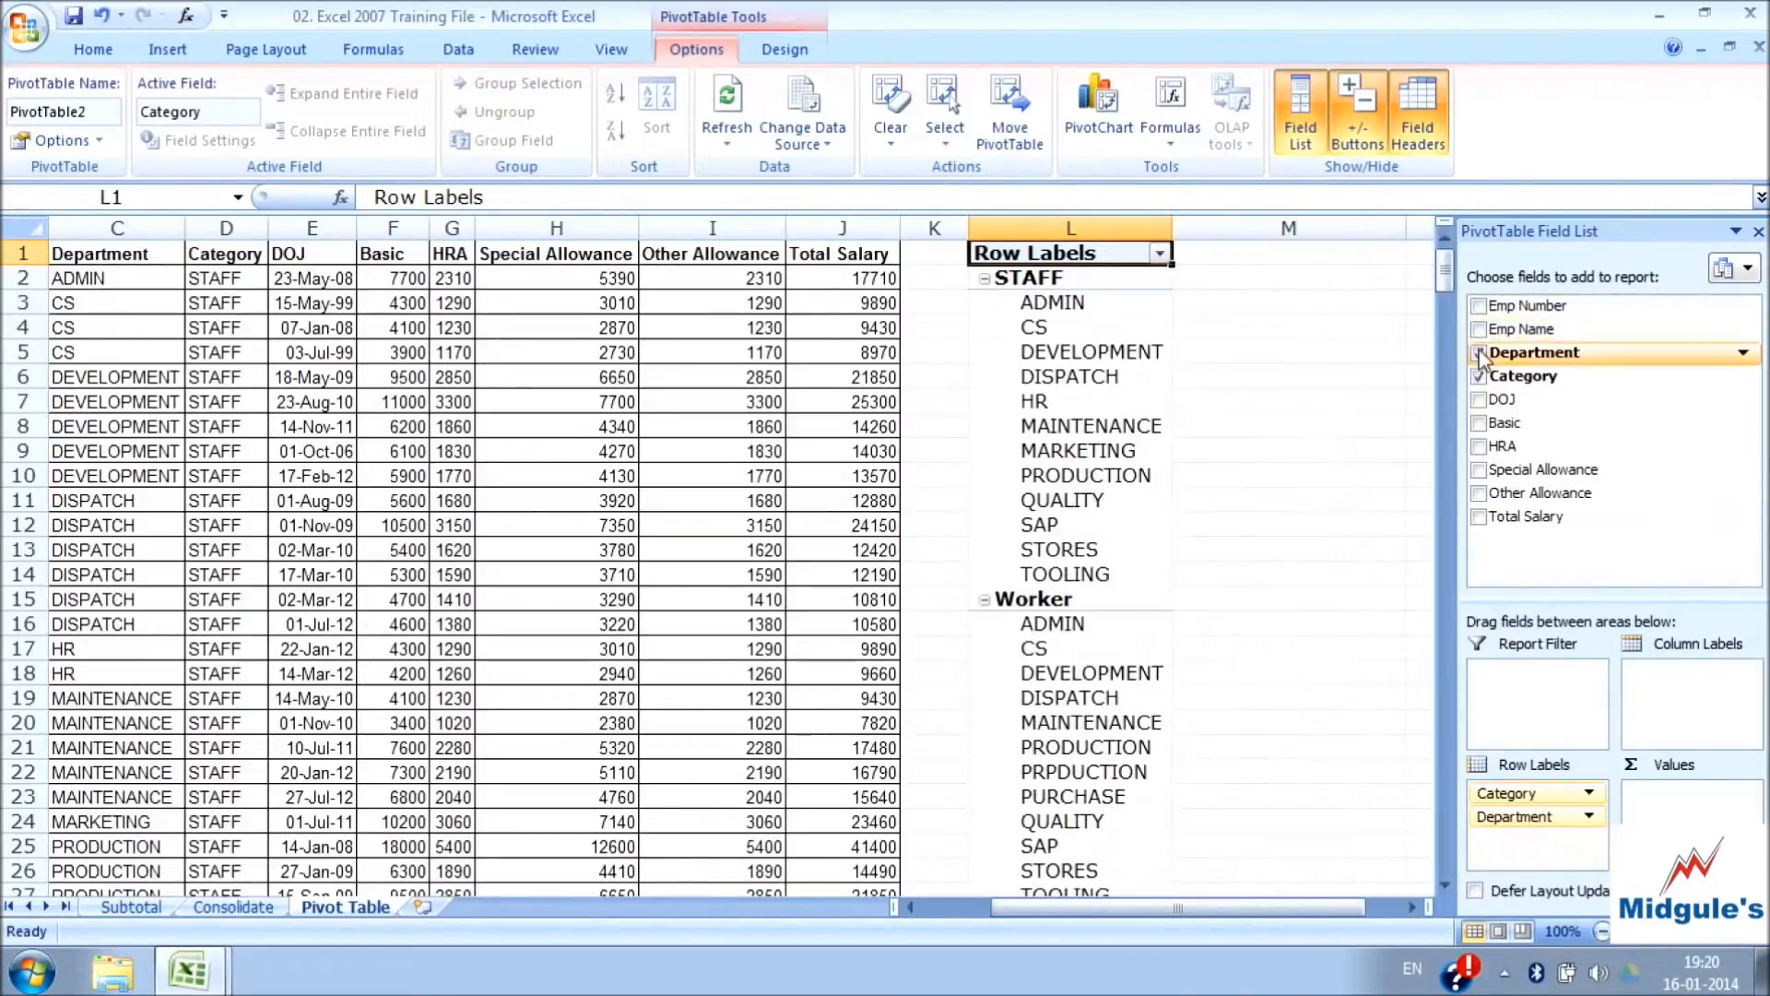
click(1479, 353)
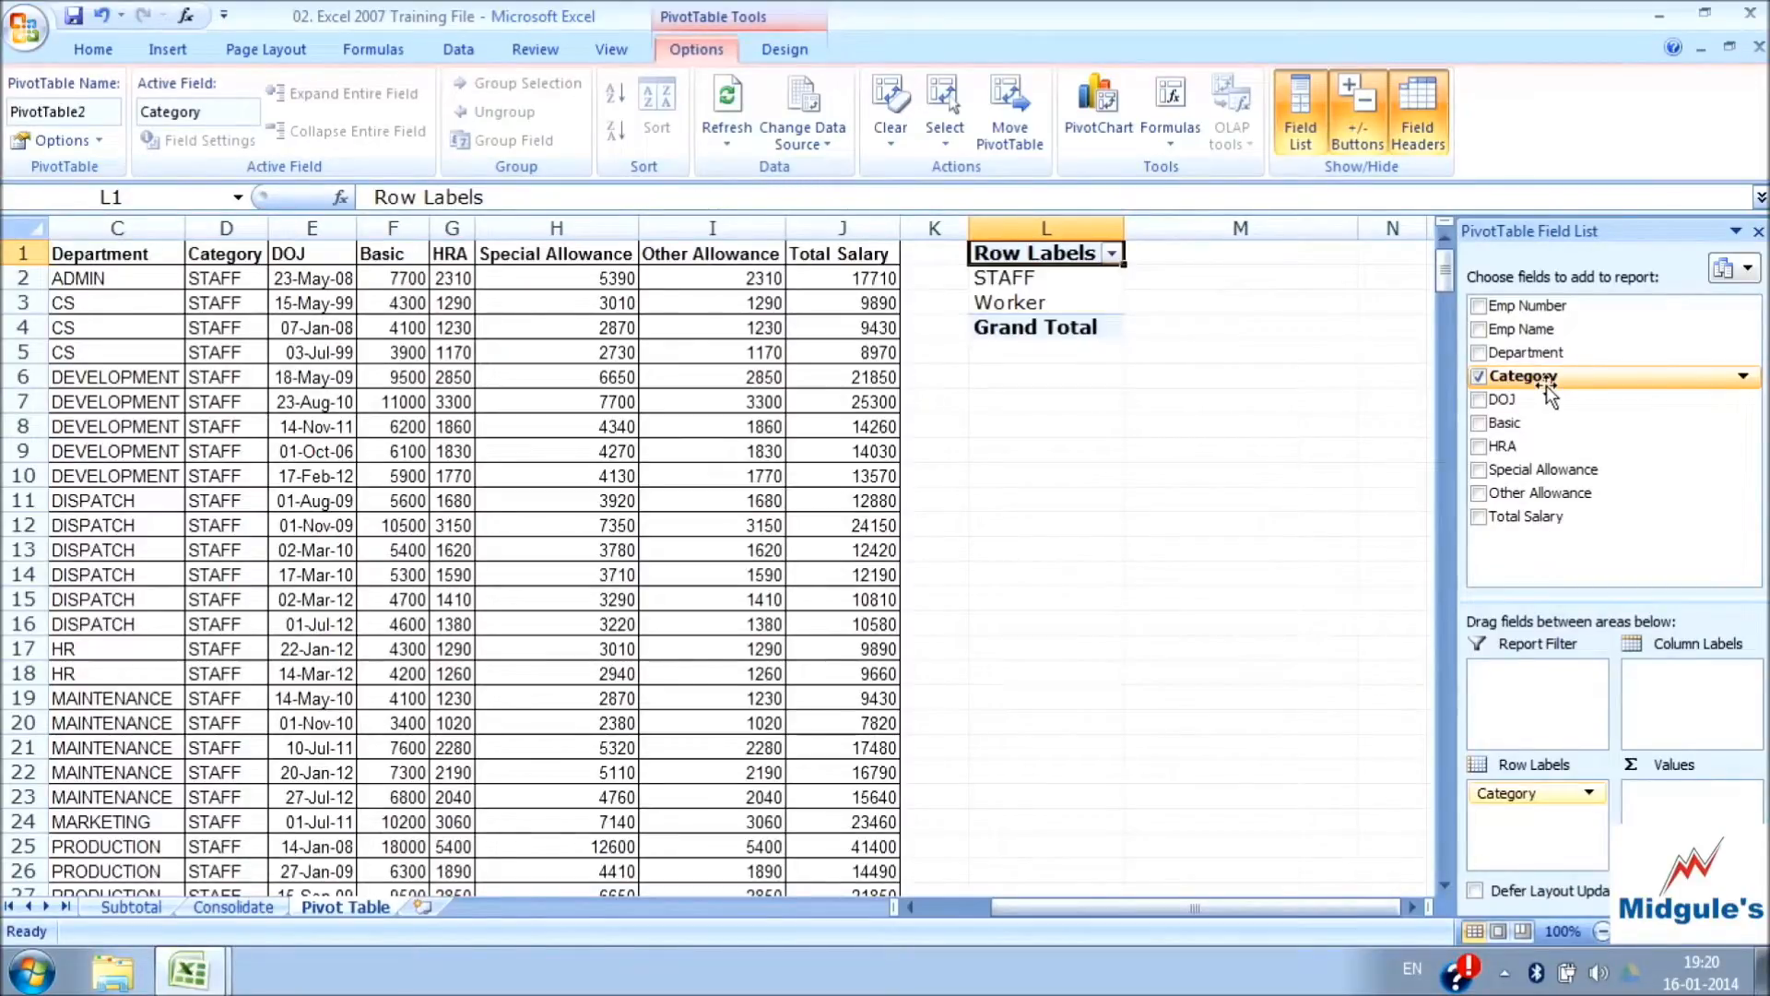
Try summing Total Salary for each category, and remove the Total Salary field again
click(1479, 519)
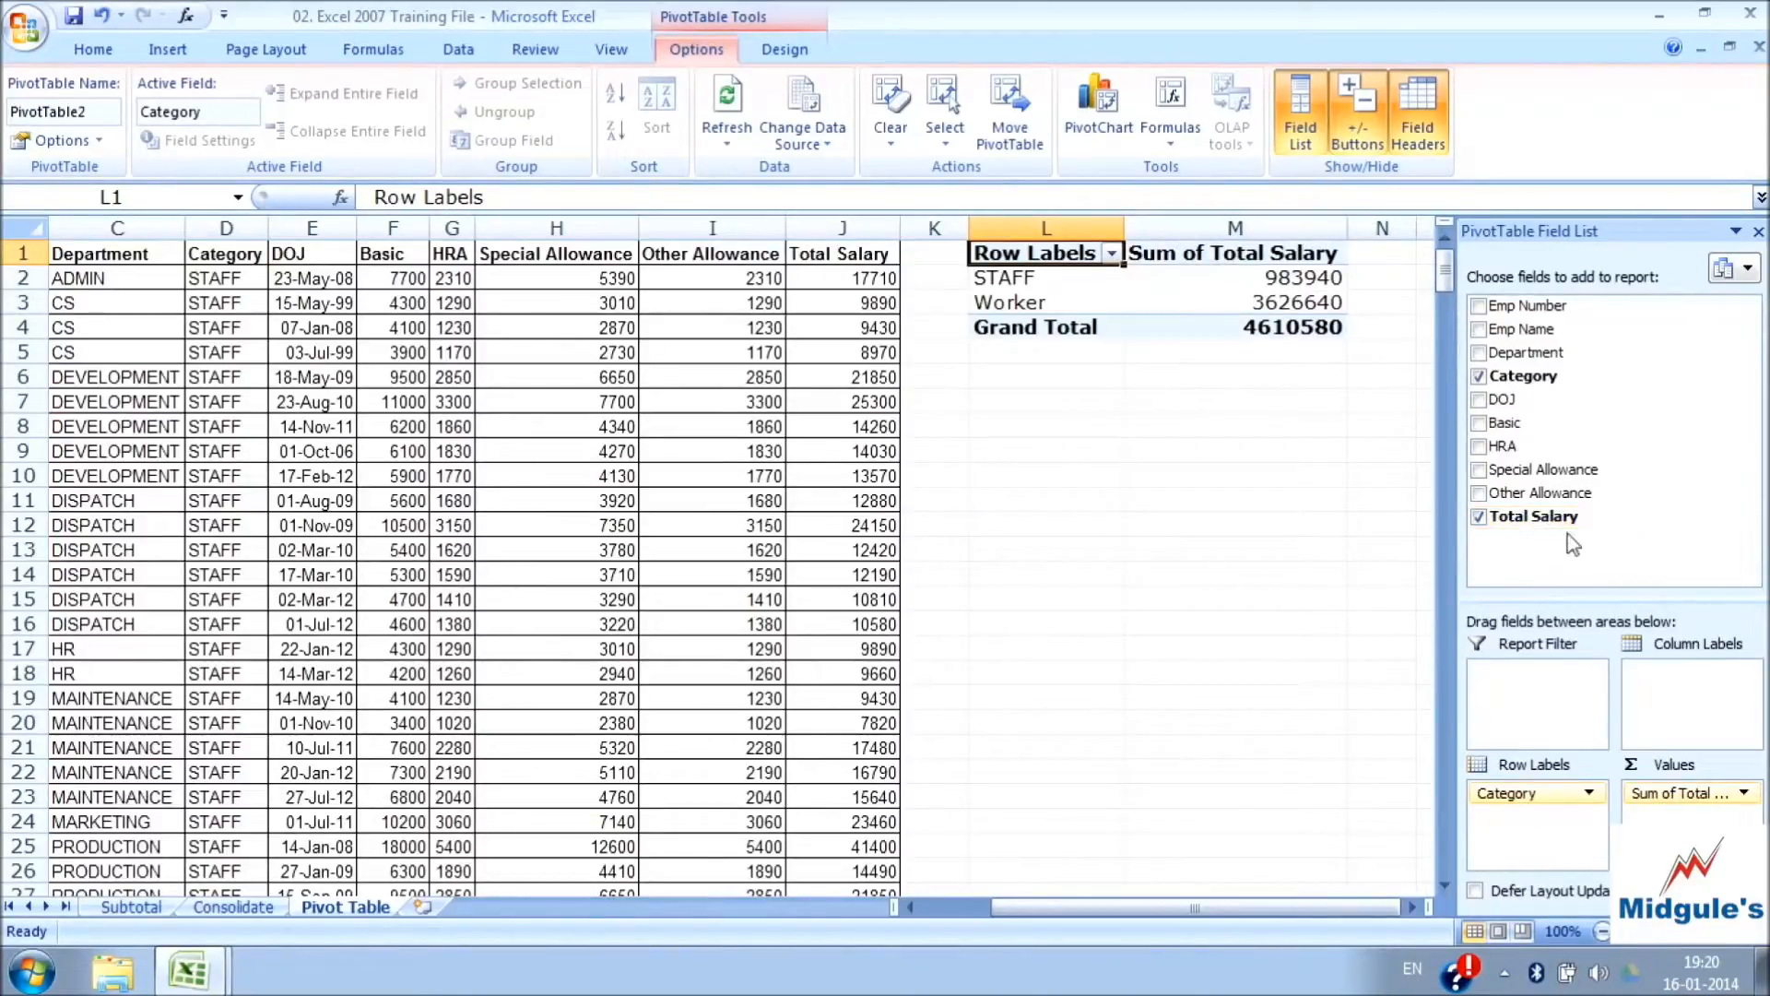
click(1663, 793)
click(1479, 520)
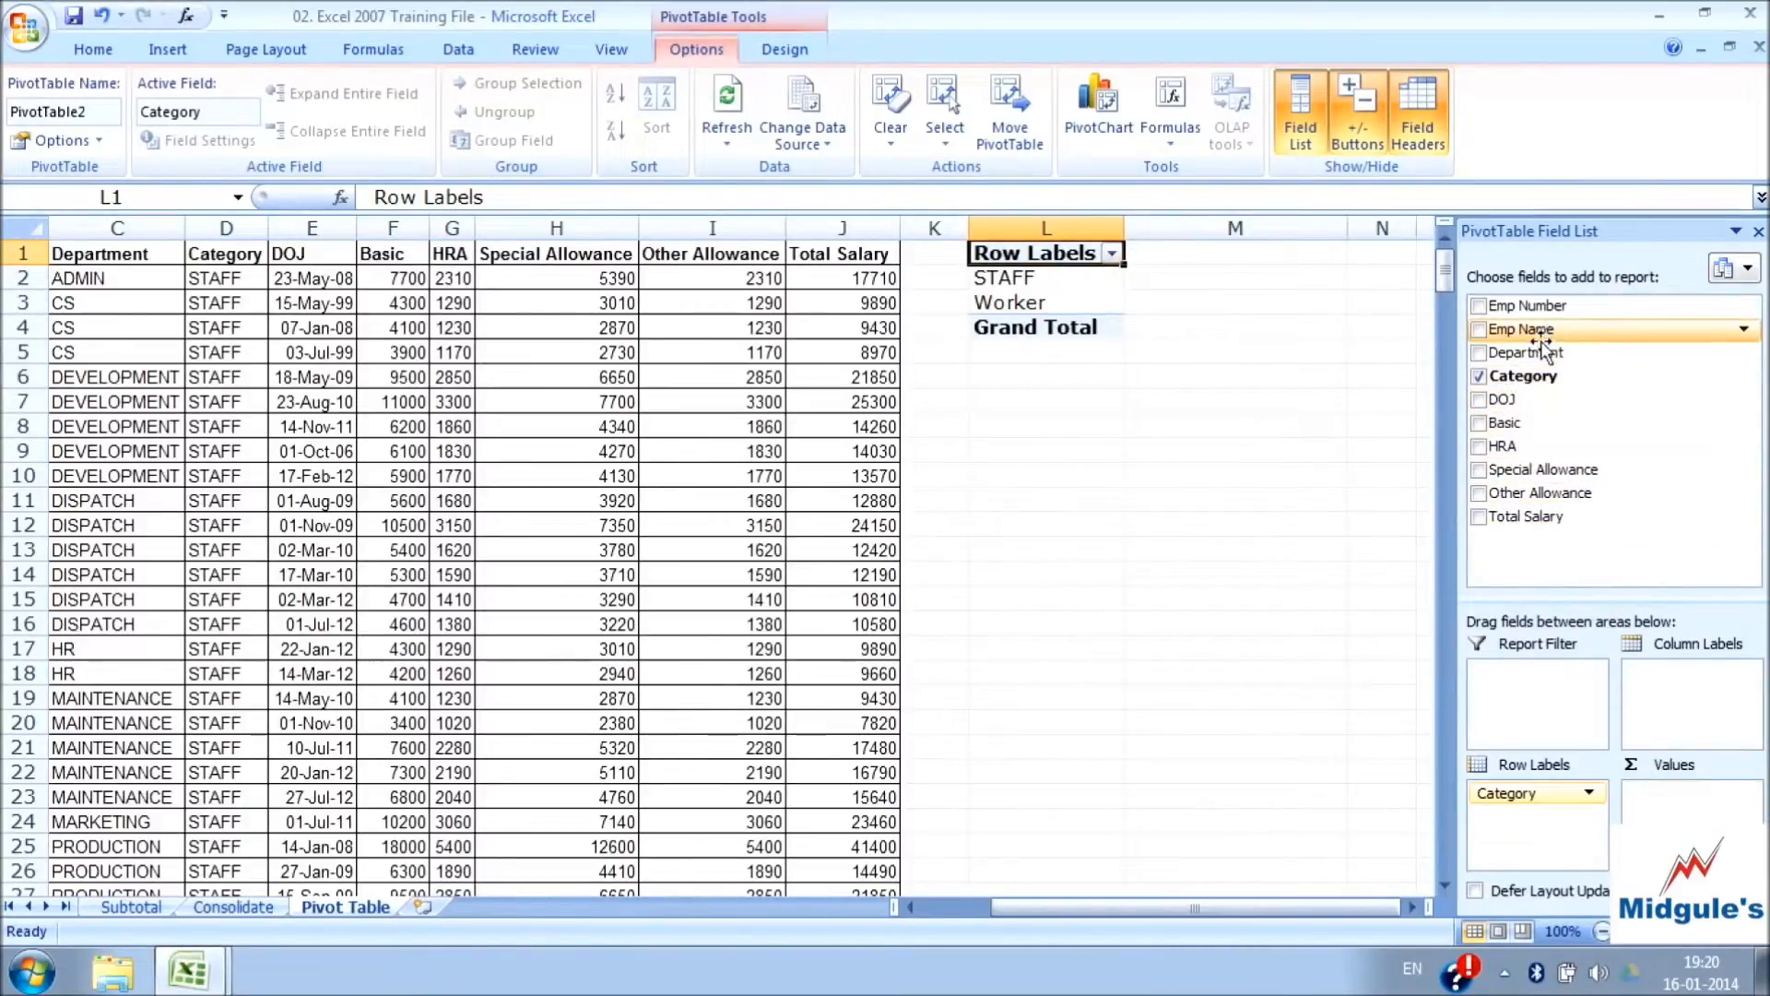
Try counting Department as the value for each category, and remove the Department field again
drag(1538, 354, 1642, 748)
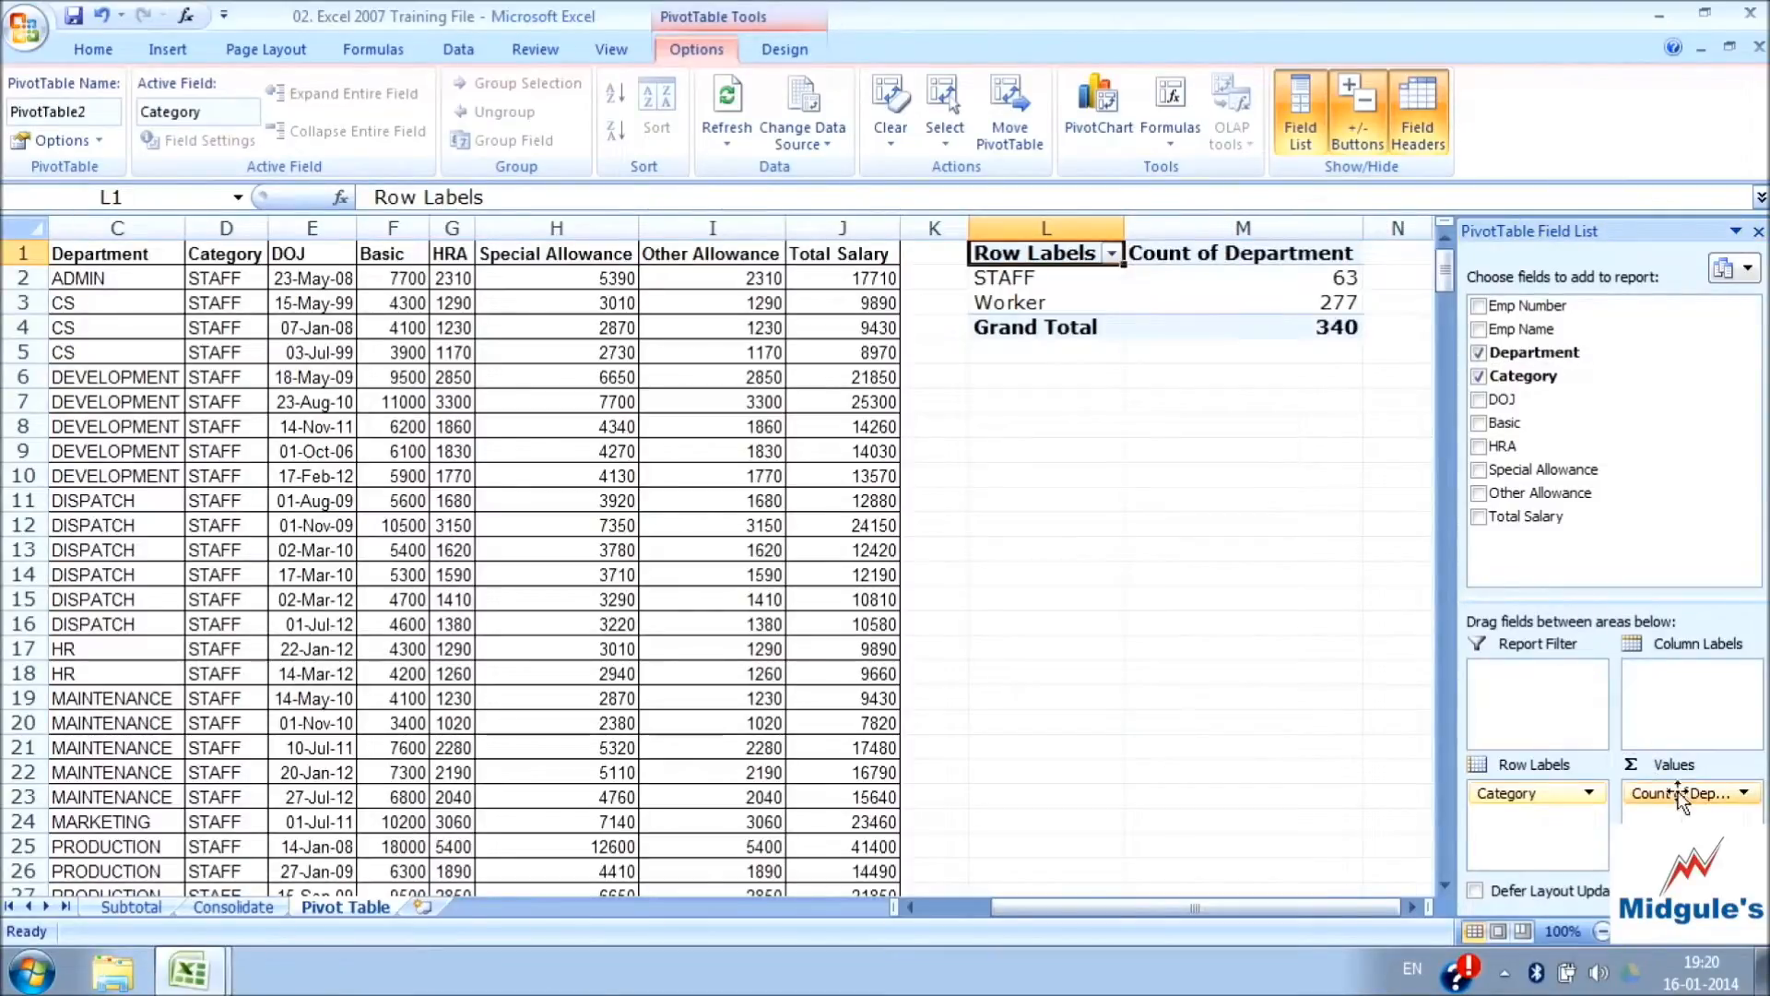
drag(1680, 793, 1277, 276)
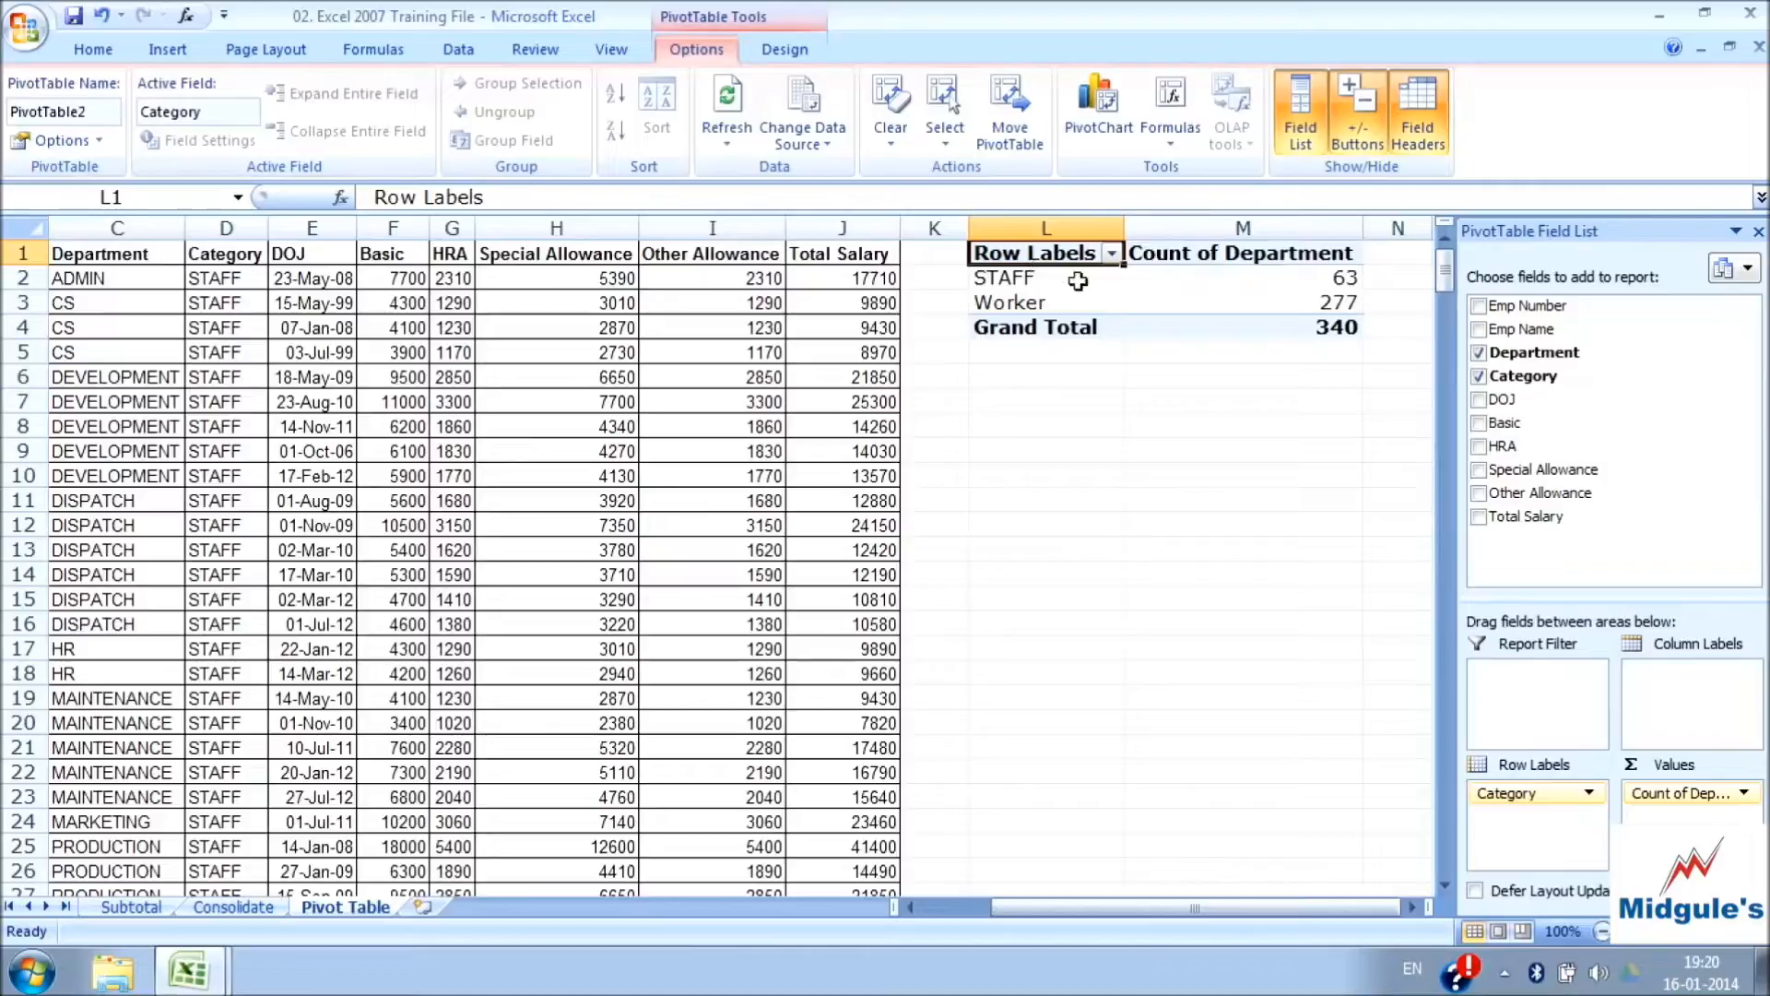
mouse_move(1301, 278)
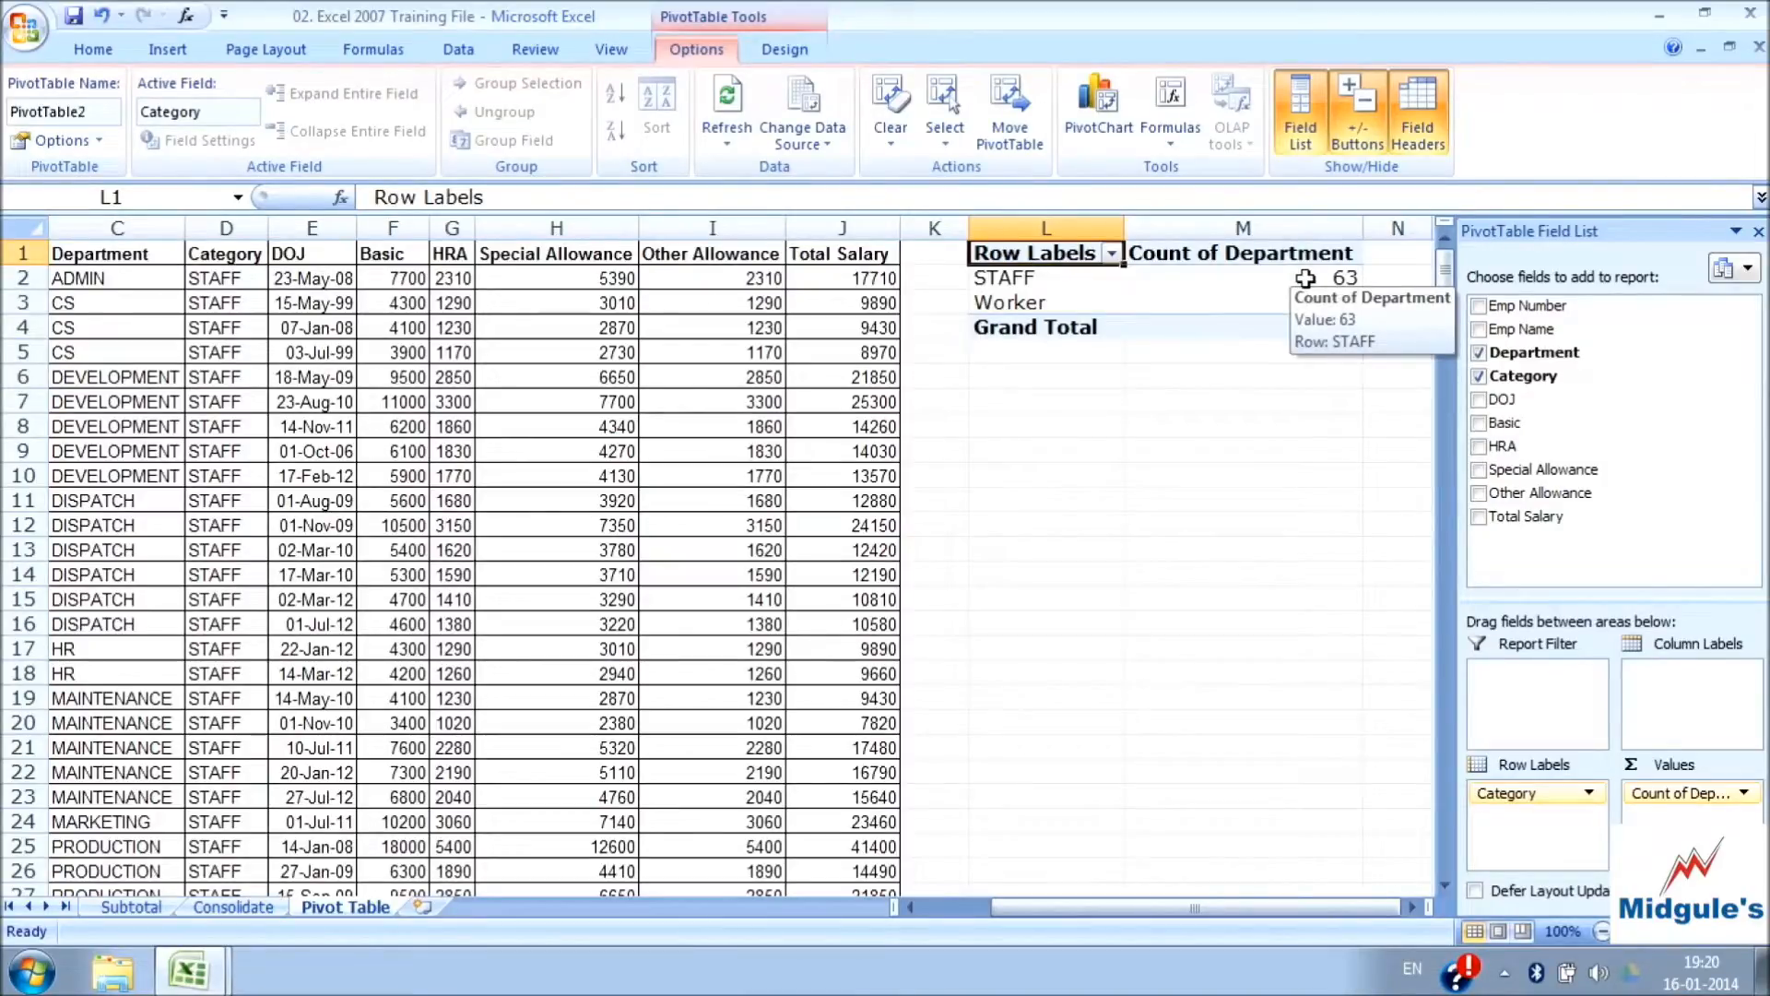
click(1479, 353)
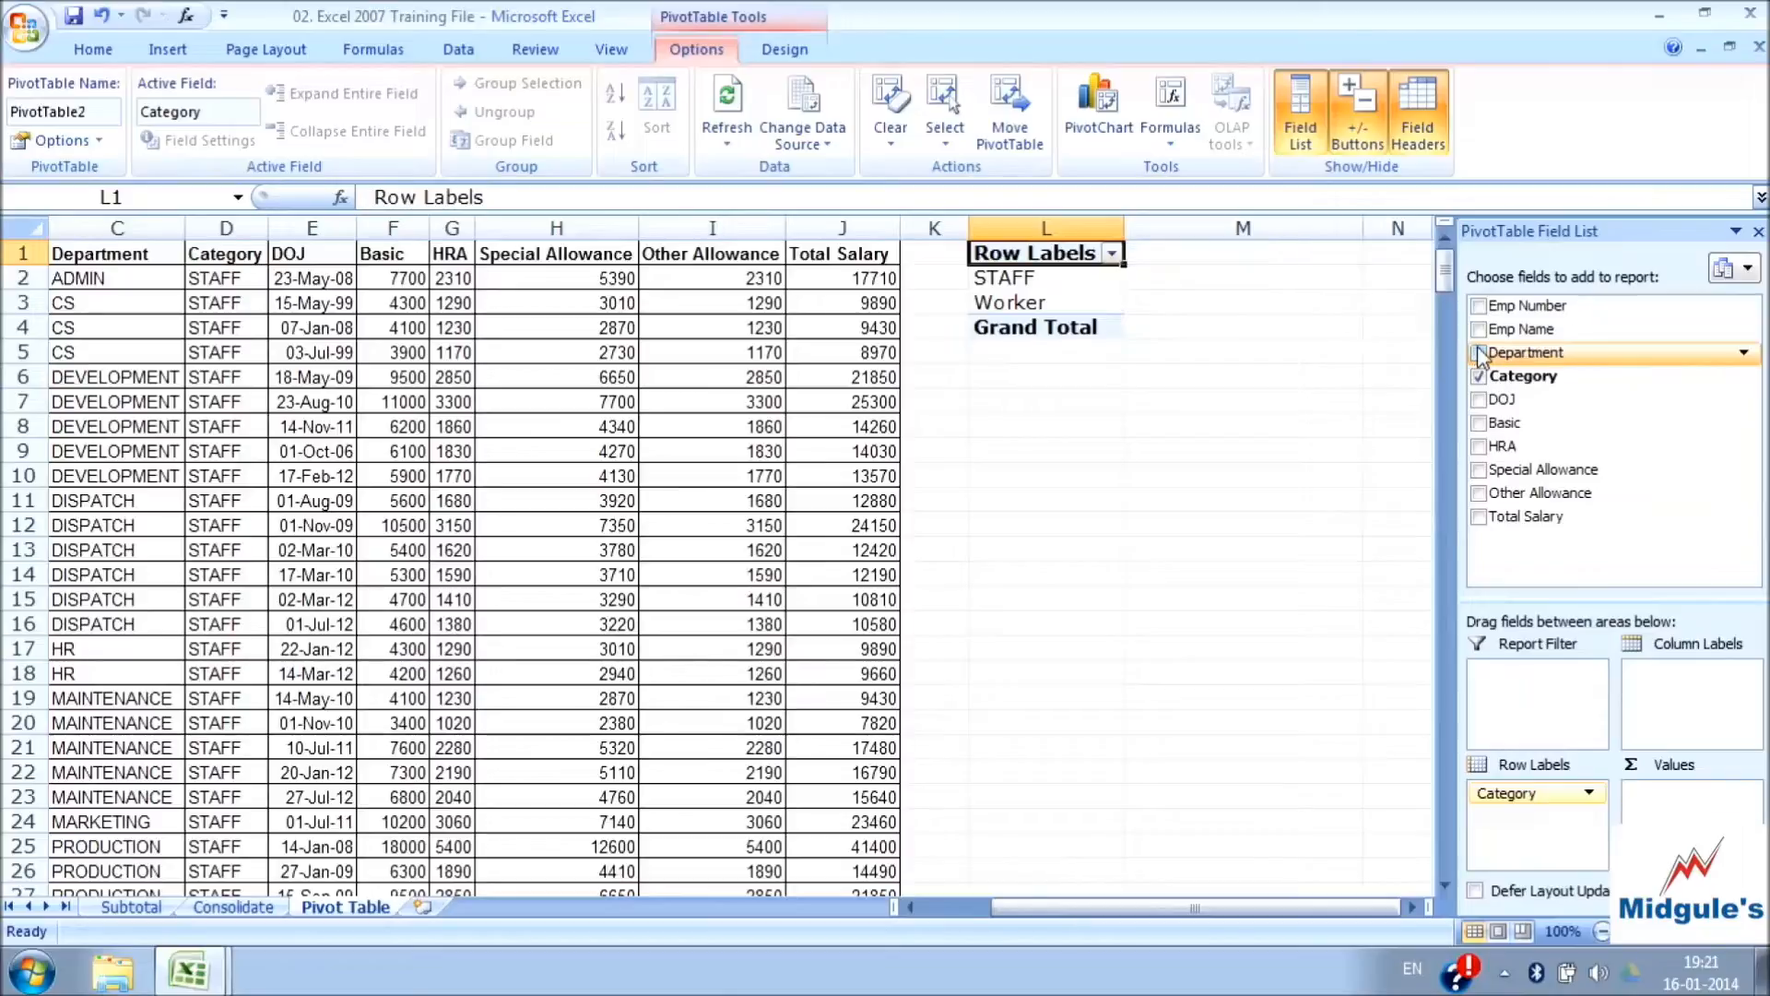
Add Emp Name as a counted value field and check the employee counts for the STAFF and Worker categories
click(1479, 329)
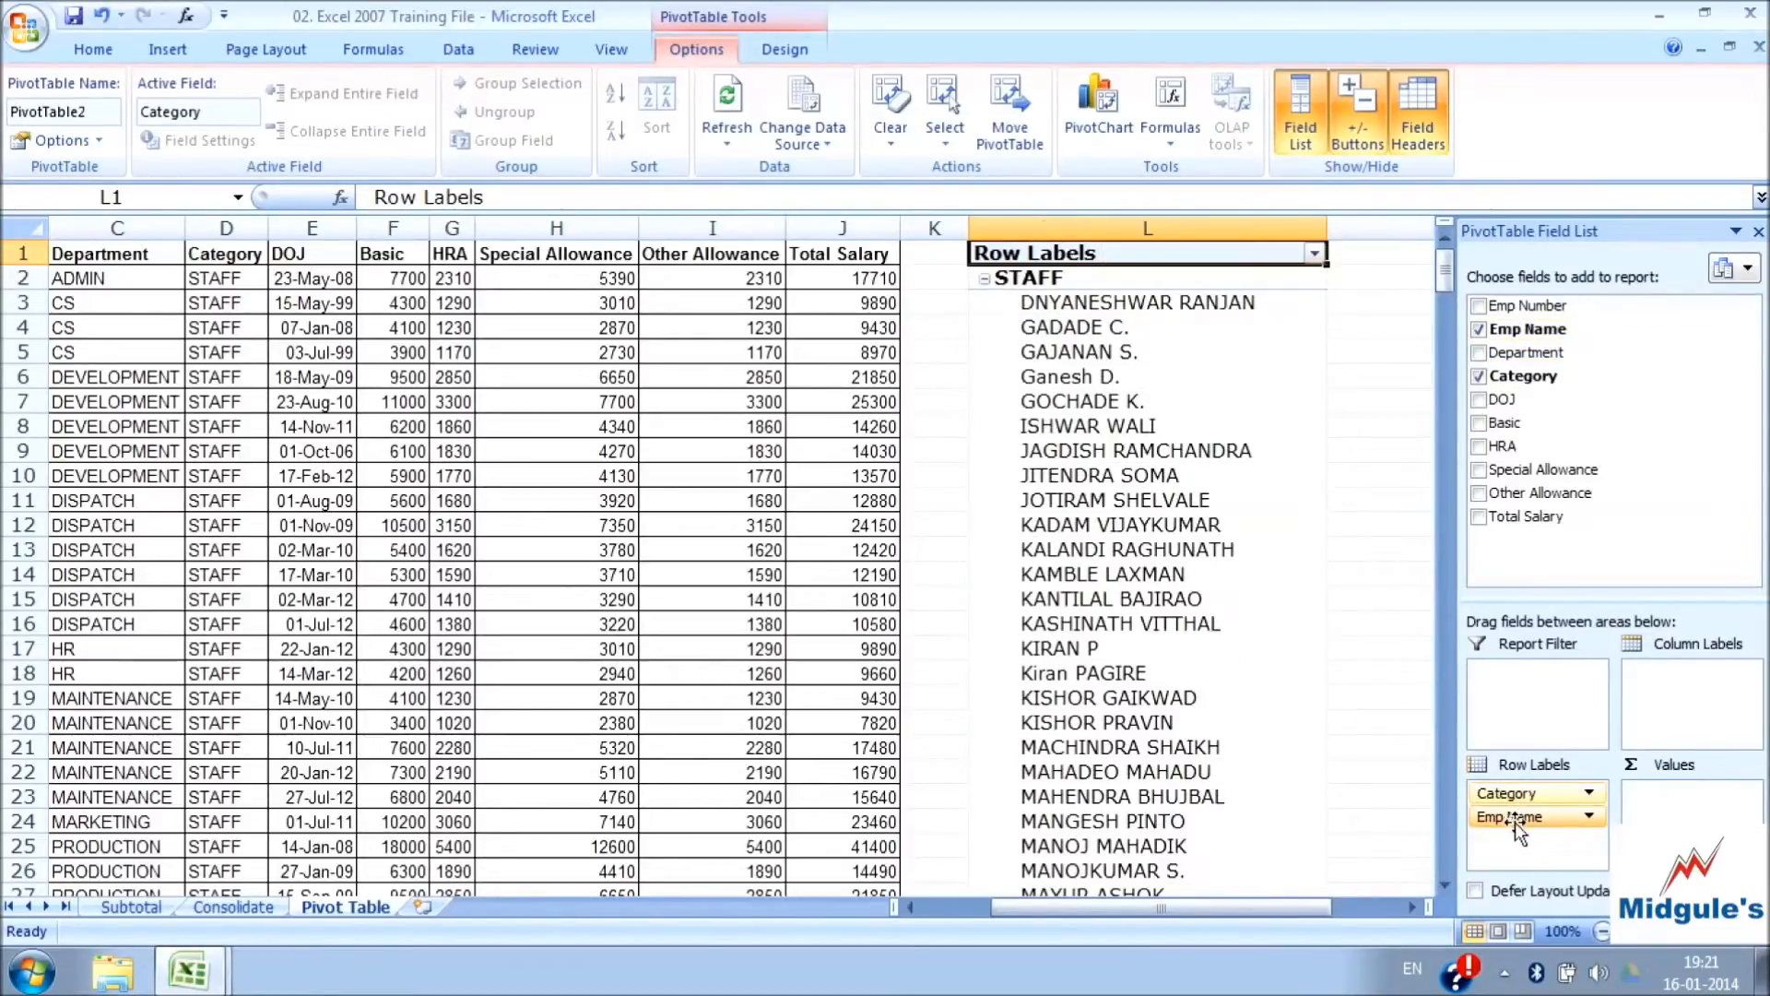
drag(1523, 833, 1669, 811)
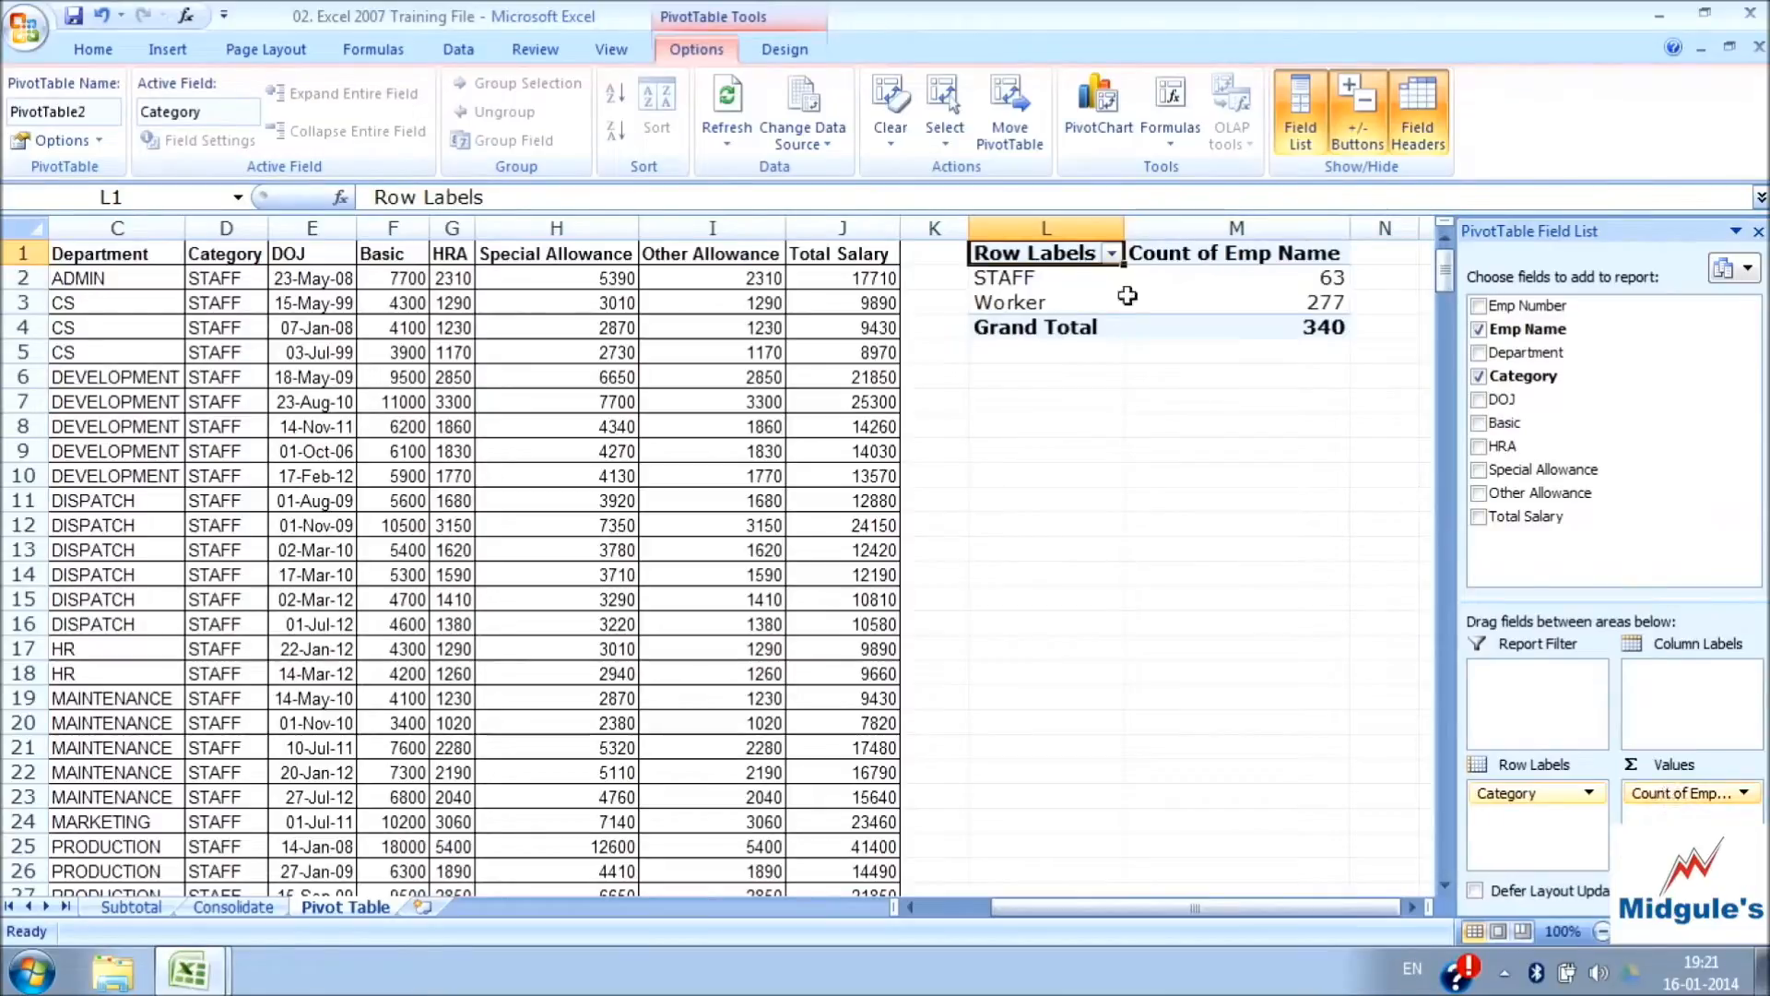
click(1301, 276)
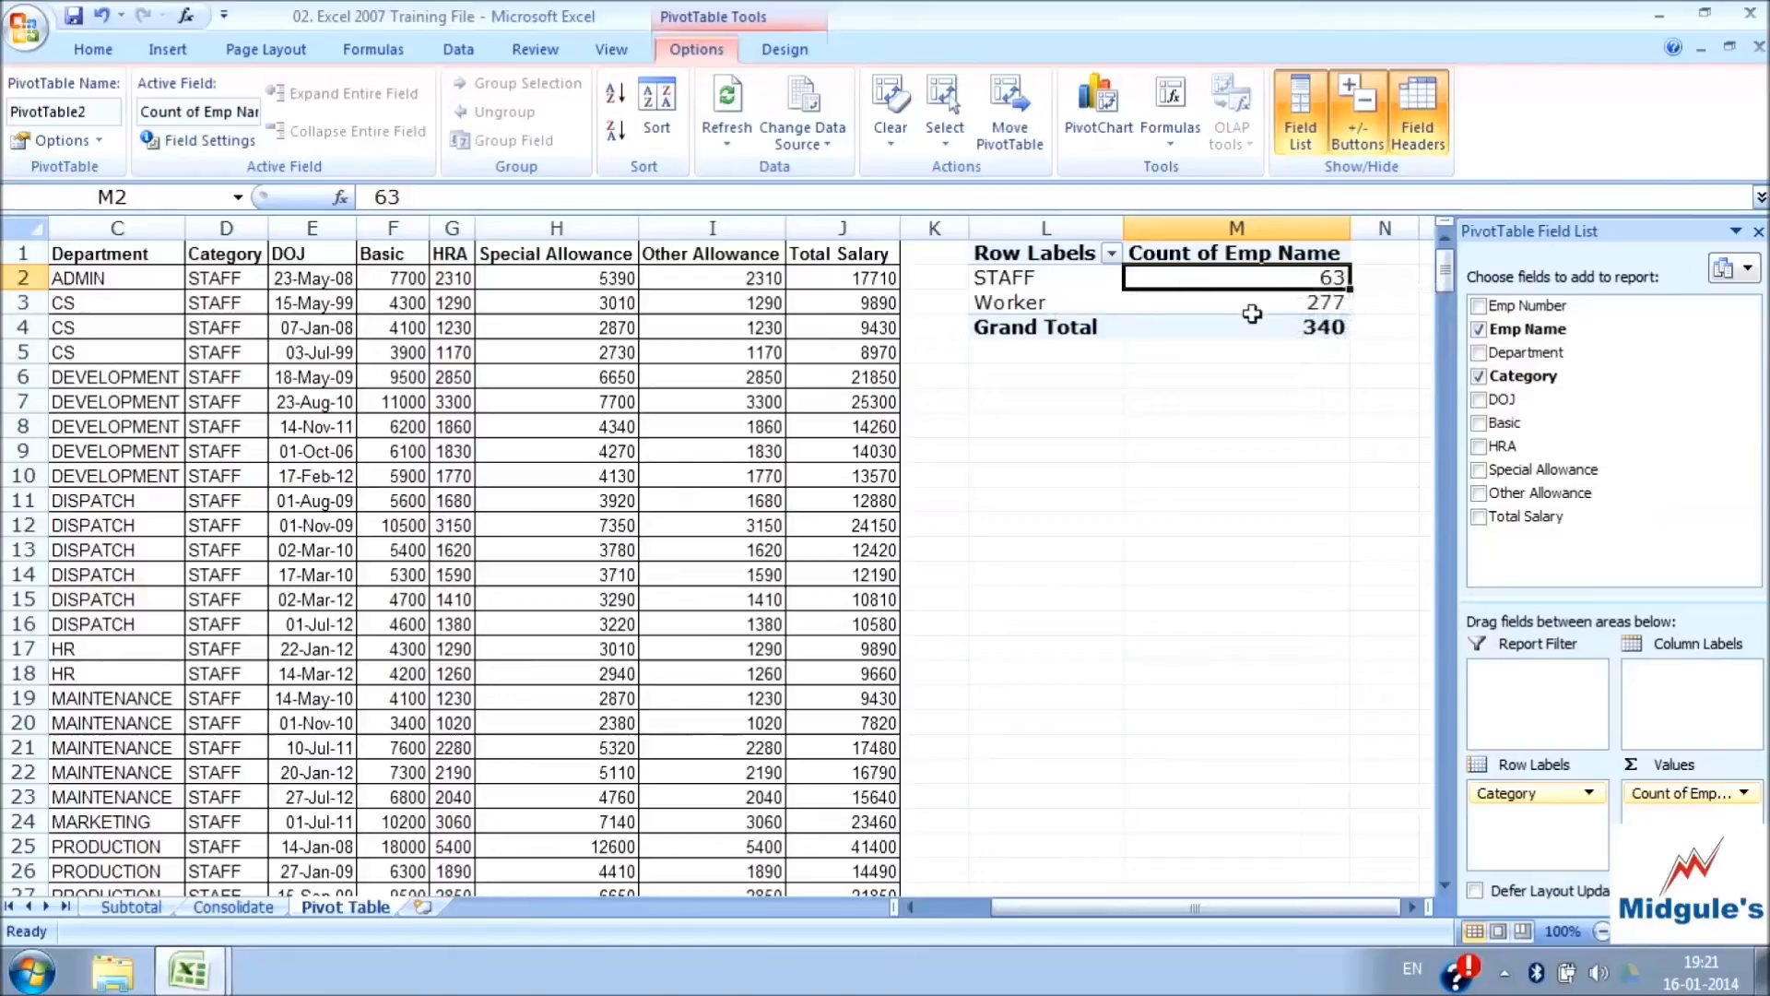
click(1281, 308)
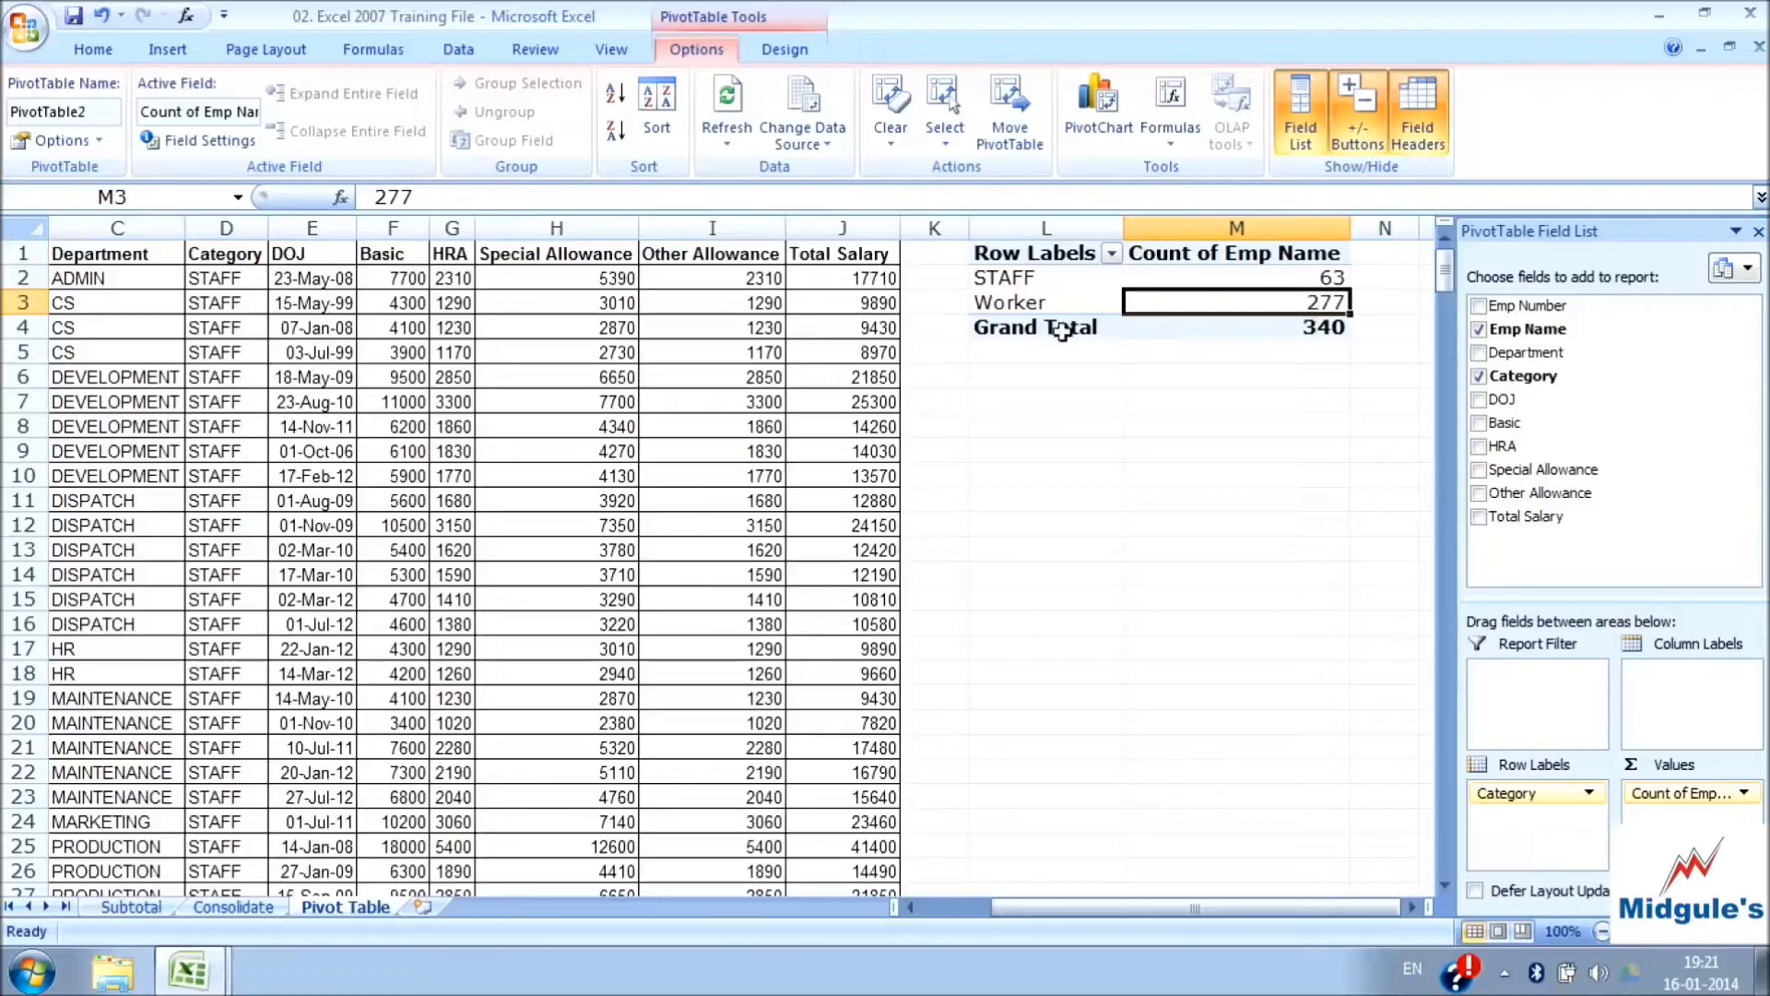
mouse_move(1222, 305)
mouse_move(1034, 284)
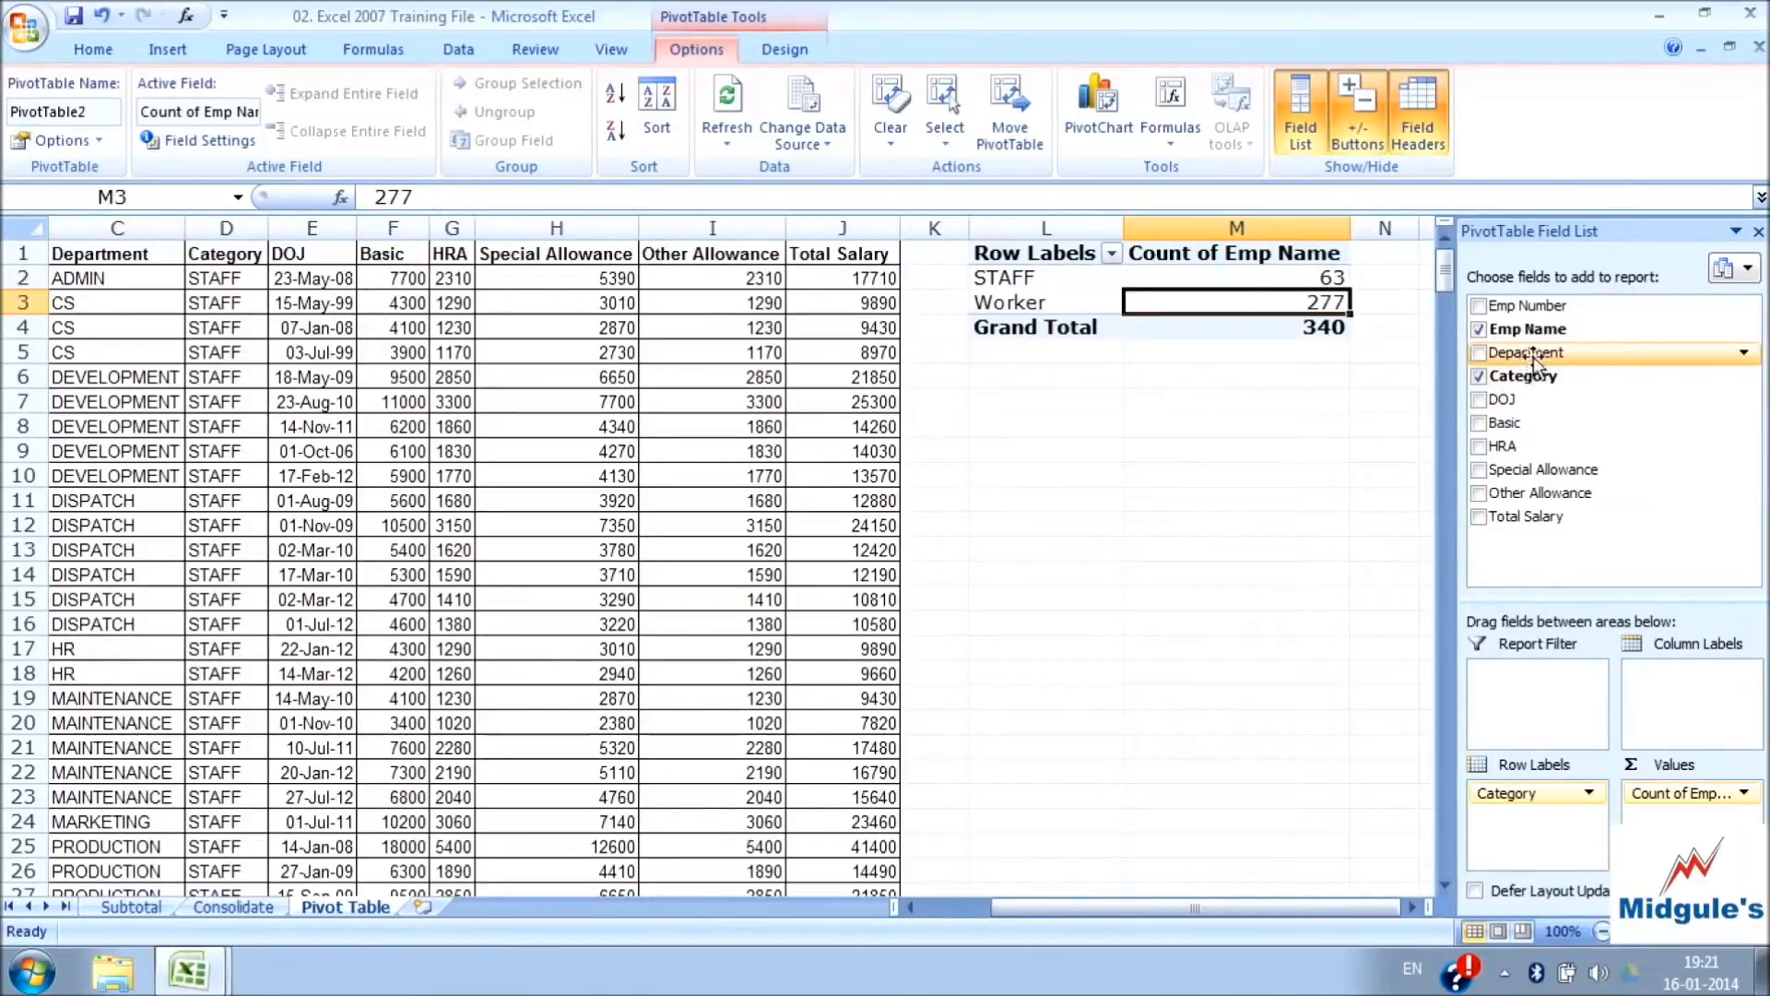
Add the Department field beneath Category in the row labels to break the employee counts down by department
drag(1536, 362, 1546, 833)
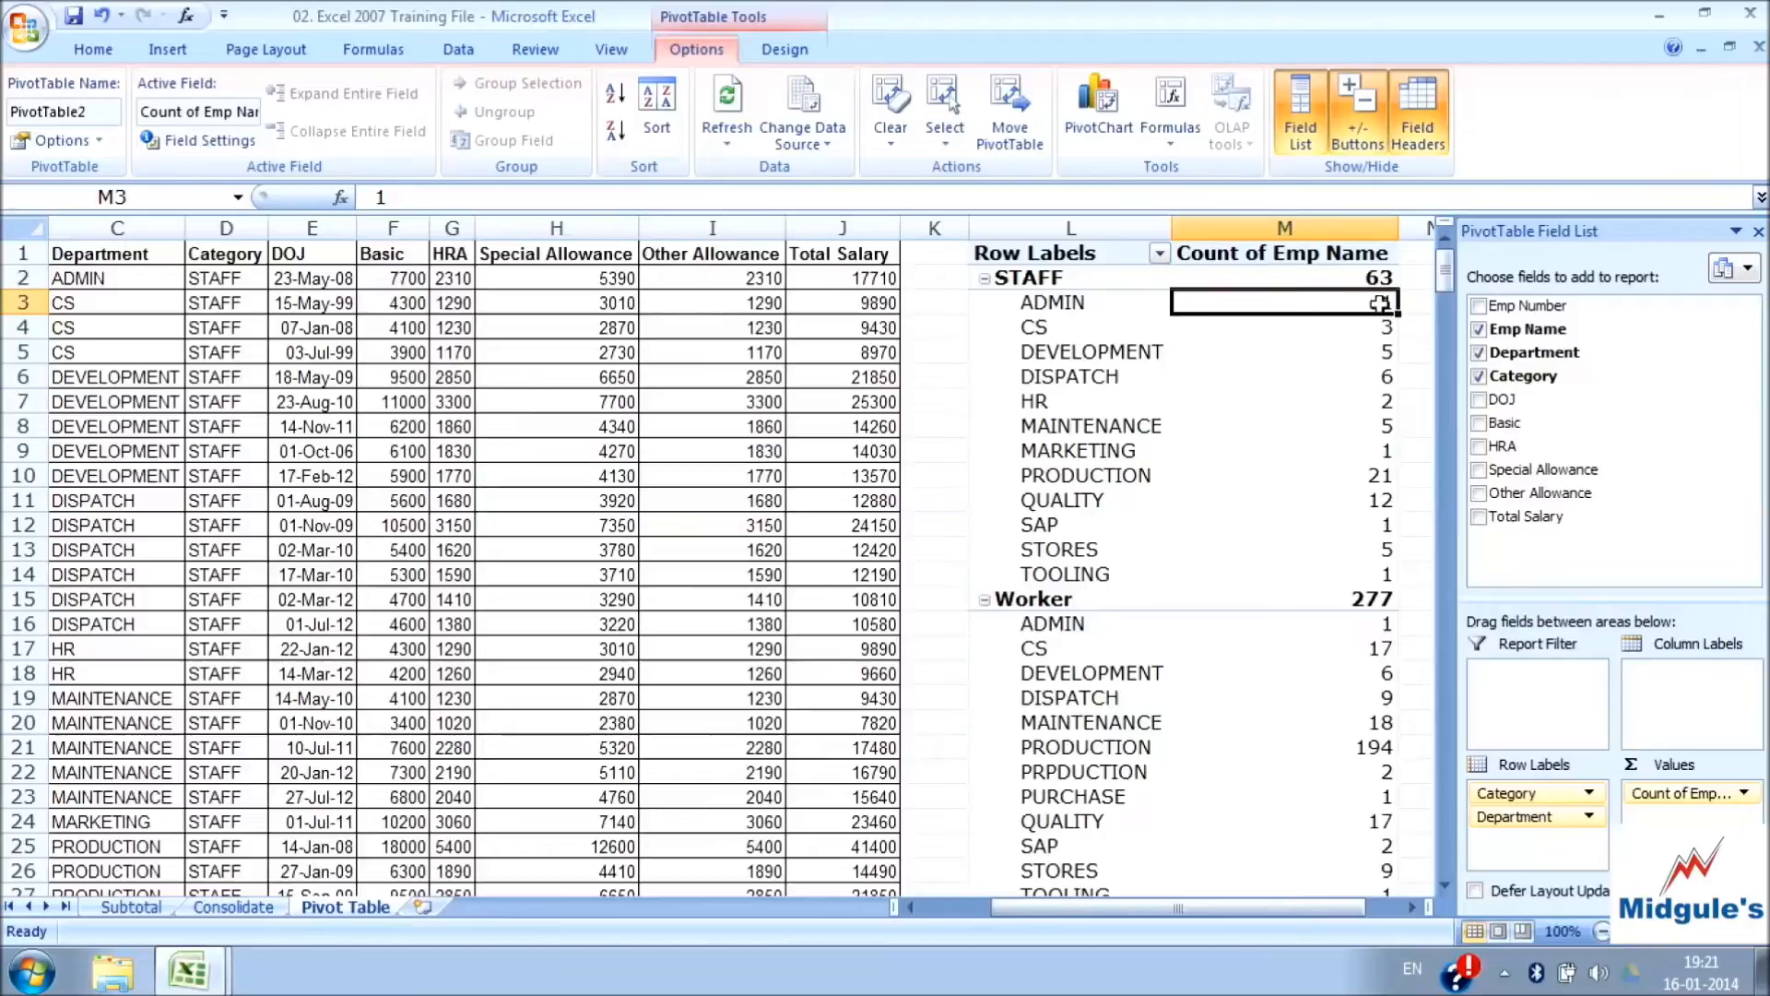
mouse_move(1379, 303)
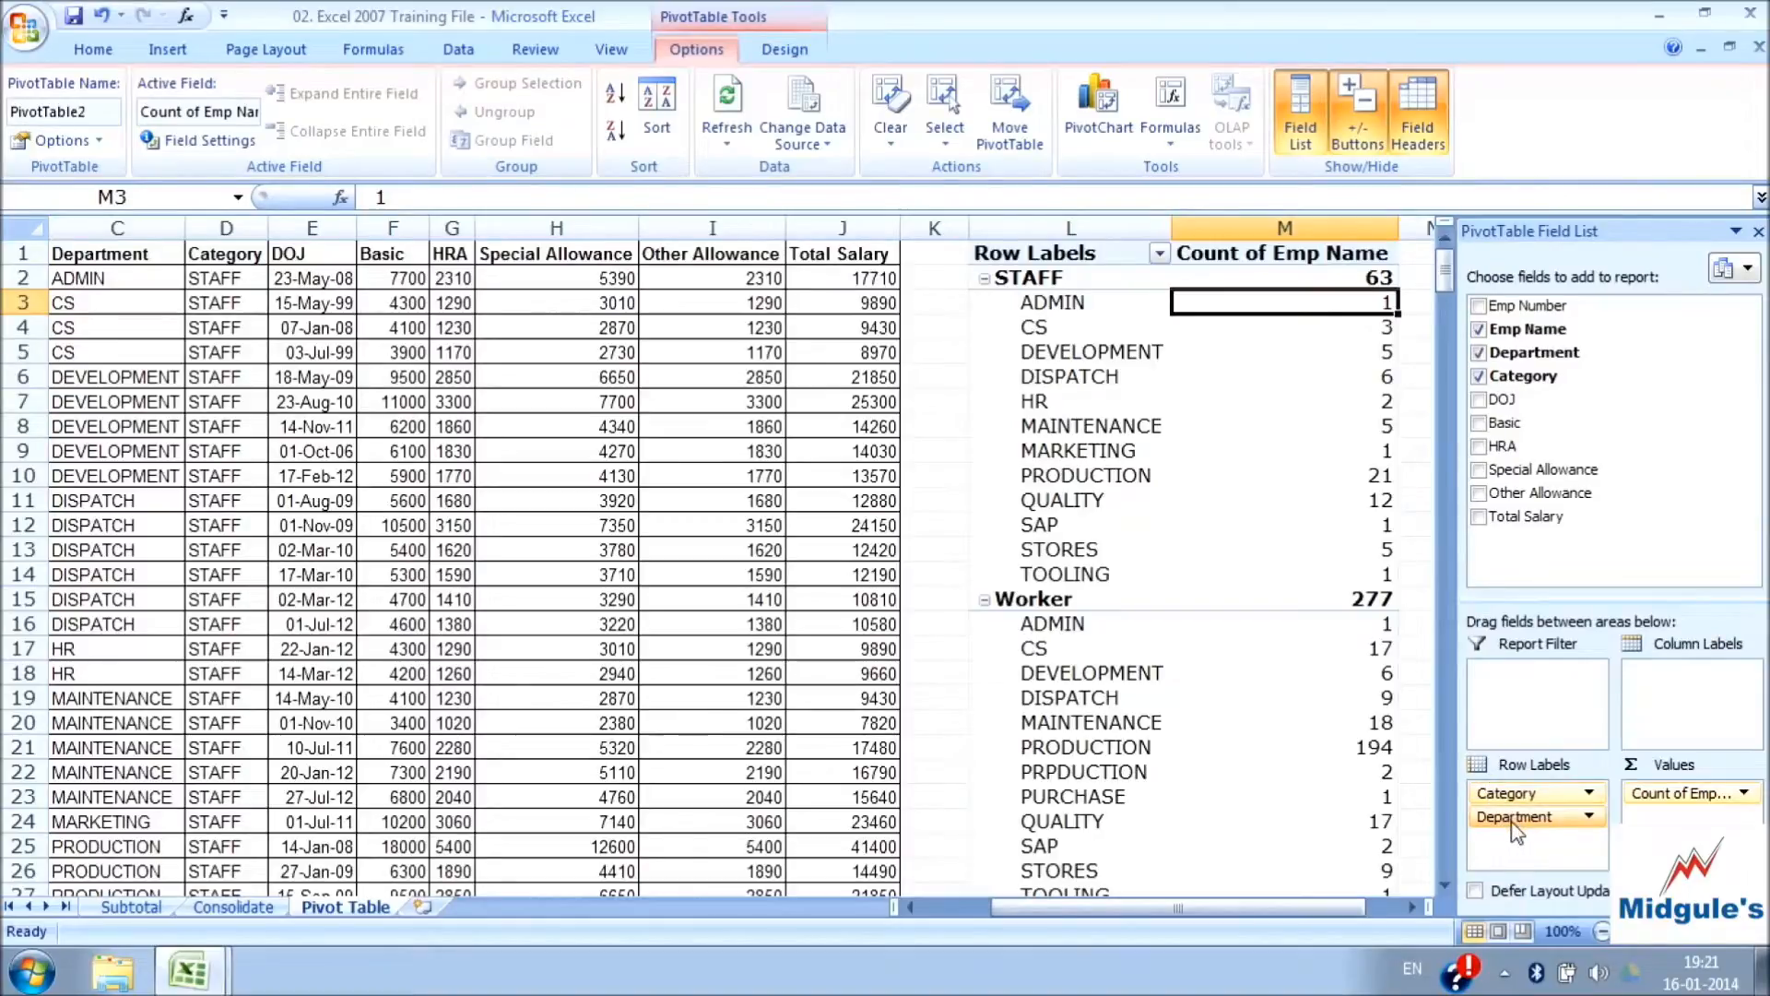
Try grouping the rows by Department above Category, and restore Category as the outer row field
drag(1516, 830, 1520, 795)
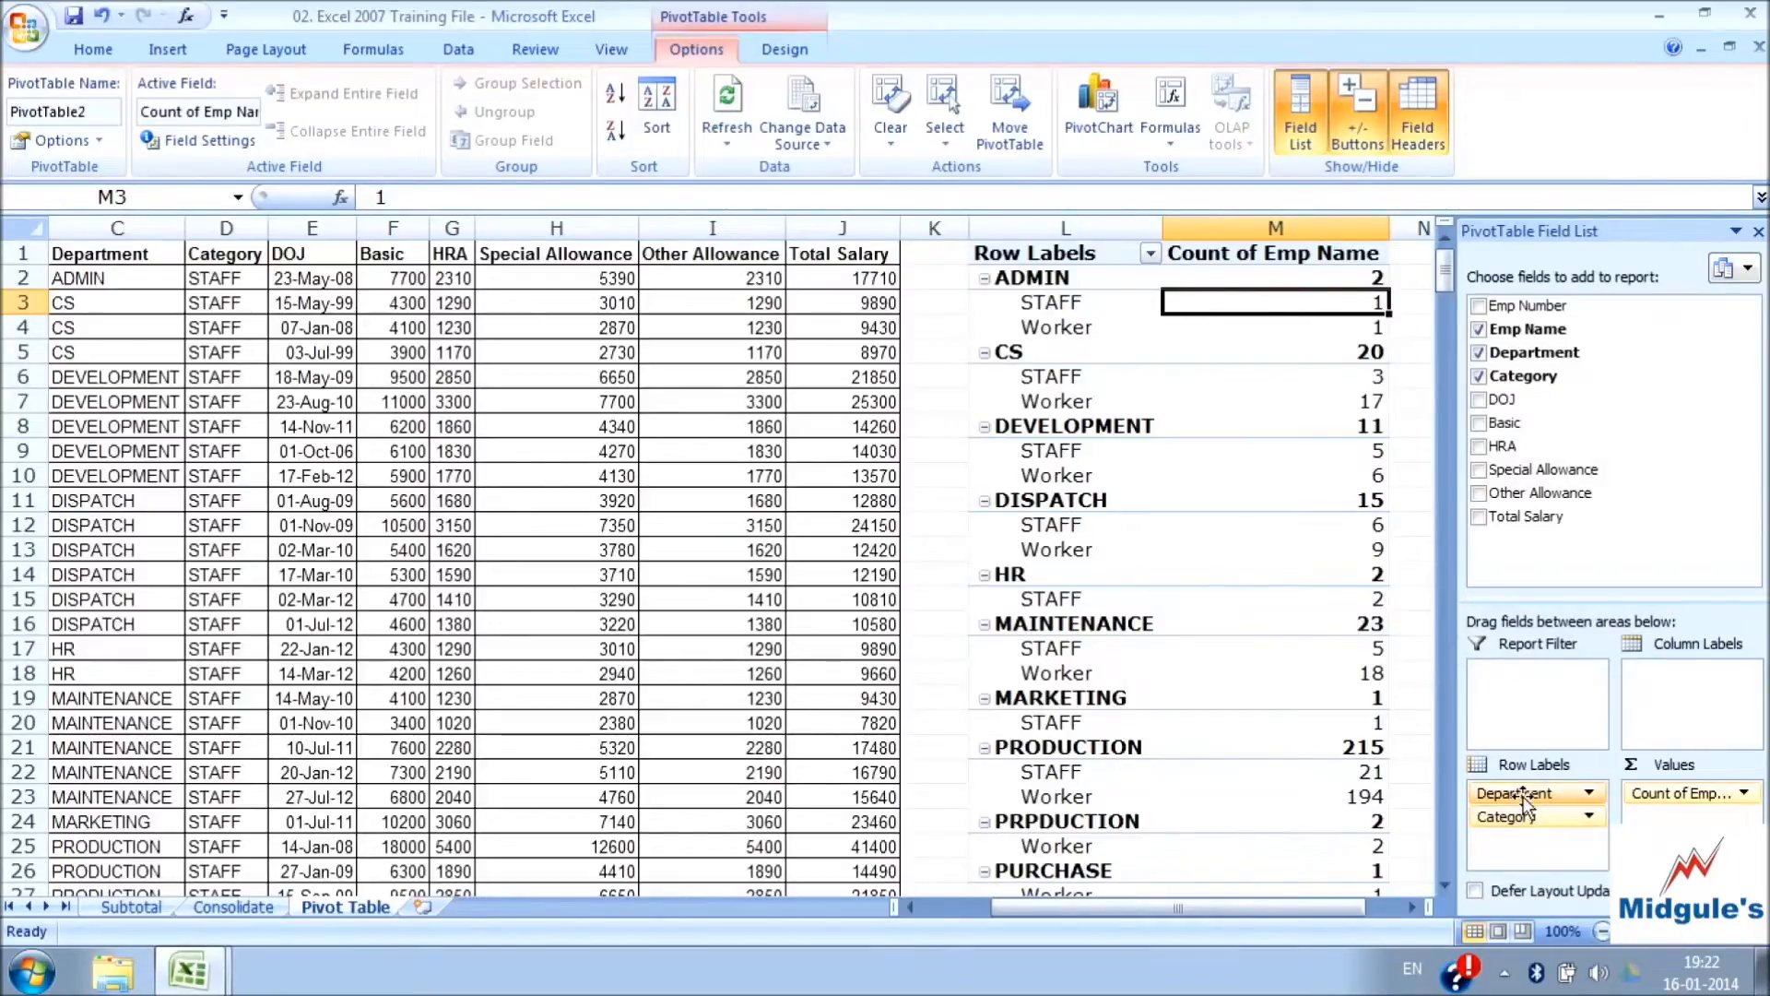
drag(1523, 798, 1523, 845)
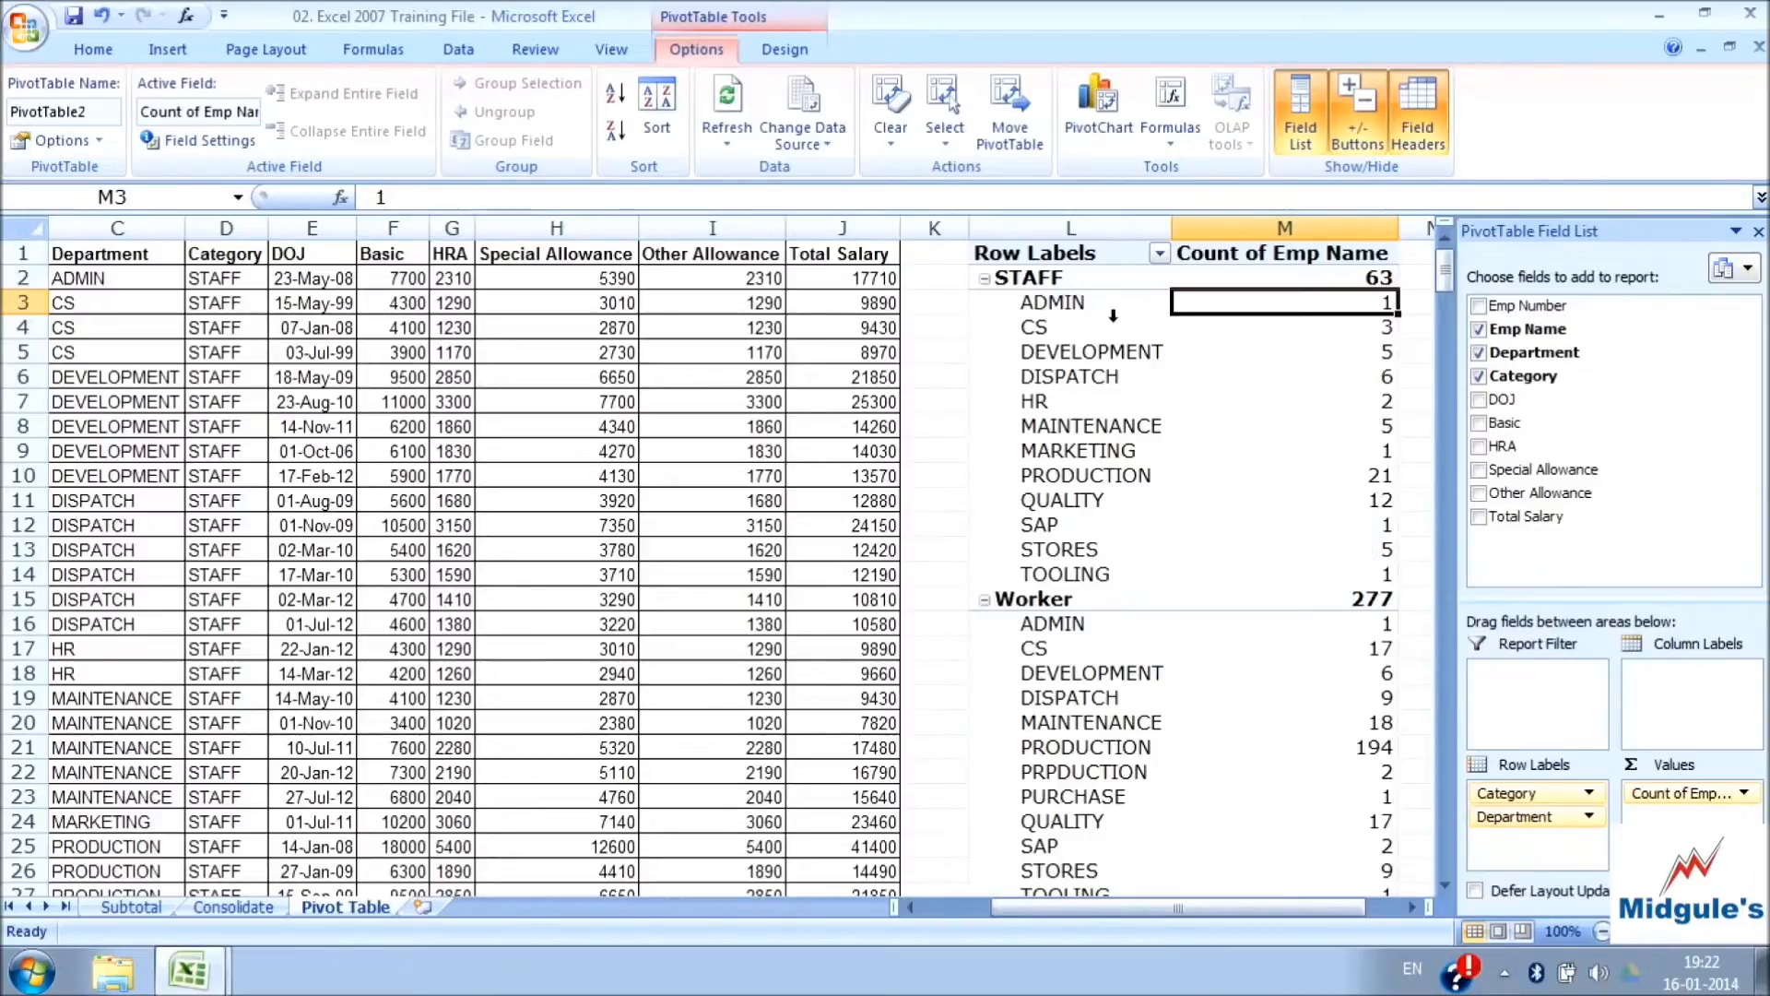
click(1540, 819)
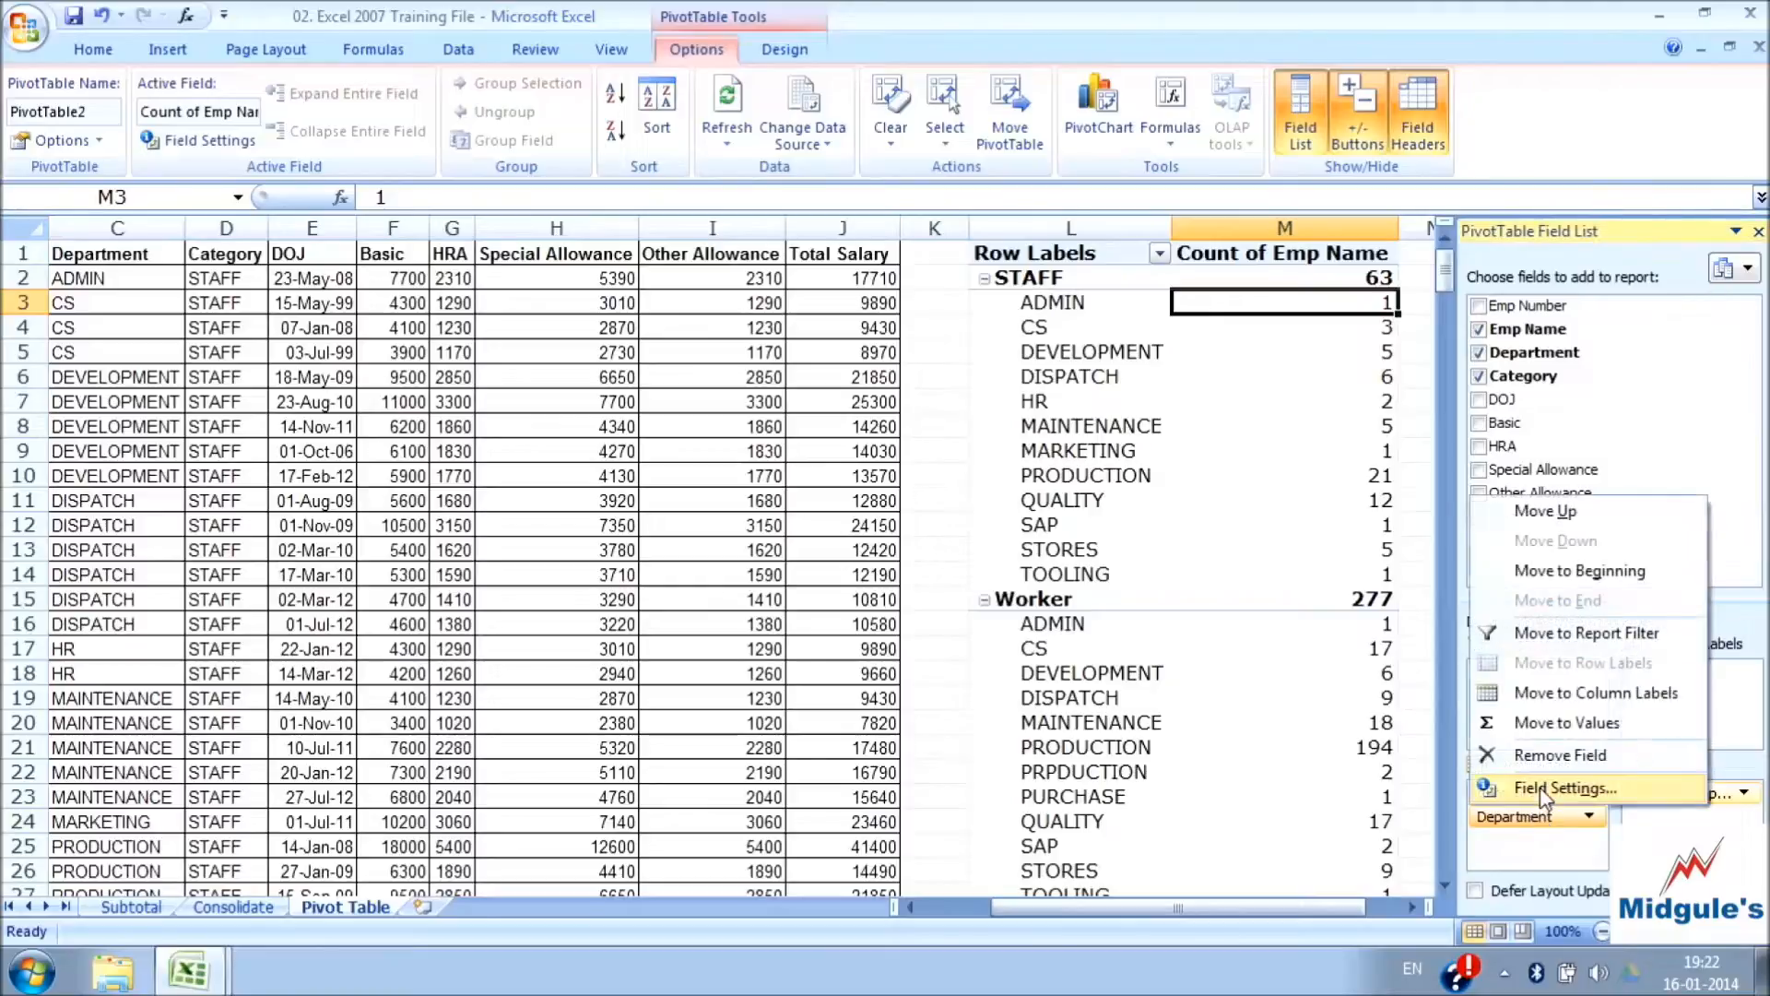
click(1541, 800)
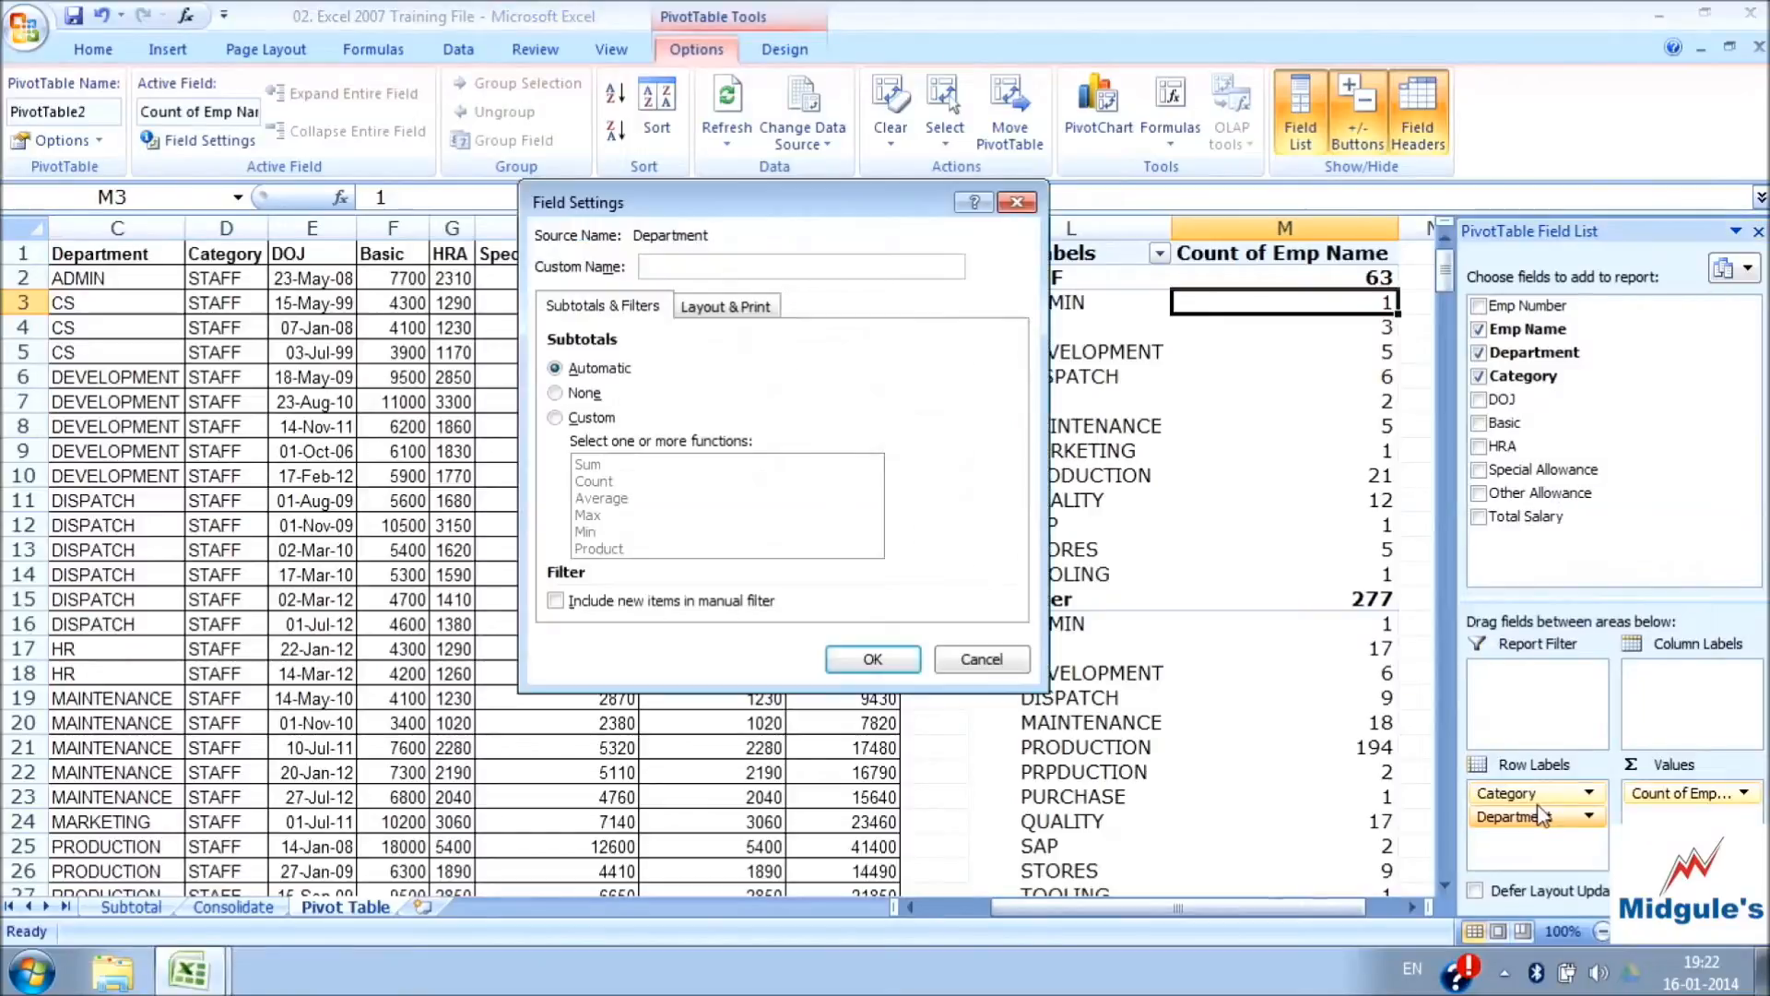
click(1019, 203)
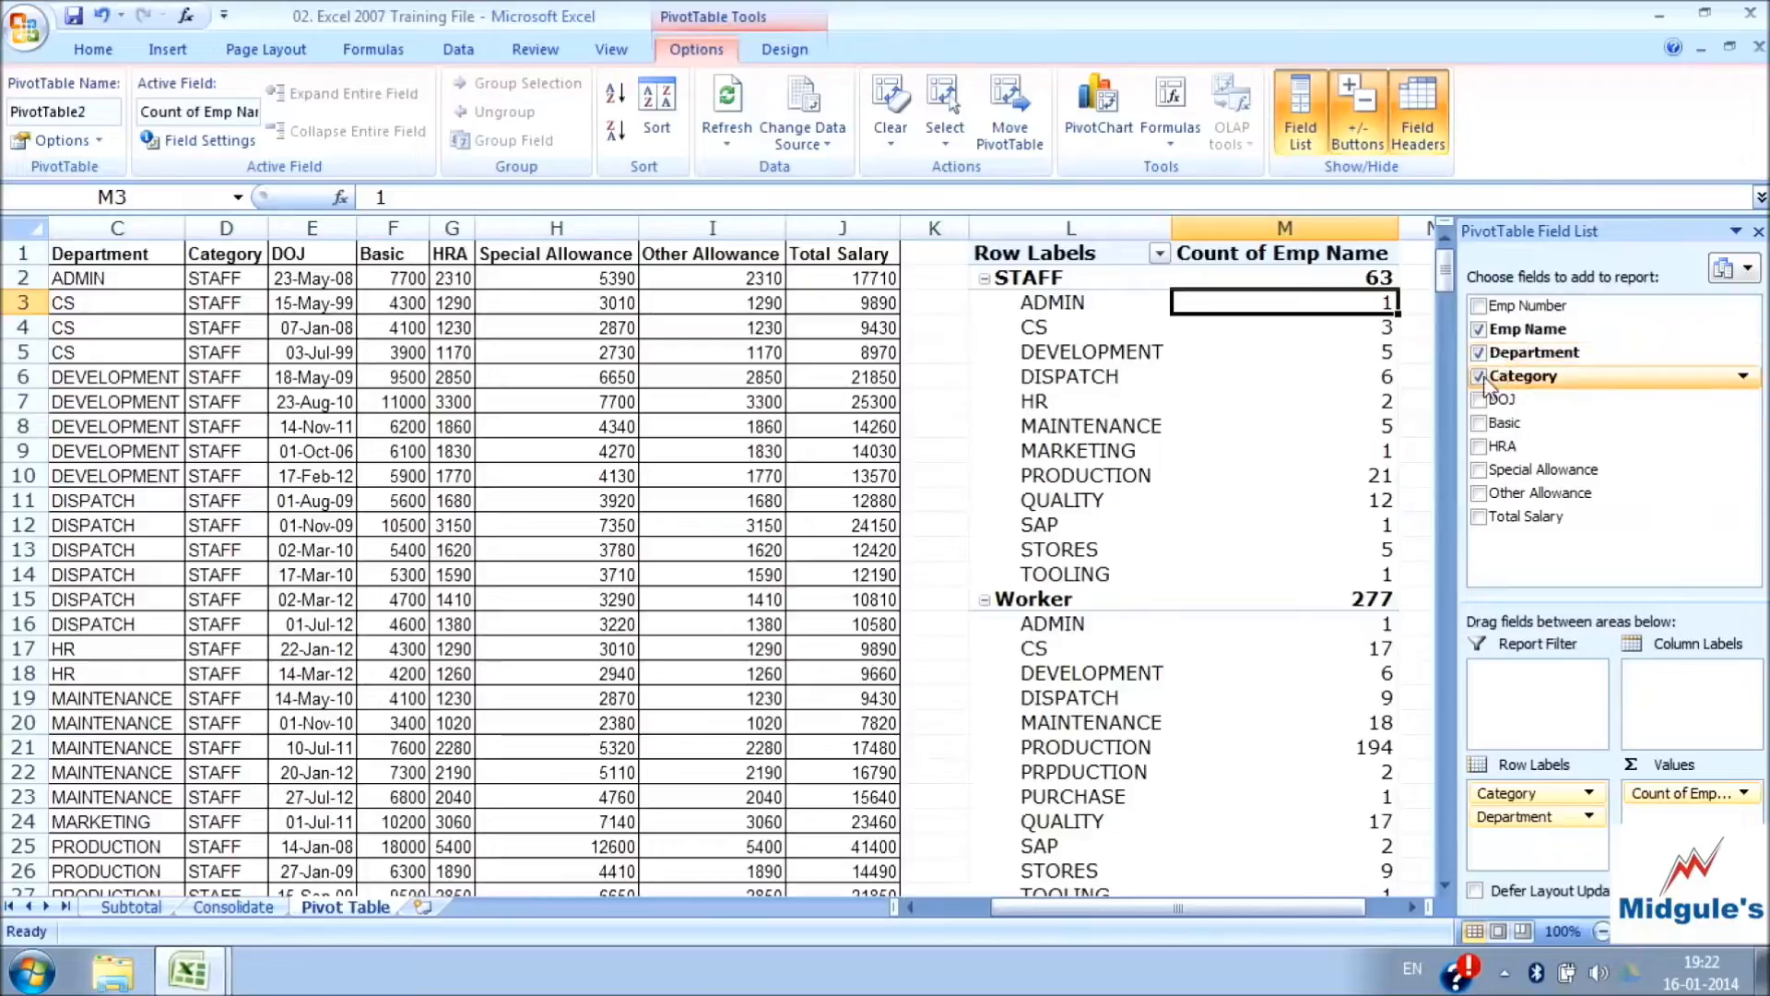
Replace Emp Name with Total Salary as the summed value field and check the total for the STAFF category
click(1478, 330)
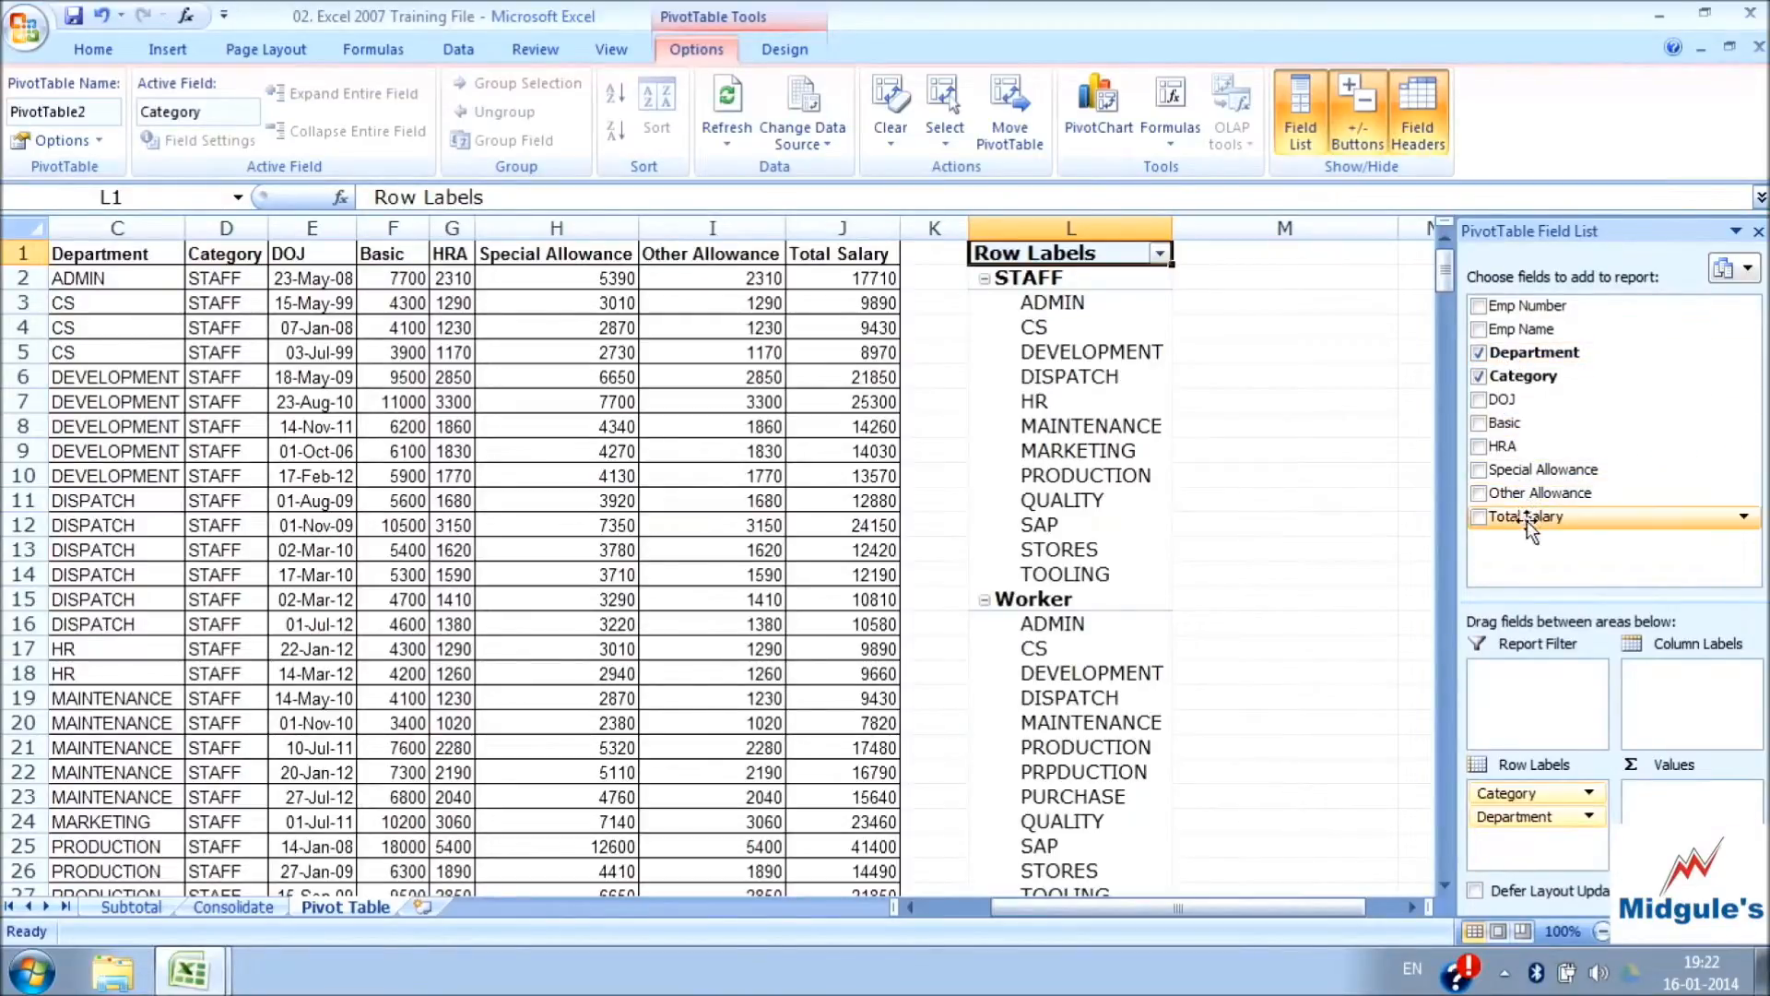
drag(1532, 530, 1689, 808)
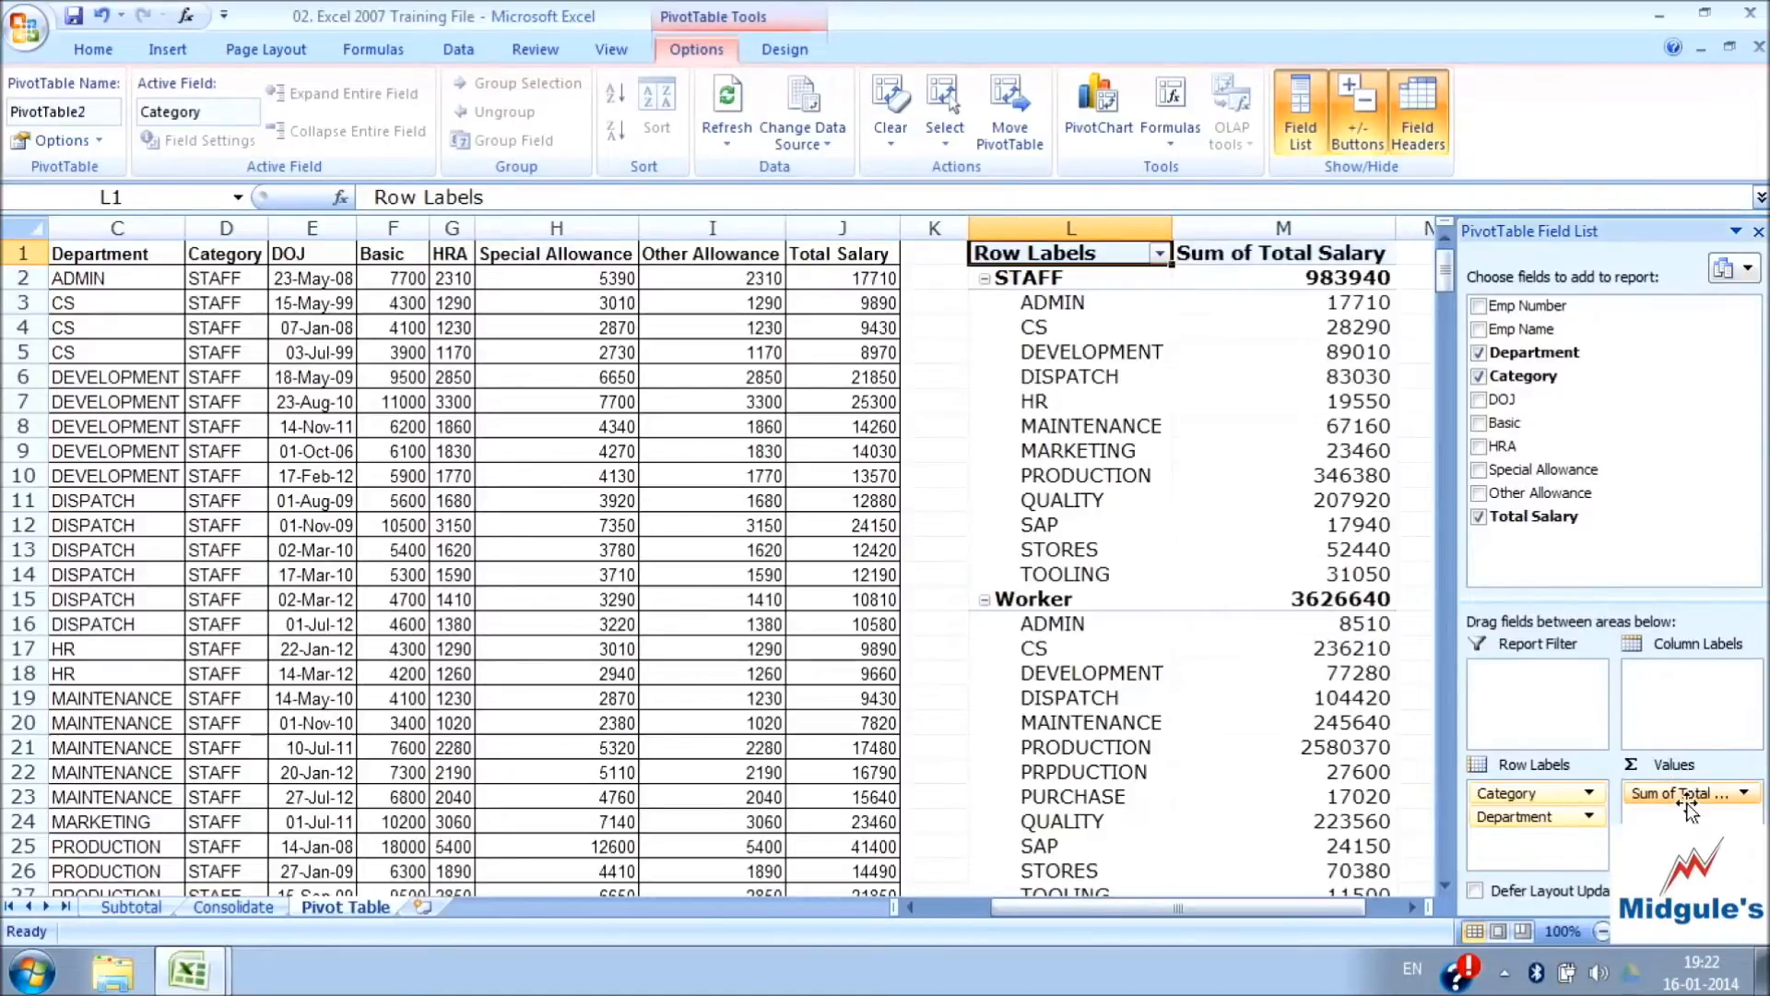
click(1049, 284)
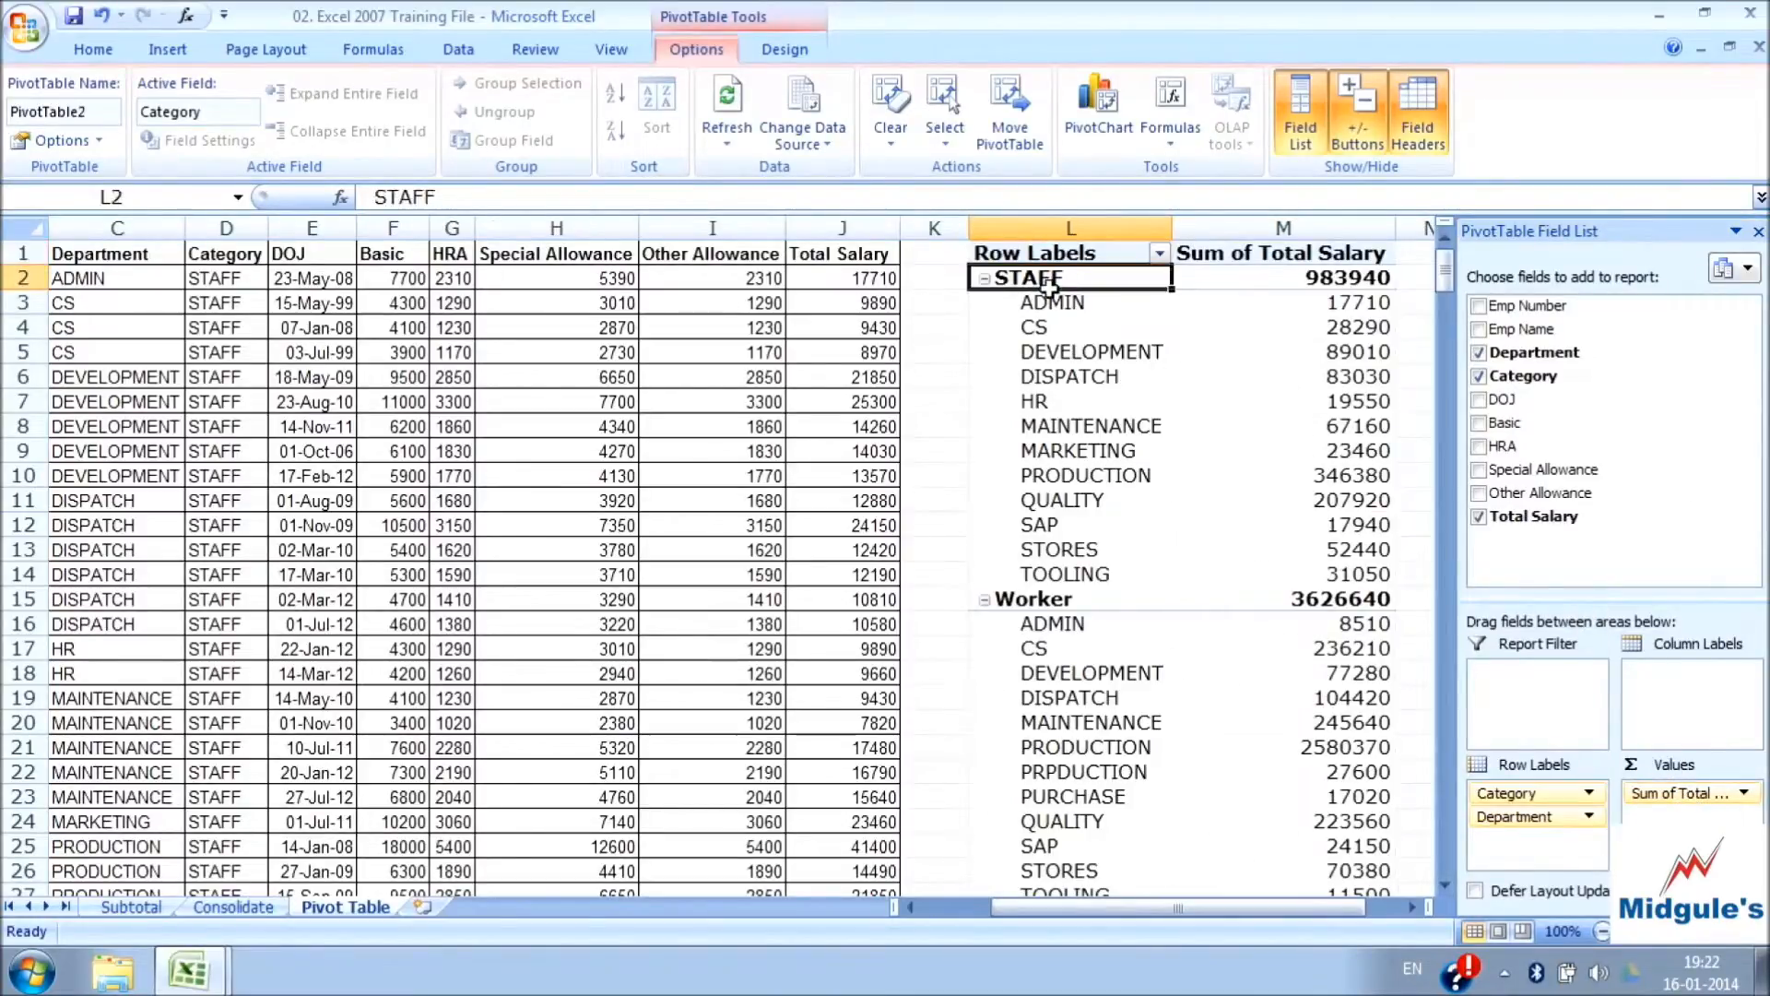
click(1344, 283)
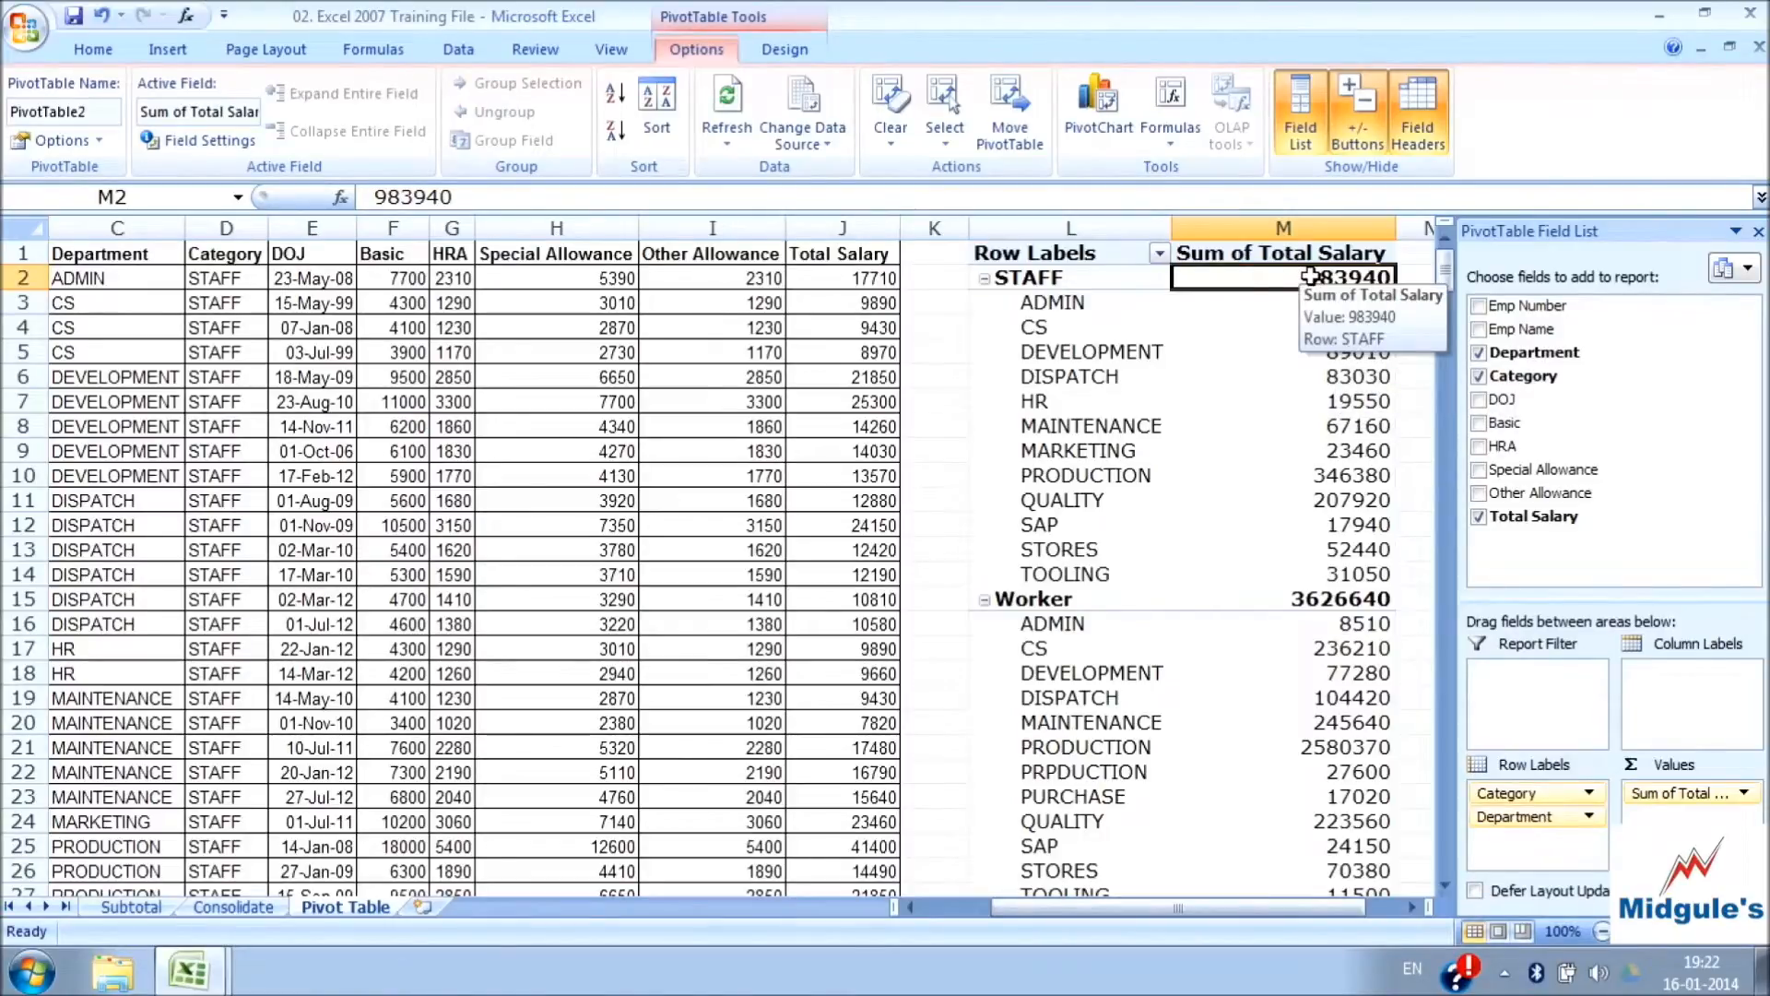
Examine the department salary sums under STAFF and Worker down to the grand total, and compare them with the source table
click(1078, 310)
click(1351, 301)
click(1198, 378)
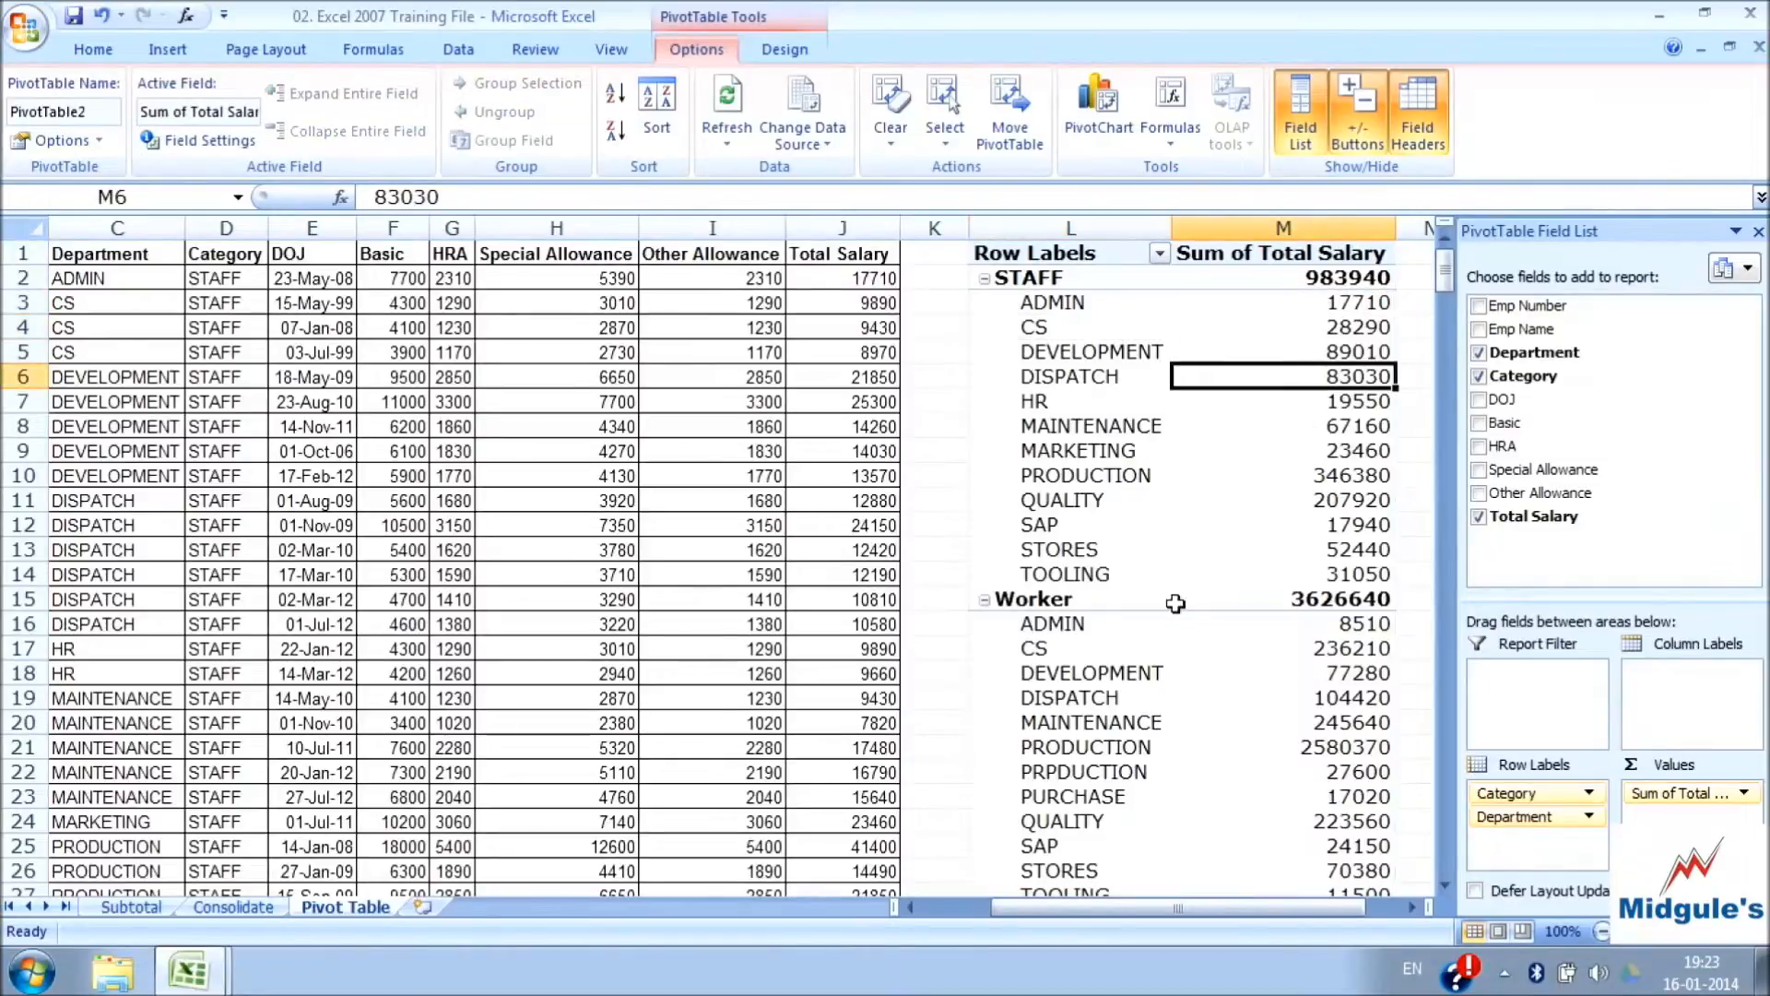
click(1042, 627)
click(1346, 647)
drag(1346, 648, 1350, 877)
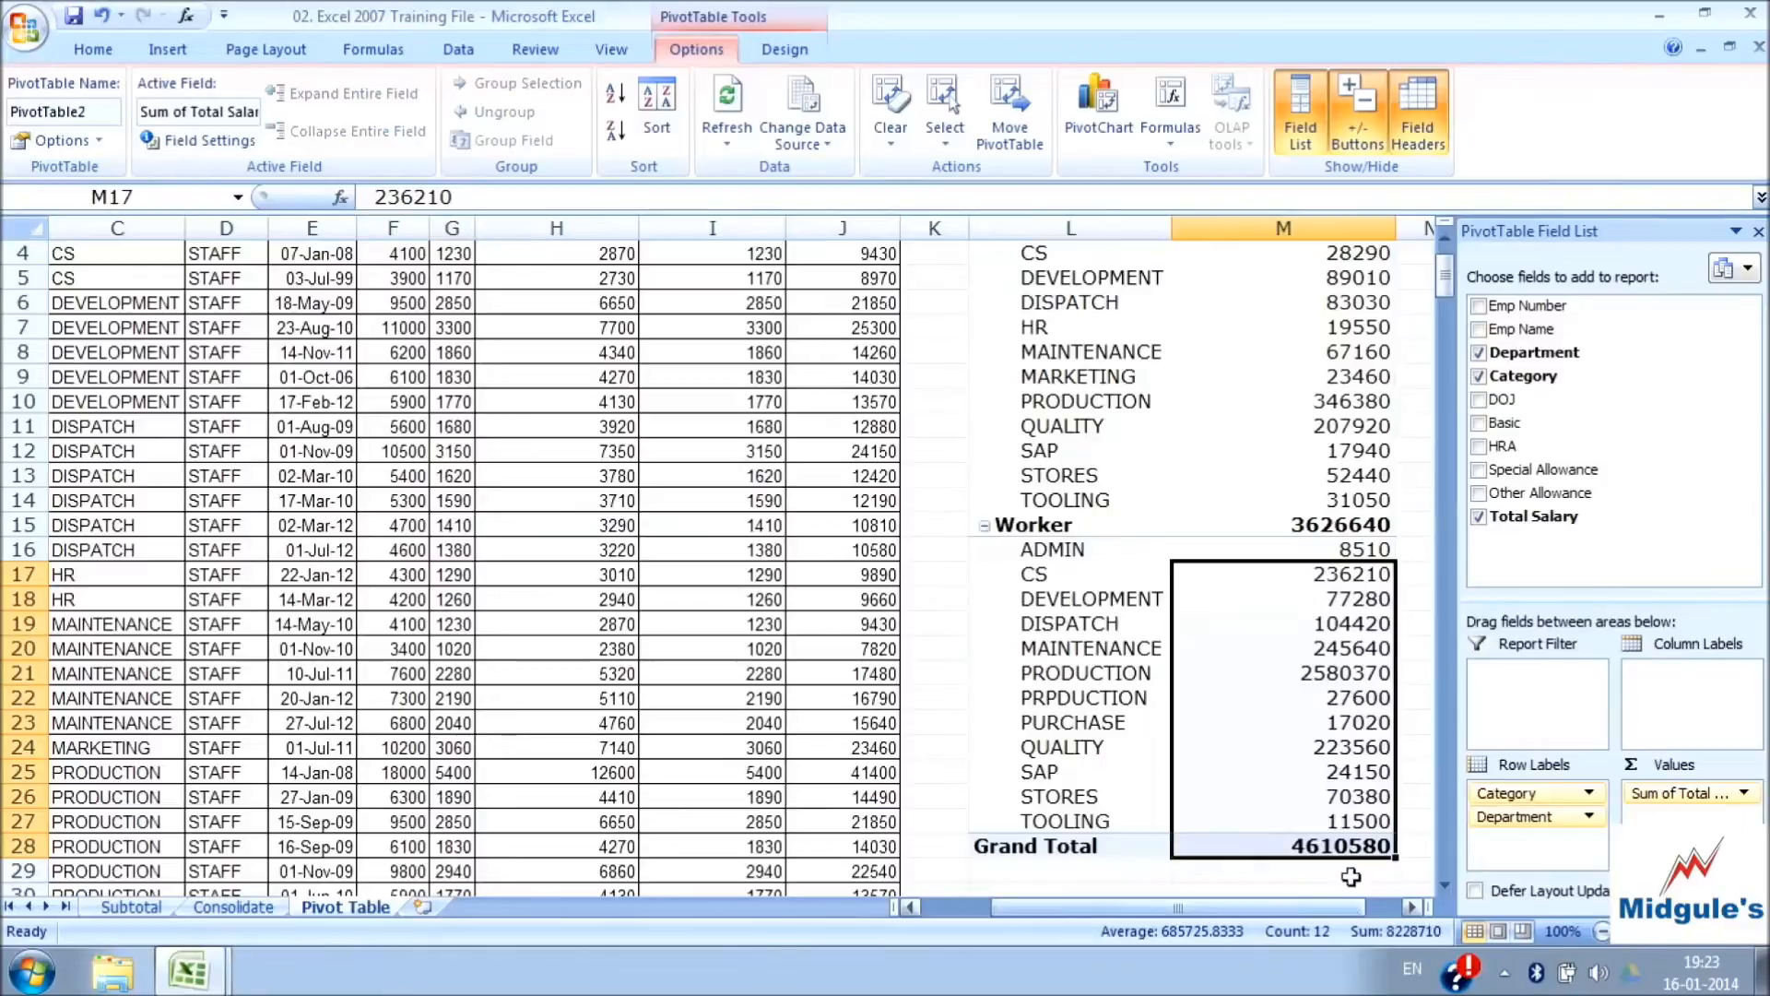
click(1331, 671)
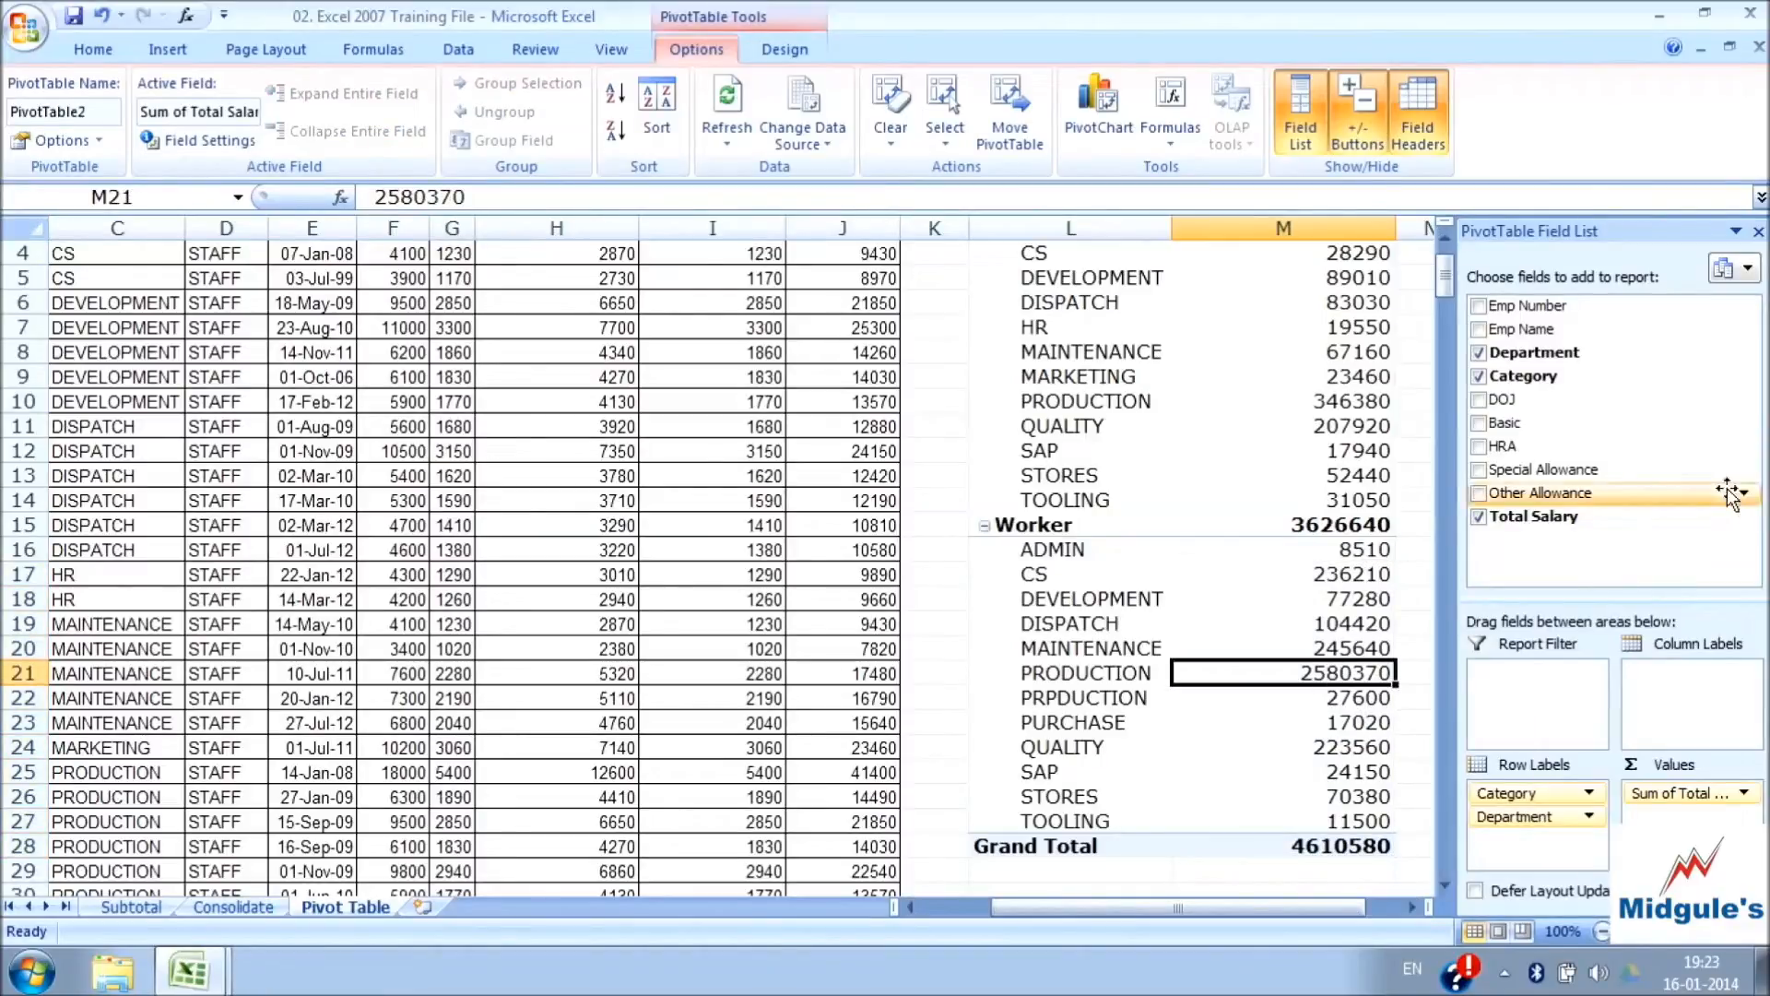
click(1160, 382)
key(Up)
key(Up)
key(Up)
key(Up)
key(Up)
key(Up)
key(Up)
key(Up)
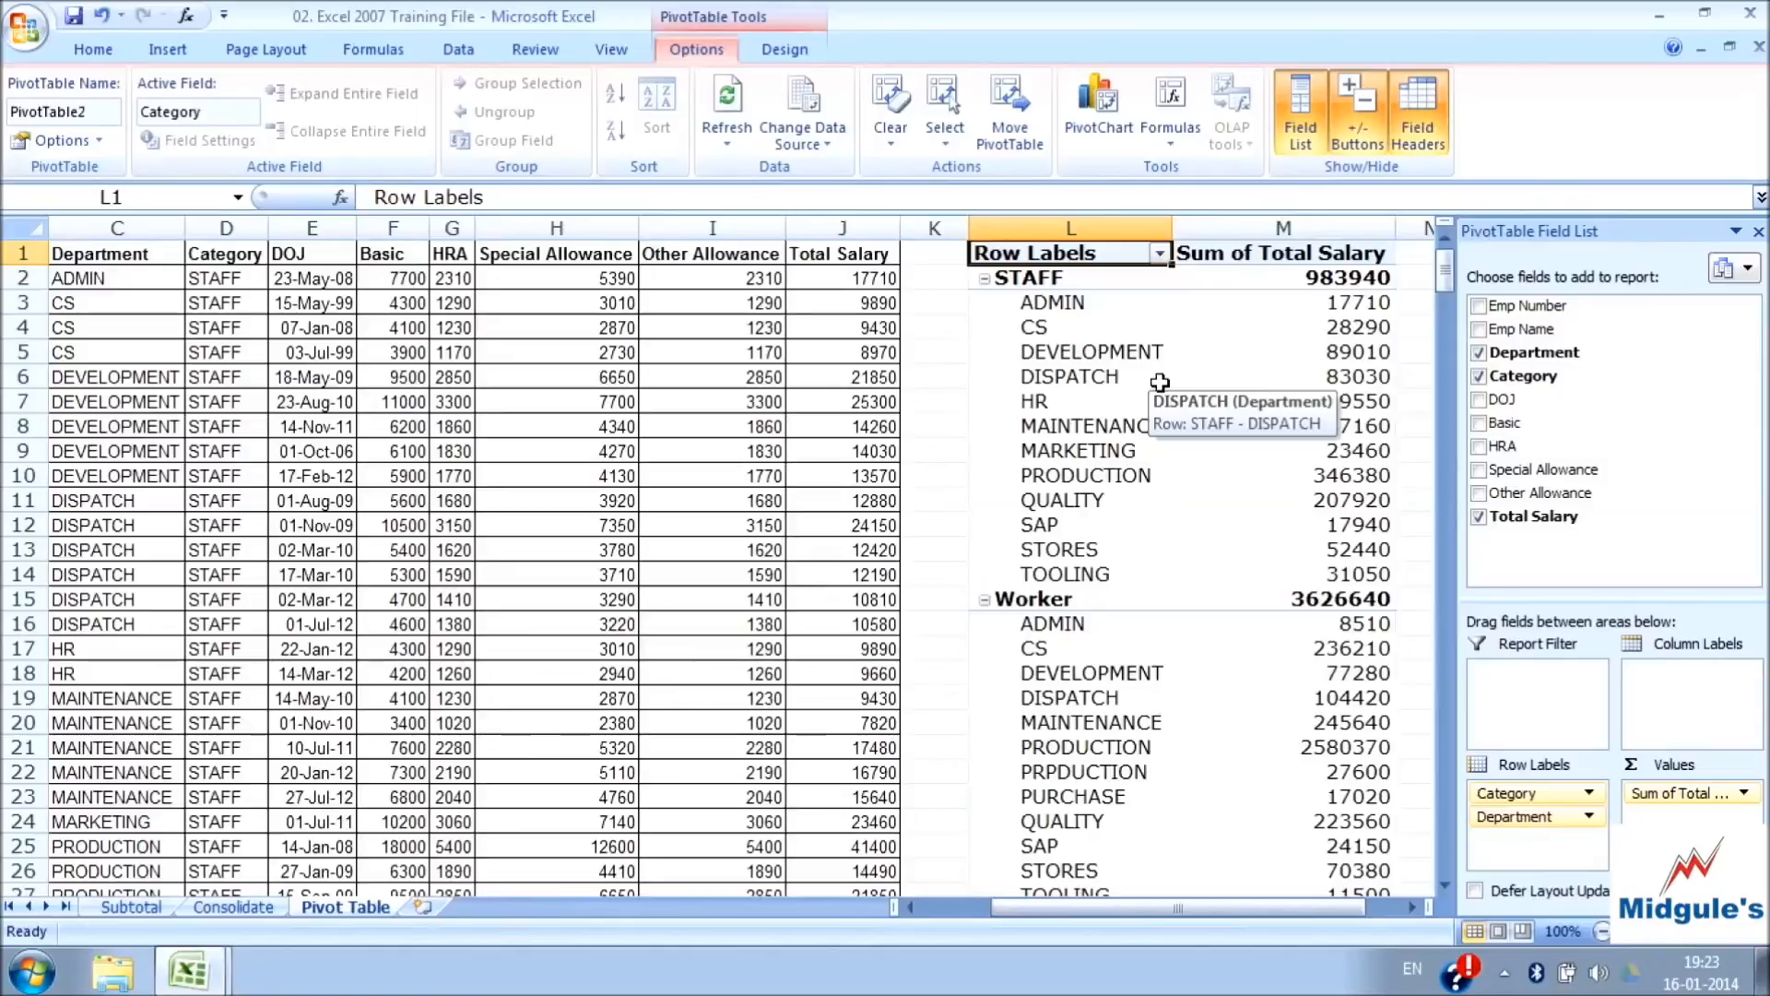
drag(176, 250, 859, 835)
click(1108, 446)
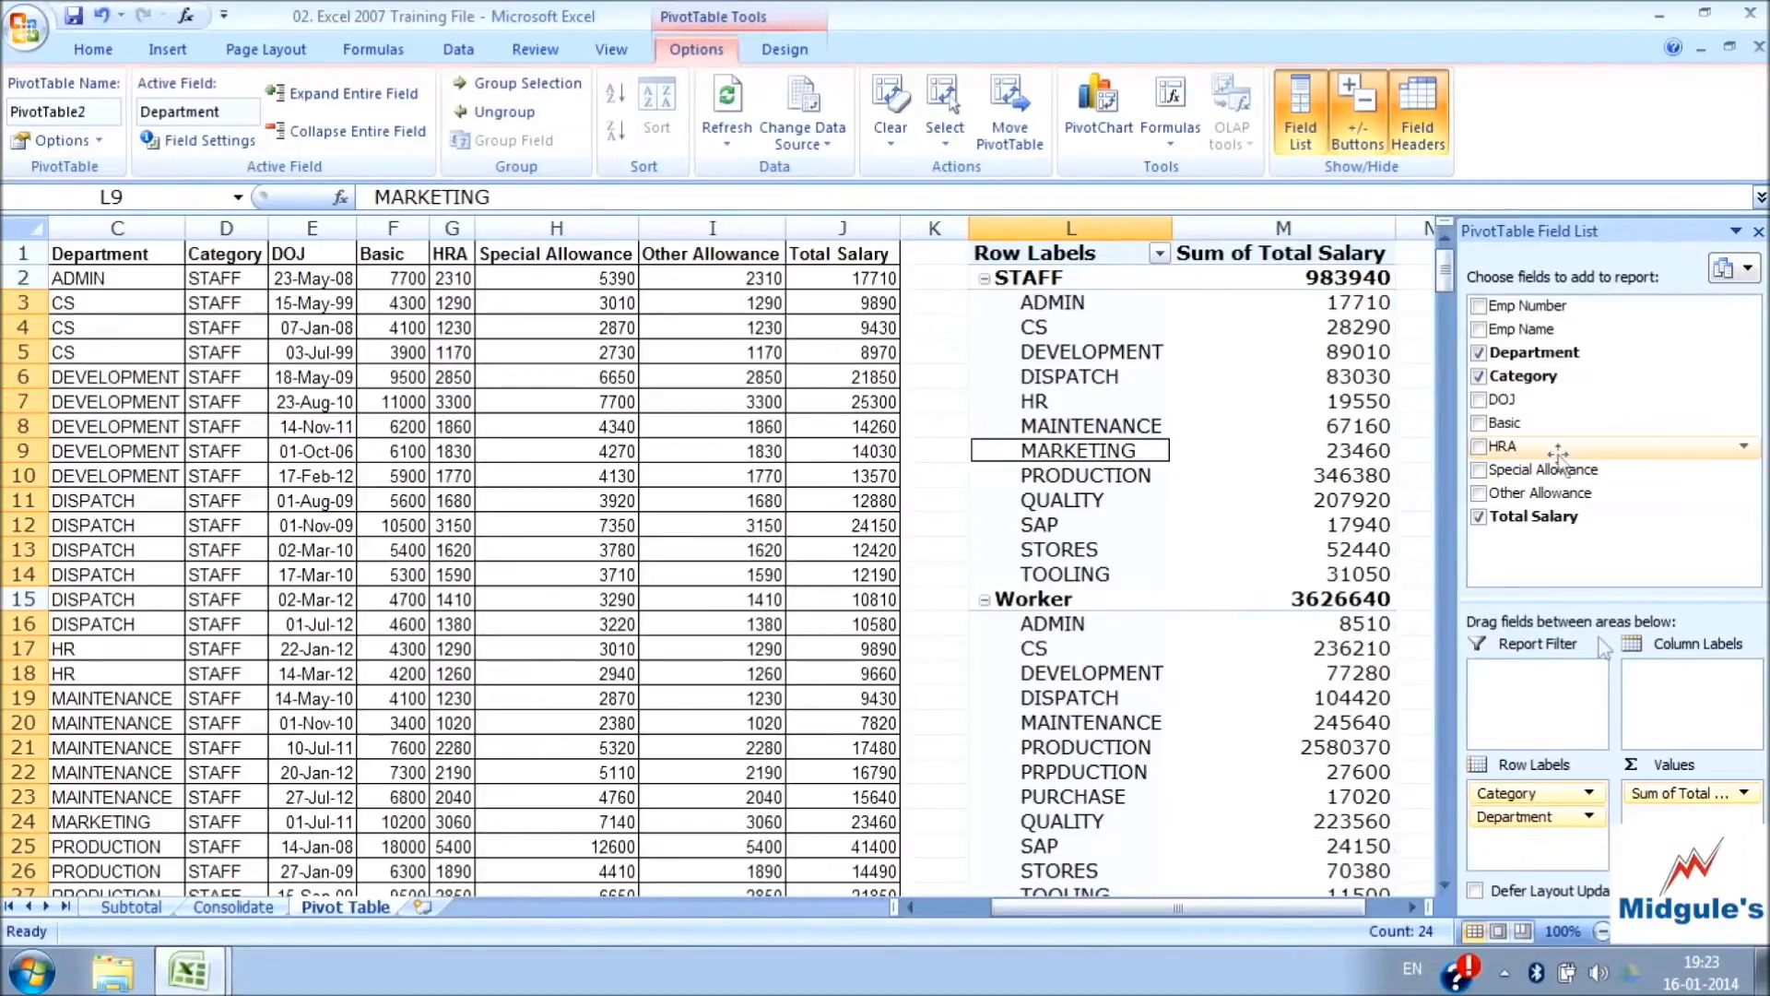
Filter the Department rows to ADMIN, CS and DEVELOPMENT only, and check the filtered STAFF total against its departments
click(1161, 255)
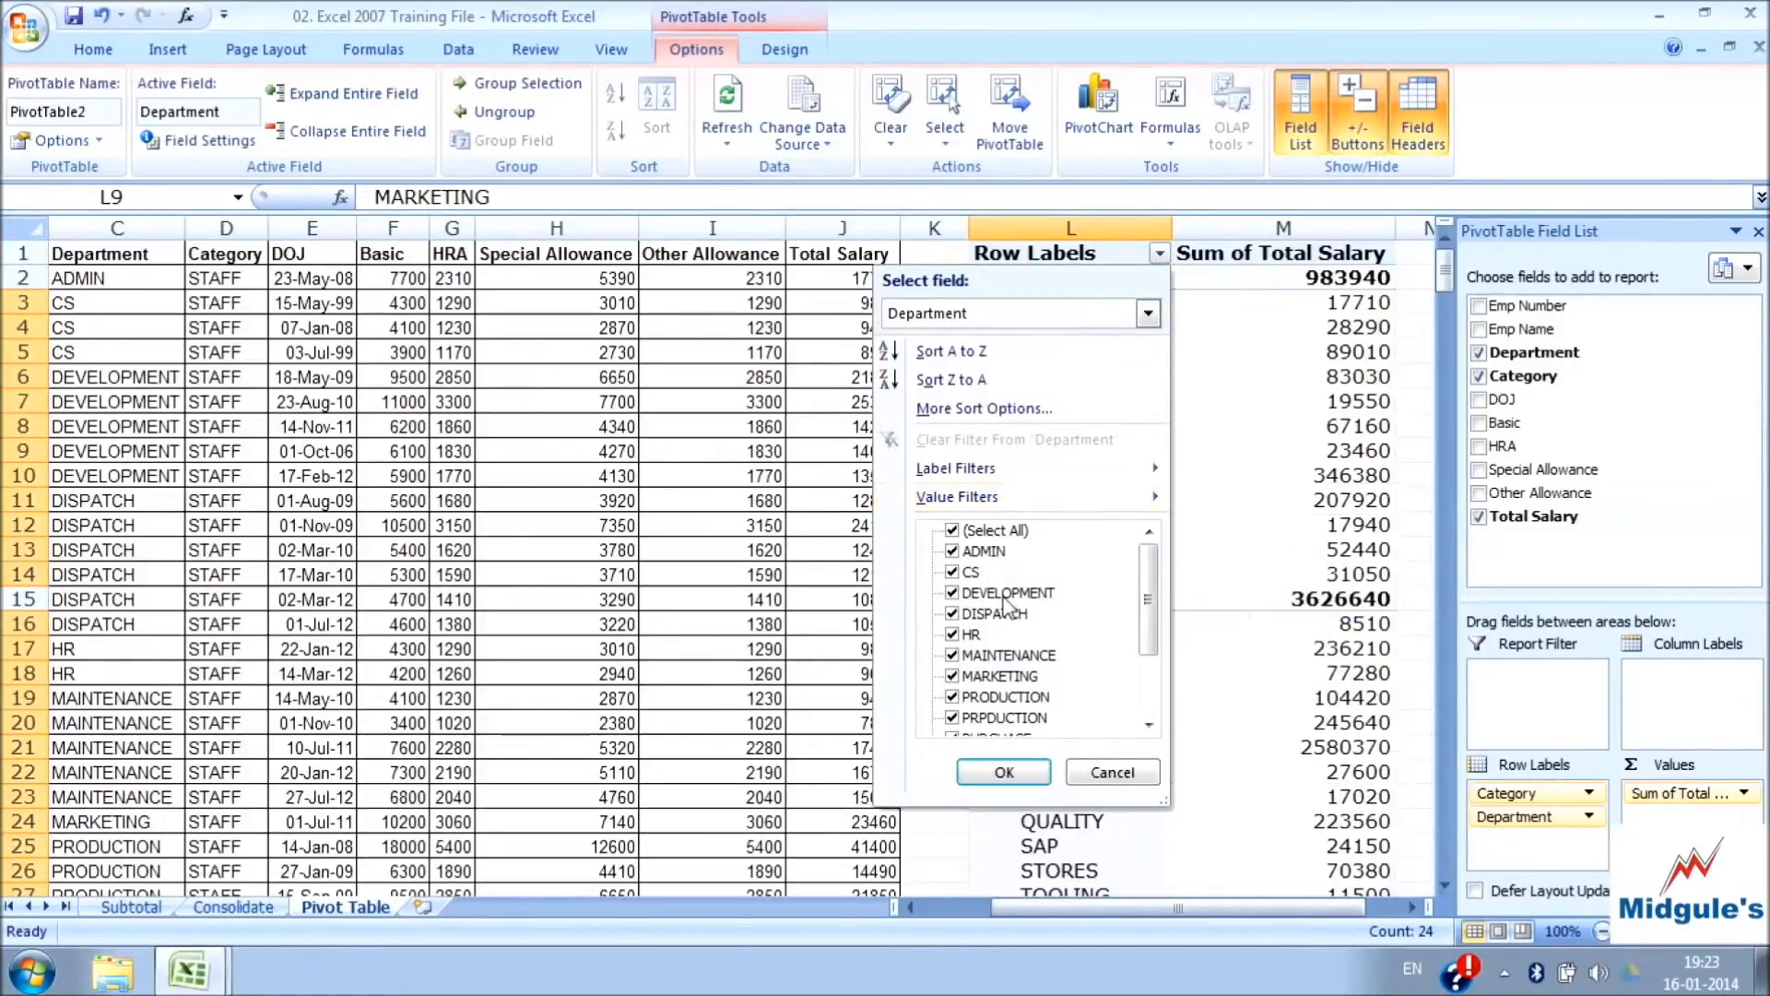
mouse_move(1149, 566)
mouse_down()
mouse_move(1147, 678)
mouse_move(1150, 553)
mouse_up()
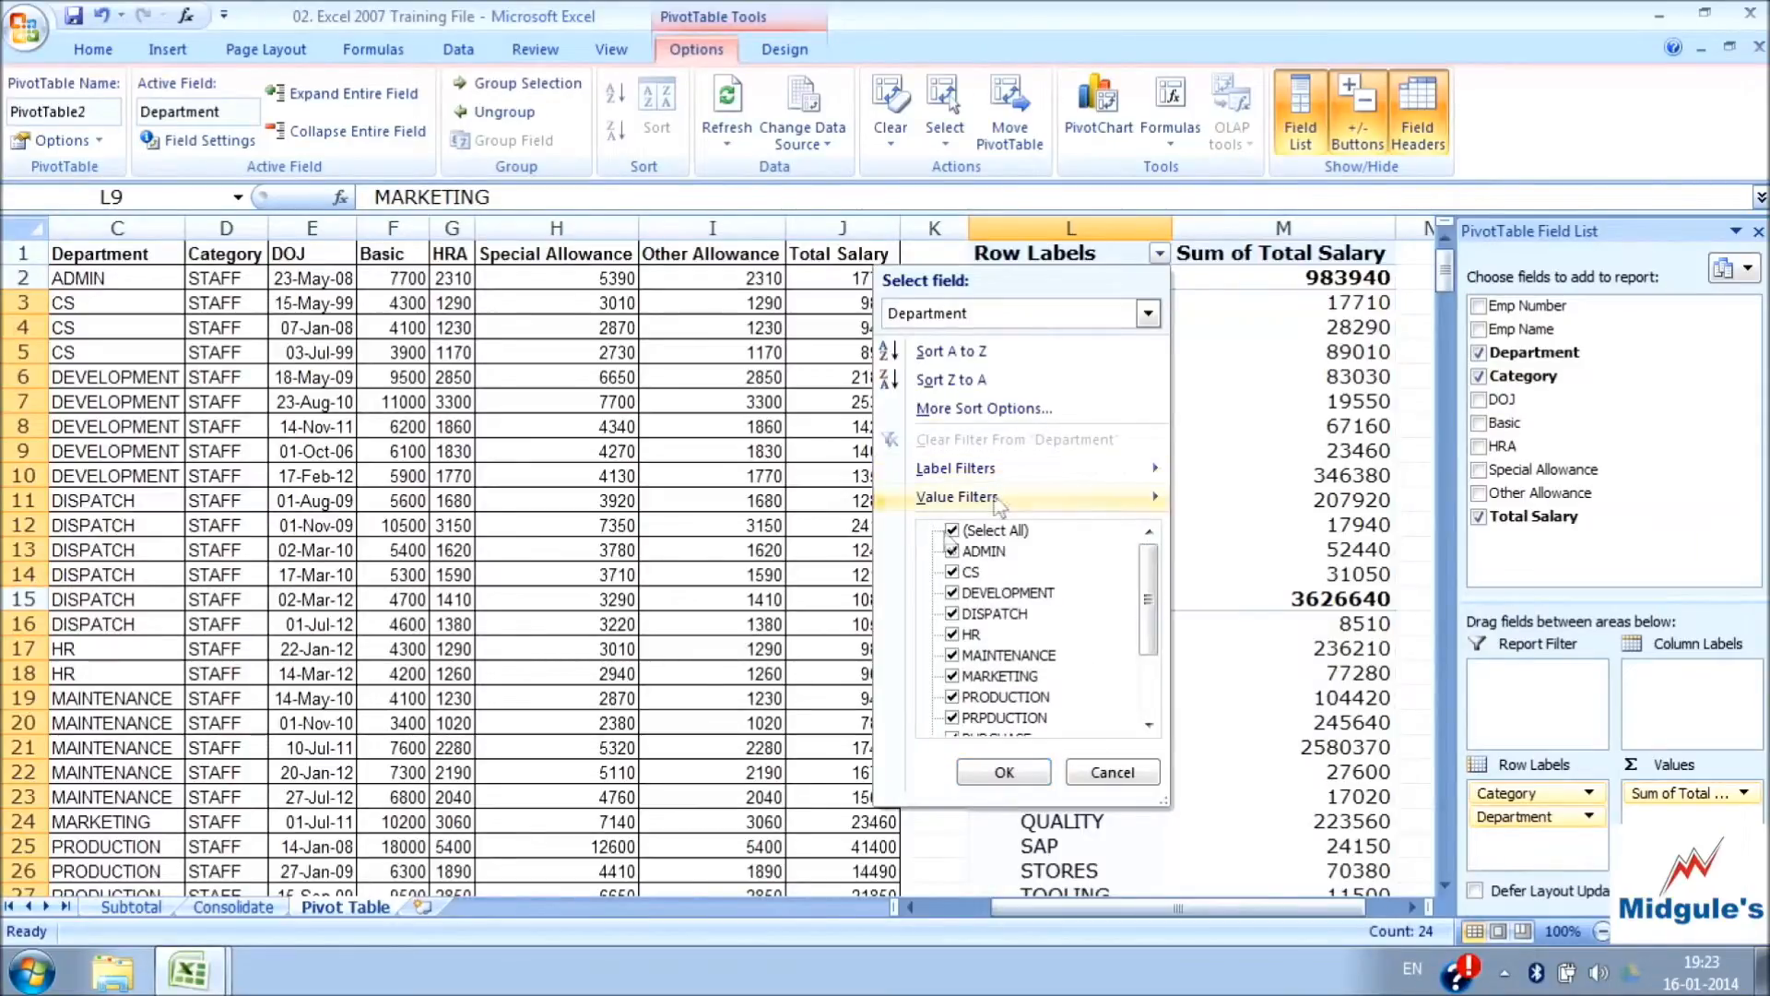
click(952, 531)
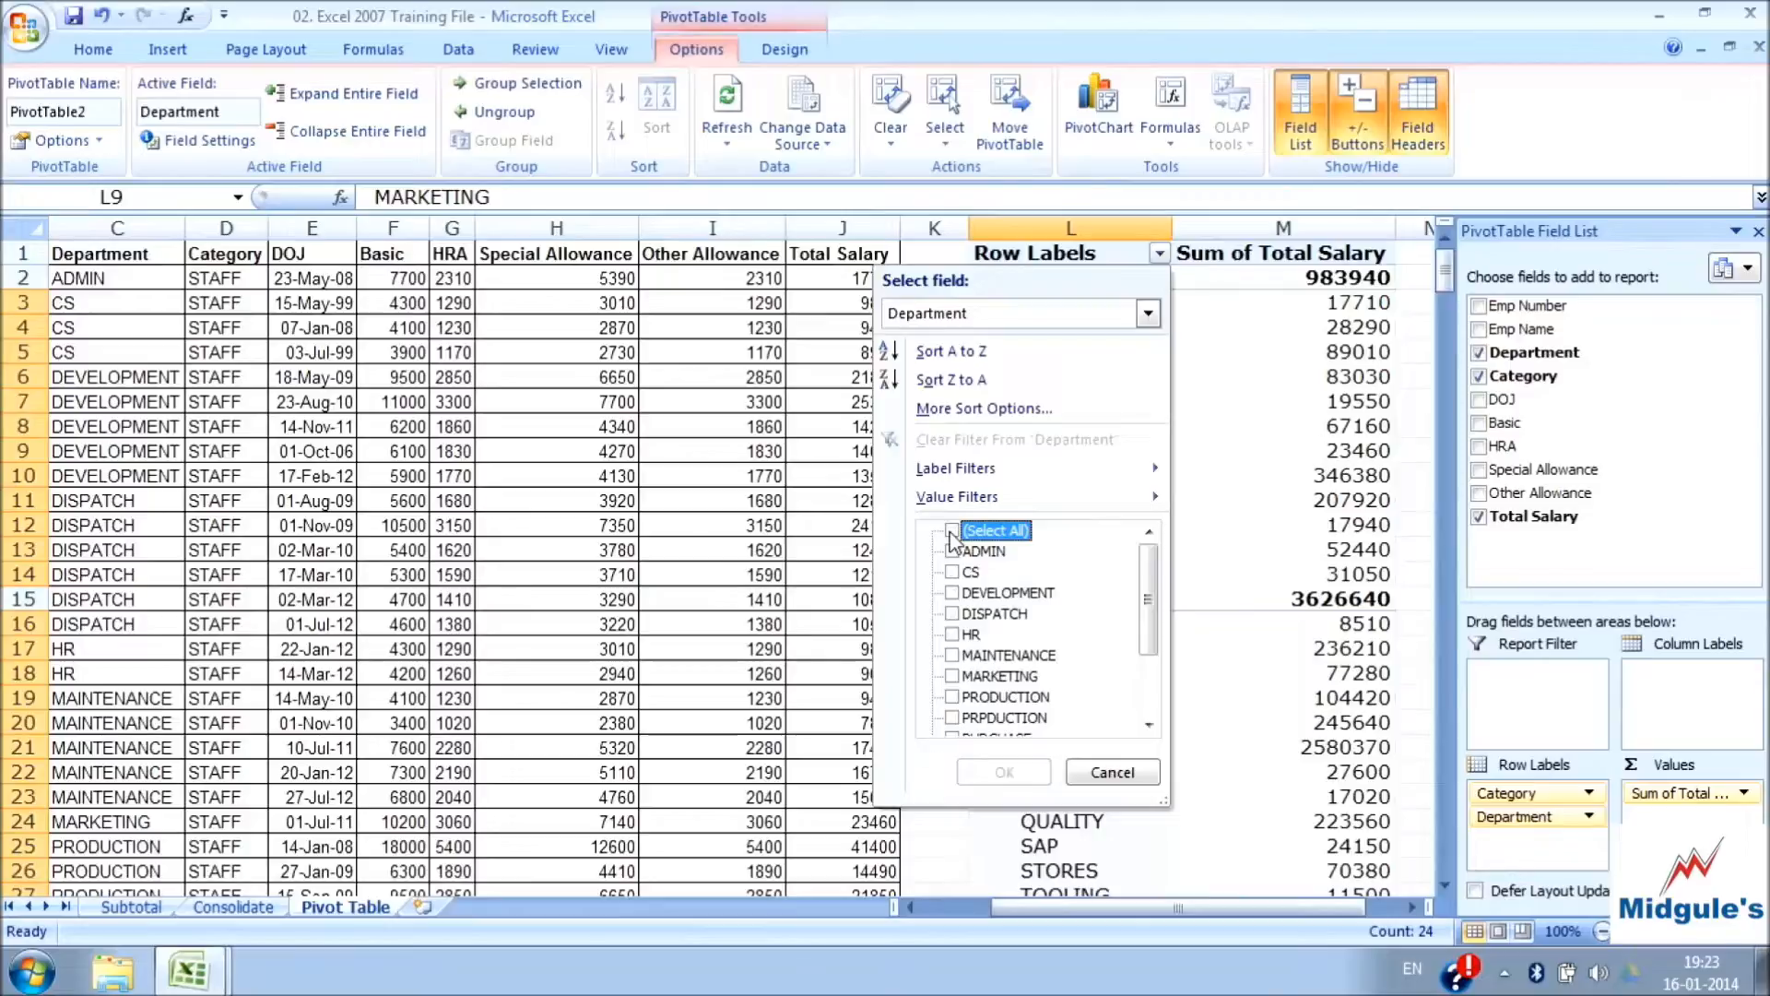
click(954, 551)
click(953, 572)
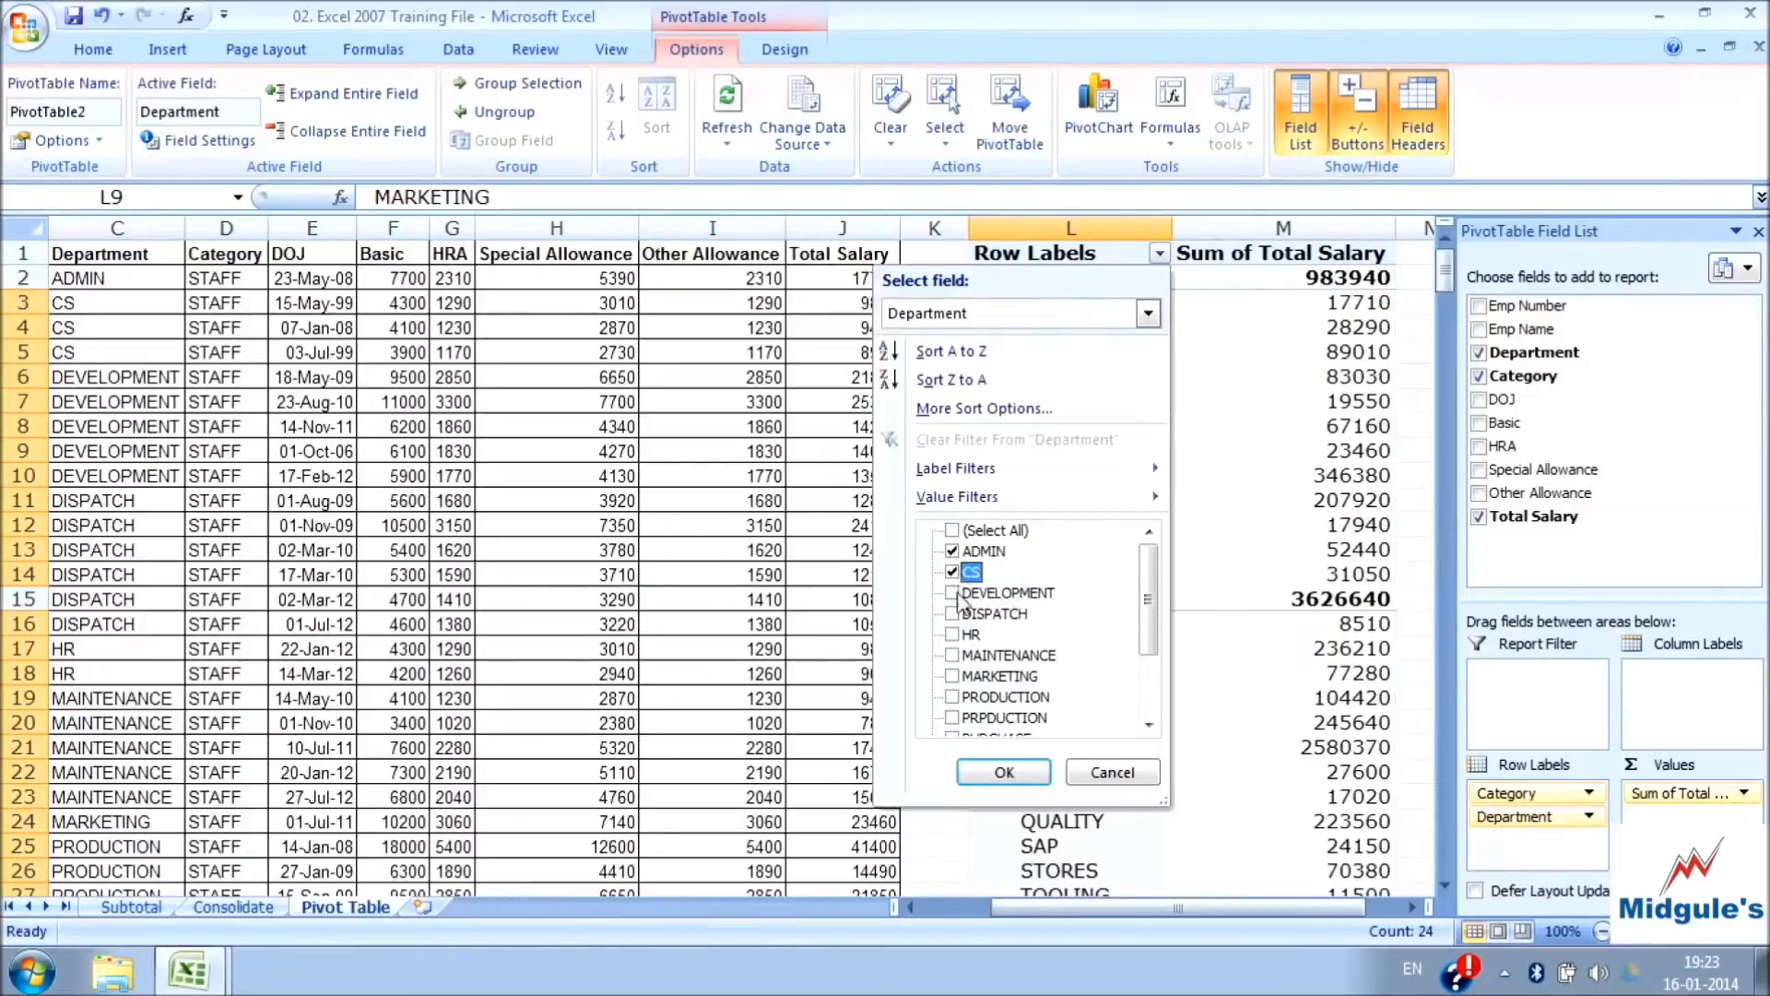
click(954, 593)
click(1005, 773)
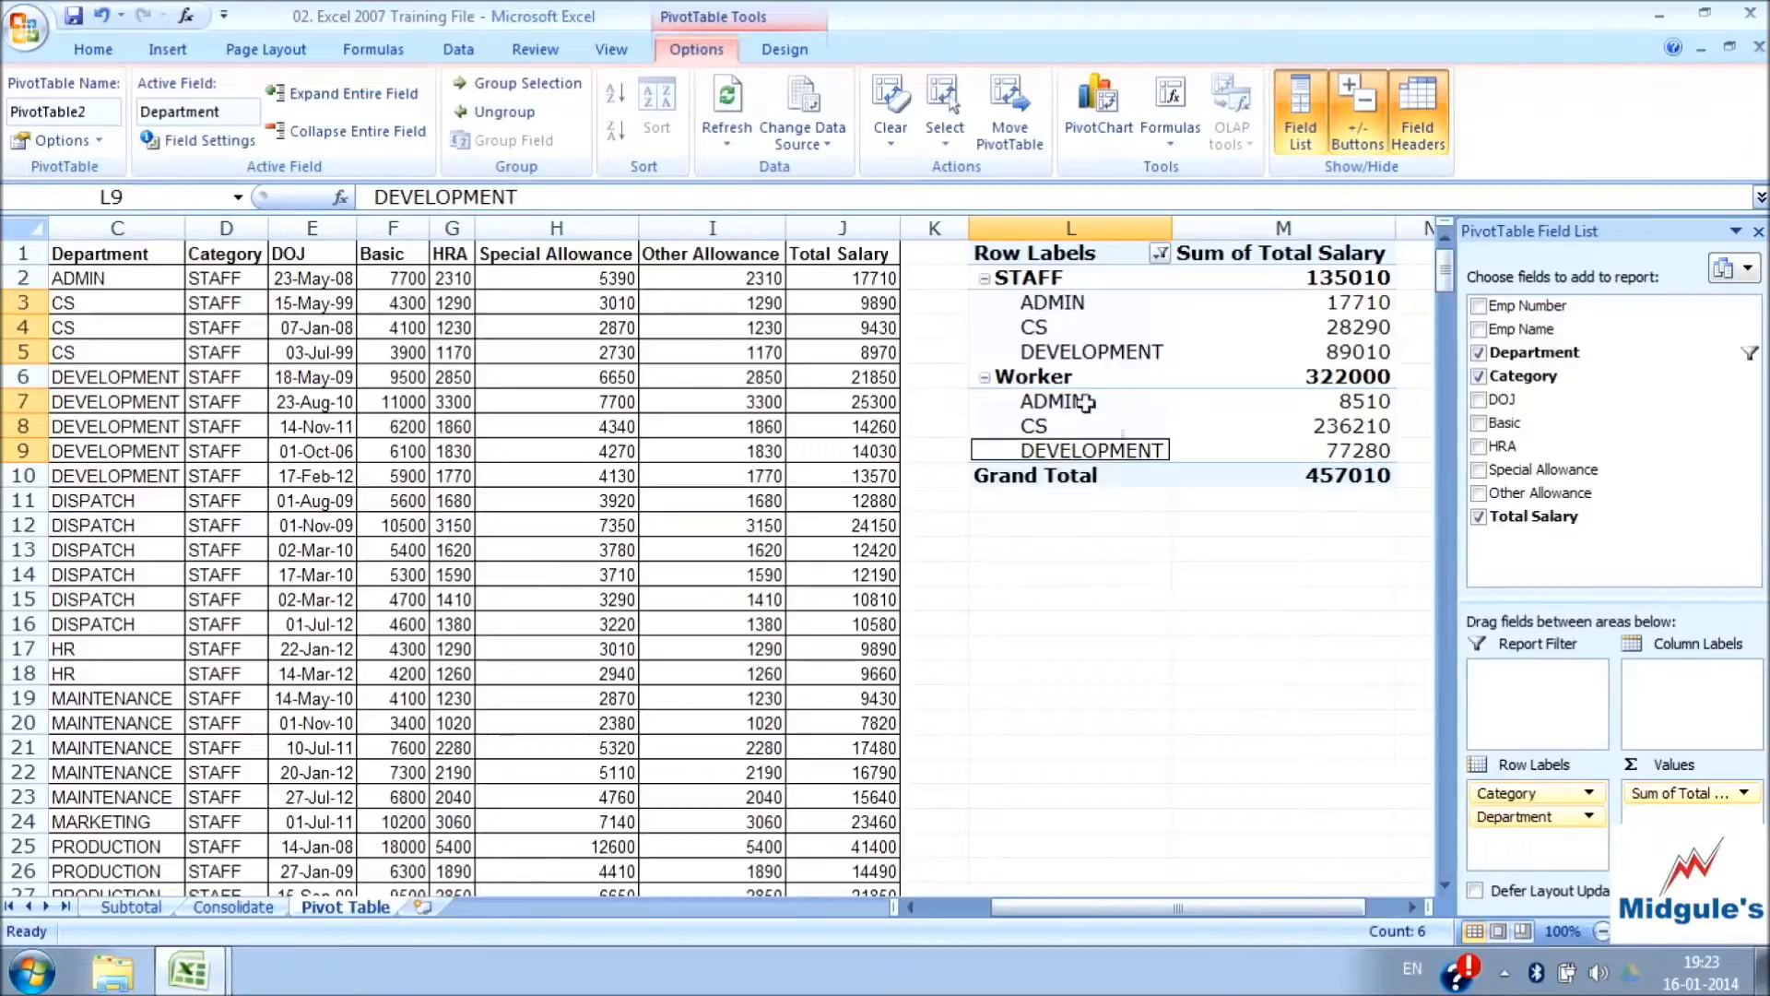
click(1339, 280)
drag(1337, 303, 1337, 352)
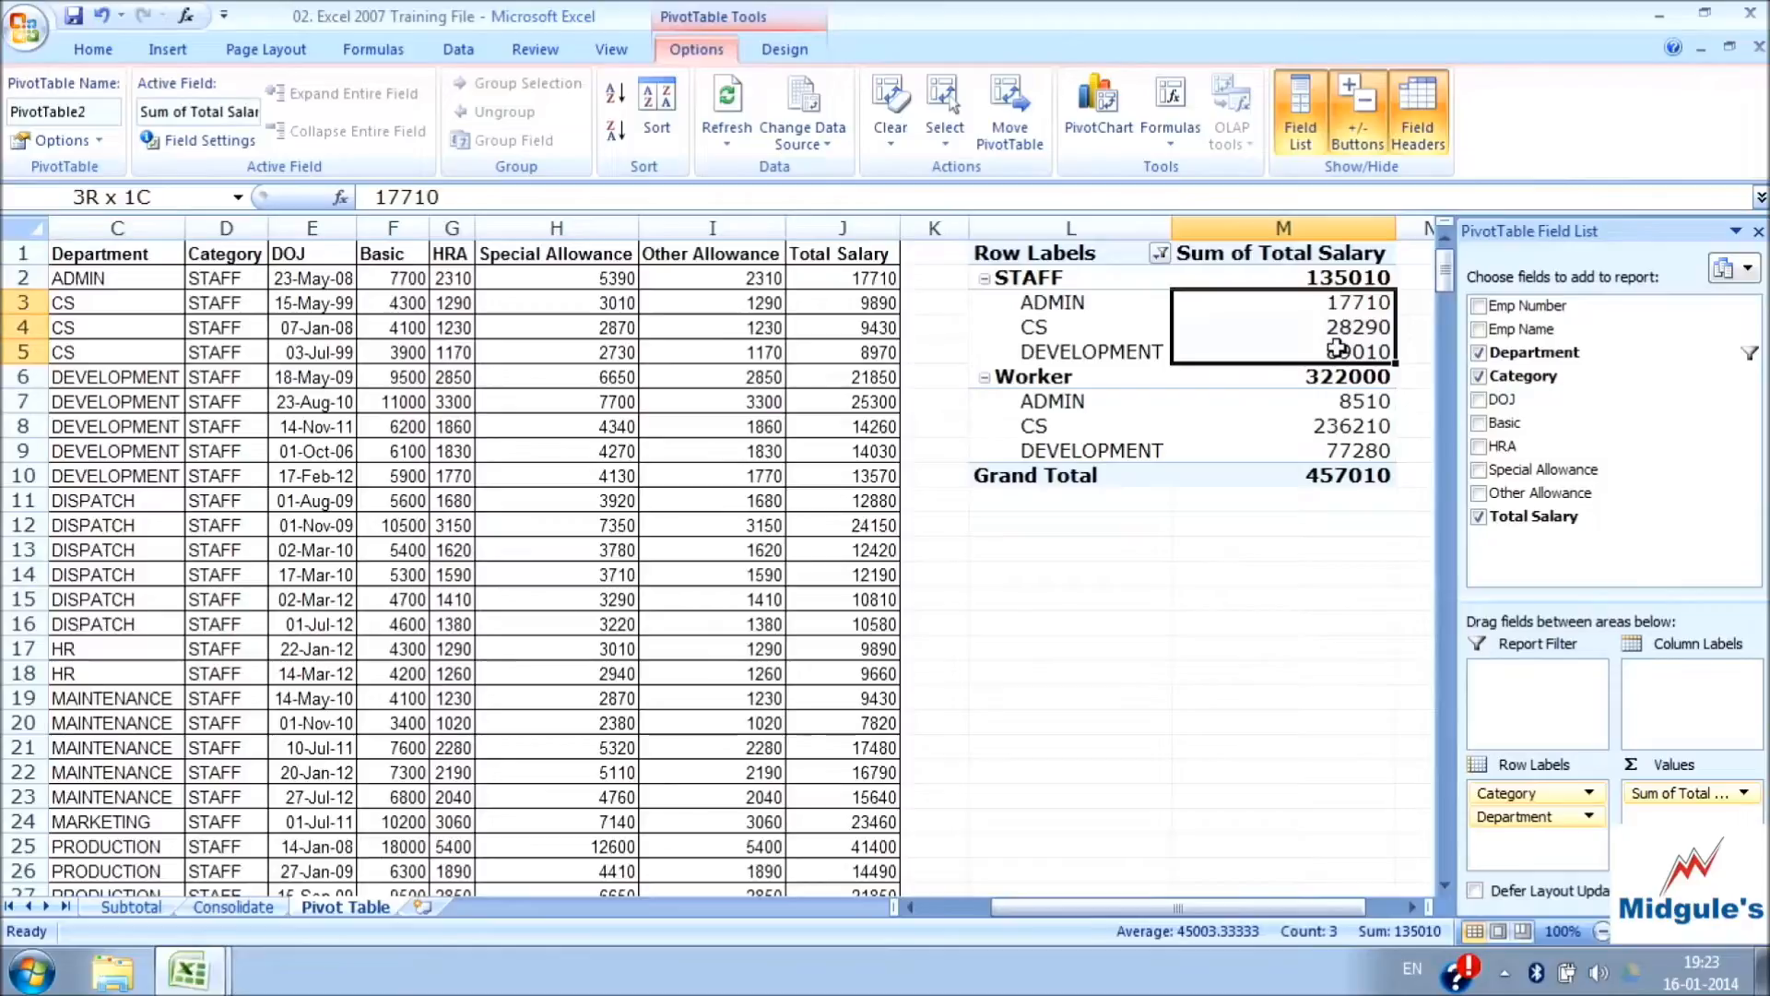
click(1331, 277)
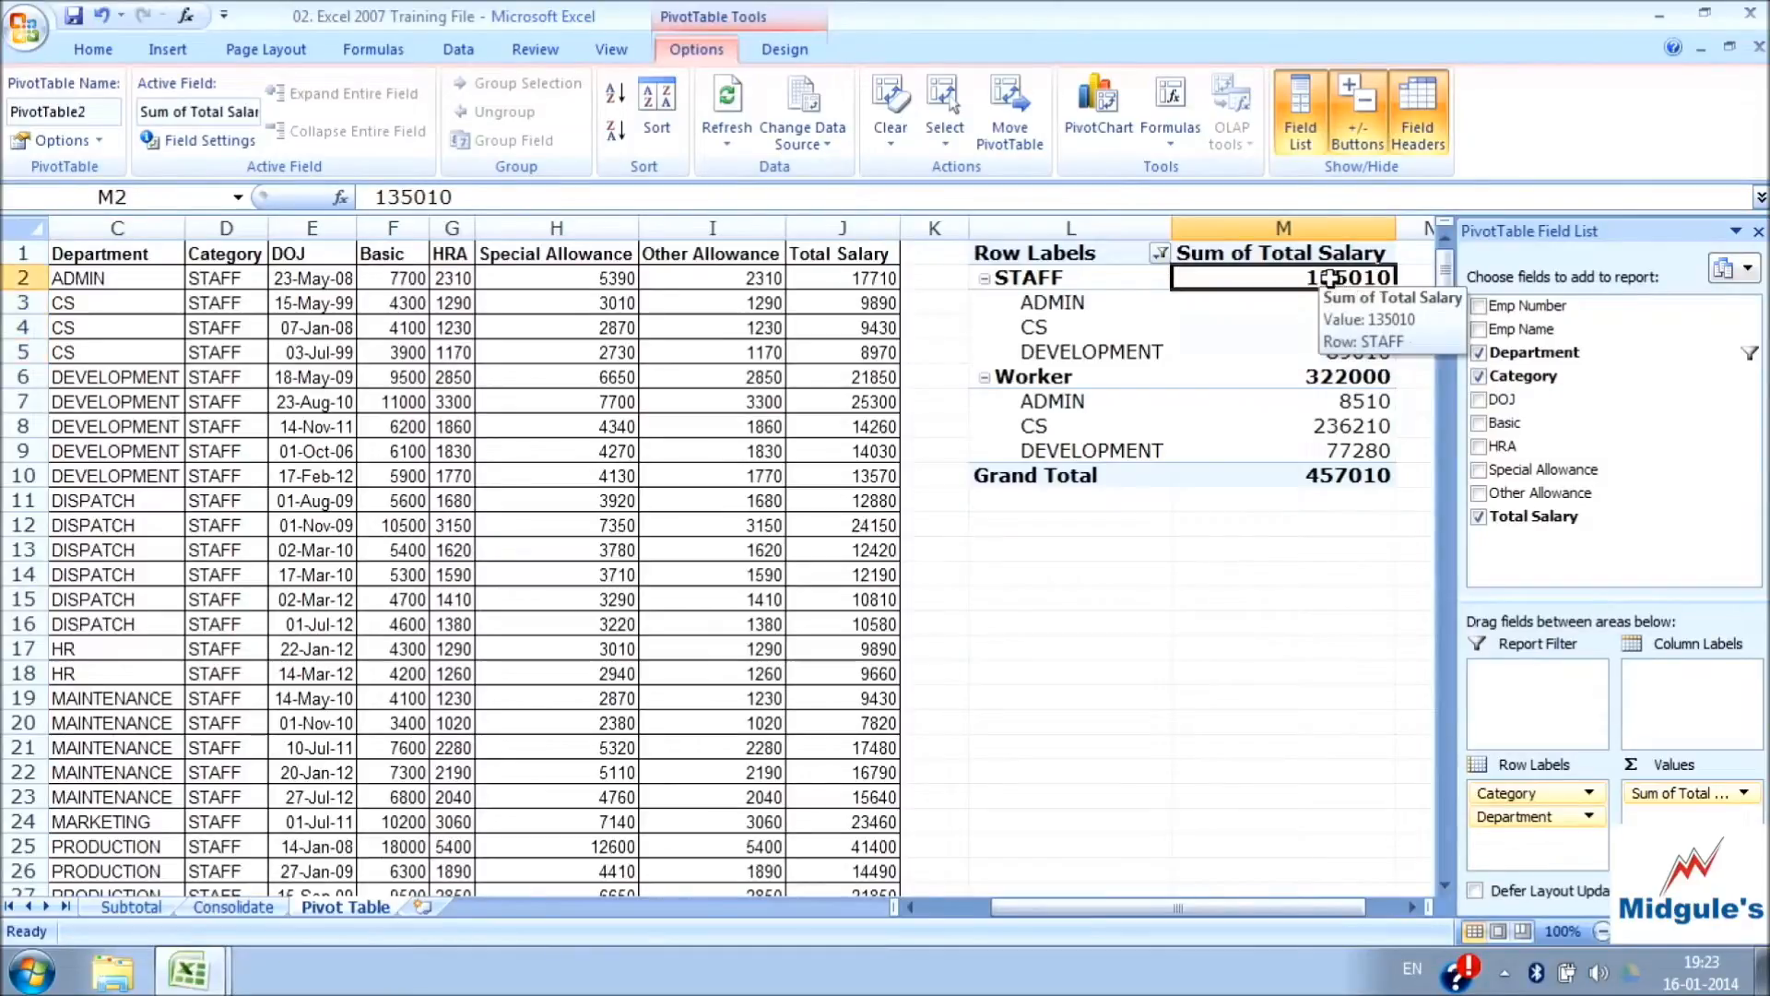
Reset the Department filter so that all departments are included in the PivotTable
click(1160, 252)
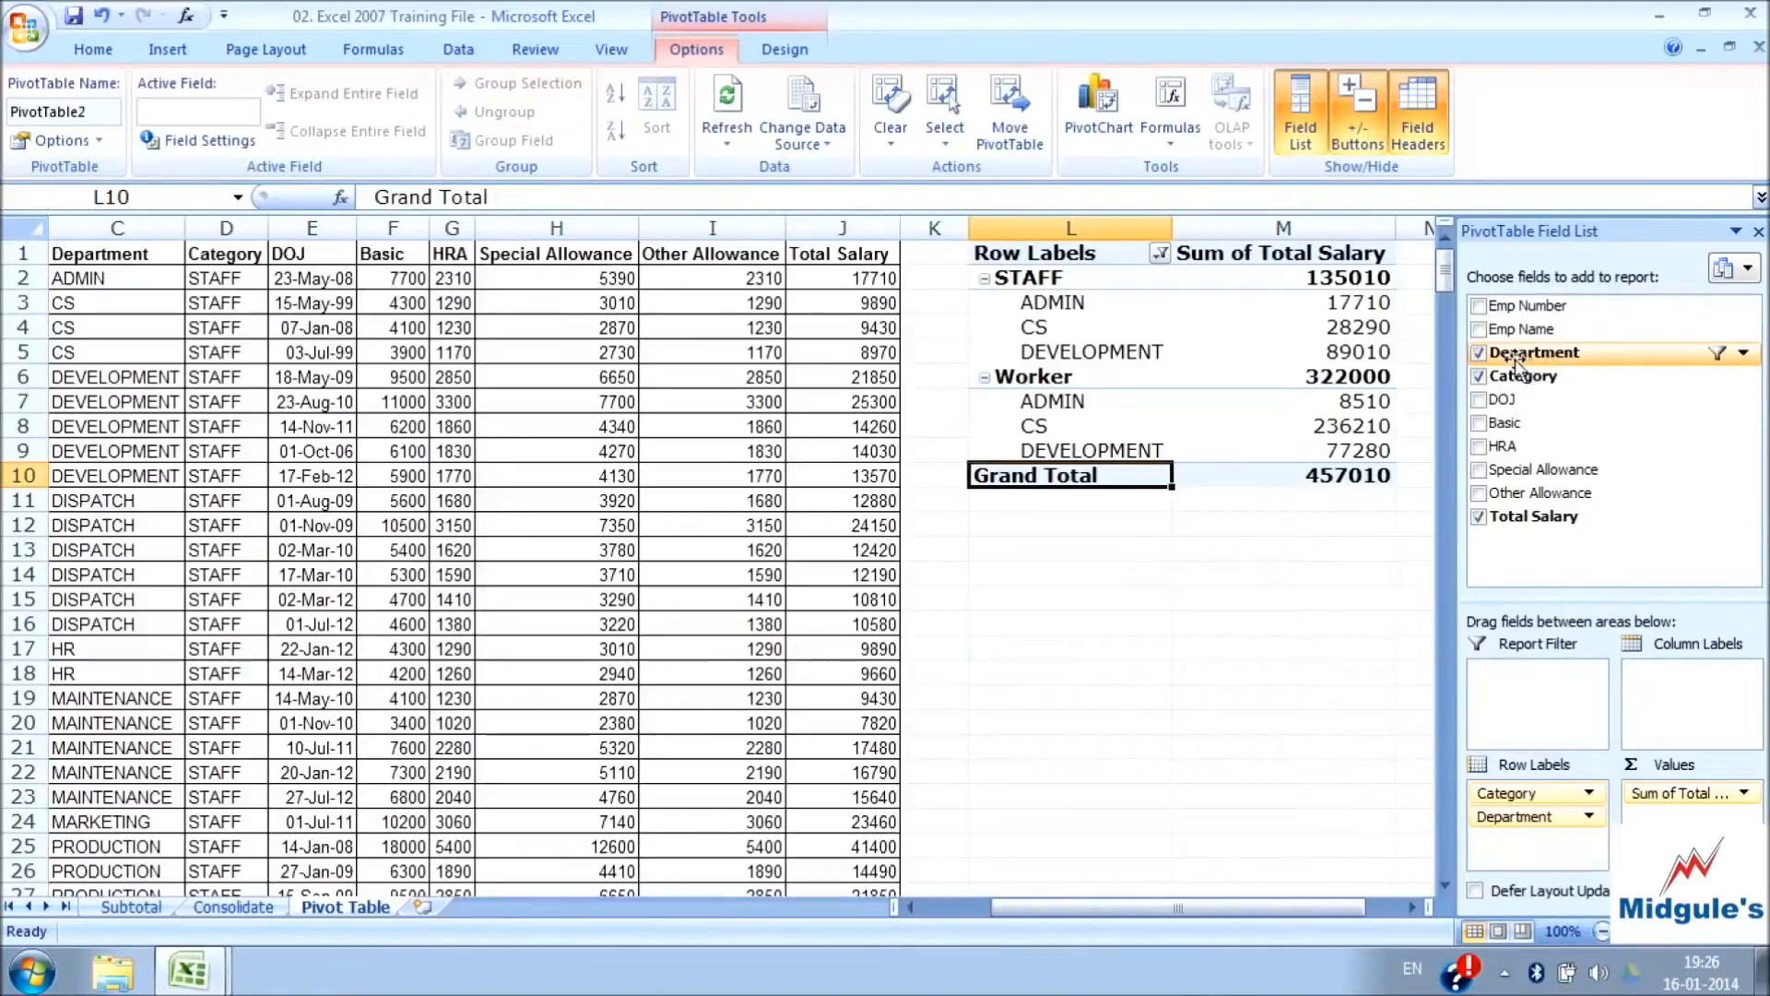
click(1745, 355)
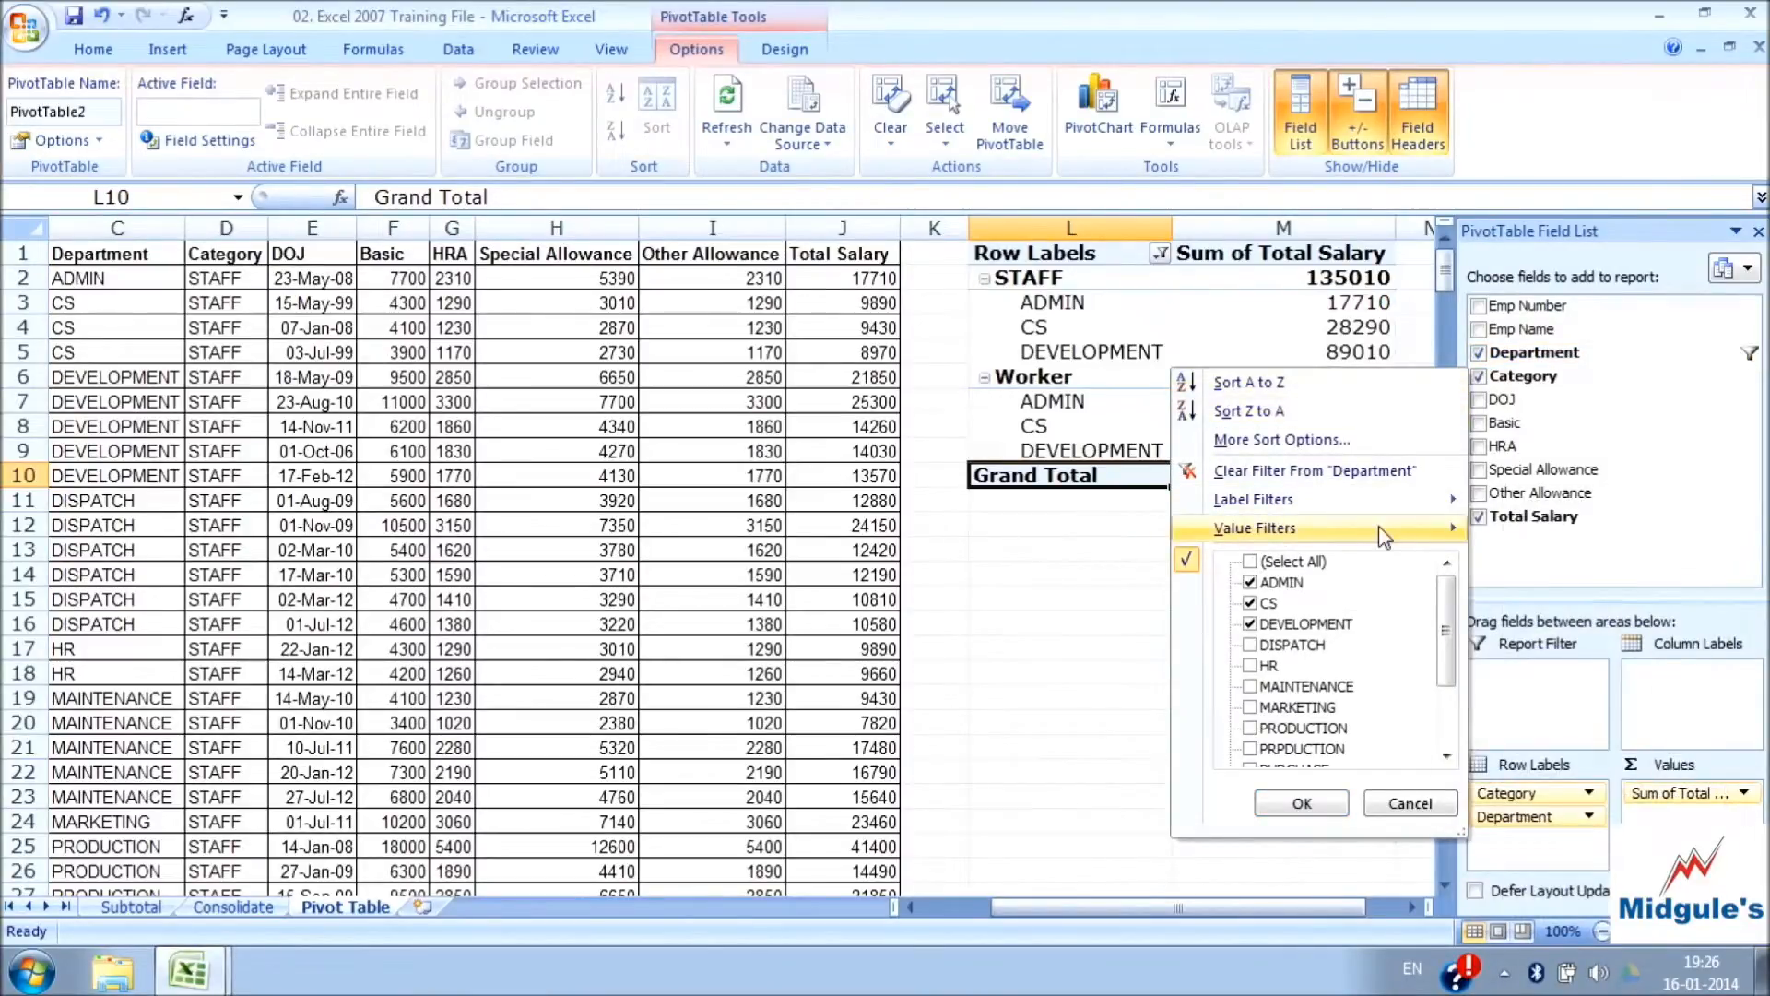
click(1250, 563)
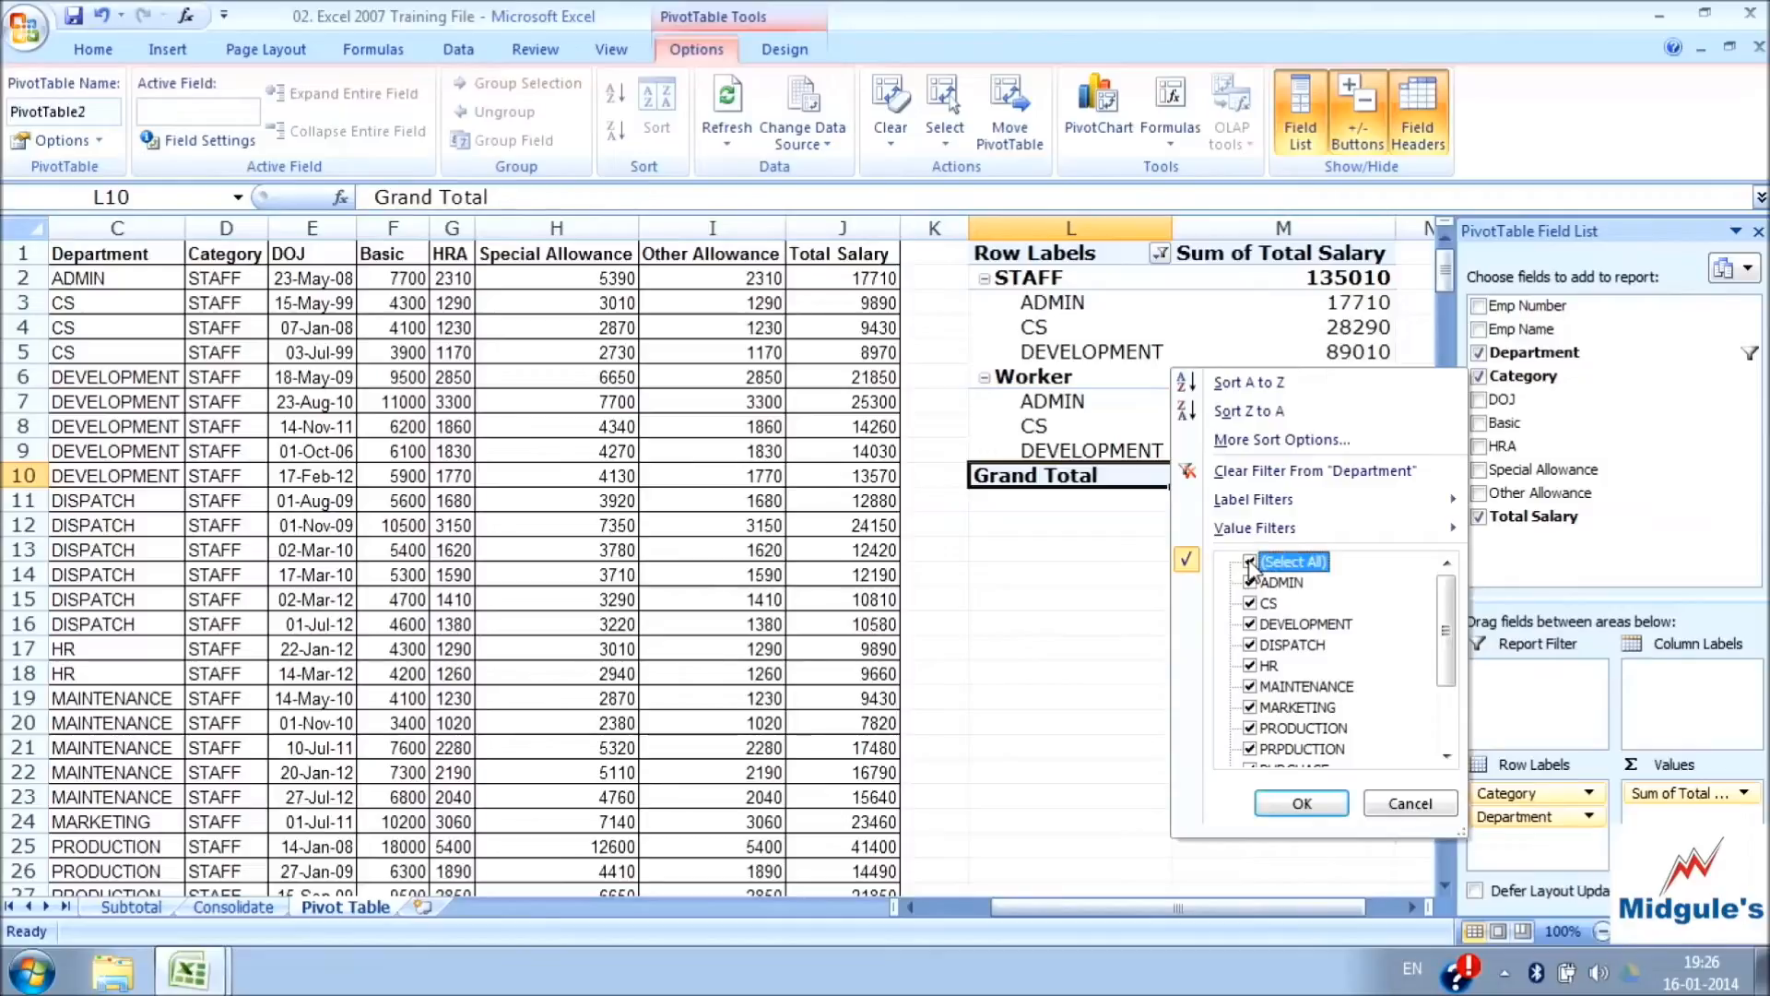
click(1301, 803)
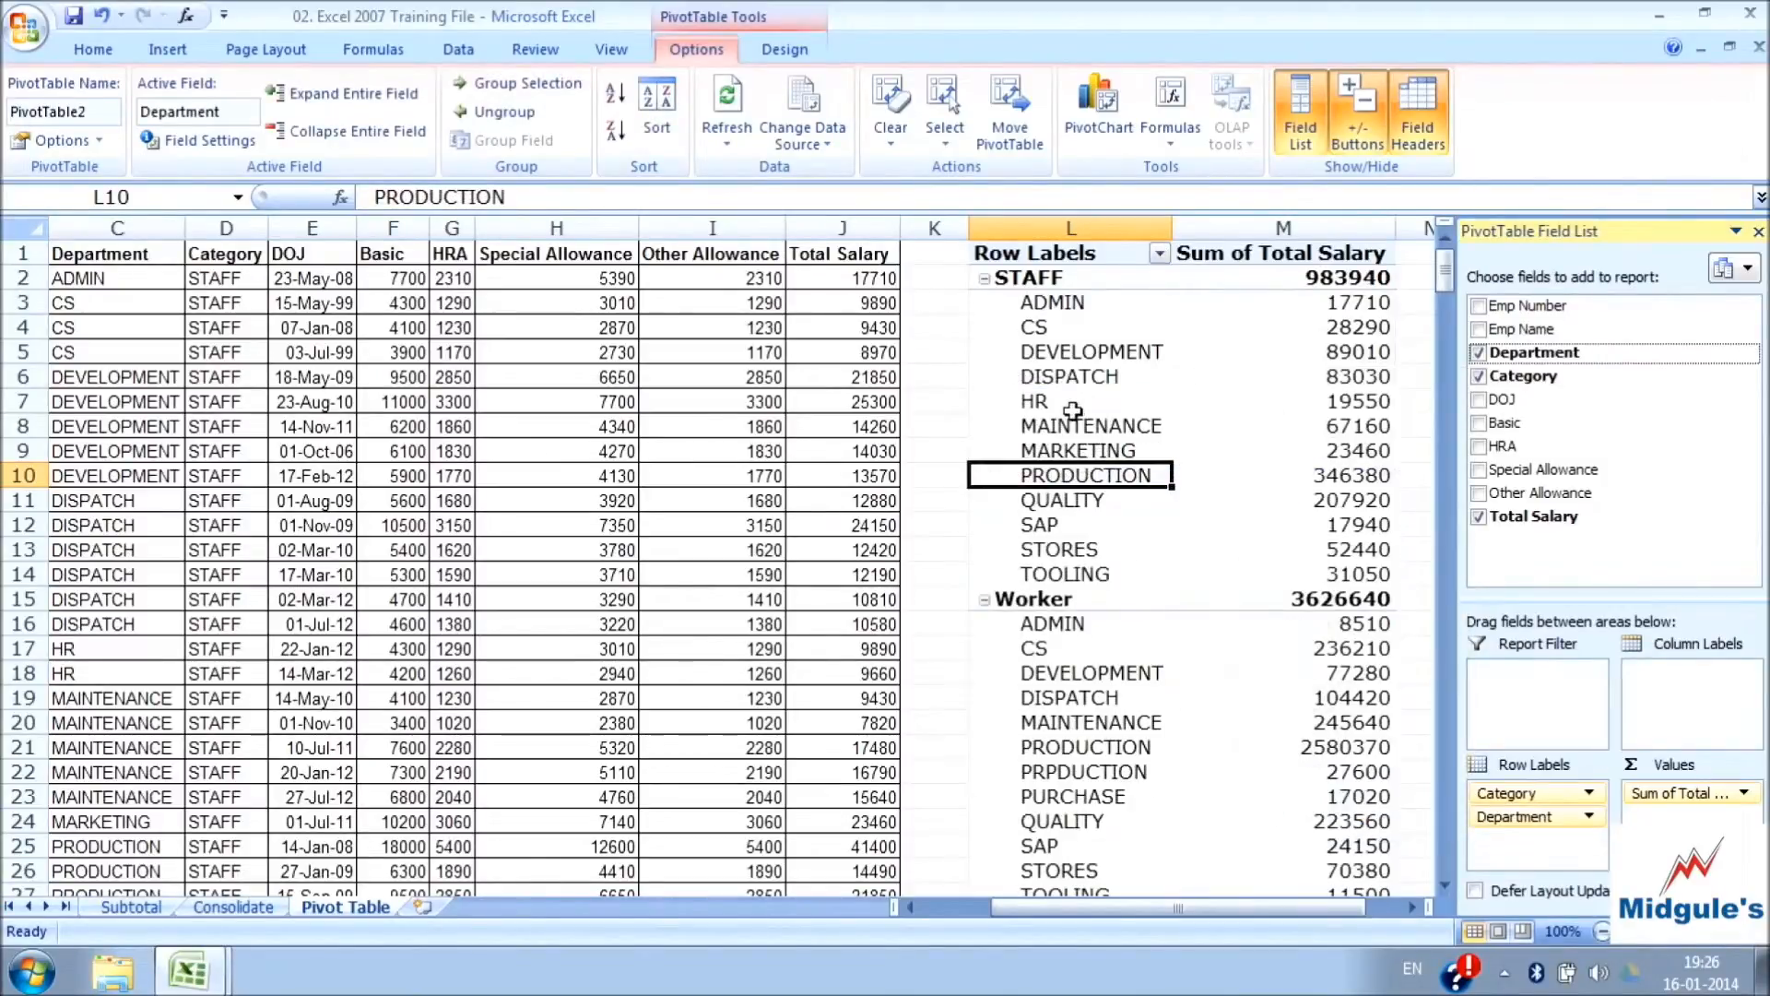
Remove the Category field from the PivotTable so Total Salary is summed by Department alone
mouse_move(1248, 388)
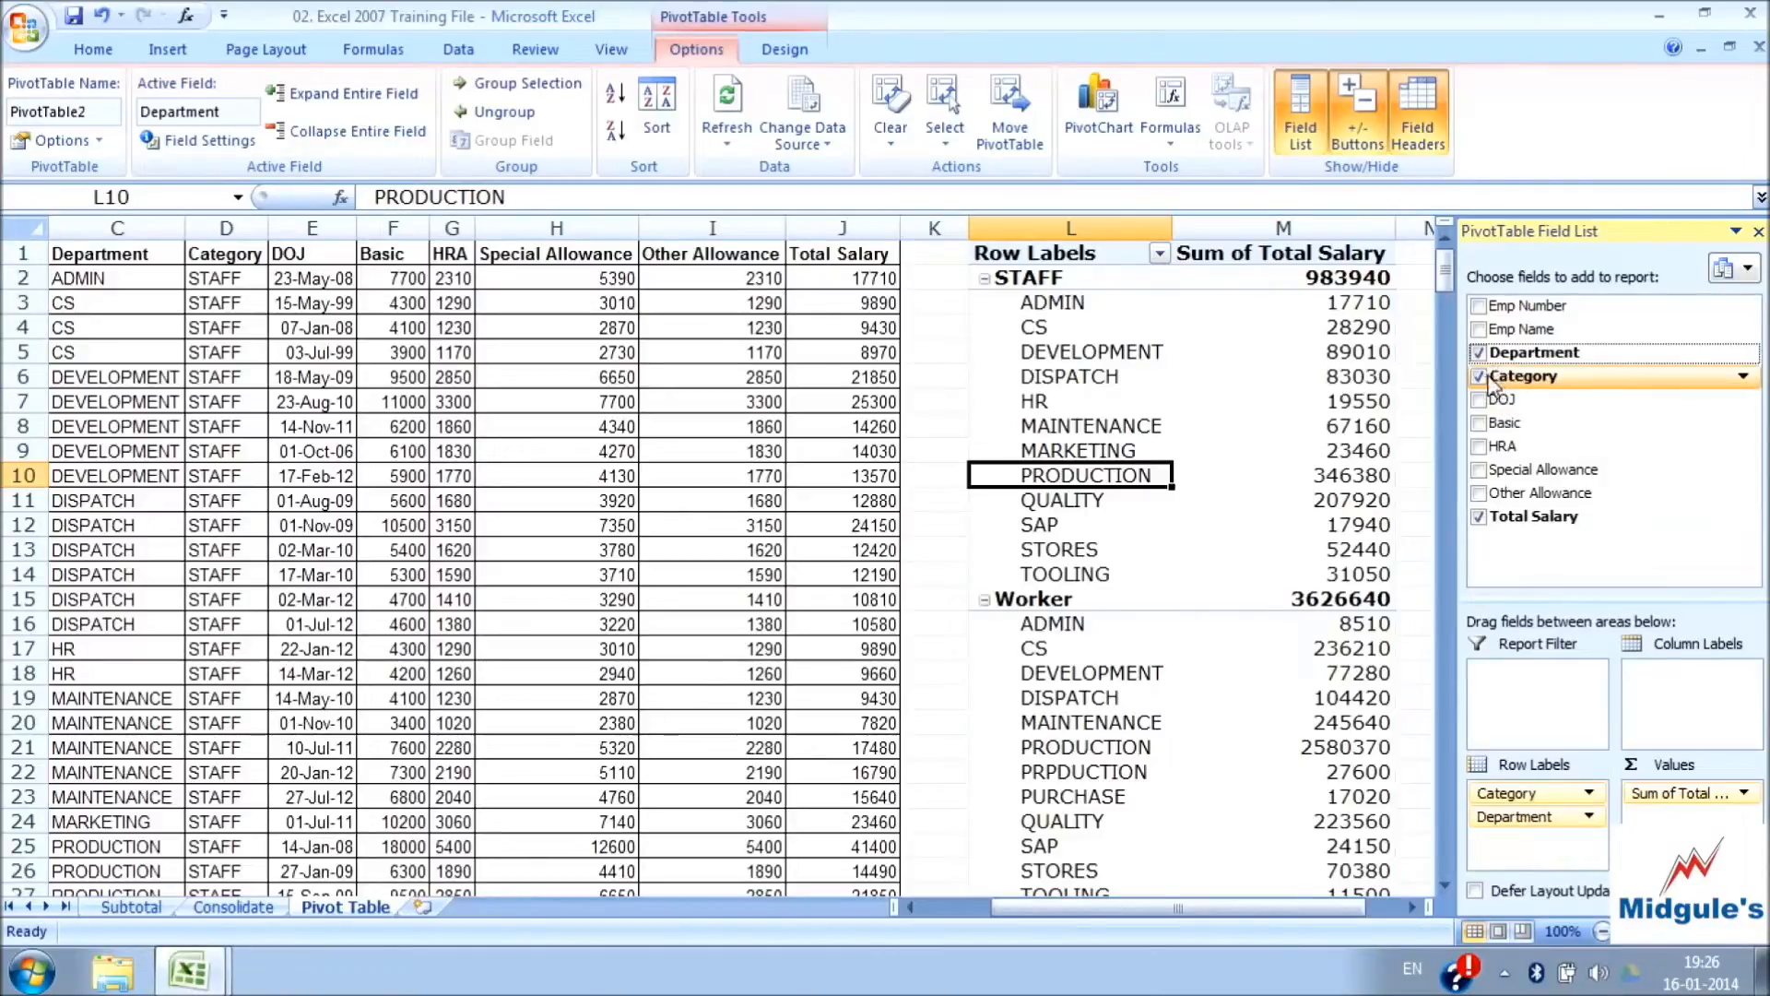
click(1479, 376)
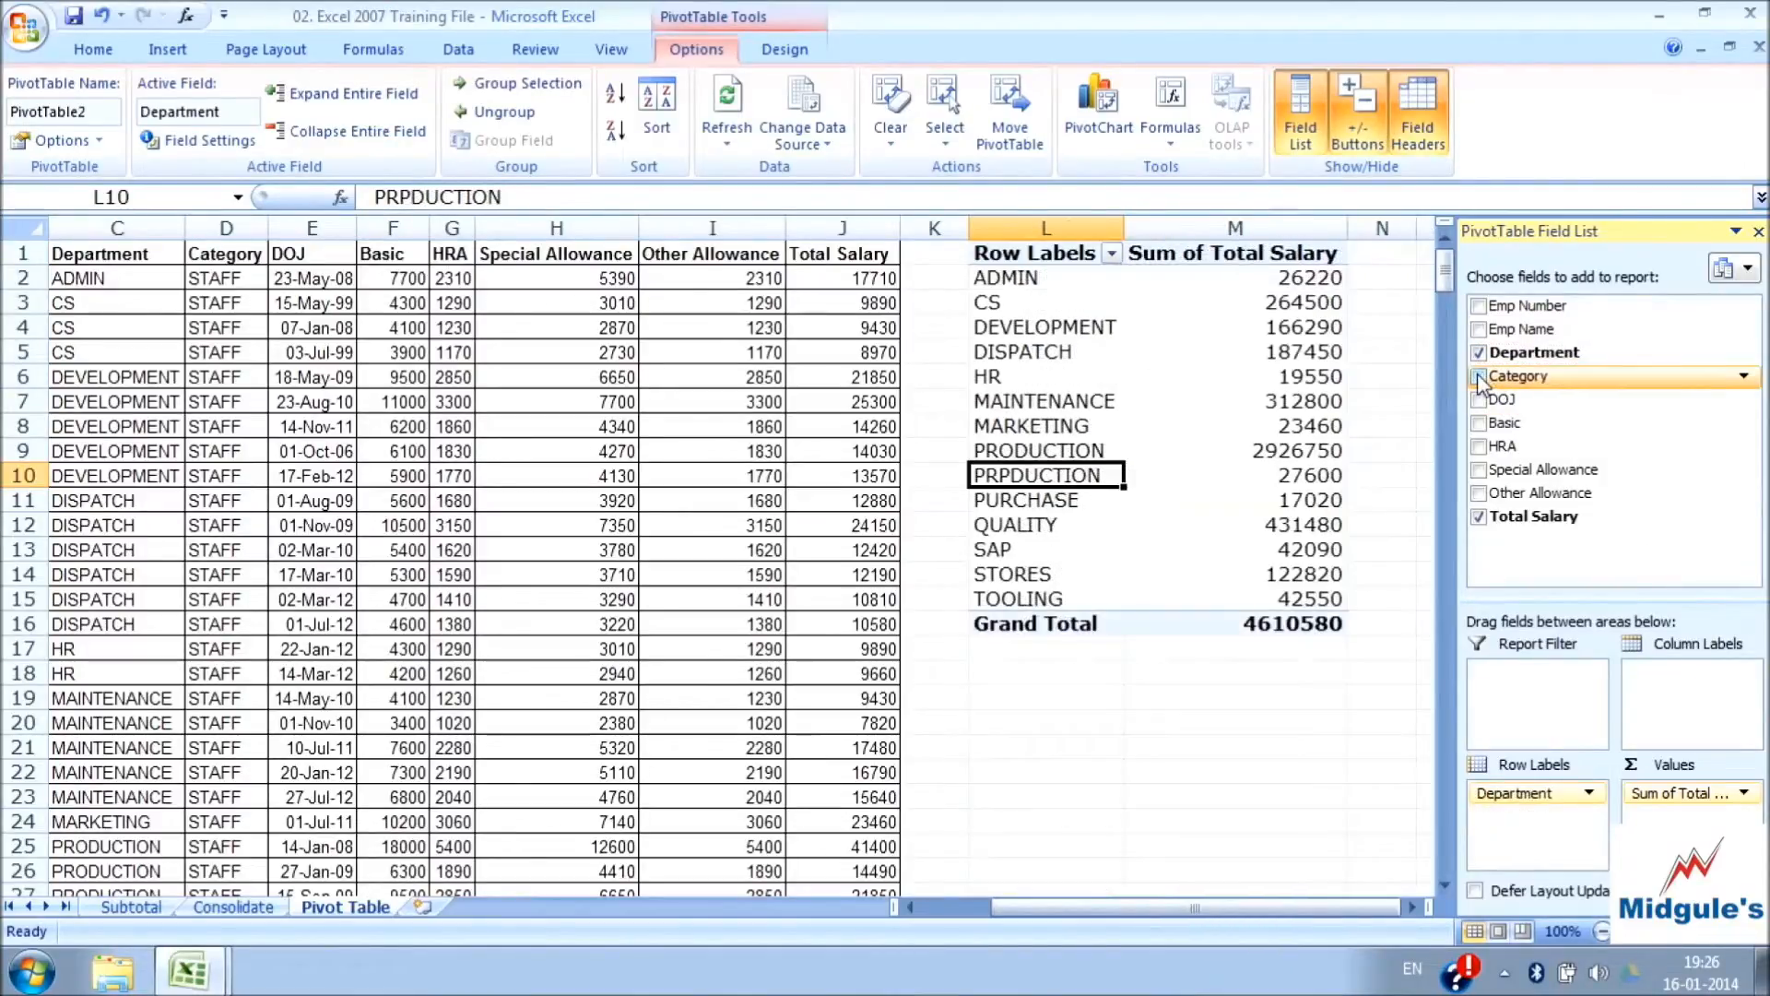
click(1012, 278)
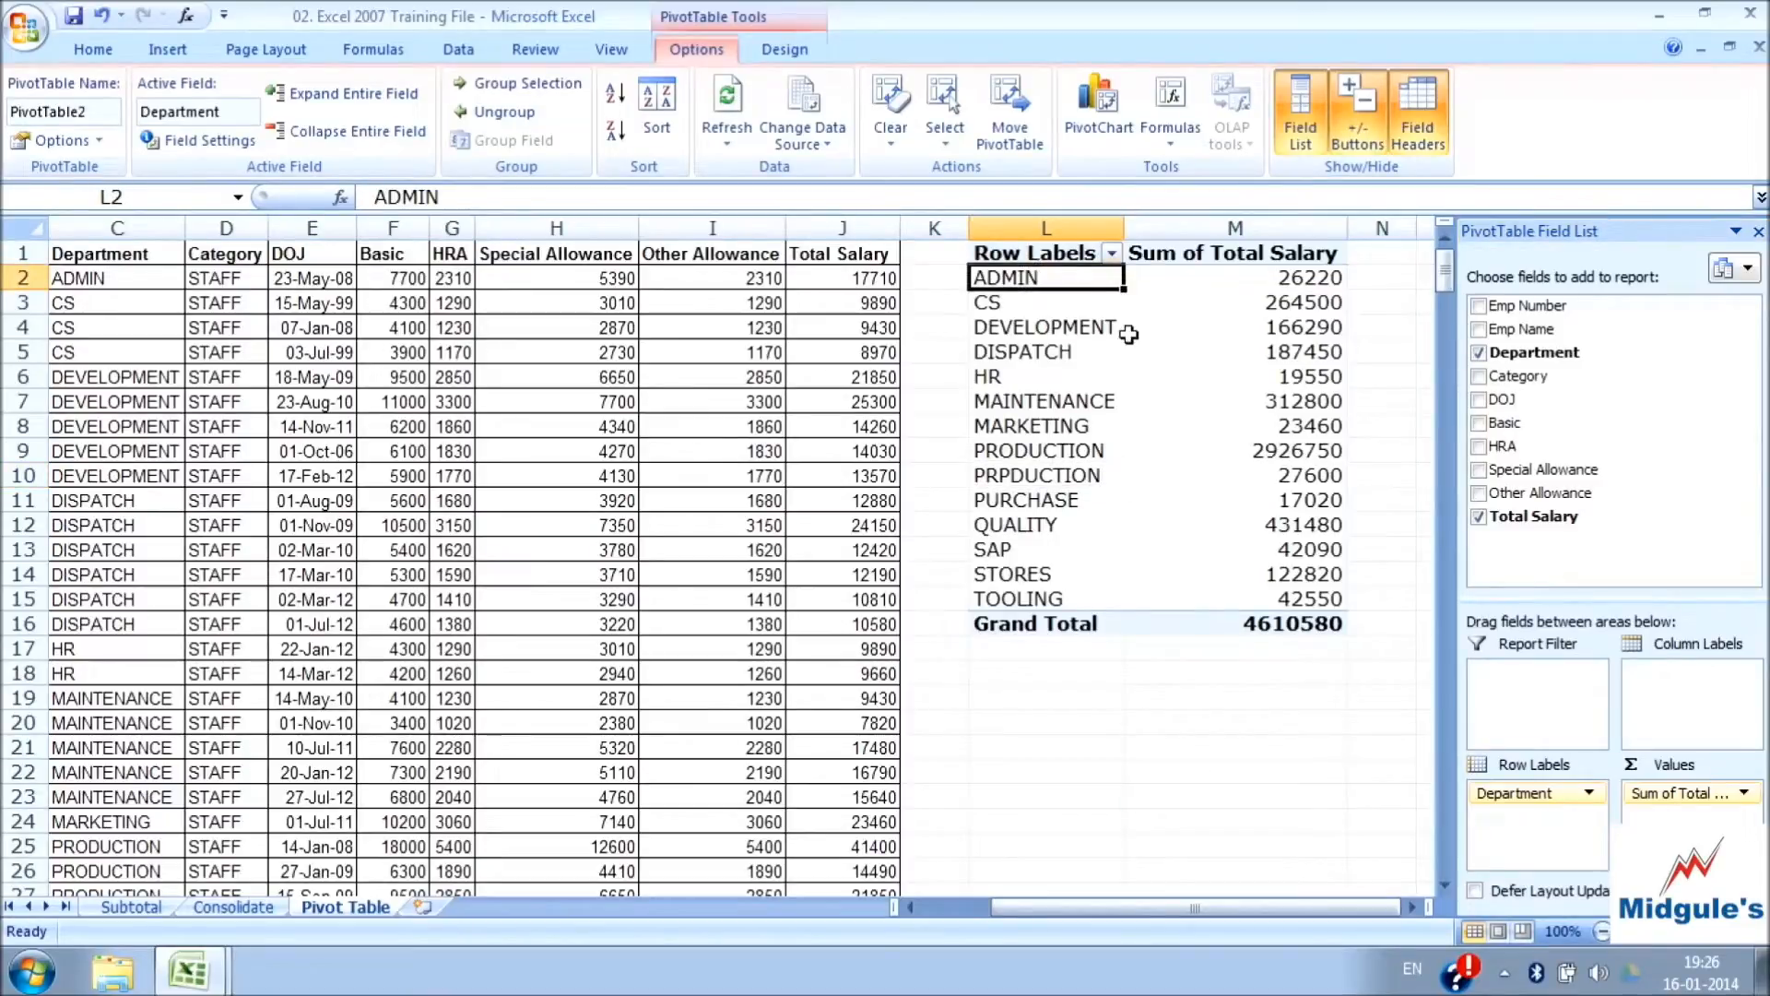
Add the Basic and HRA fields as summed values beside Total Salary for each department
drag(1517, 427, 1660, 793)
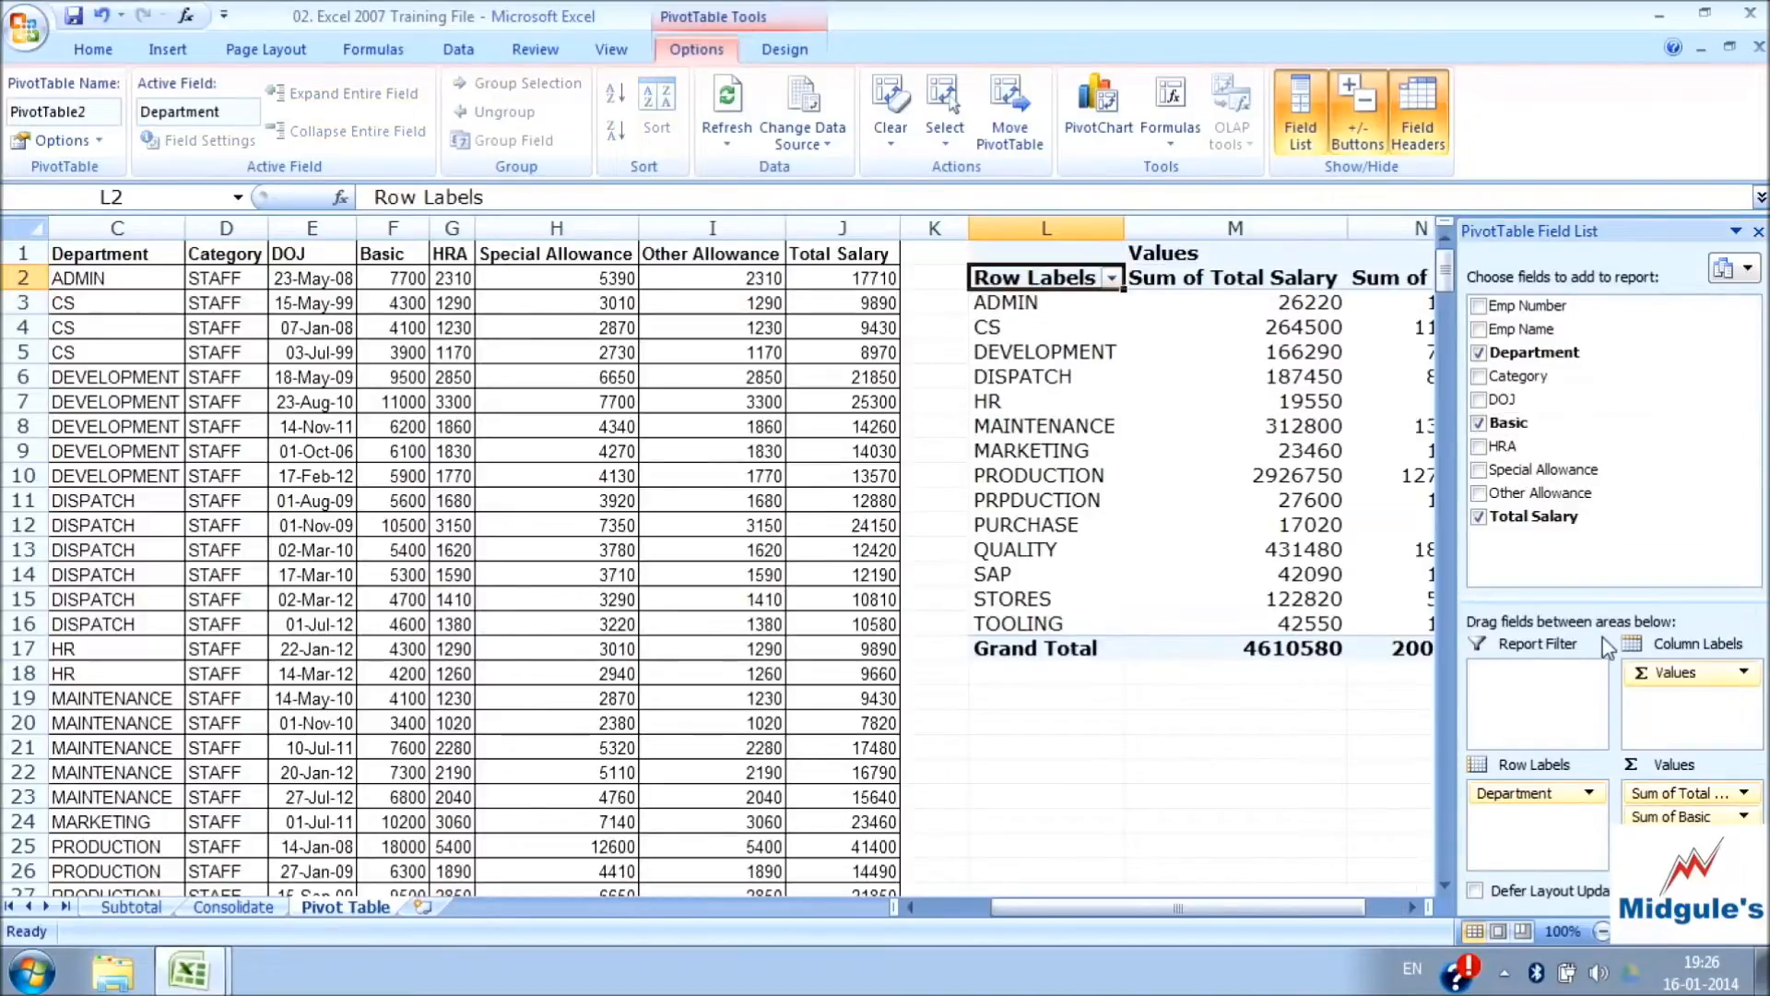
click(1479, 448)
drag(1153, 910, 1247, 910)
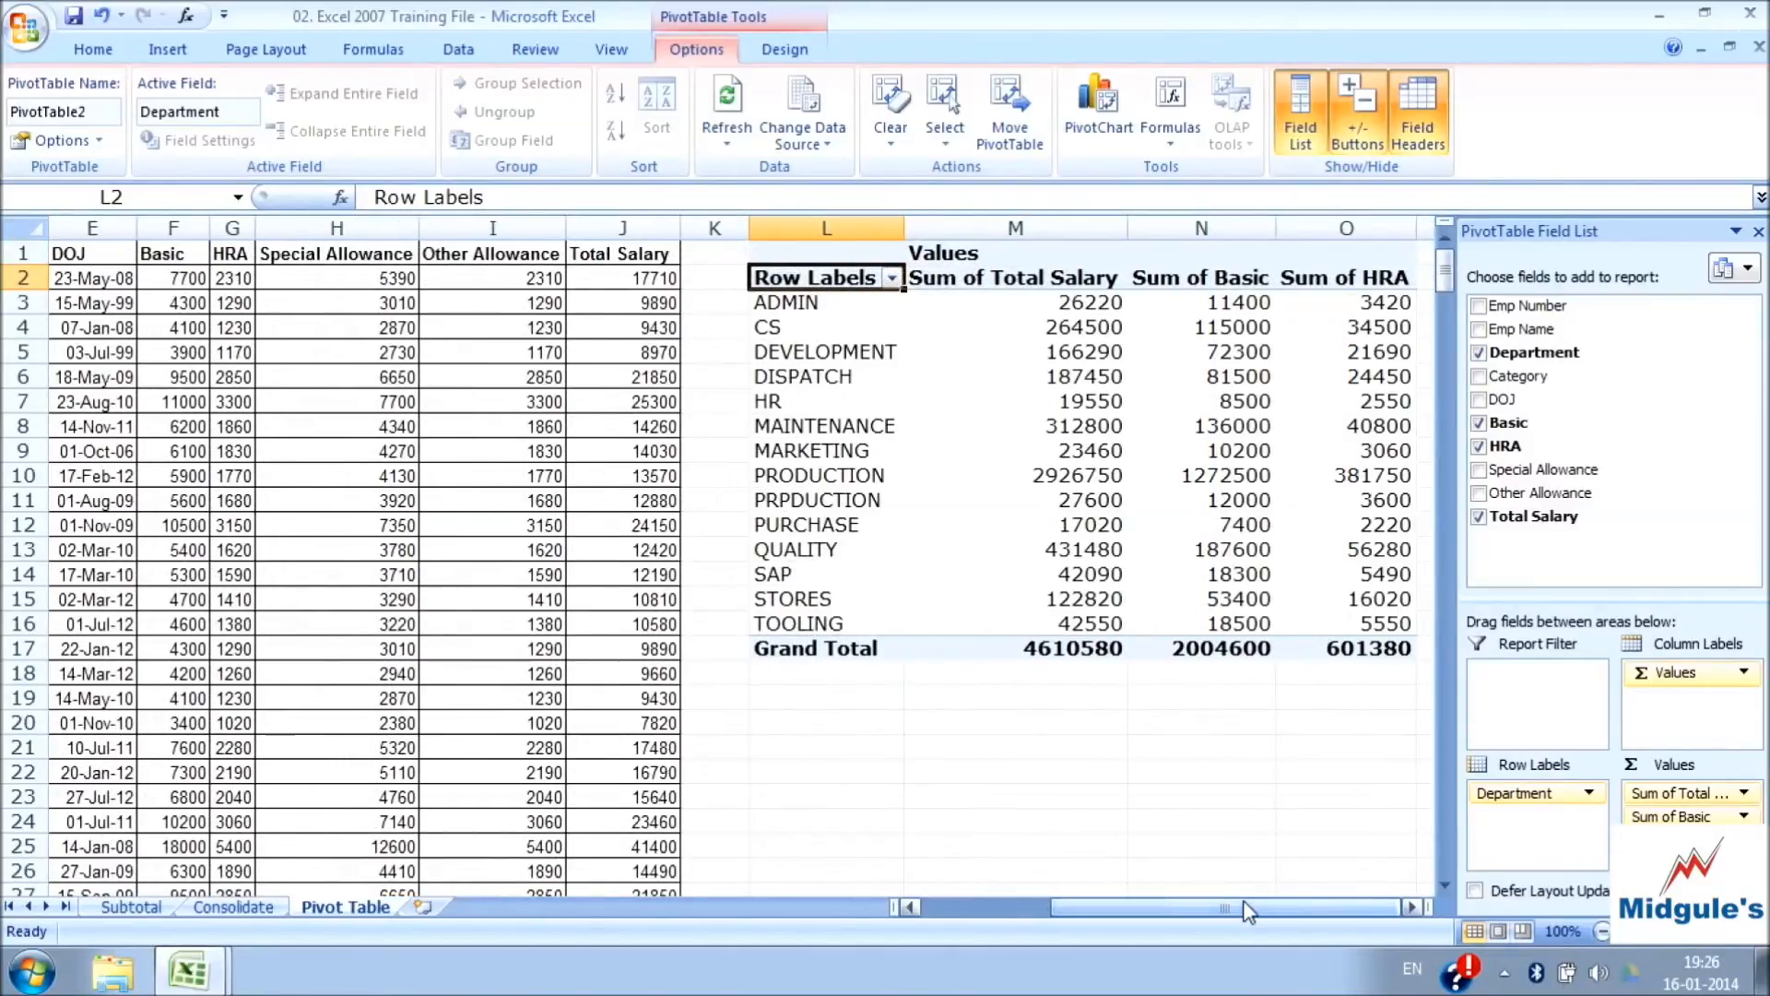
Filter the Department row labels to HR, MAINTENANCE and MARKETING only
click(891, 278)
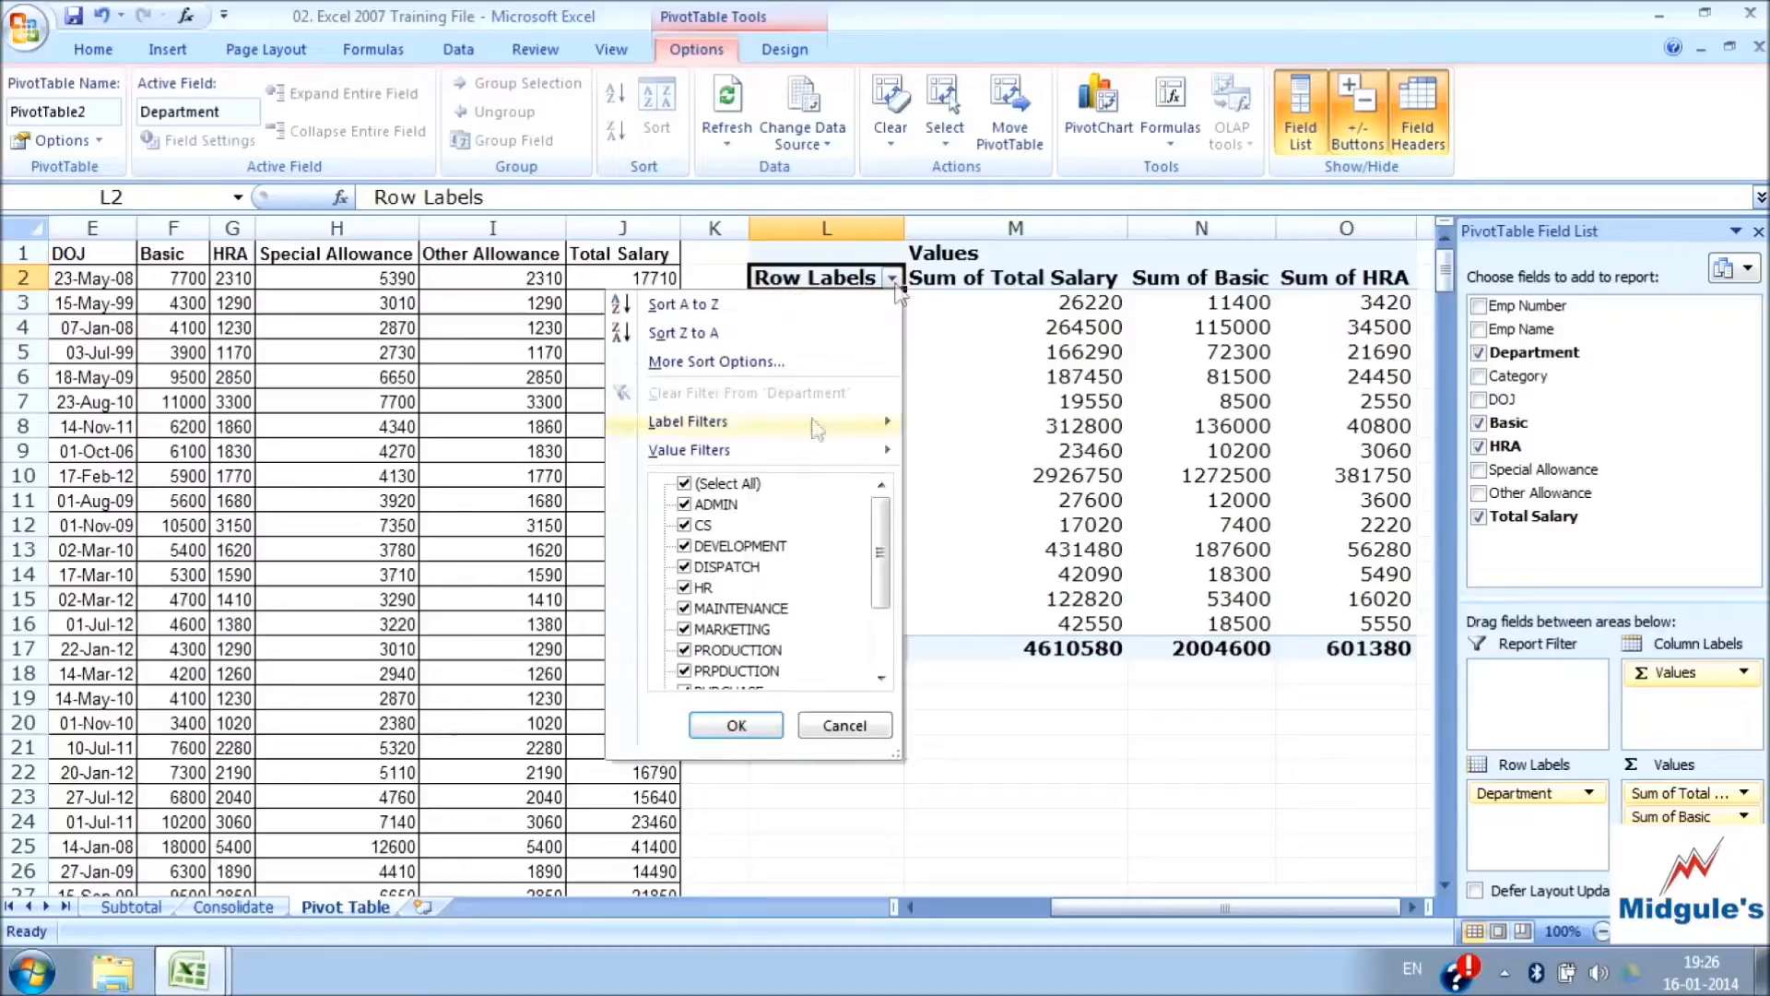
click(684, 484)
click(701, 588)
click(684, 629)
click(736, 725)
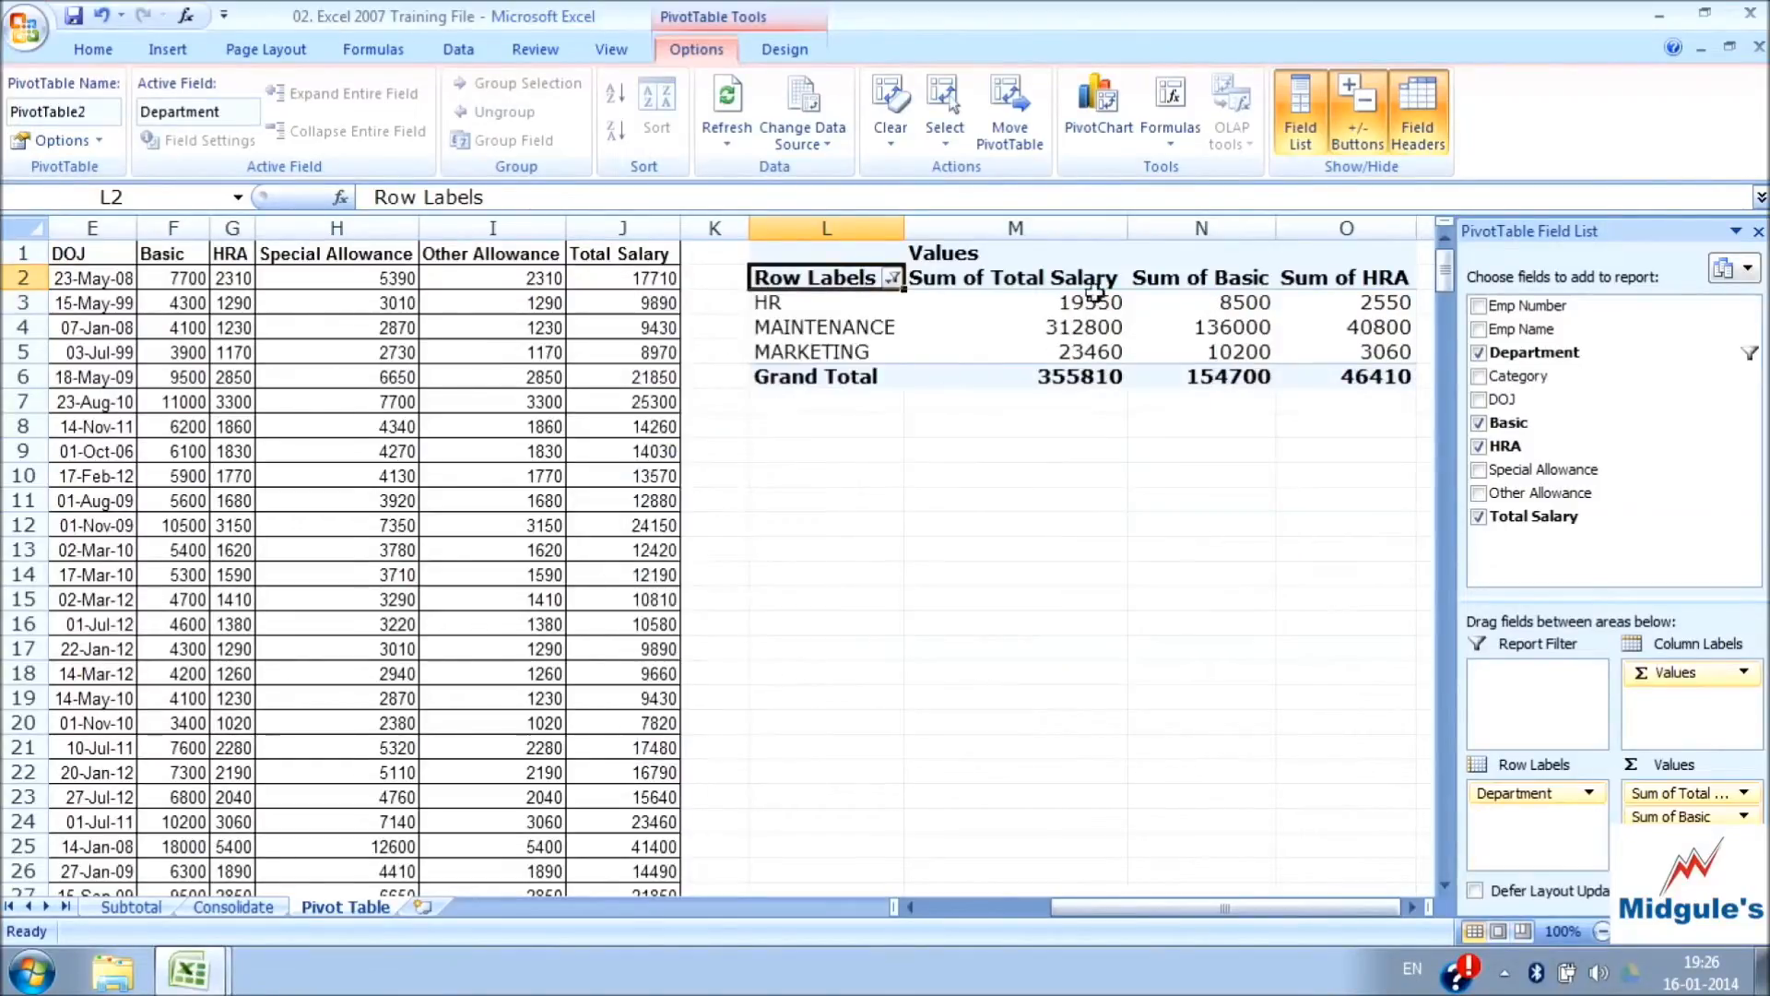
Copy the whole filtered PivotTable, range L1:O6, and paste it below starting at cell L13
click(833, 254)
key(shift+Right)
key(shift+Right)
key(shift+Right)
key(shift+Right)
key(shift+Left)
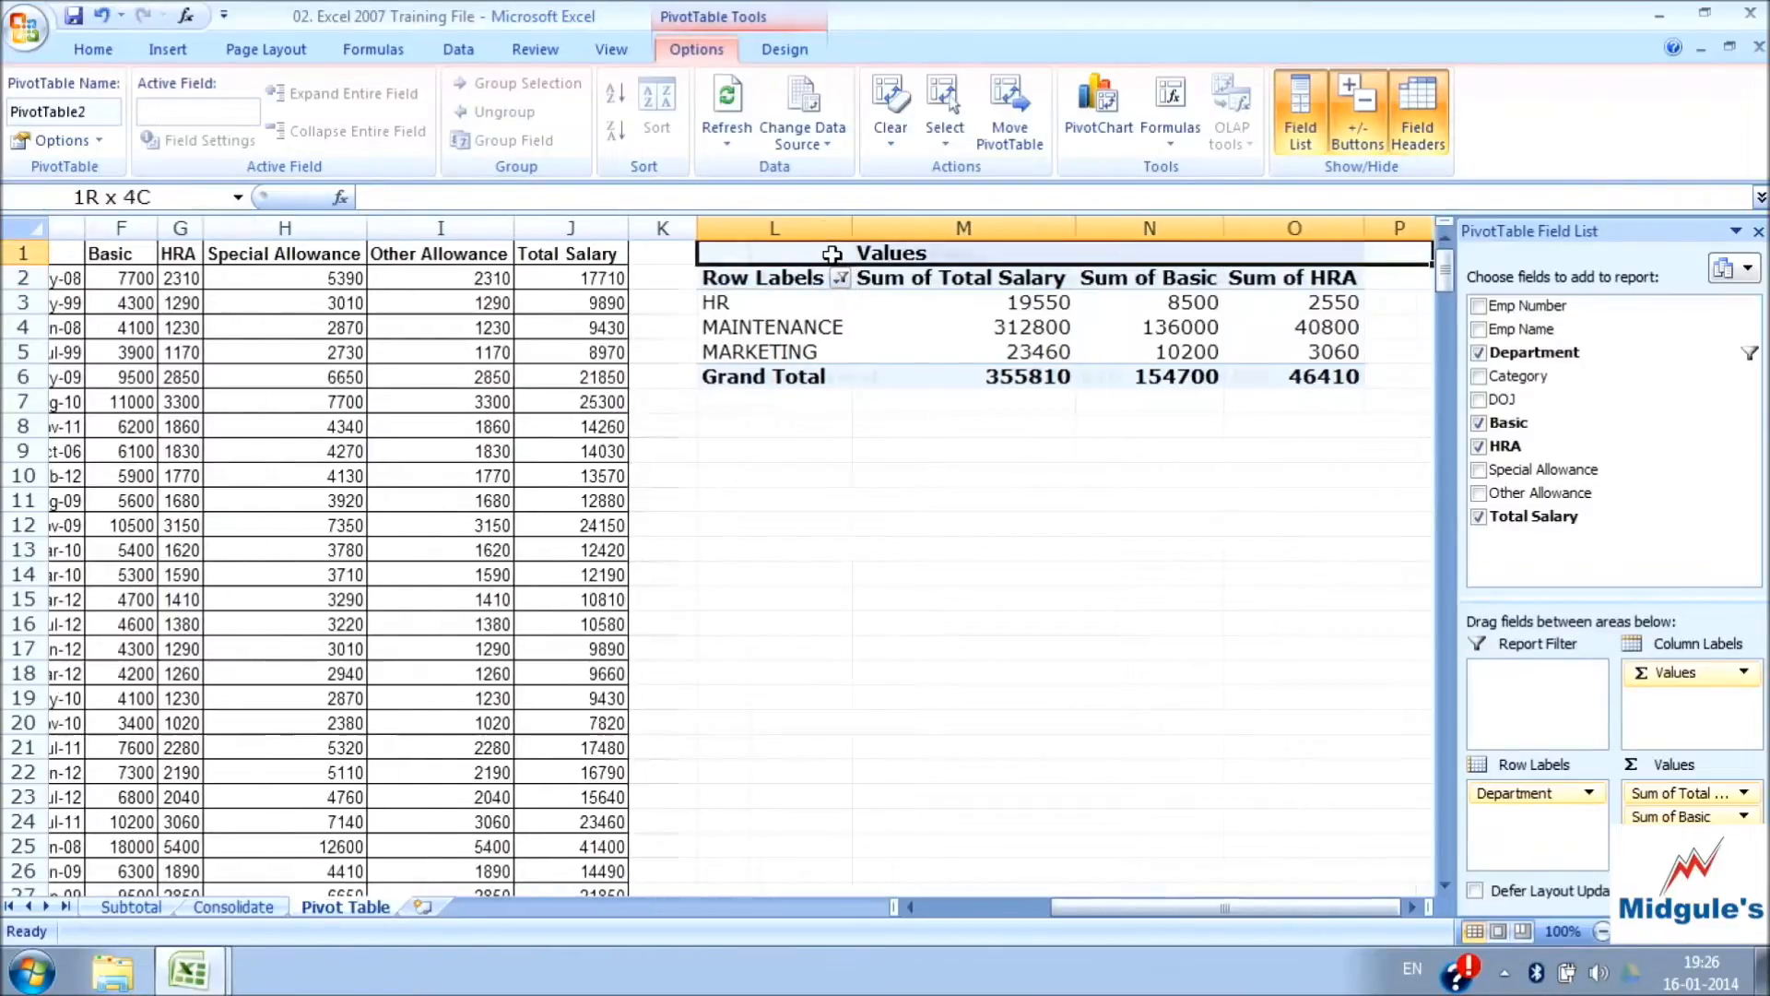
key(shift+Down)
key(shift+Down)
key(shift+Down)
key(shift+Down)
key(shift+Down)
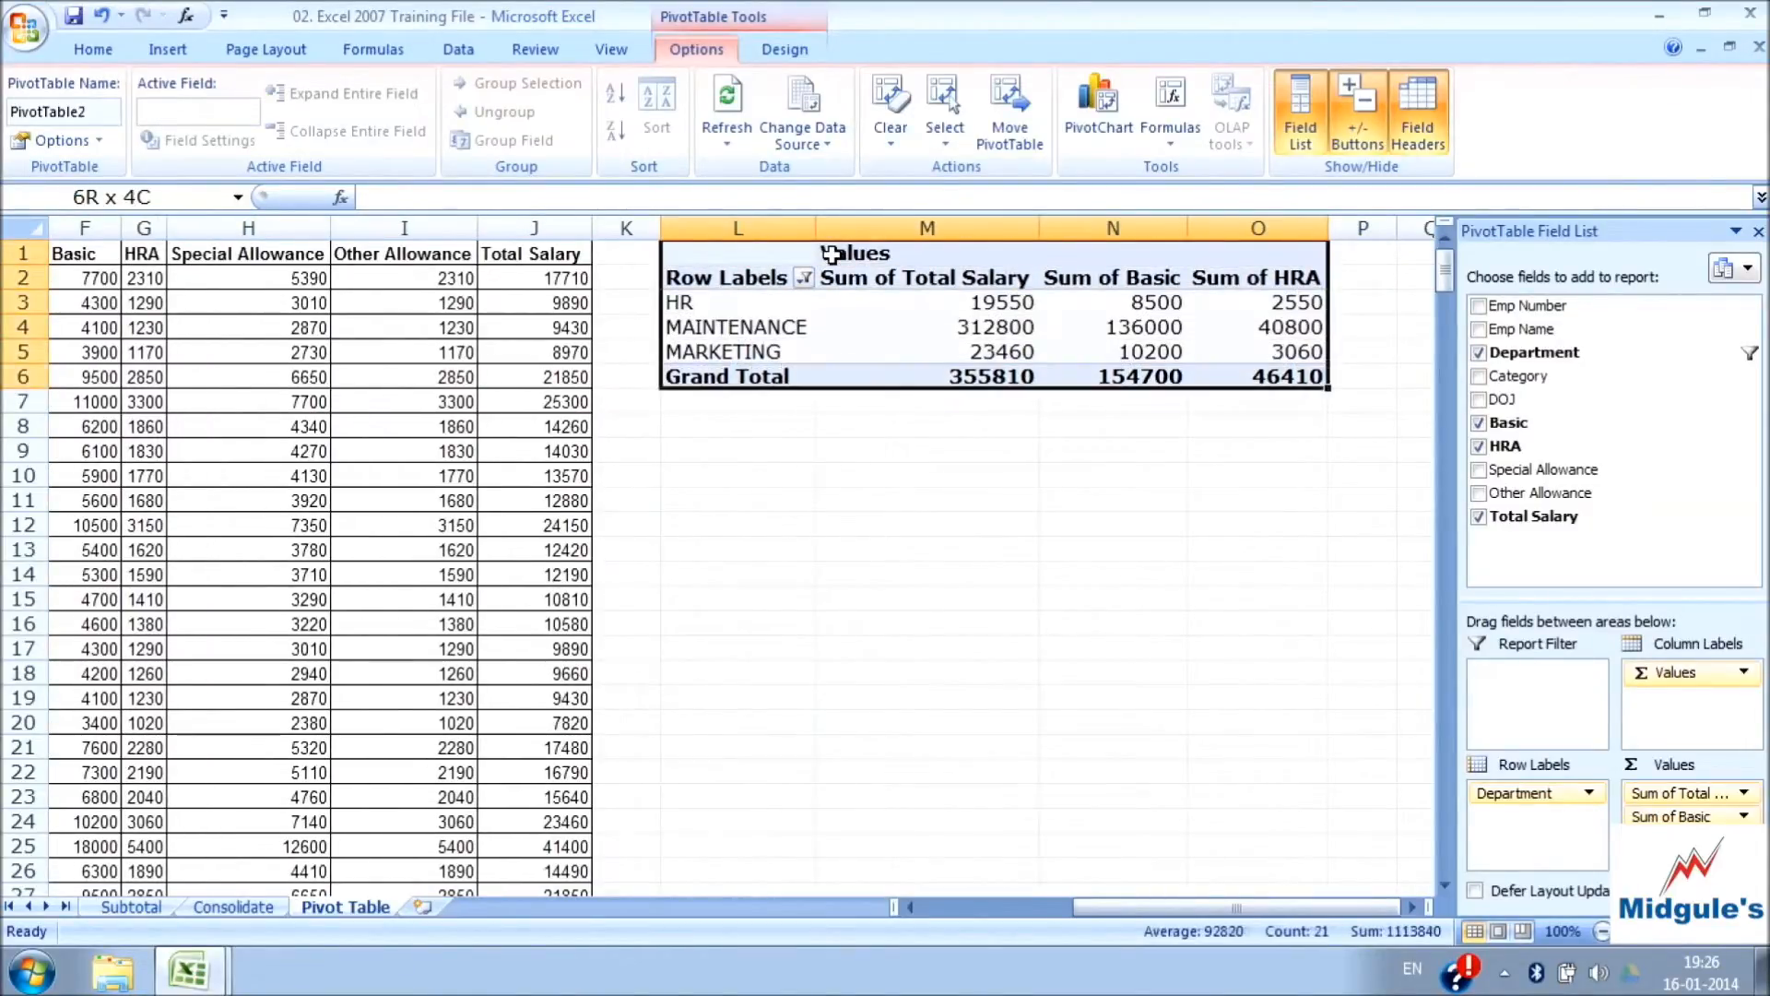
key(ctrl+c)
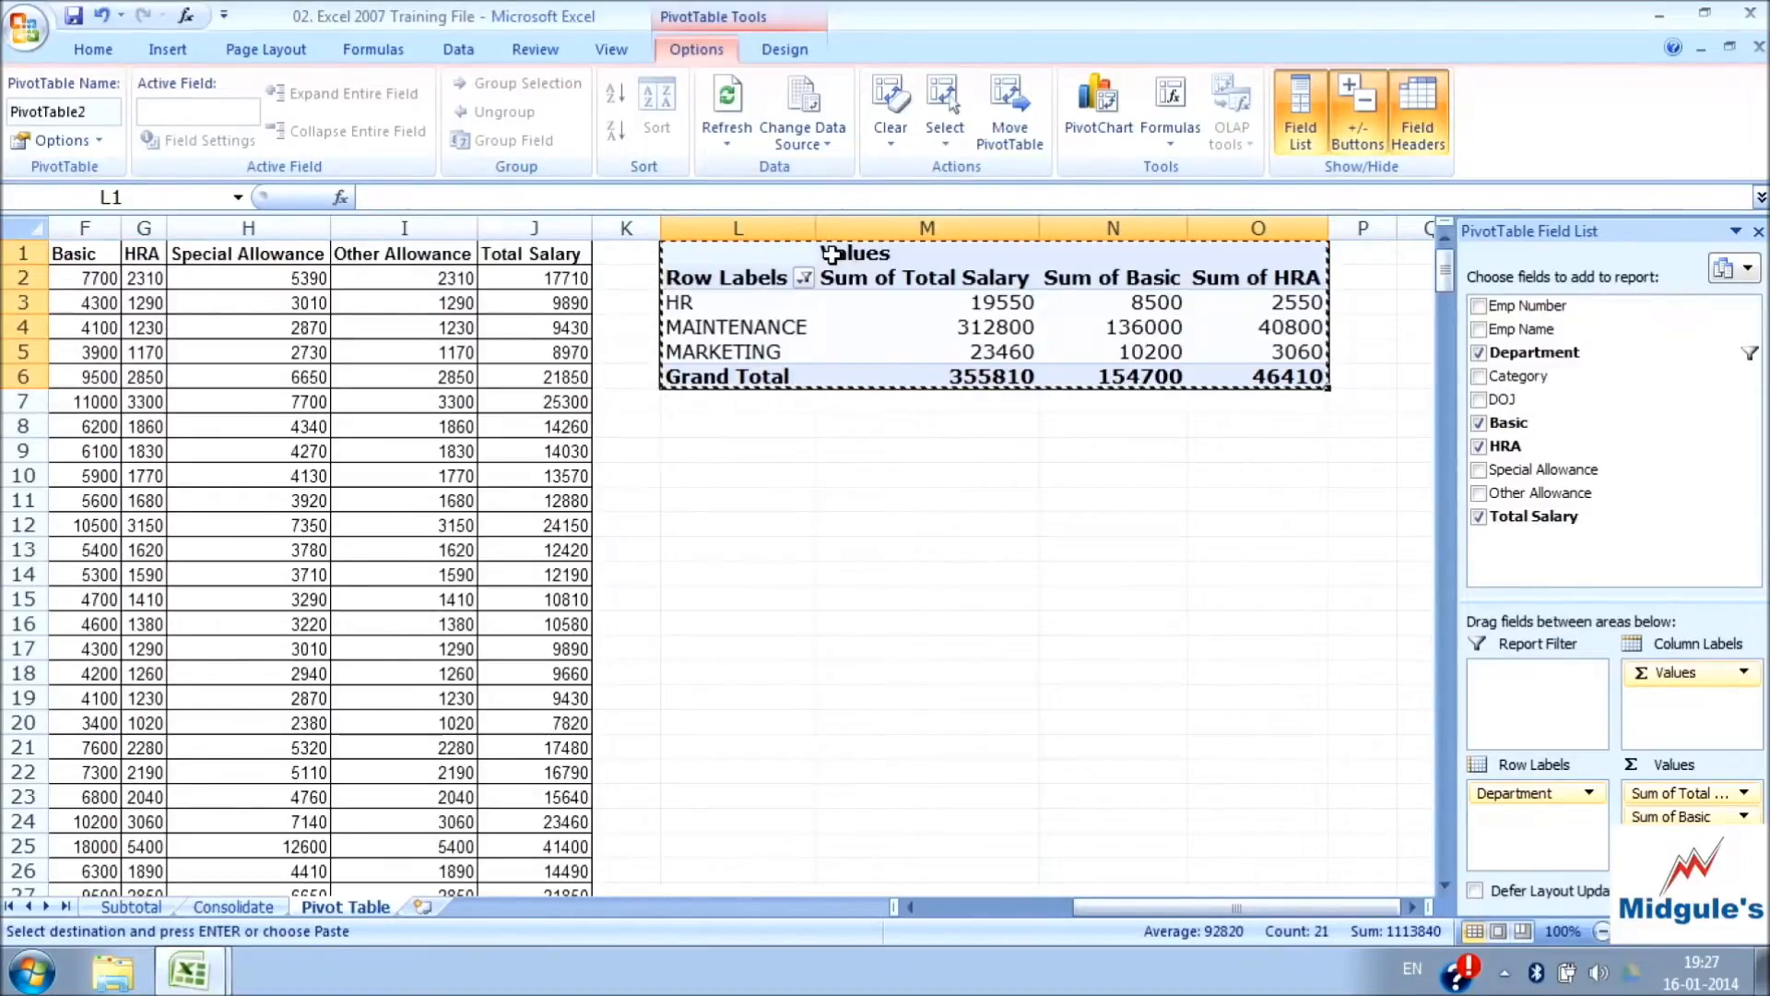
click(716, 536)
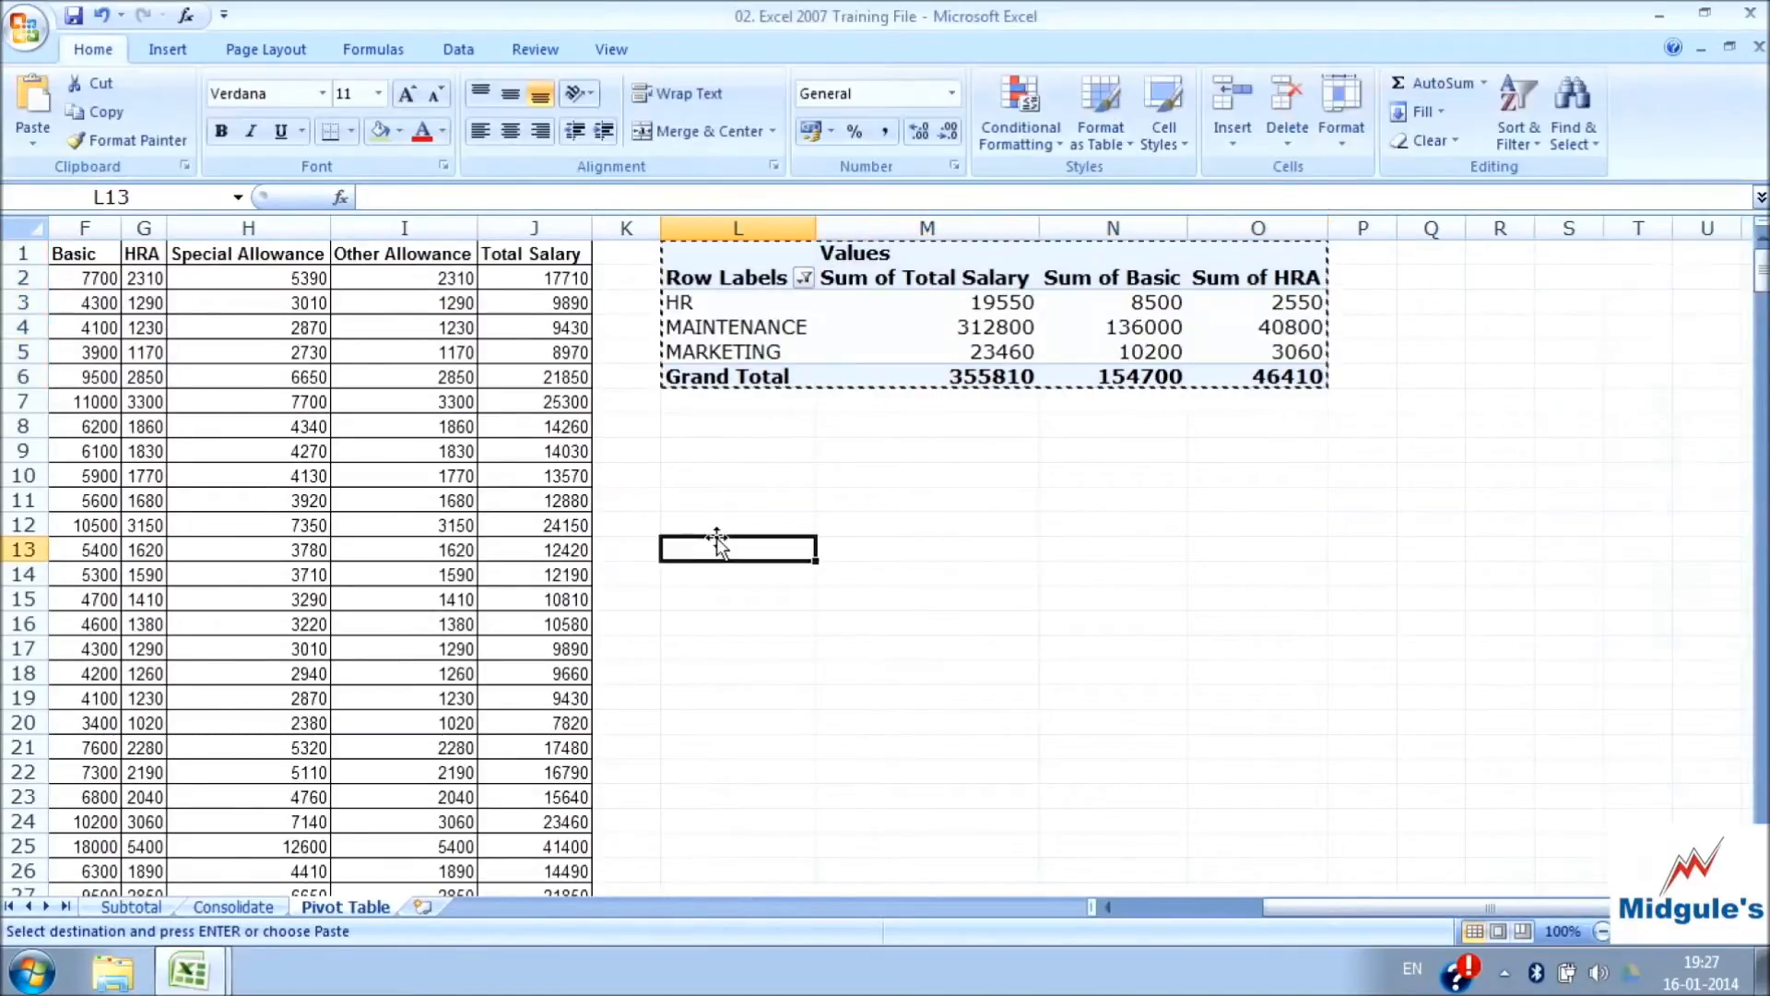
key(ctrl+v)
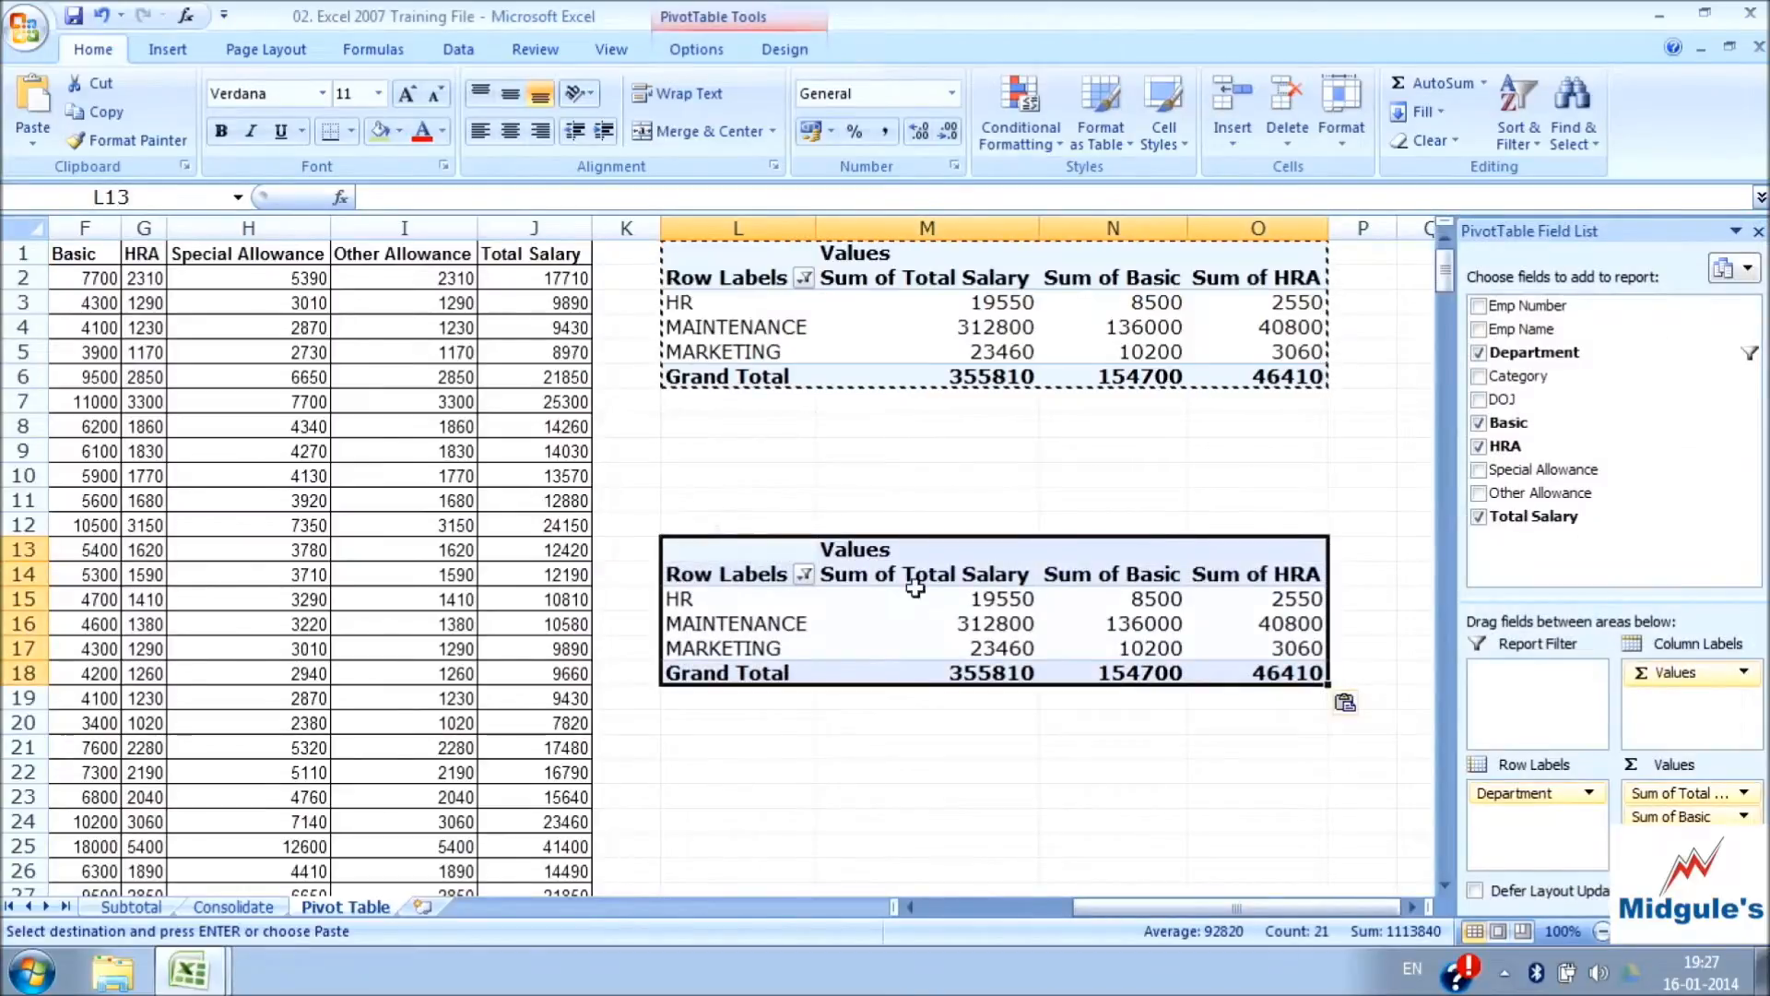
Try a formula in cell M23 that references the MARKETING Sum of Total Salary in the pasted PivotTable, and abandon it
click(1007, 594)
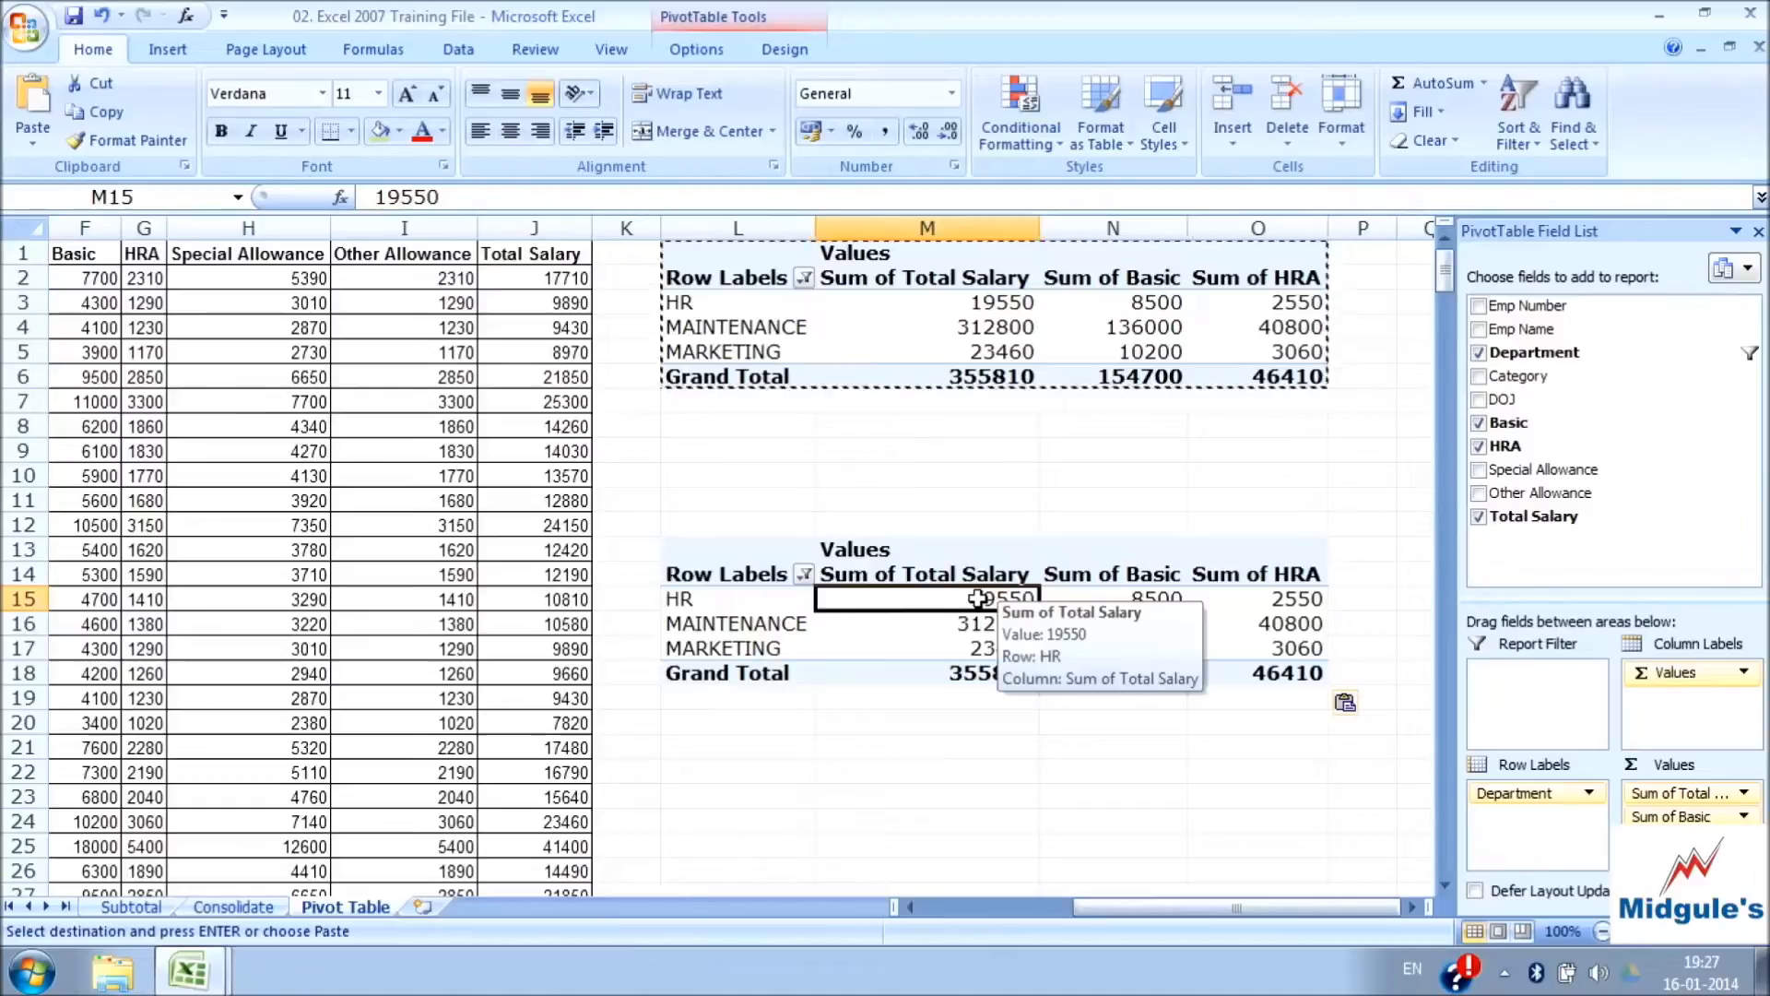
click(713, 573)
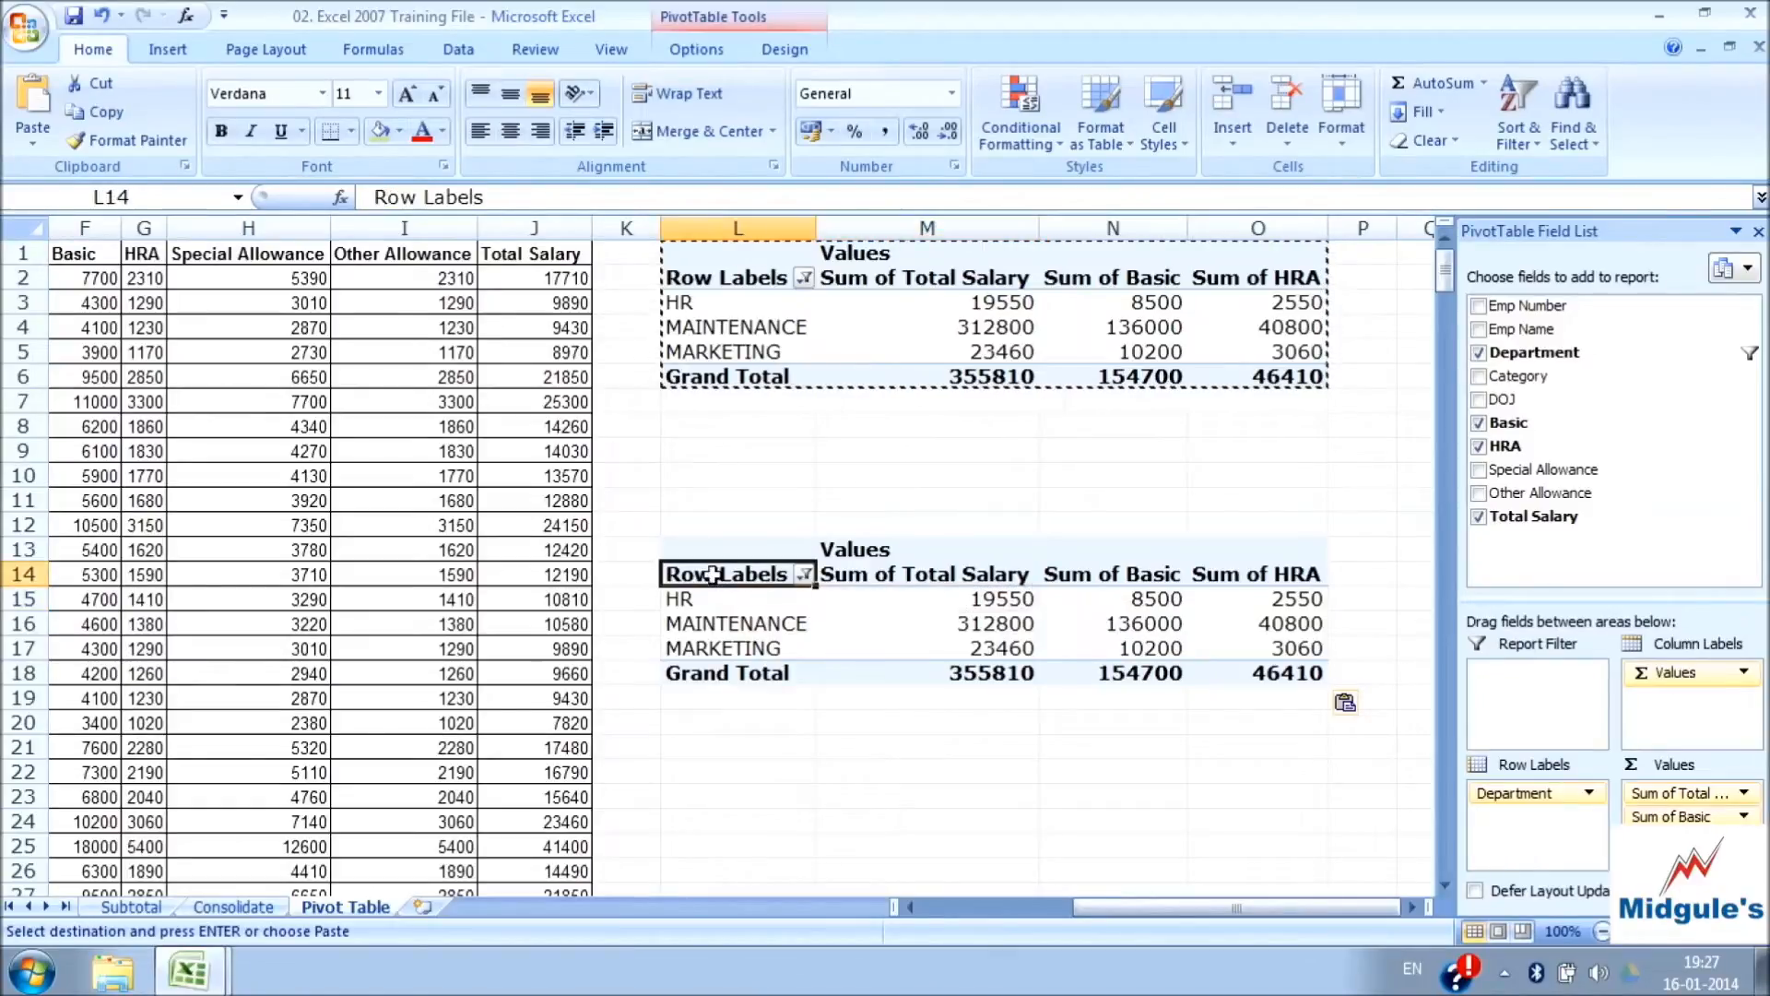
click(1008, 798)
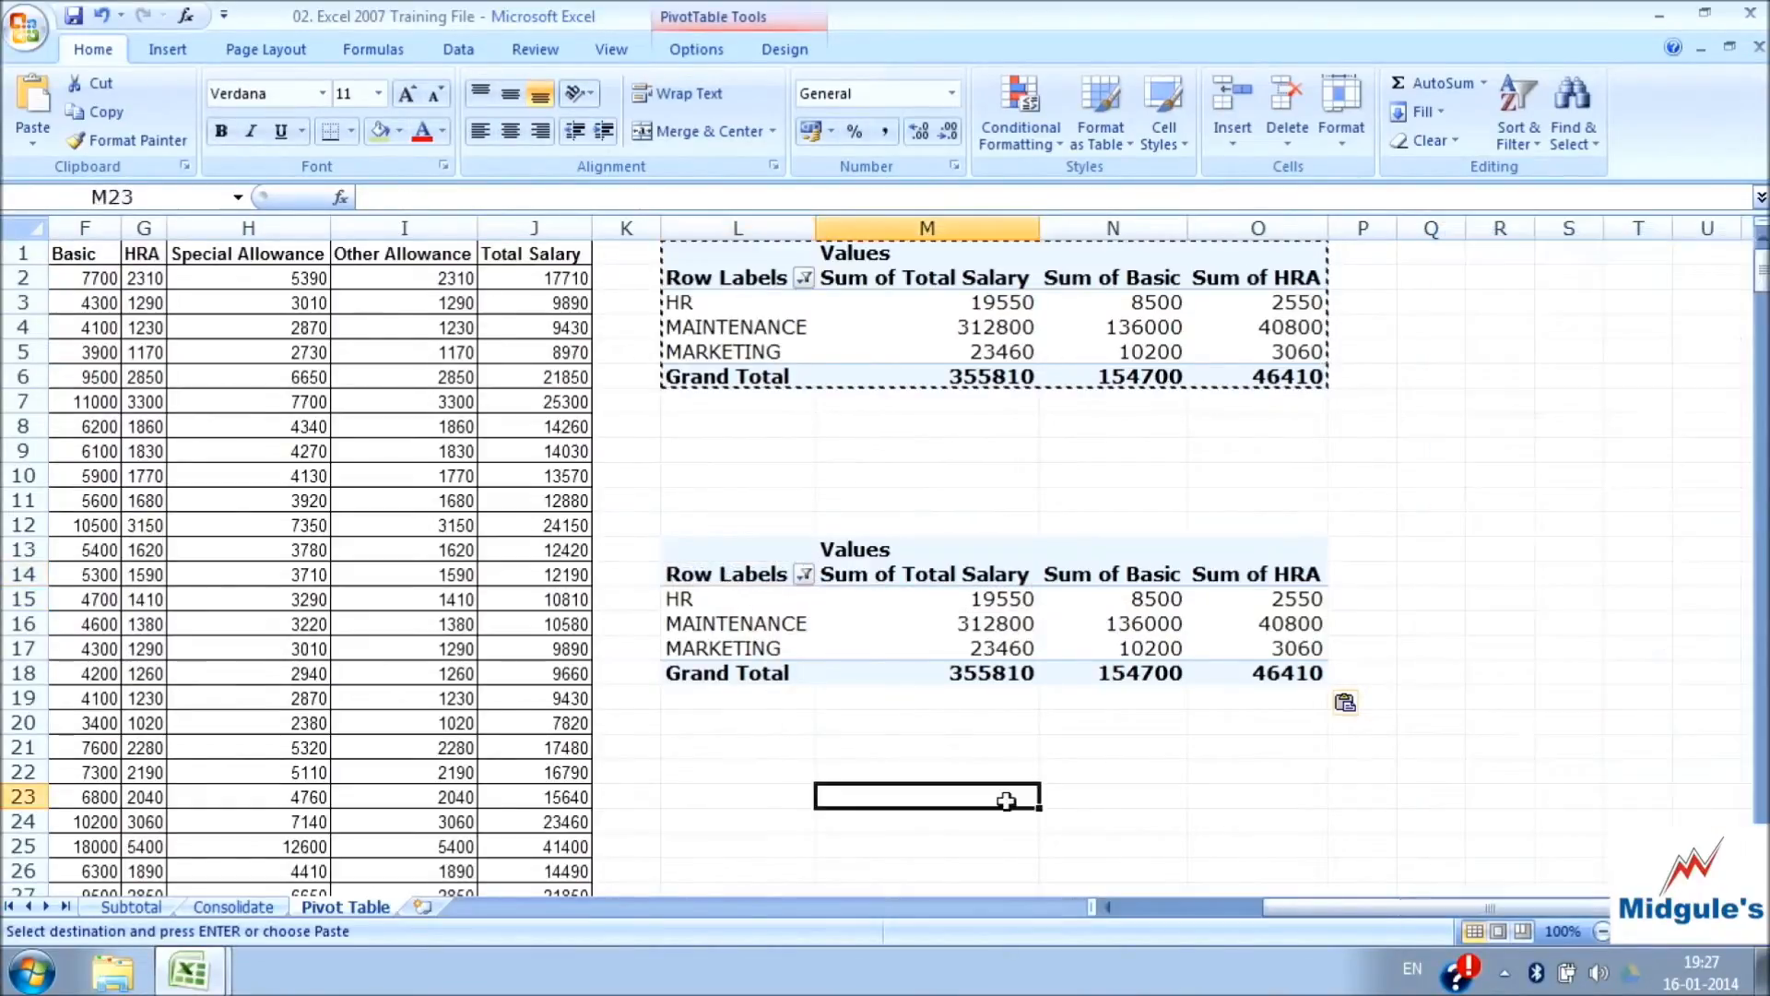
text(=)
key(Up)
key(Up)
key(Up)
key(Up)
key(Up)
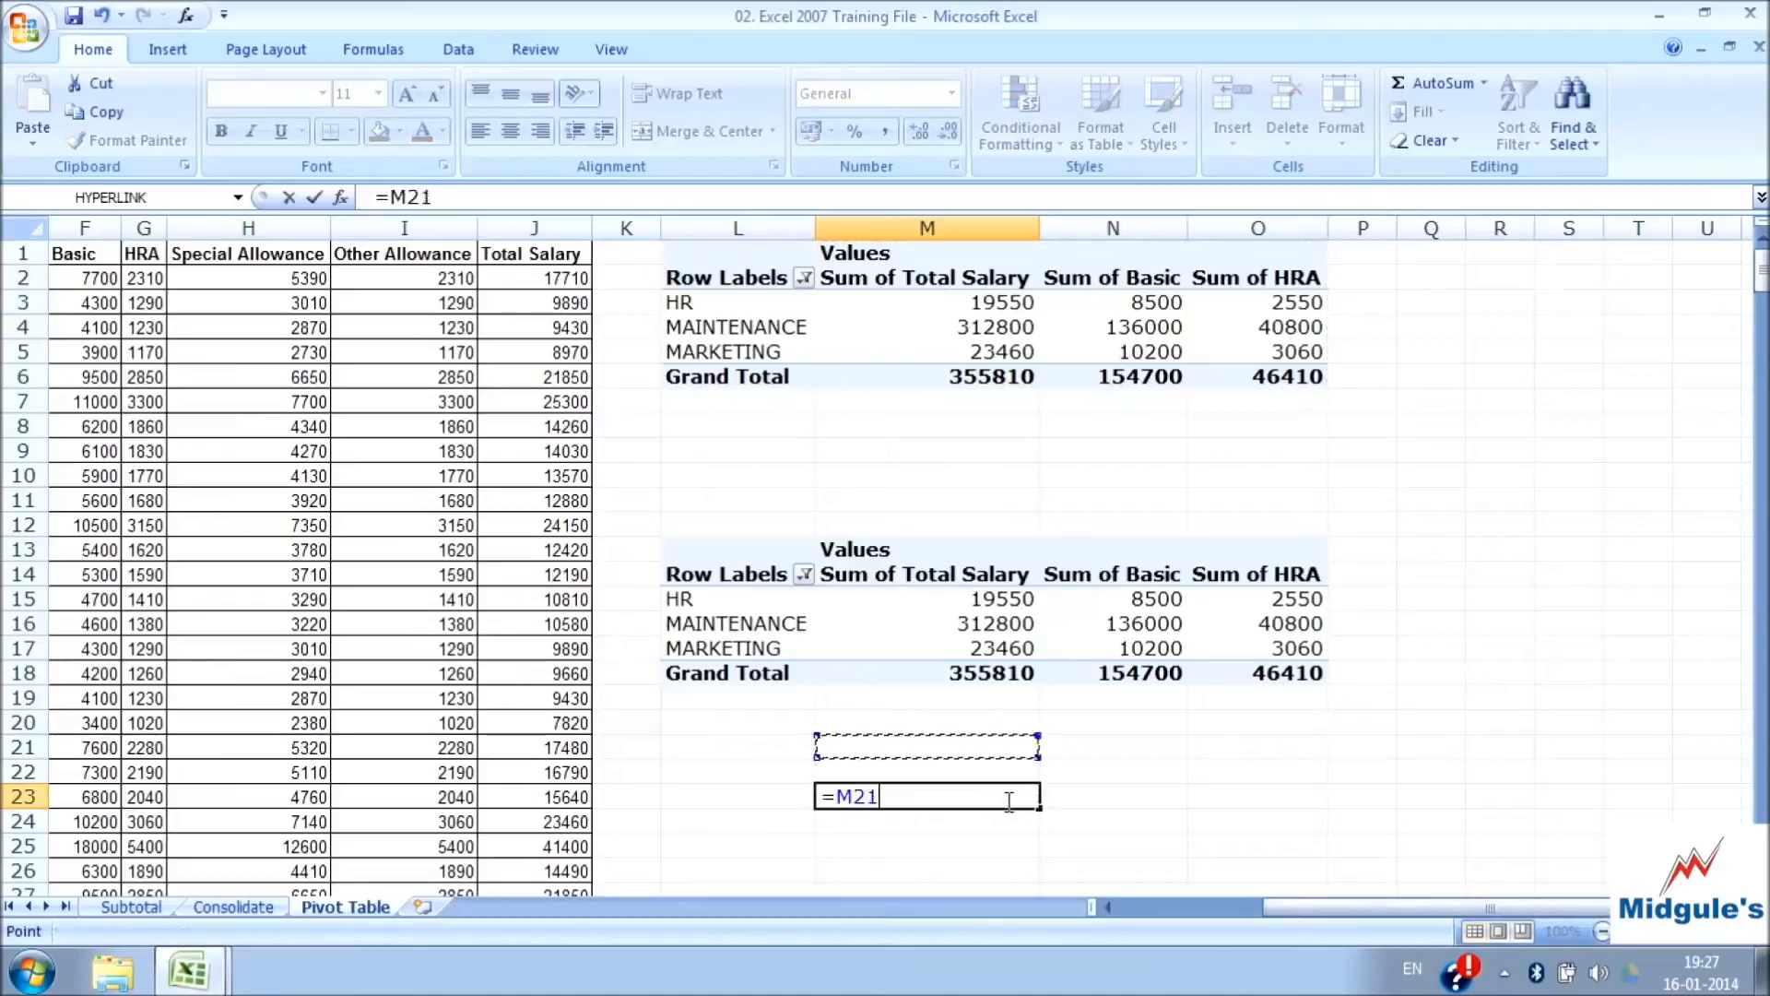
key(Up)
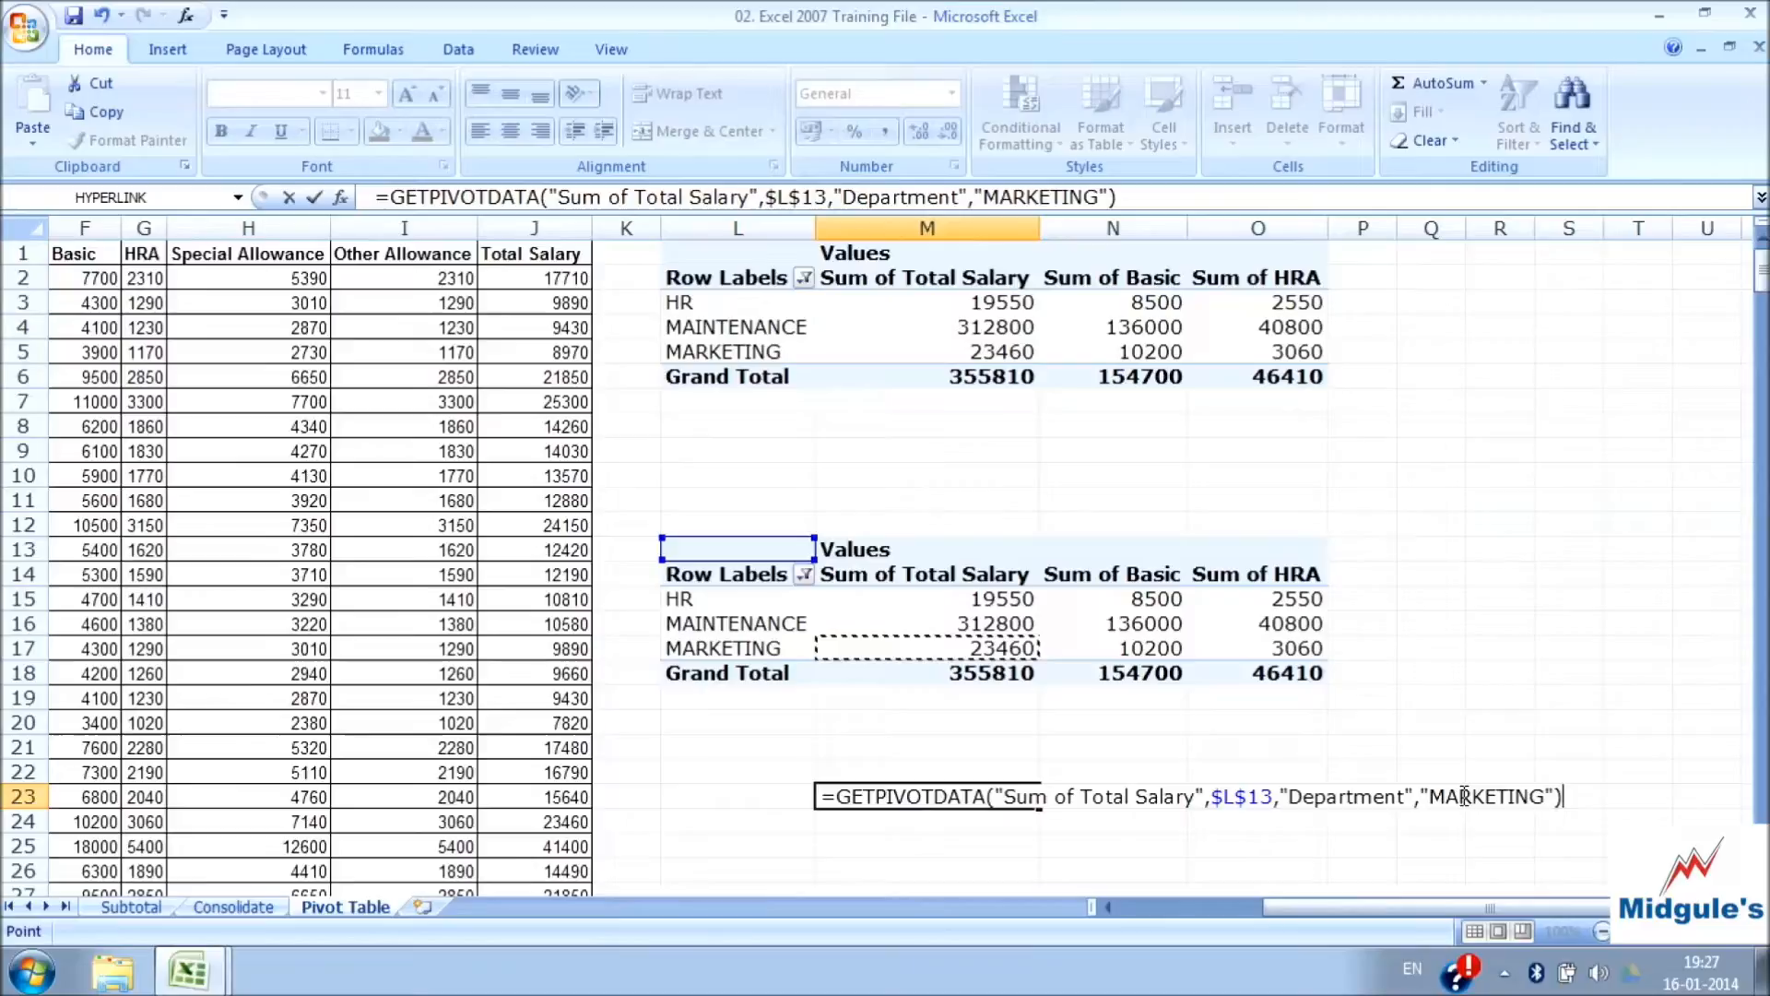
key(Escape)
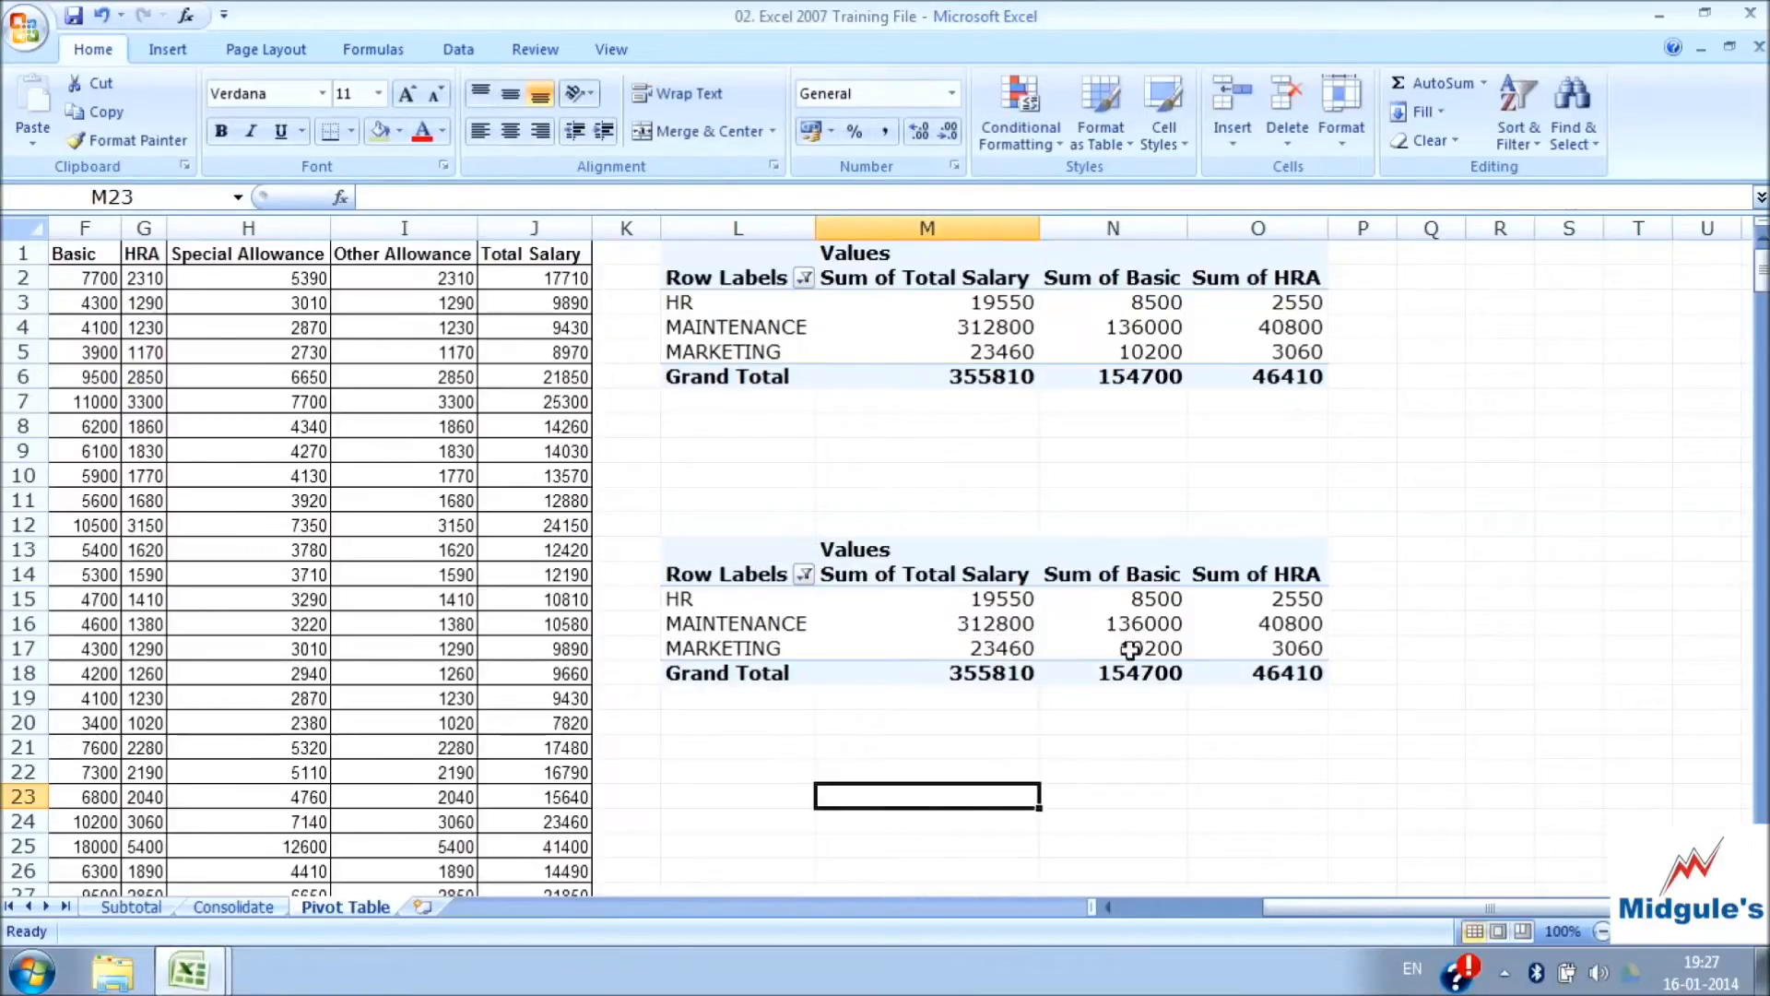
Undo the pasted PivotTable copy and instead paste range L1:O6 as values only starting at cell L11
click(101, 18)
click(788, 494)
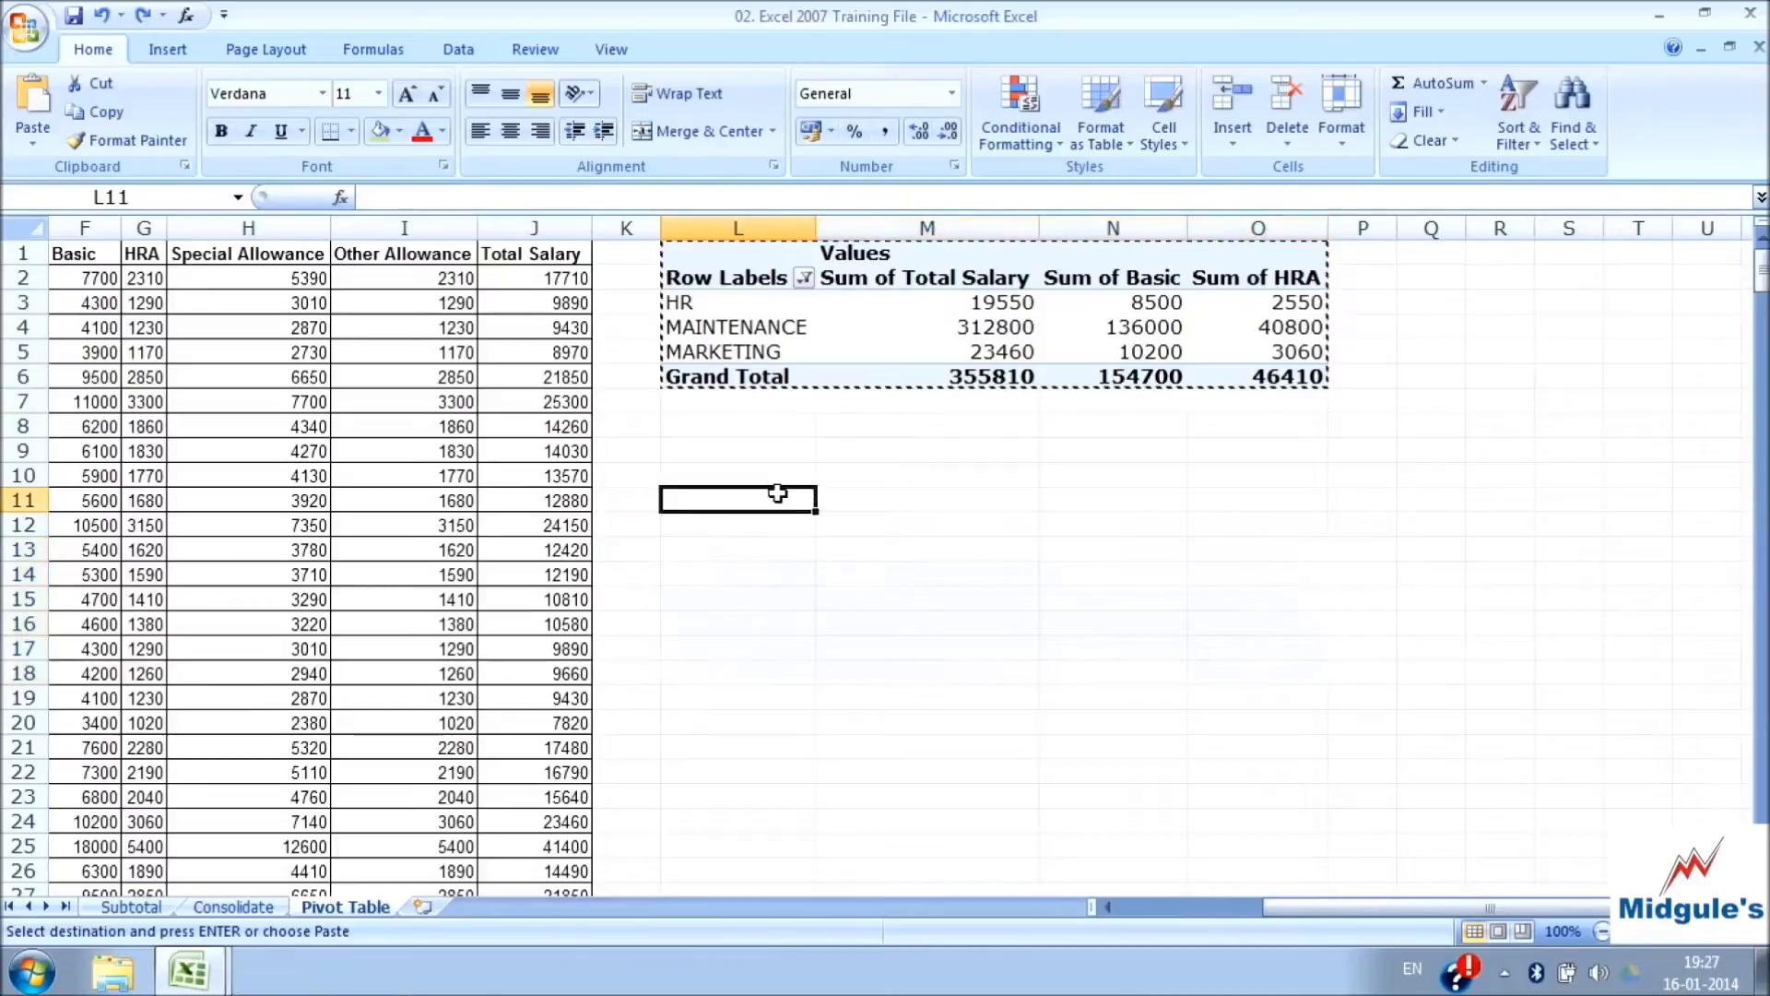
drag(717, 252, 1277, 368)
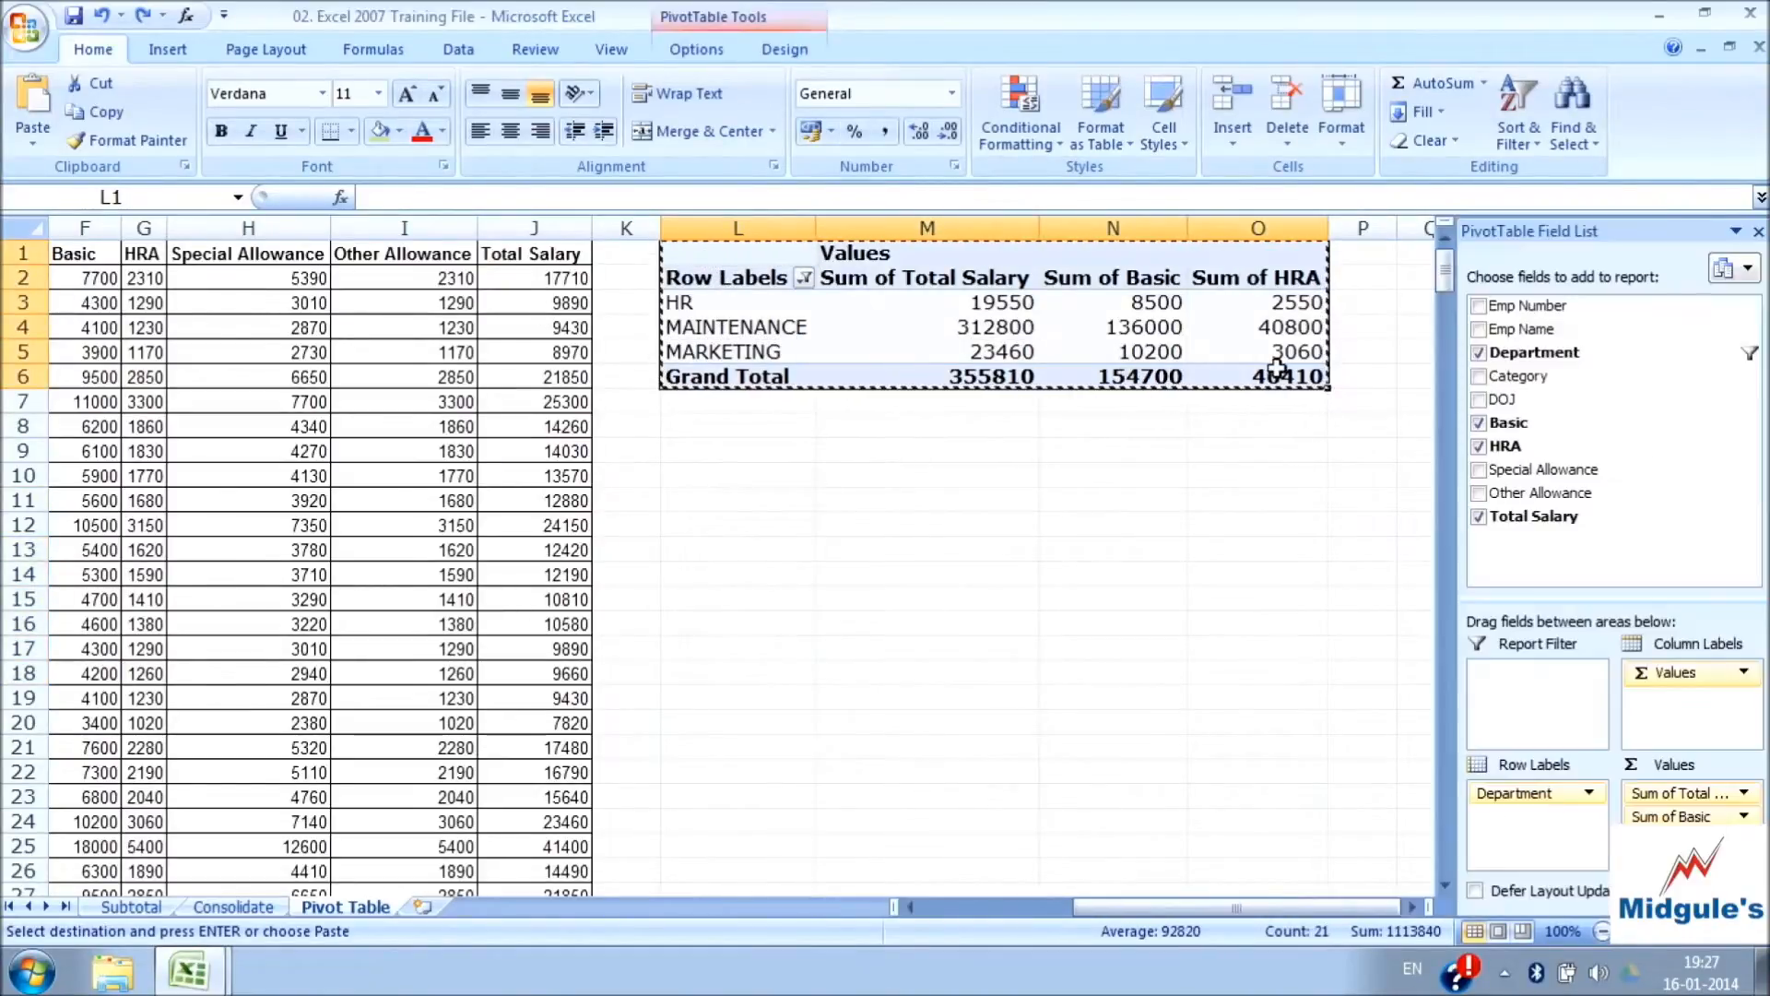
click(741, 509)
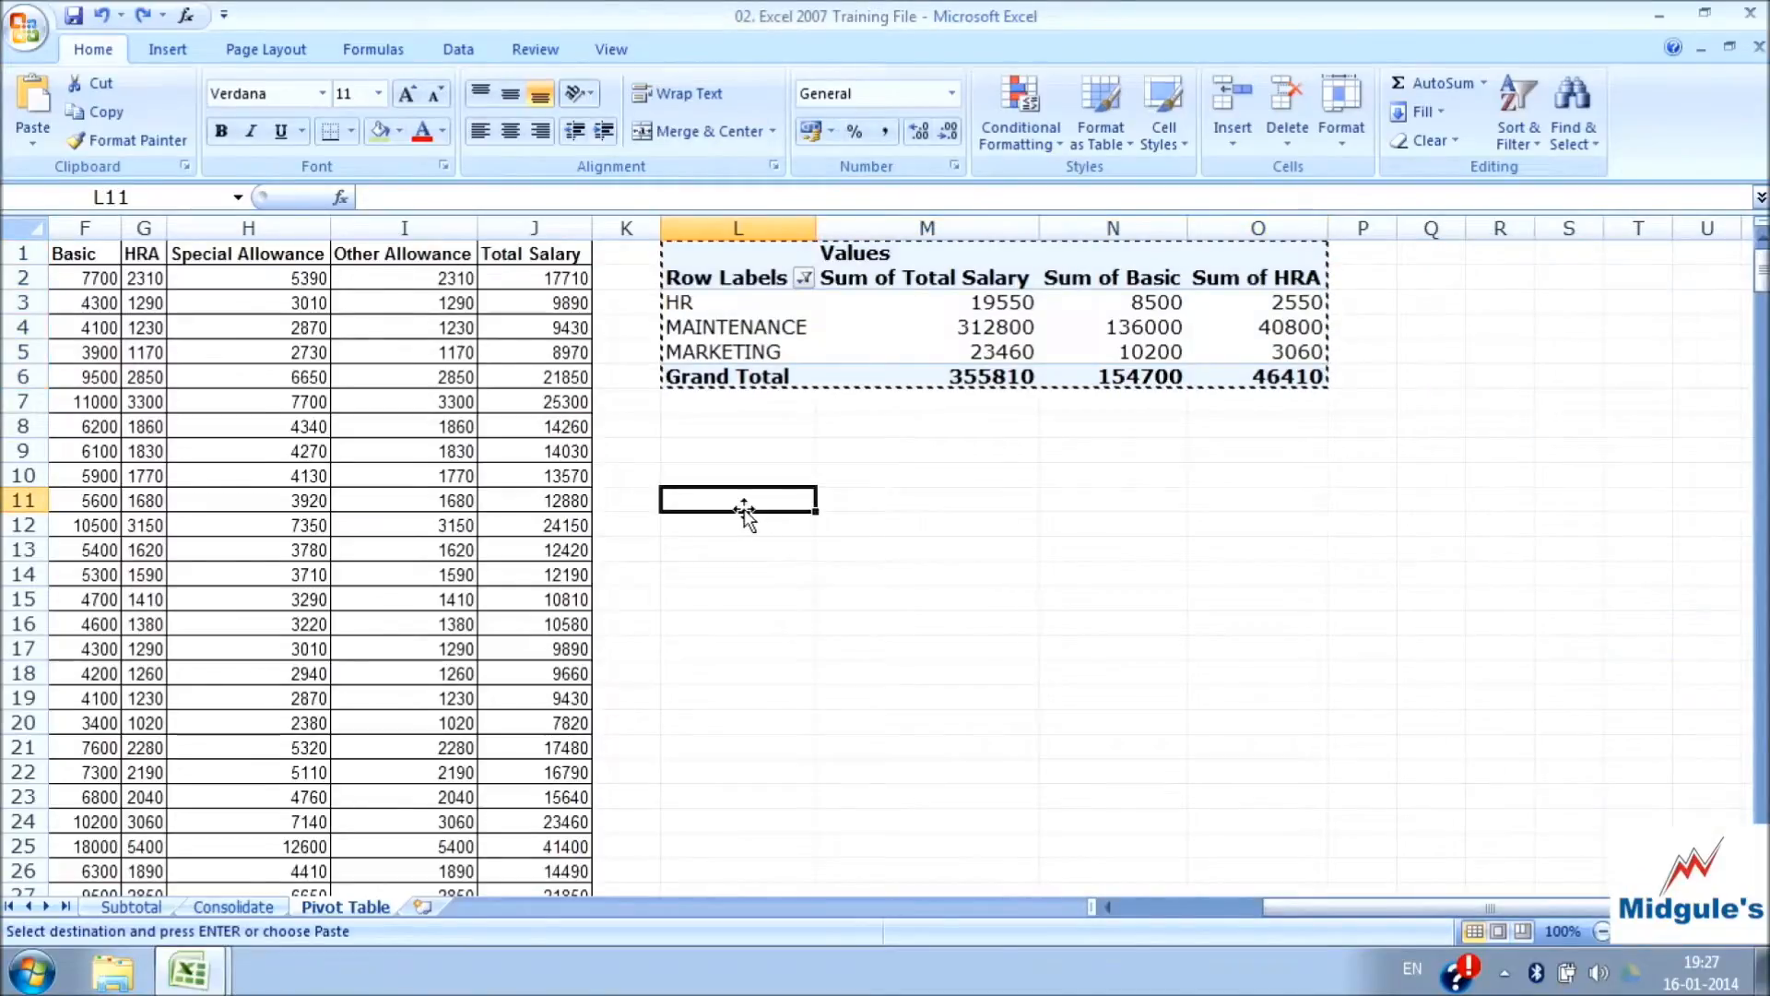
click(41, 145)
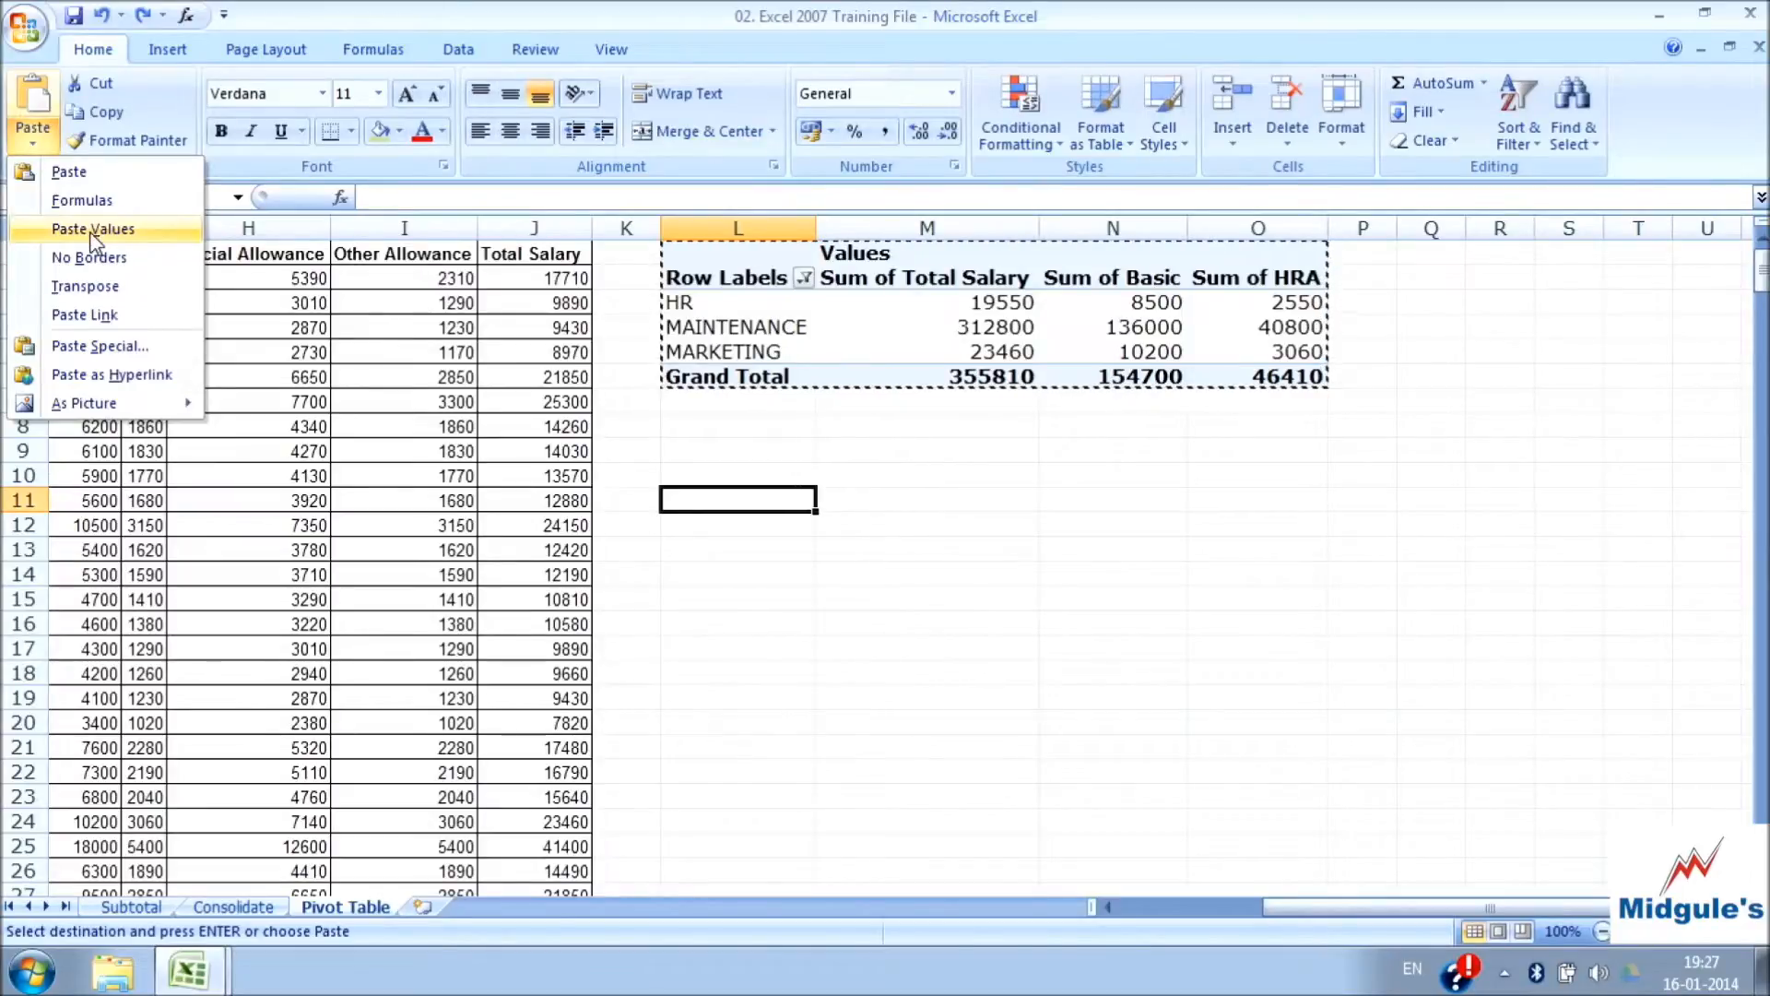
click(99, 348)
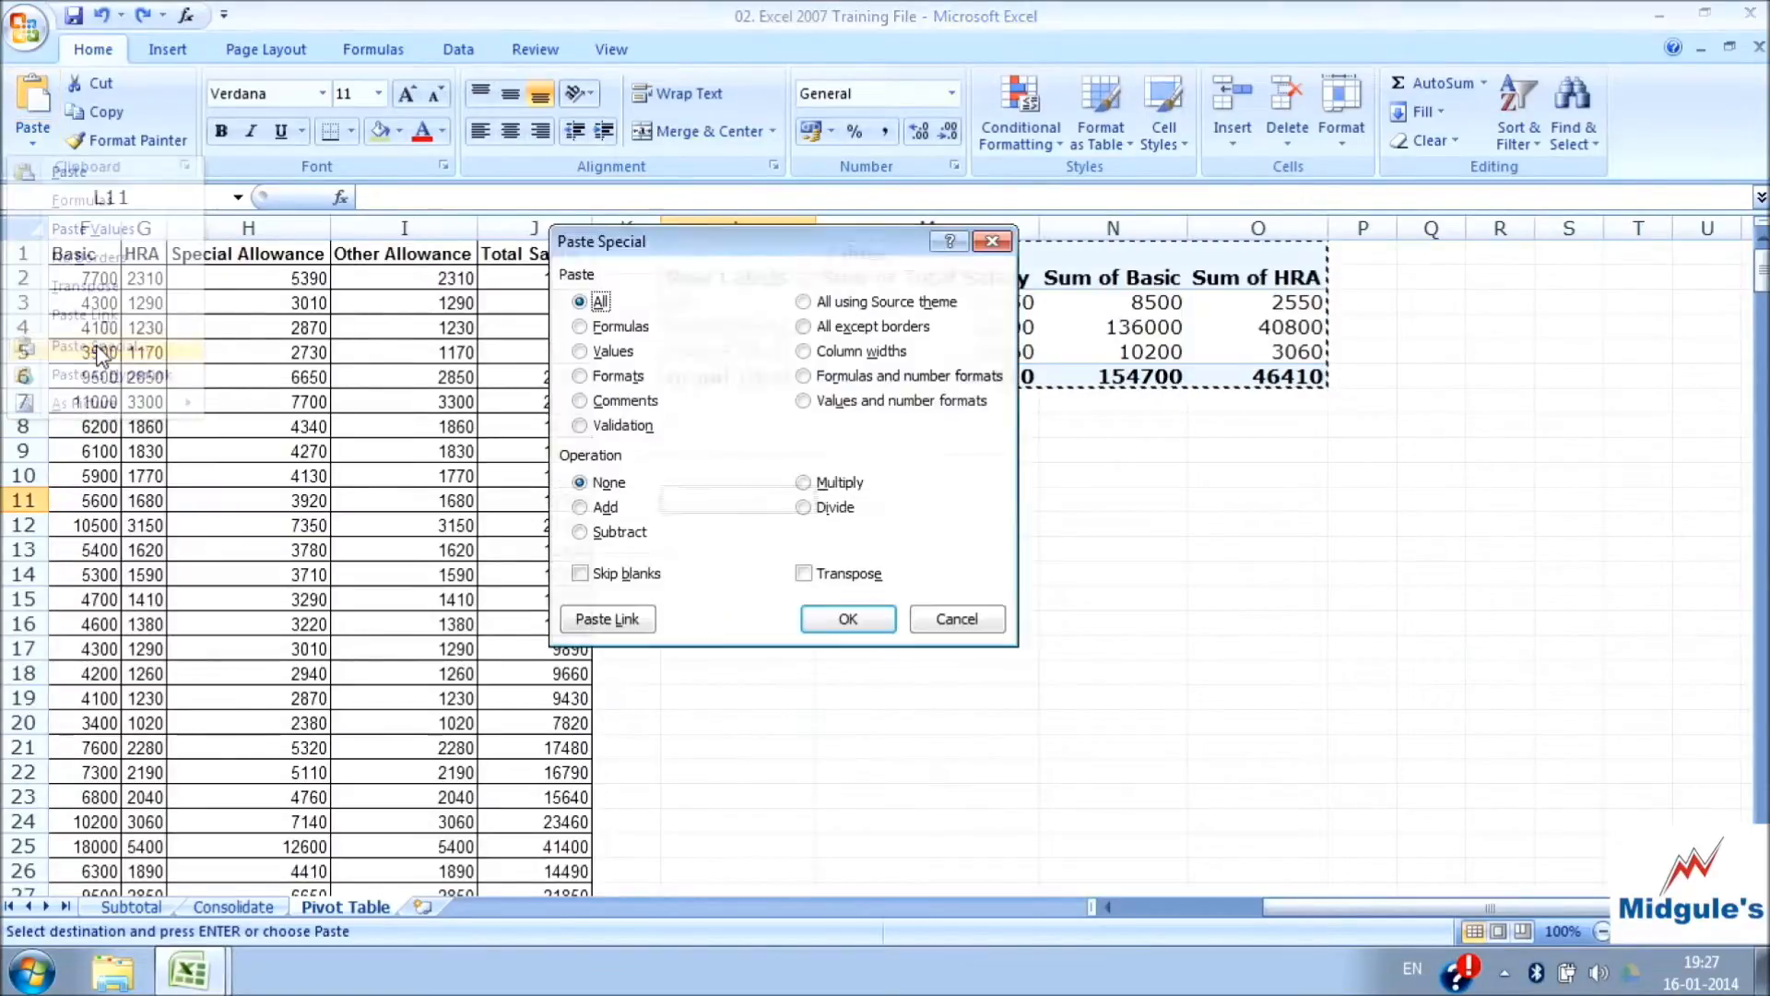
click(610, 351)
click(867, 618)
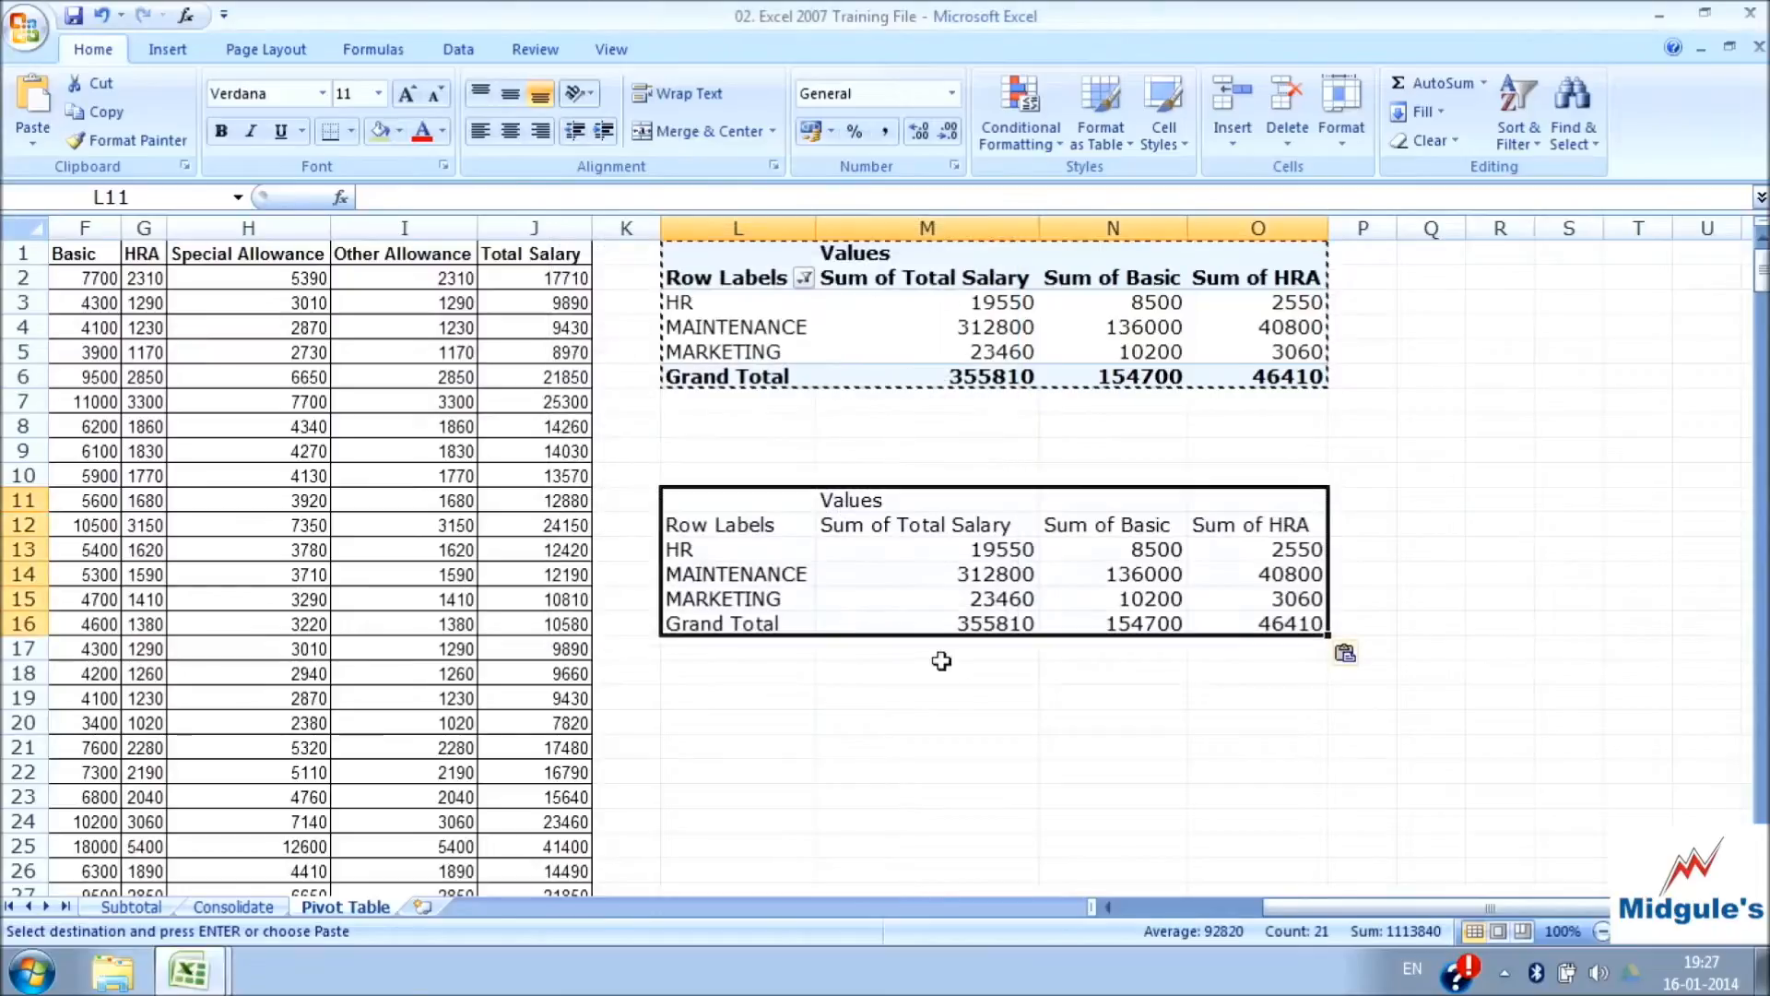
Try a formula in cell M20 that references cell M15 of the values-only copy, and abandon it
click(781, 664)
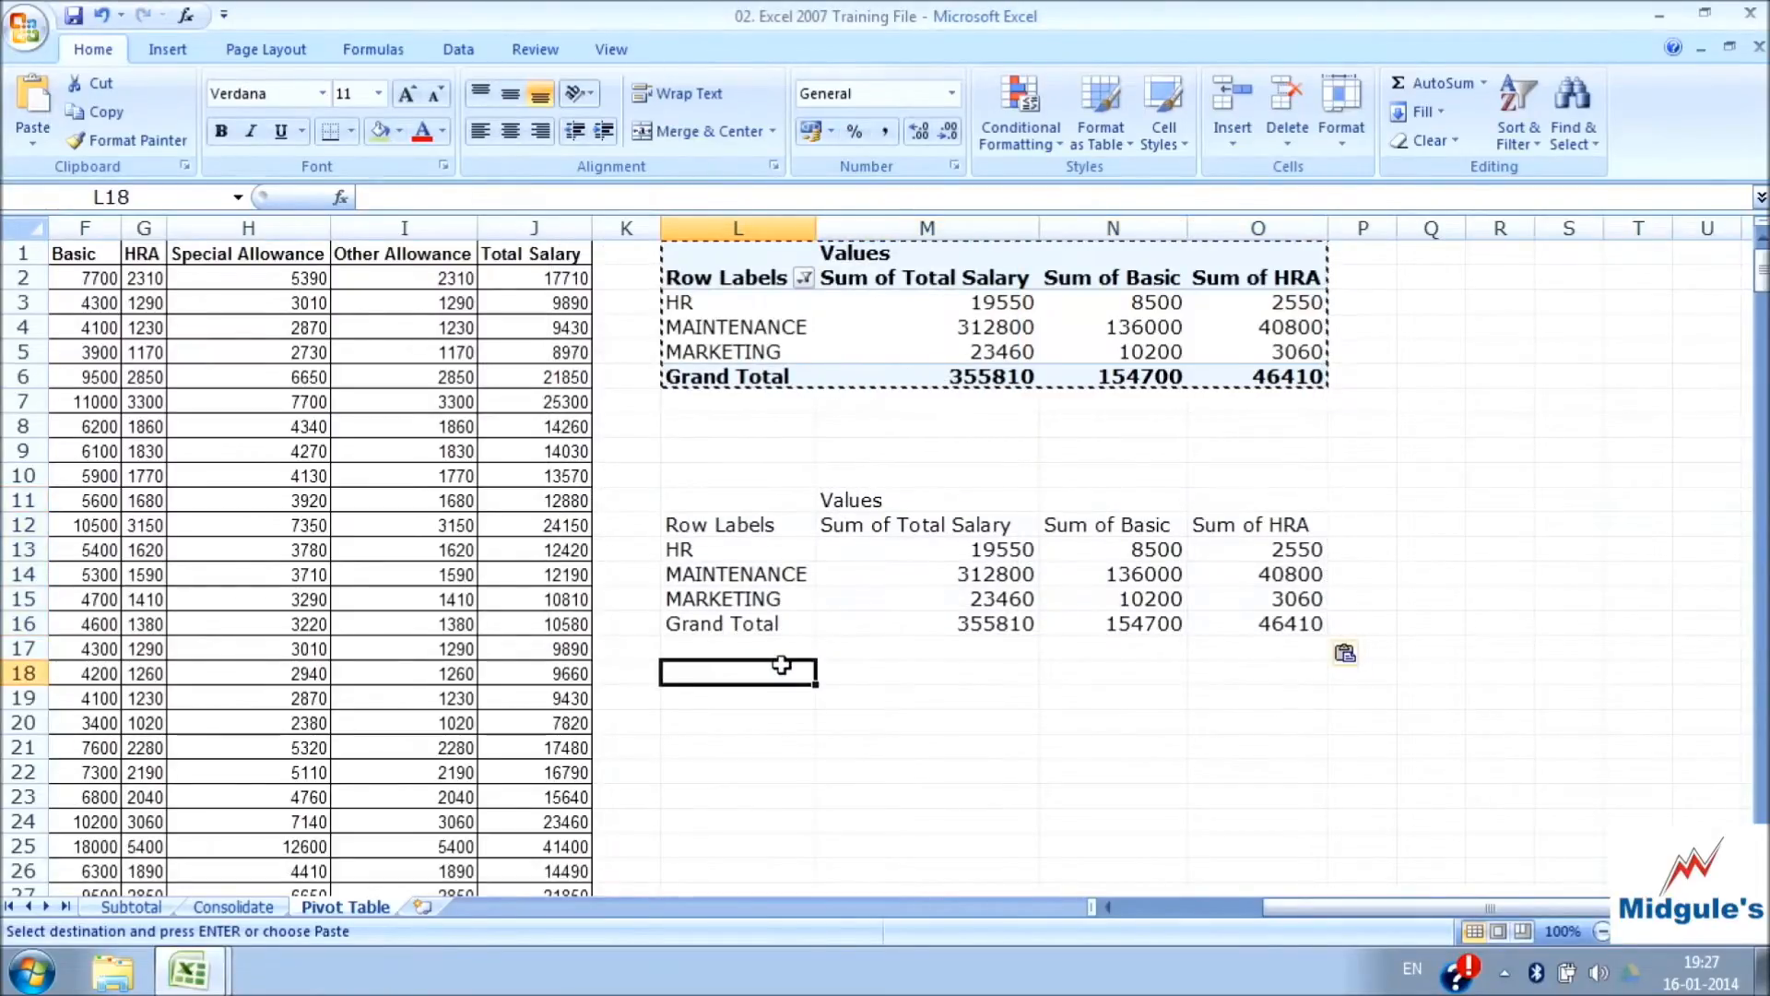
click(977, 573)
click(958, 728)
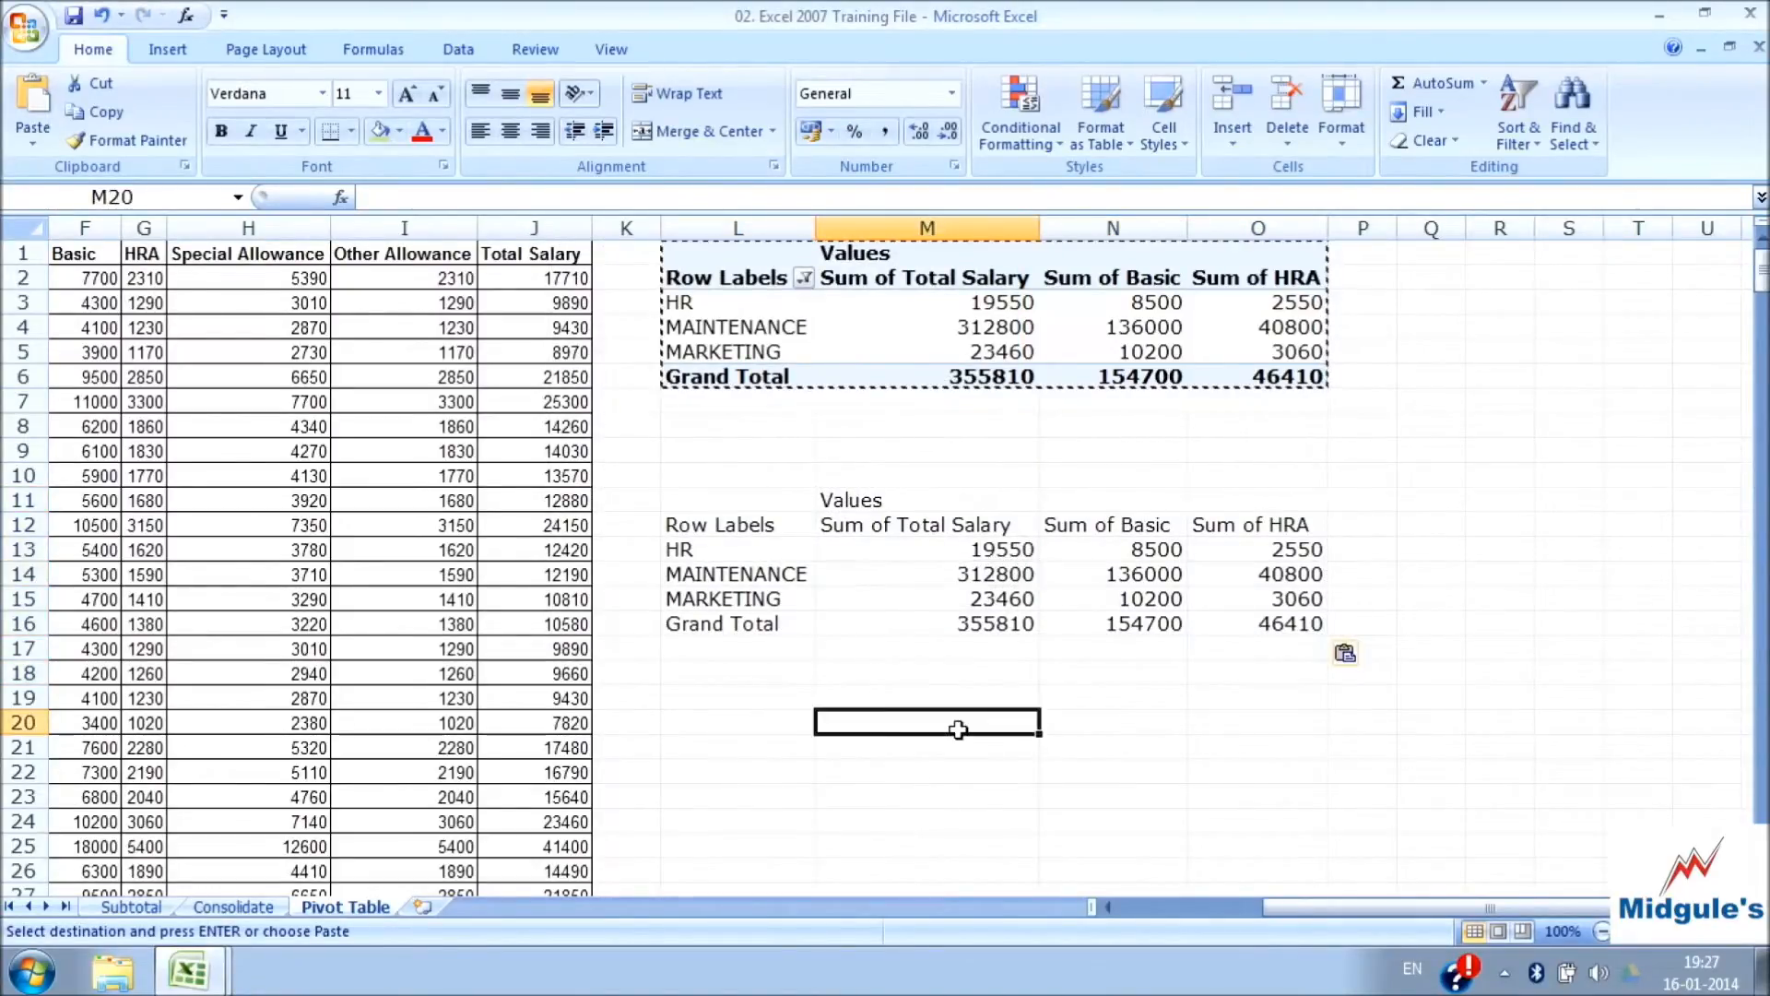
text(=)
key(Up)
key(Up)
key(Up)
key(Up)
key(Up)
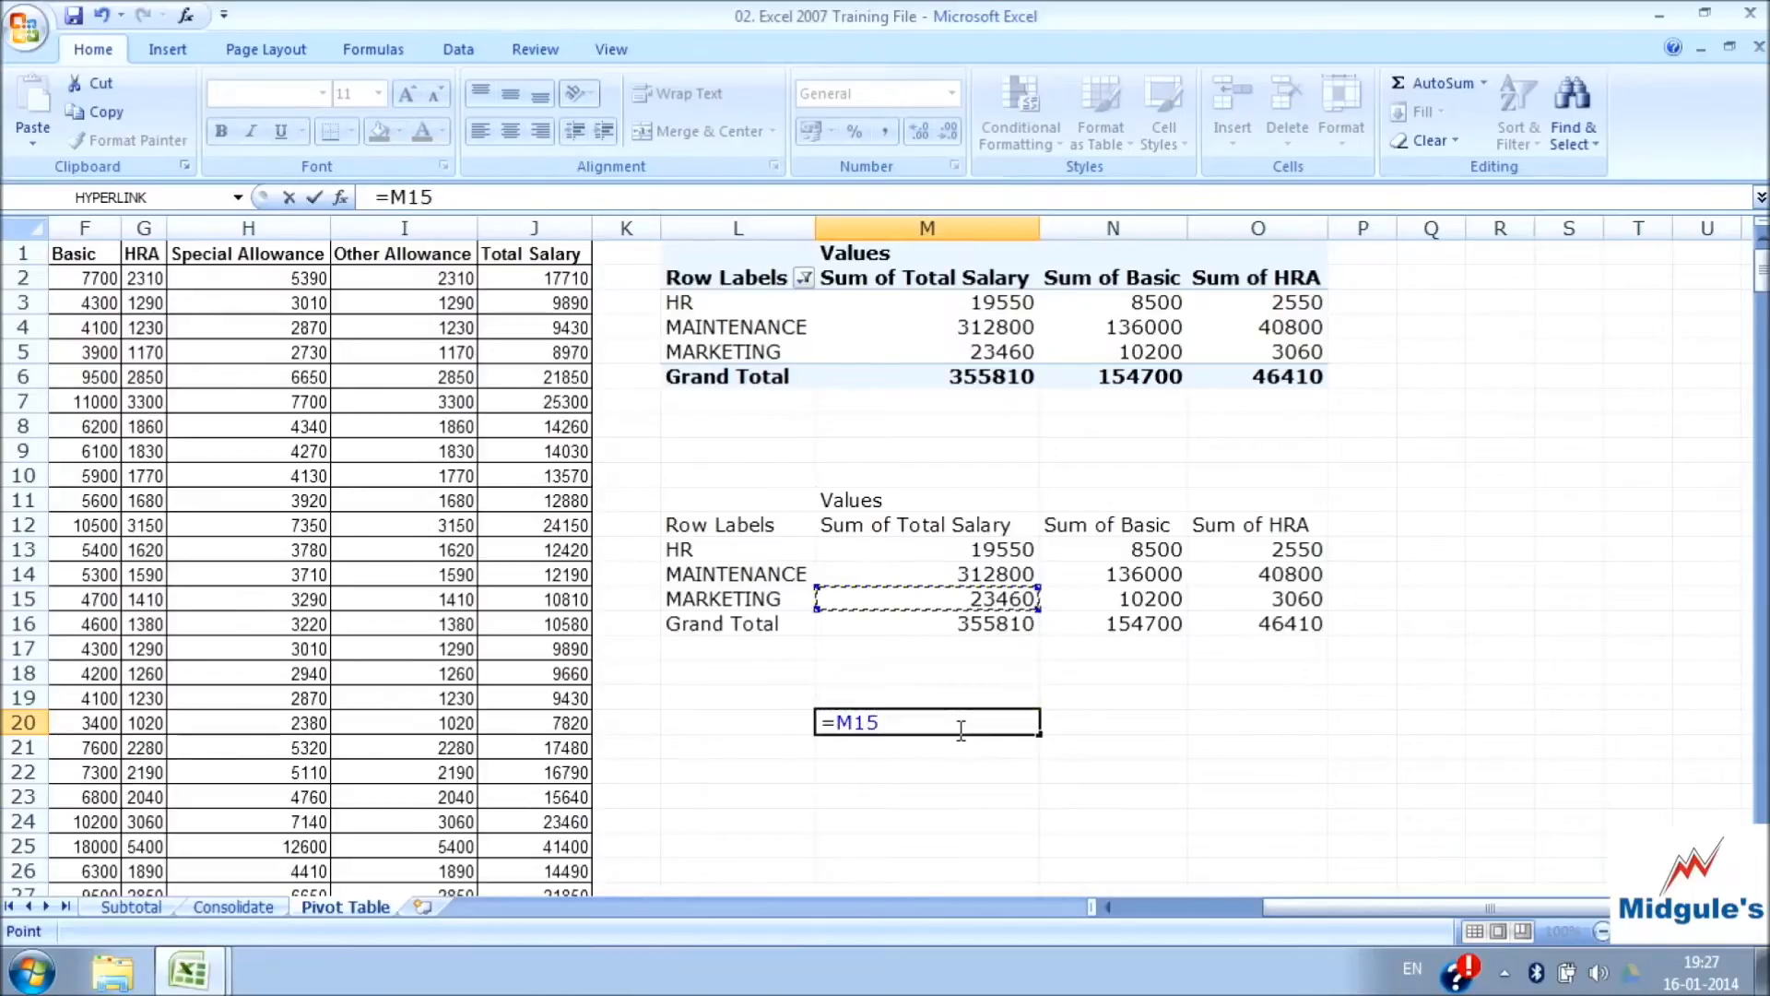
key(Escape)
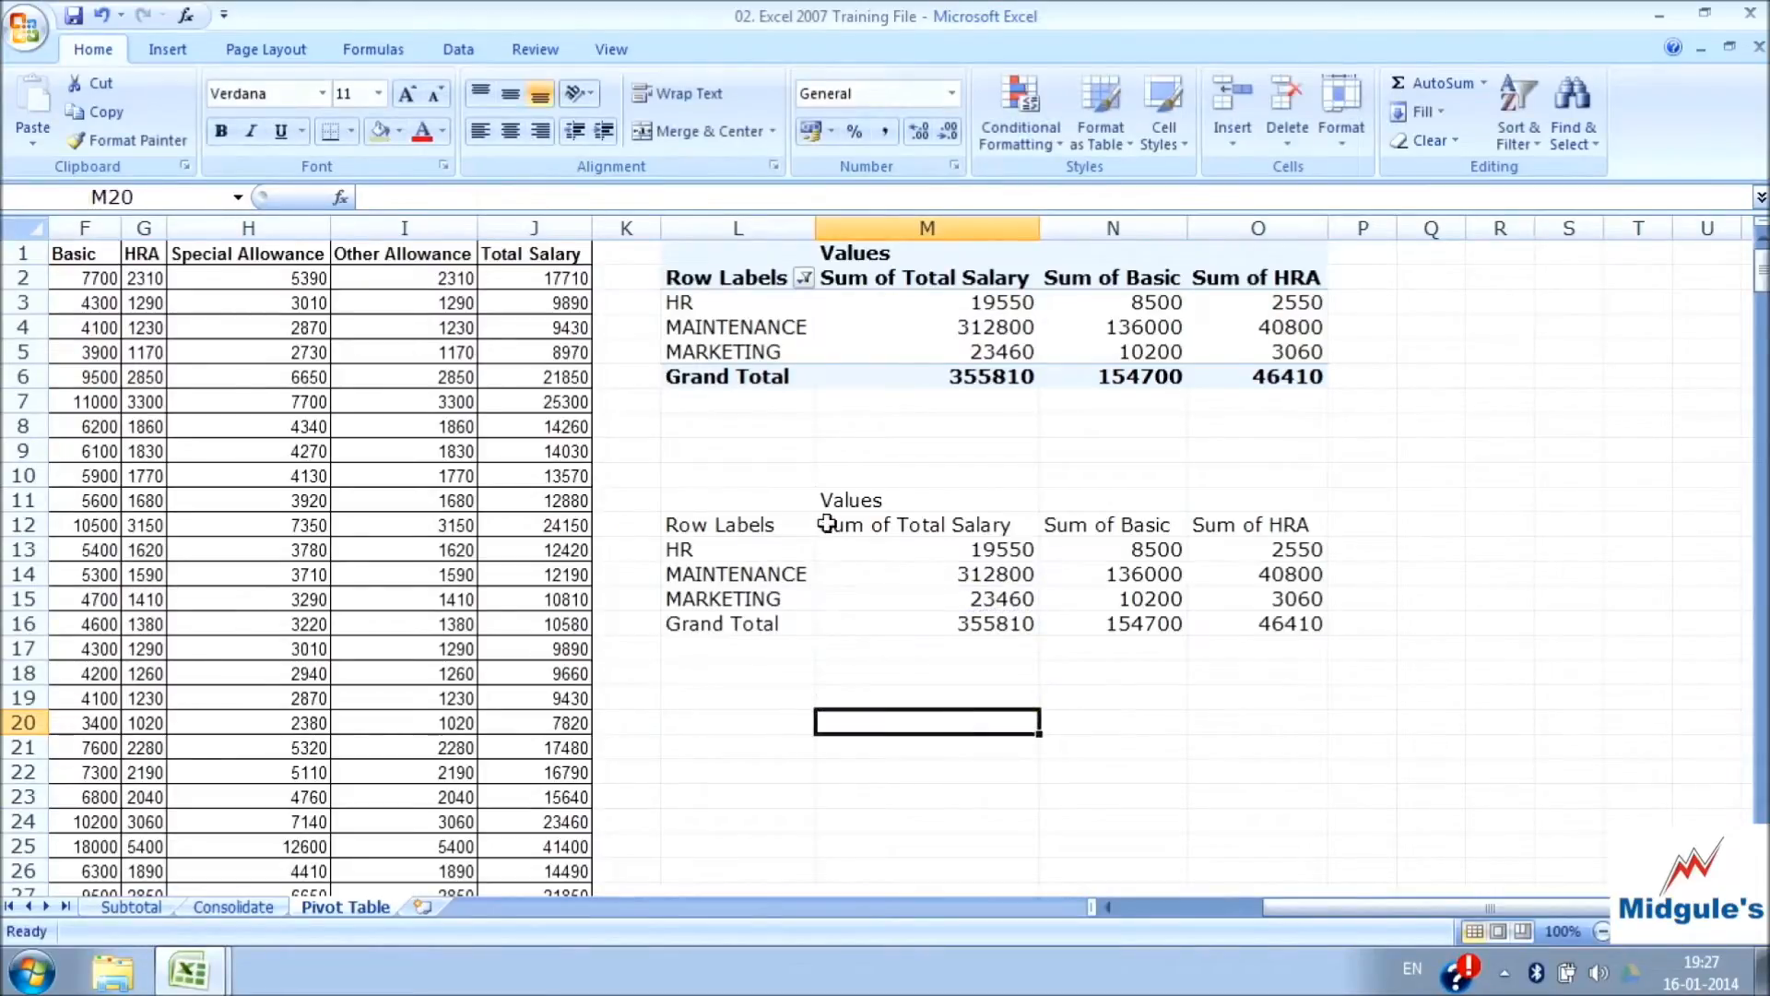
Delete the values-only copy of the PivotTable by clearing range L11:O17
drag(738, 496, 1221, 639)
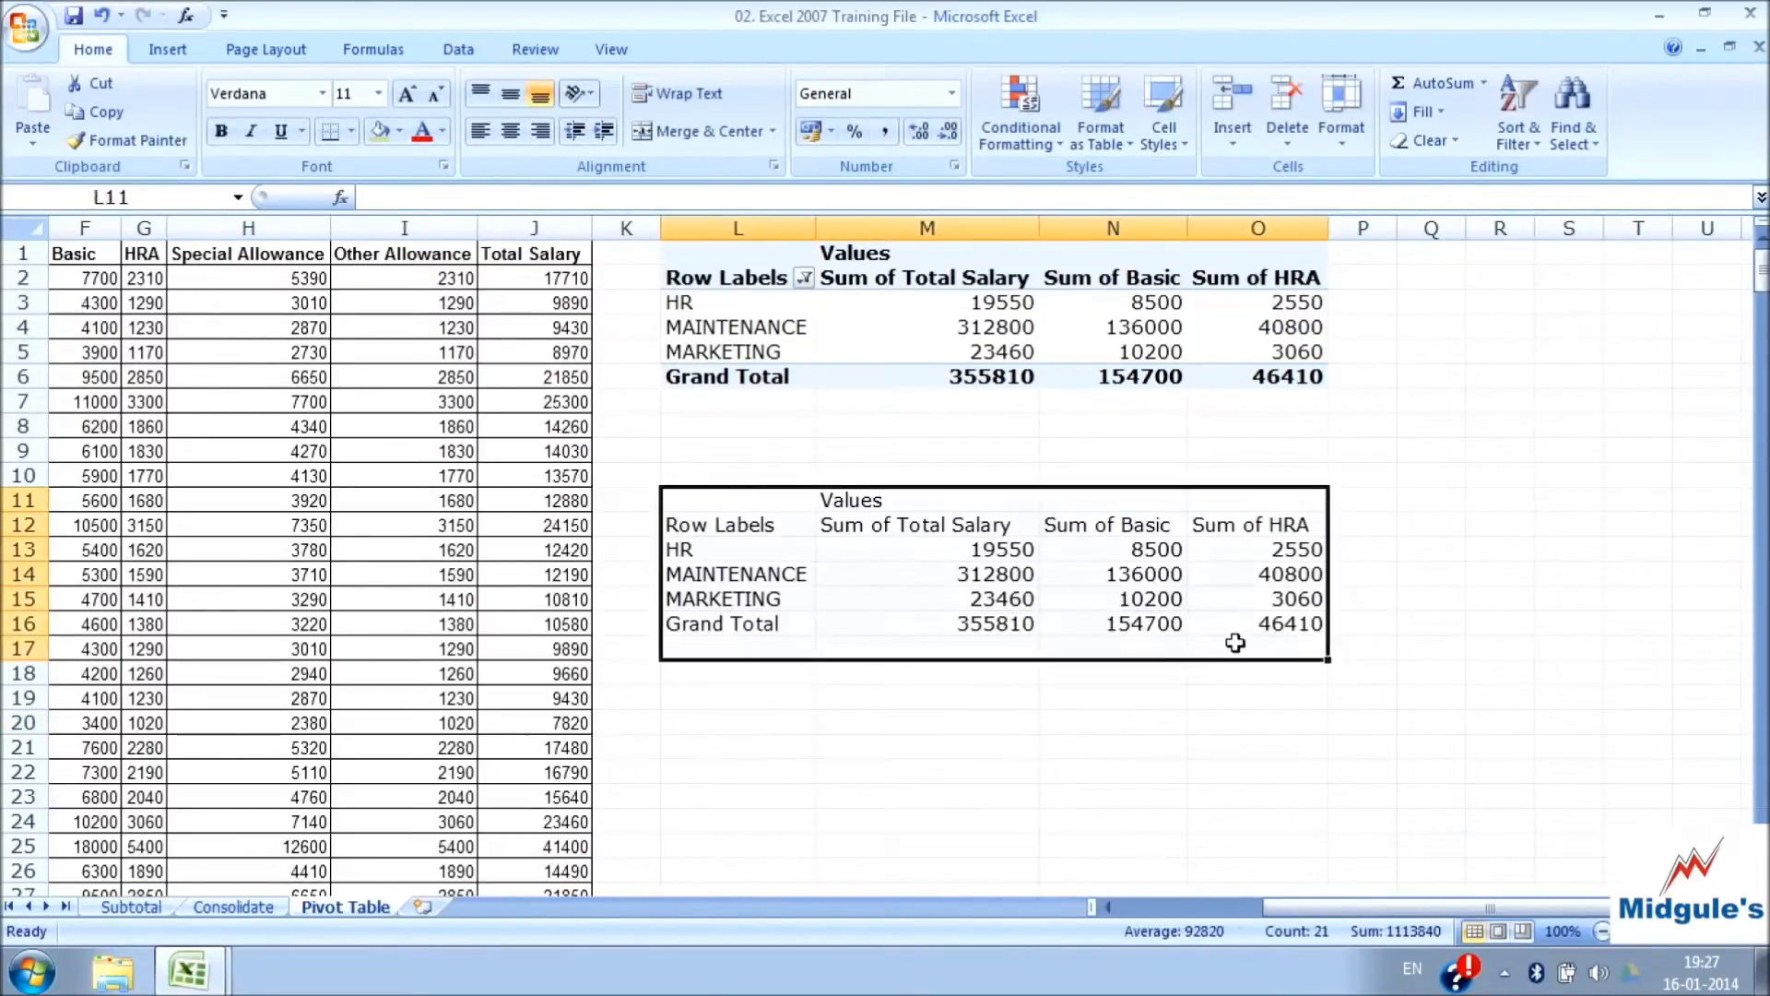
key(Delete)
click(1026, 448)
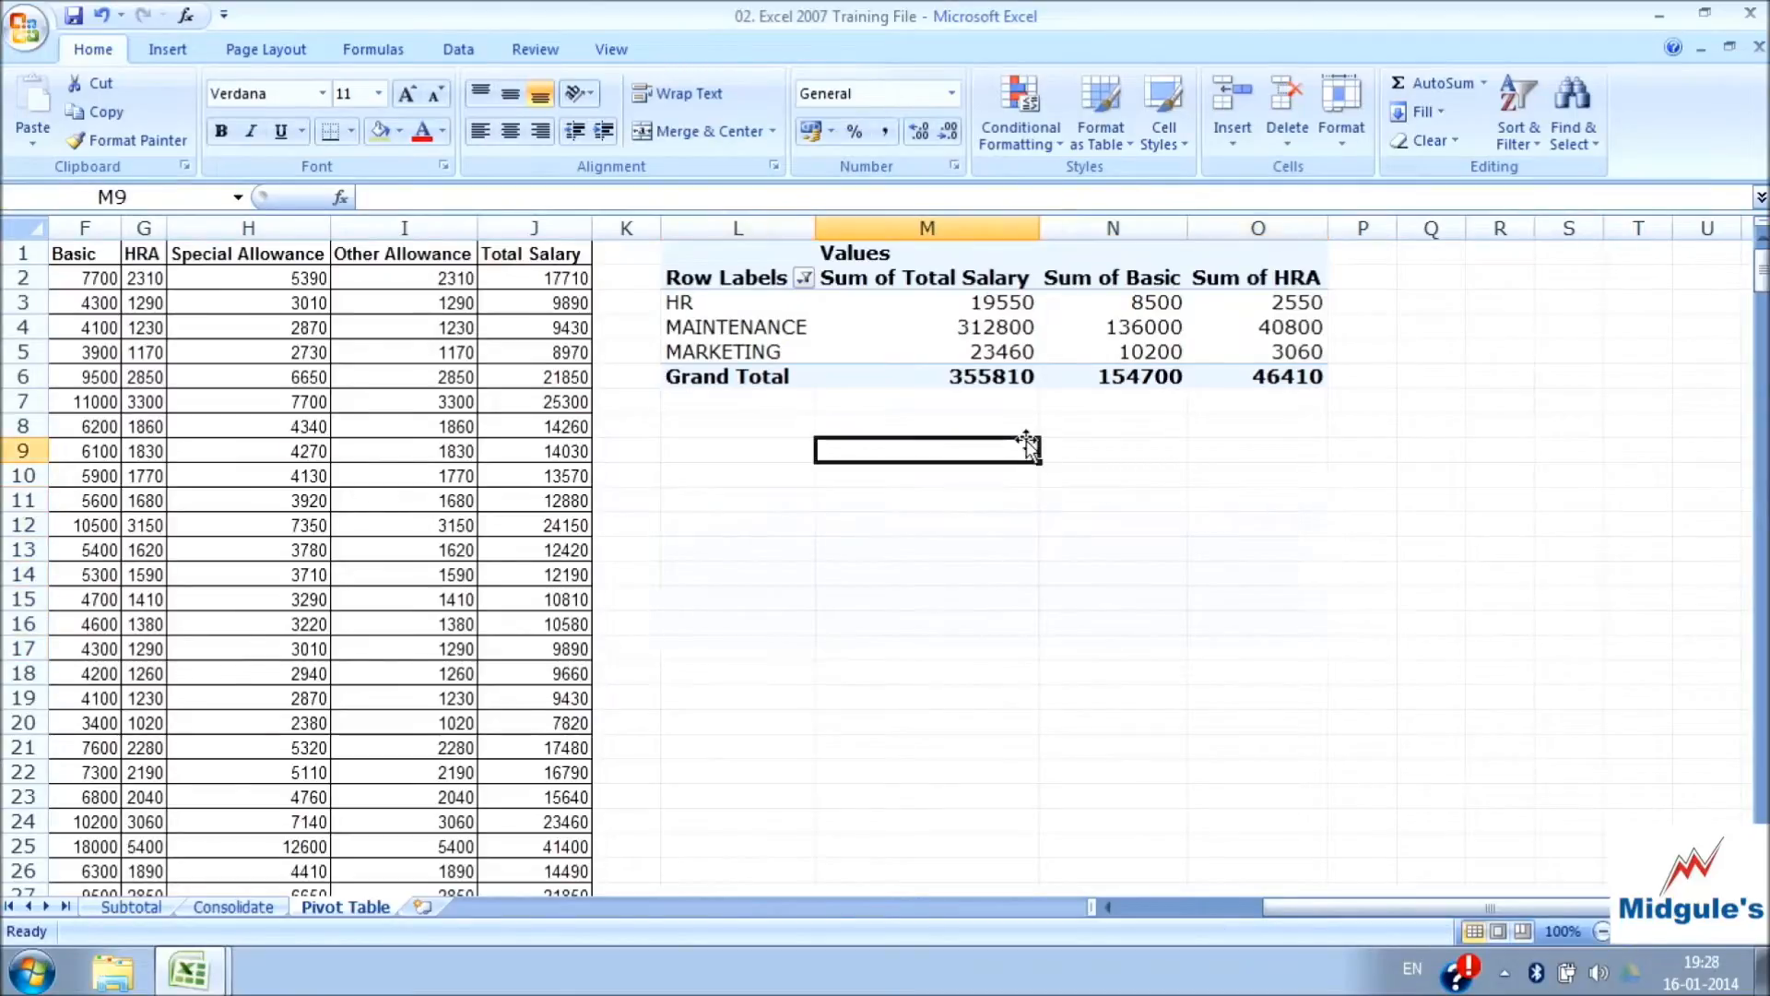
Select a cell inside the PivotTable, hide the PivotTable Field List, and check that it stays hidden when other PivotTable cells are selected
click(804, 279)
click(913, 336)
click(916, 332)
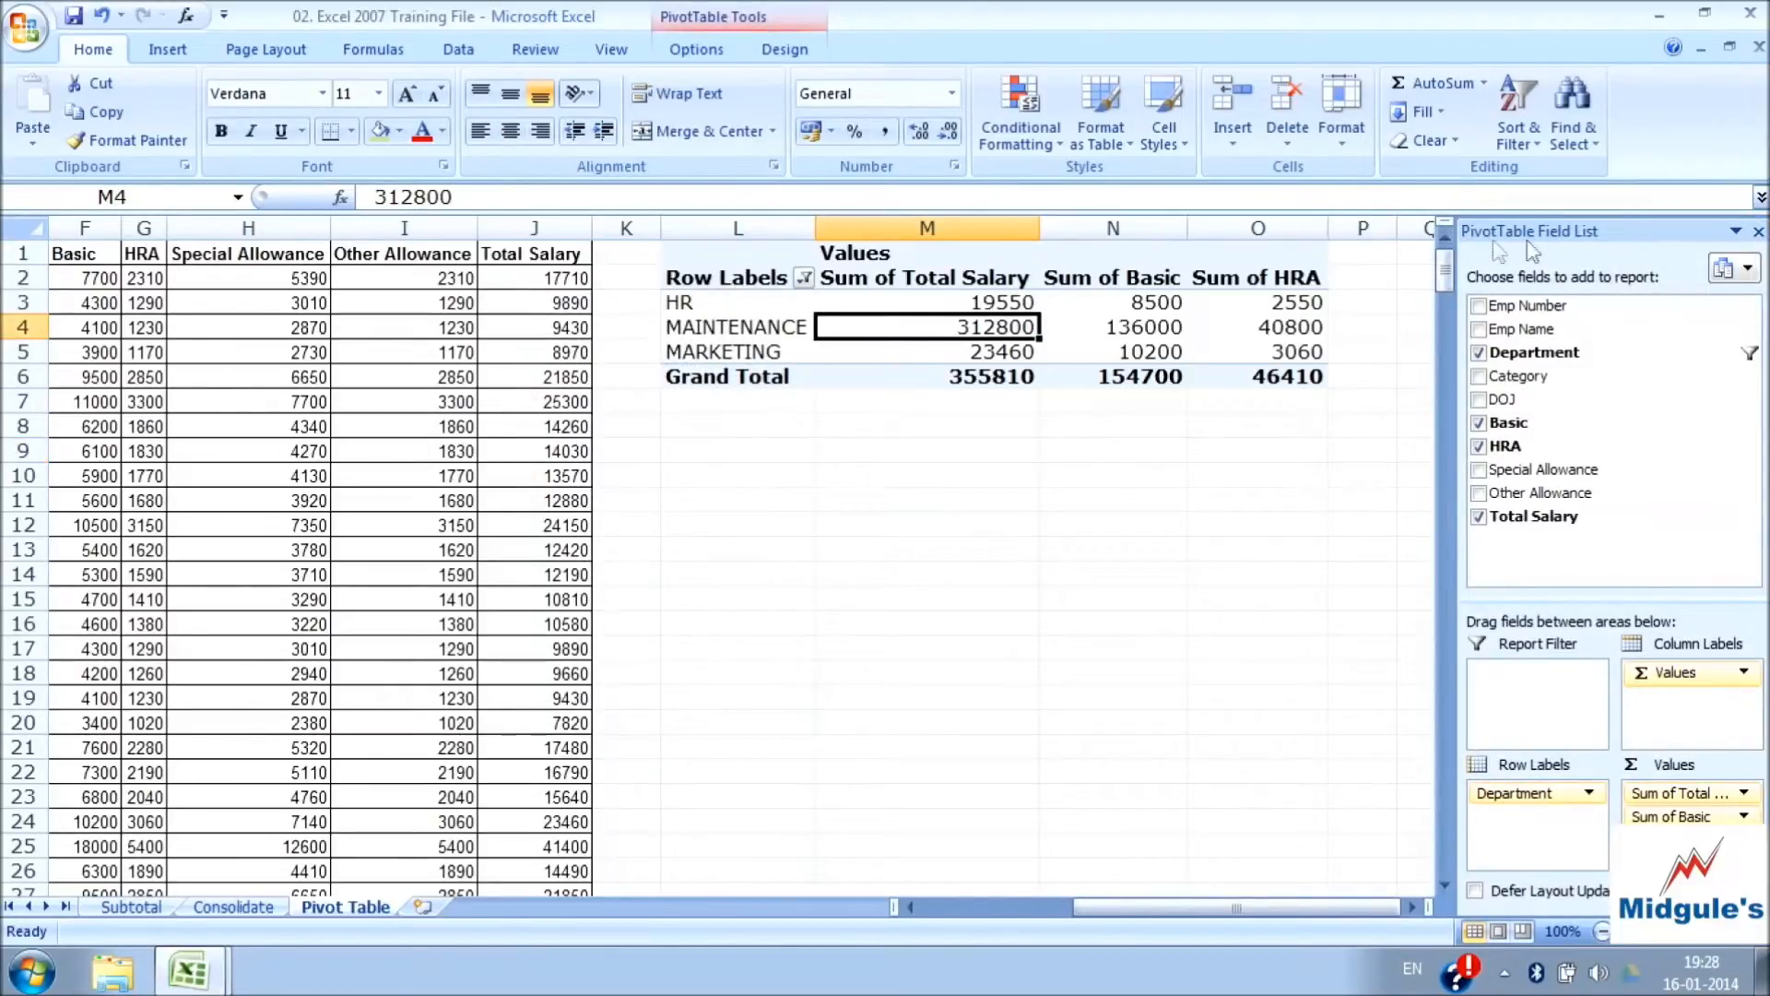
click(1758, 232)
click(1084, 333)
click(925, 370)
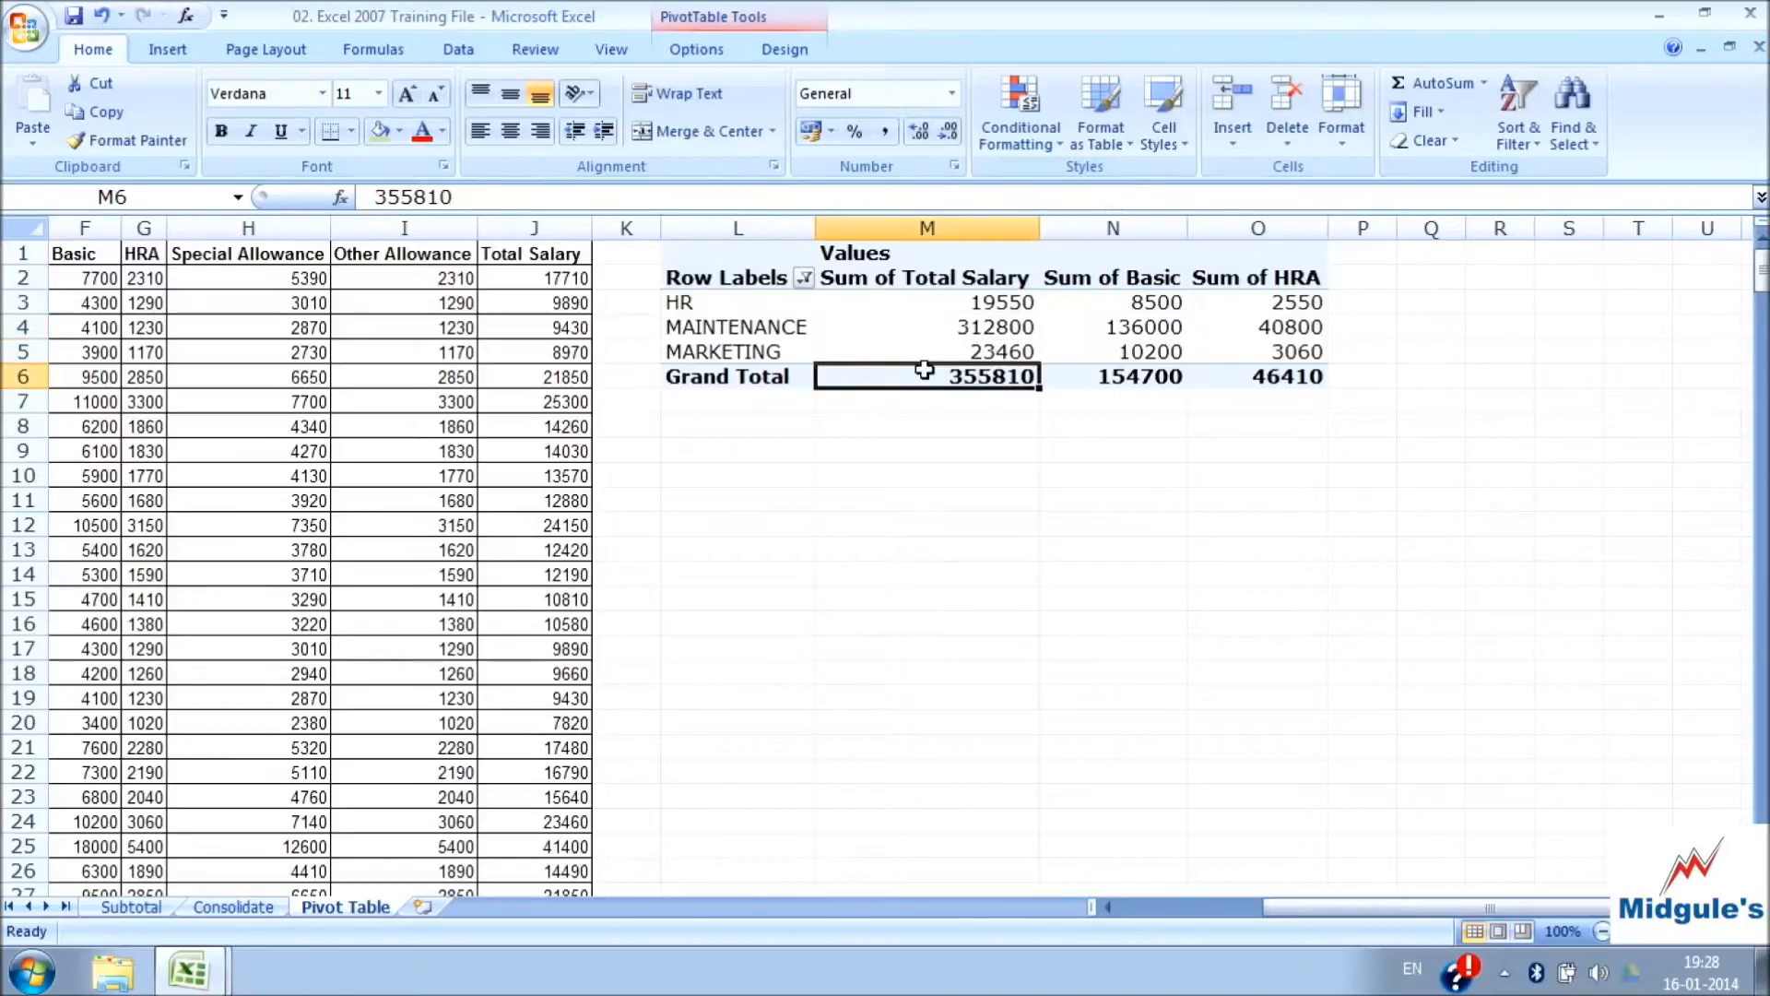
click(858, 332)
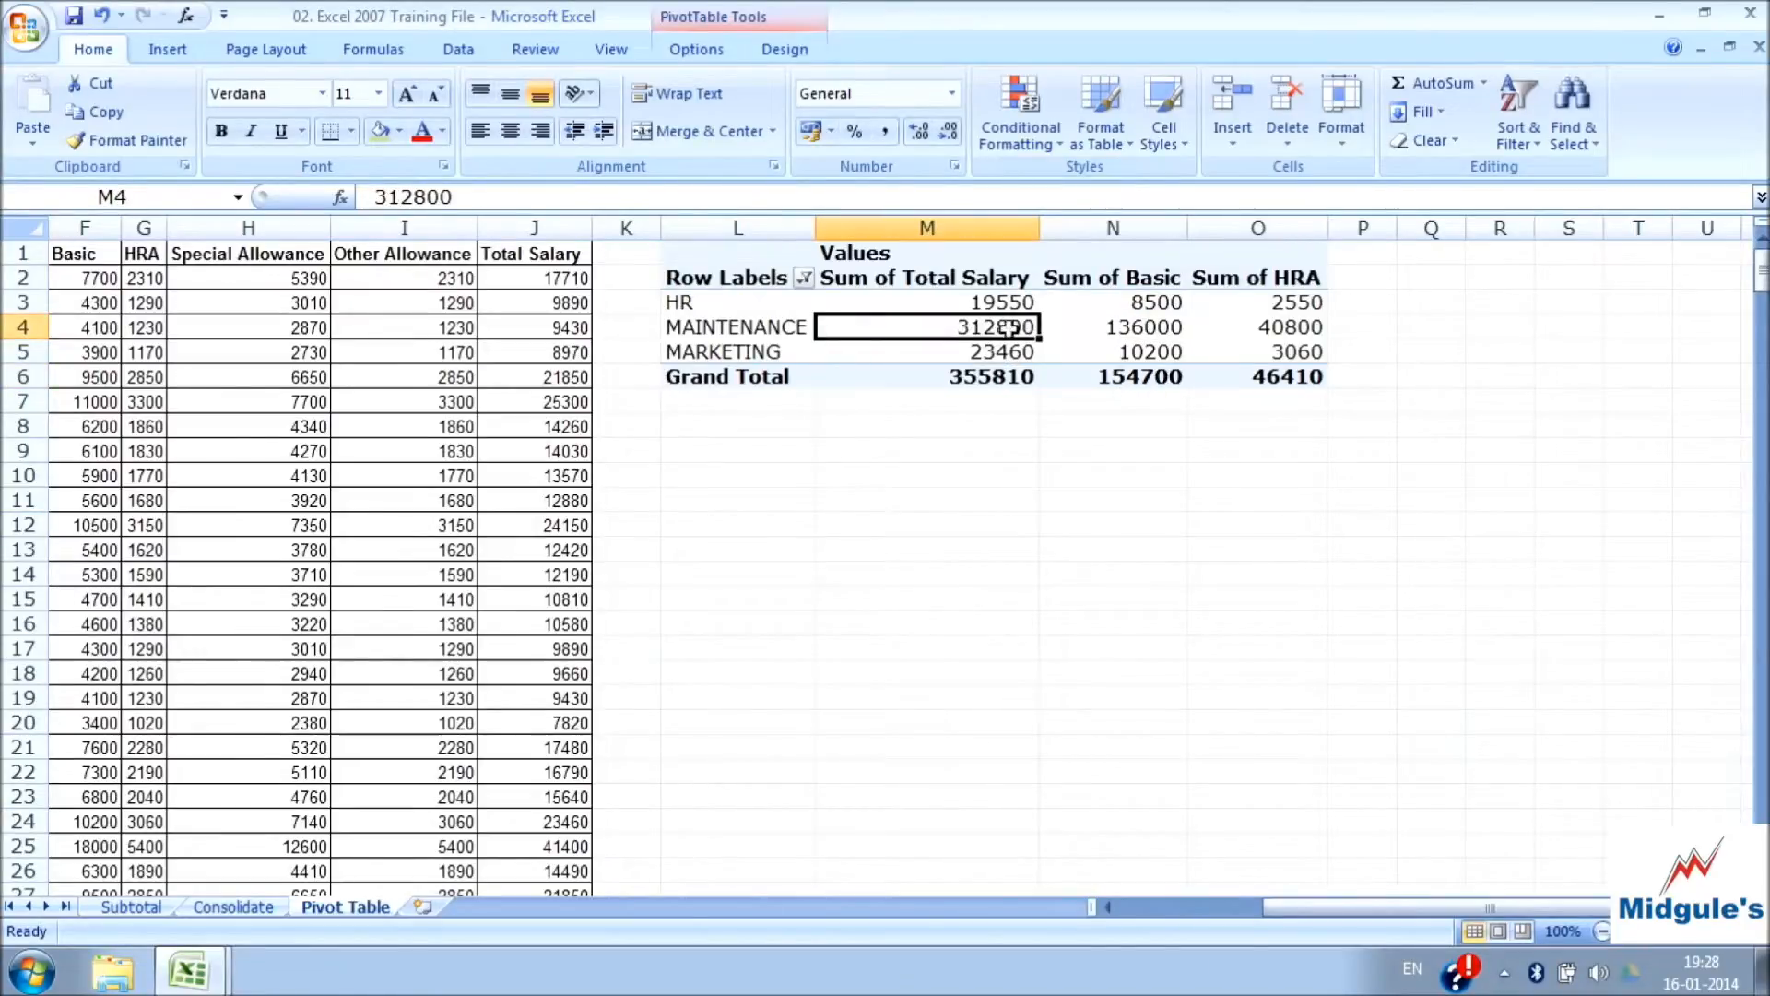
click(1151, 305)
click(980, 314)
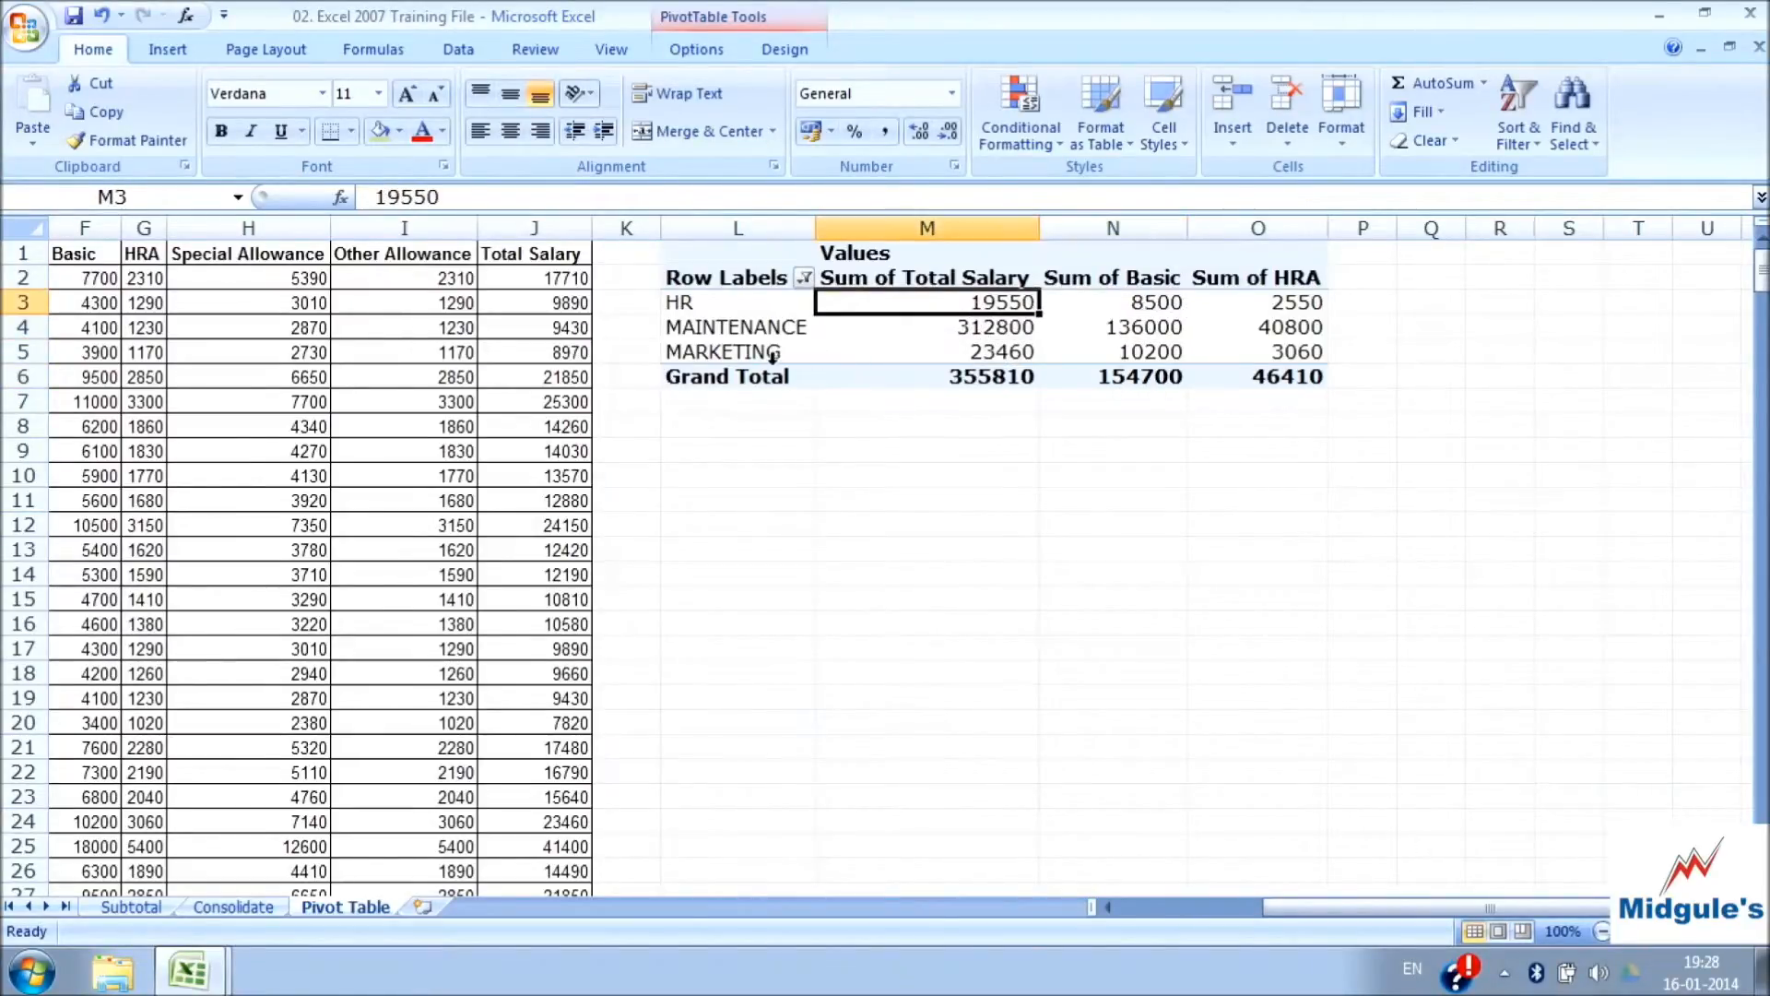
click(768, 376)
click(957, 377)
click(997, 329)
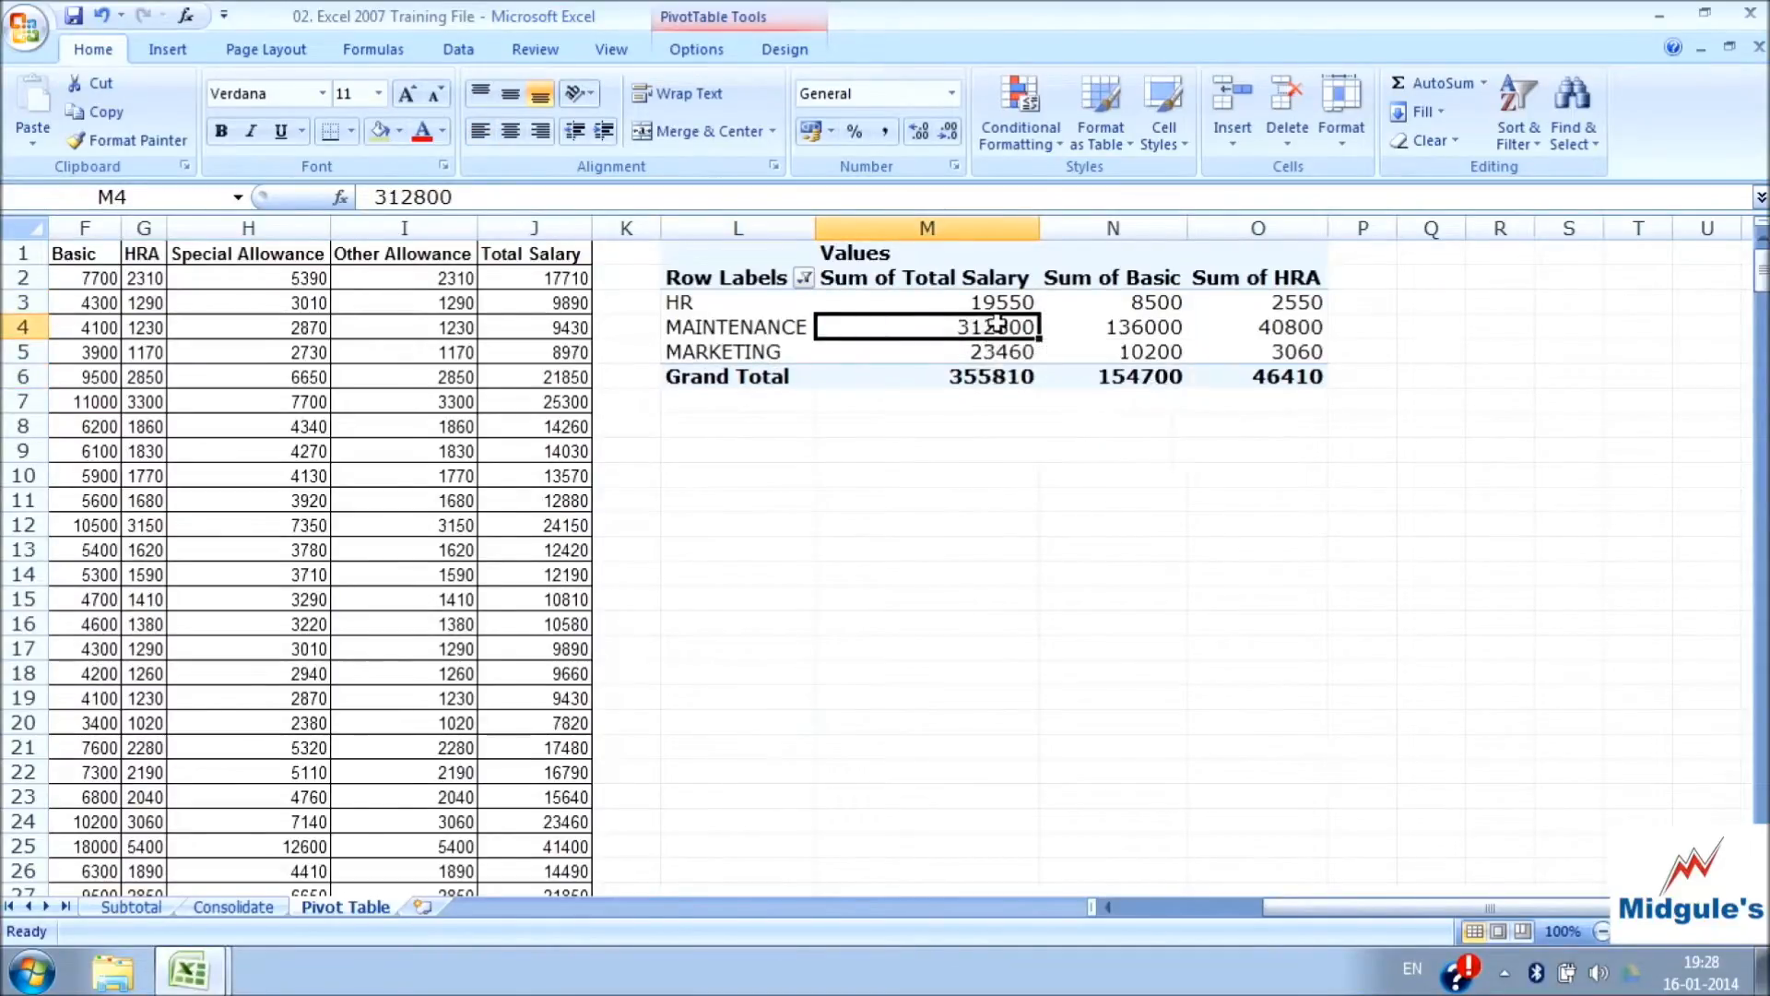
Show the PivotTable Field List again and remove the HRA and Basic fields from the report
right_click(1002, 330)
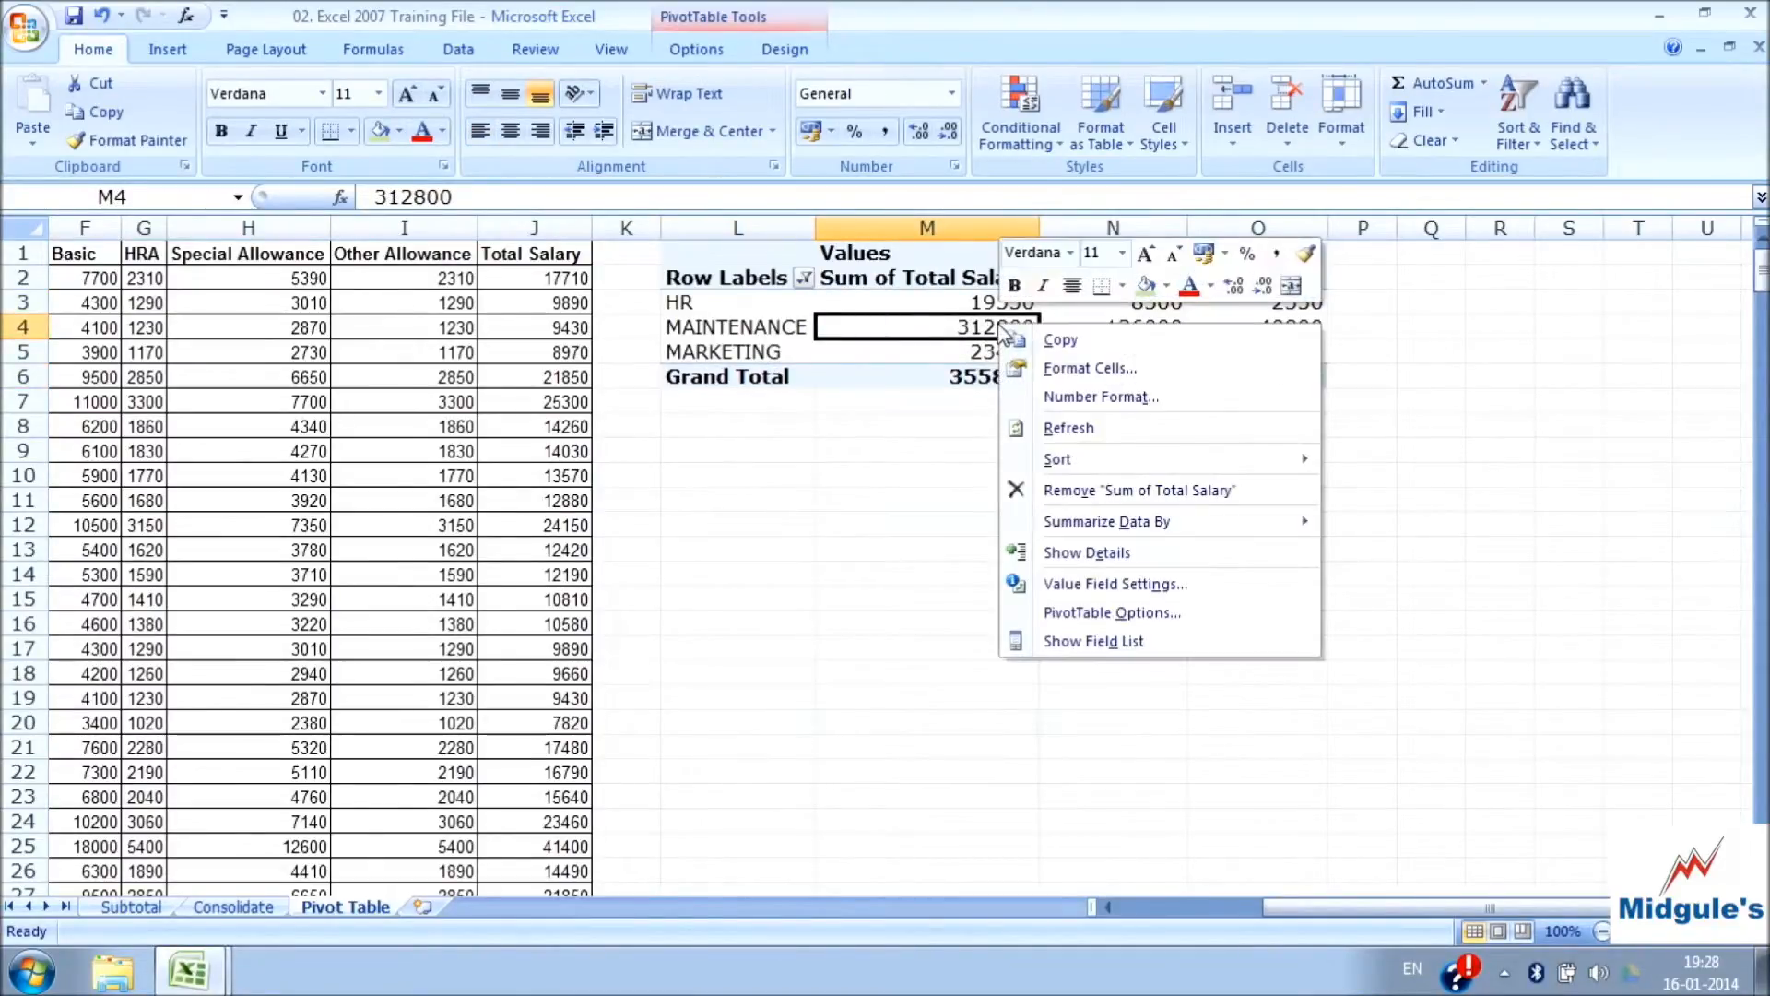
click(1080, 641)
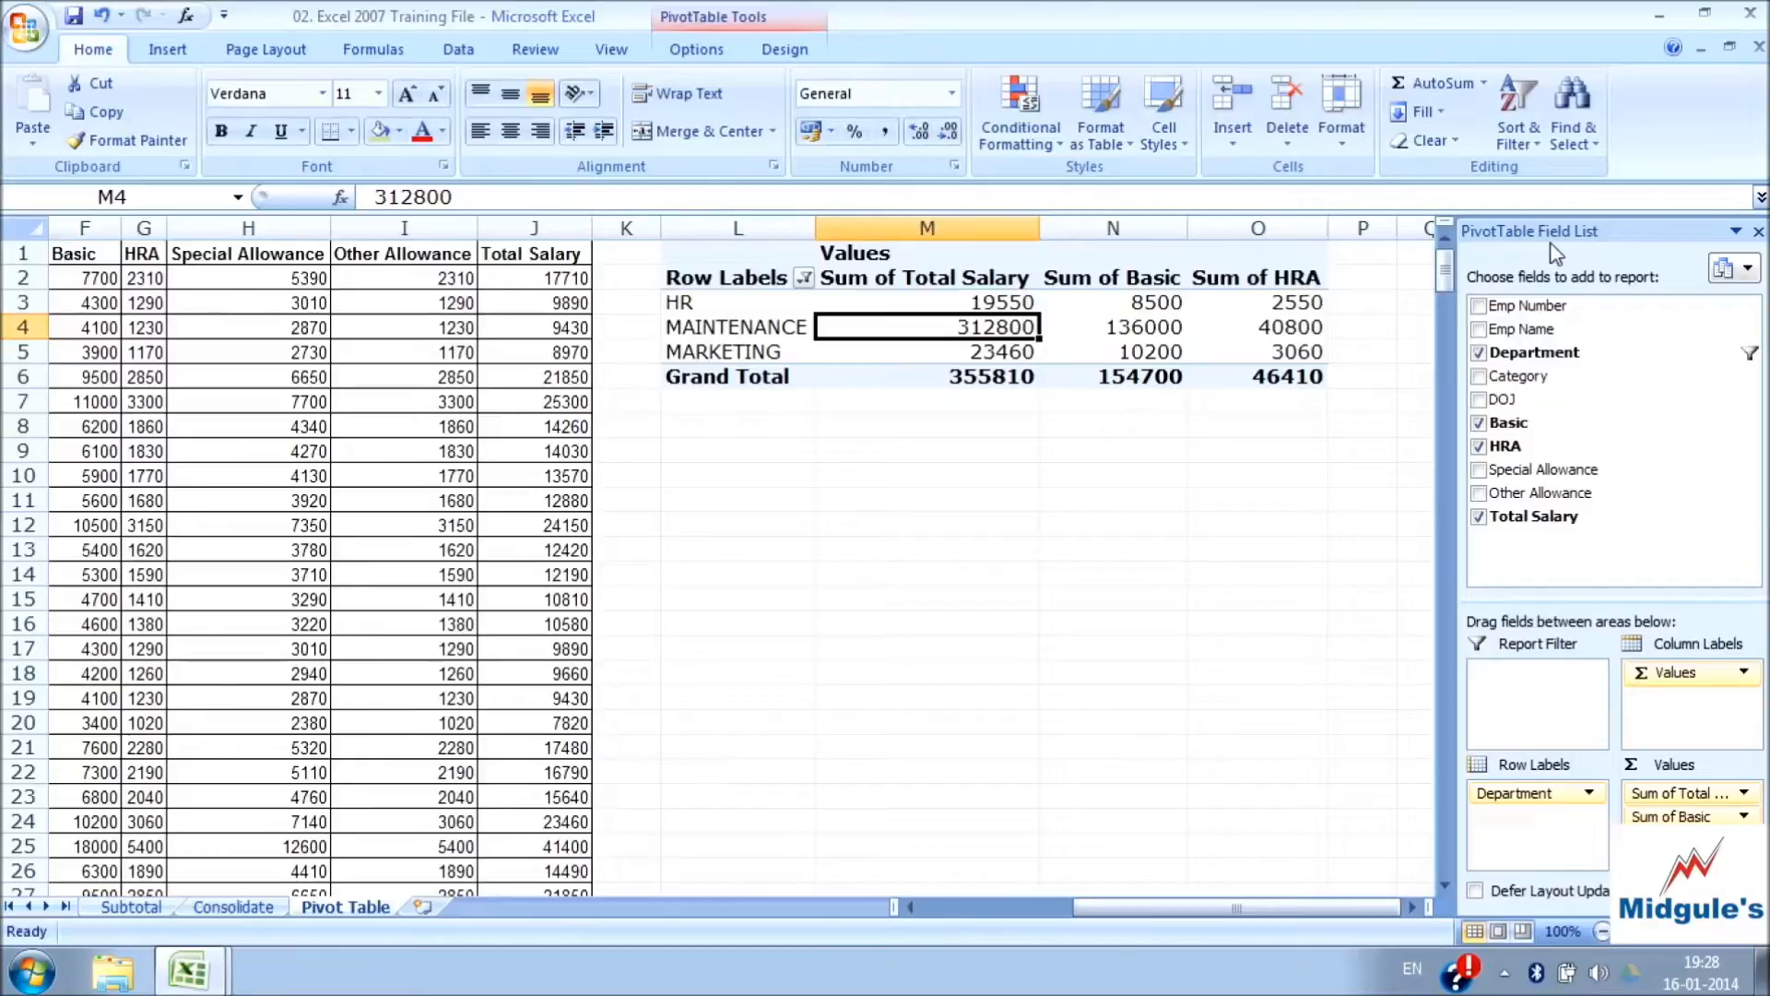
click(1480, 447)
click(1480, 425)
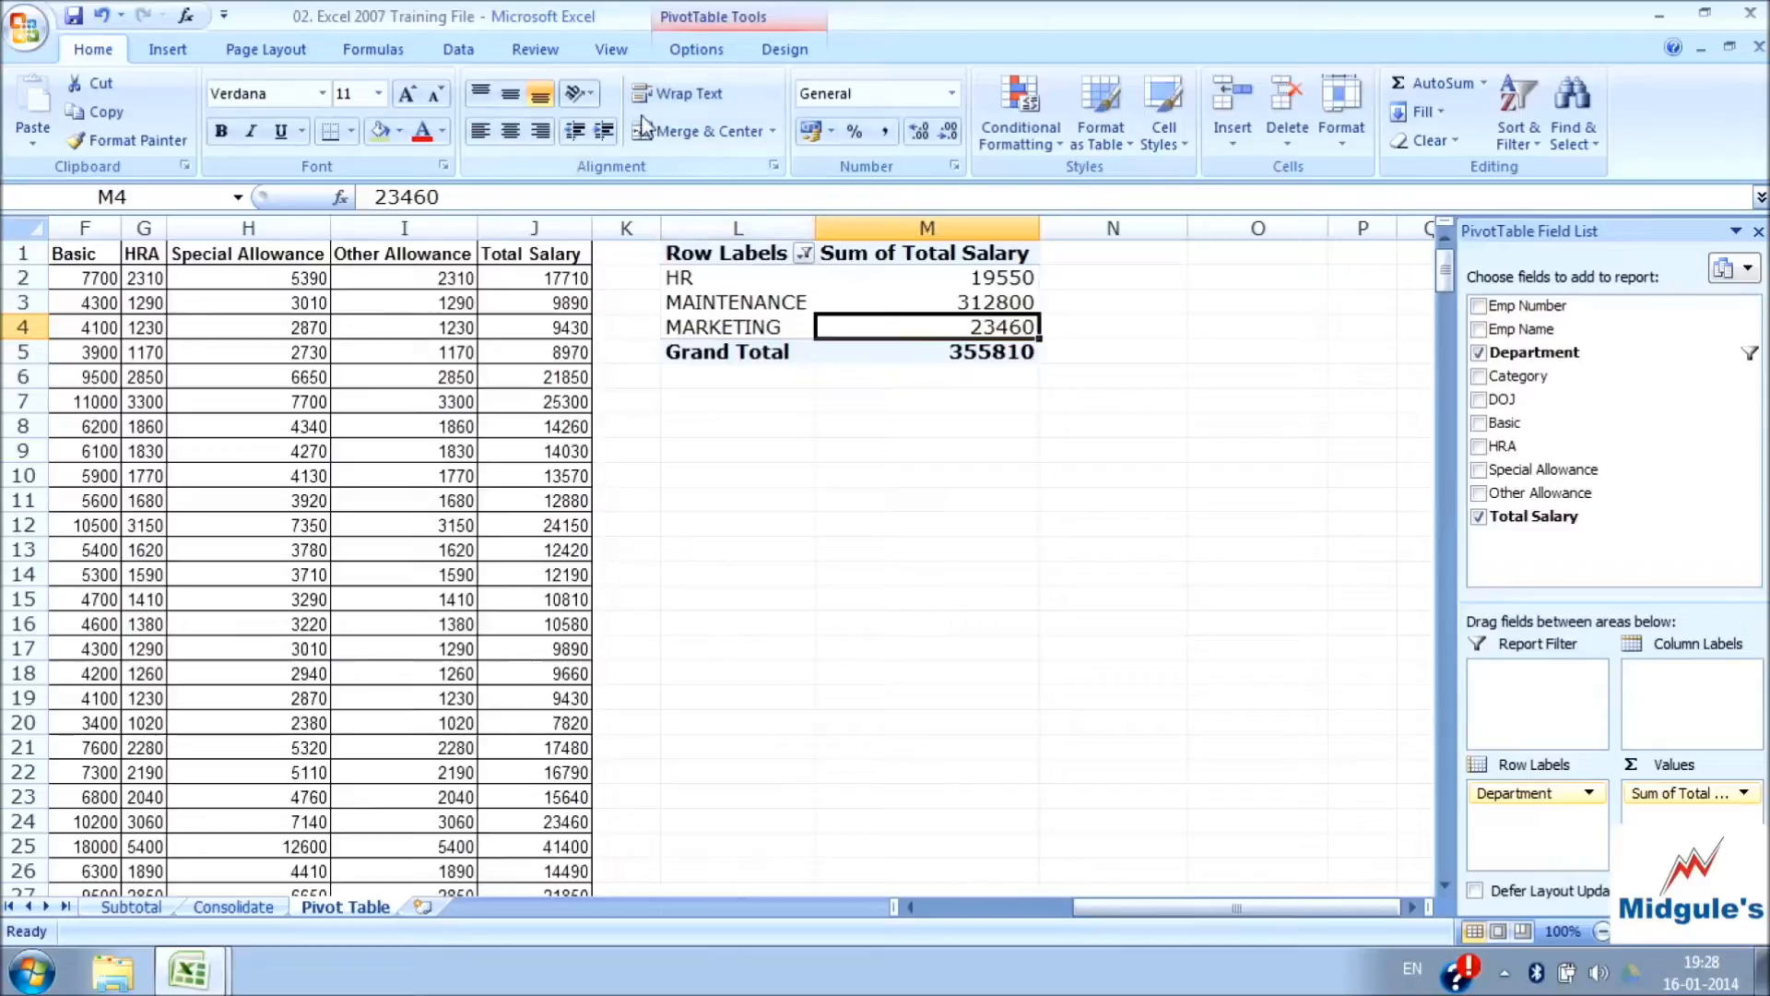
Sort the departments by Sum of Total Salary, trying descending order as well and keeping smallest to largest
click(719, 23)
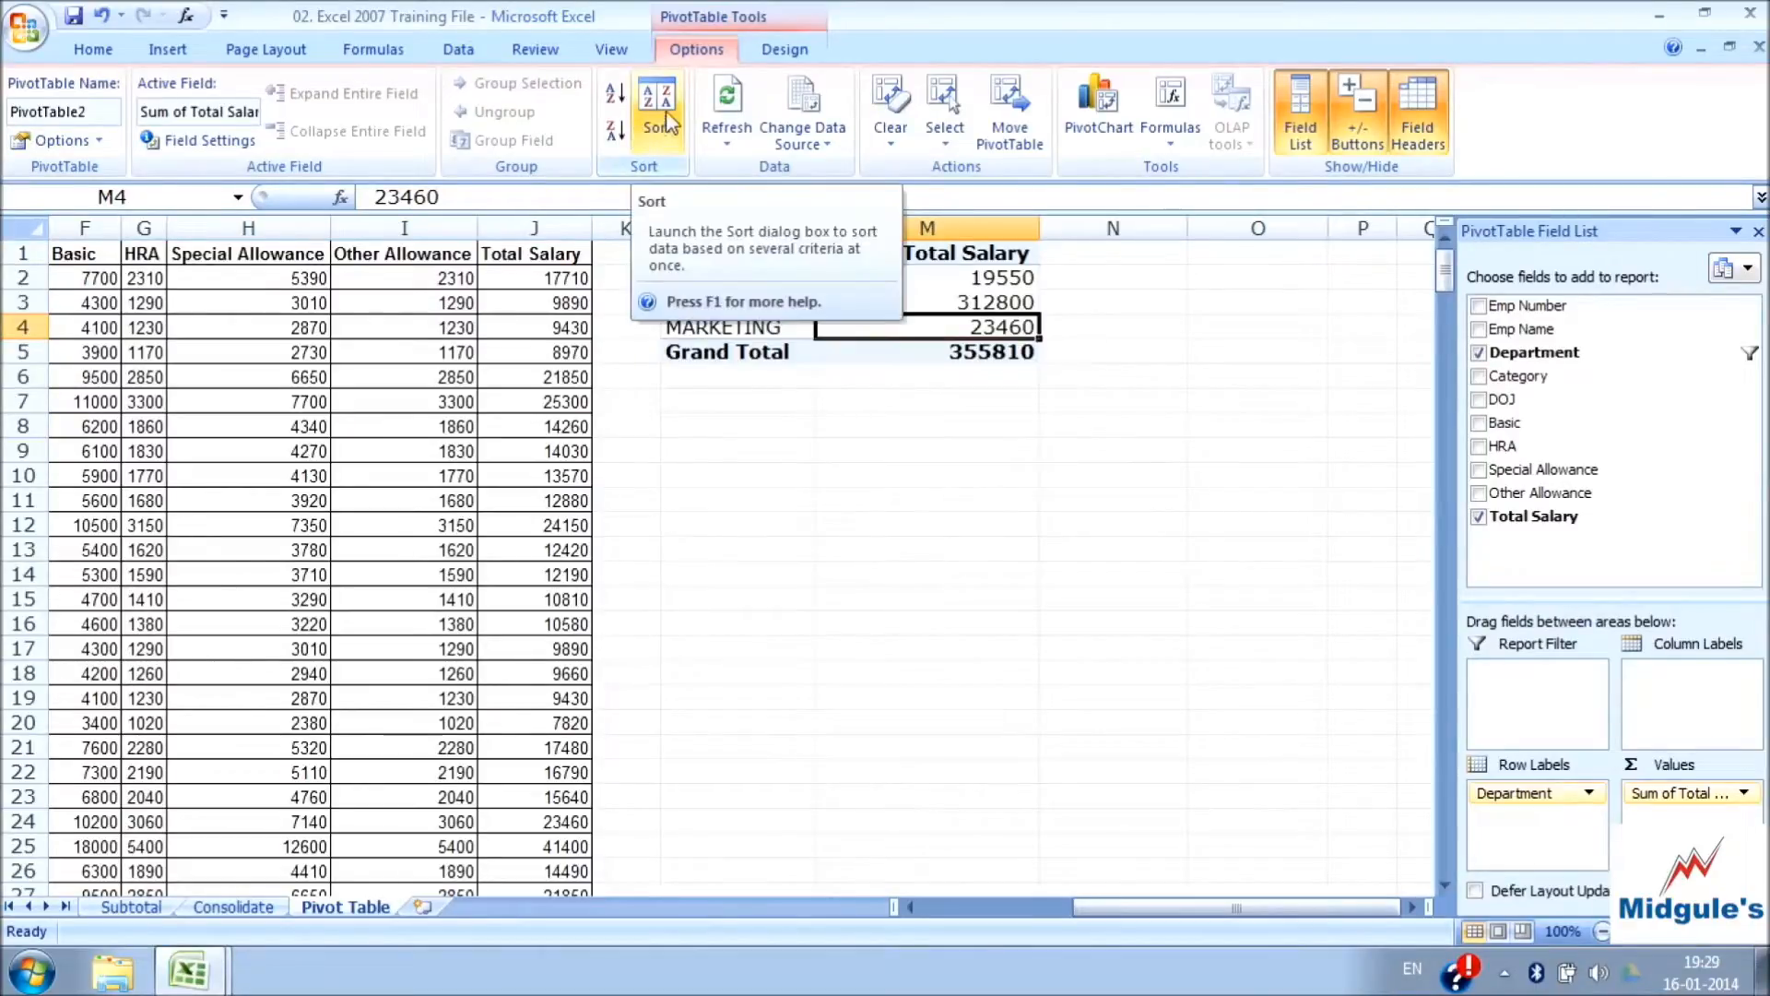
click(731, 452)
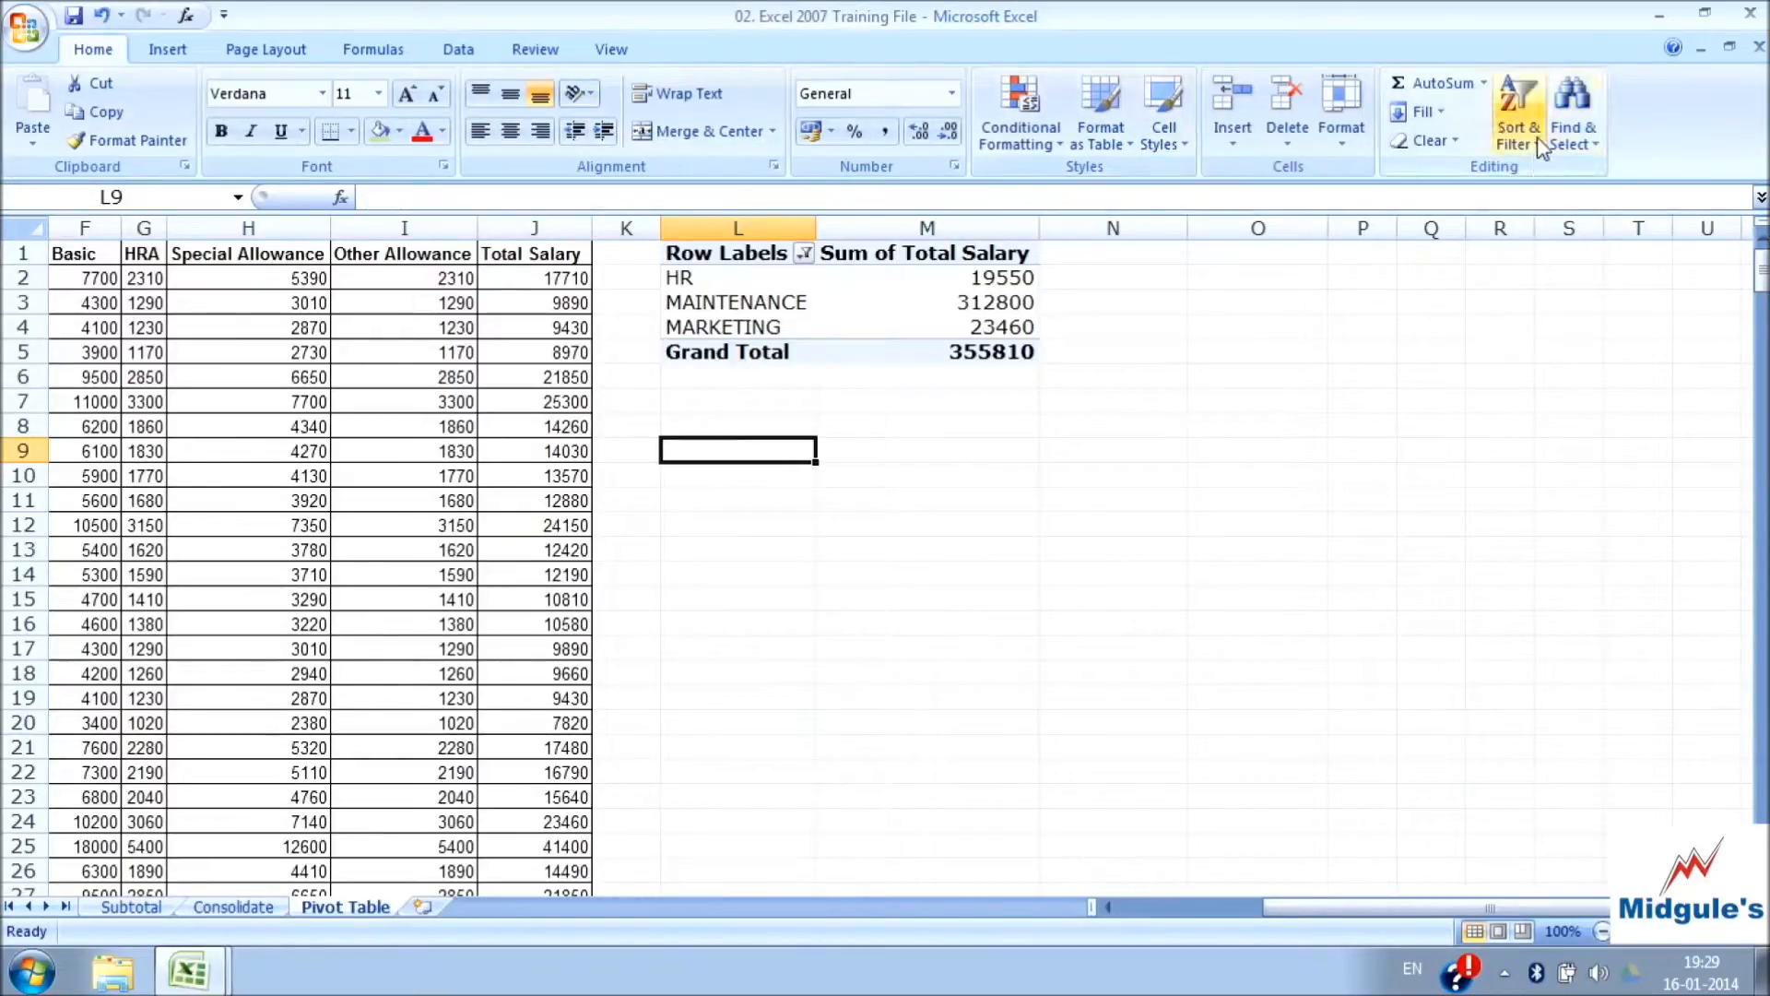
click(799, 300)
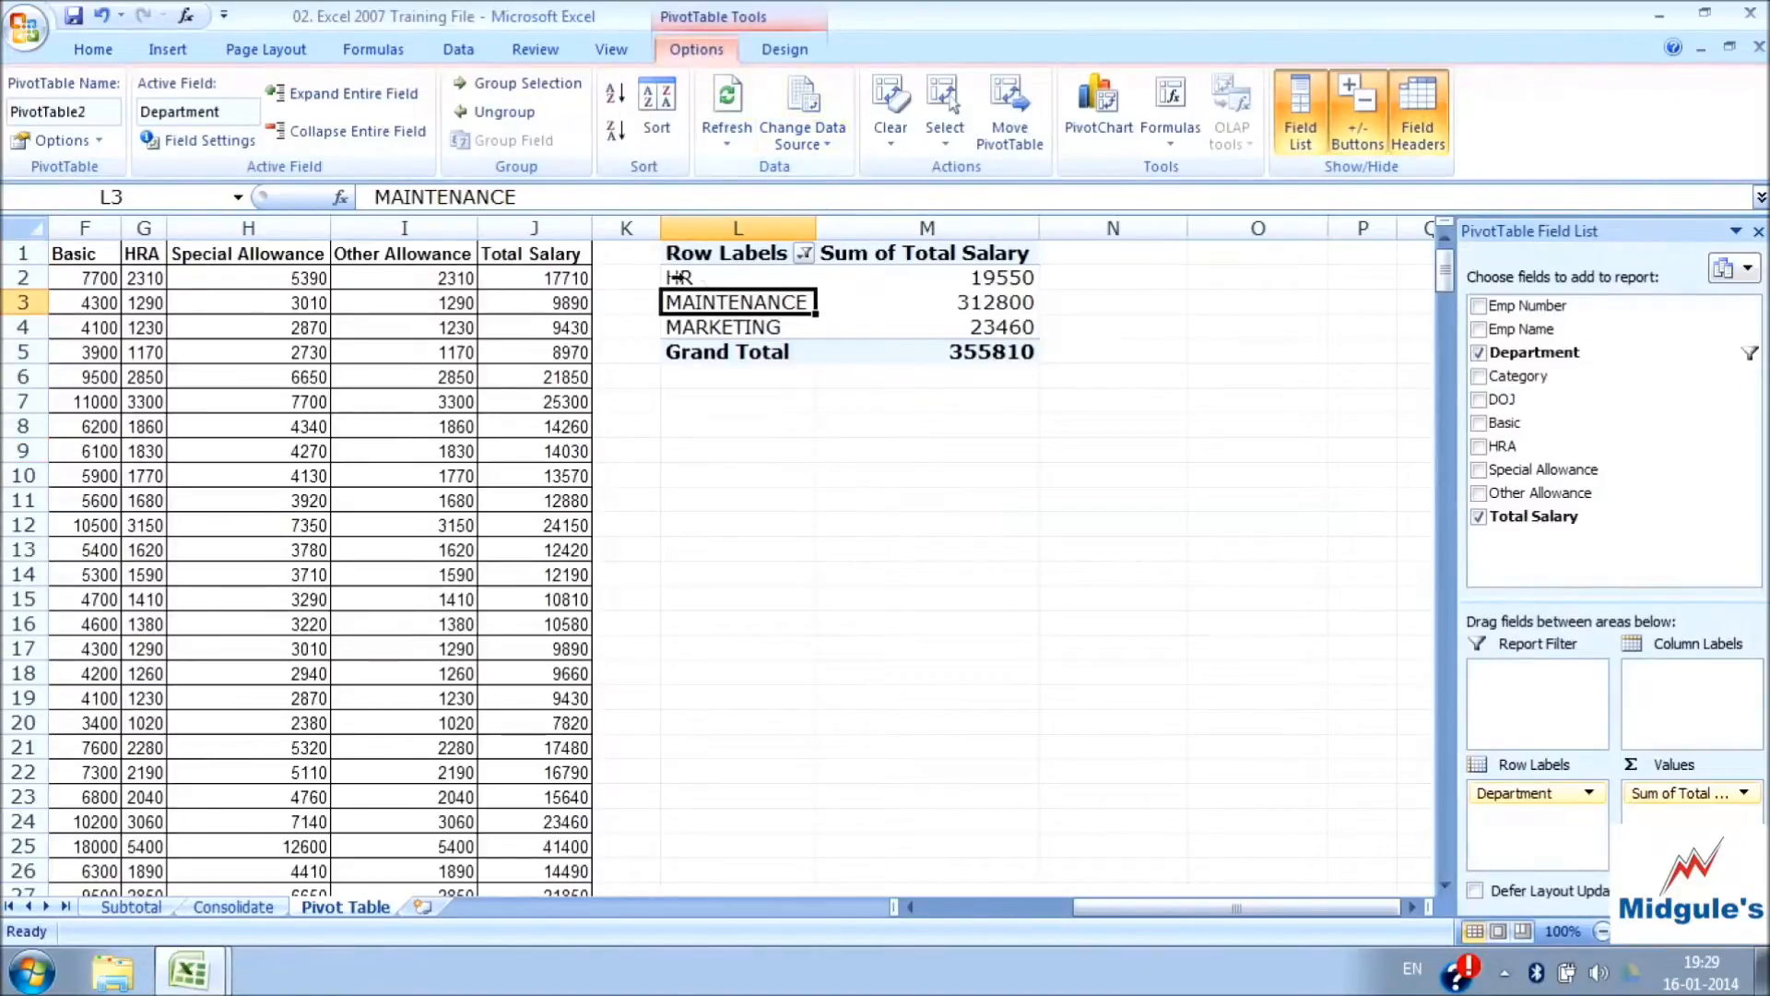
click(844, 301)
drag(732, 256, 866, 348)
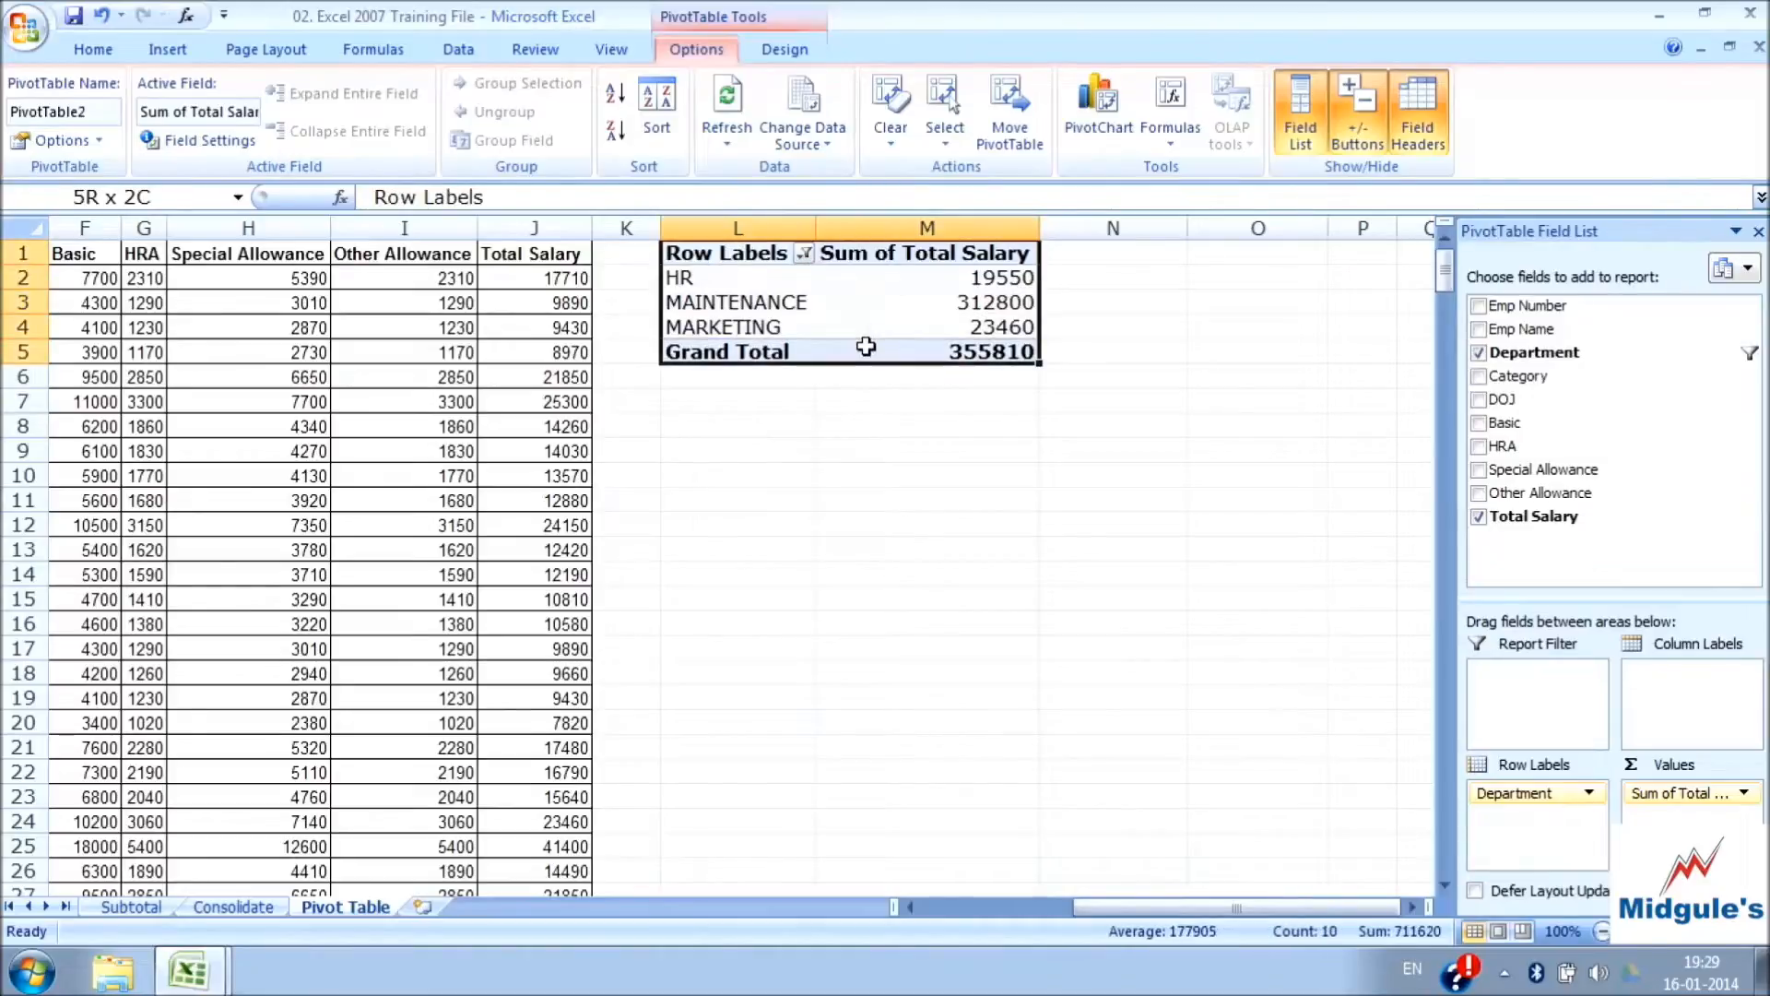
click(721, 262)
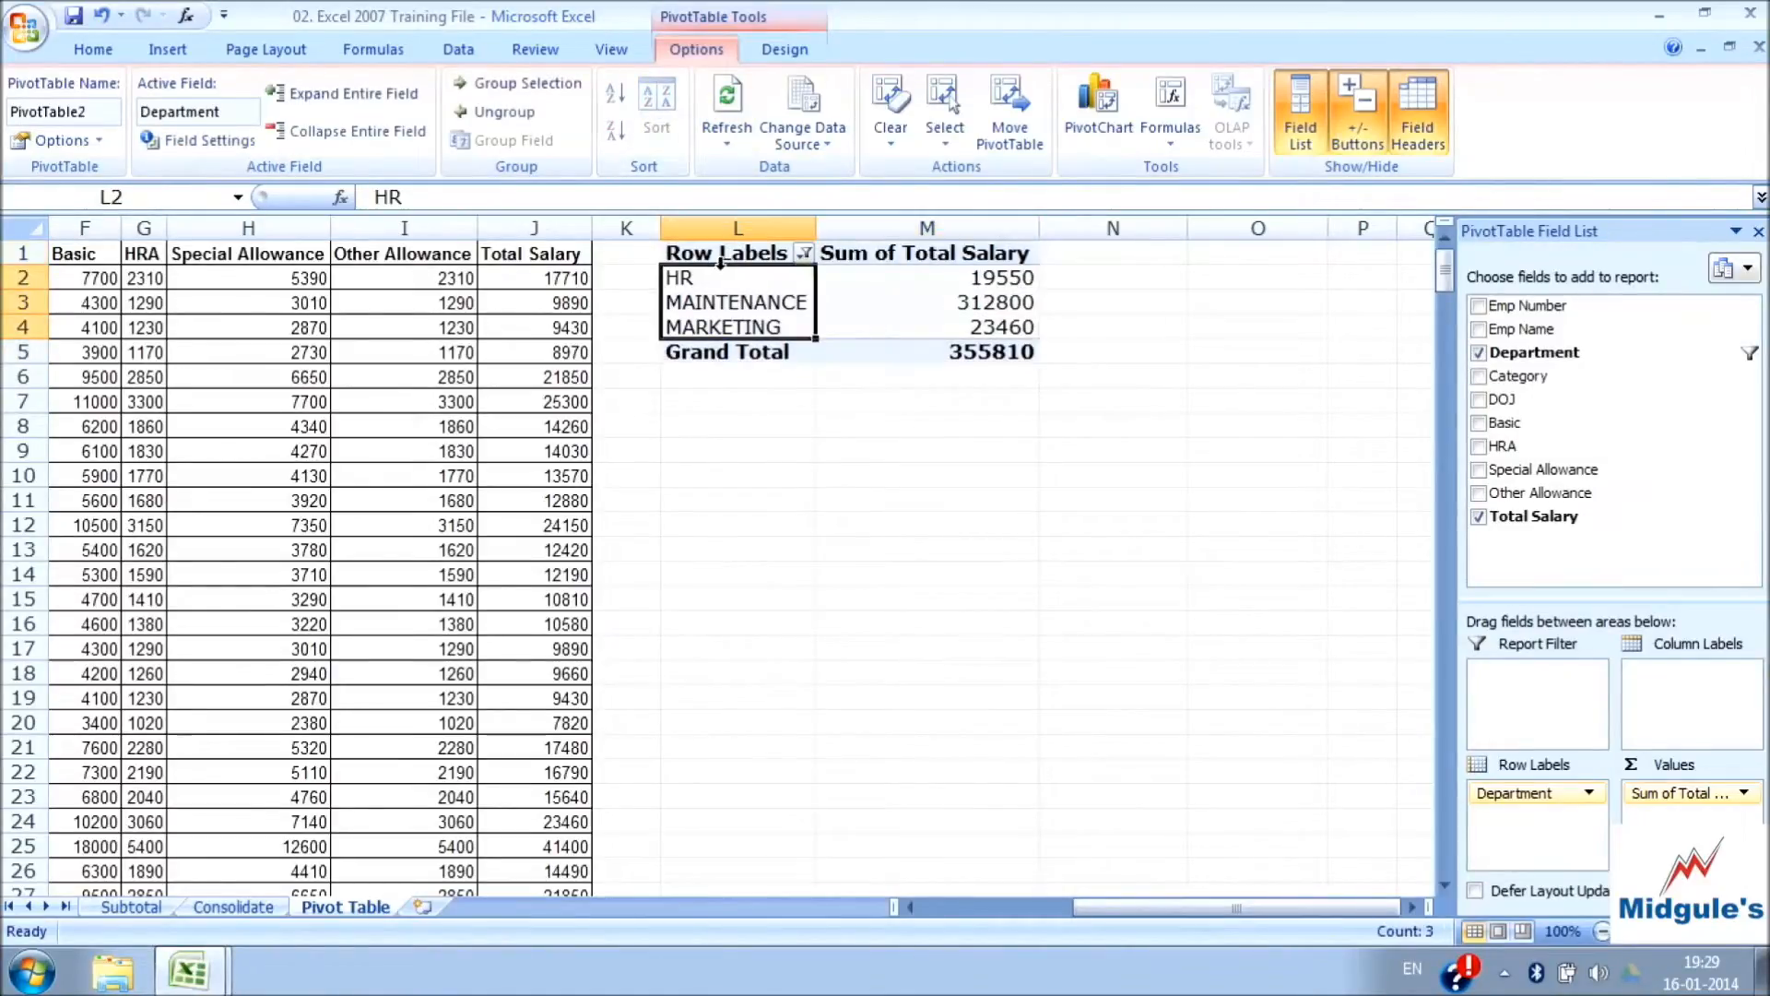
click(871, 276)
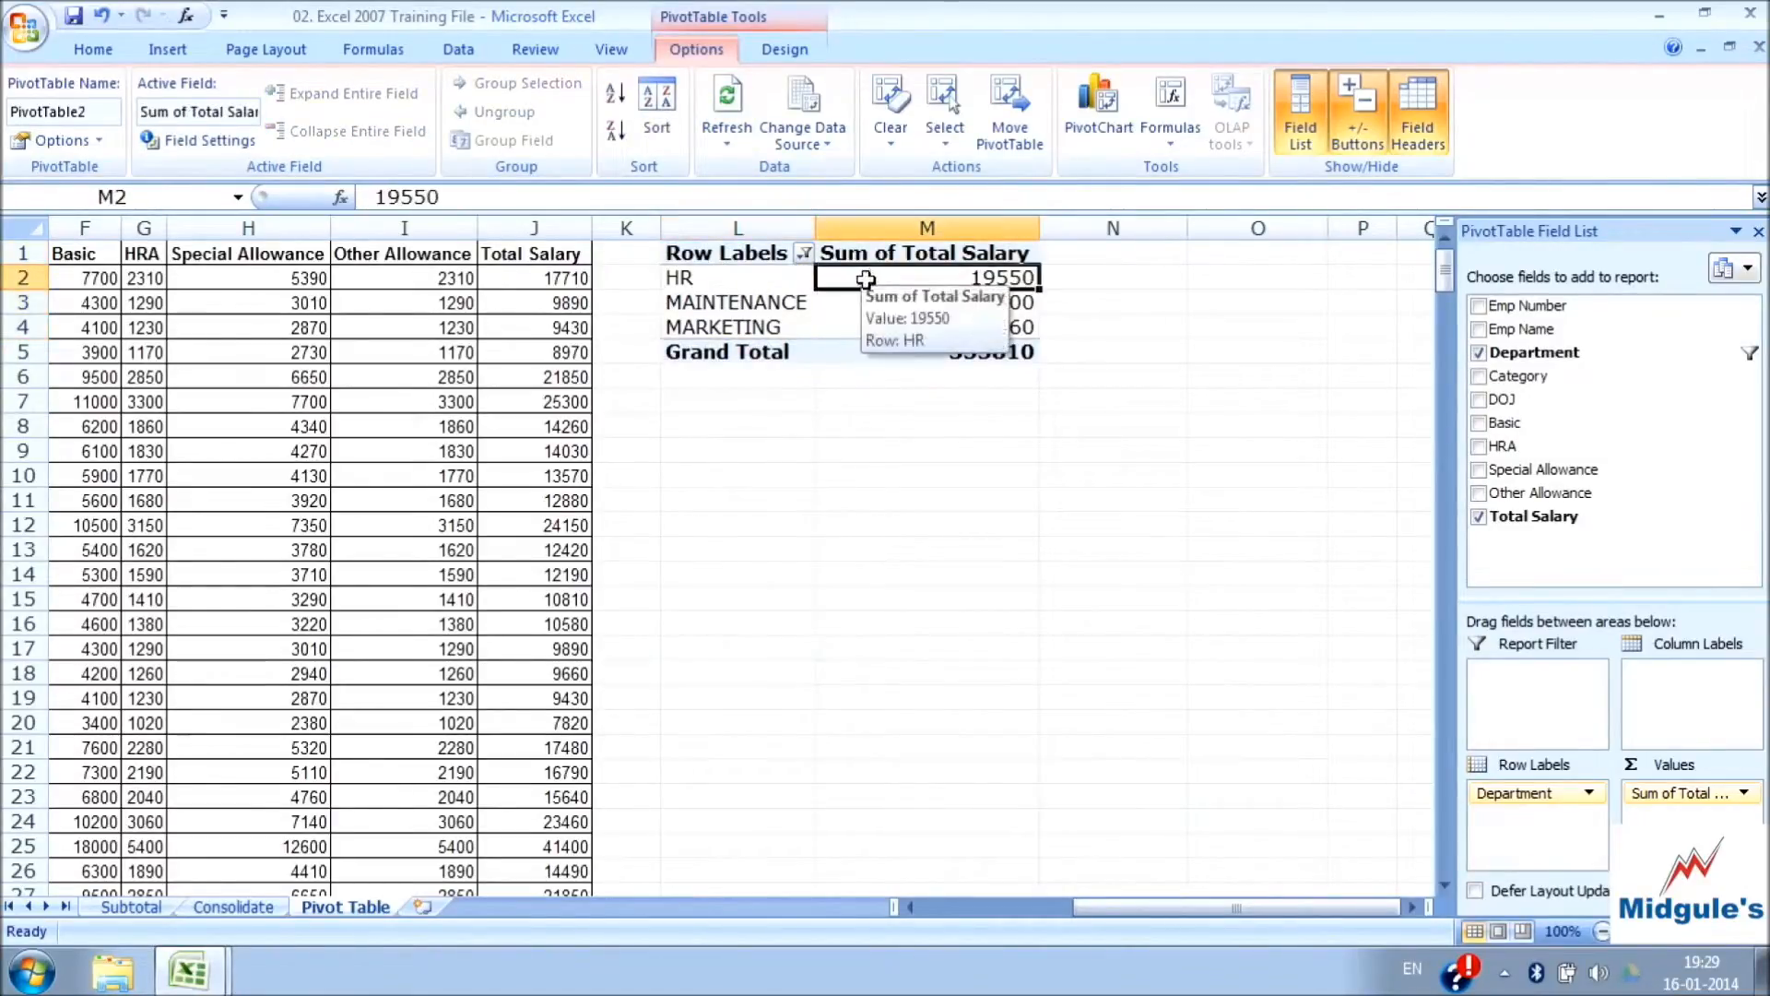
drag(922, 278, 922, 328)
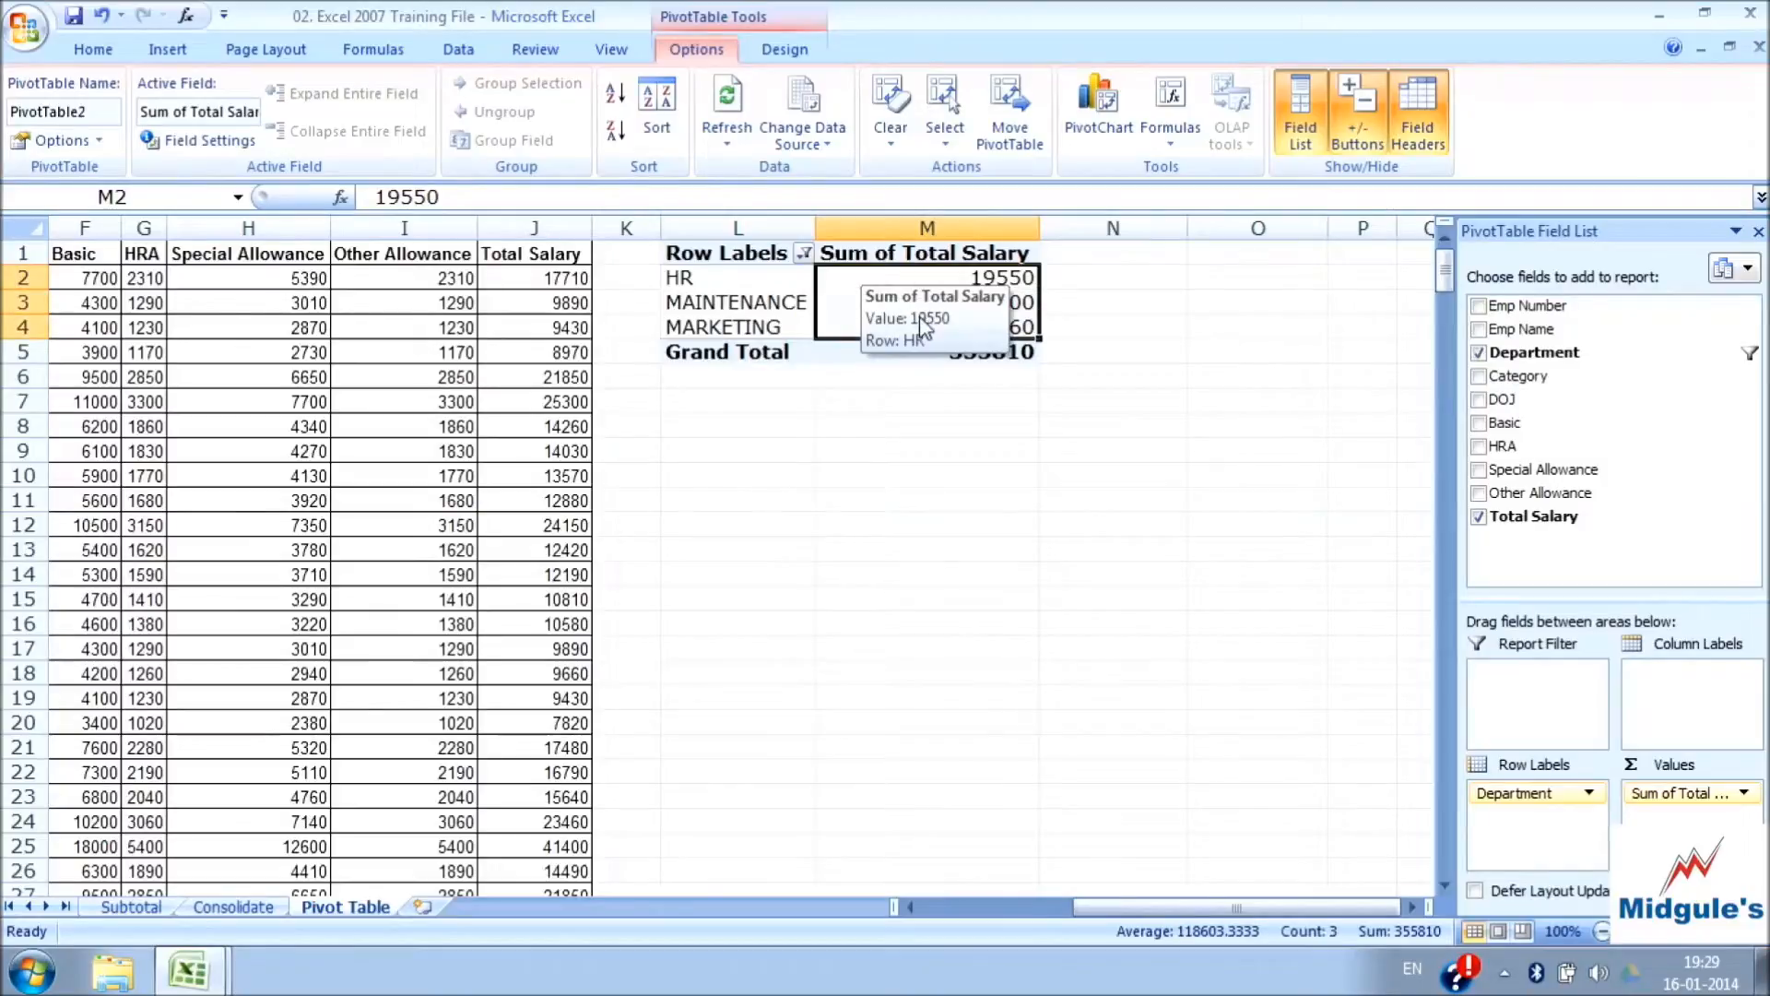
click(616, 95)
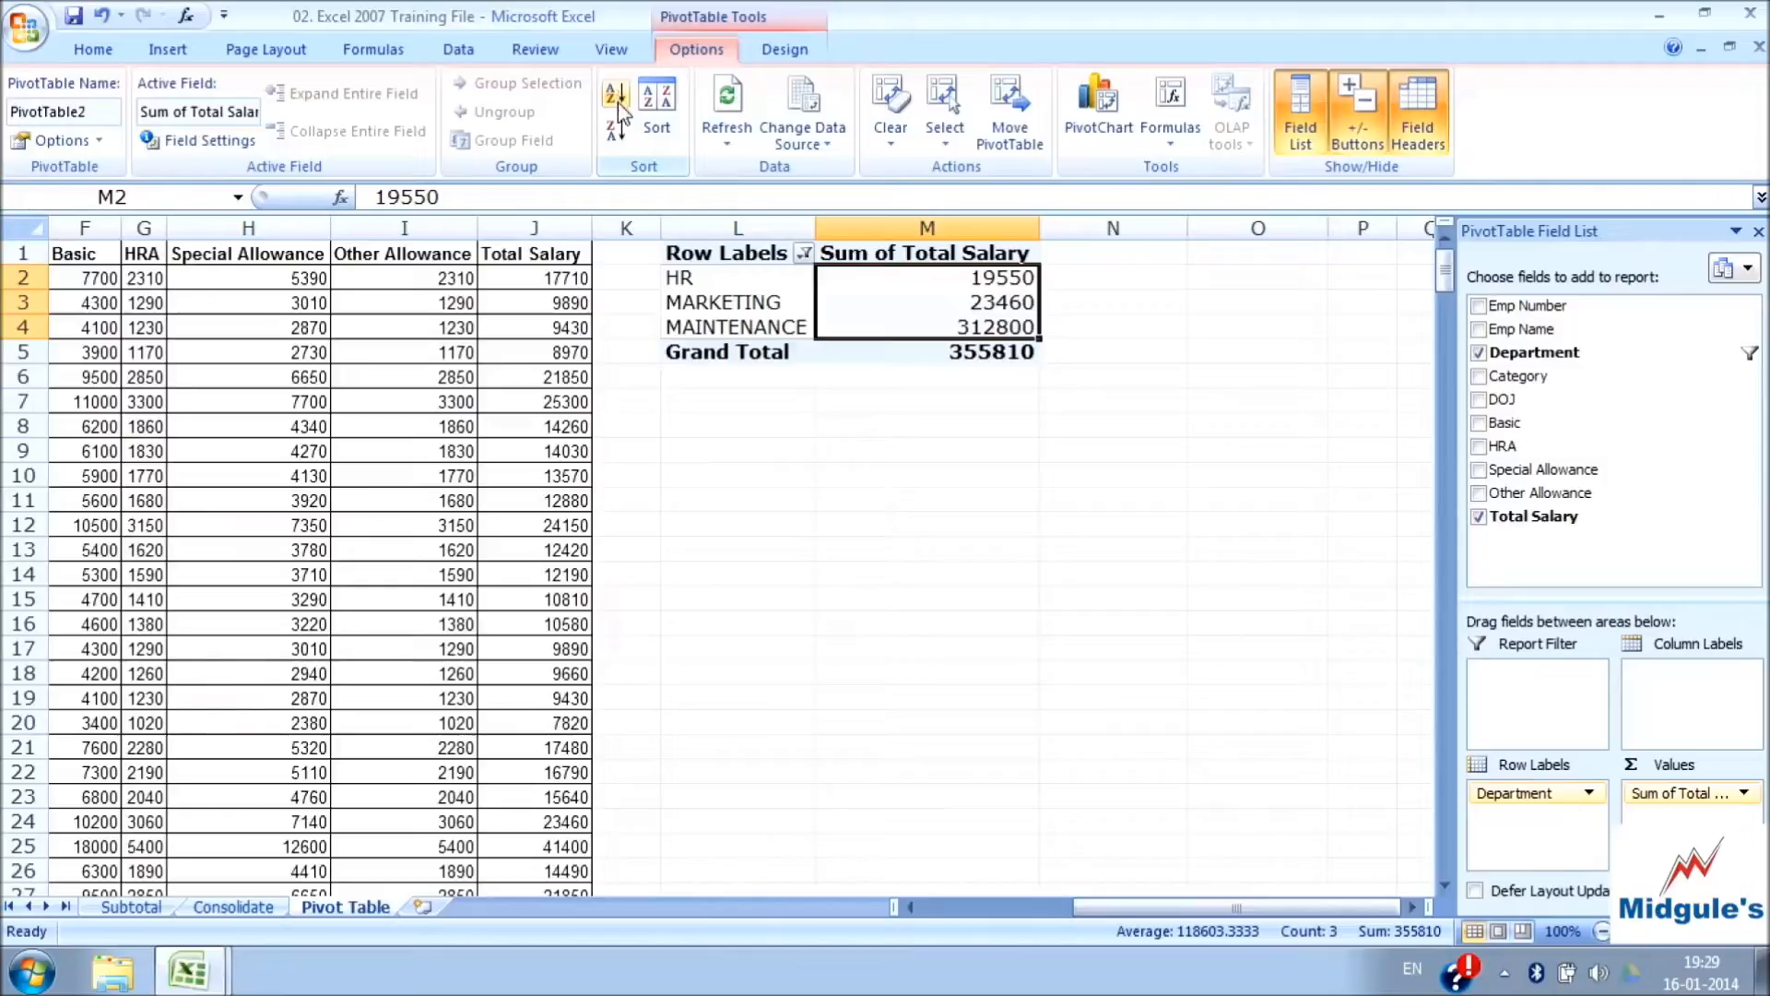
click(618, 132)
click(616, 95)
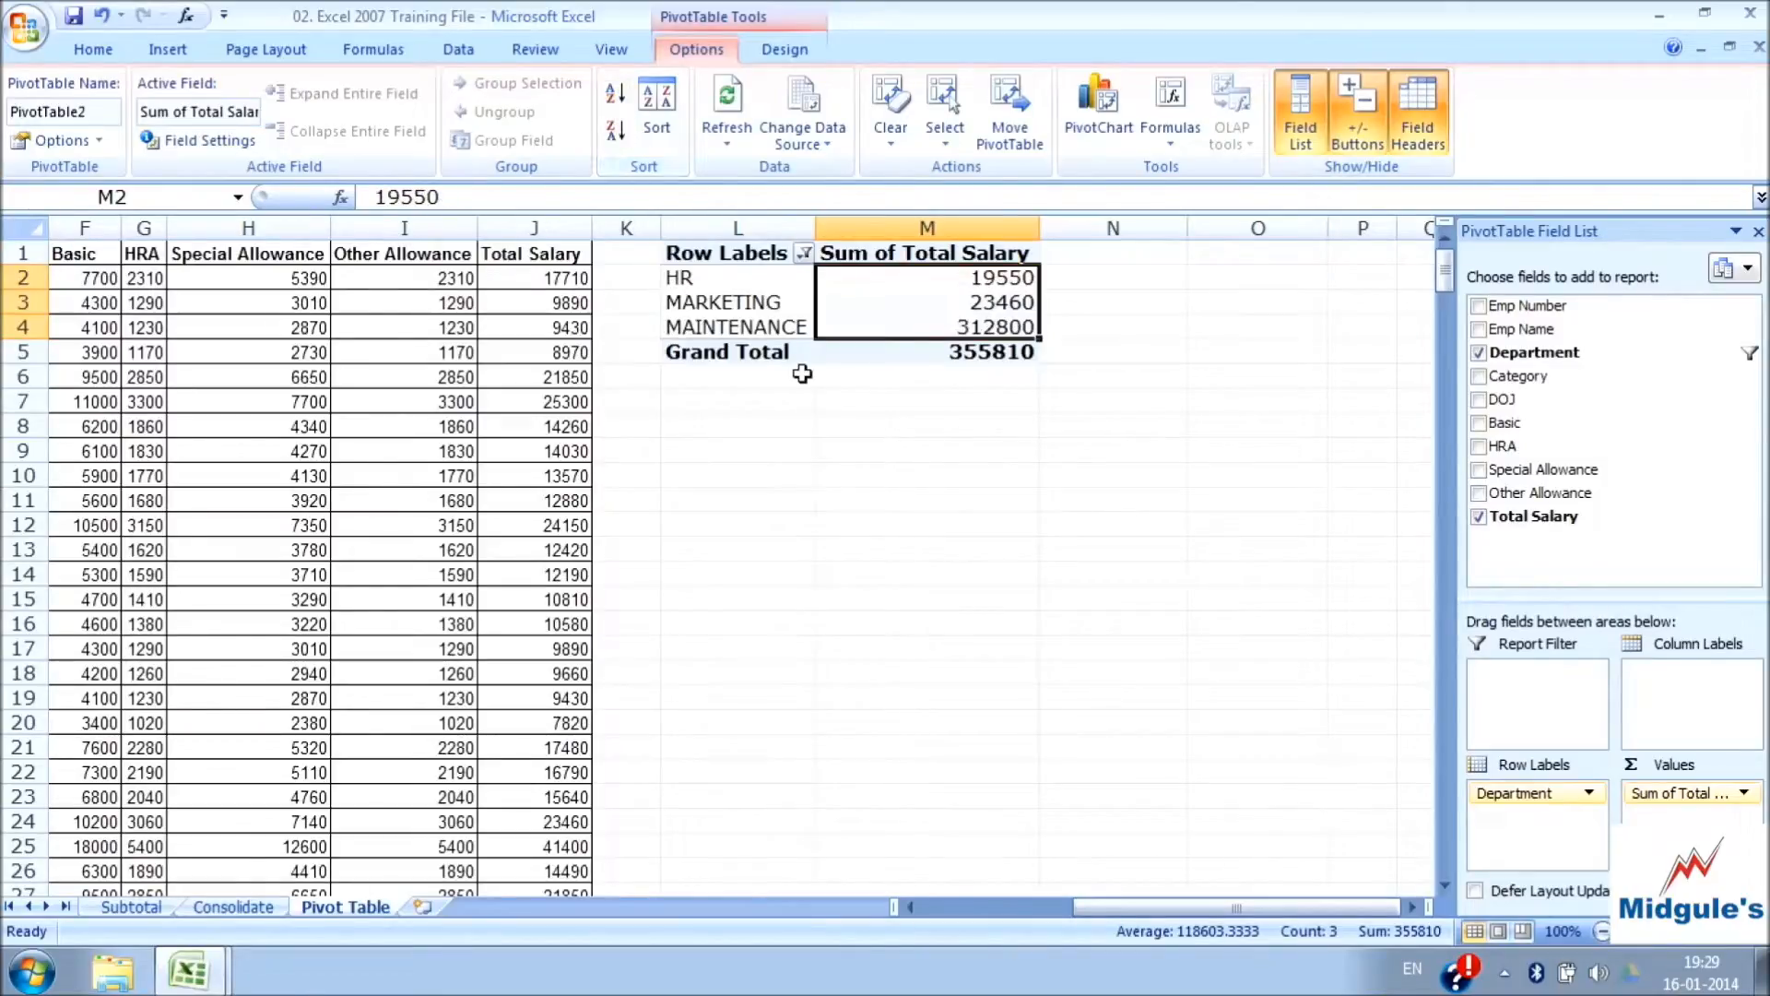
Try largest-to-smallest order on the filtered department totals, restore smallest to largest, and view the Sort By Value options
click(891, 450)
drag(922, 287, 925, 327)
click(616, 129)
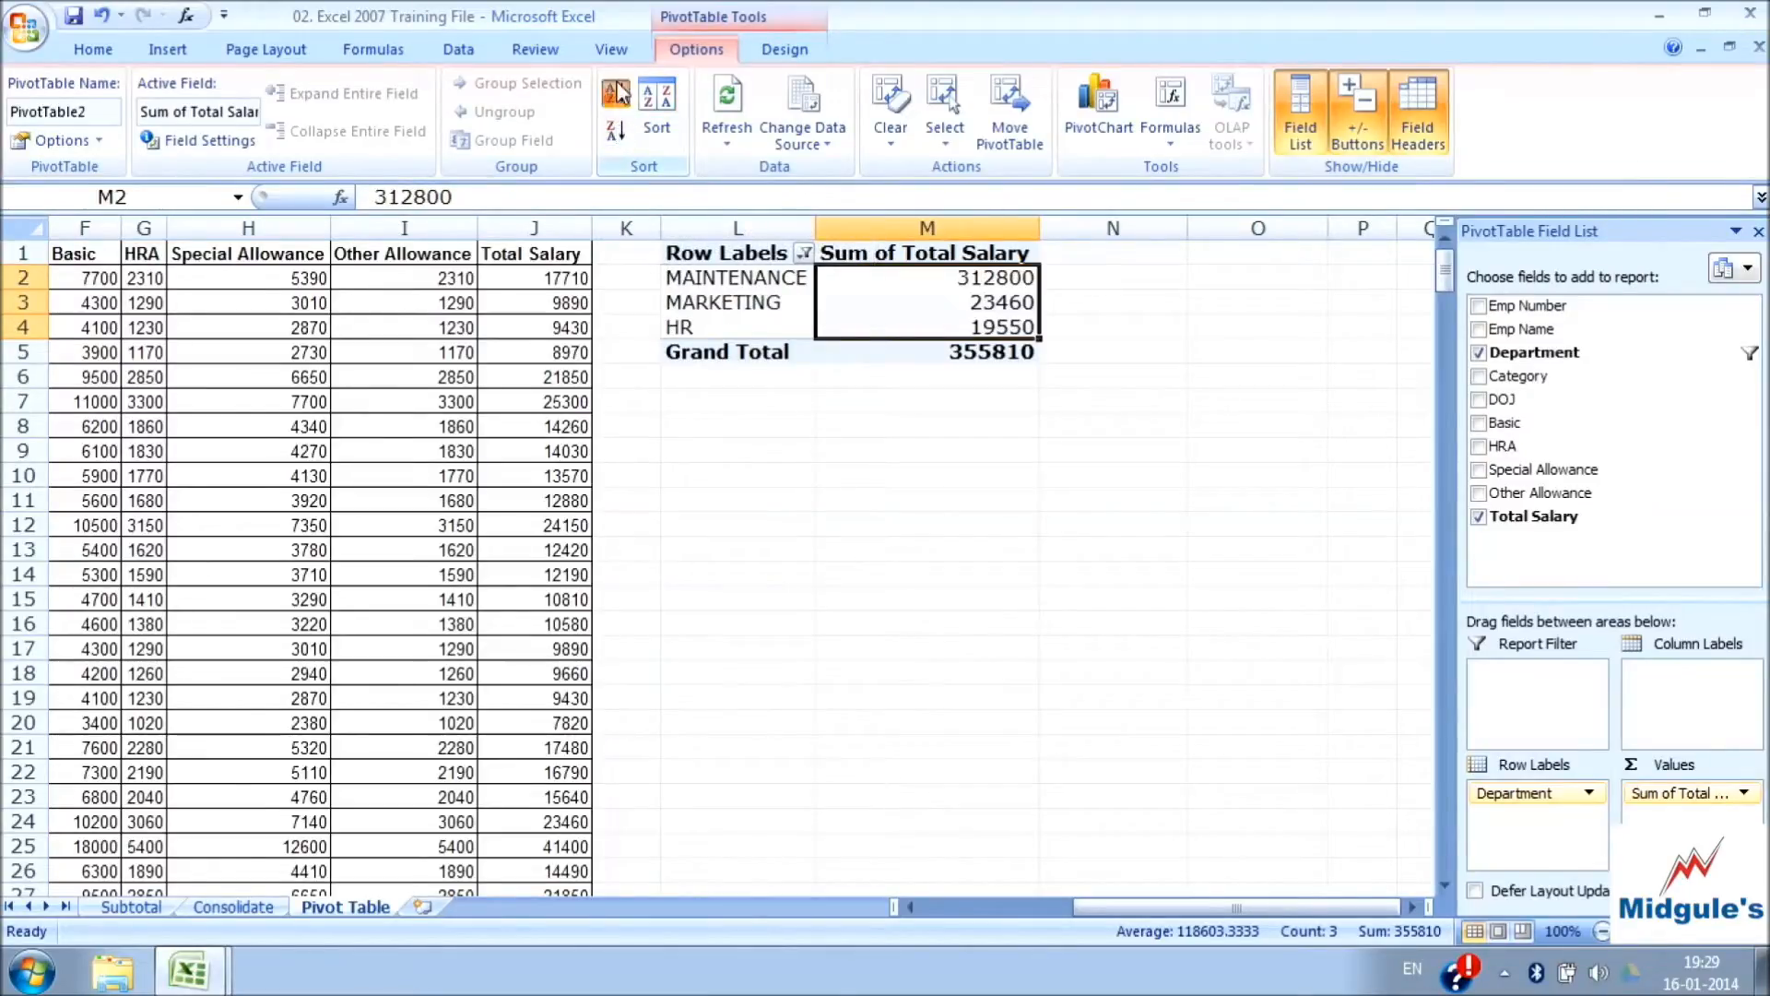
click(616, 93)
click(659, 115)
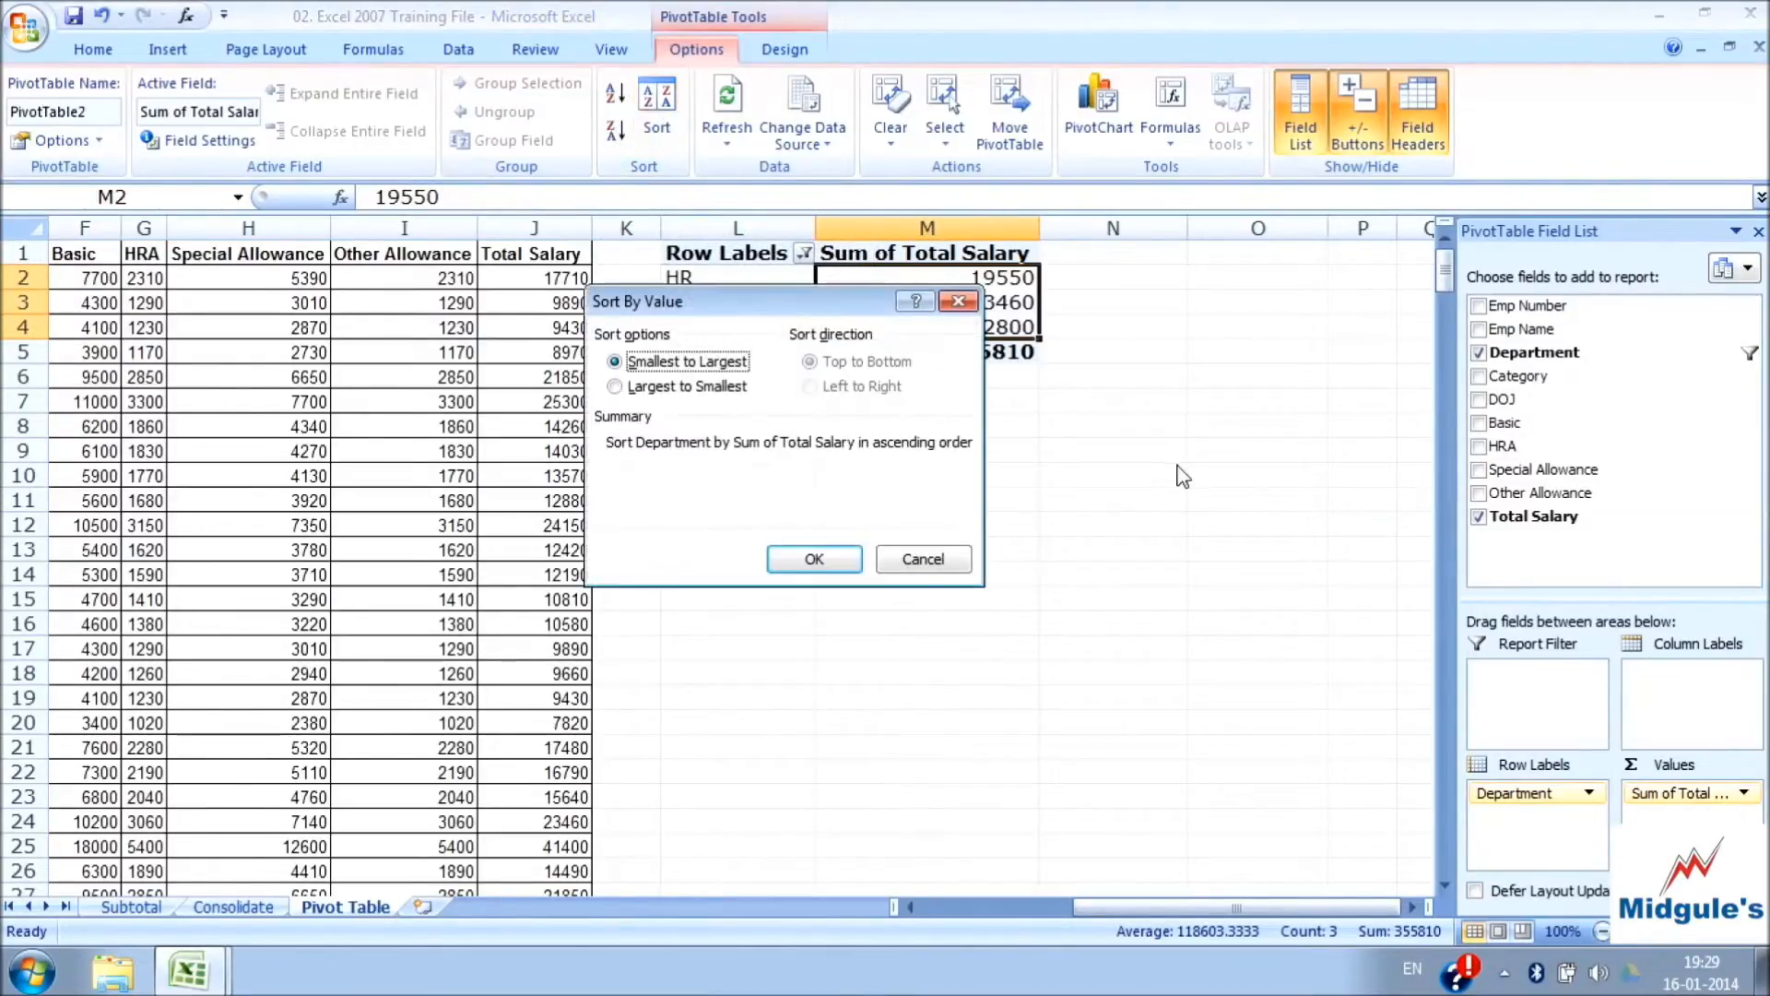
click(968, 302)
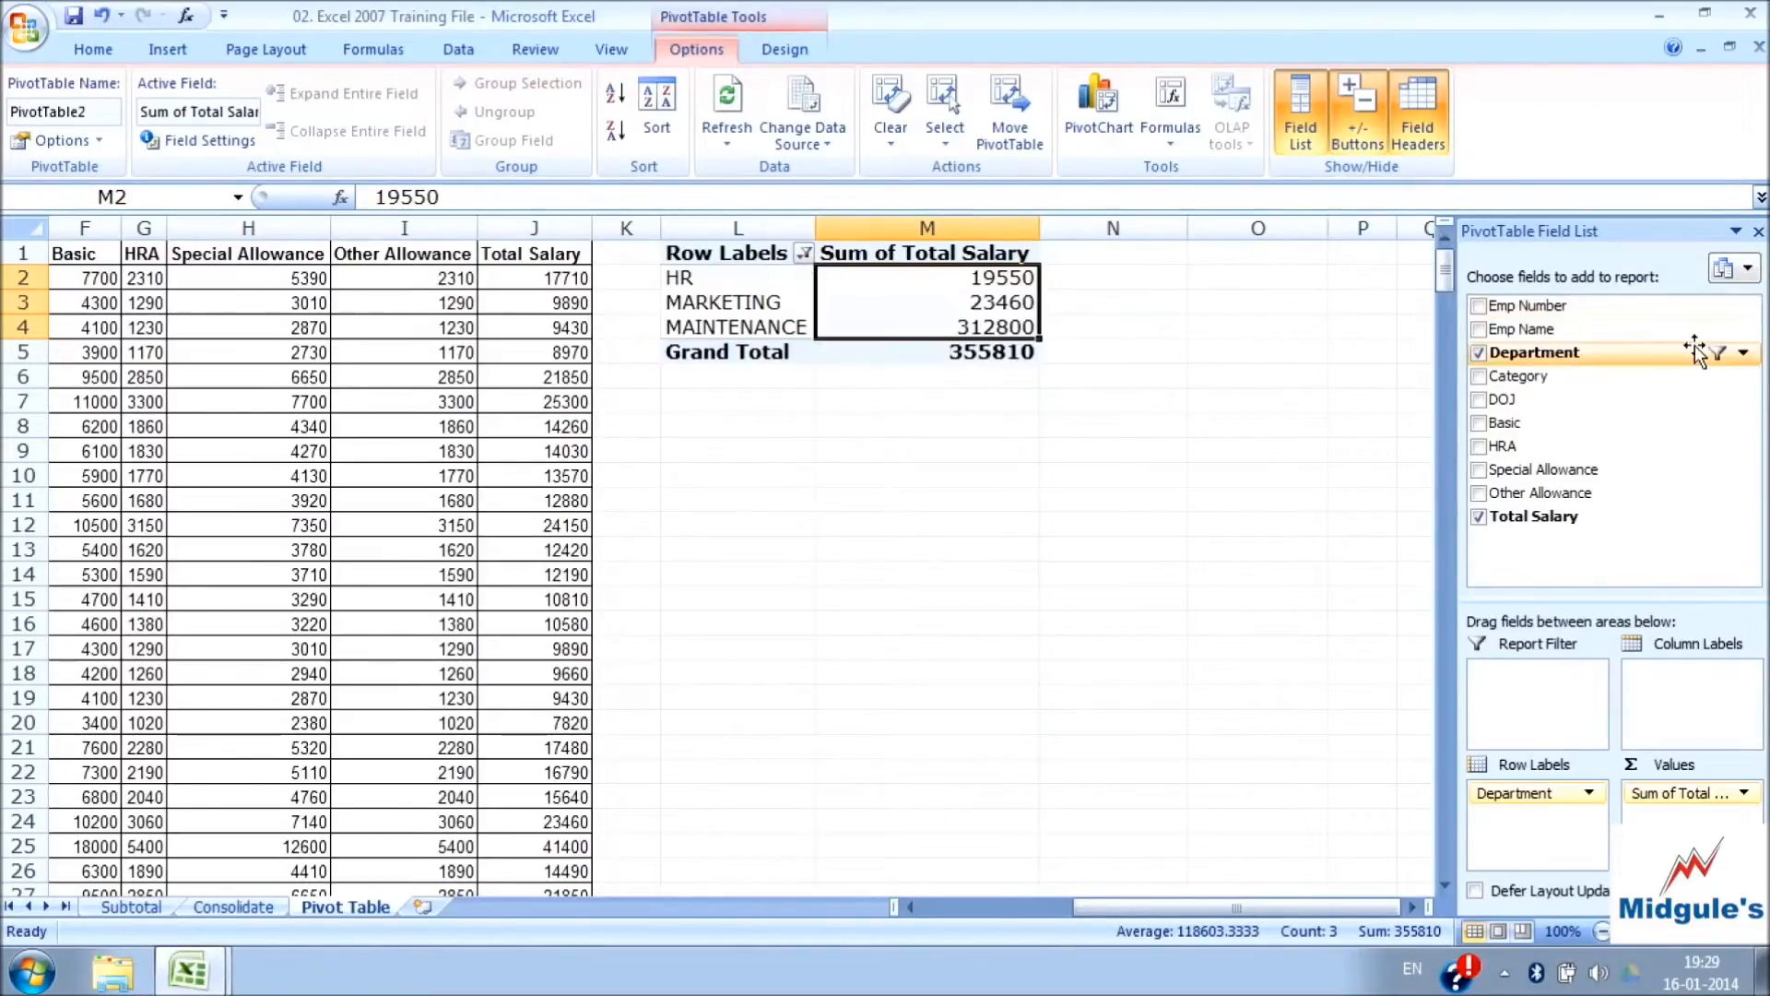
Include all departments in the PivotTable by selecting every item in the Department filter
click(1744, 352)
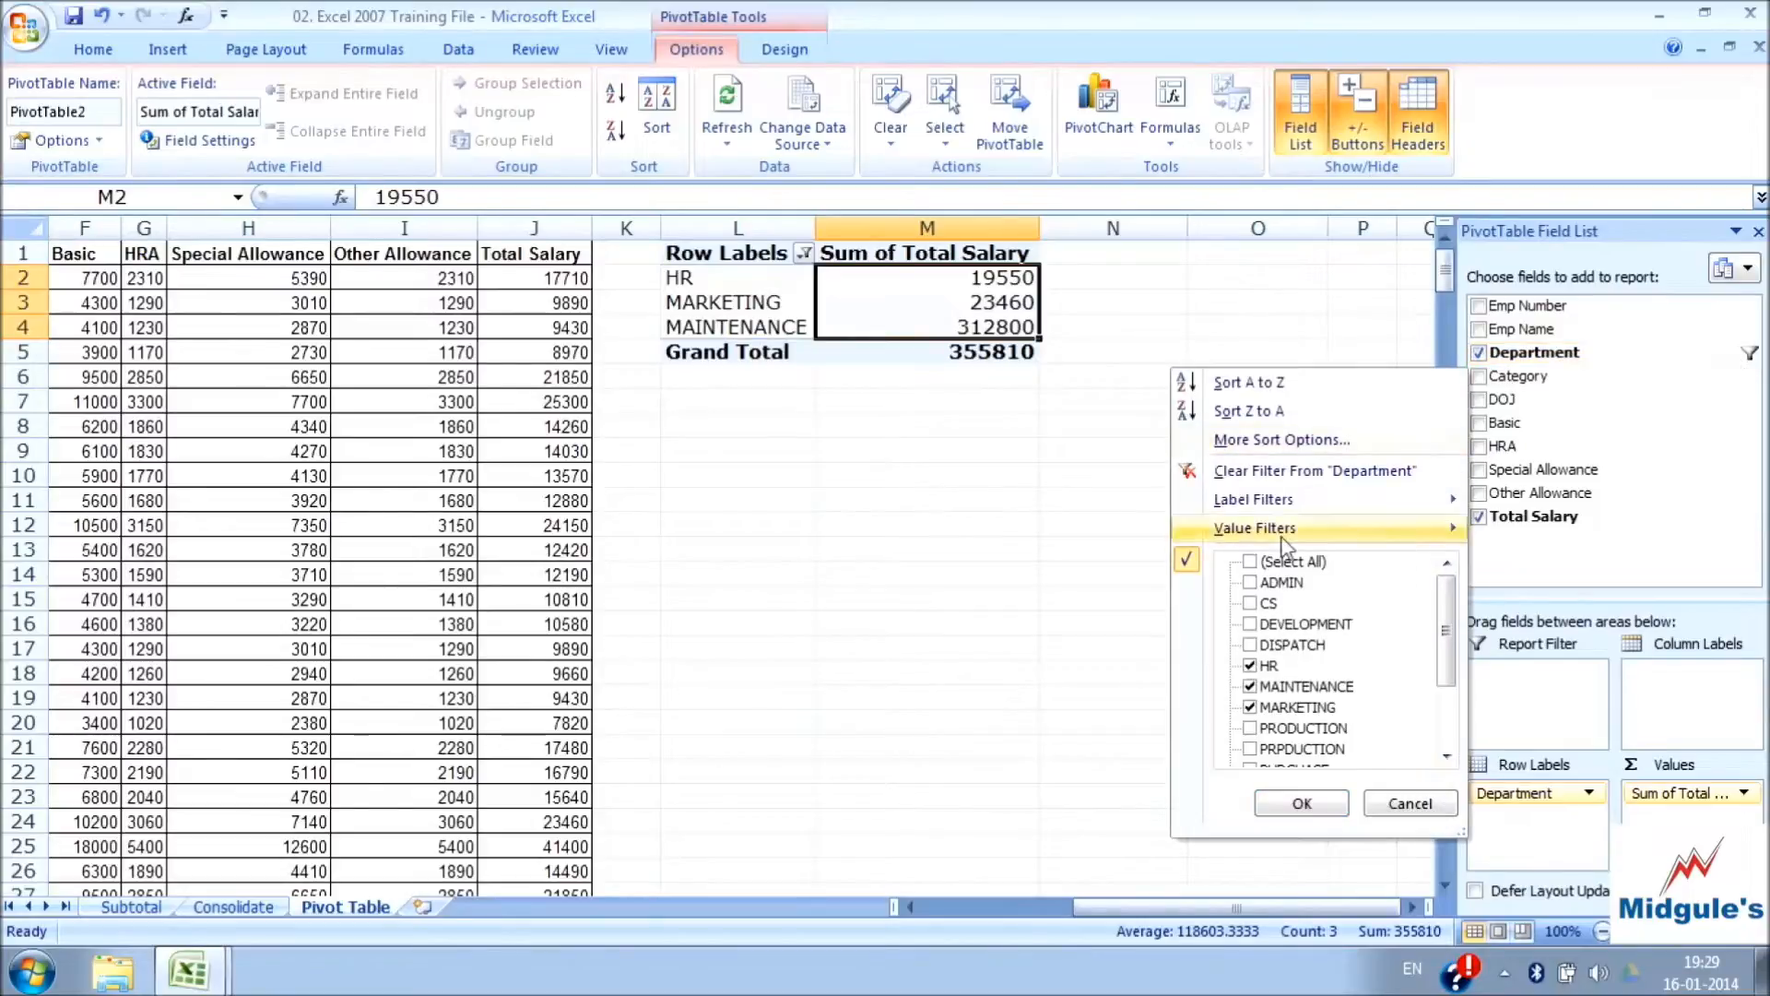
click(1249, 564)
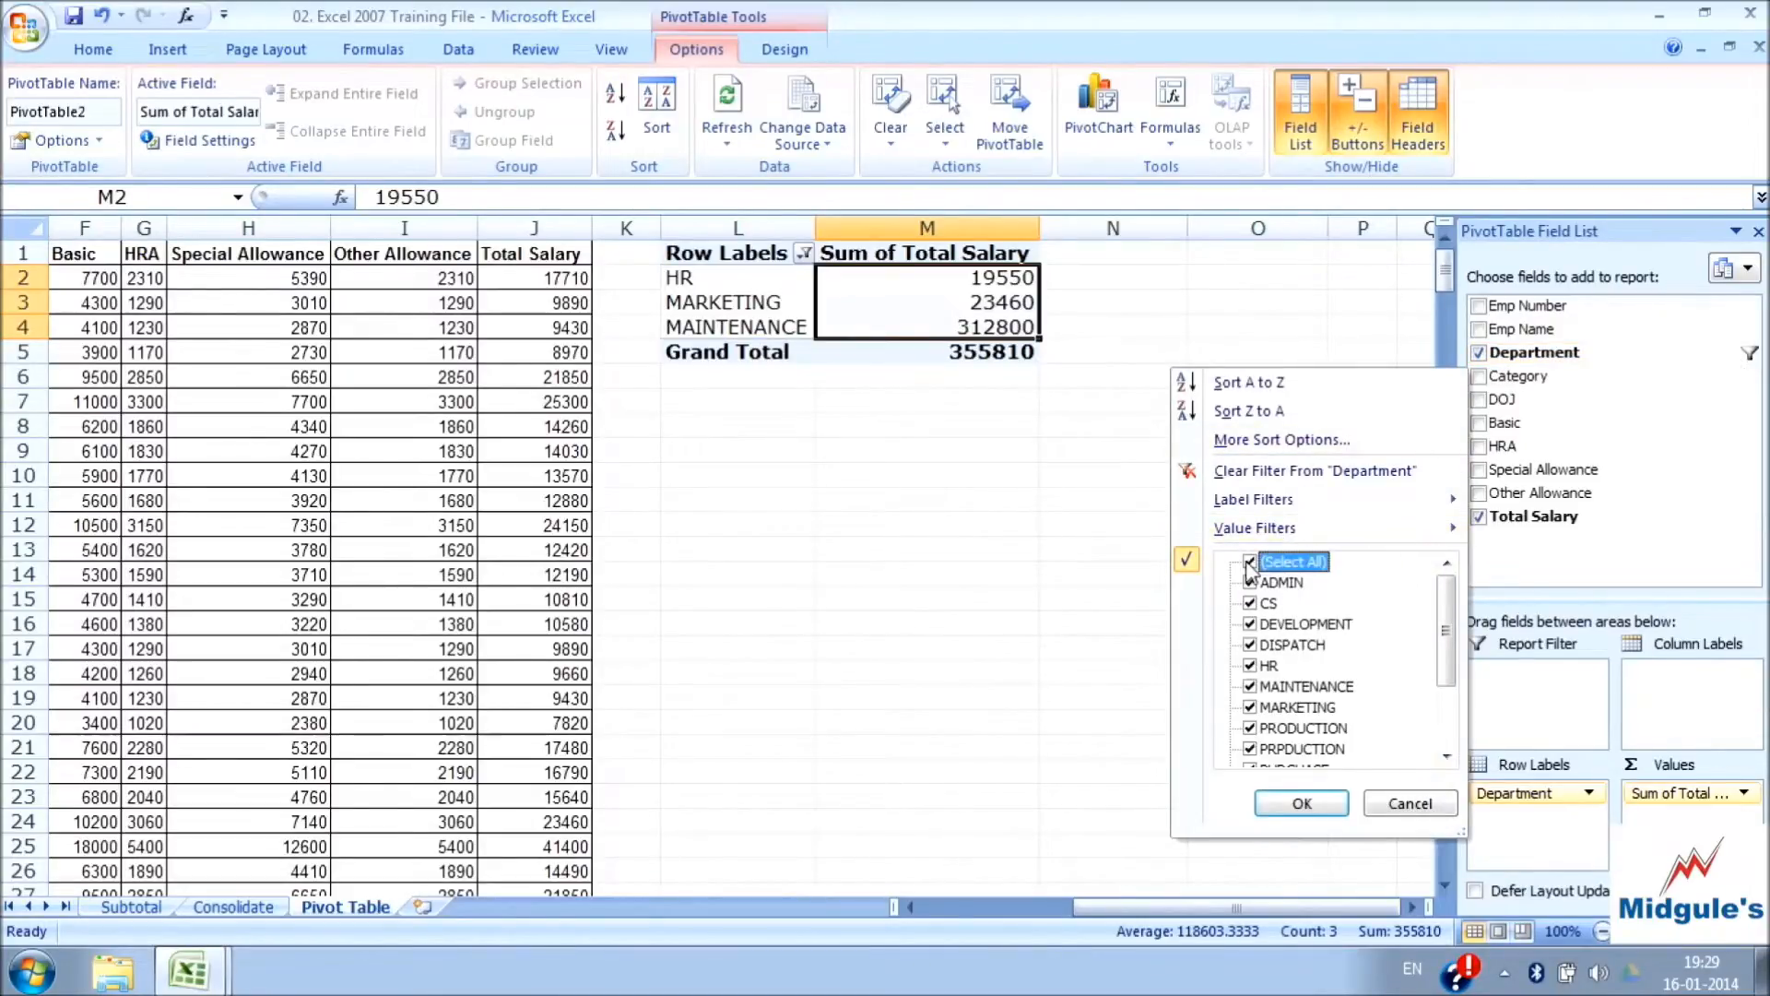
click(1300, 803)
Sort all department totals in M2:M15 largest to smallest, then return them to smallest to largest
click(968, 426)
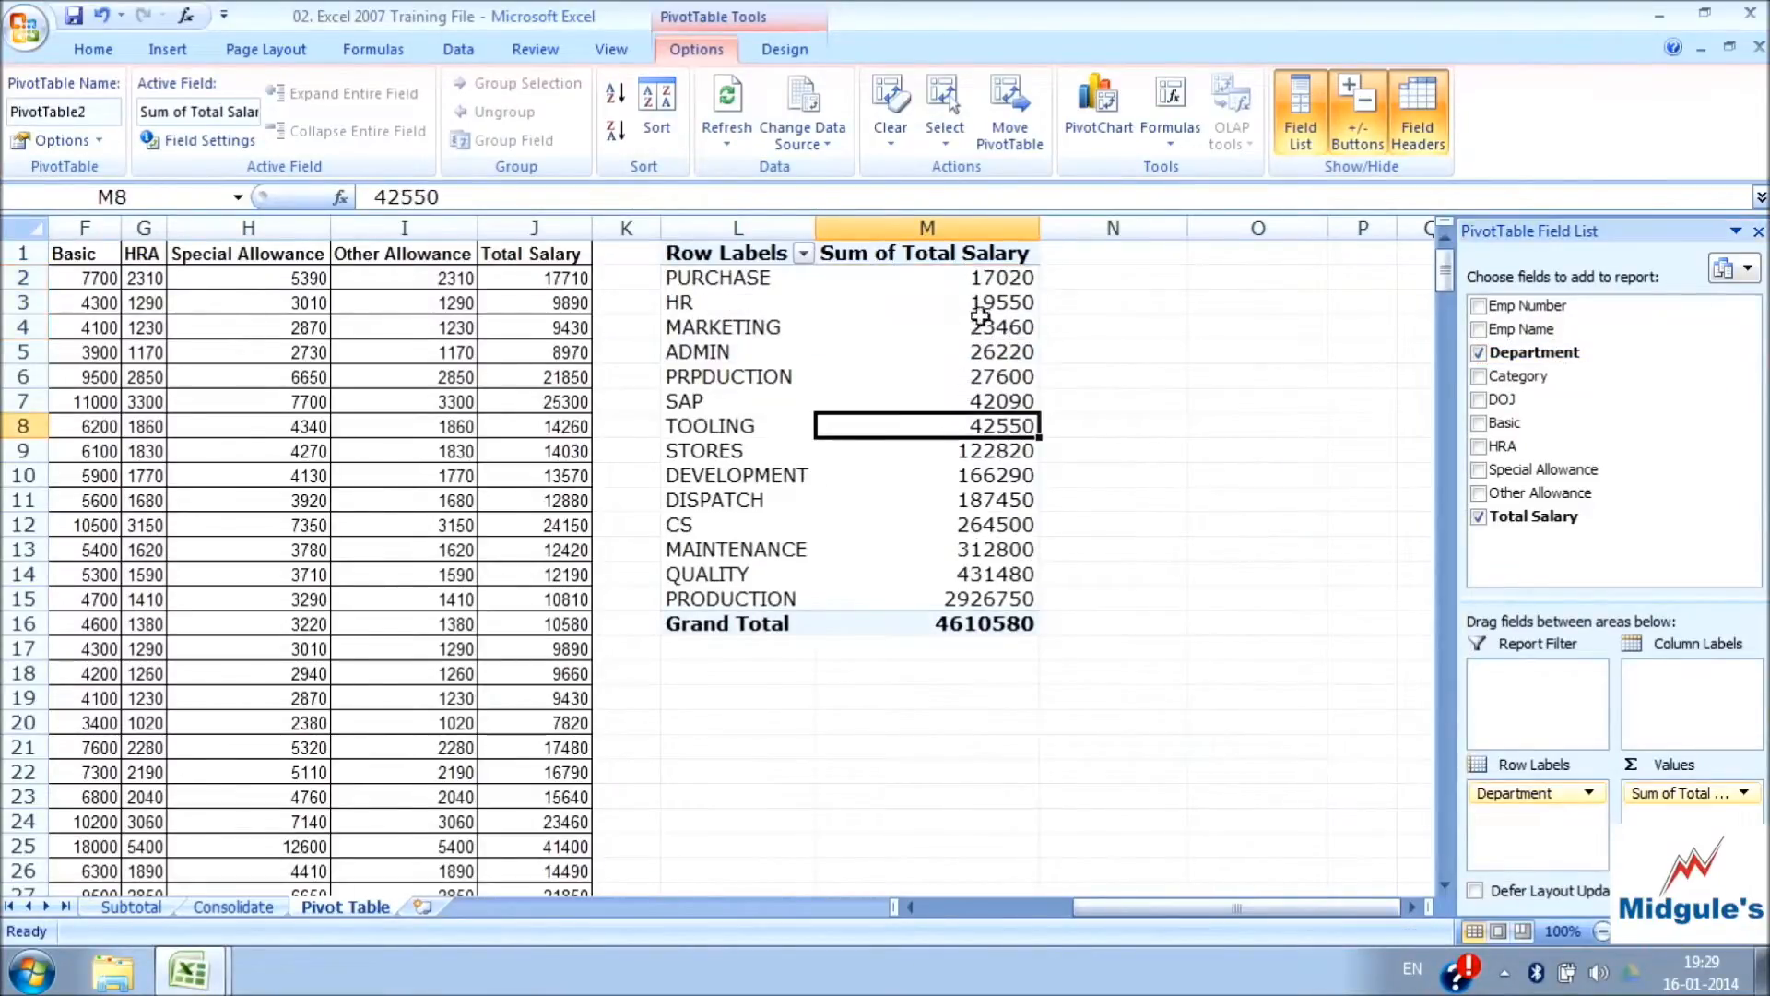
drag(979, 278, 970, 588)
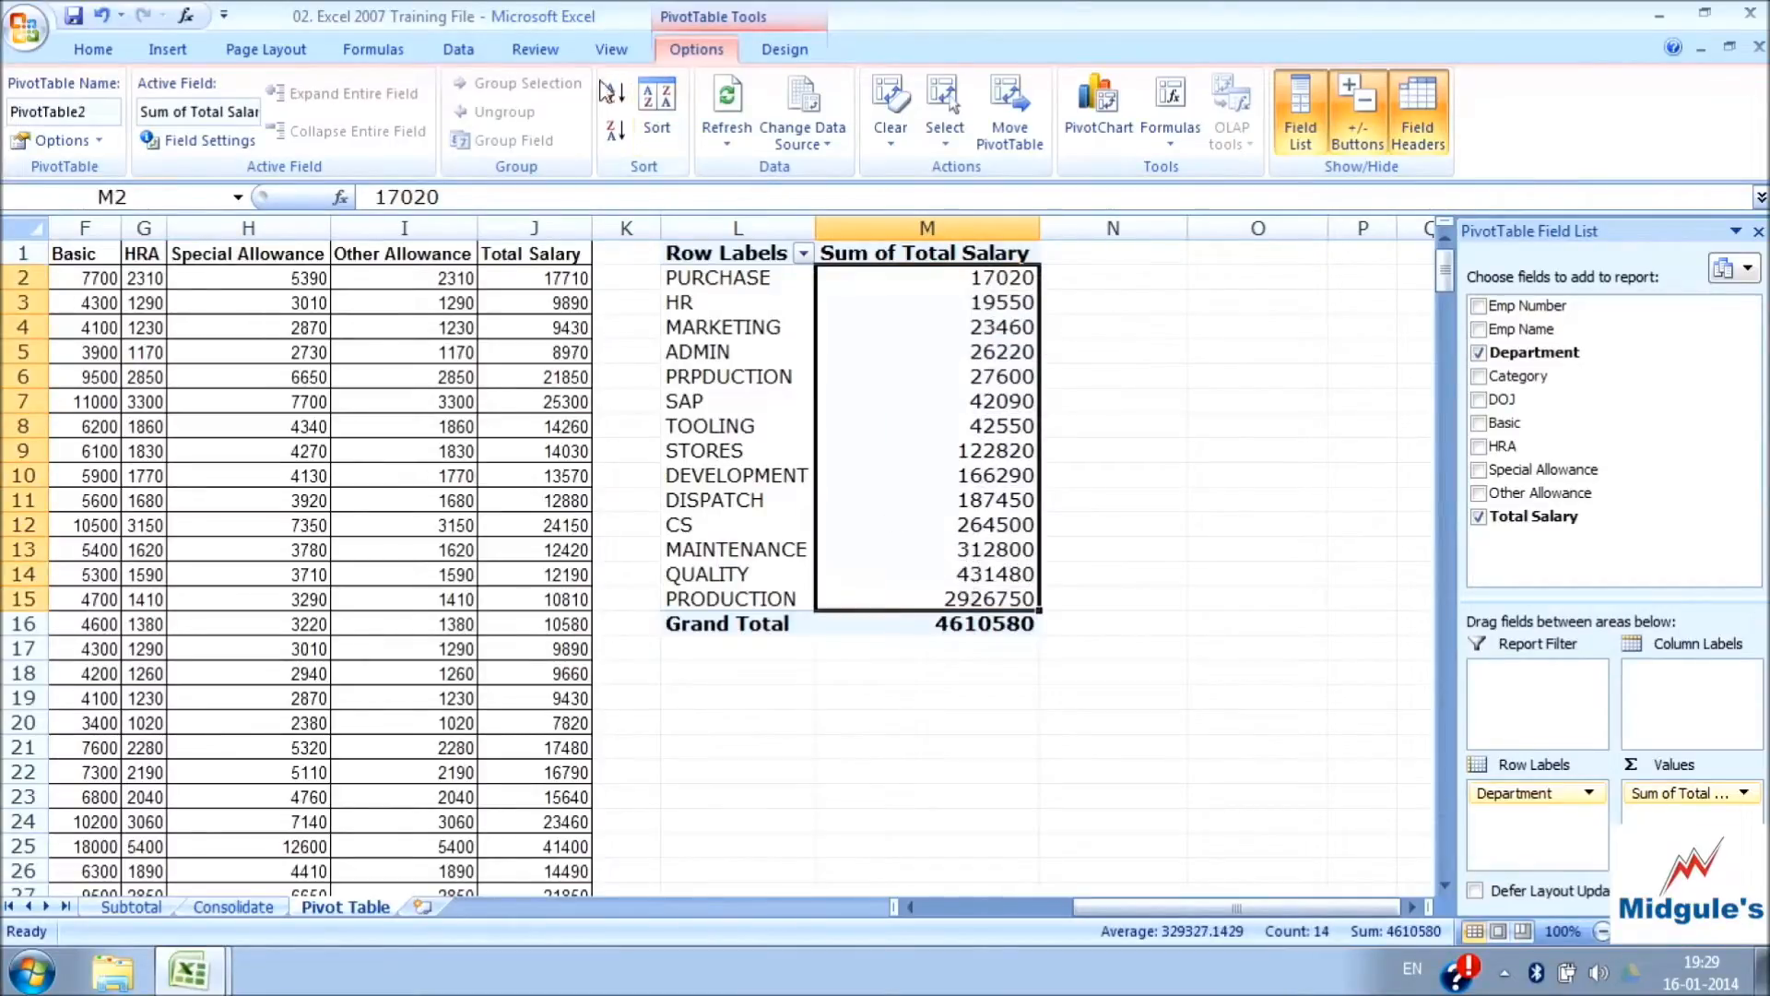
click(616, 130)
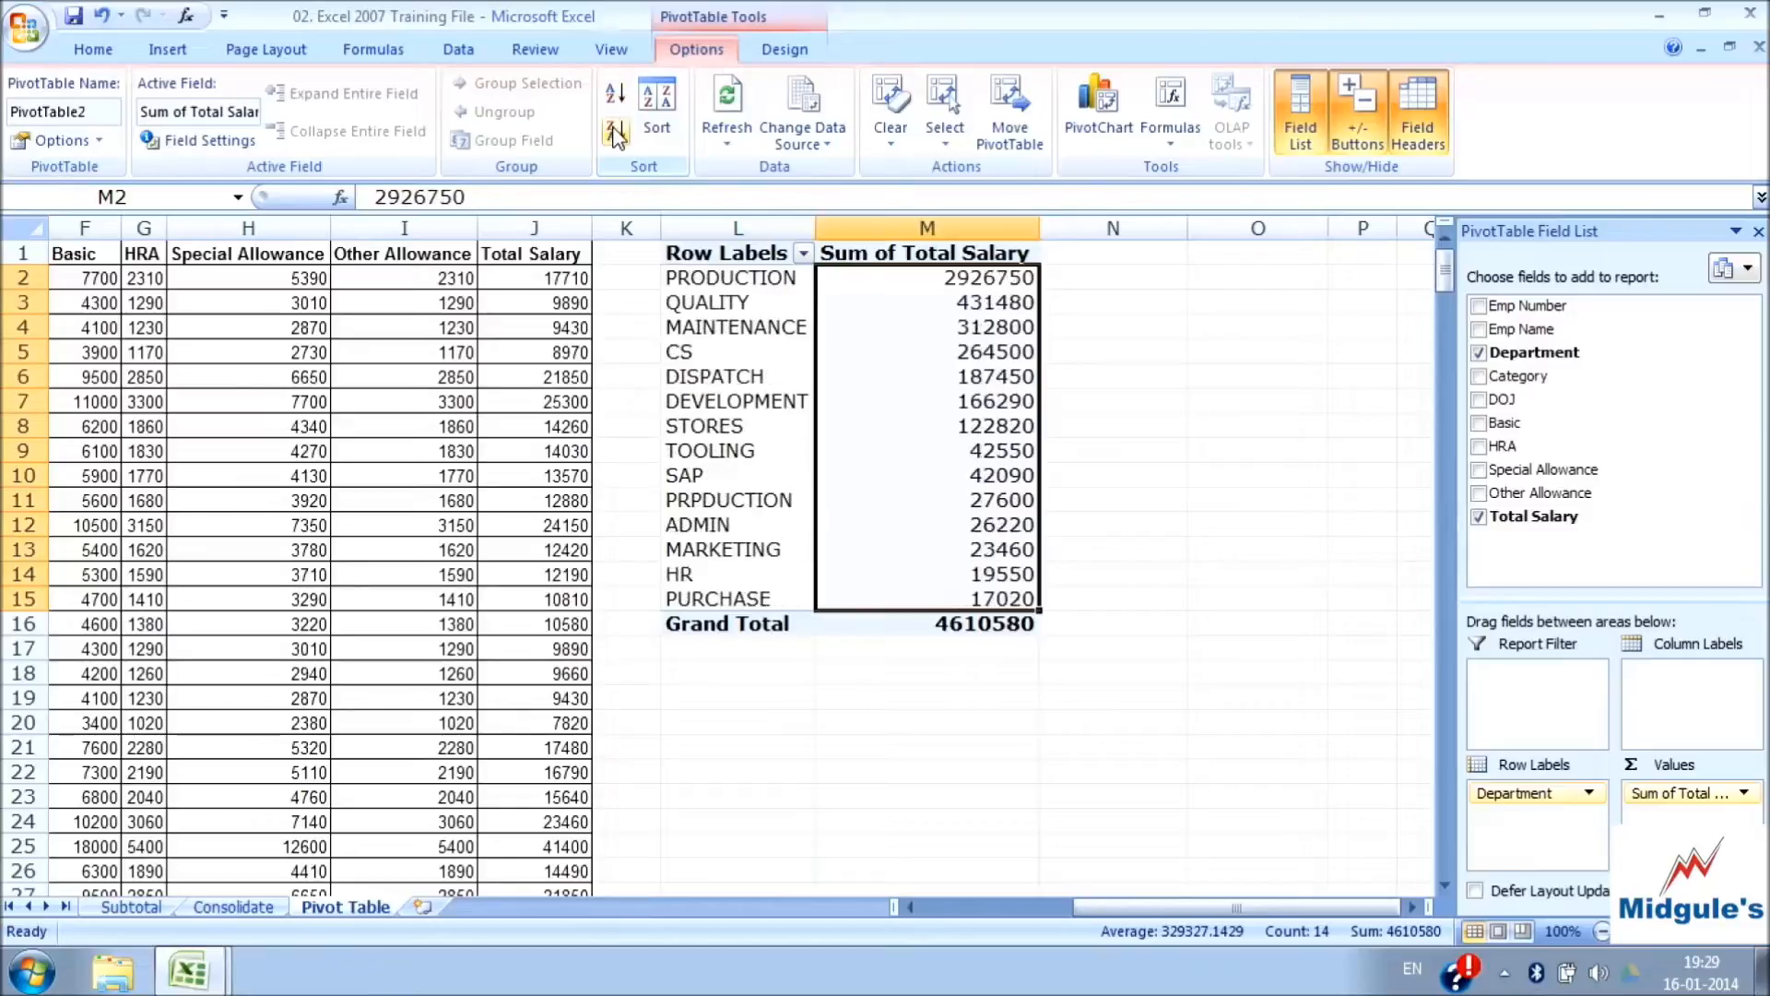
click(616, 92)
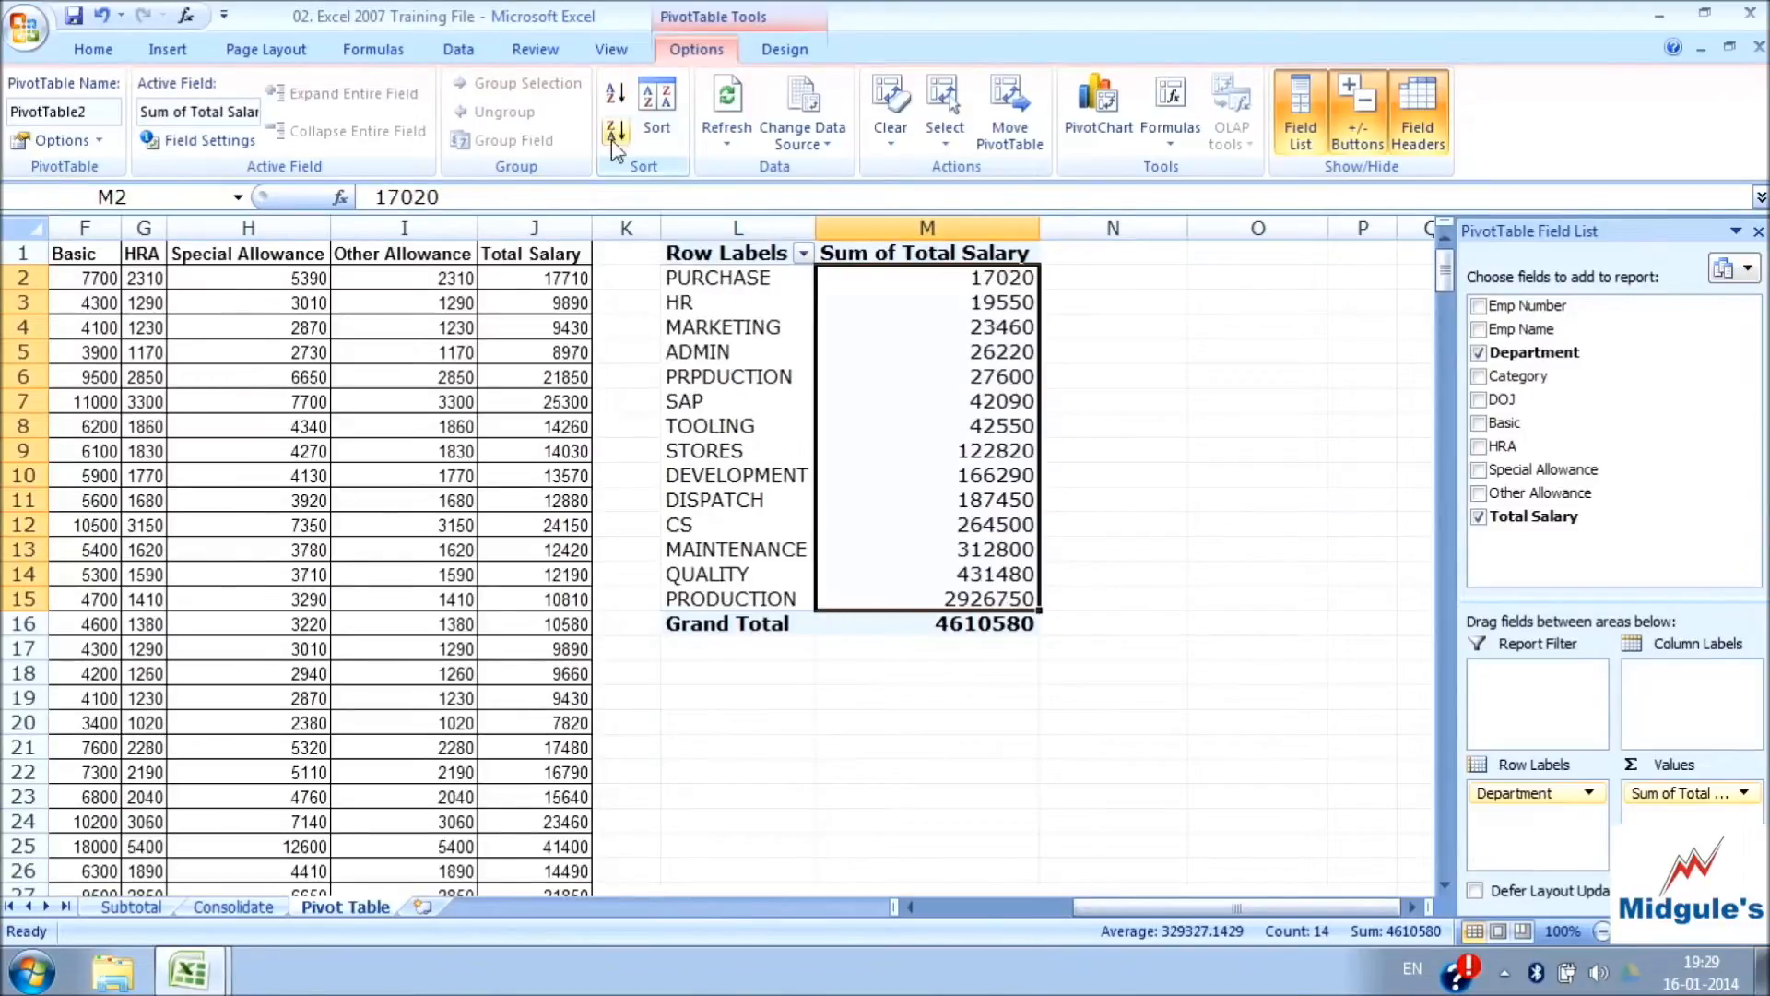
Examine the department and salary columns in the source data and compare them with the ADMIN total in the PivotTable
click(596, 433)
click(553, 297)
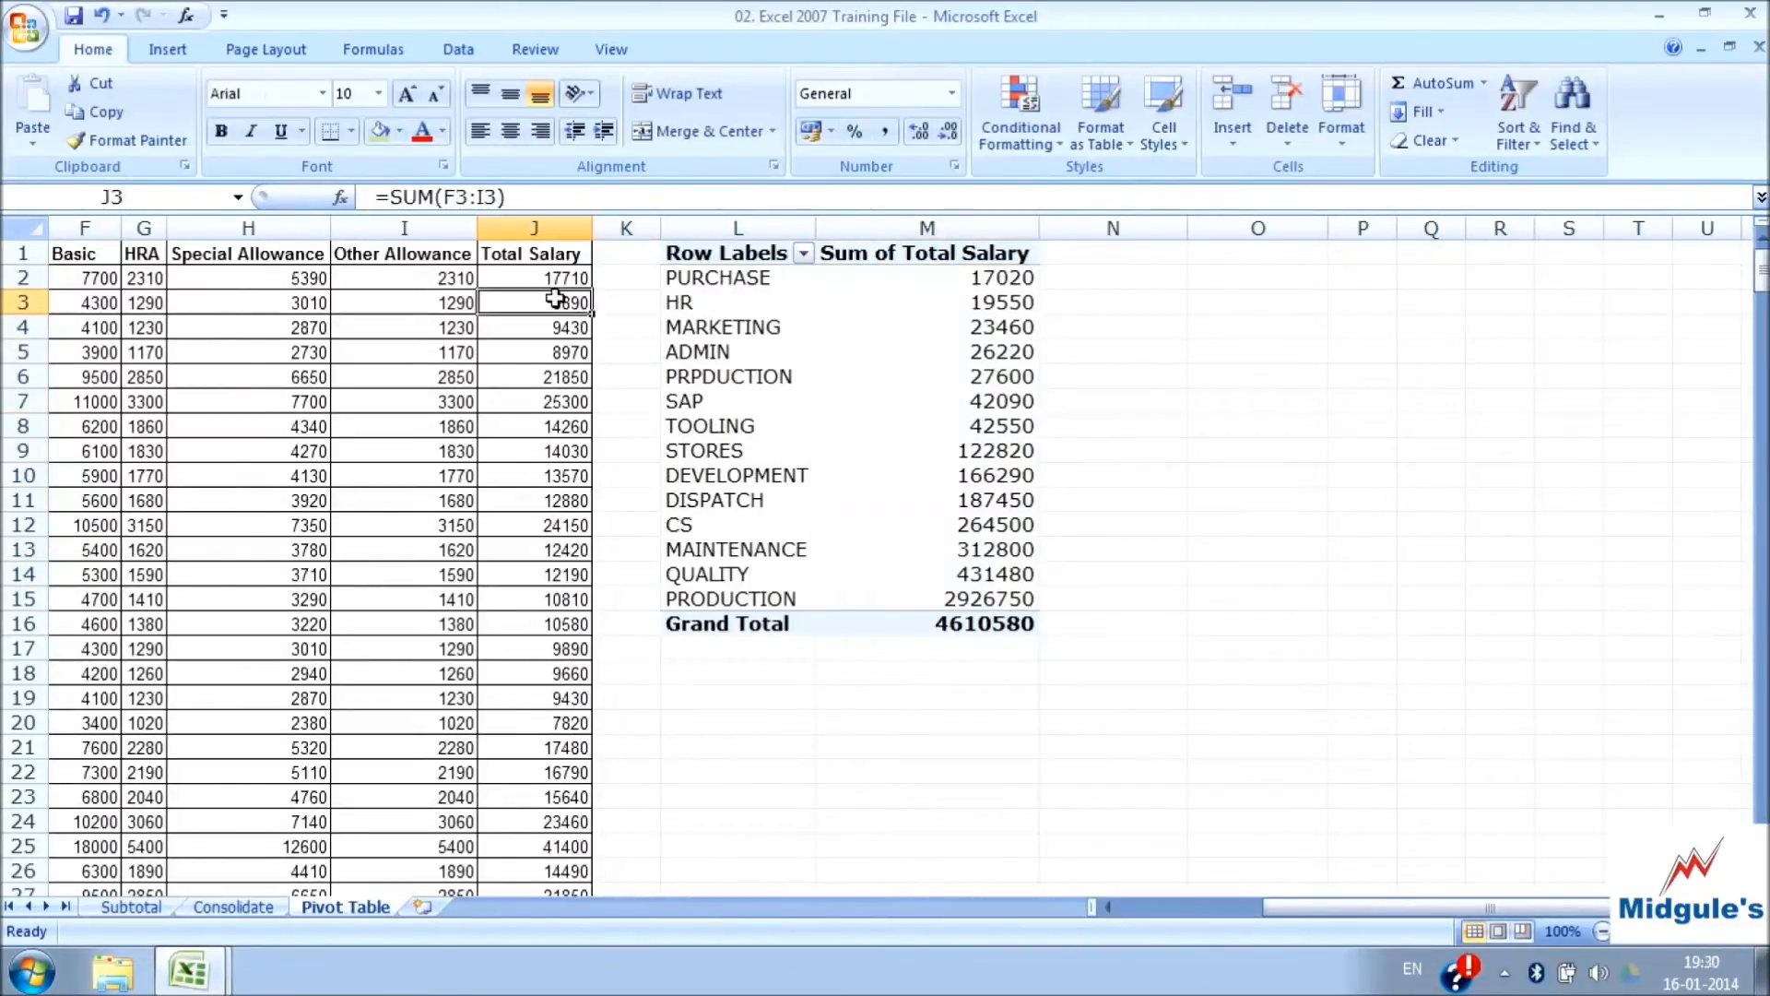
key(Left)
key(Left)
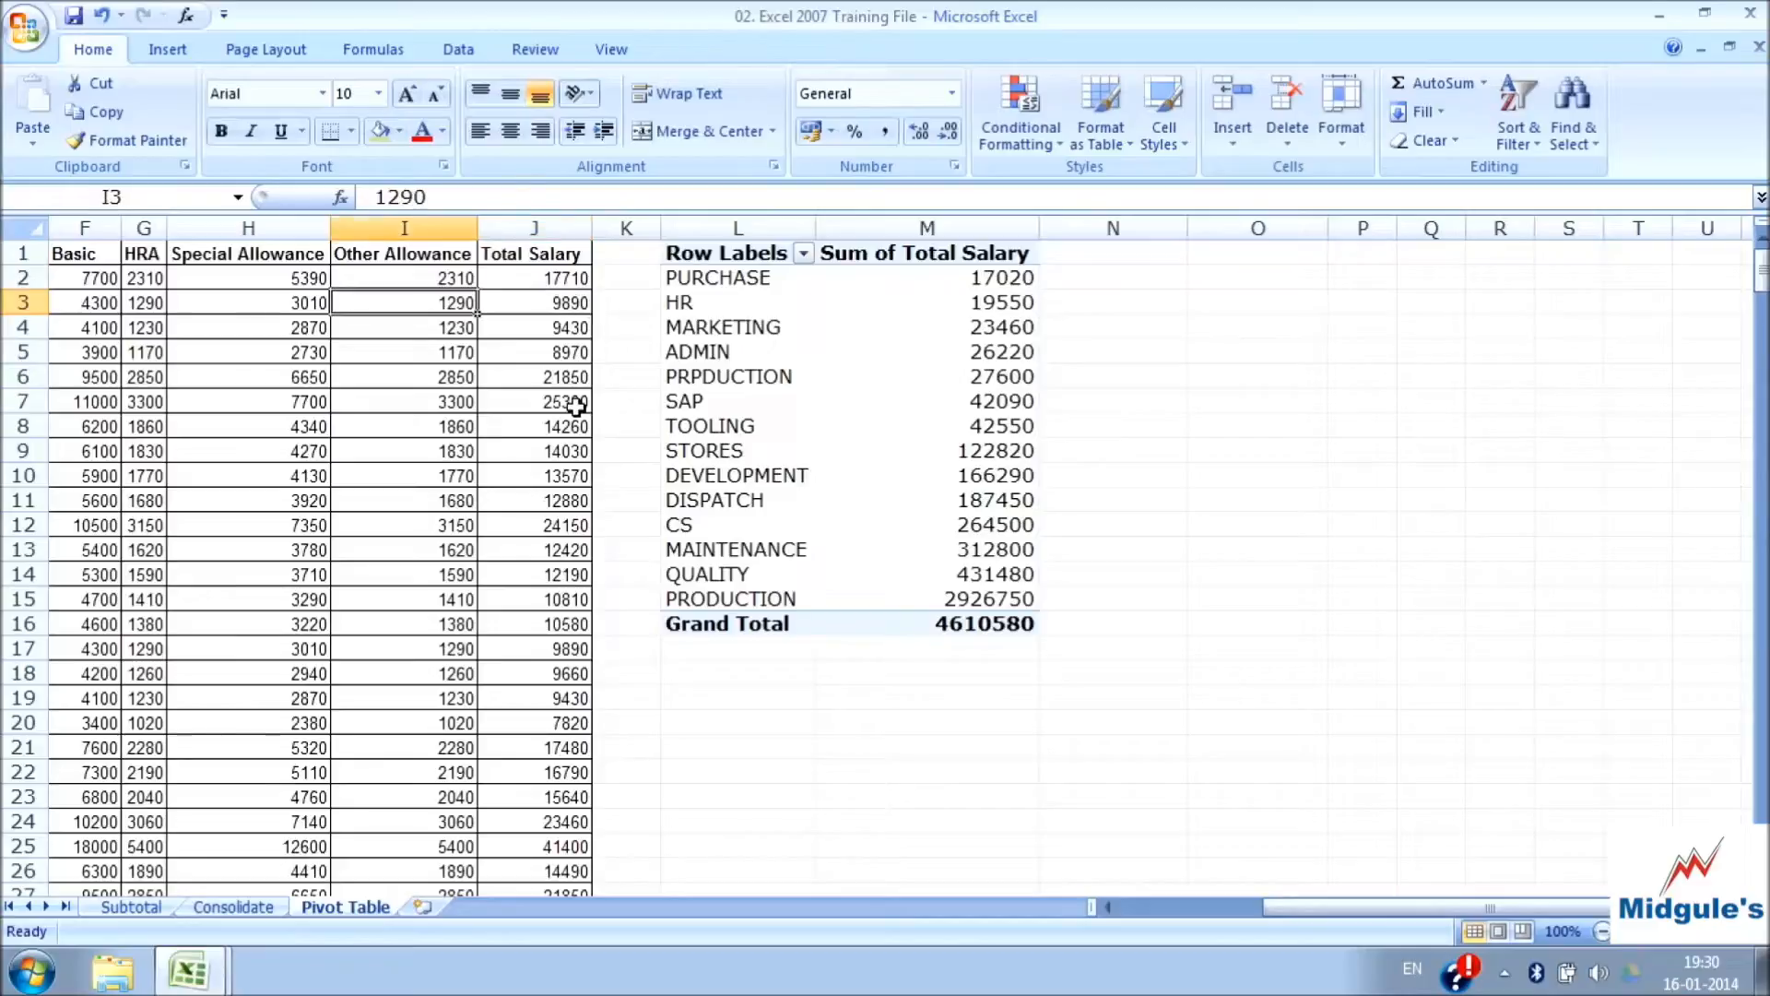
key(Home)
key(Right)
key(Right)
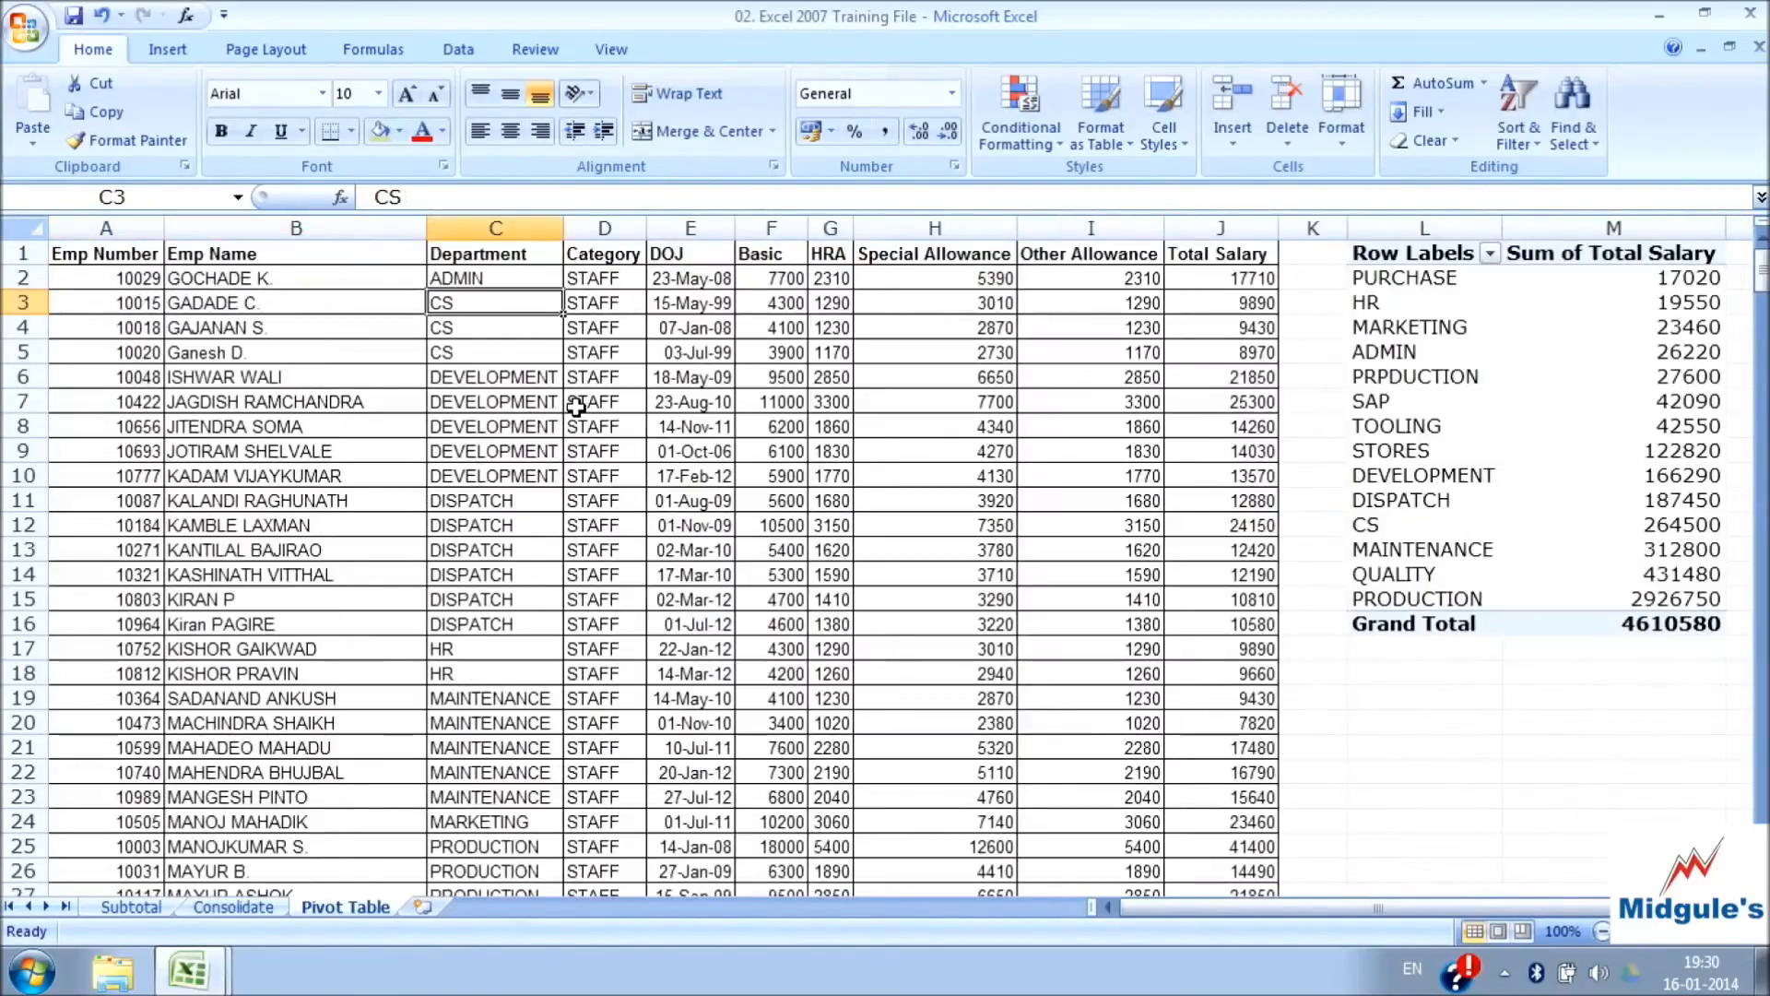
key(Up)
key(Right)
key(Right)
key(Right)
key(Right)
key(Right)
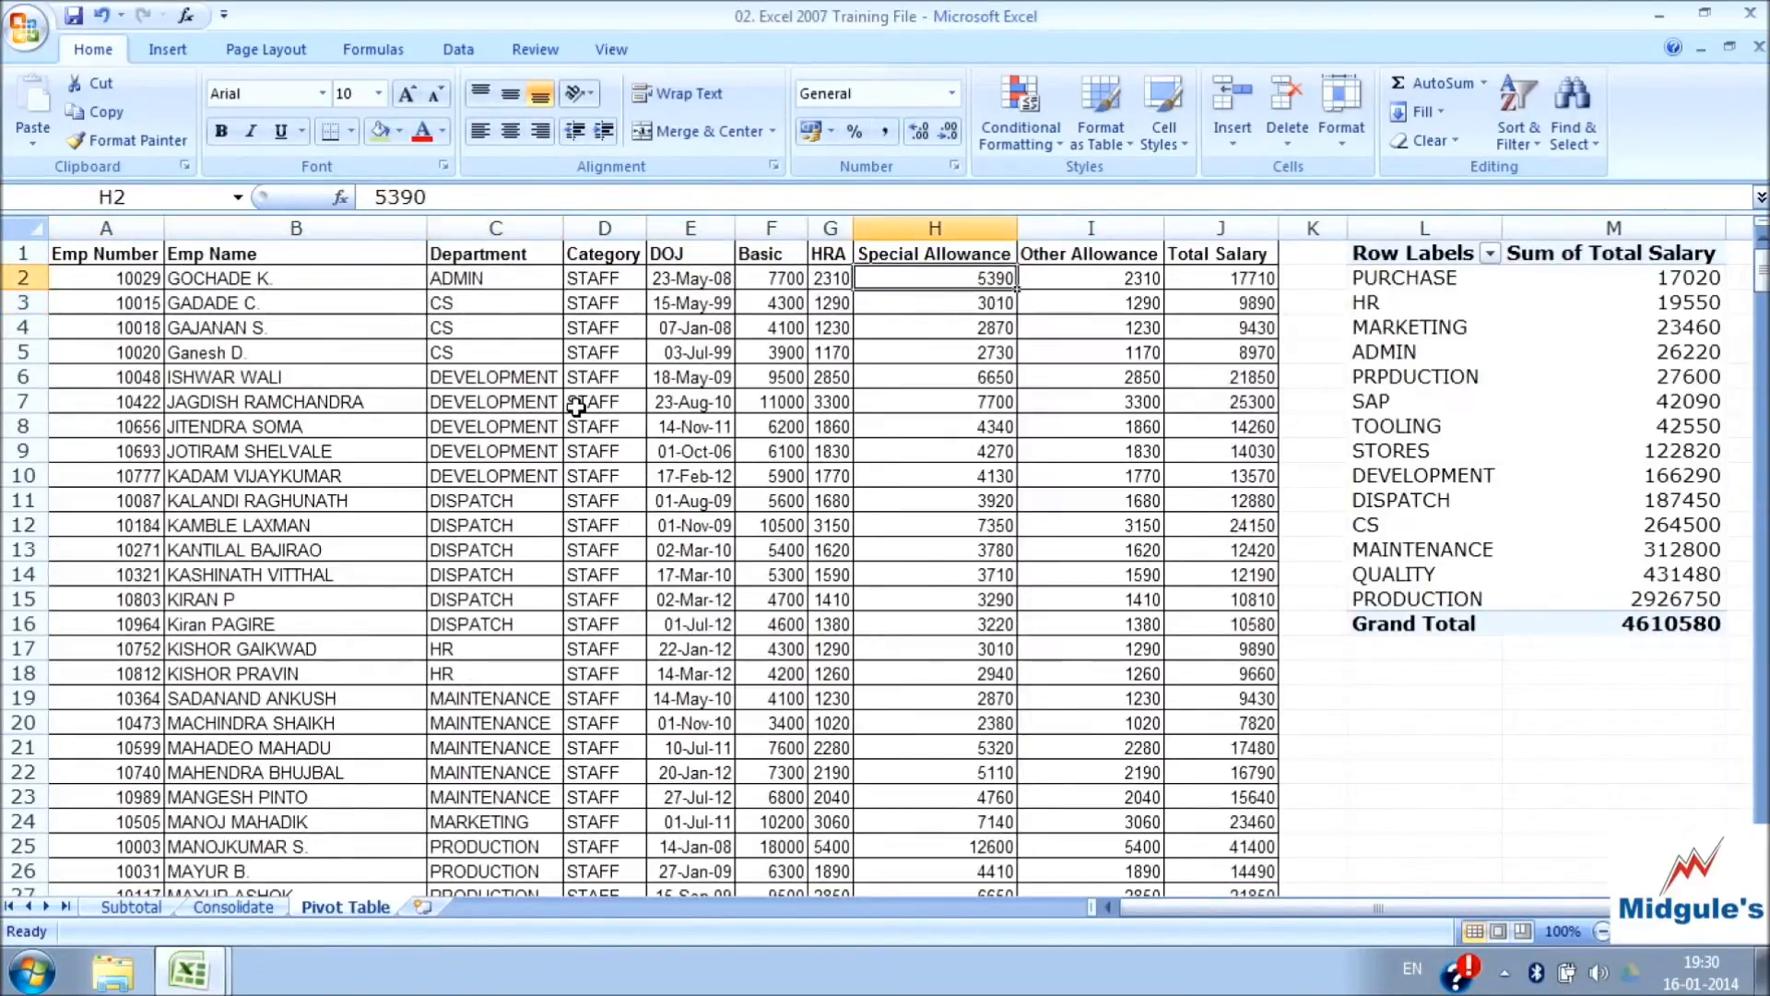
key(Right)
key(Right)
key(Right)
key(Right)
key(Right)
key(Right)
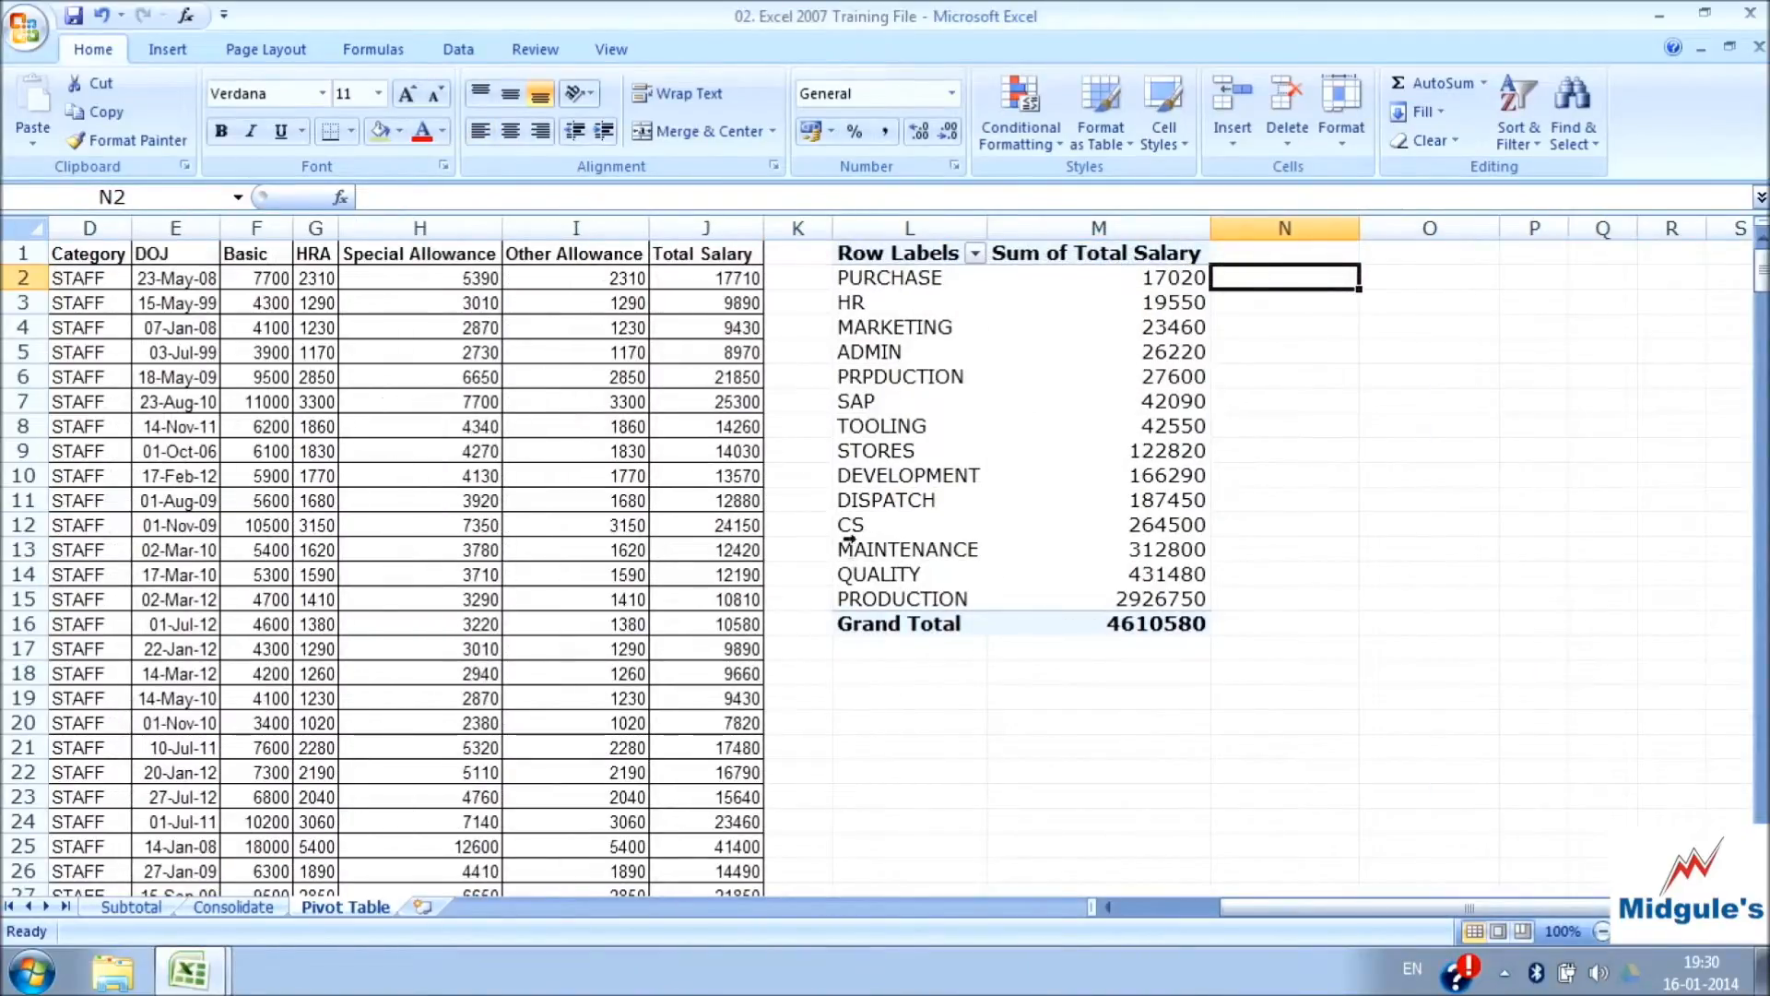
click(876, 359)
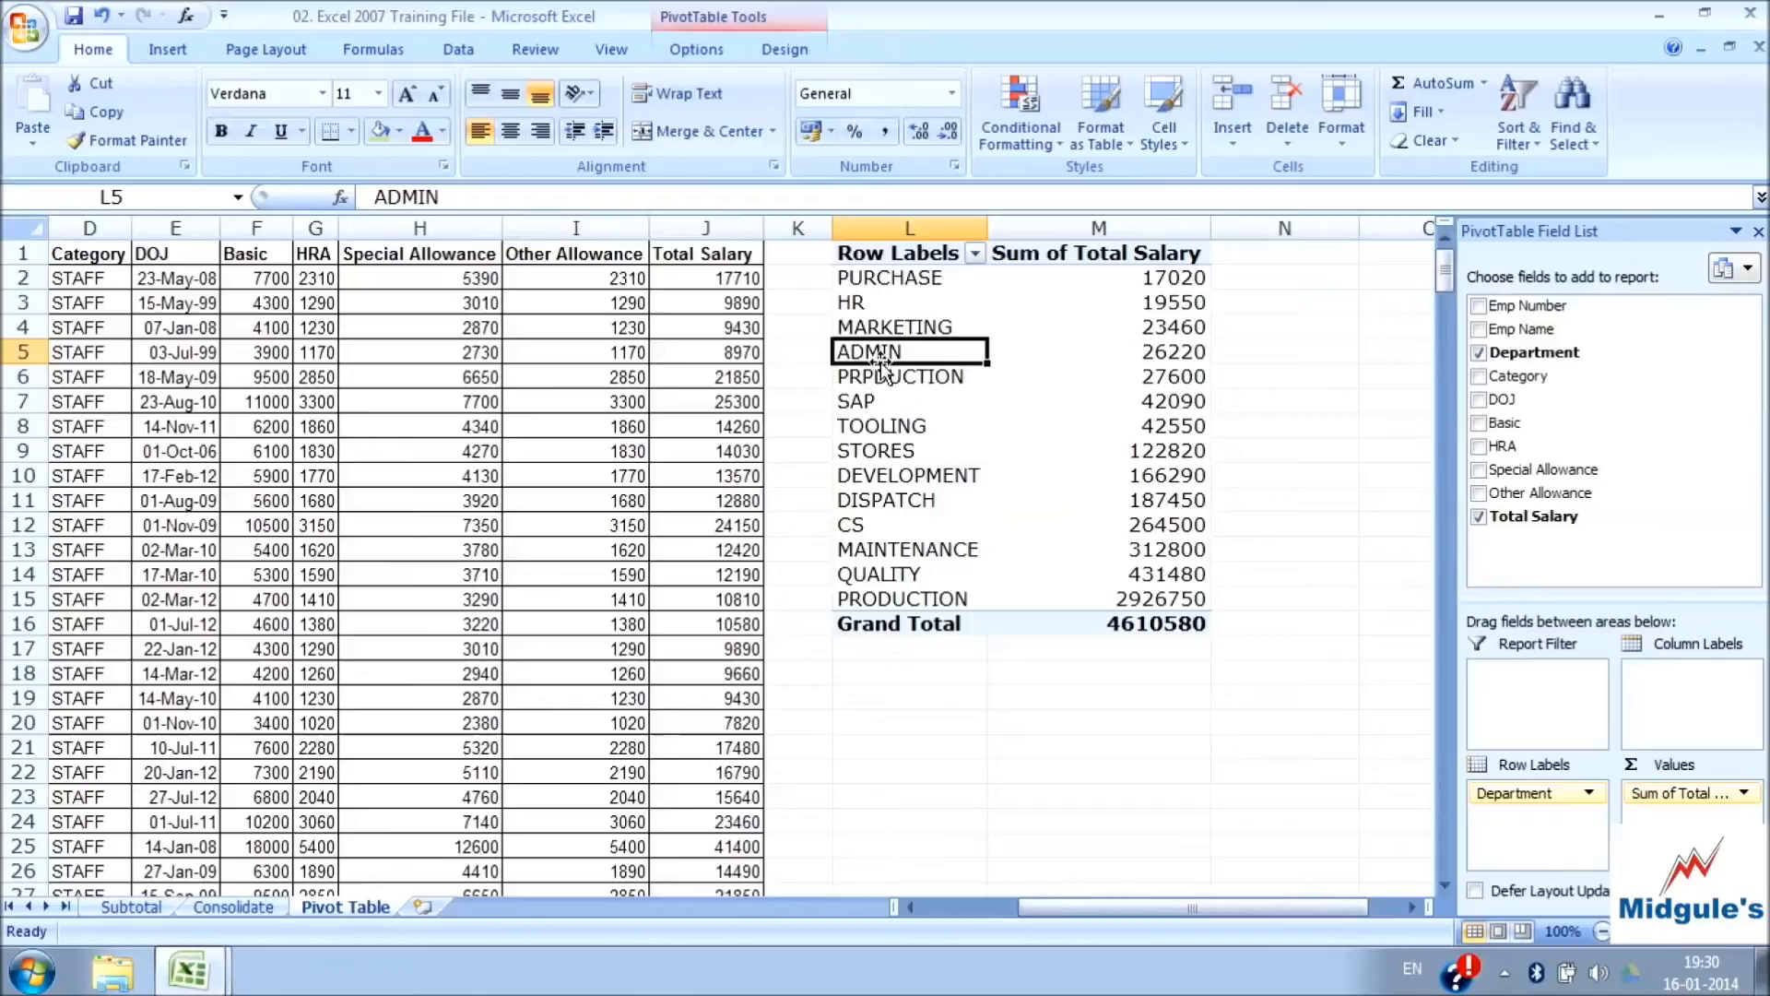
click(1154, 351)
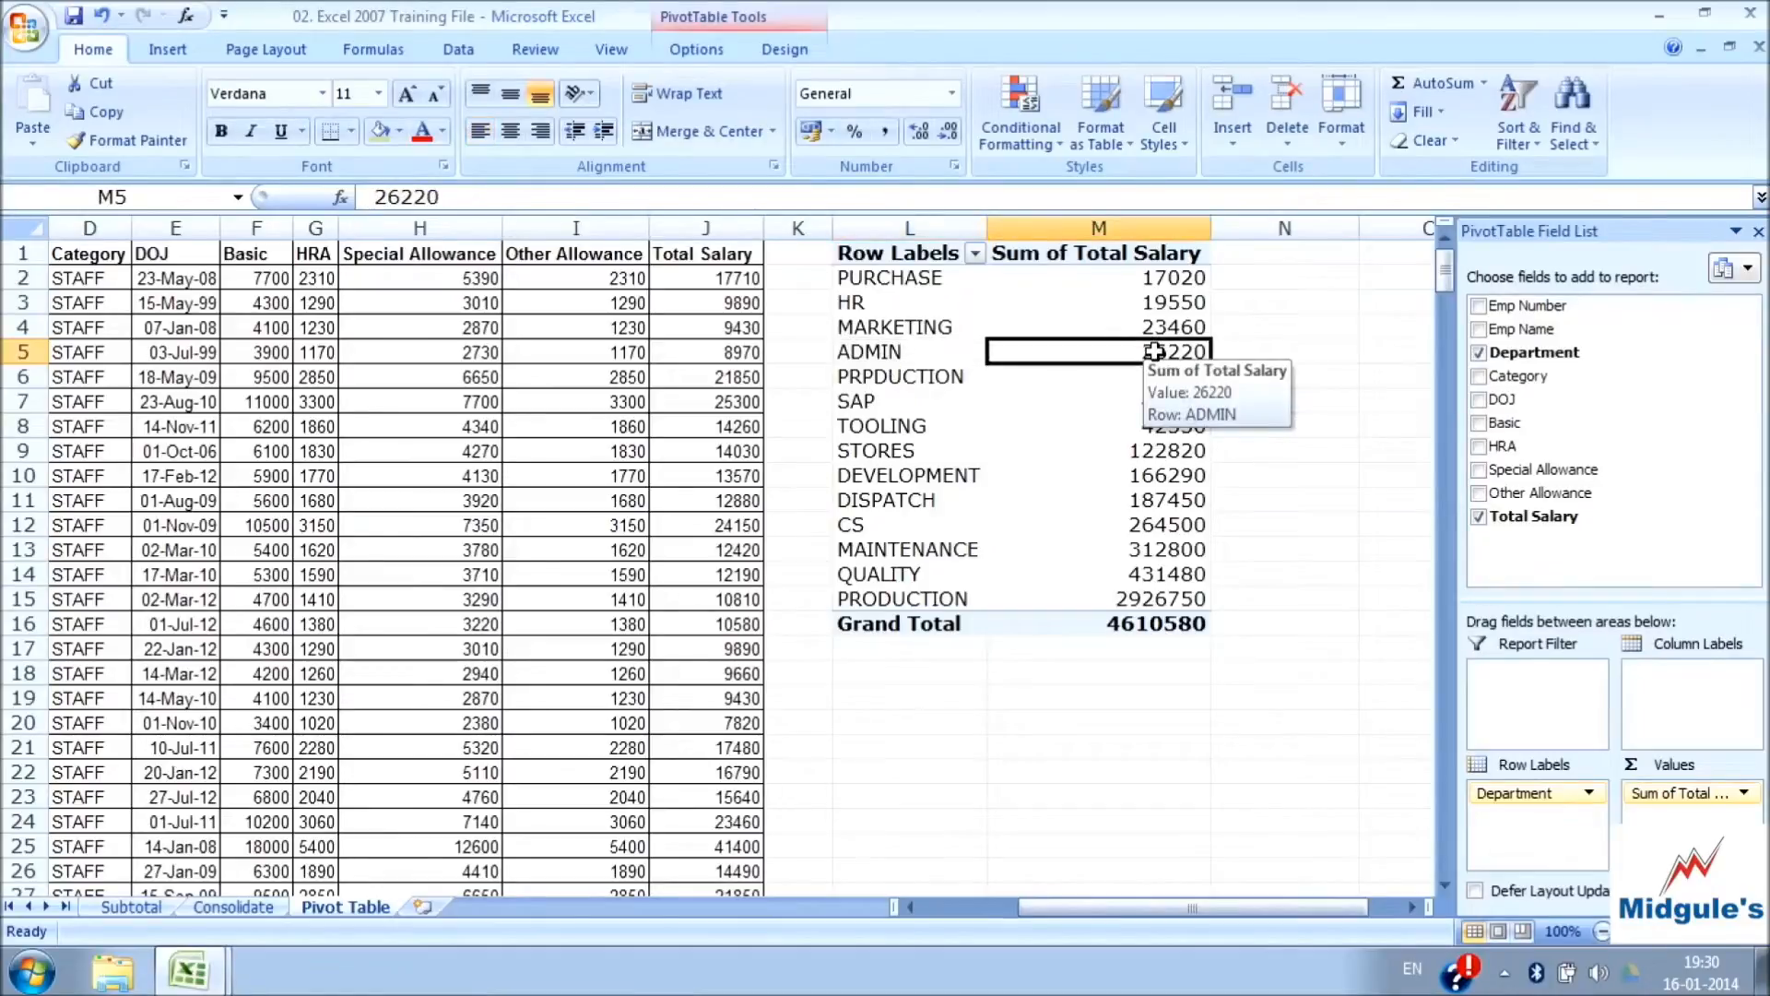
Add 20000 to the first employee's Total Salary in J2 by changing the formula to =SUM(F2:I2)+20000
click(718, 273)
double_click(717, 273)
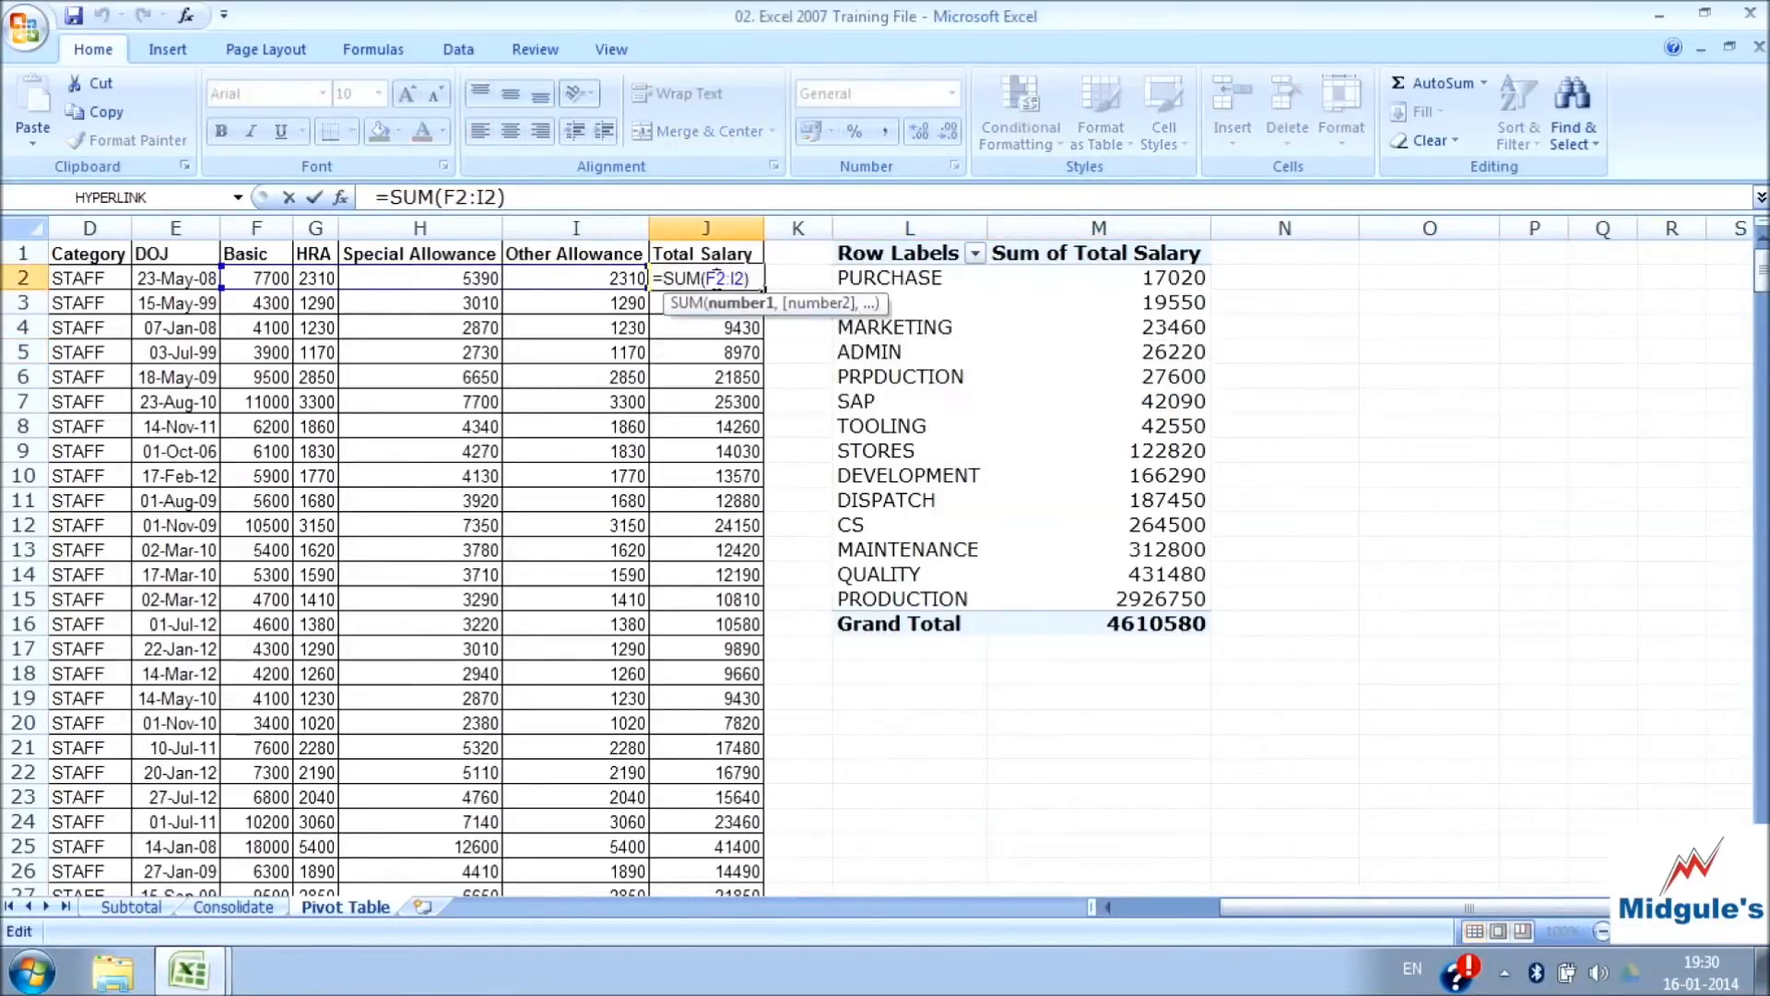
key(Escape)
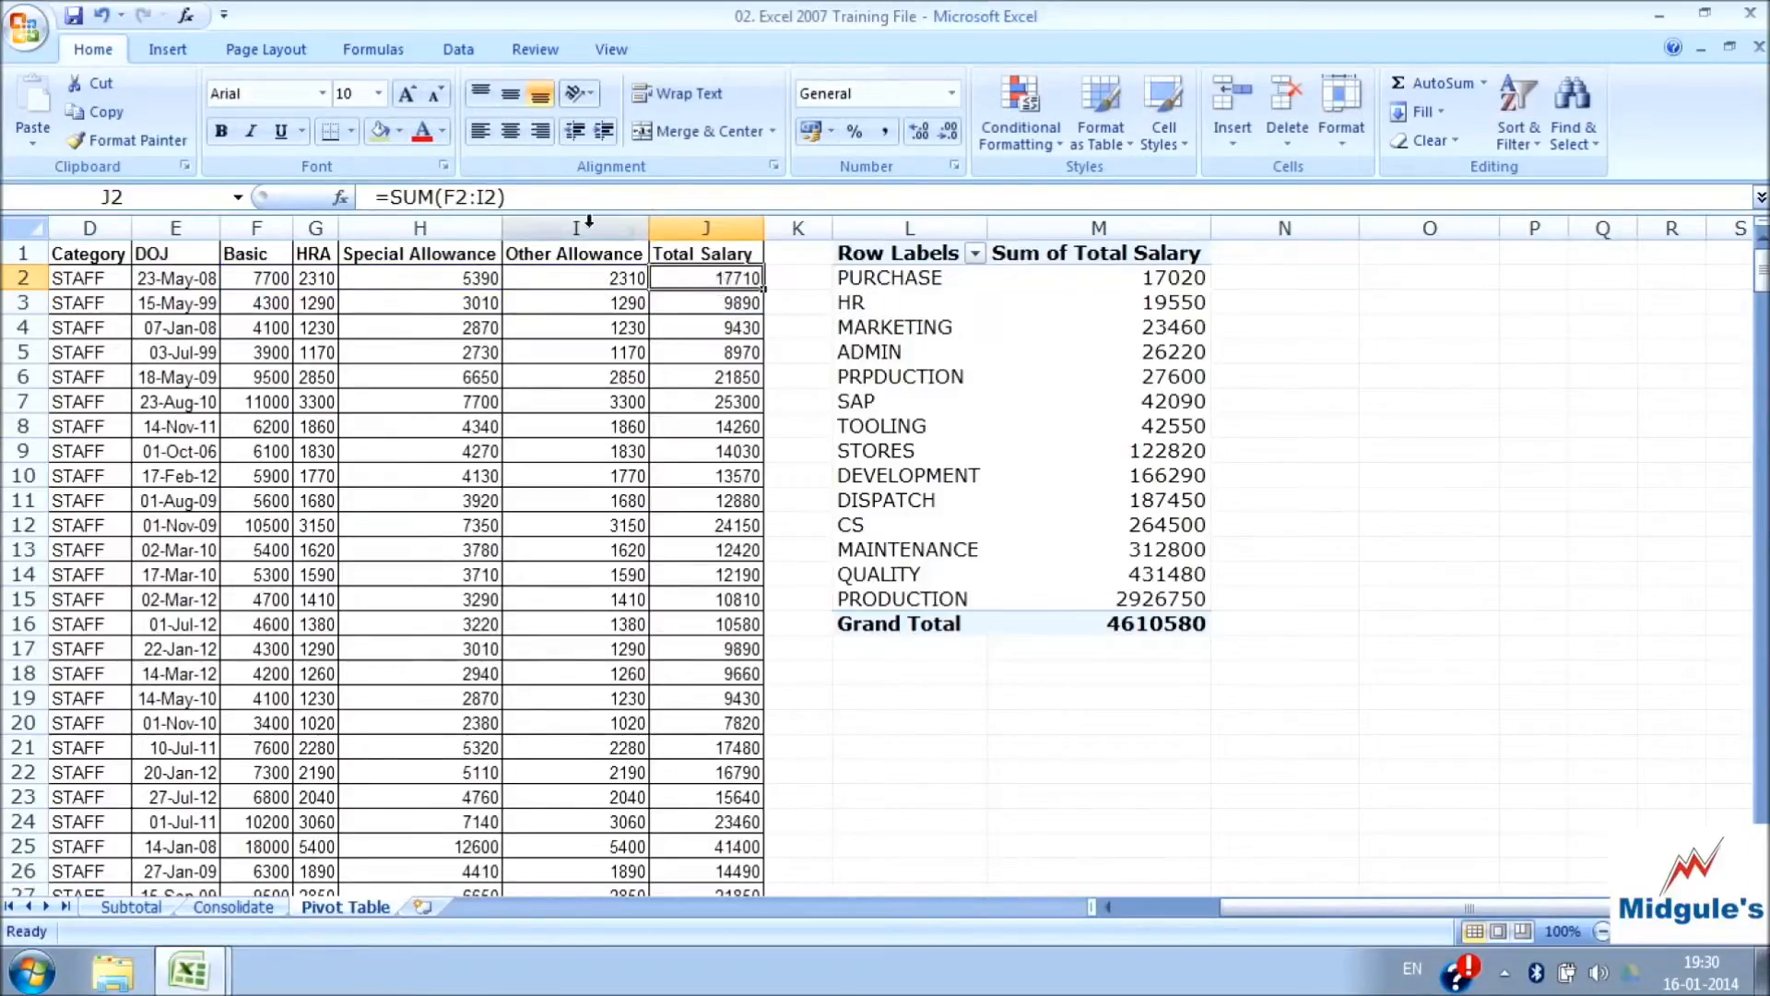
click(568, 195)
text(+20000)
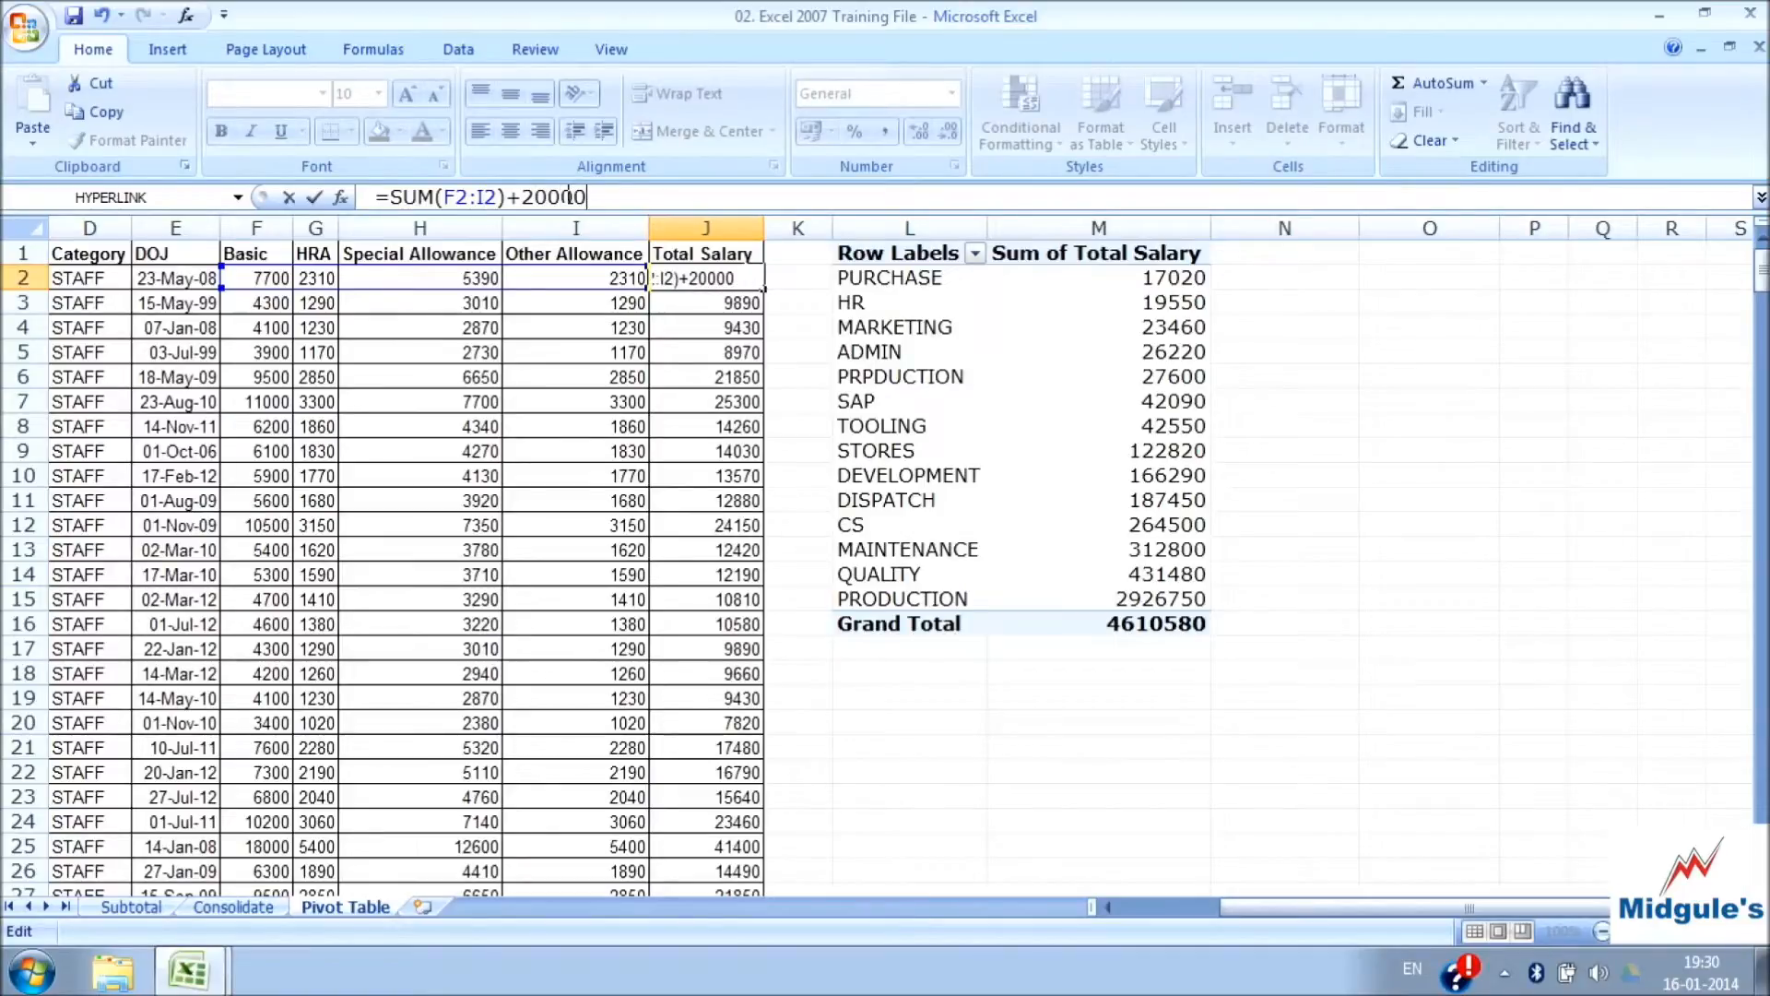
key(Return)
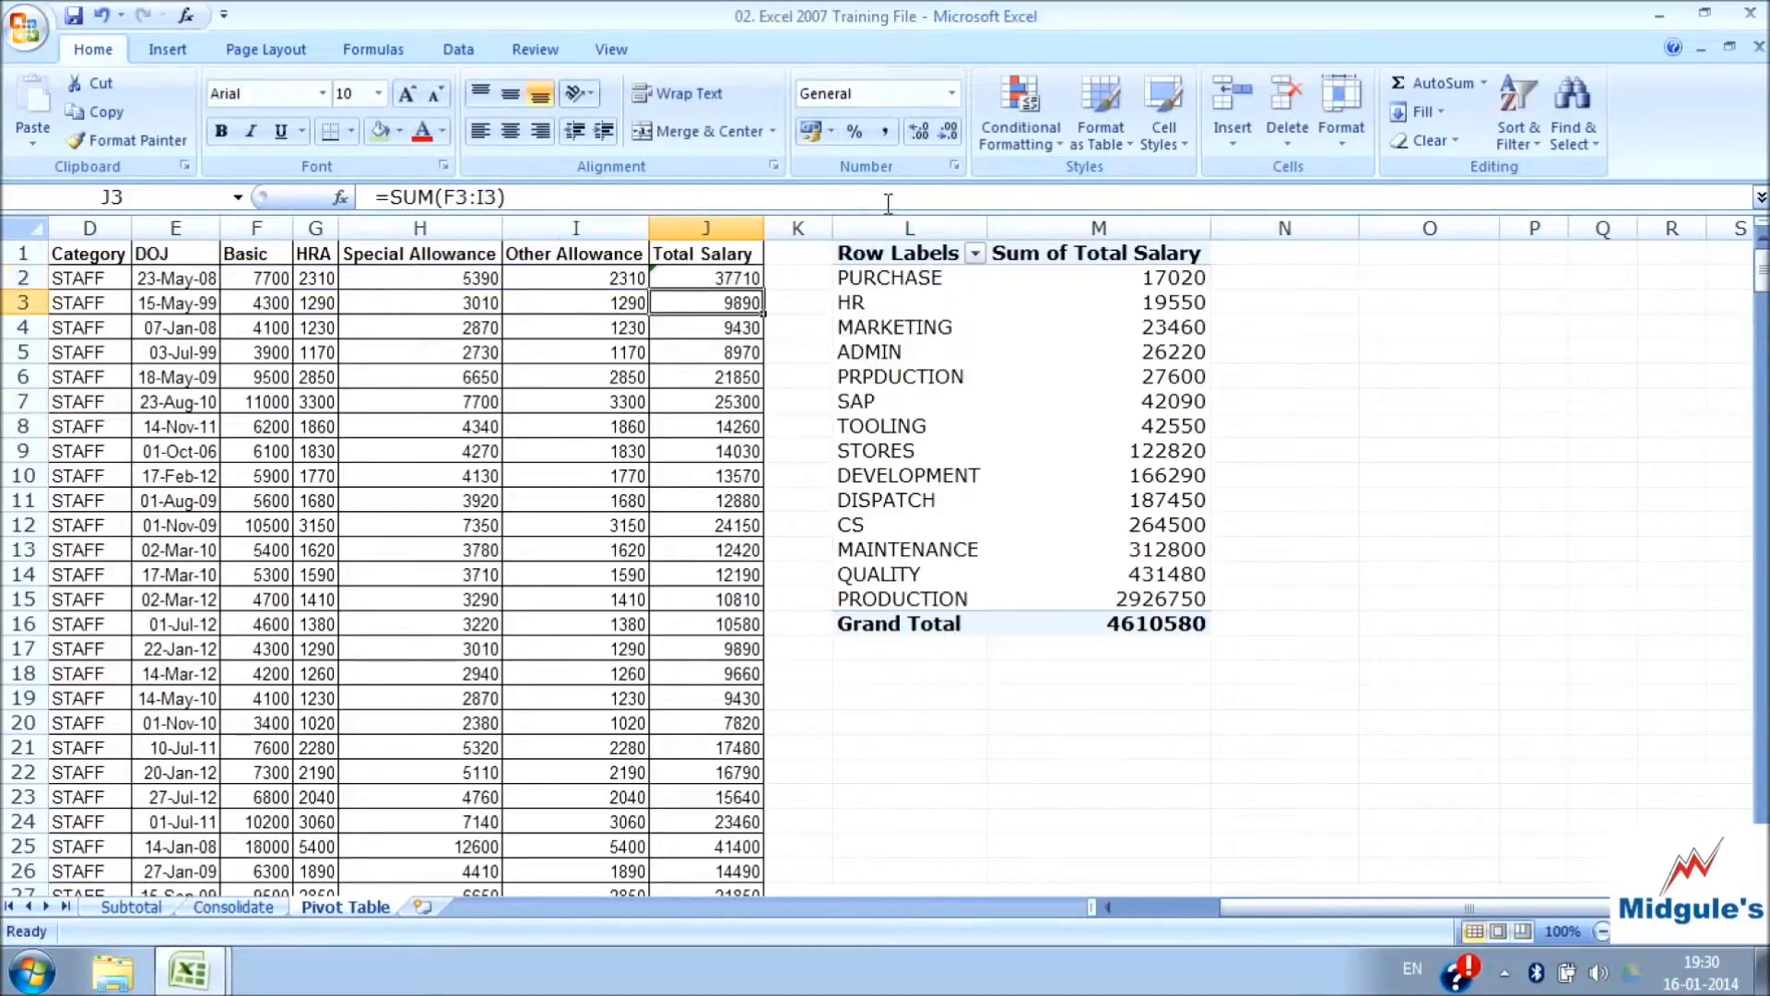
Refresh the PivotTable to bring in the changed Total Salary from the source data
click(1178, 352)
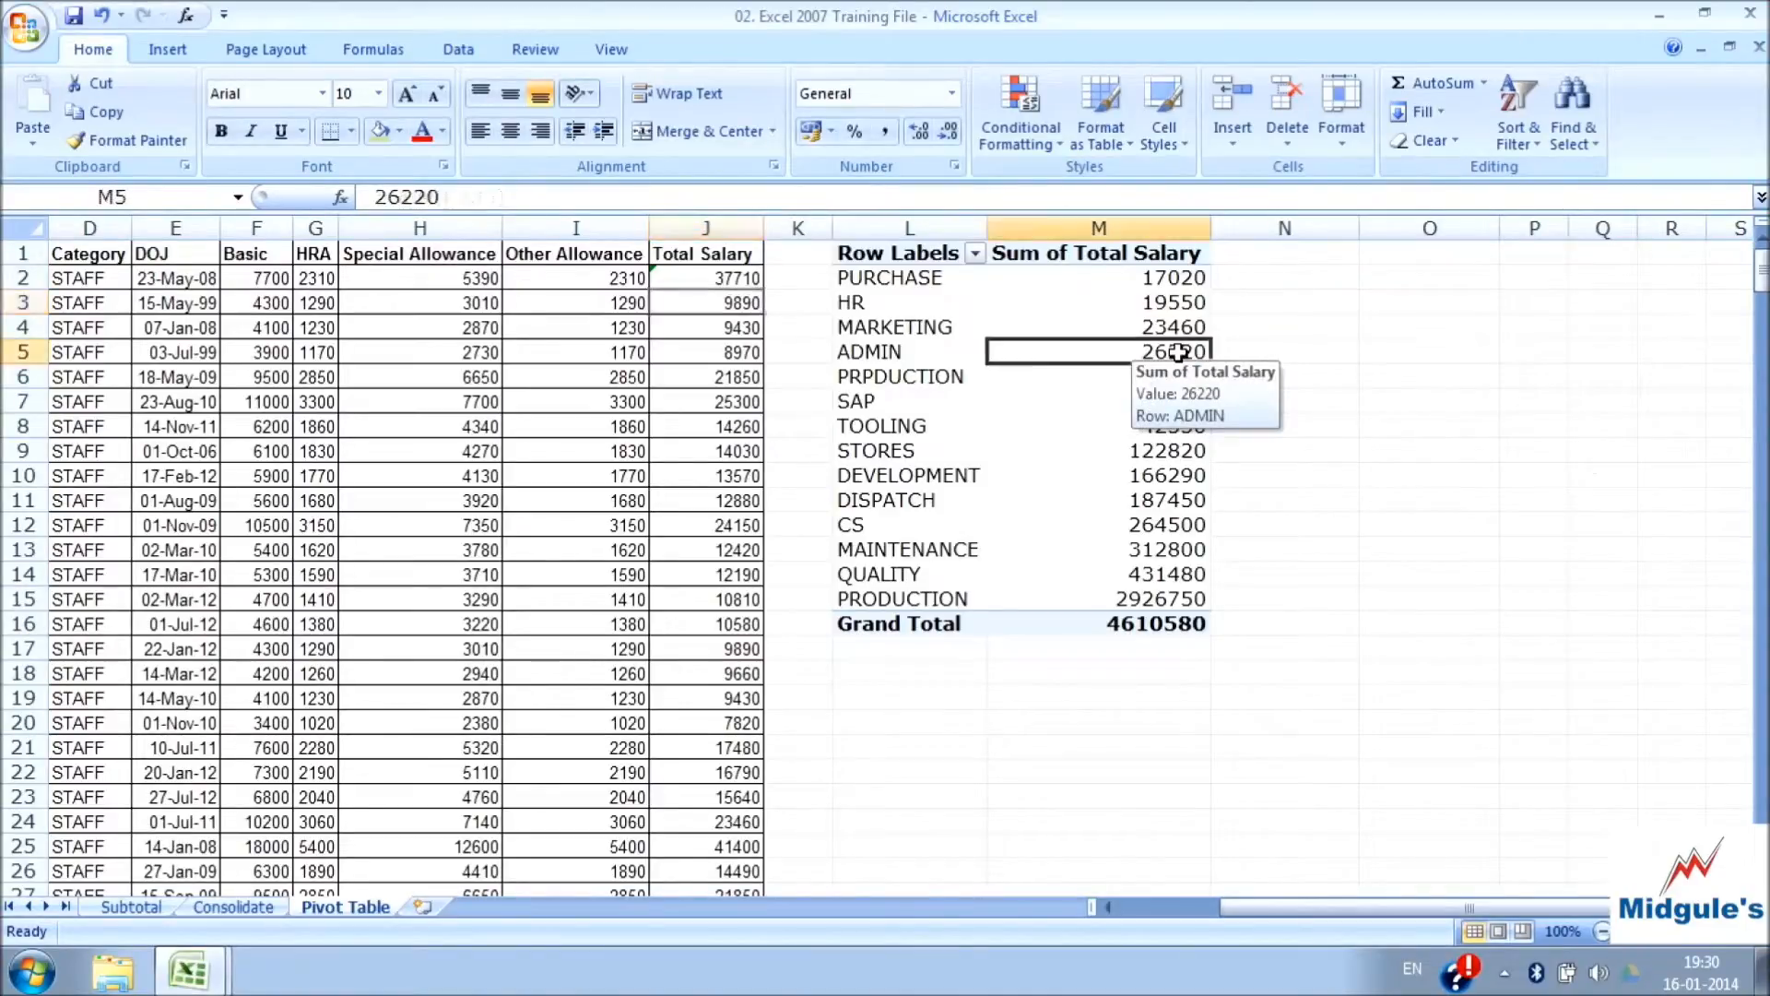
right_click(1119, 359)
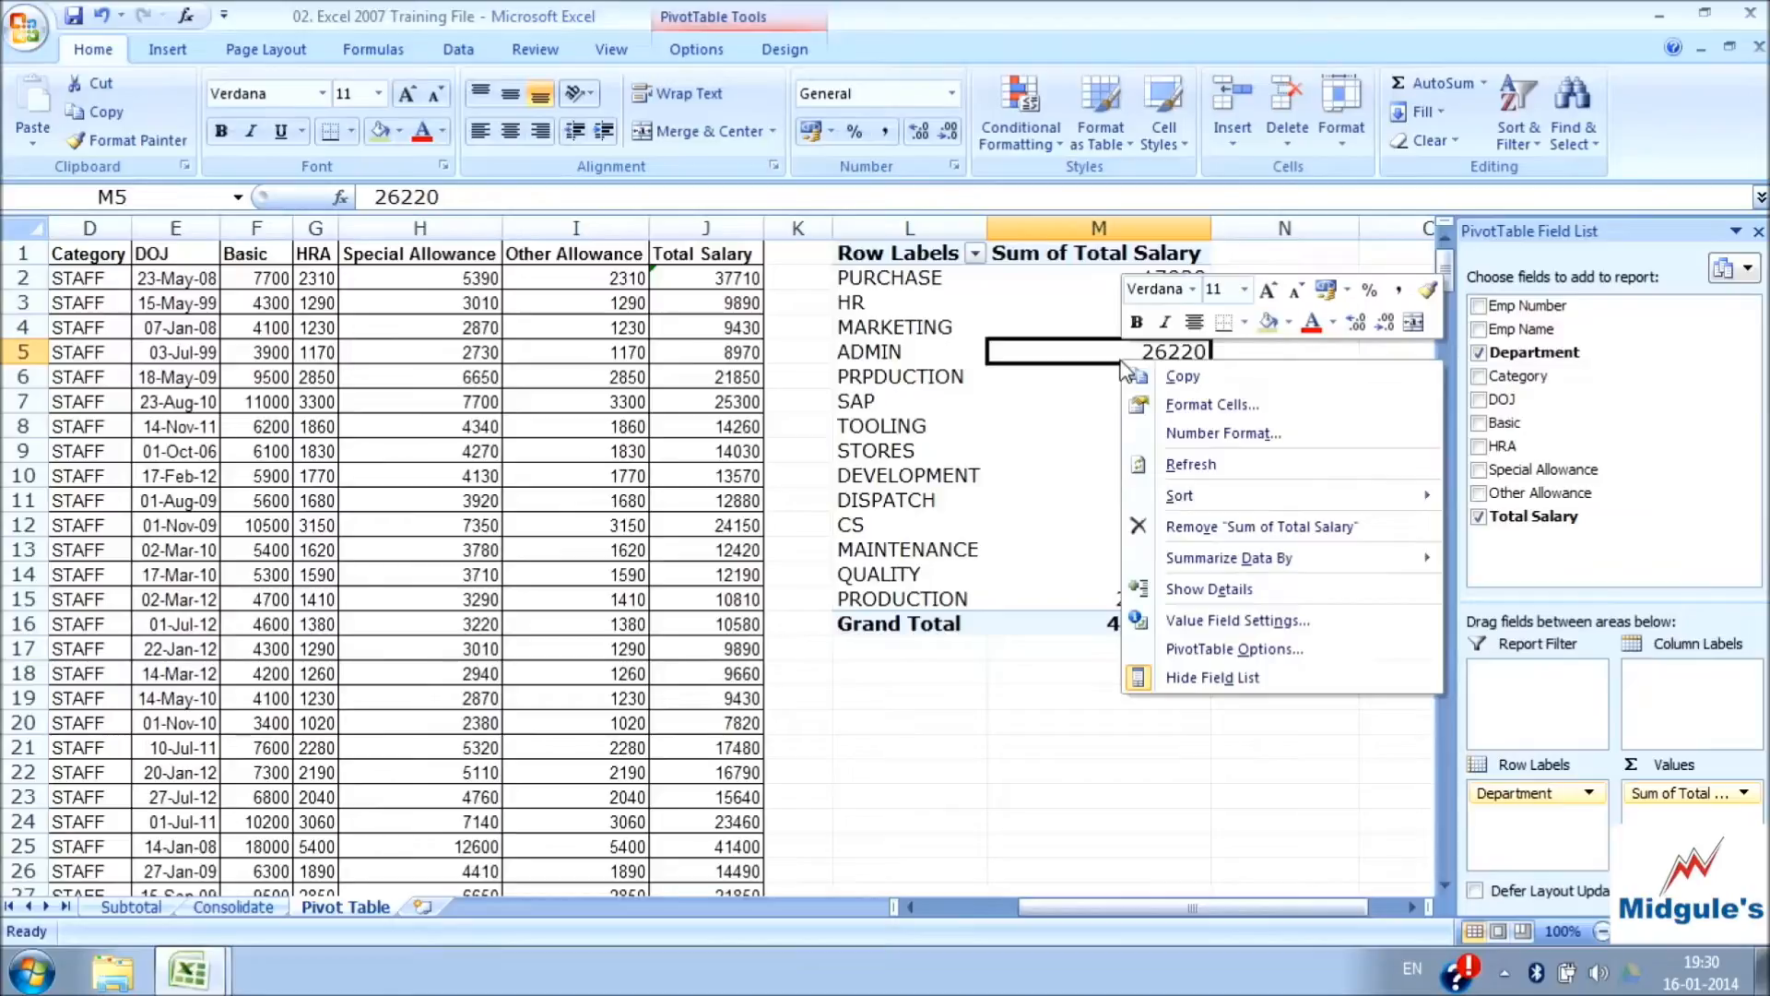
key(Escape)
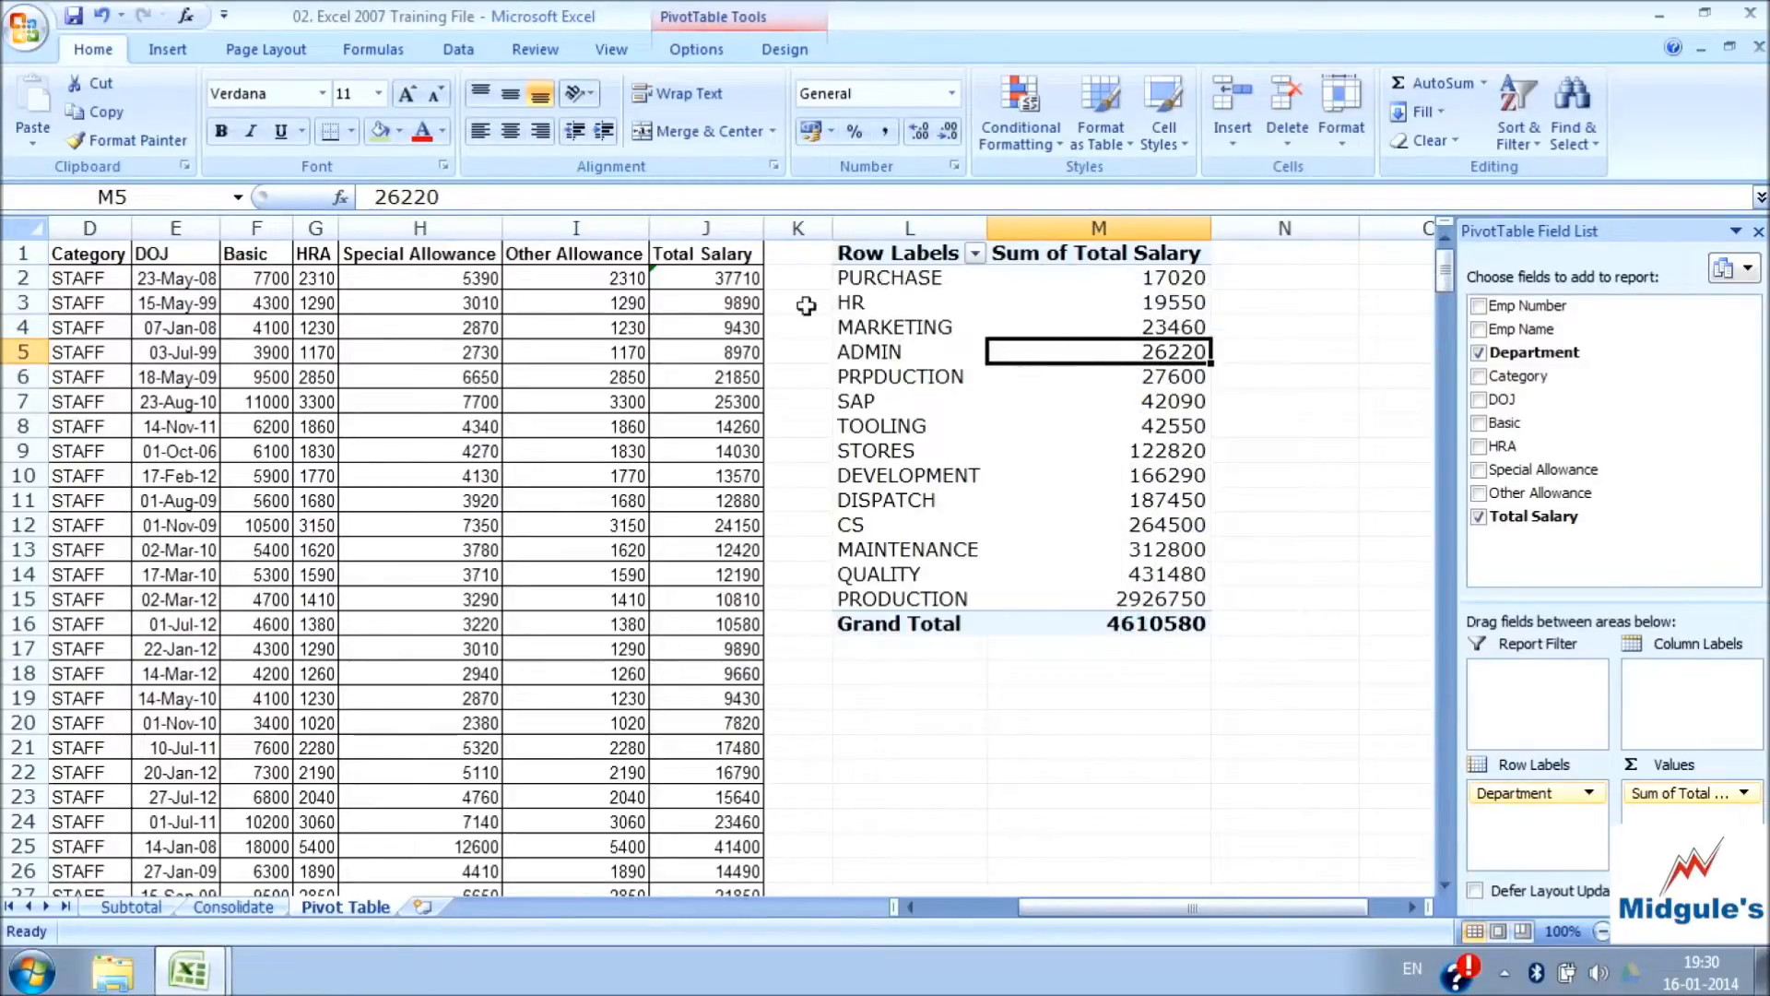
click(700, 51)
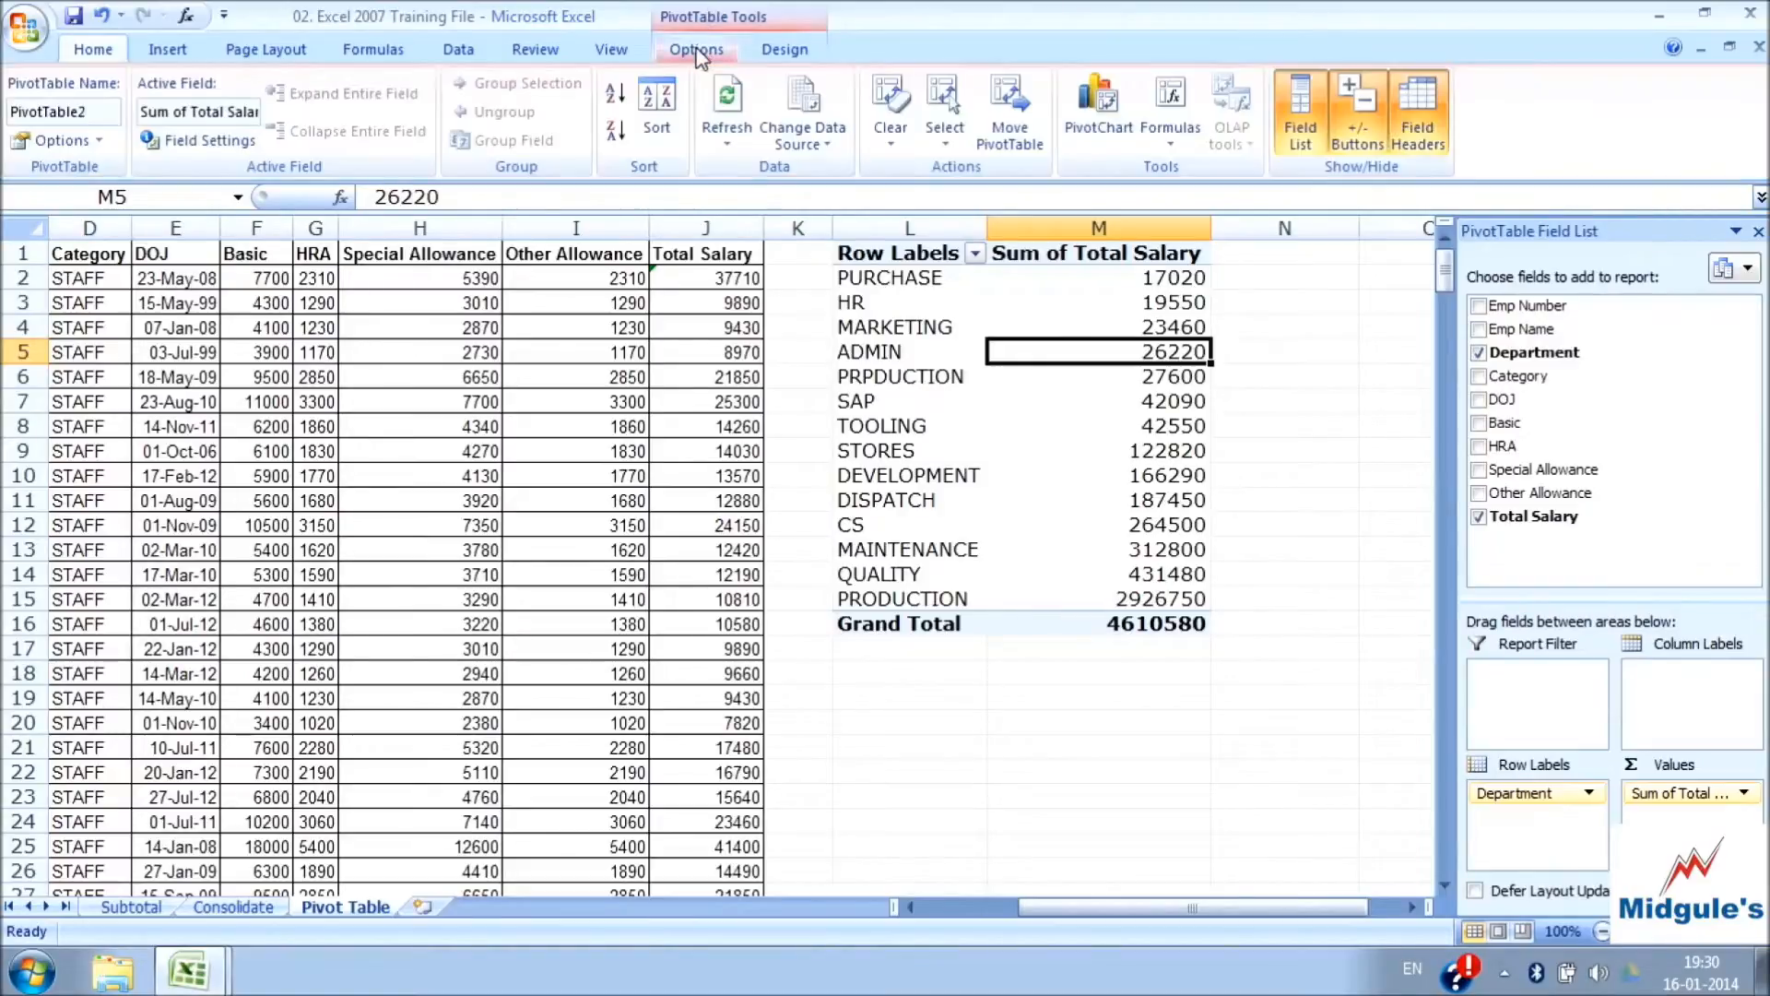
click(727, 138)
click(765, 199)
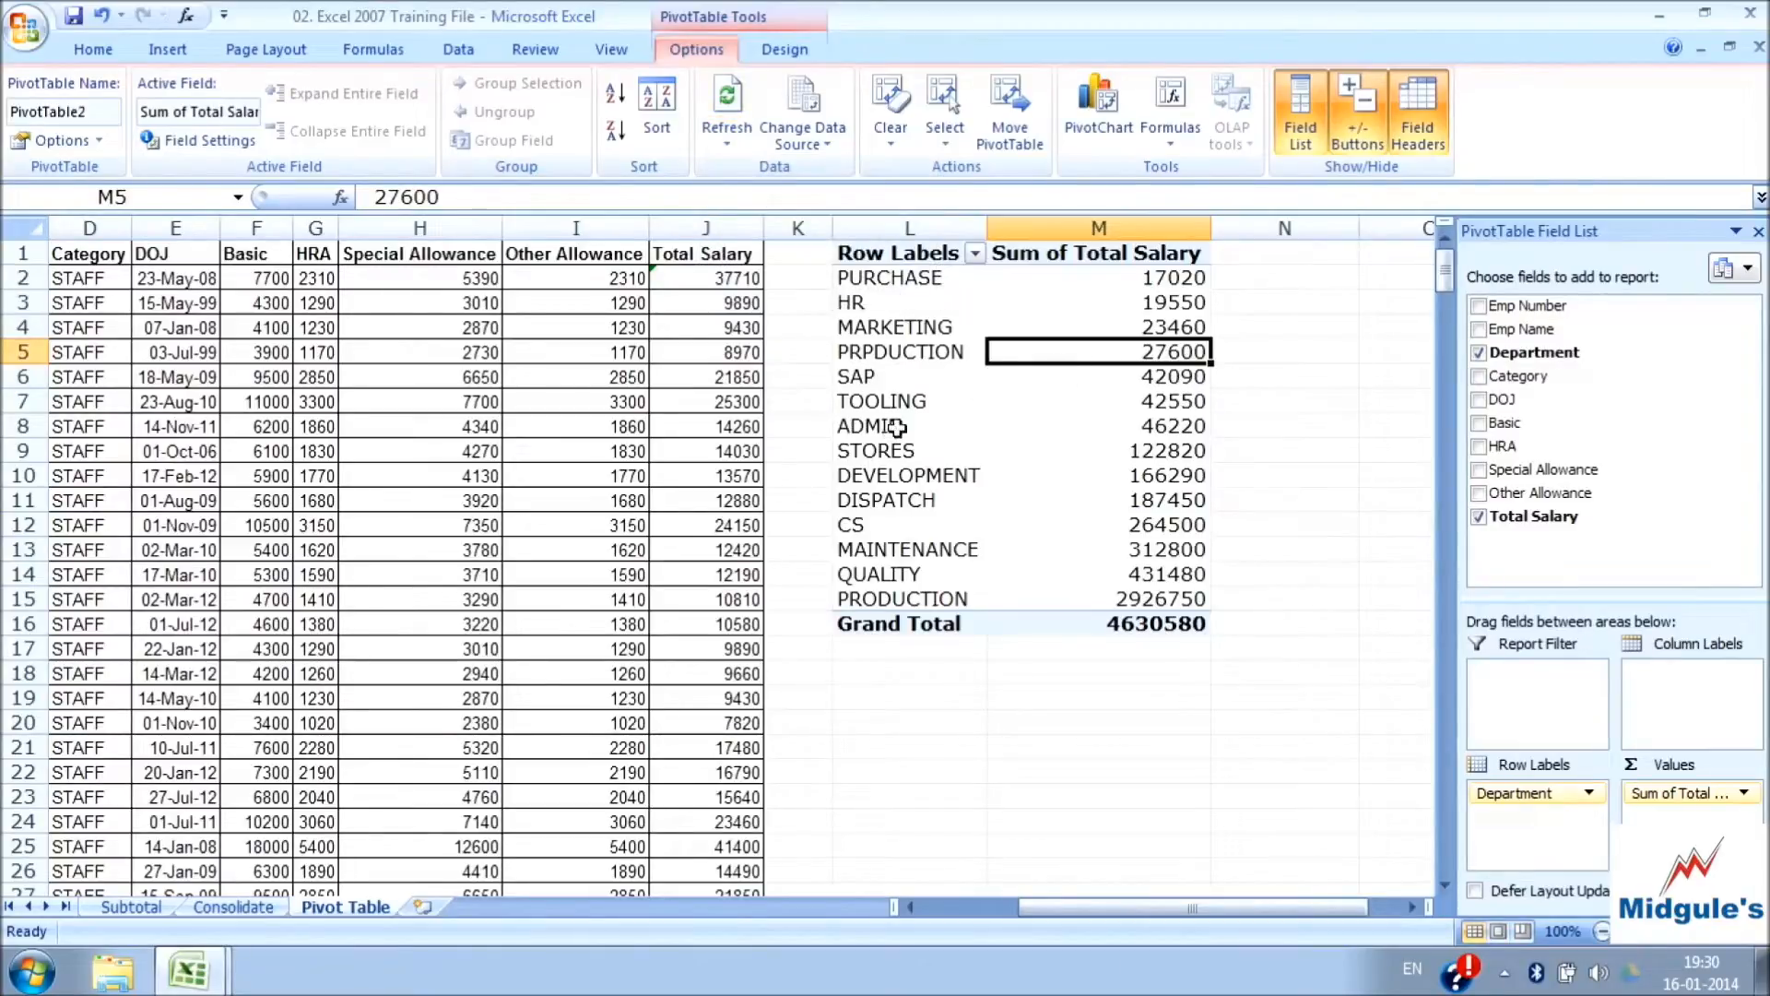
Check the ADMIN total in the refreshed PivotTable and the commands available for that cell
mouse_move(1194, 429)
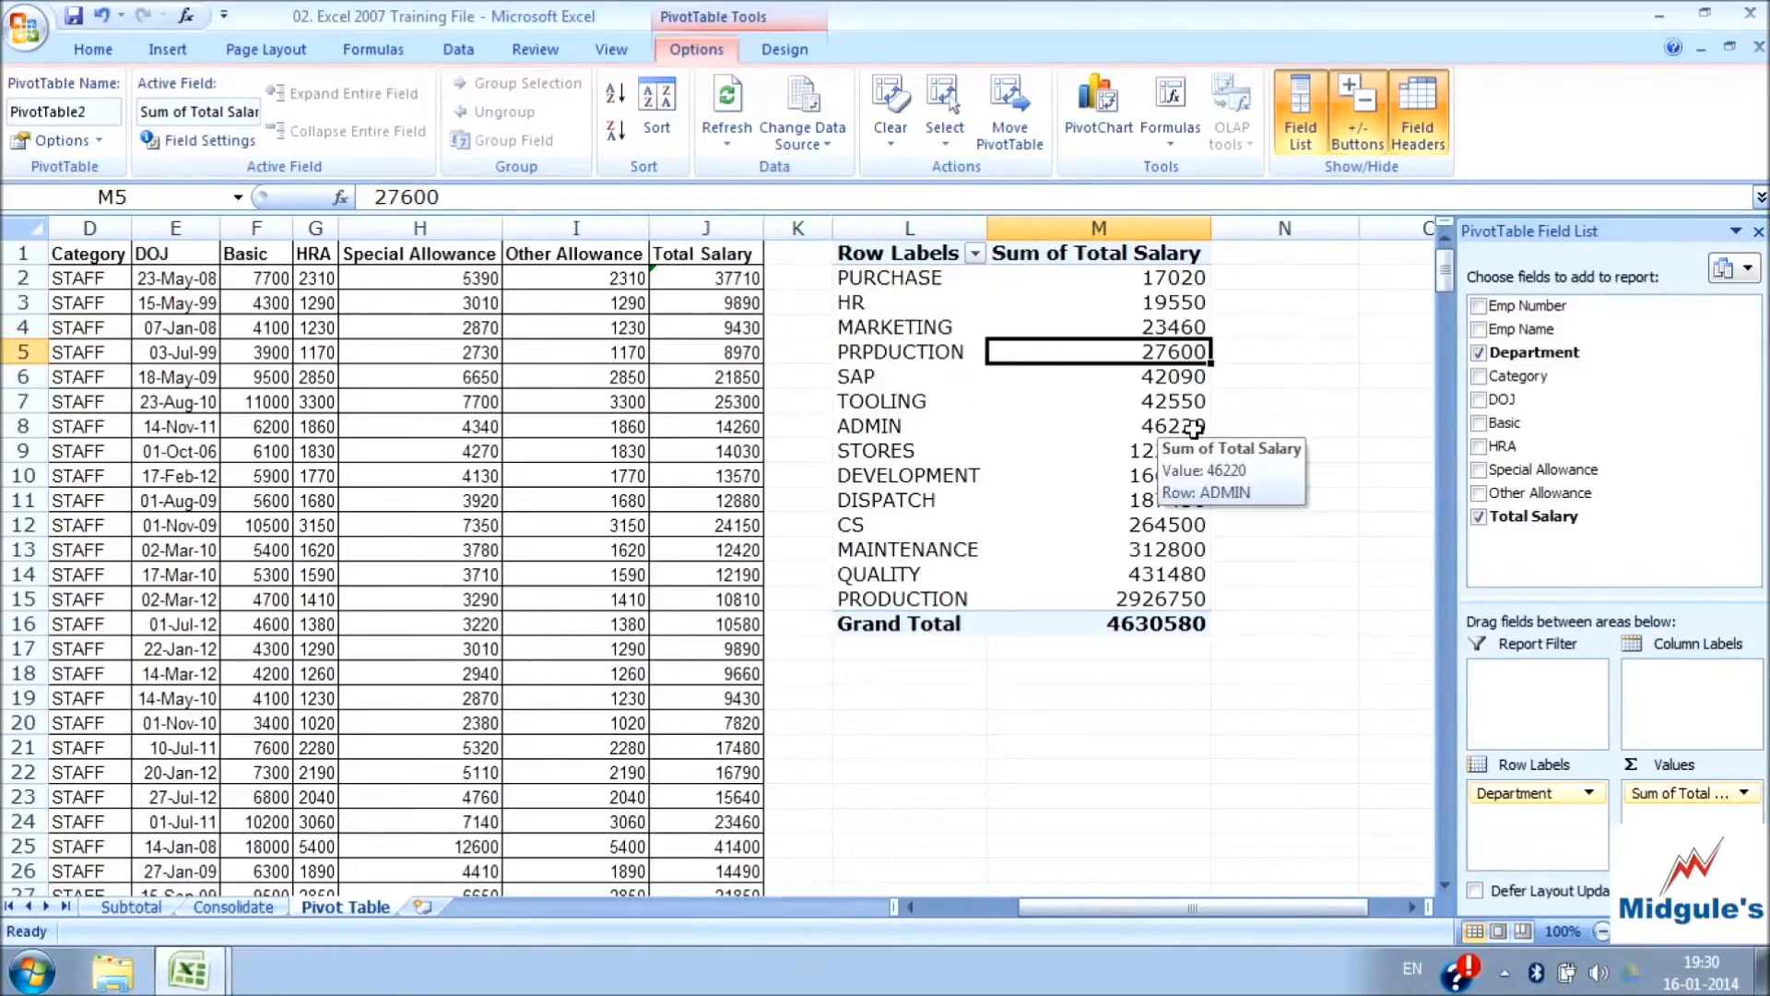
click(1104, 424)
right_click(1104, 424)
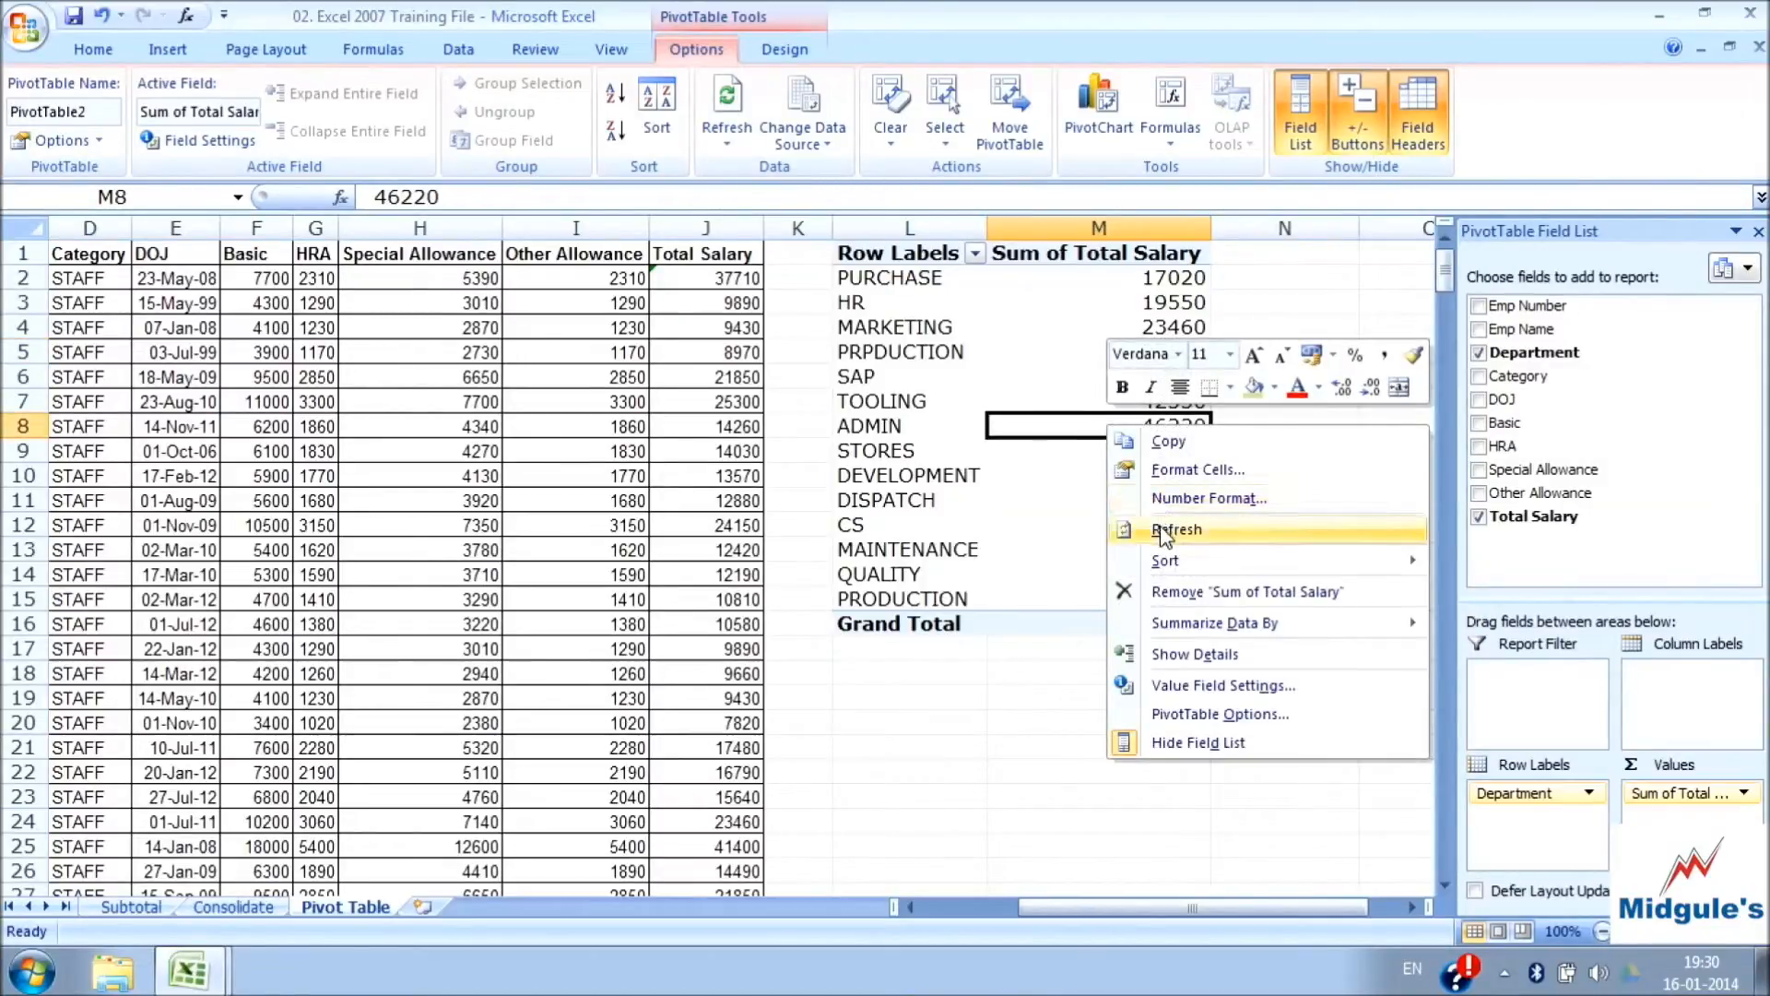
click(915, 376)
click(909, 351)
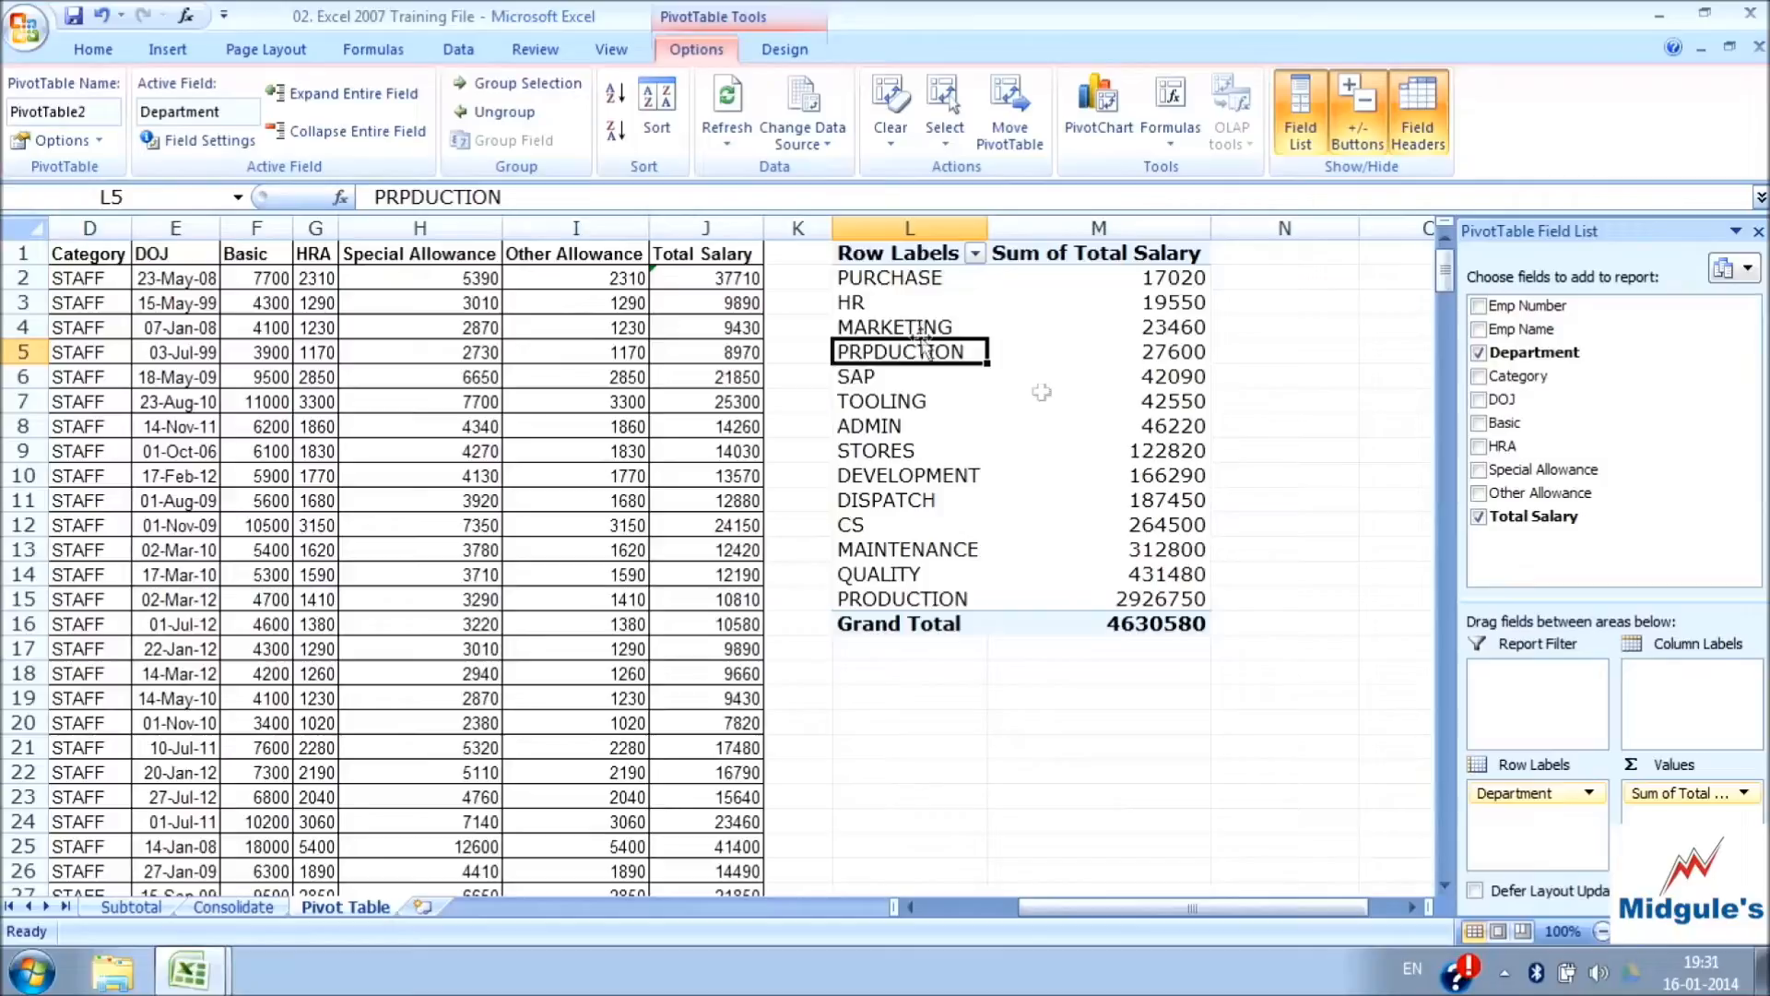
click(1070, 401)
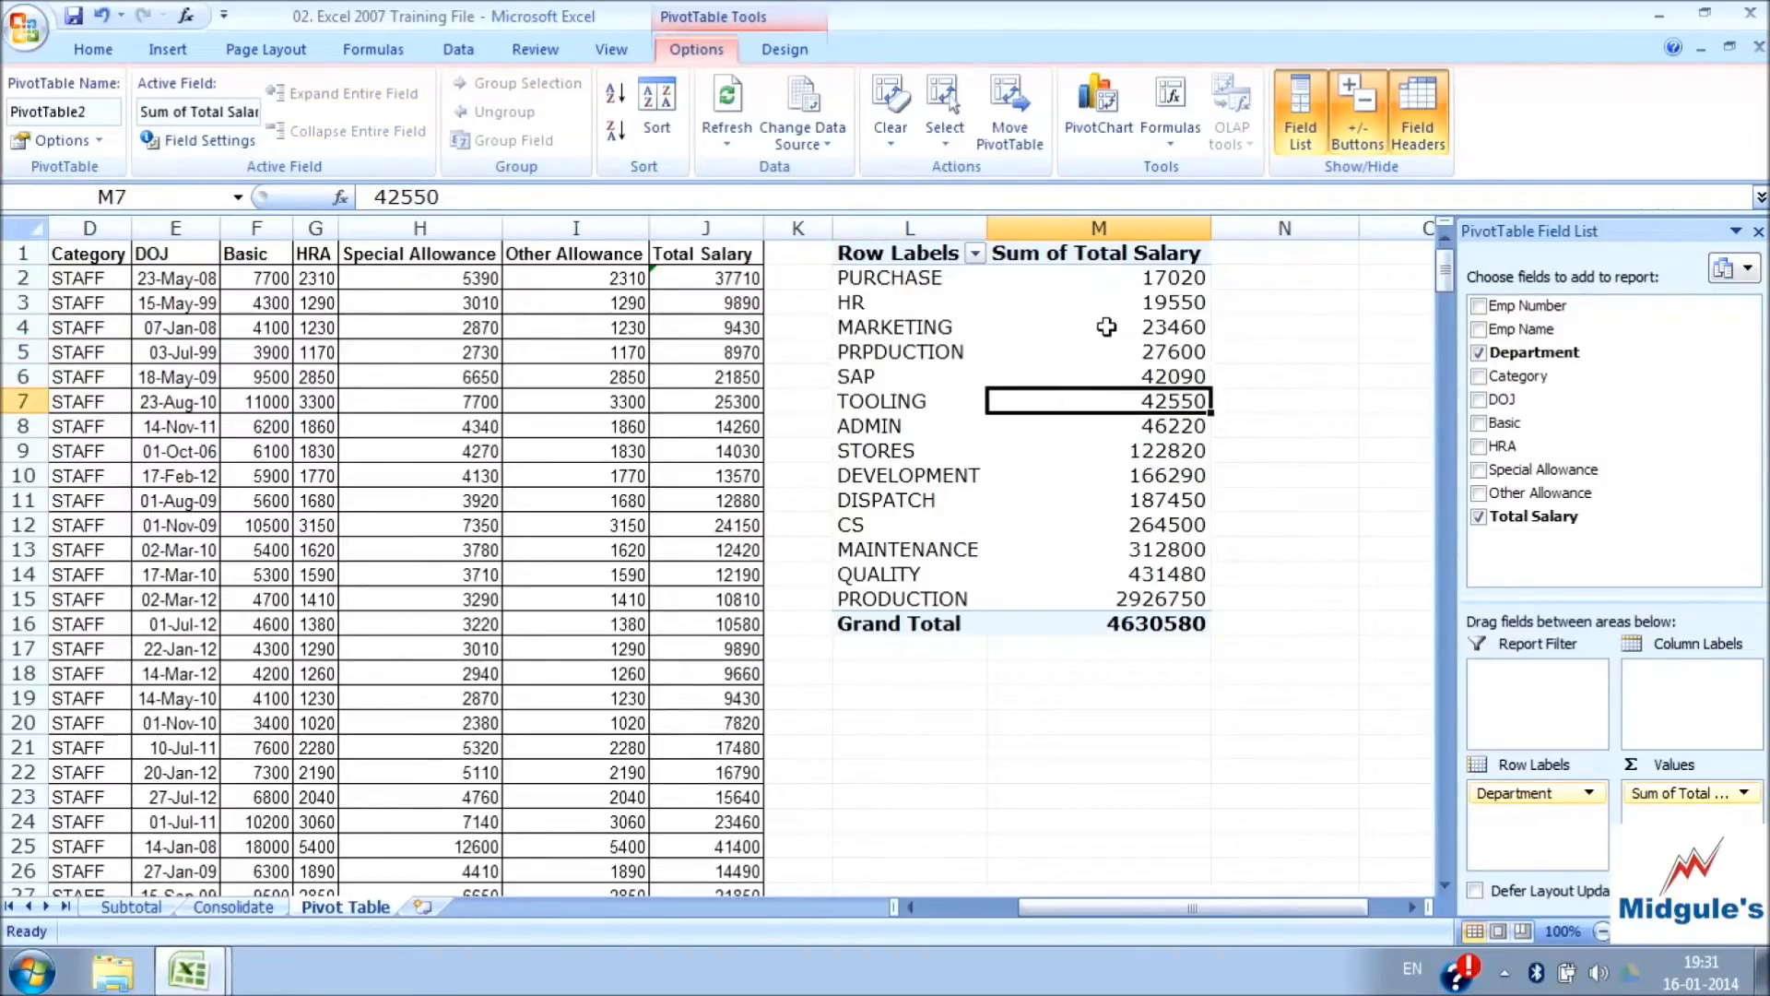
Review the PivotTable's data source and accept the existing range 'Pivot Table'!$A$1:$J$341
mouse_move(1106, 327)
click(816, 149)
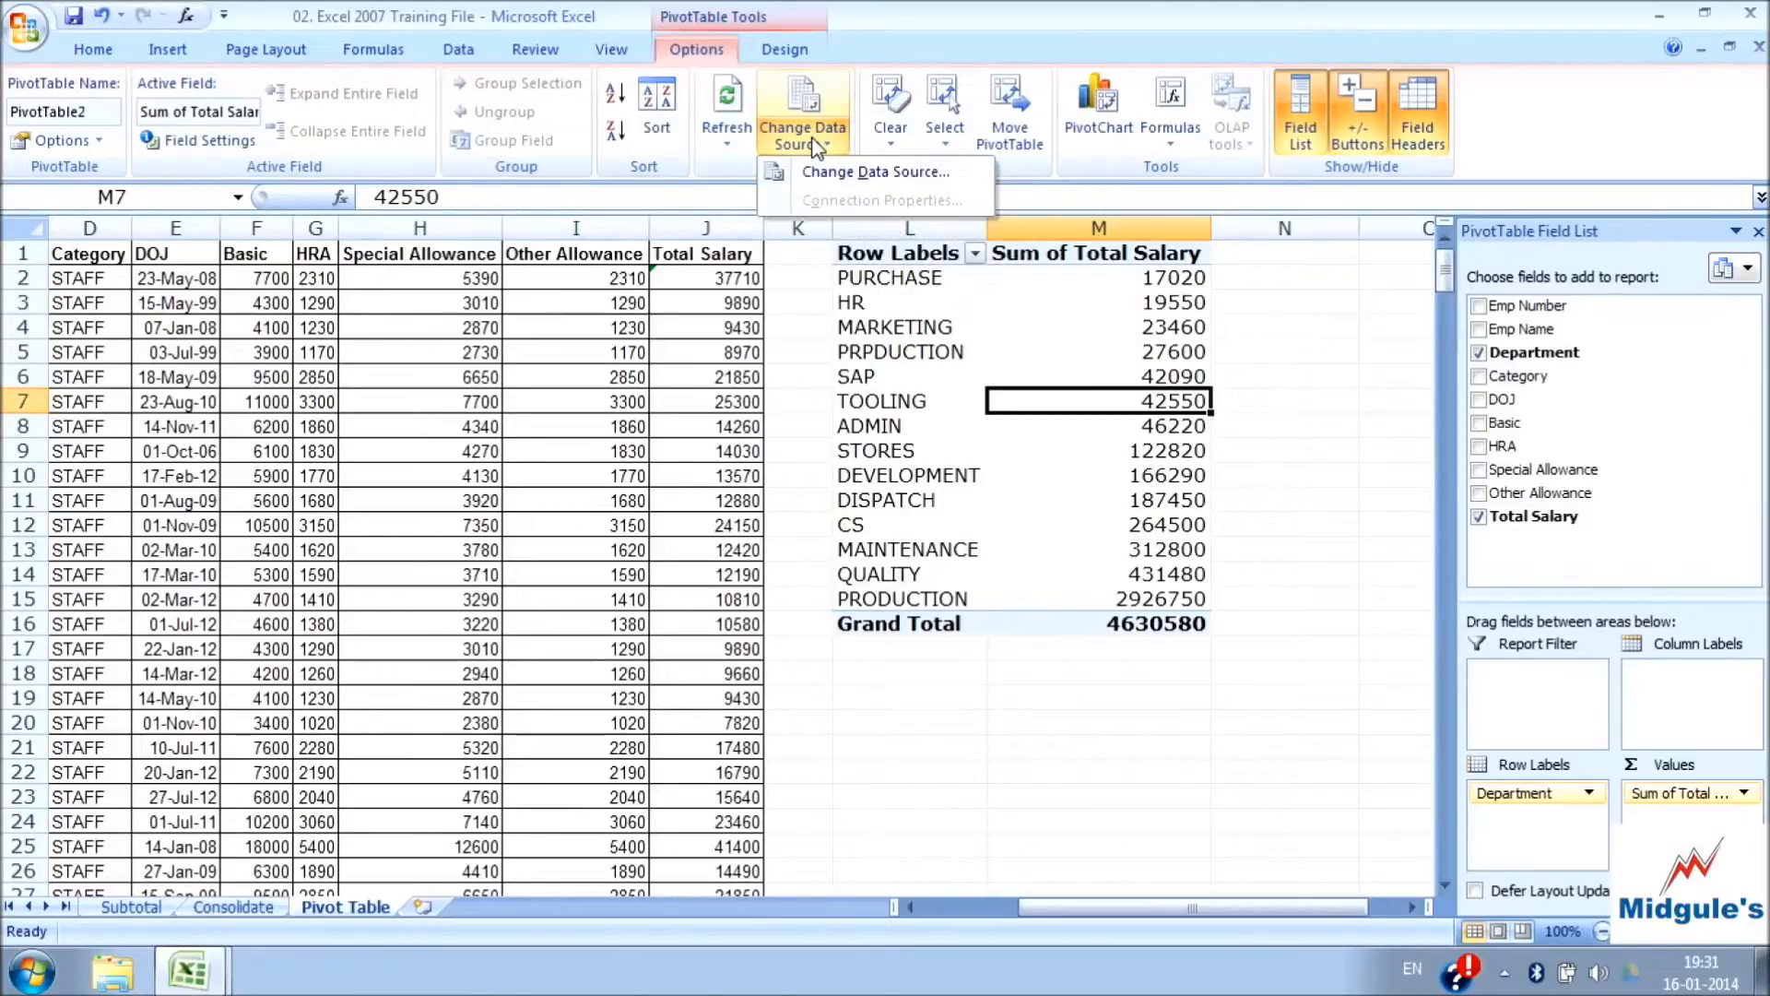
click(876, 172)
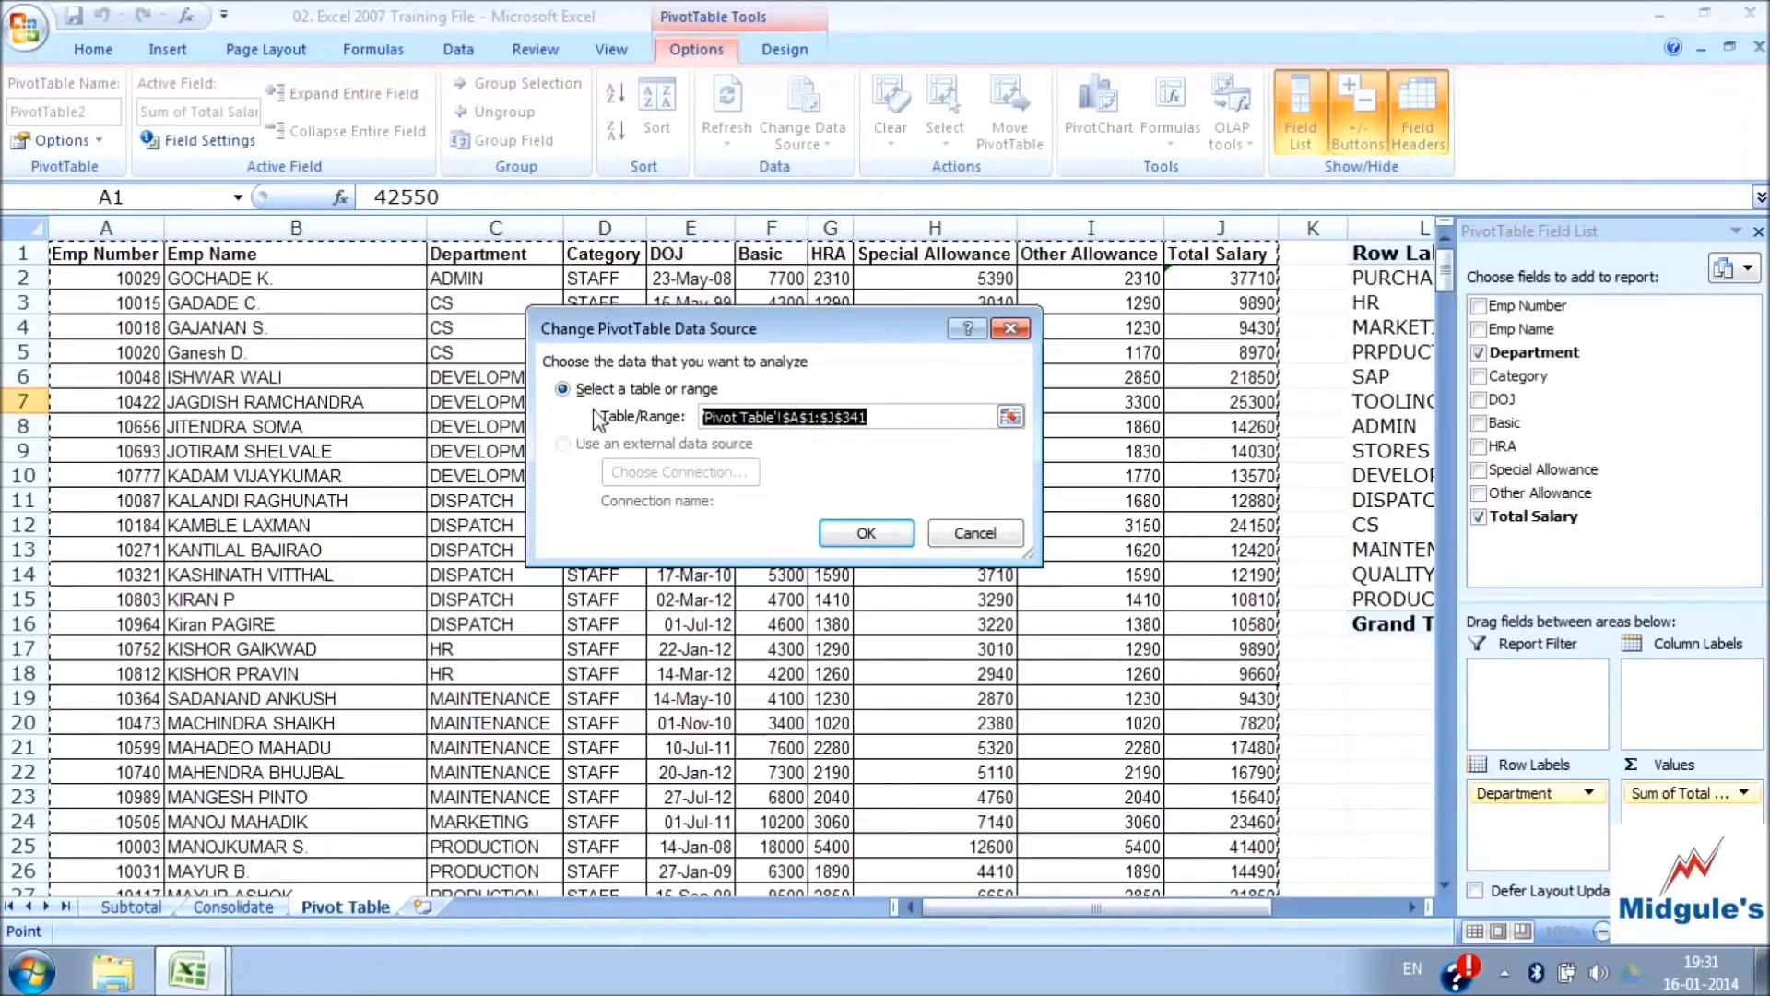
click(866, 532)
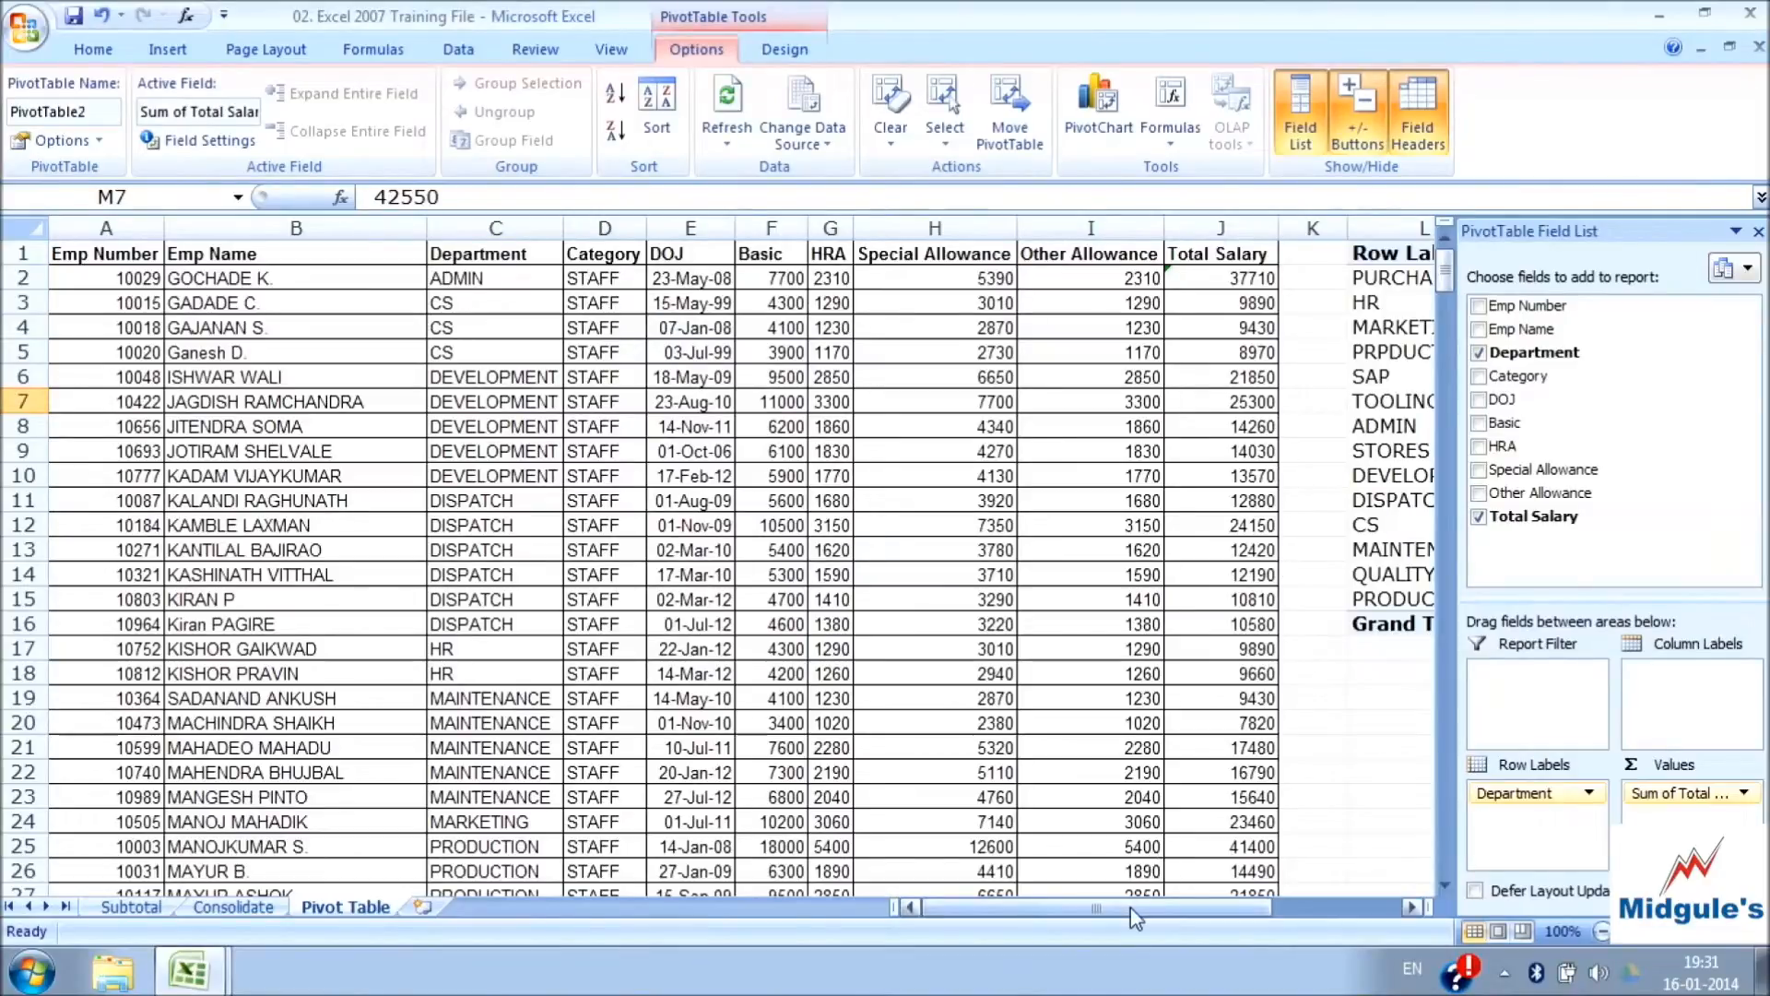
Clear all fields from the PivotTable so the report is empty
drag(1152, 908, 1282, 908)
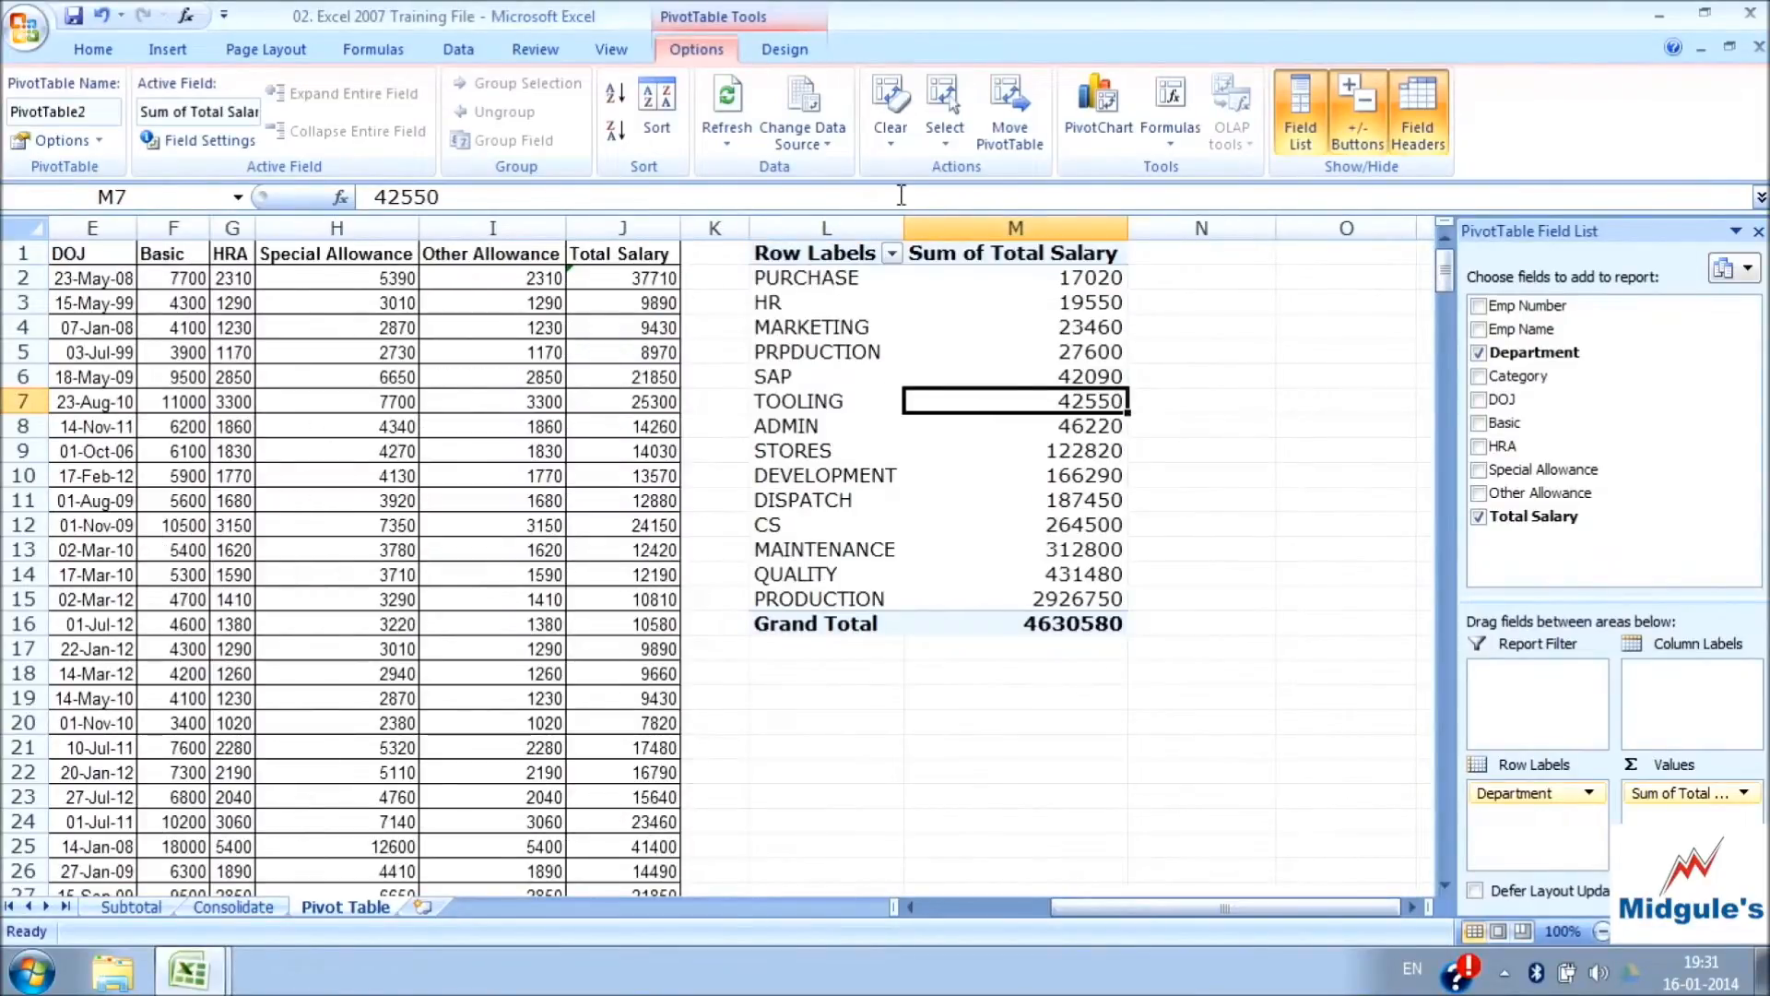
click(896, 131)
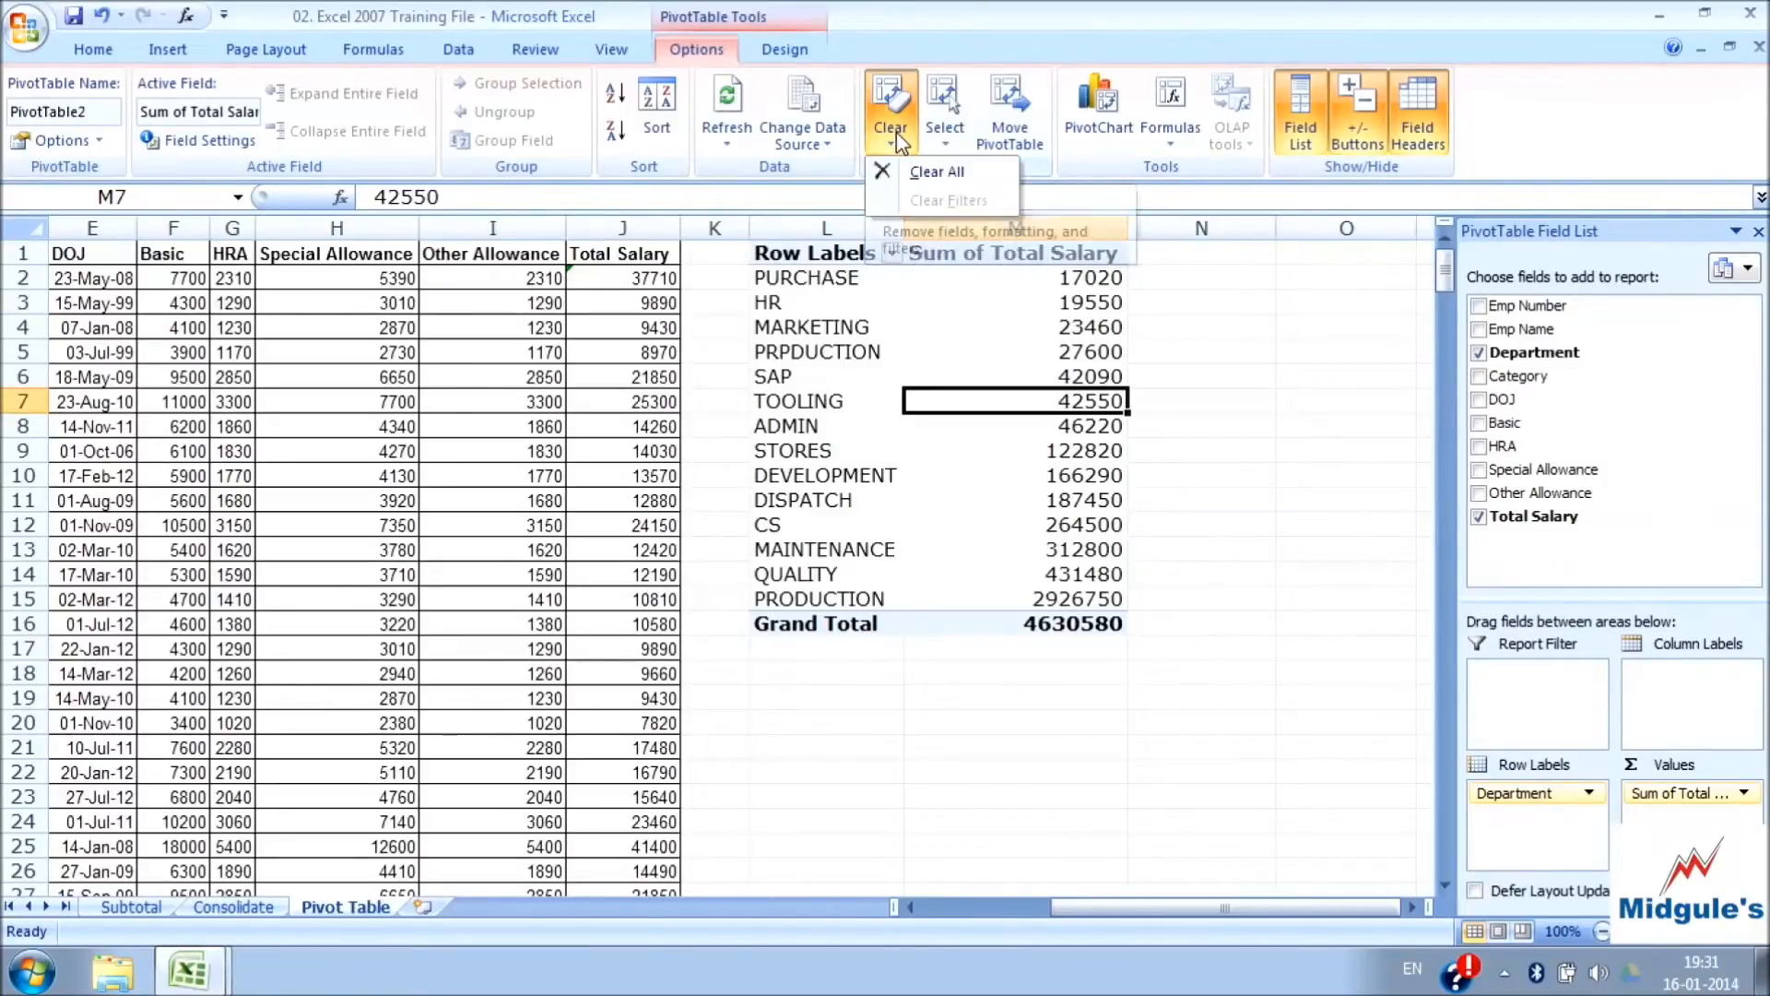
click(926, 174)
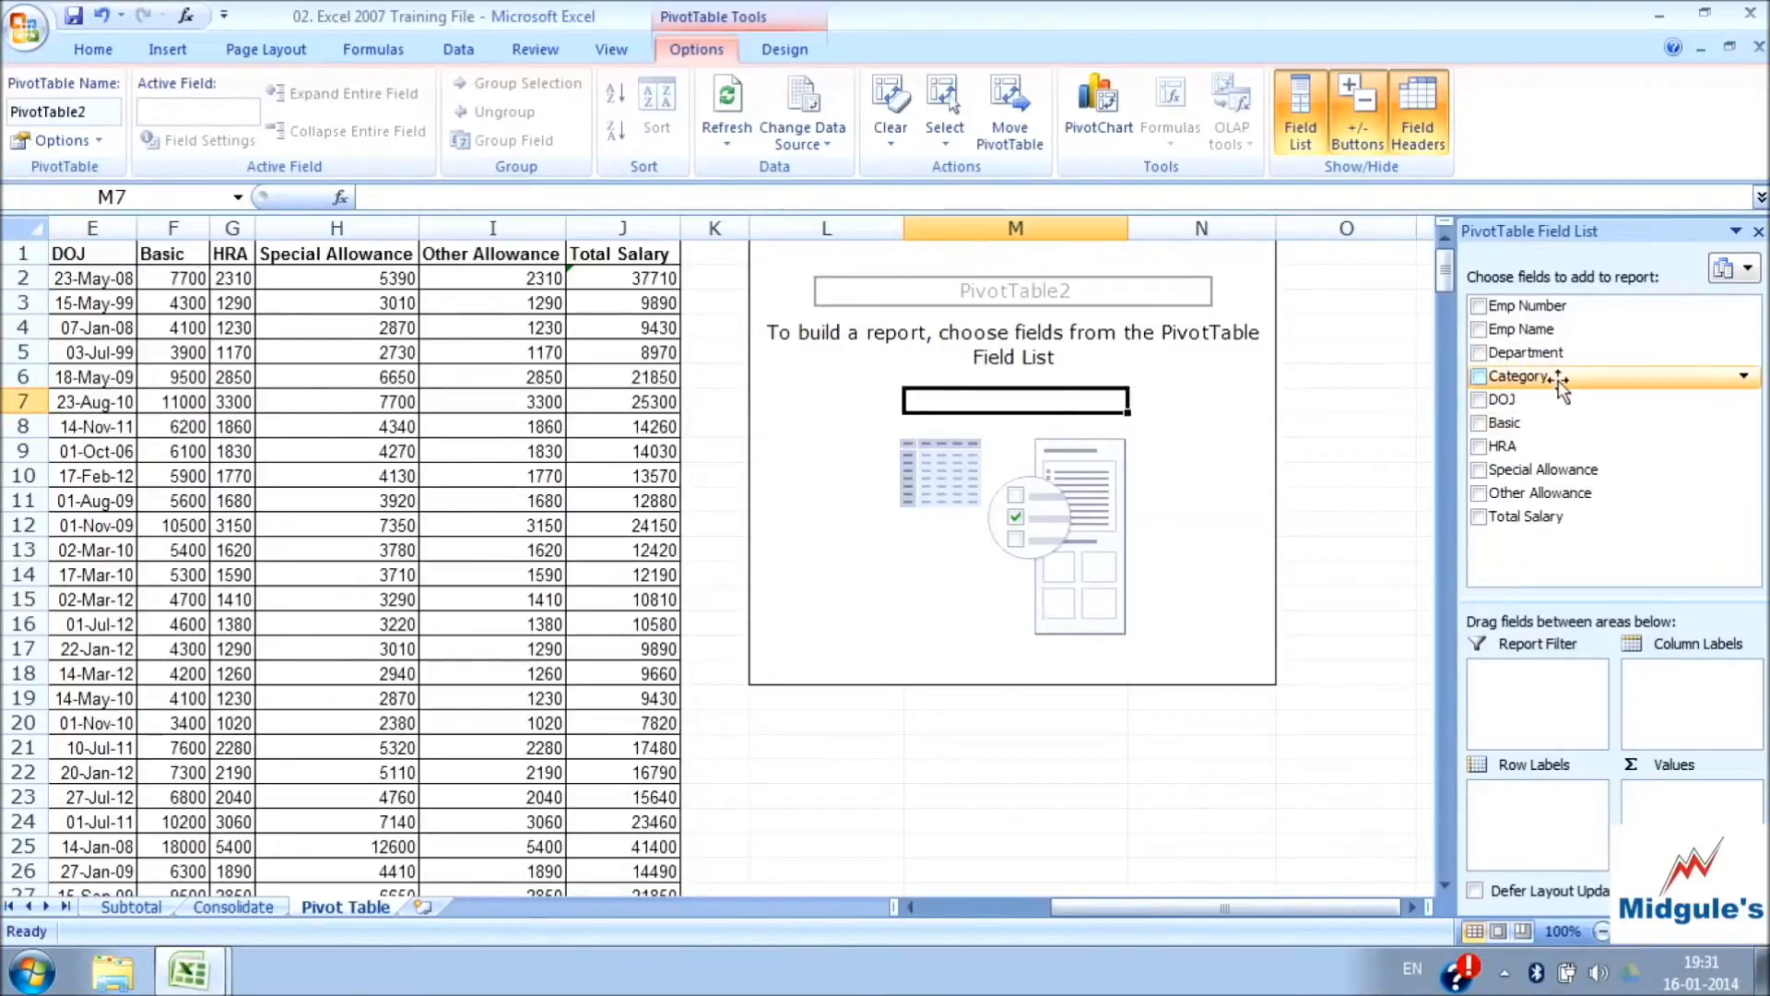
Rebuild the PivotTable to sum Total Salary by Category, with Department nested under each category
click(1480, 378)
click(1480, 517)
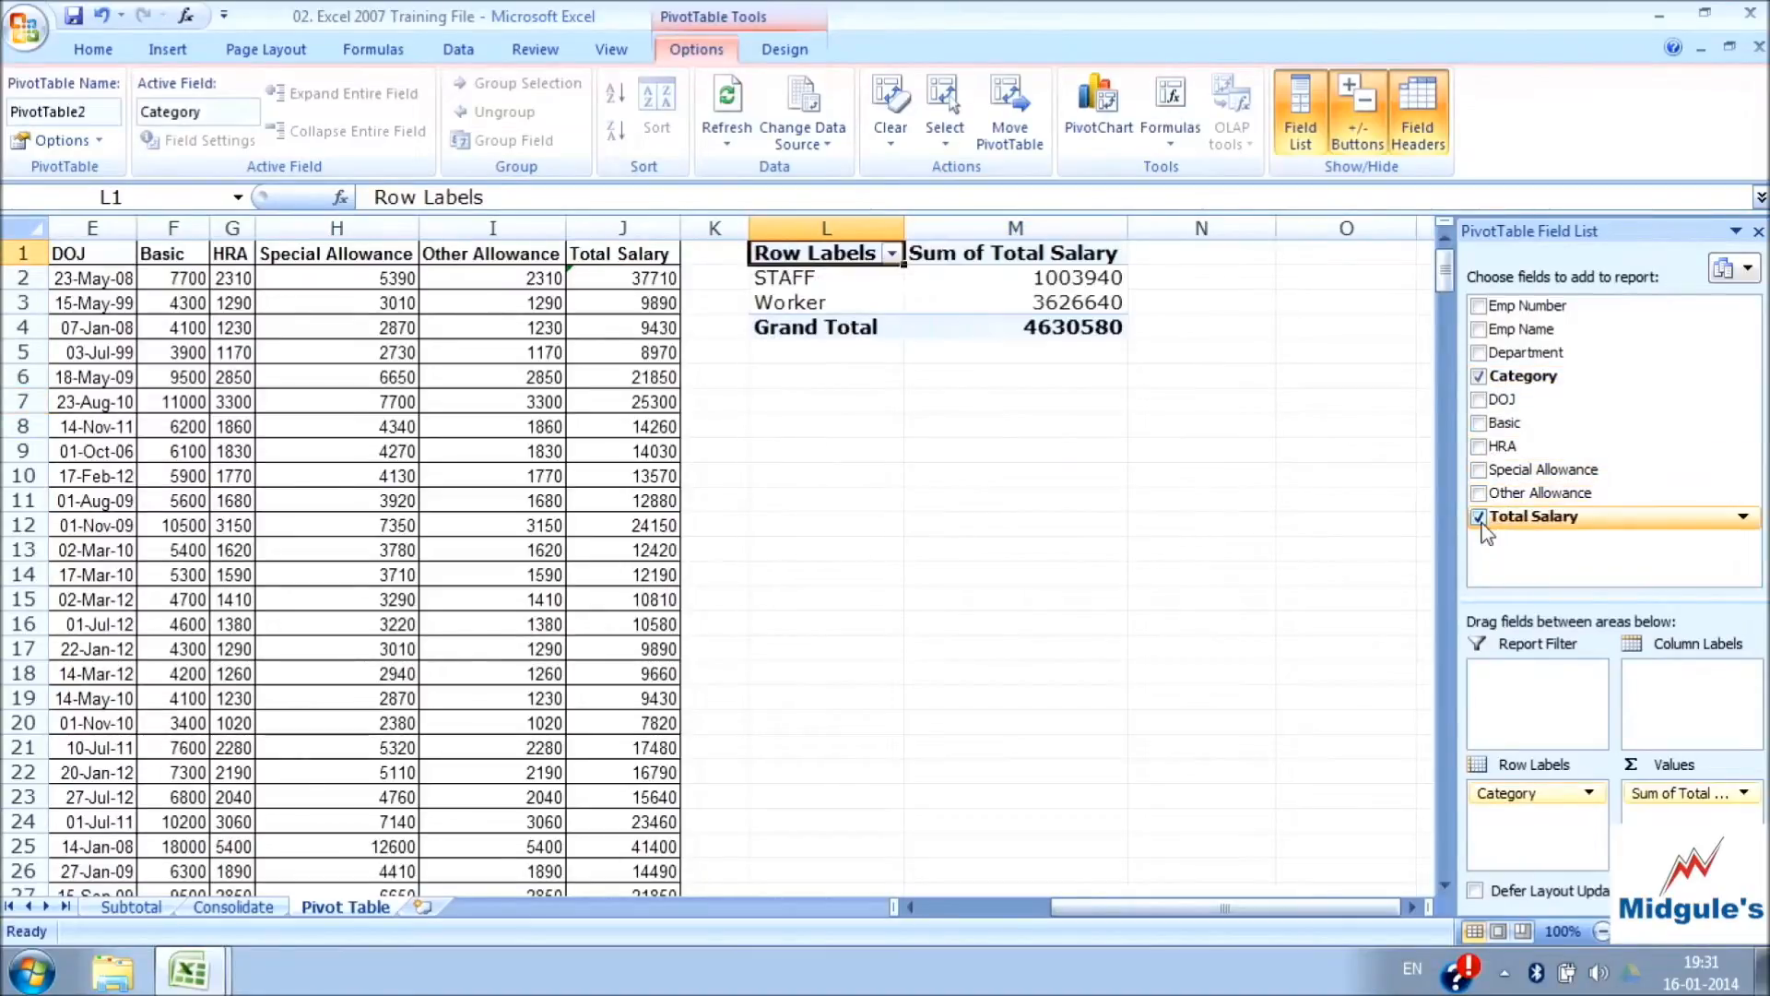
click(1479, 354)
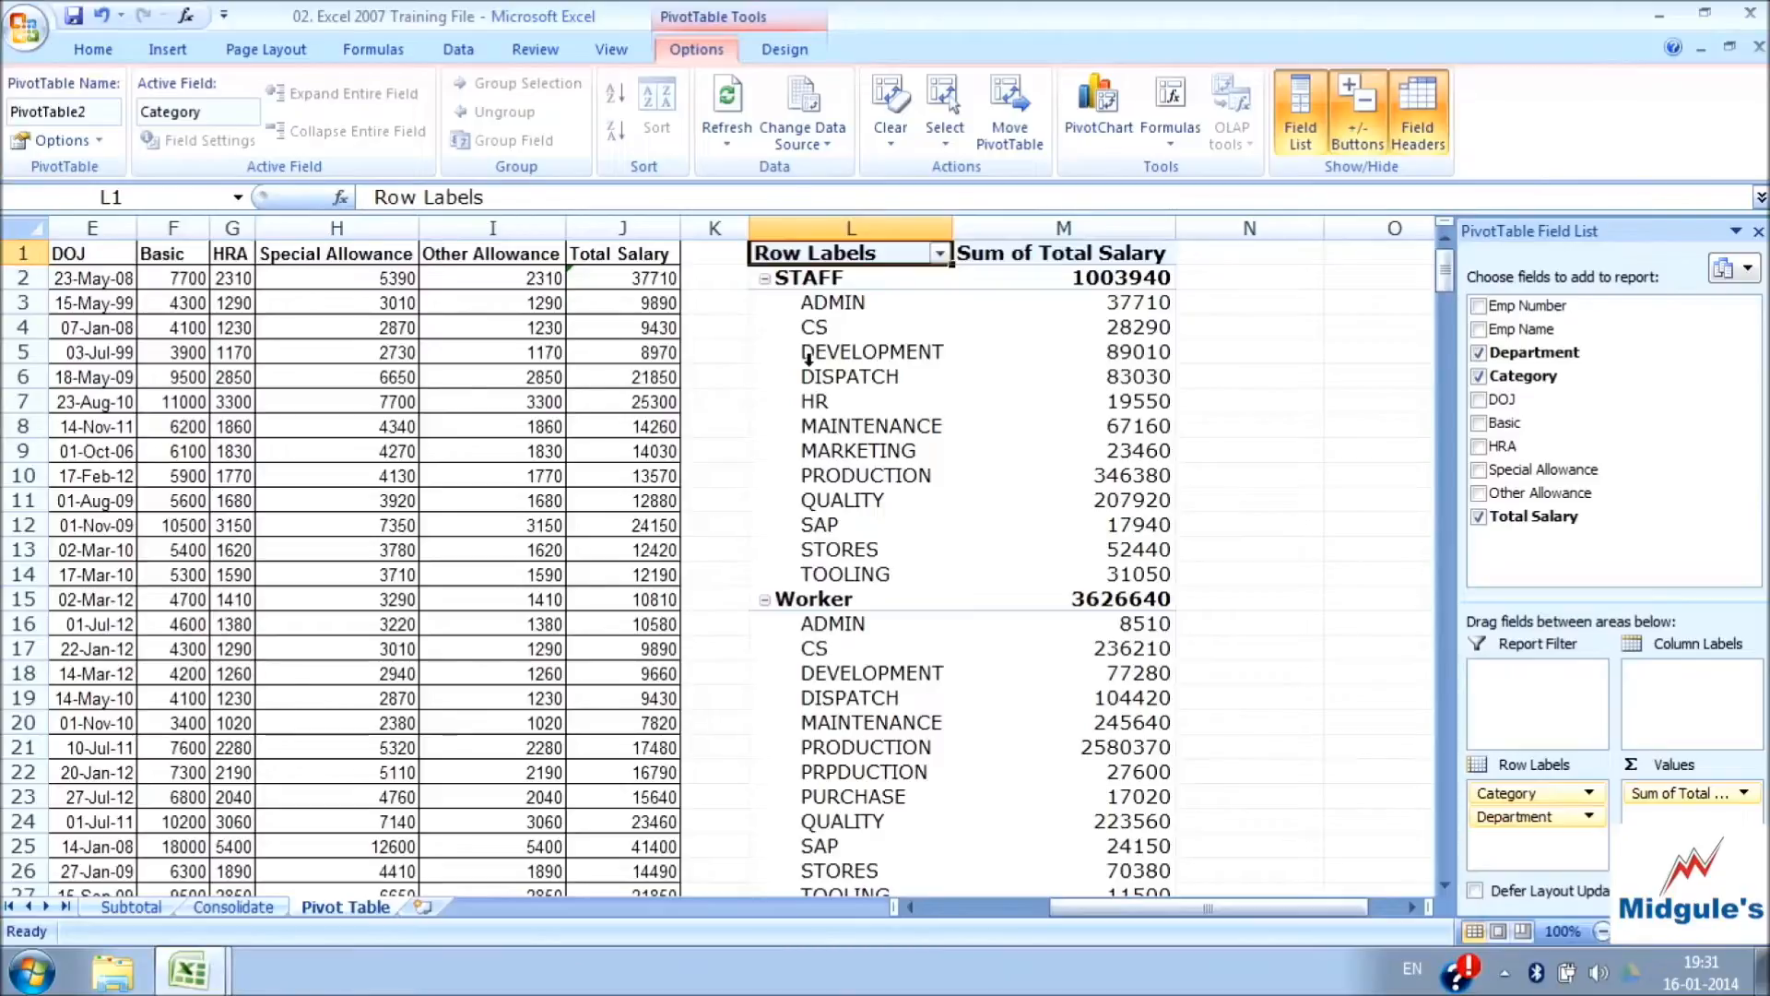
Review the commands for selecting parts of the PivotTable and for moving it
click(949, 136)
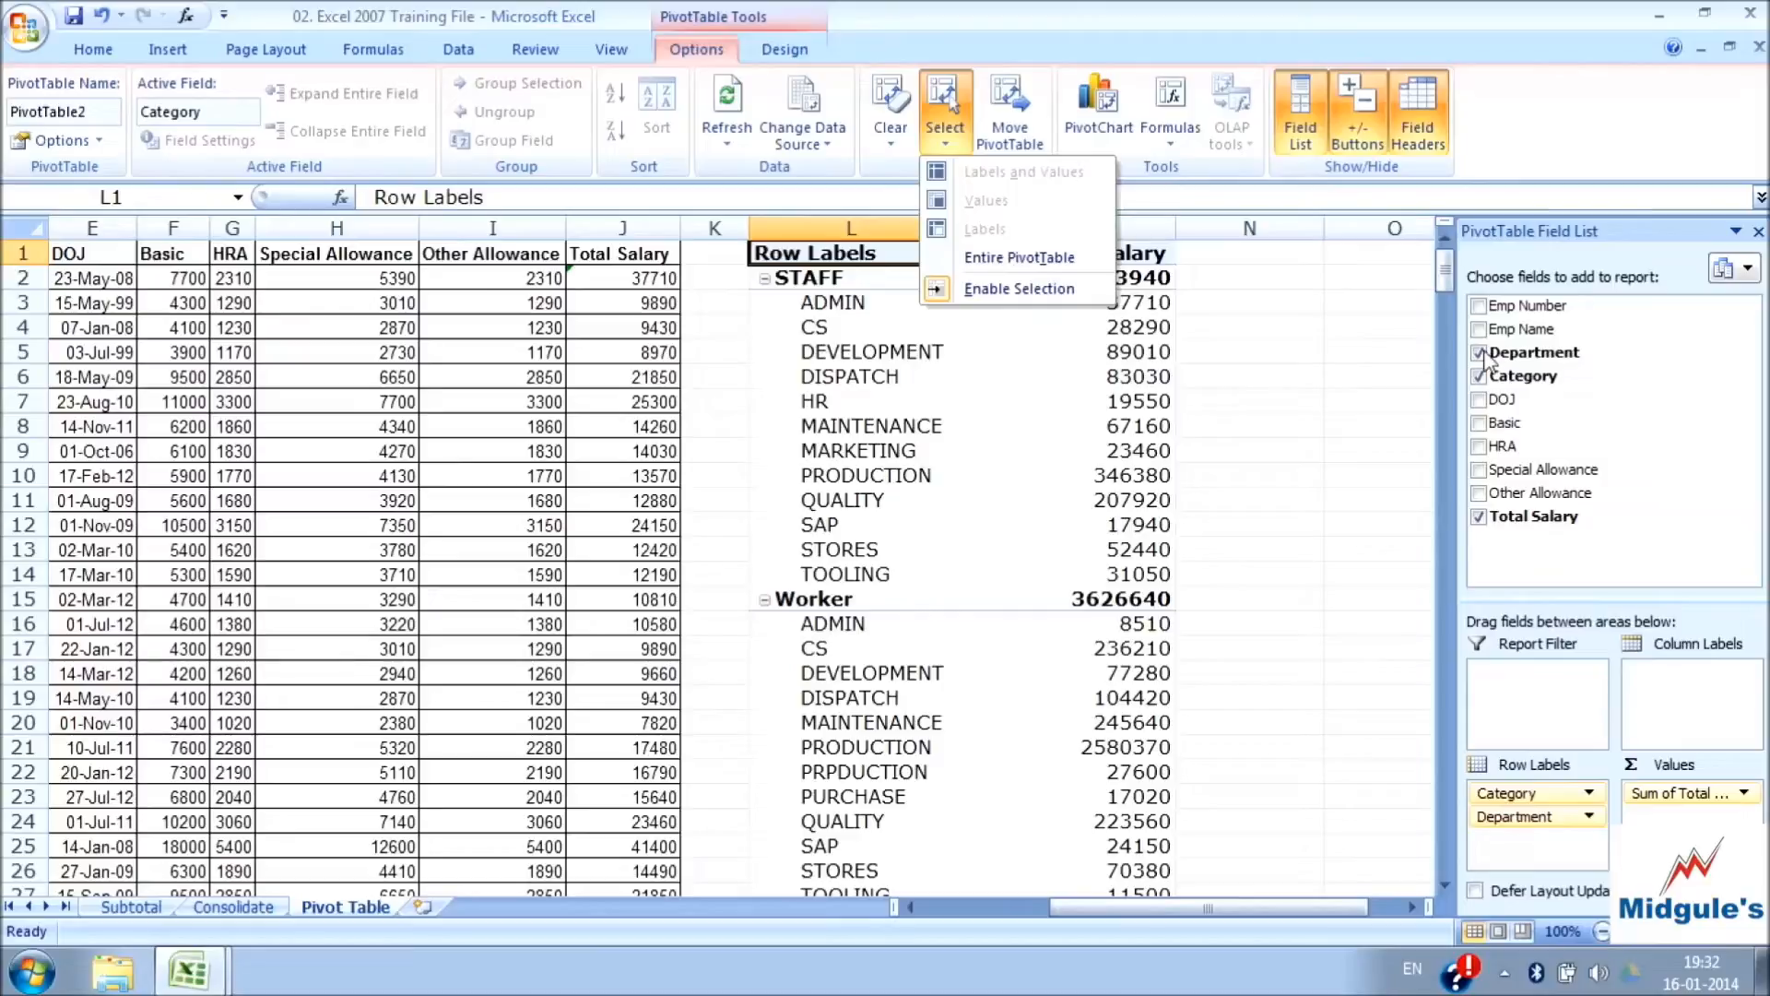
click(1011, 134)
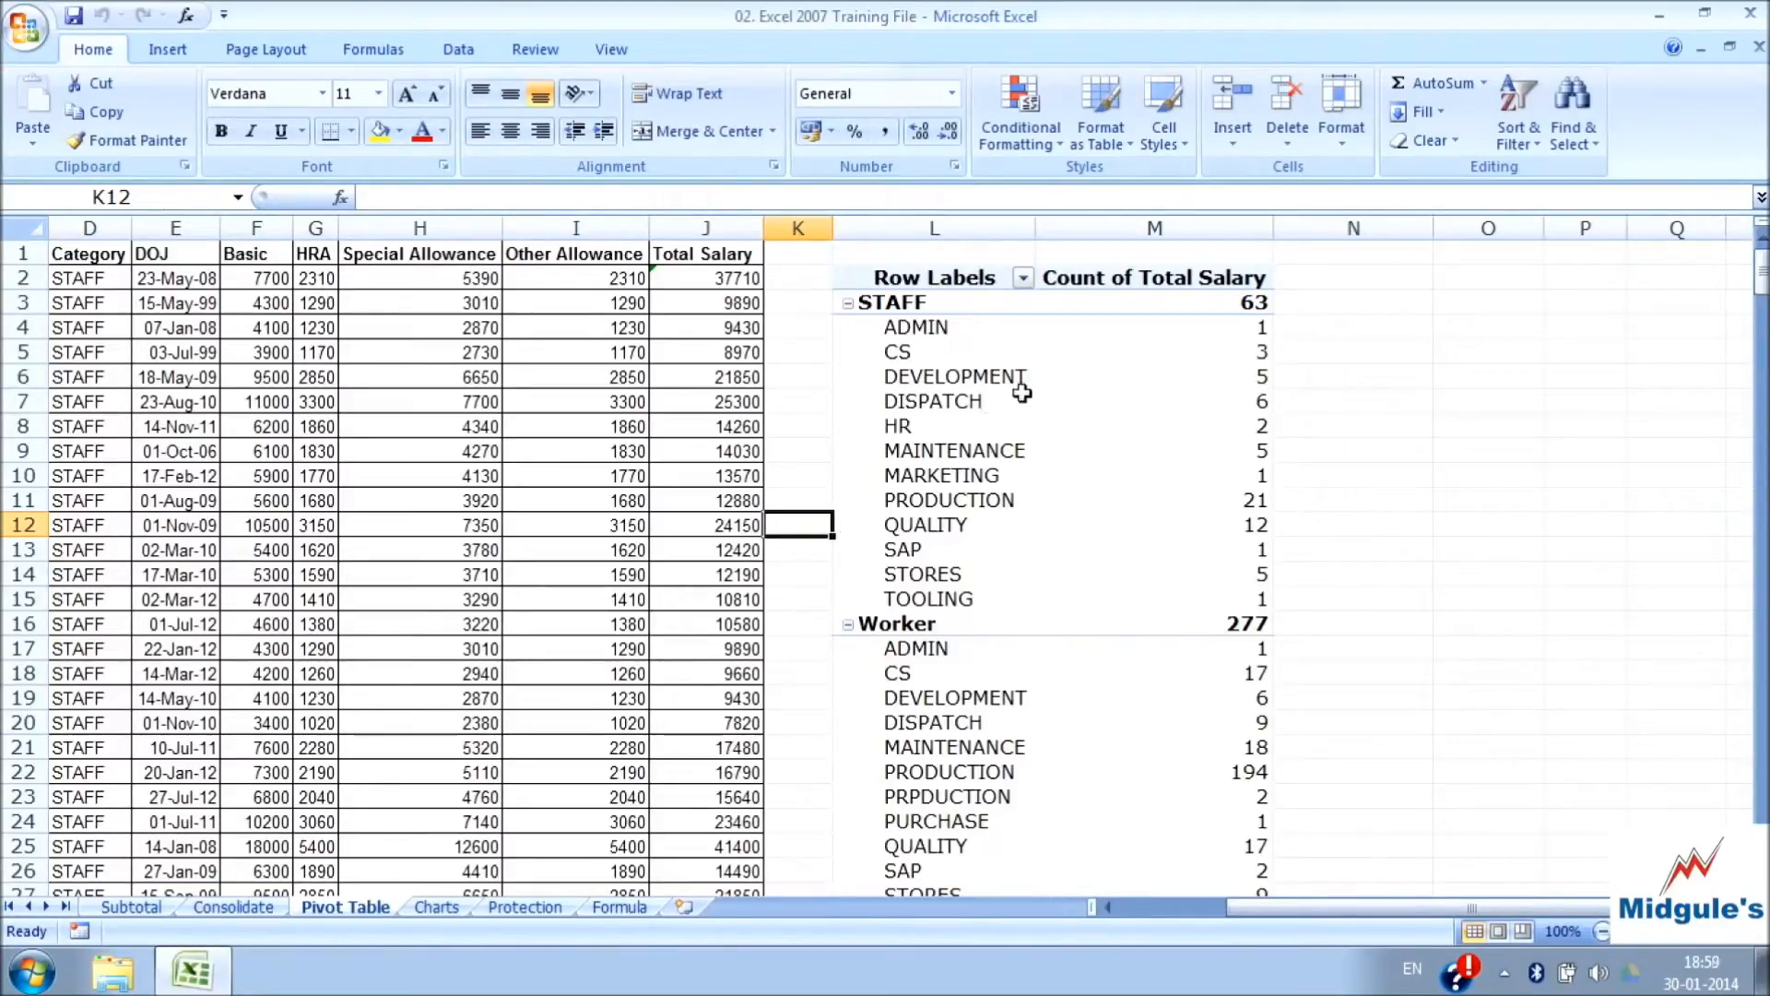
Compare the tool sets offered when a cell inside the PivotTable is selected with those offered outside it
click(931, 369)
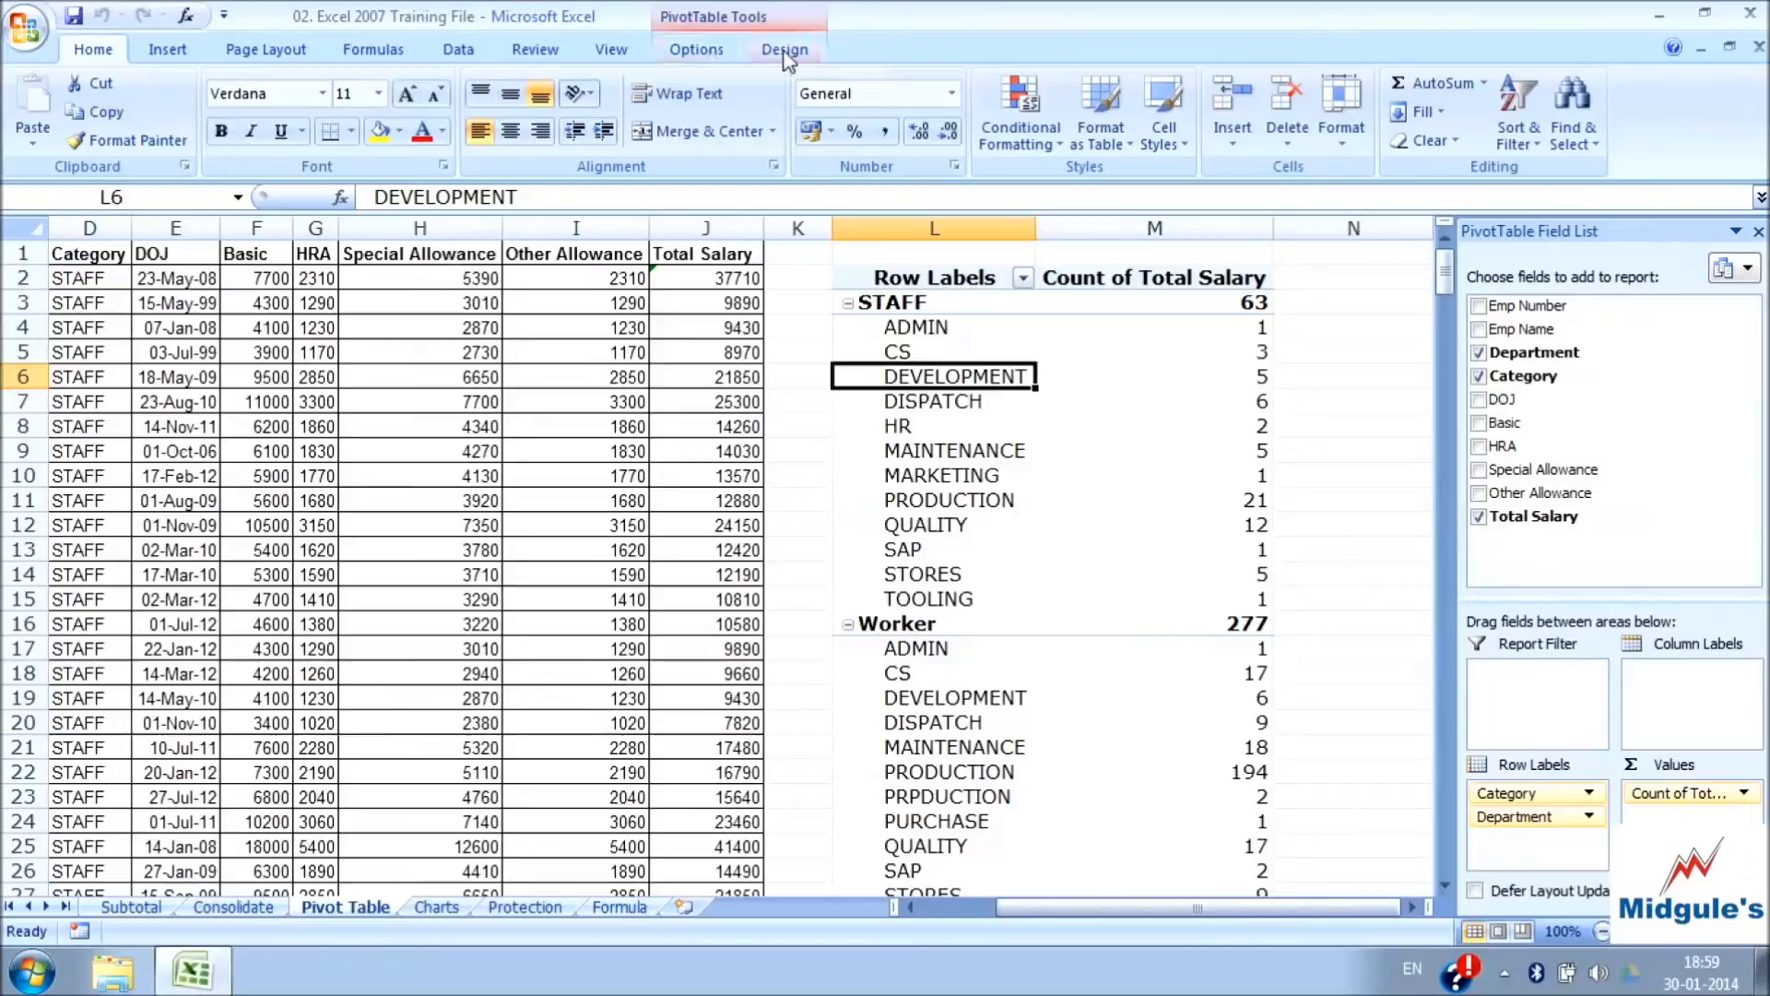
click(711, 53)
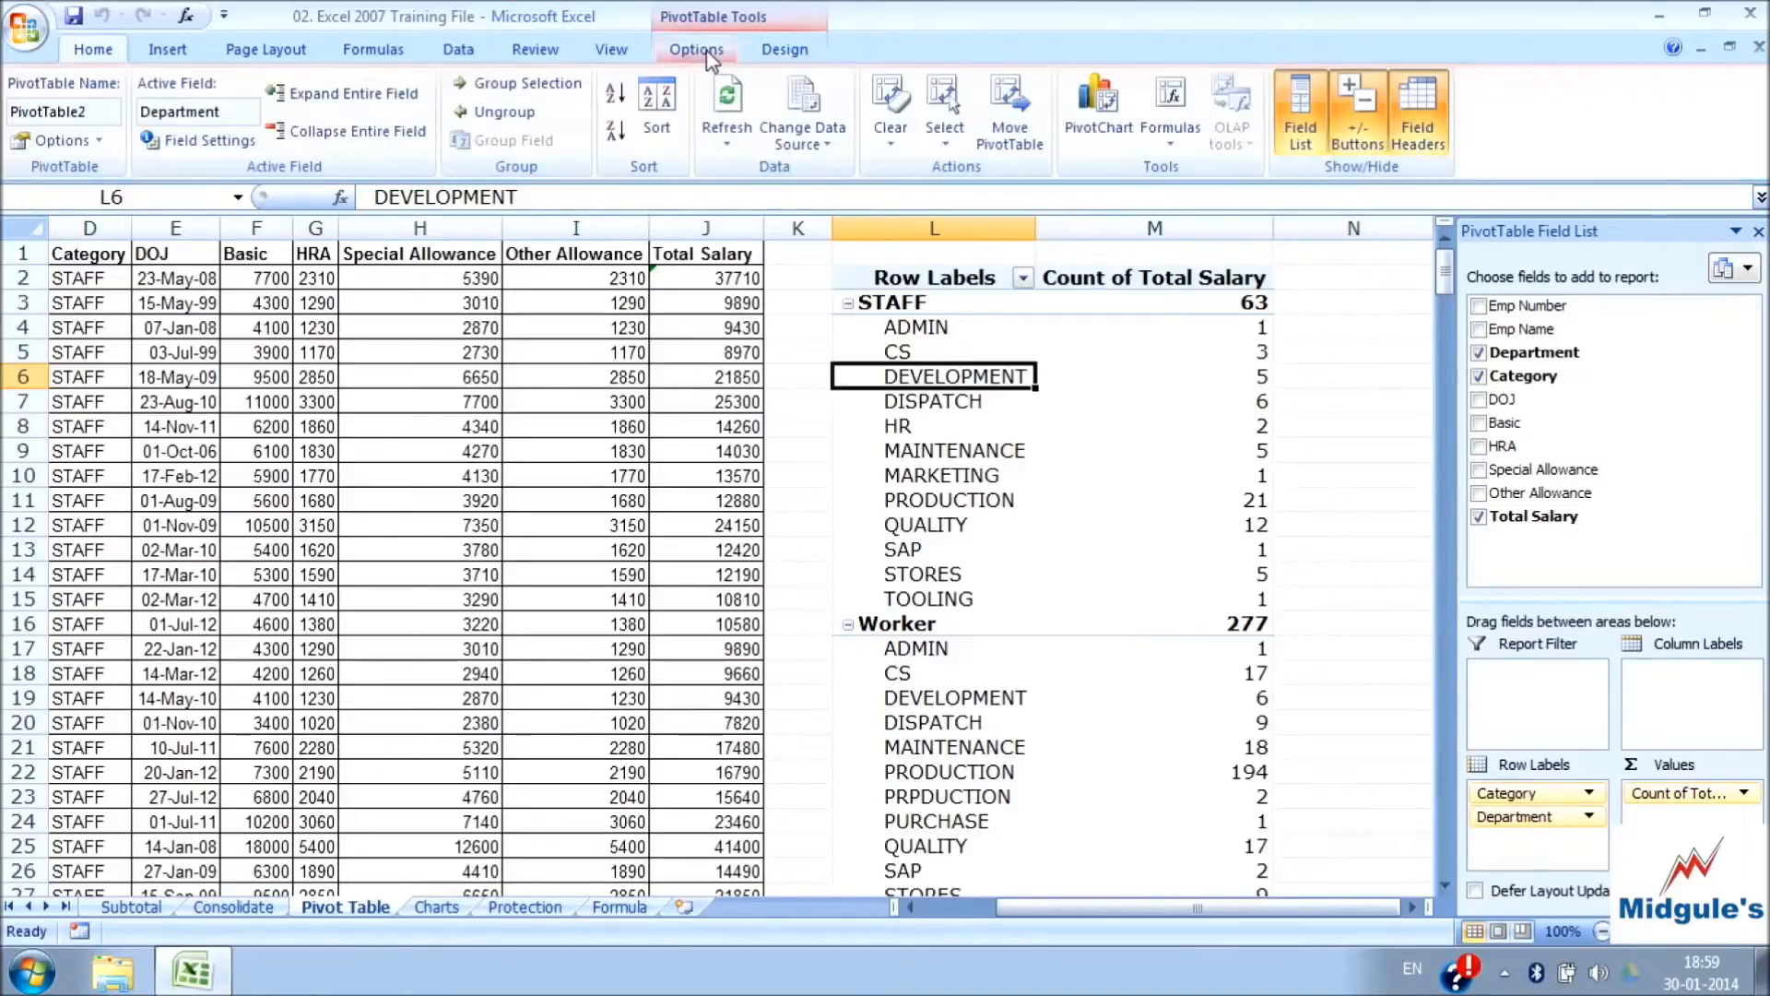
click(770, 55)
click(697, 49)
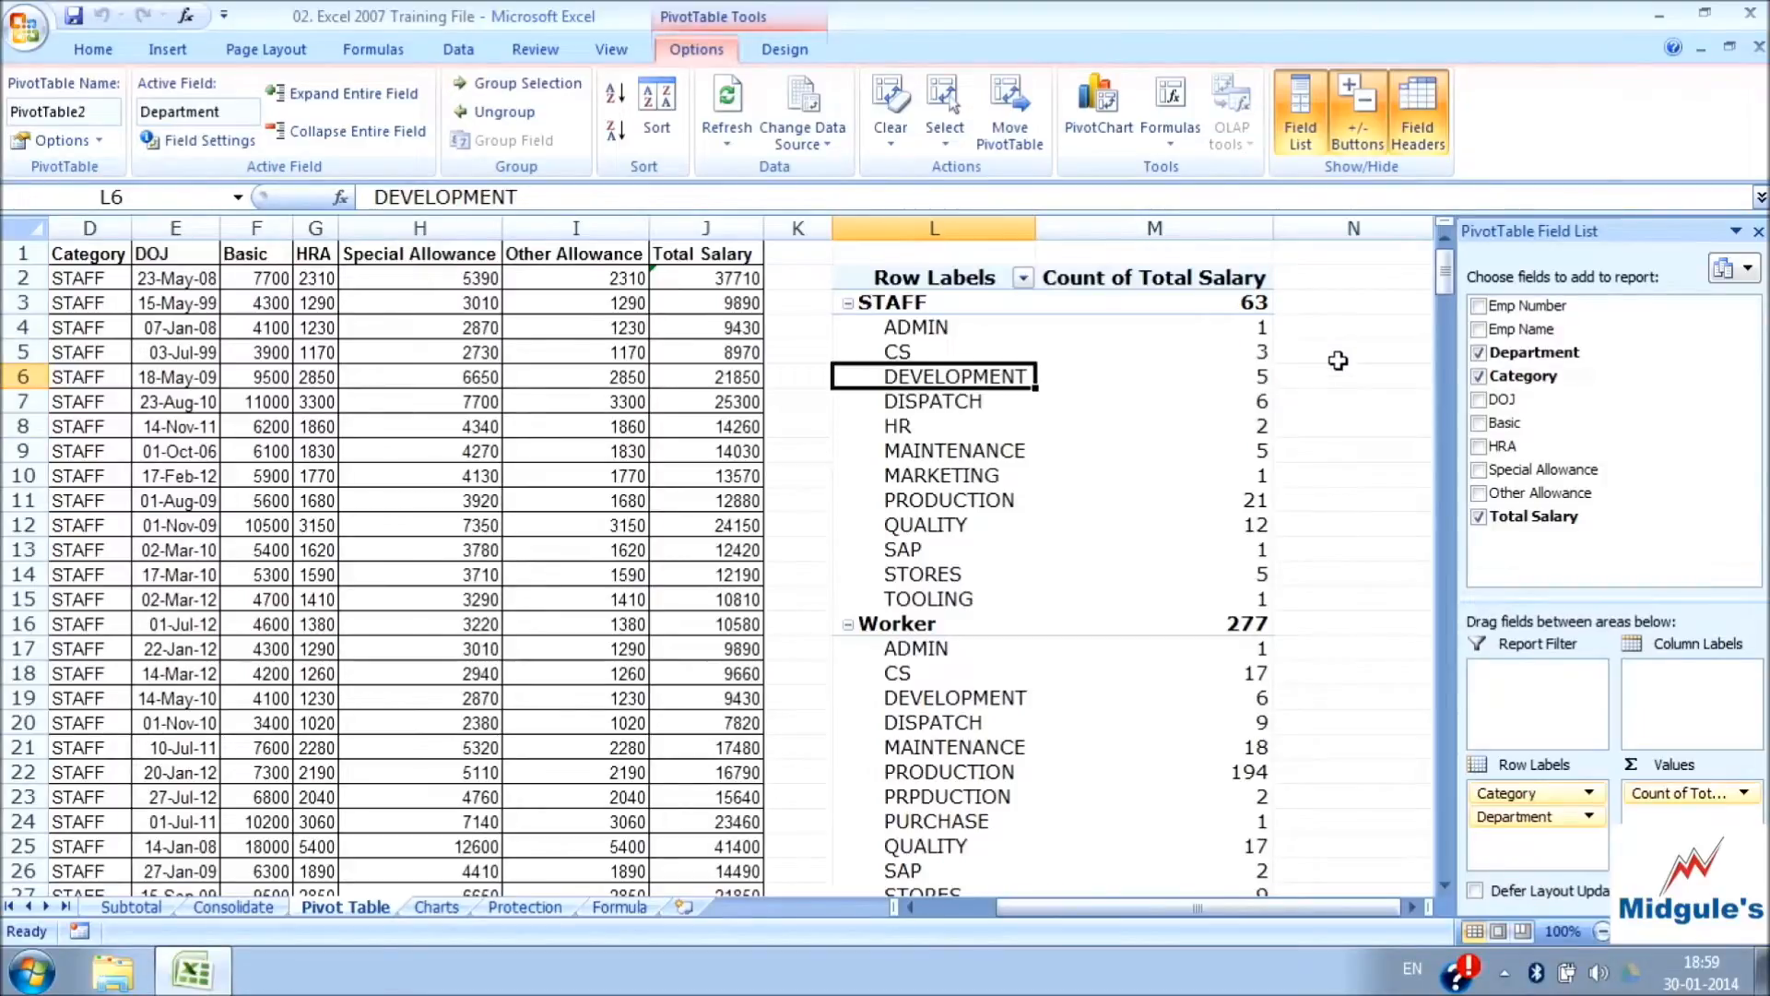
click(1338, 361)
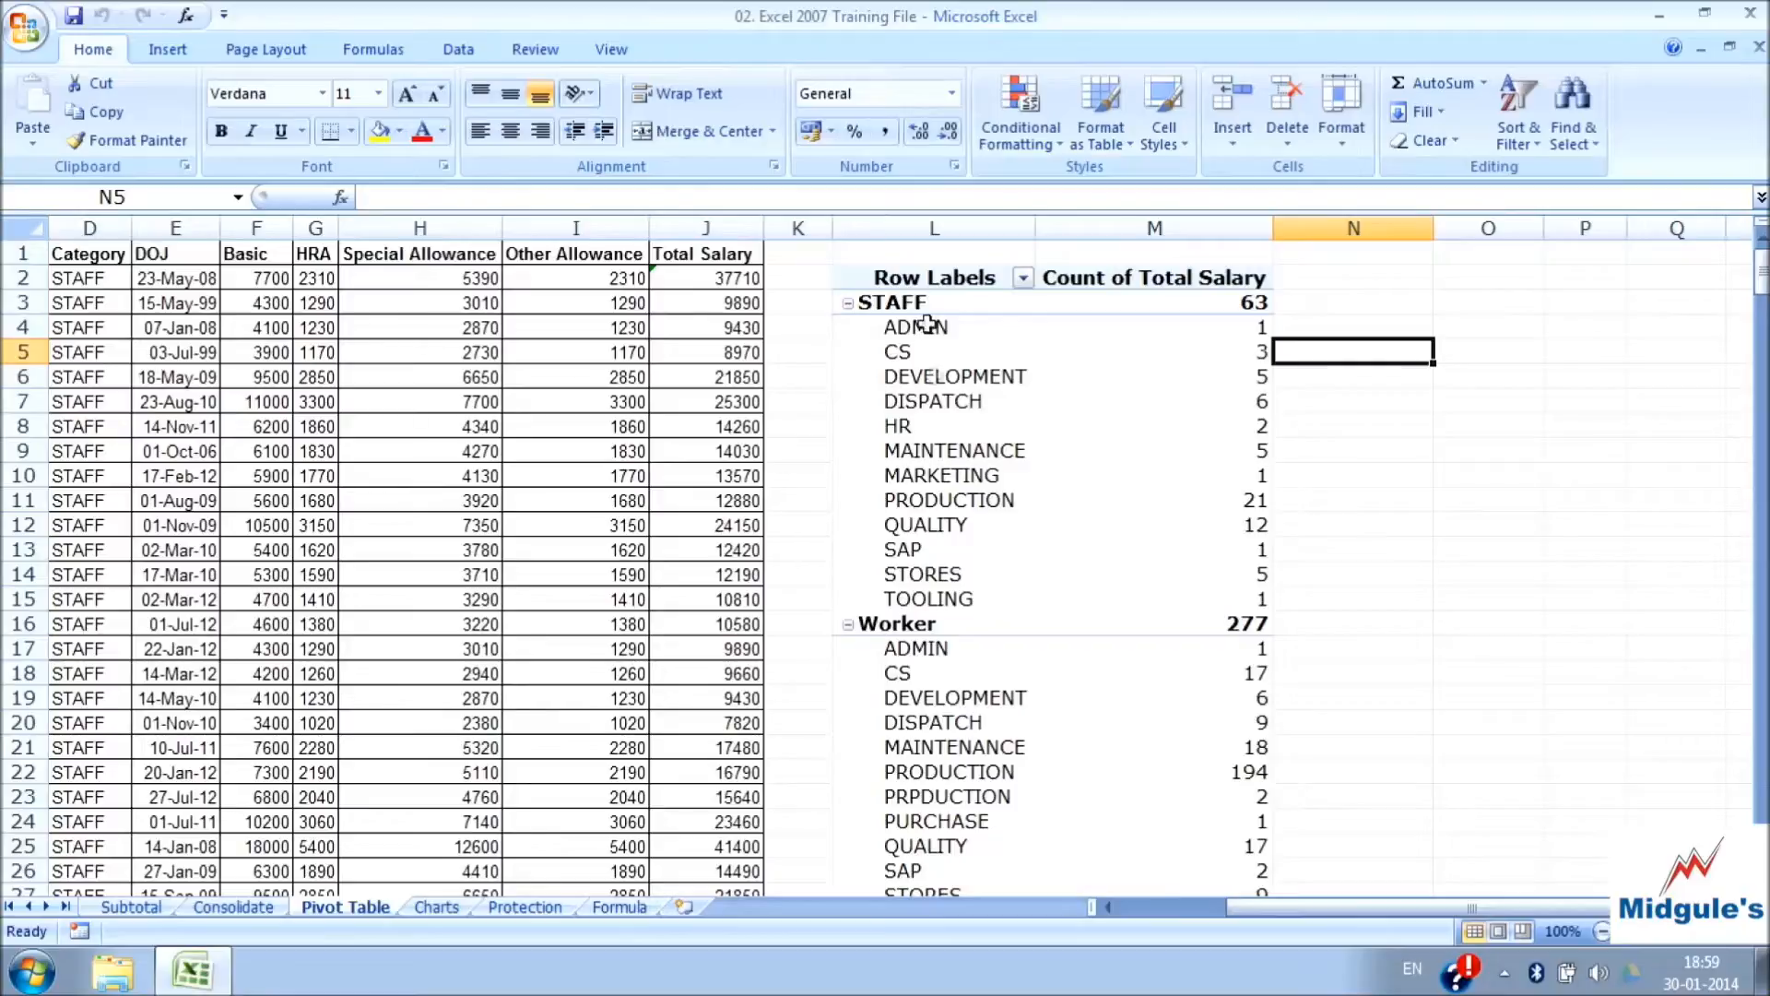
Review the PivotTable Options settings for data, printing, display, totals and filters, and layout and format
click(931, 376)
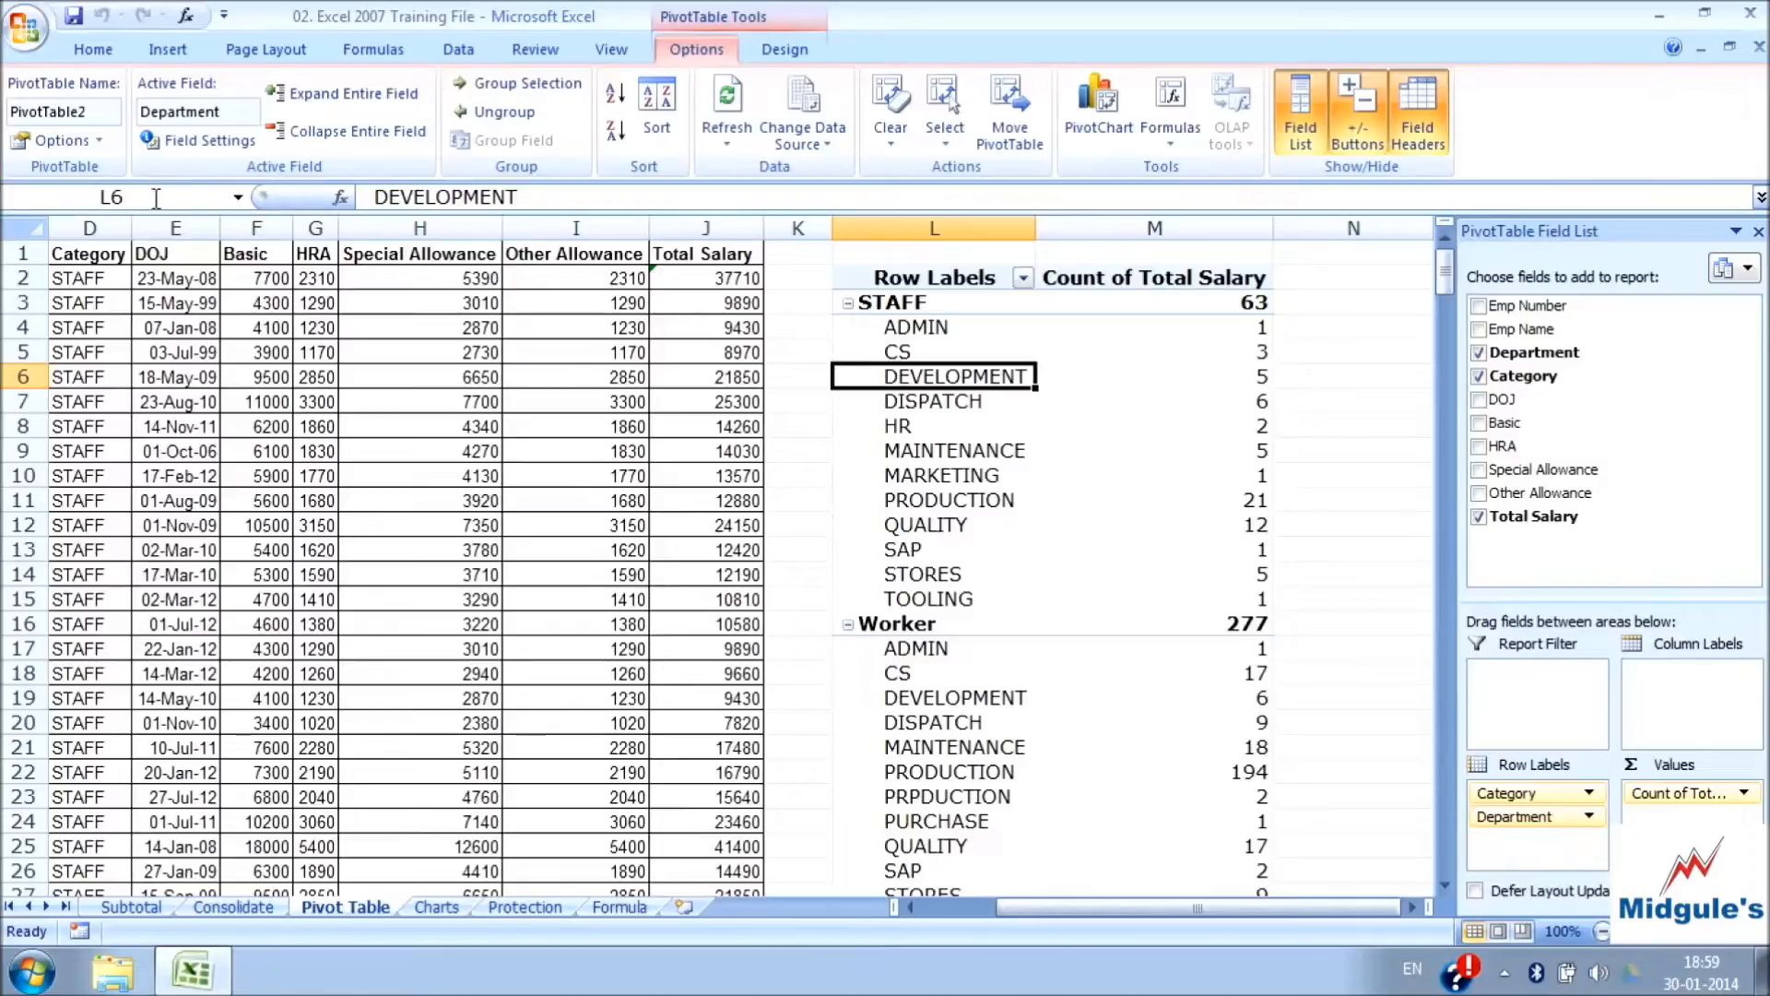
click(63, 141)
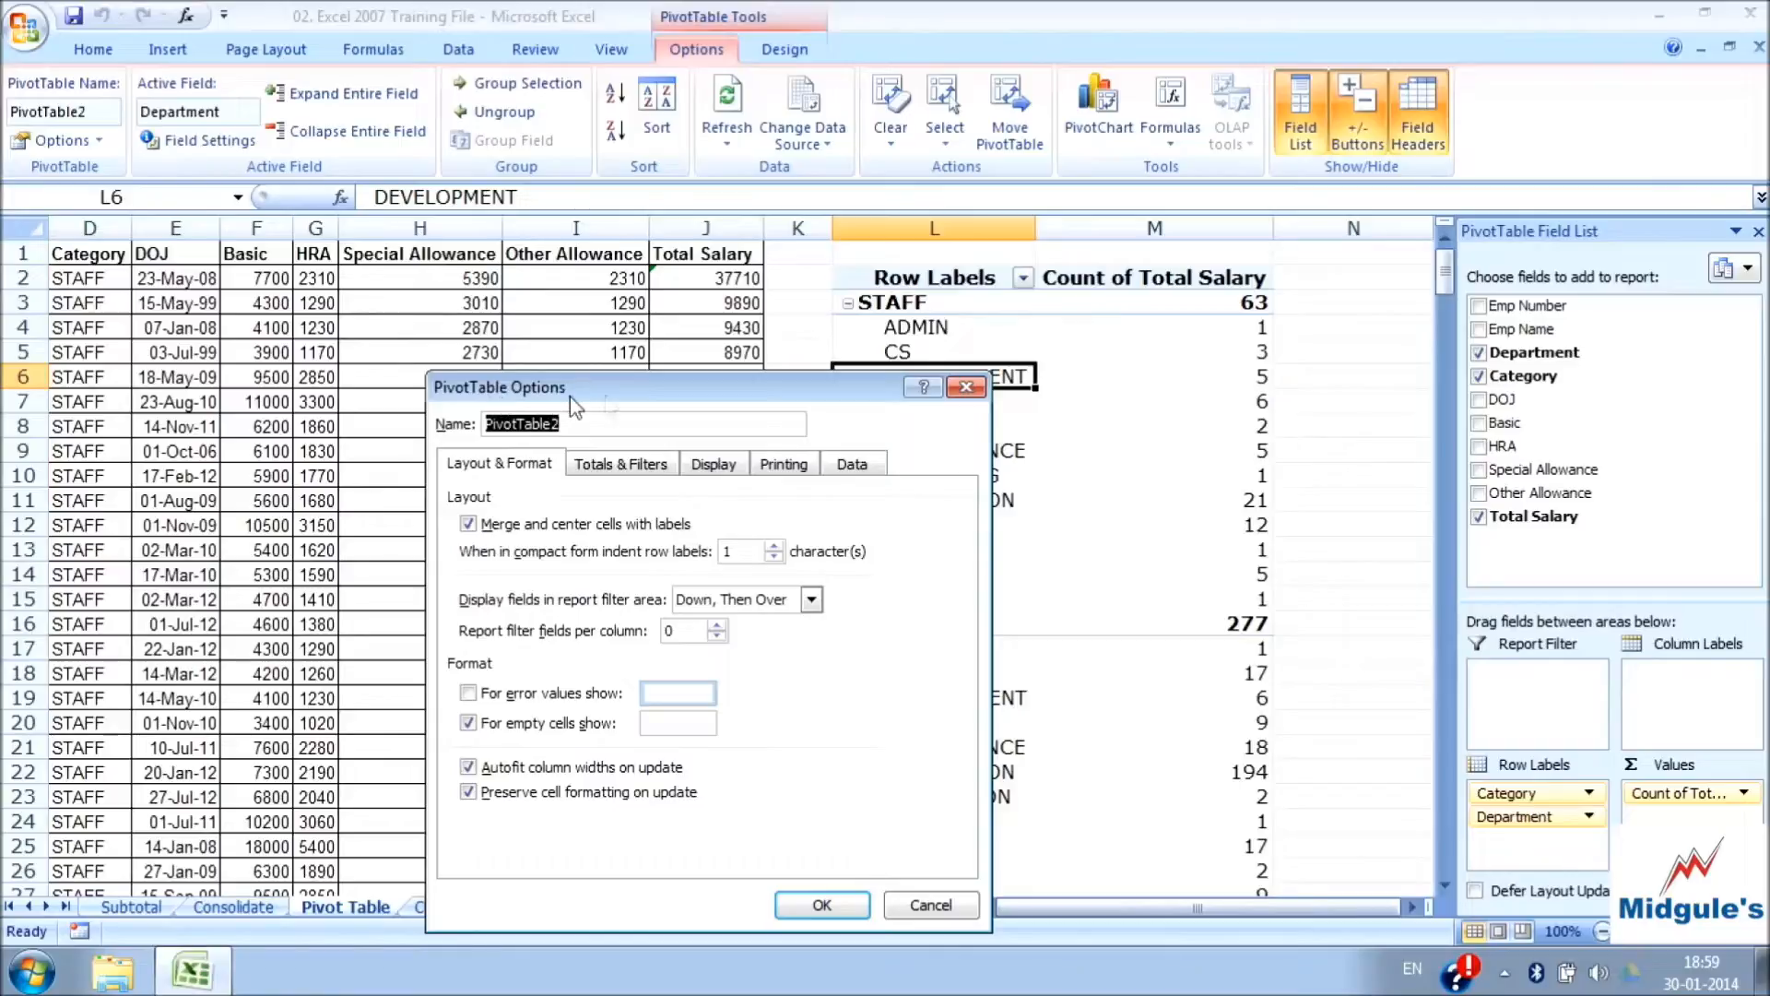
drag(678, 399, 490, 290)
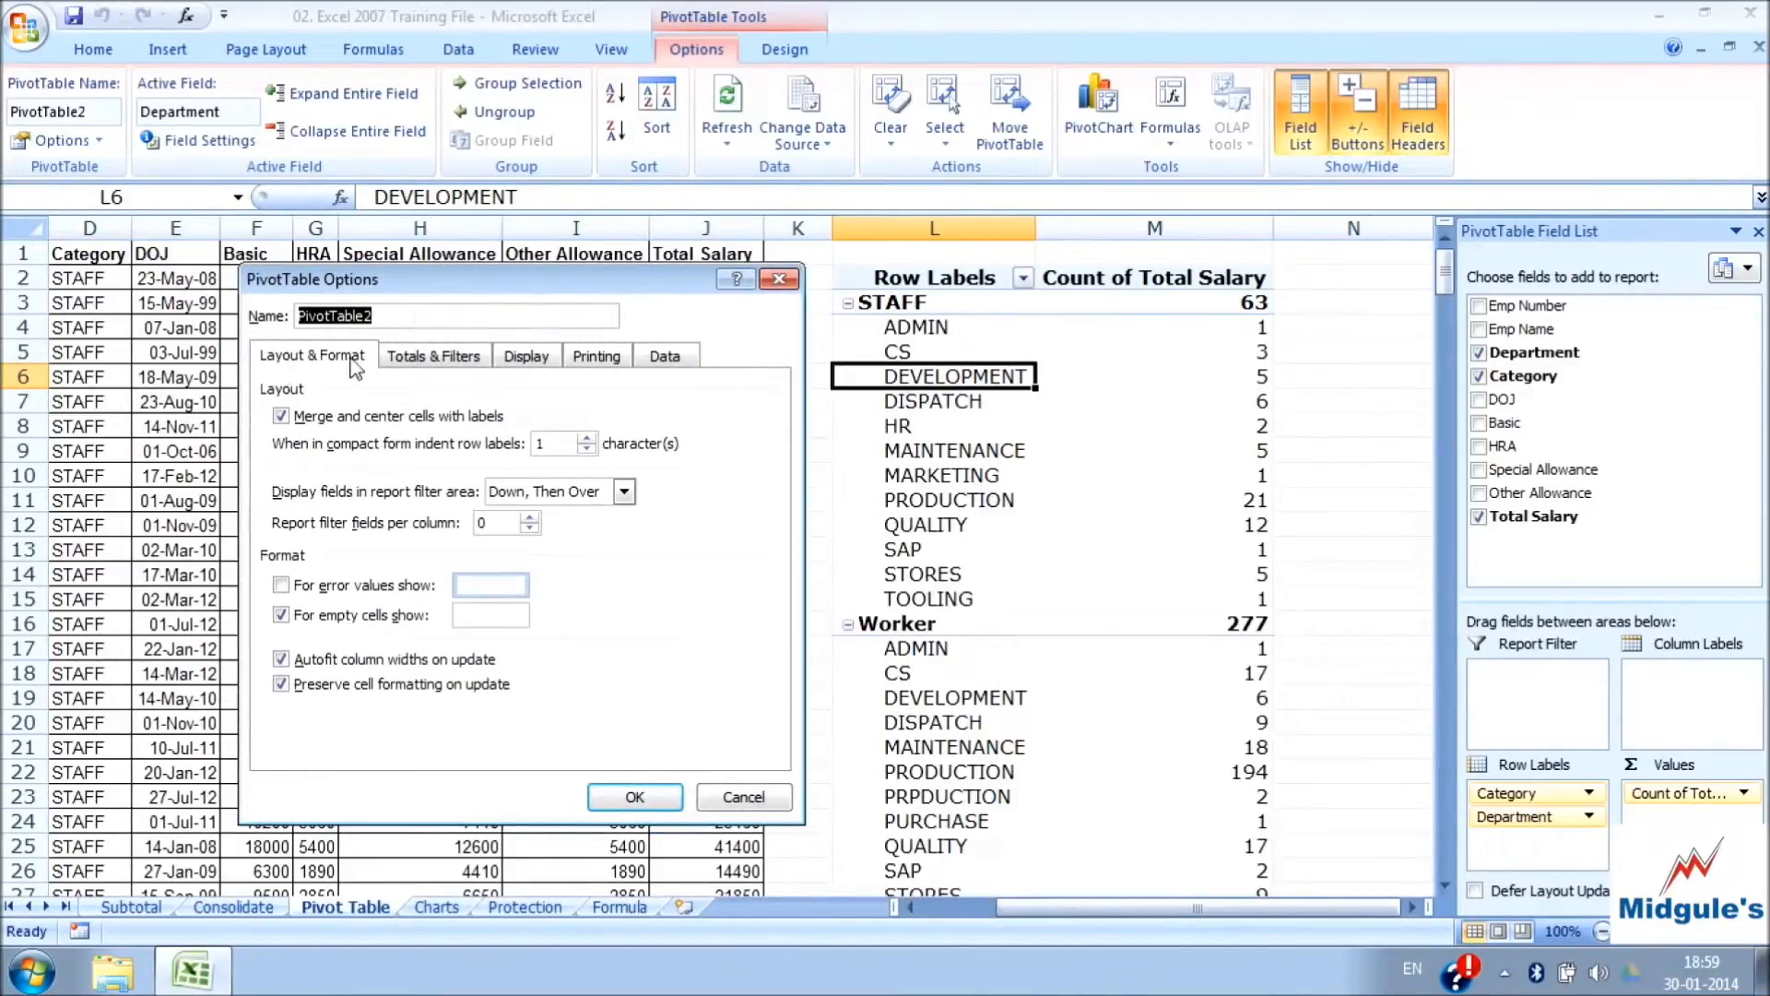
click(668, 359)
click(596, 359)
click(526, 360)
click(415, 360)
click(329, 359)
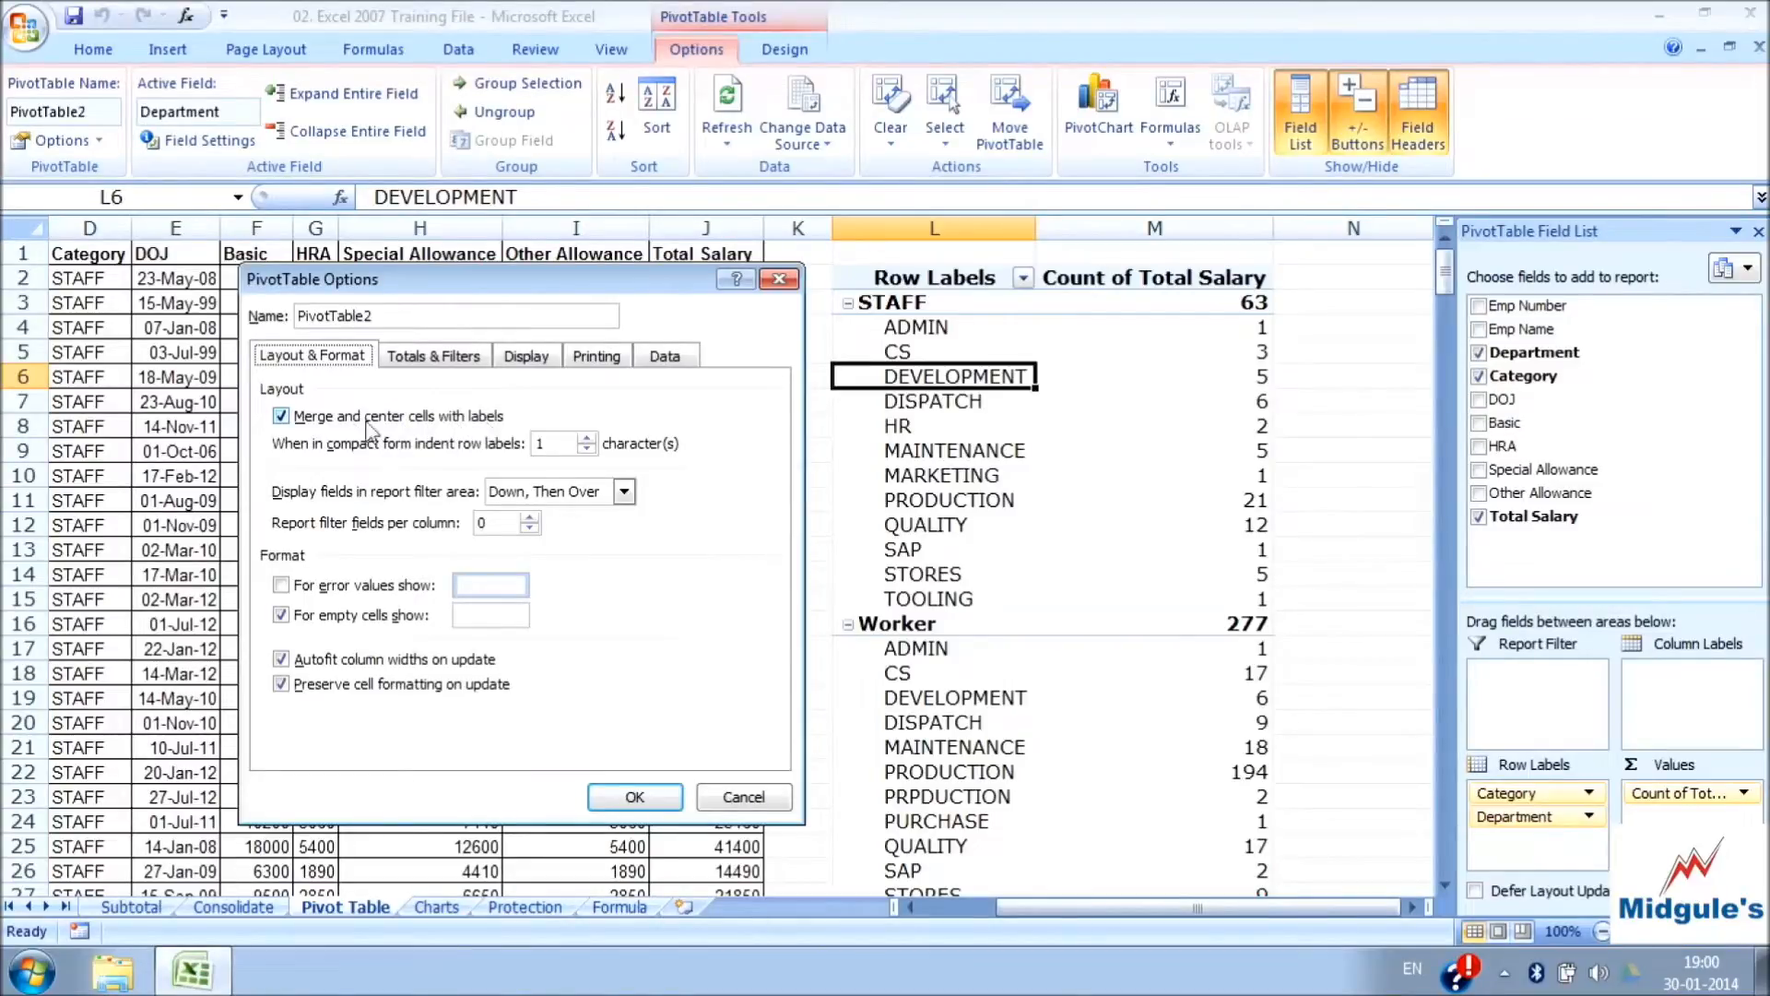
Turn off merging and centering of cells with labels in the PivotTable and apply the change
click(282, 417)
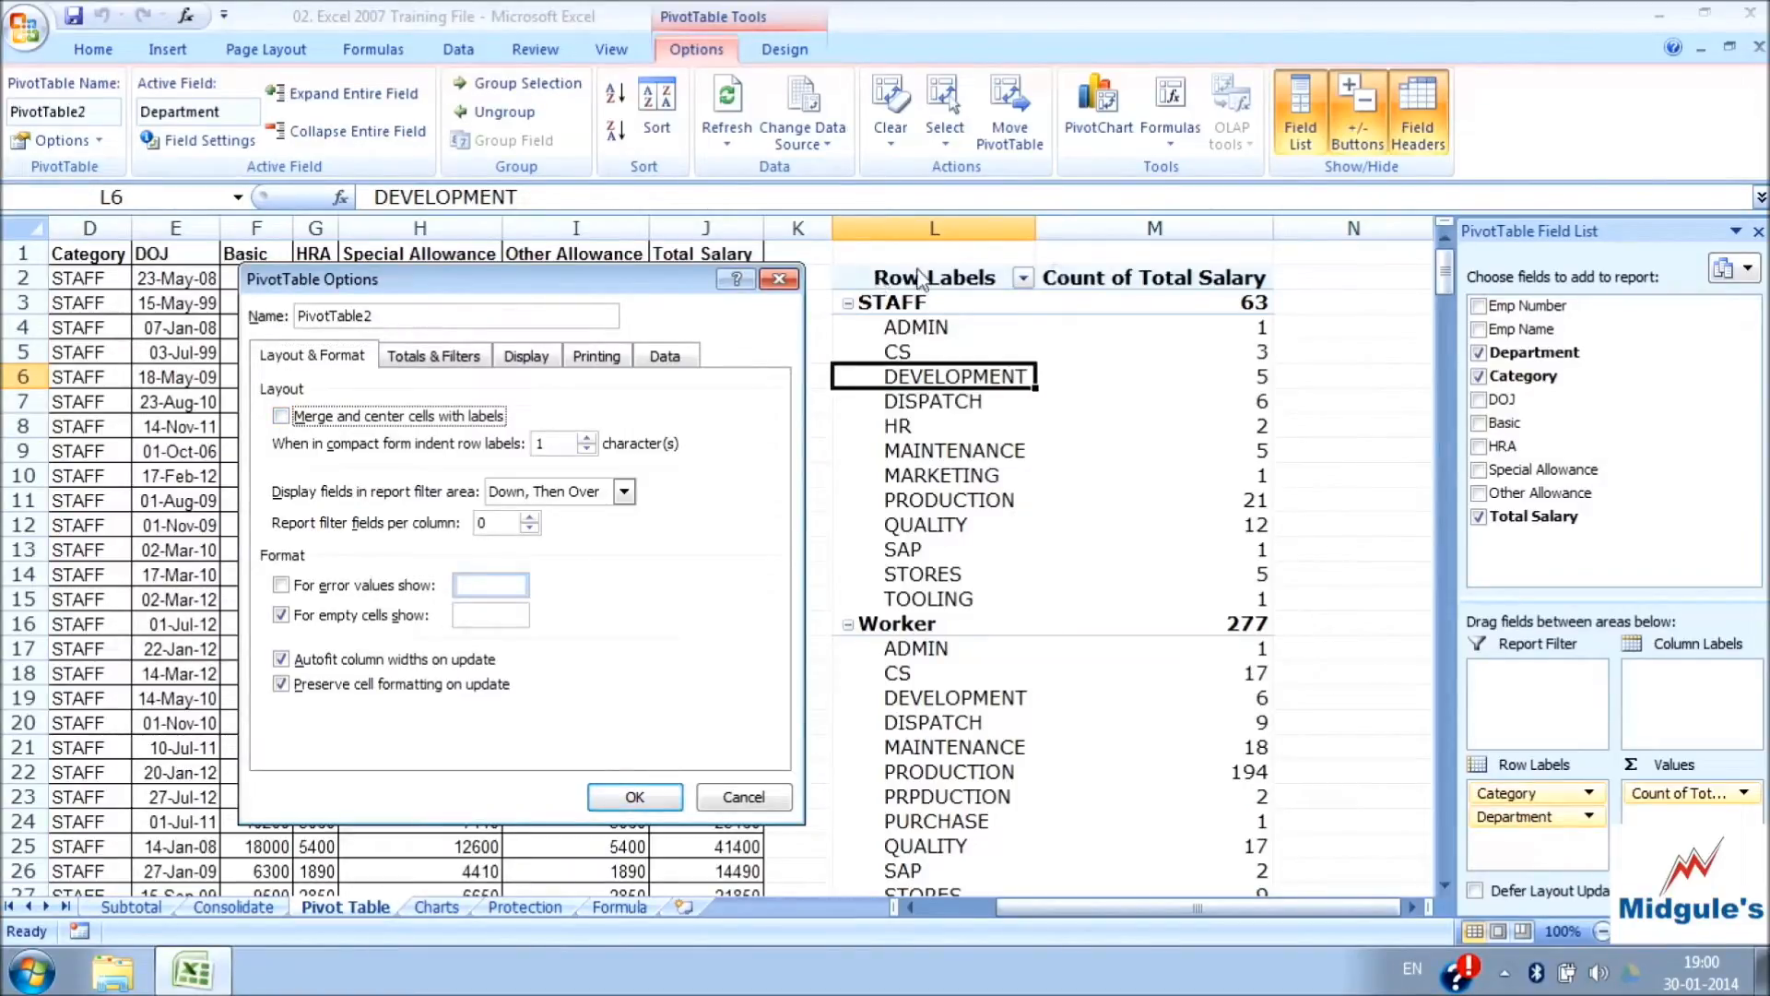
click(635, 796)
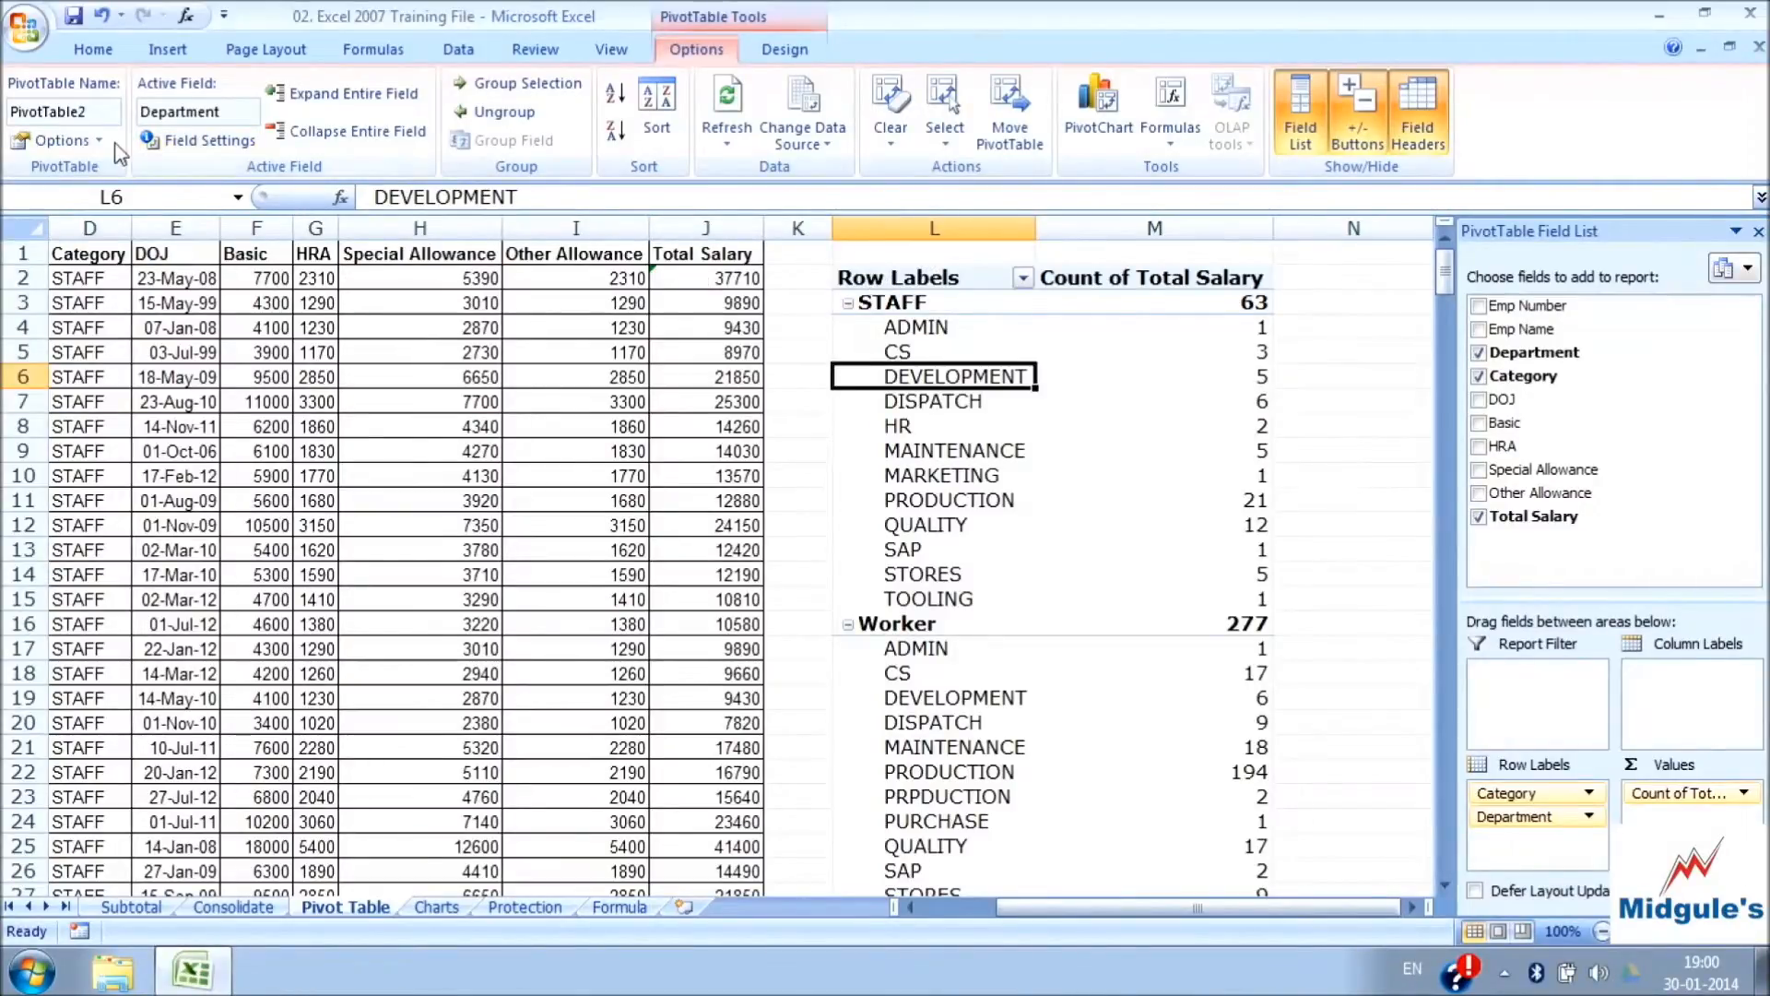
Turn merging and centering of cells with labels back on for the PivotTable
click(81, 143)
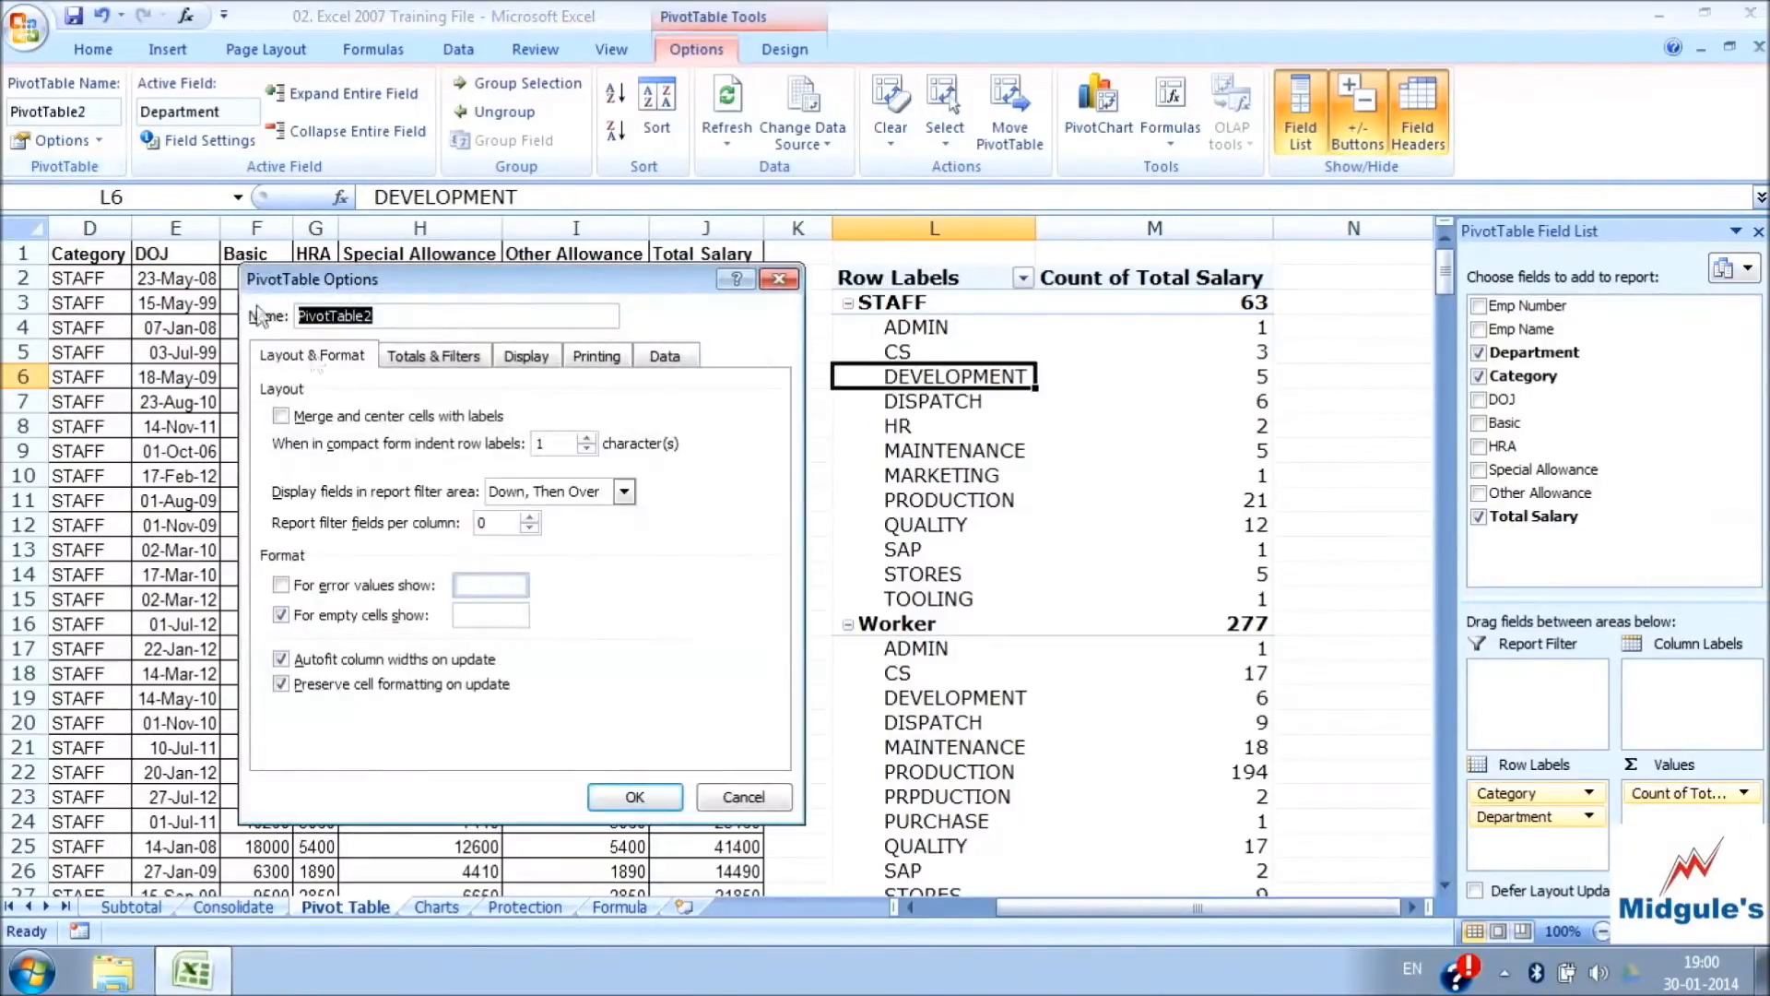
click(281, 416)
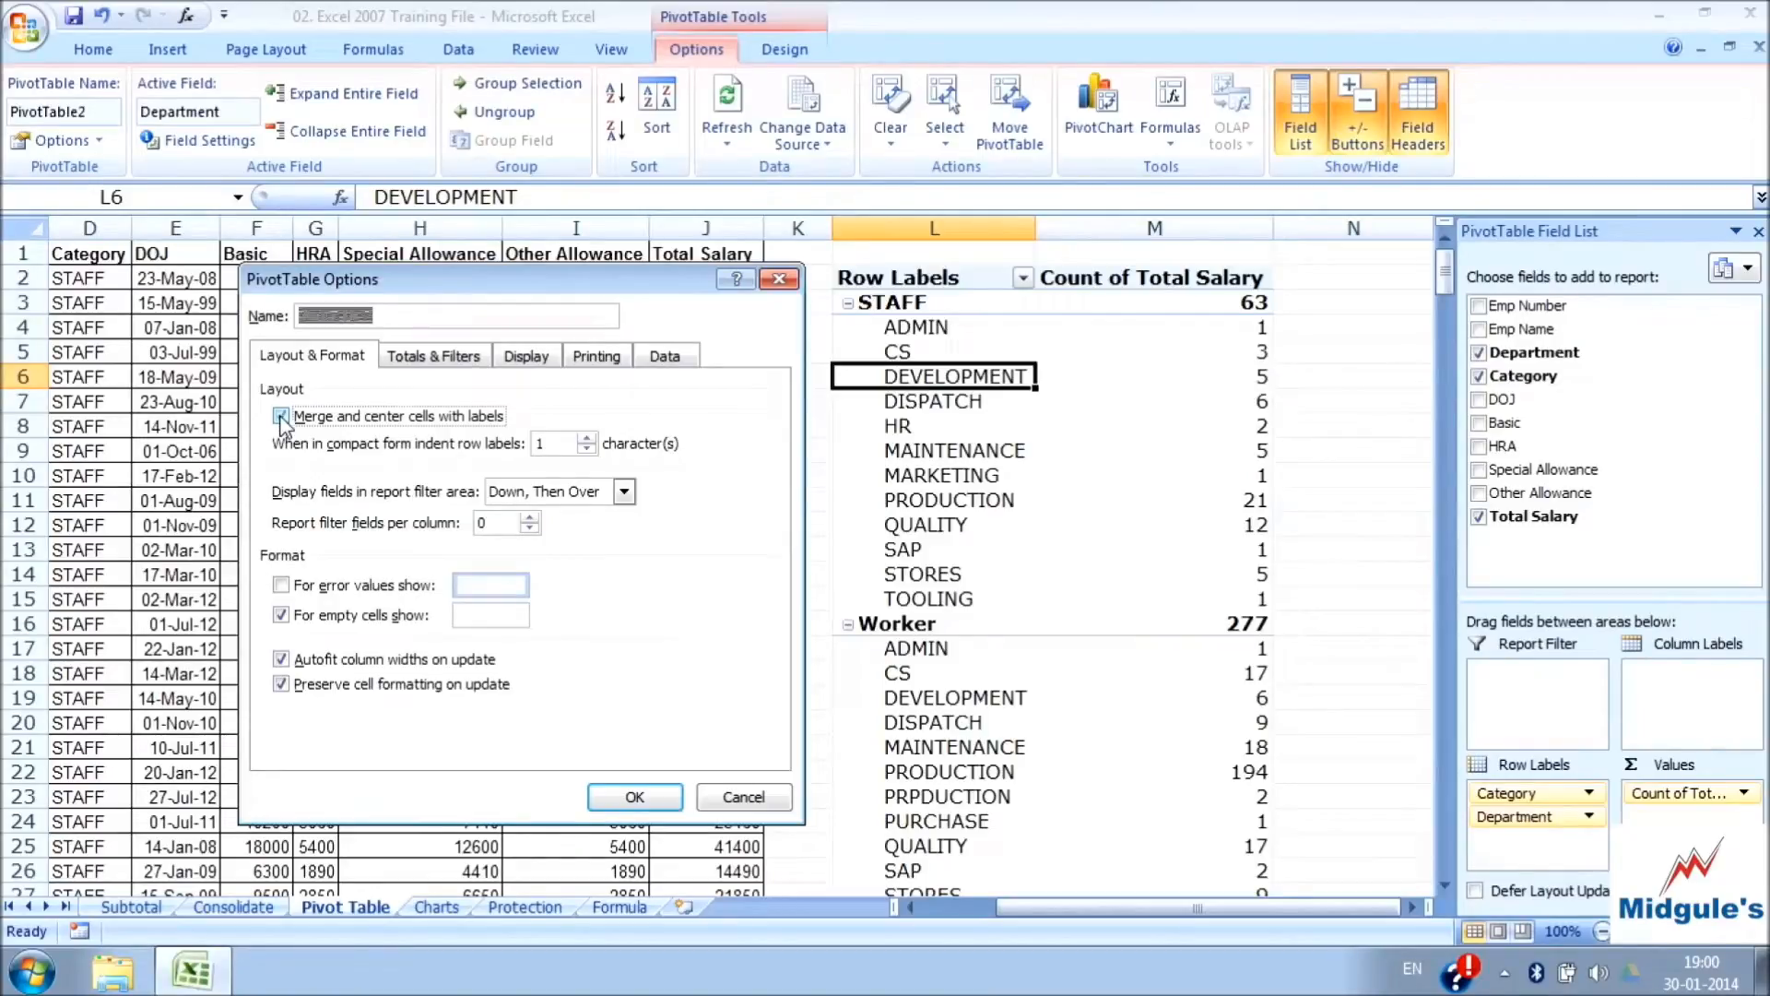
click(634, 799)
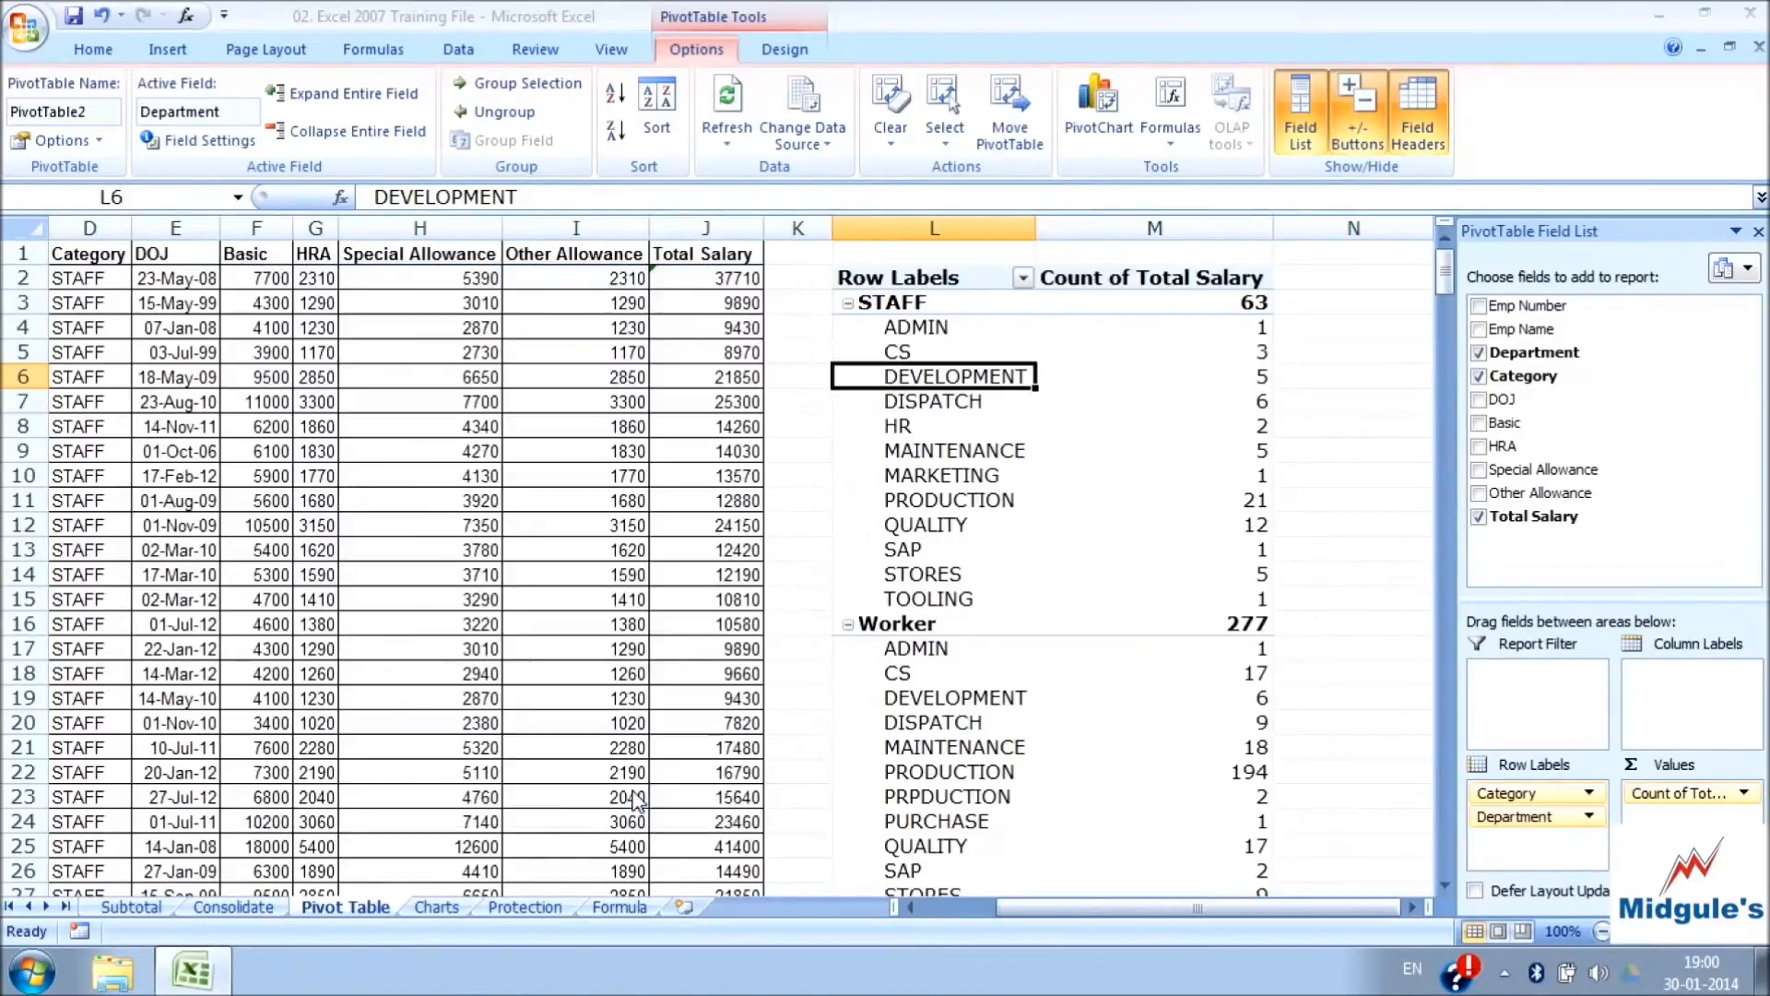
Review the PivotTable format options for what to show in place of error values and empty cells
click(81, 143)
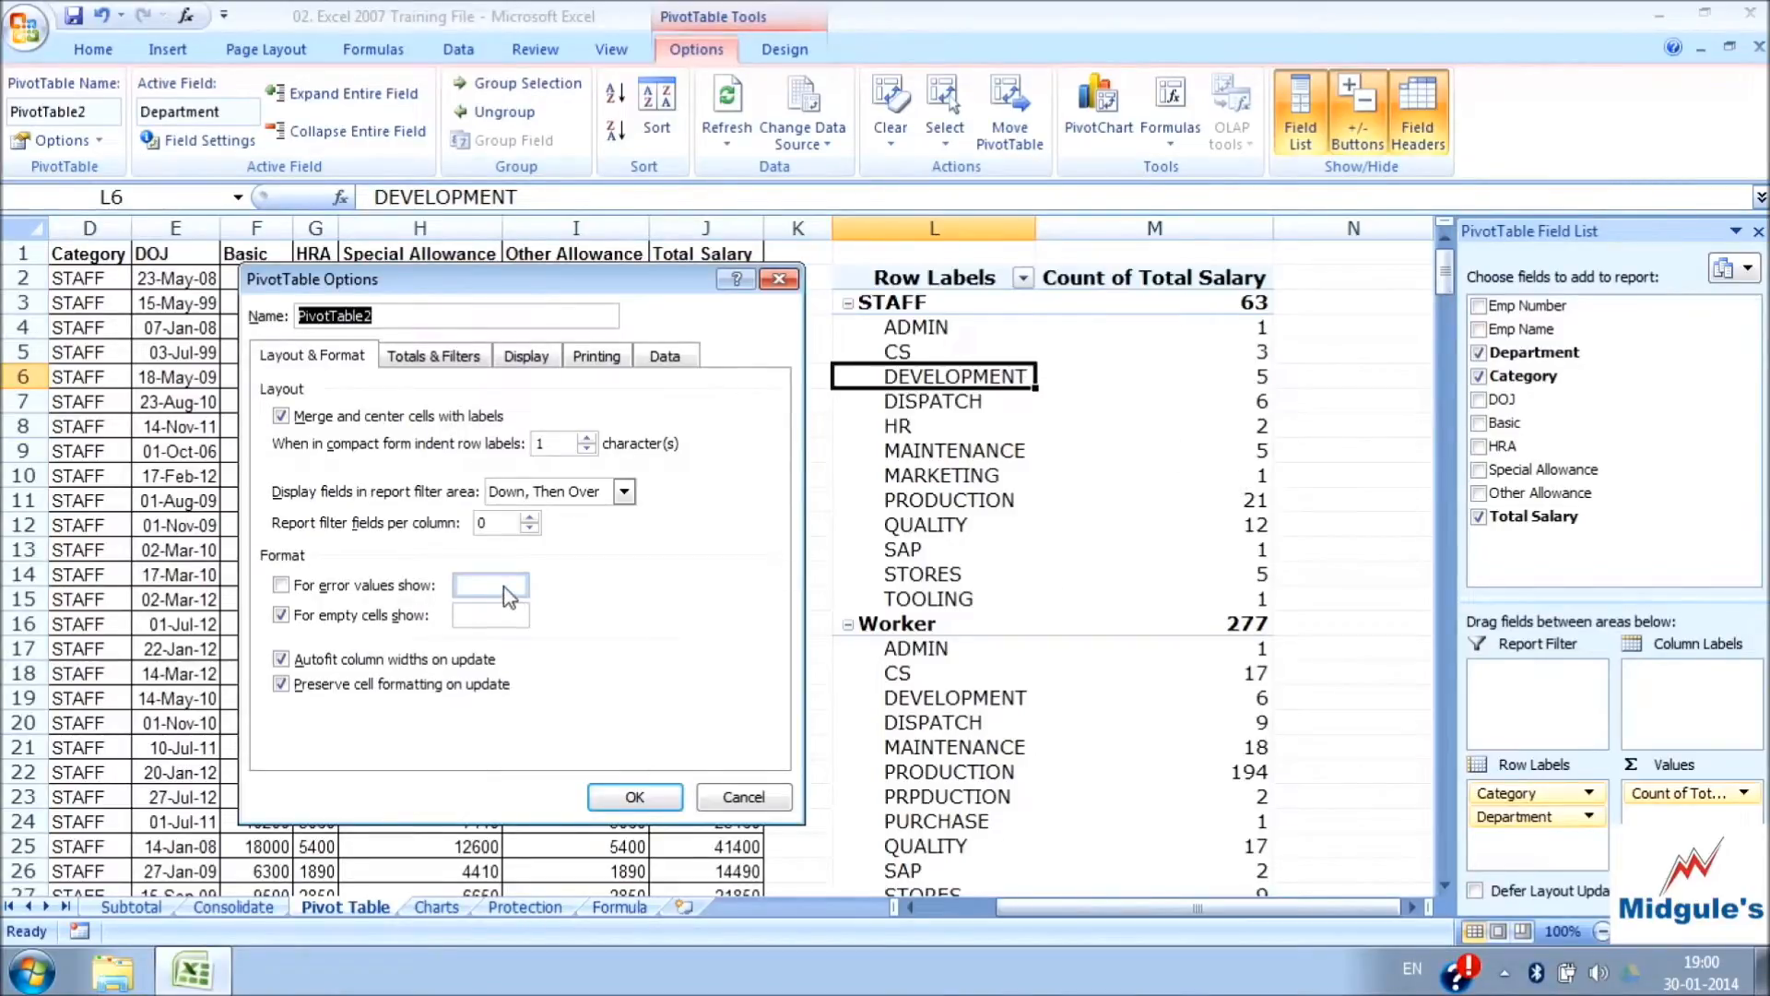
click(281, 585)
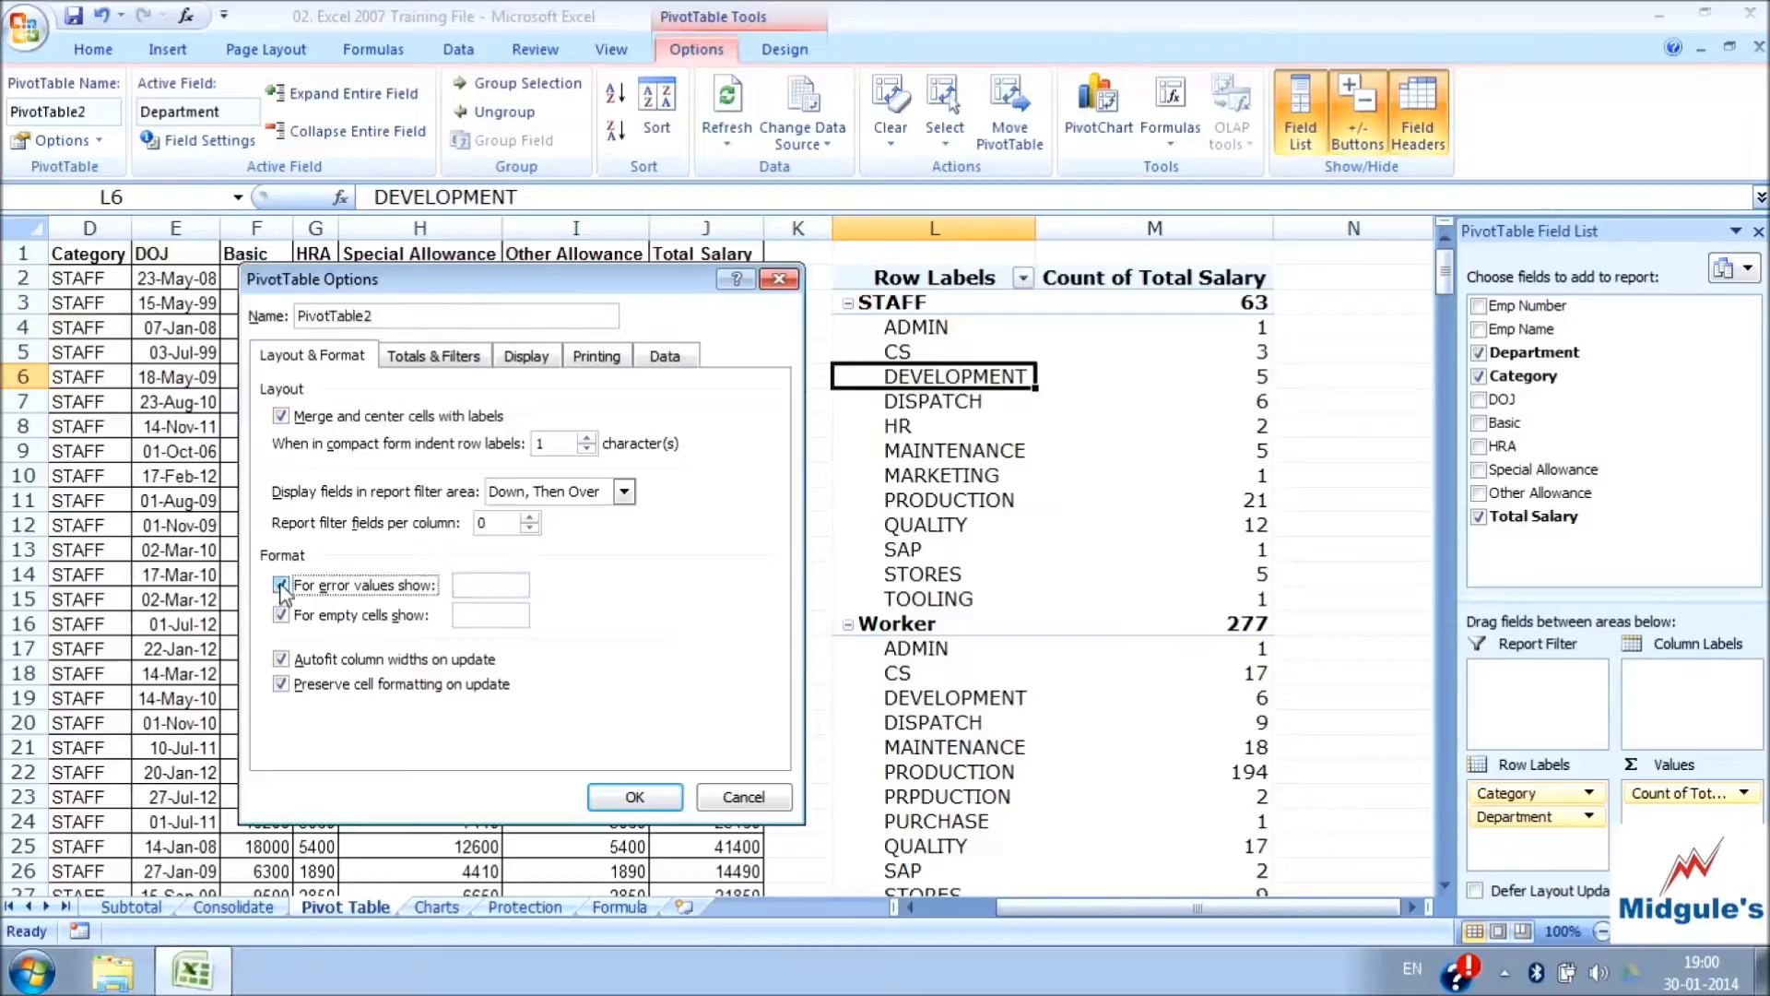
click(483, 615)
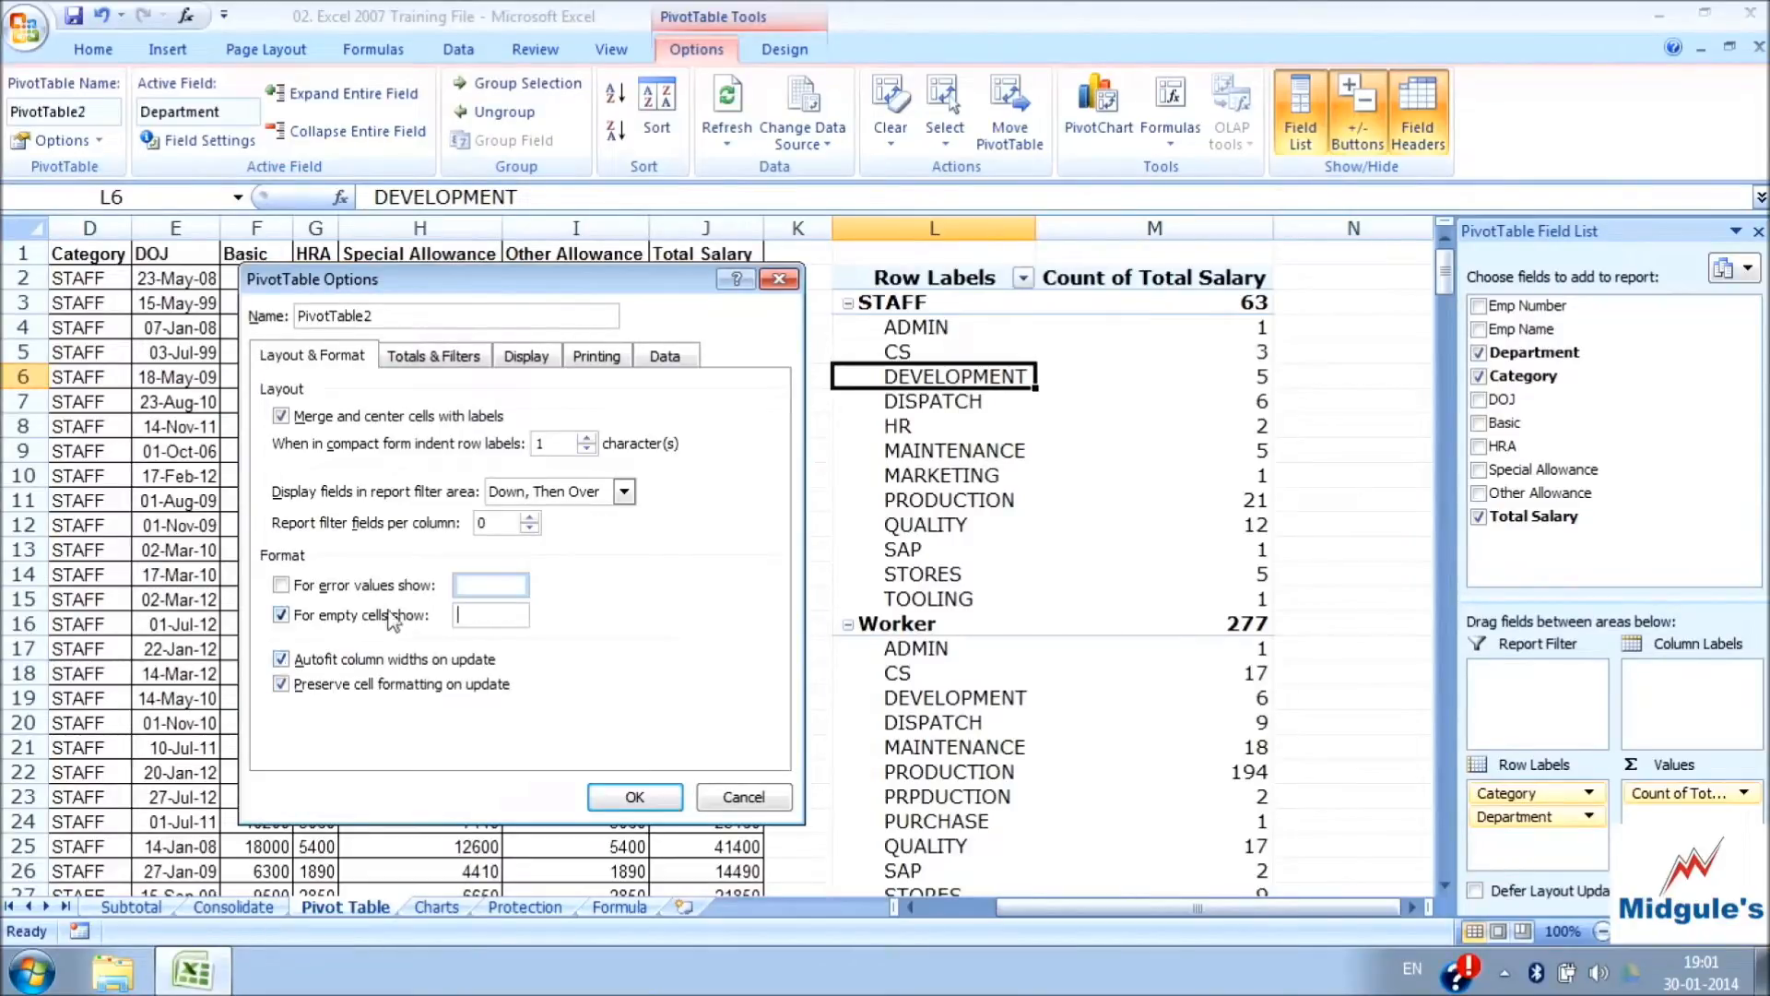
Hide the grand totals for columns in the PivotTable and check the end of the report
click(427, 357)
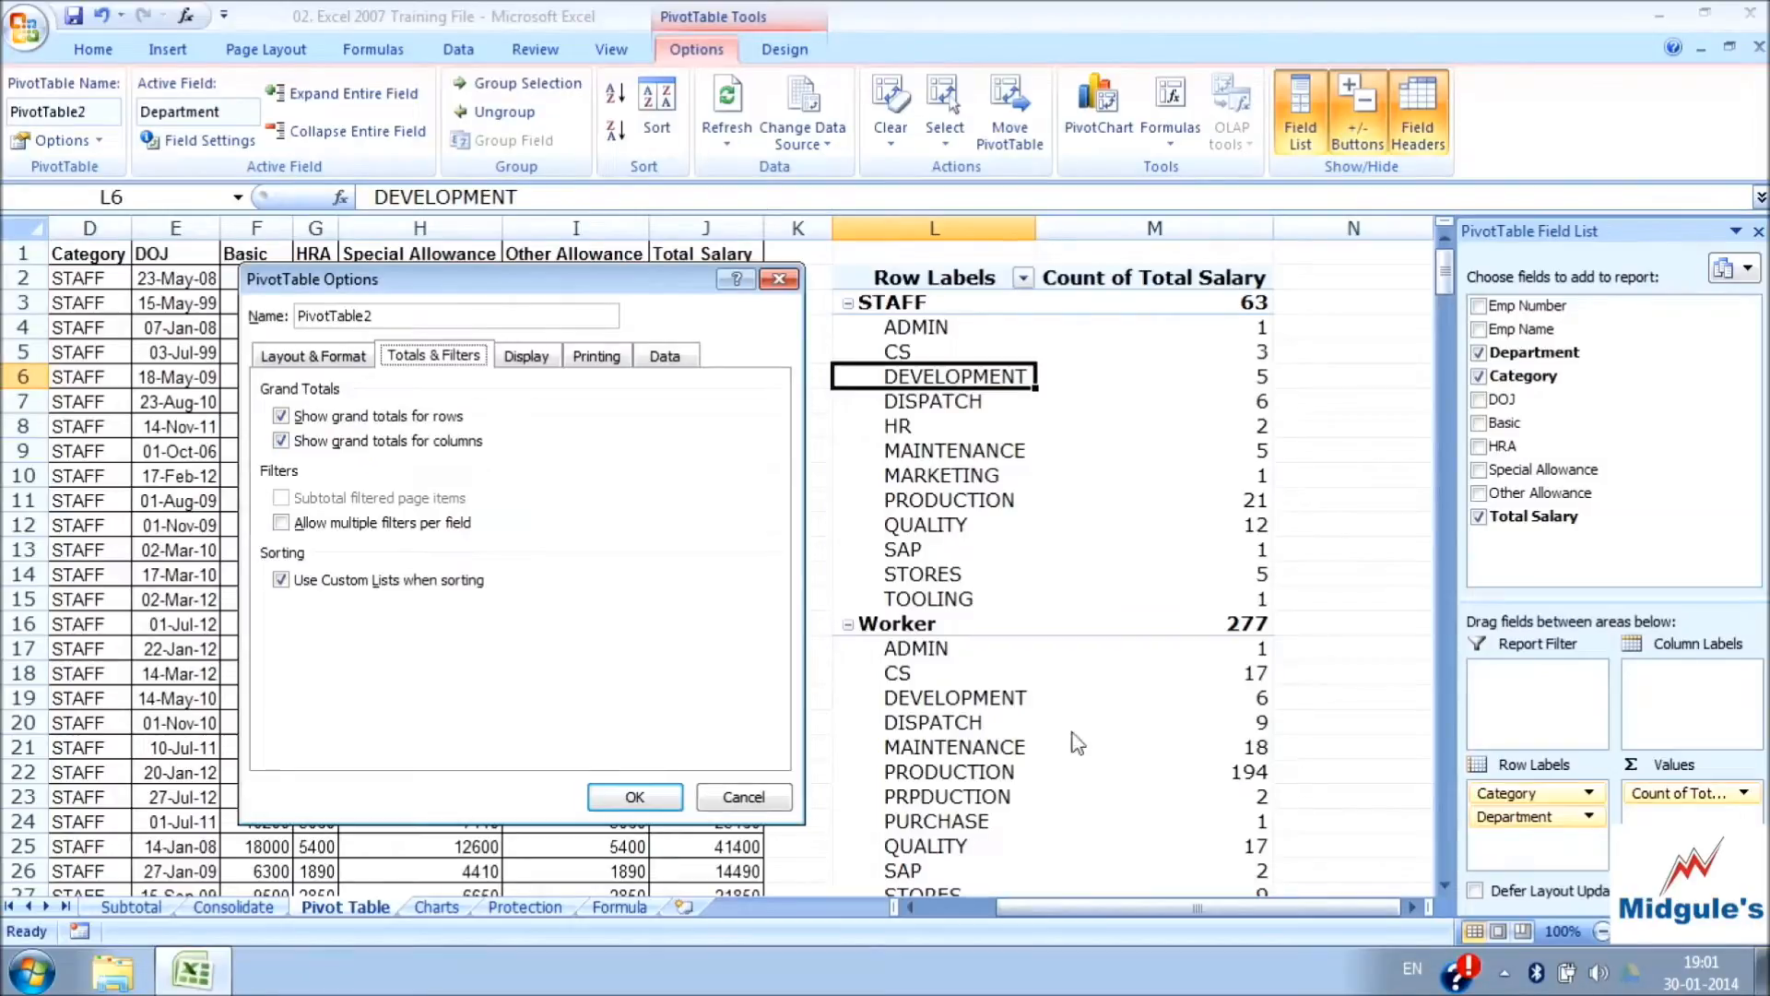
click(280, 444)
click(635, 798)
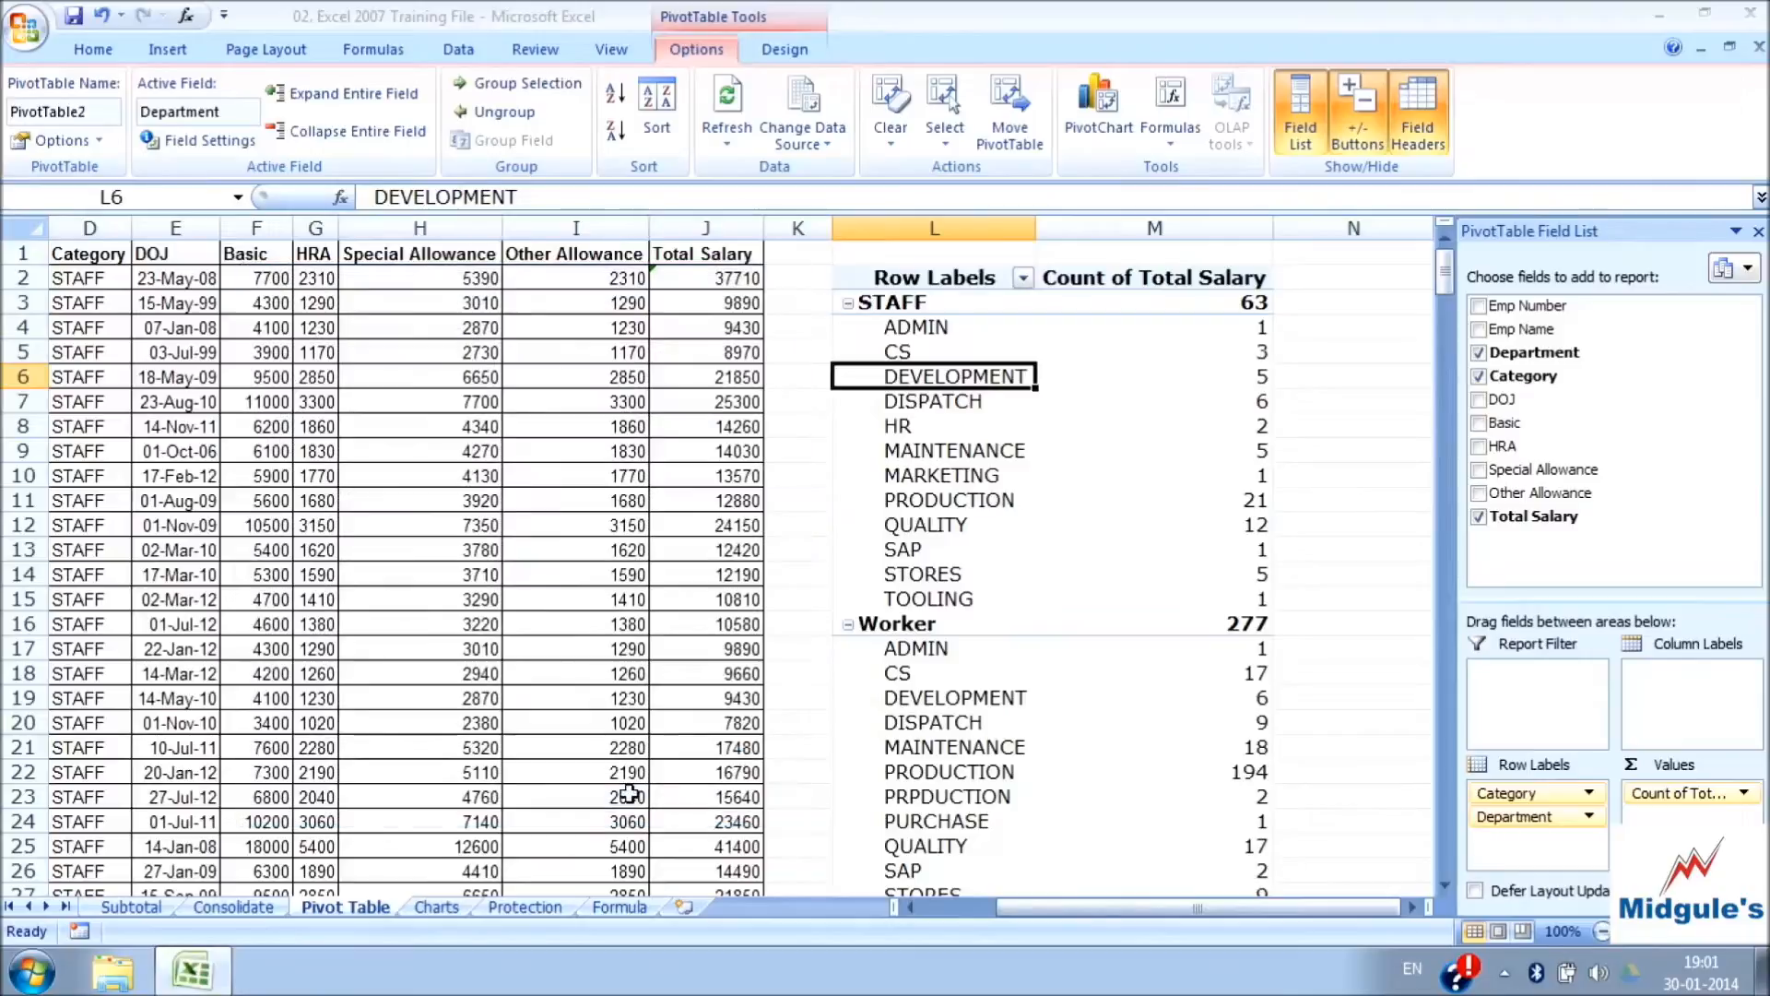
scroll(913, 737, down, 3)
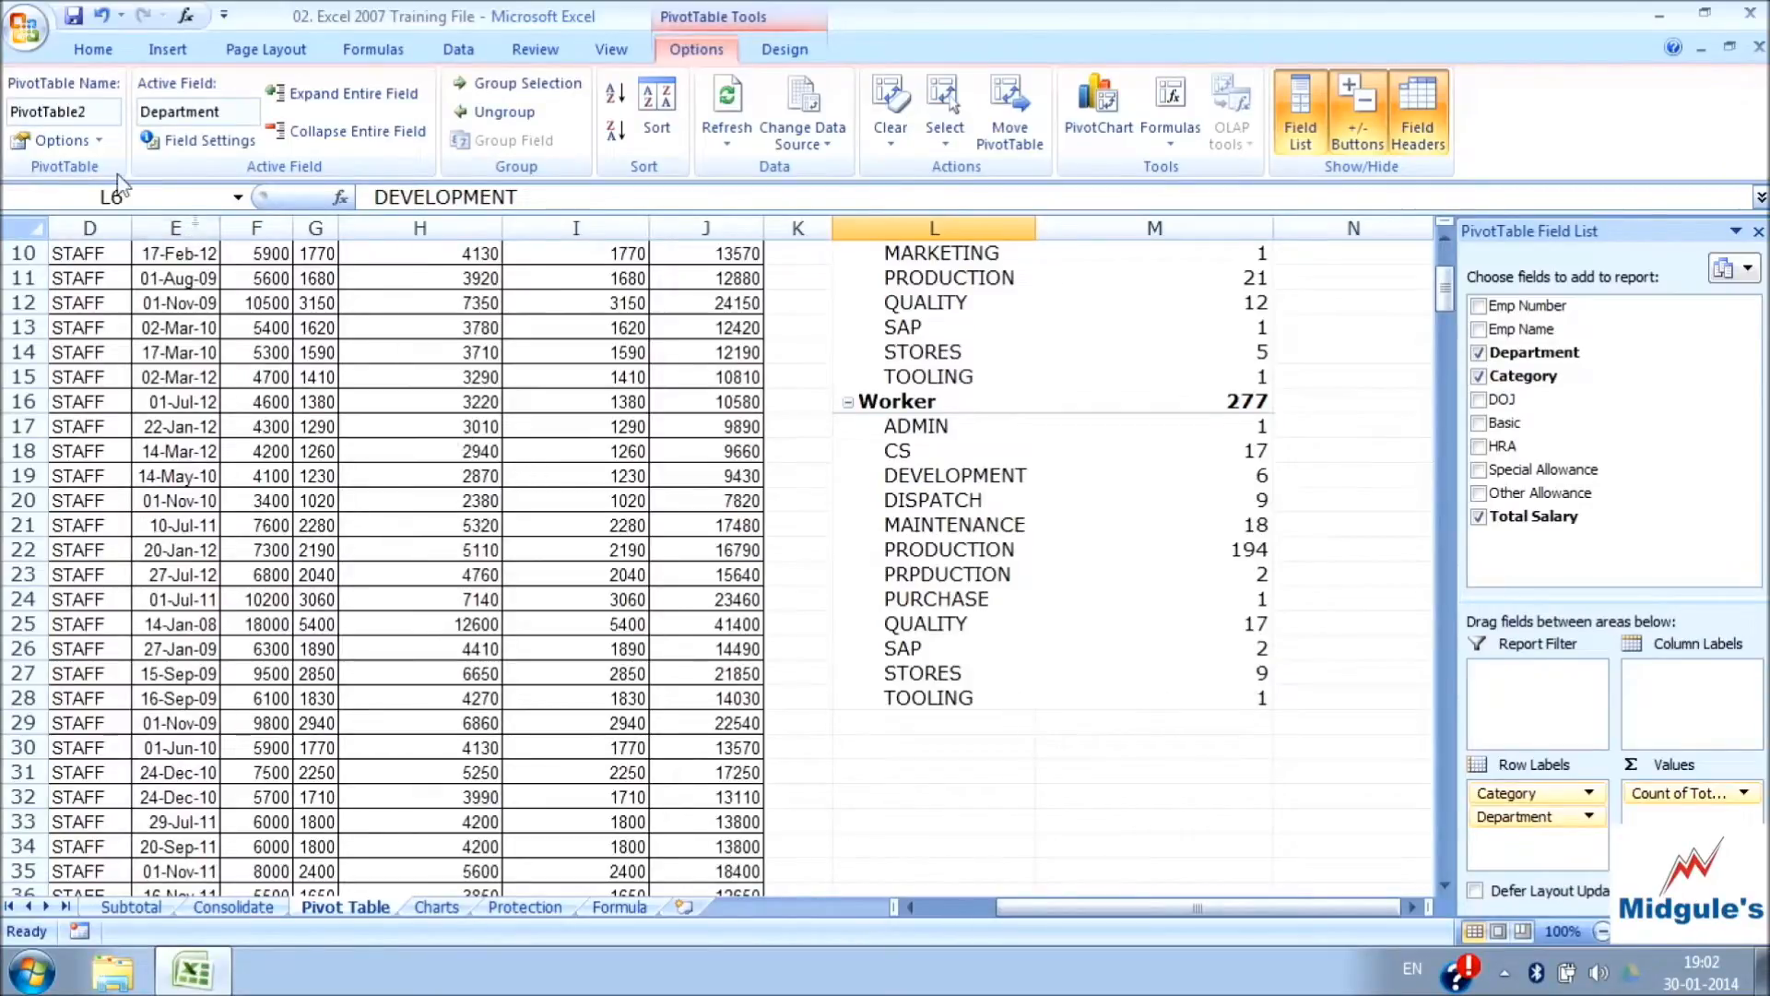
Show the grand totals for columns in the PivotTable again and check the Grand Total row
click(57, 140)
click(417, 358)
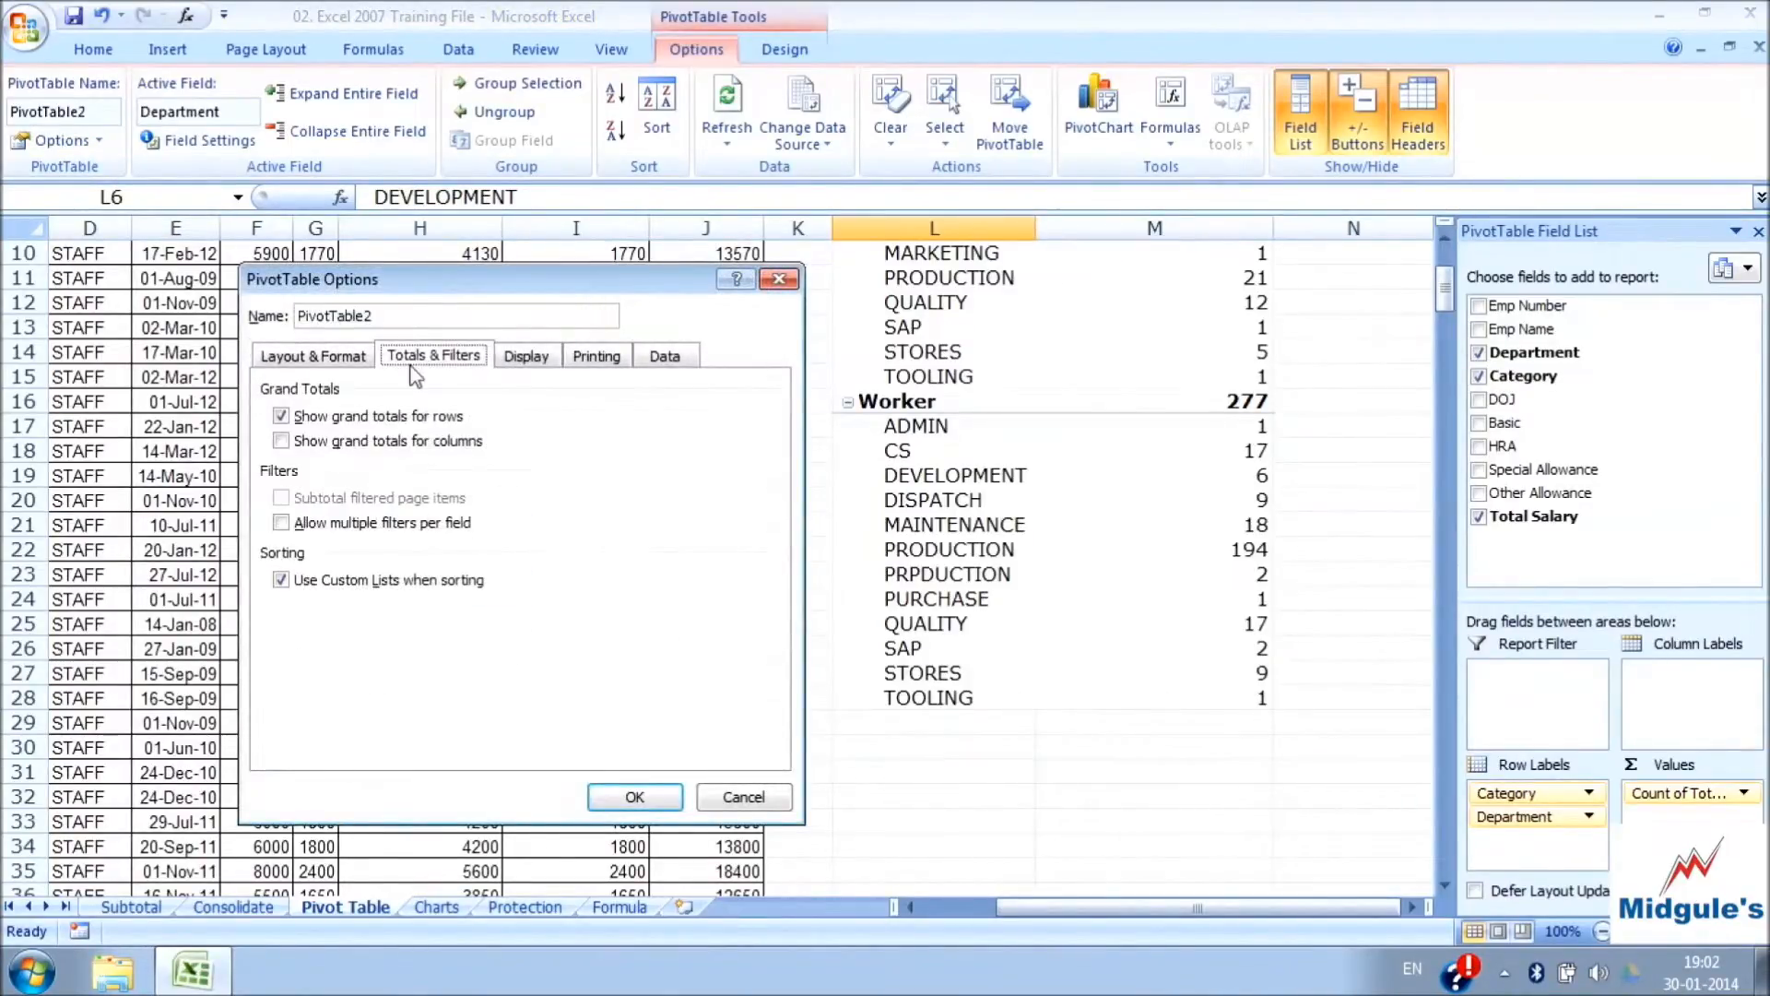
click(281, 441)
click(636, 795)
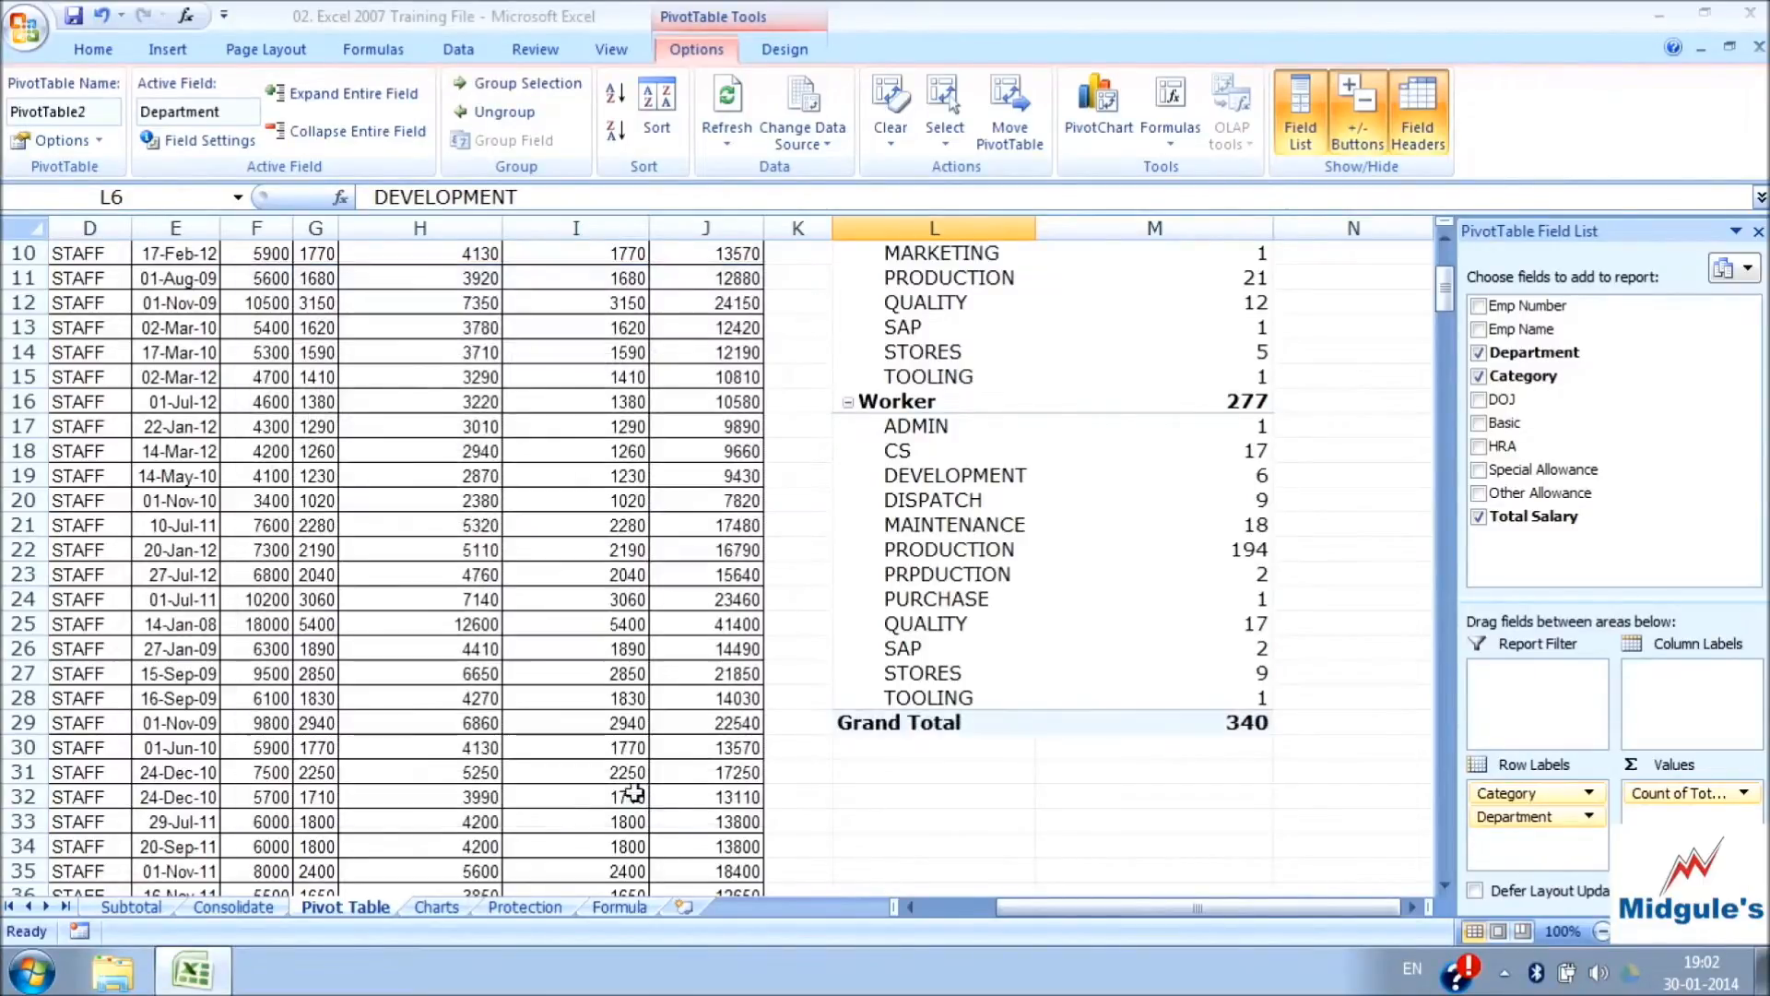
mouse_move(1219, 727)
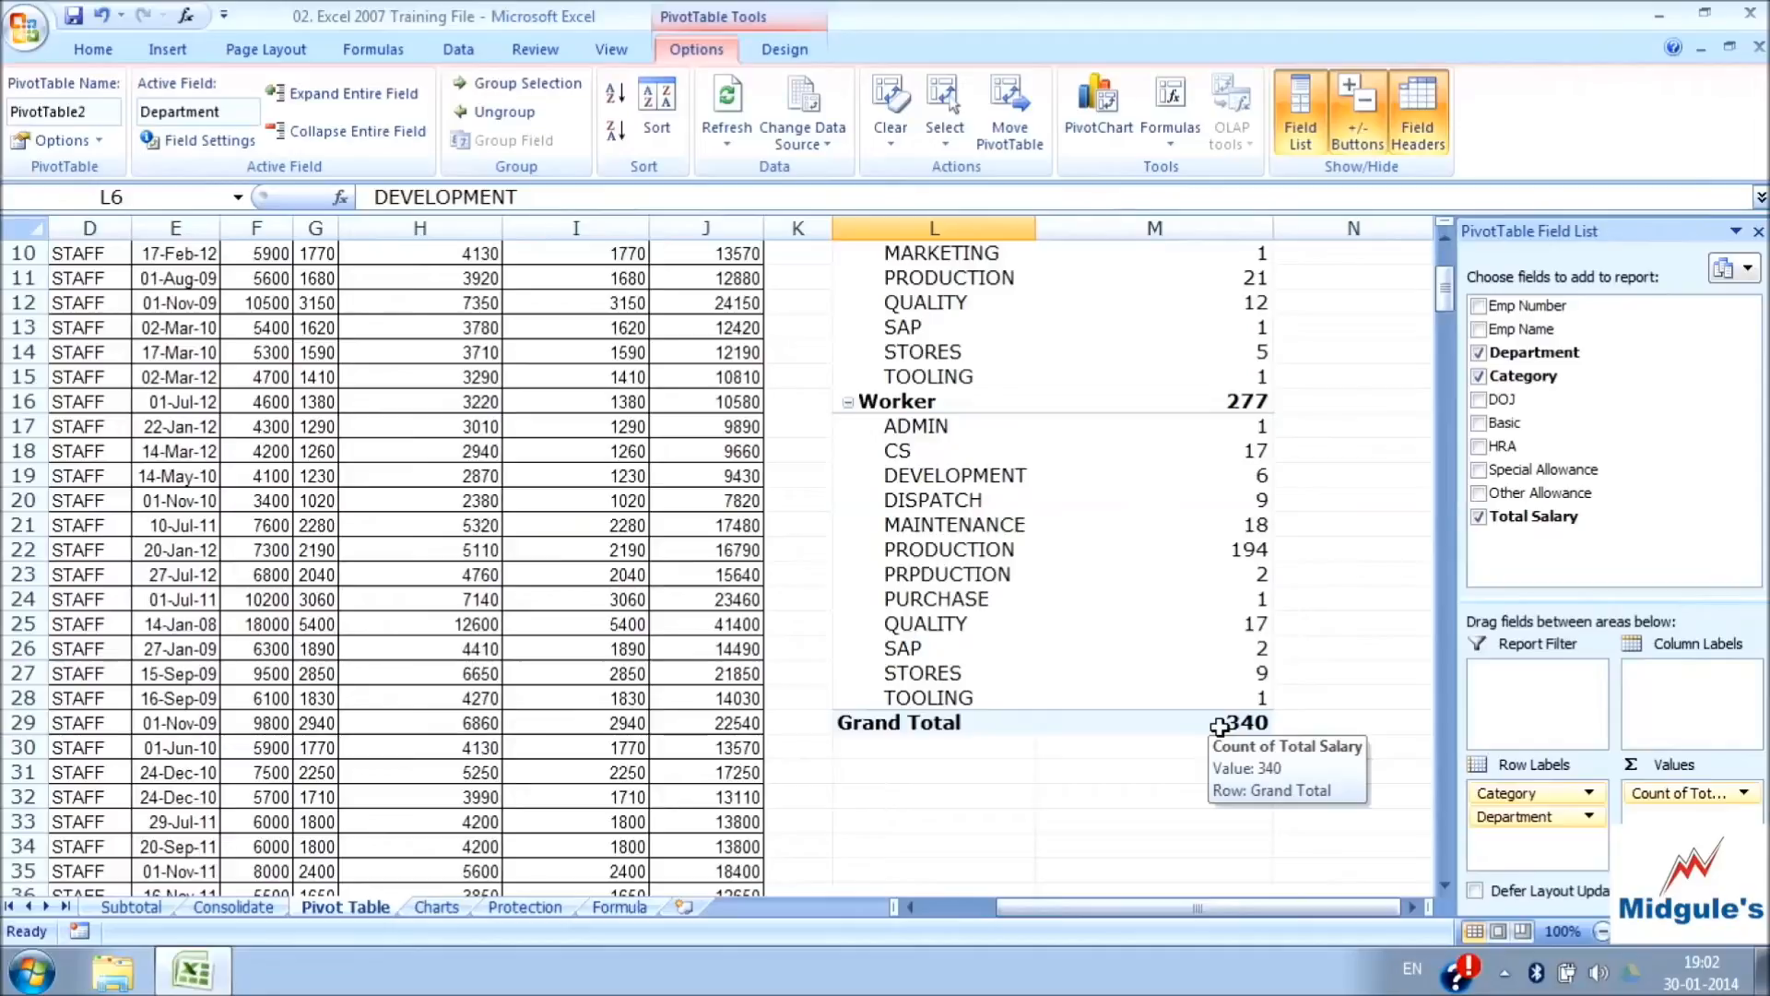
Allow multiple filters per field in the PivotTable options and apply the setting
click(100, 143)
click(79, 170)
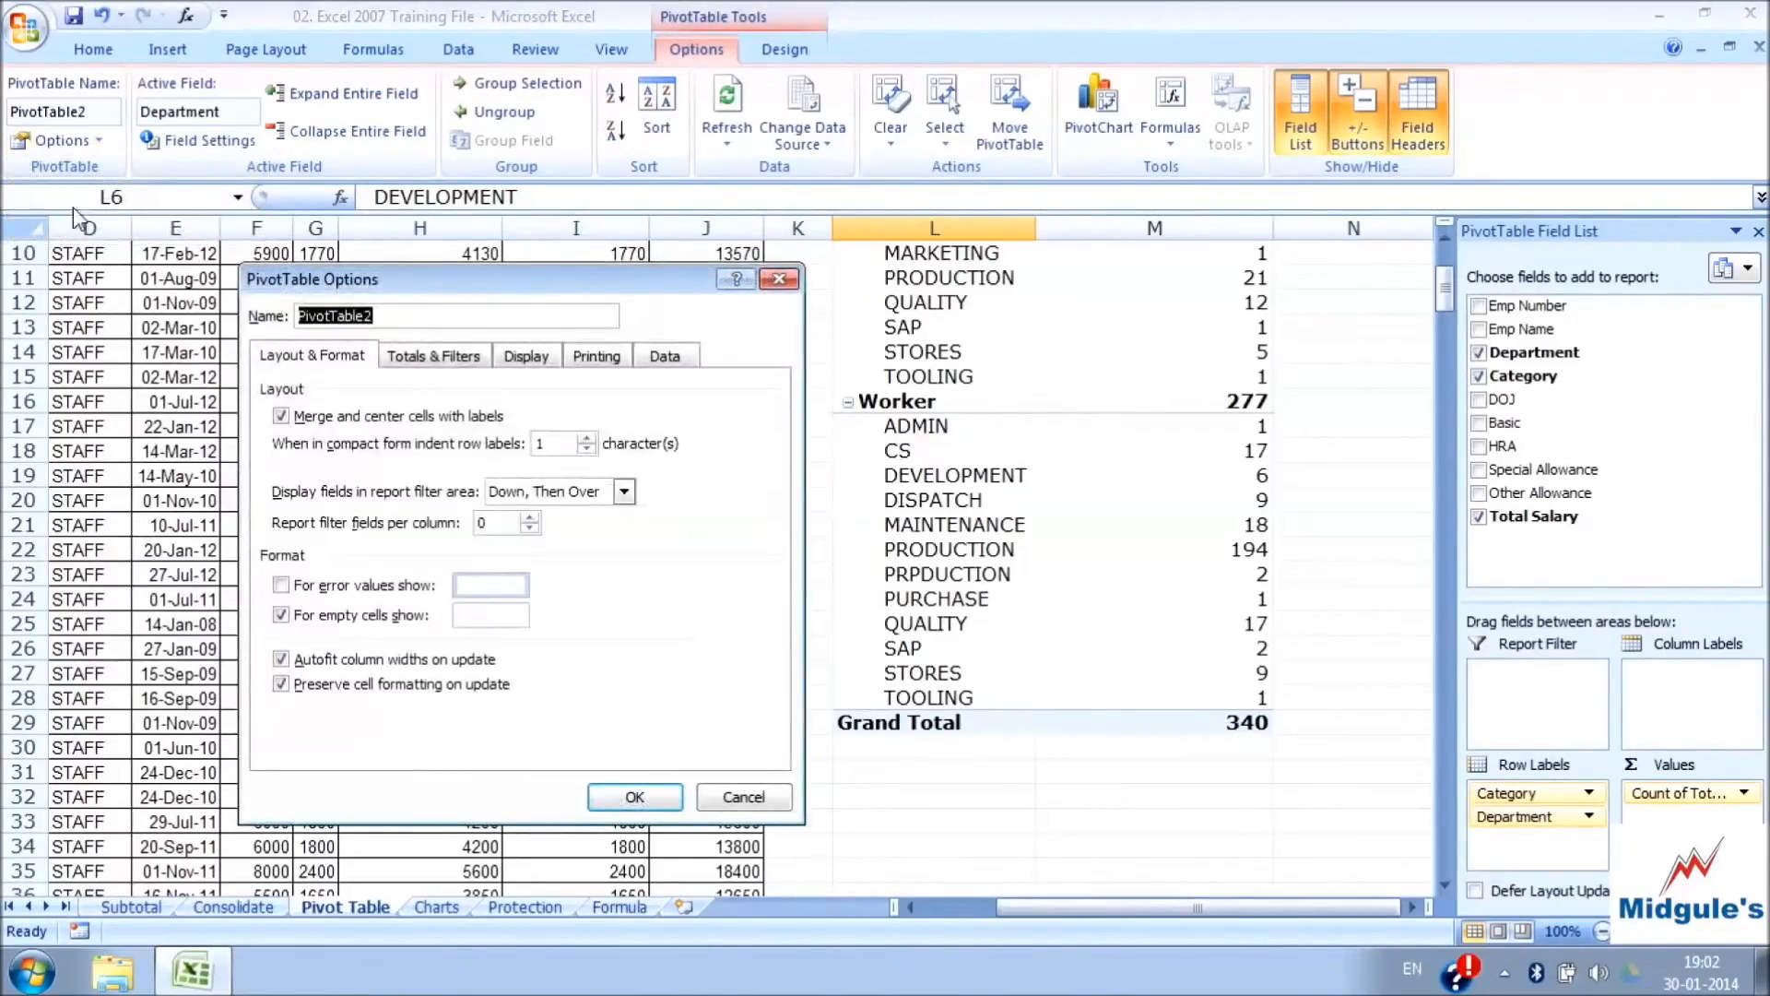
click(450, 358)
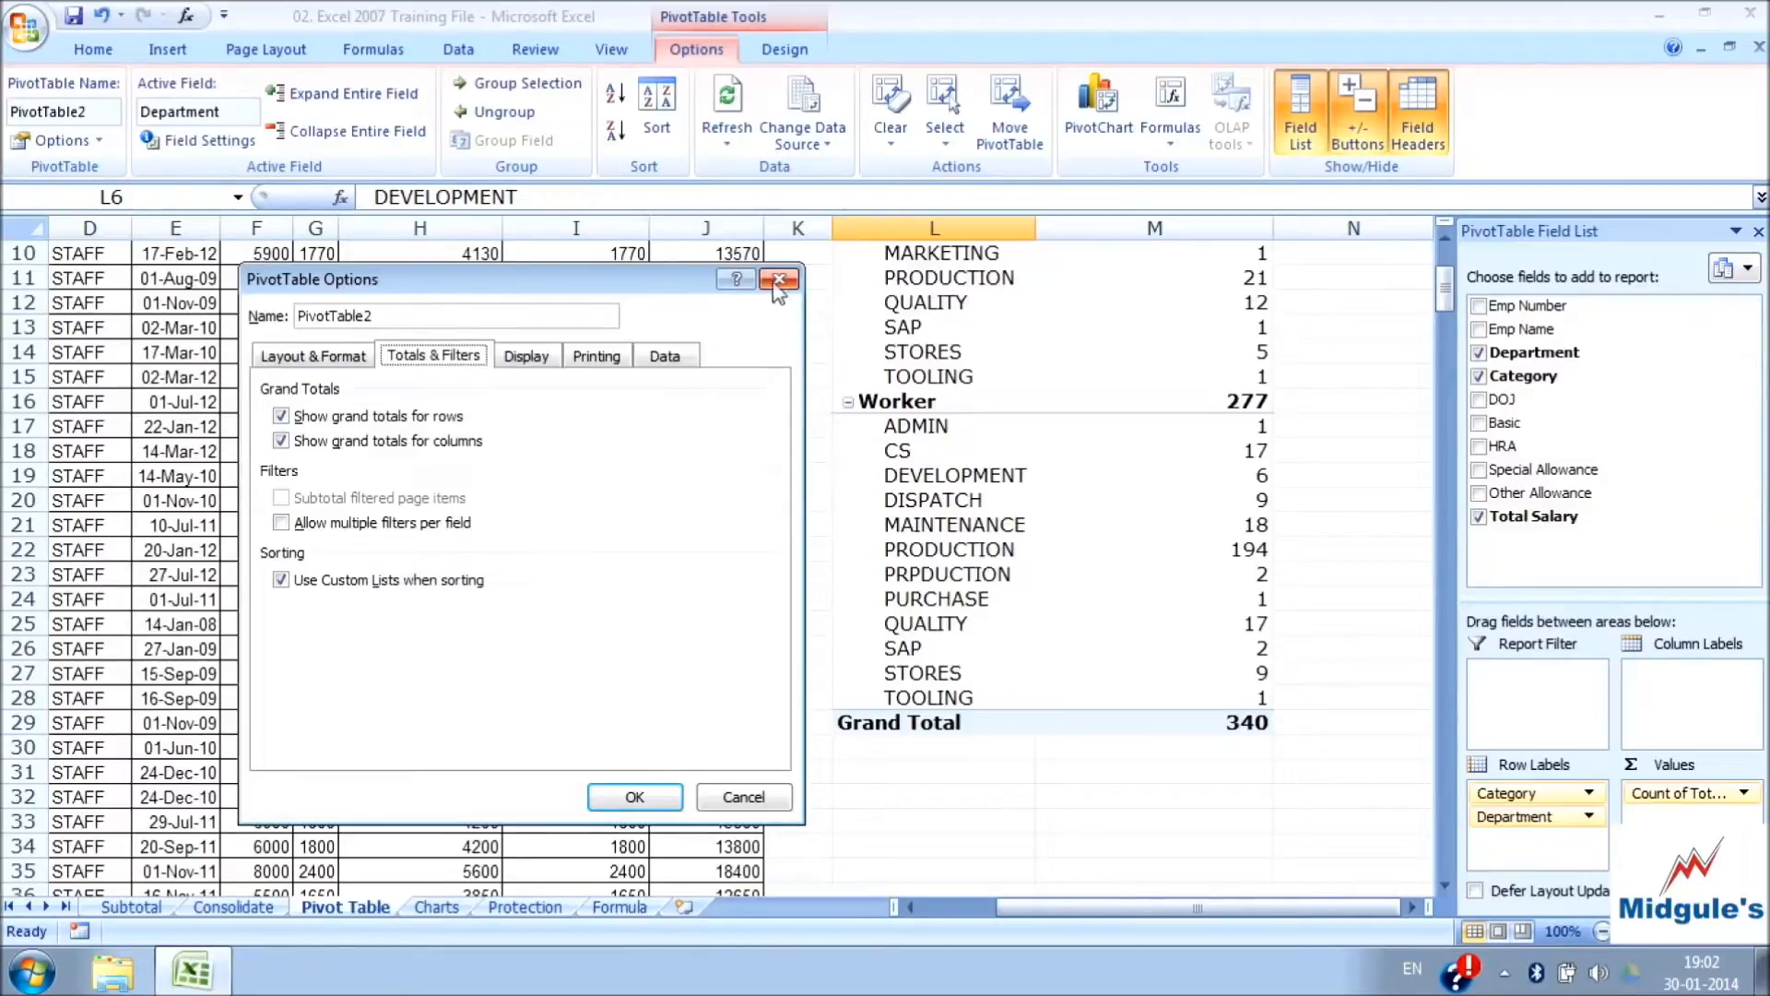
click(281, 523)
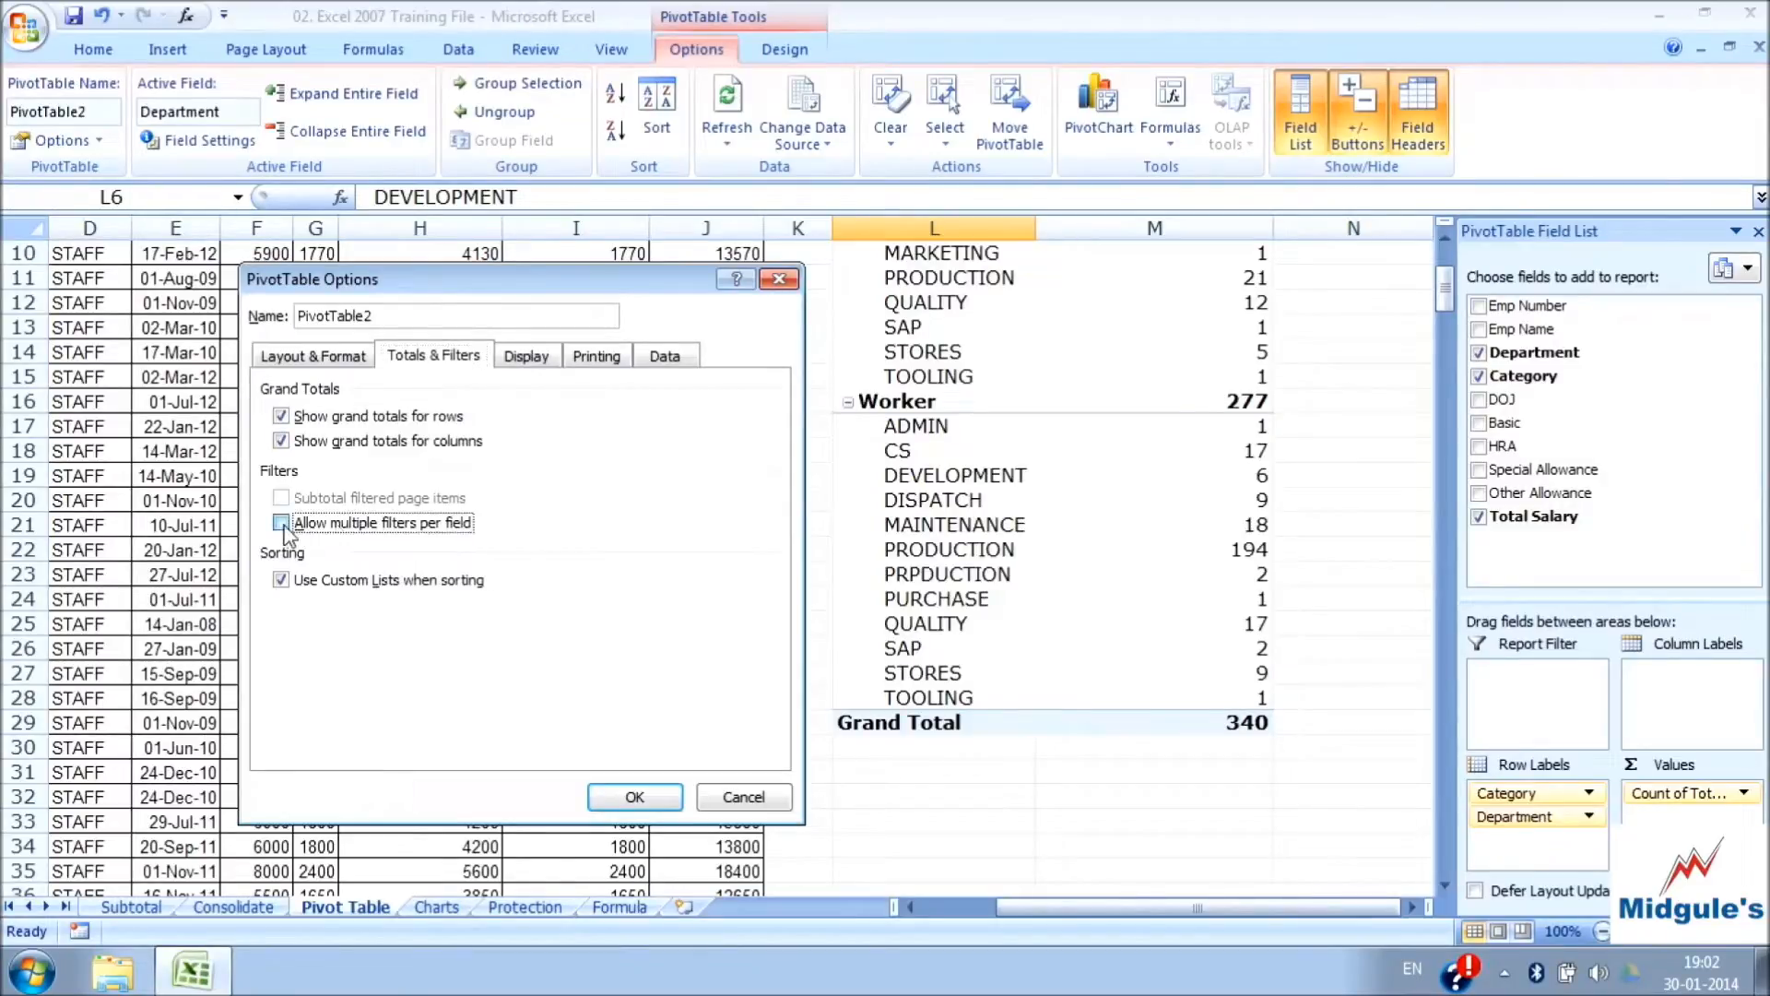
click(634, 797)
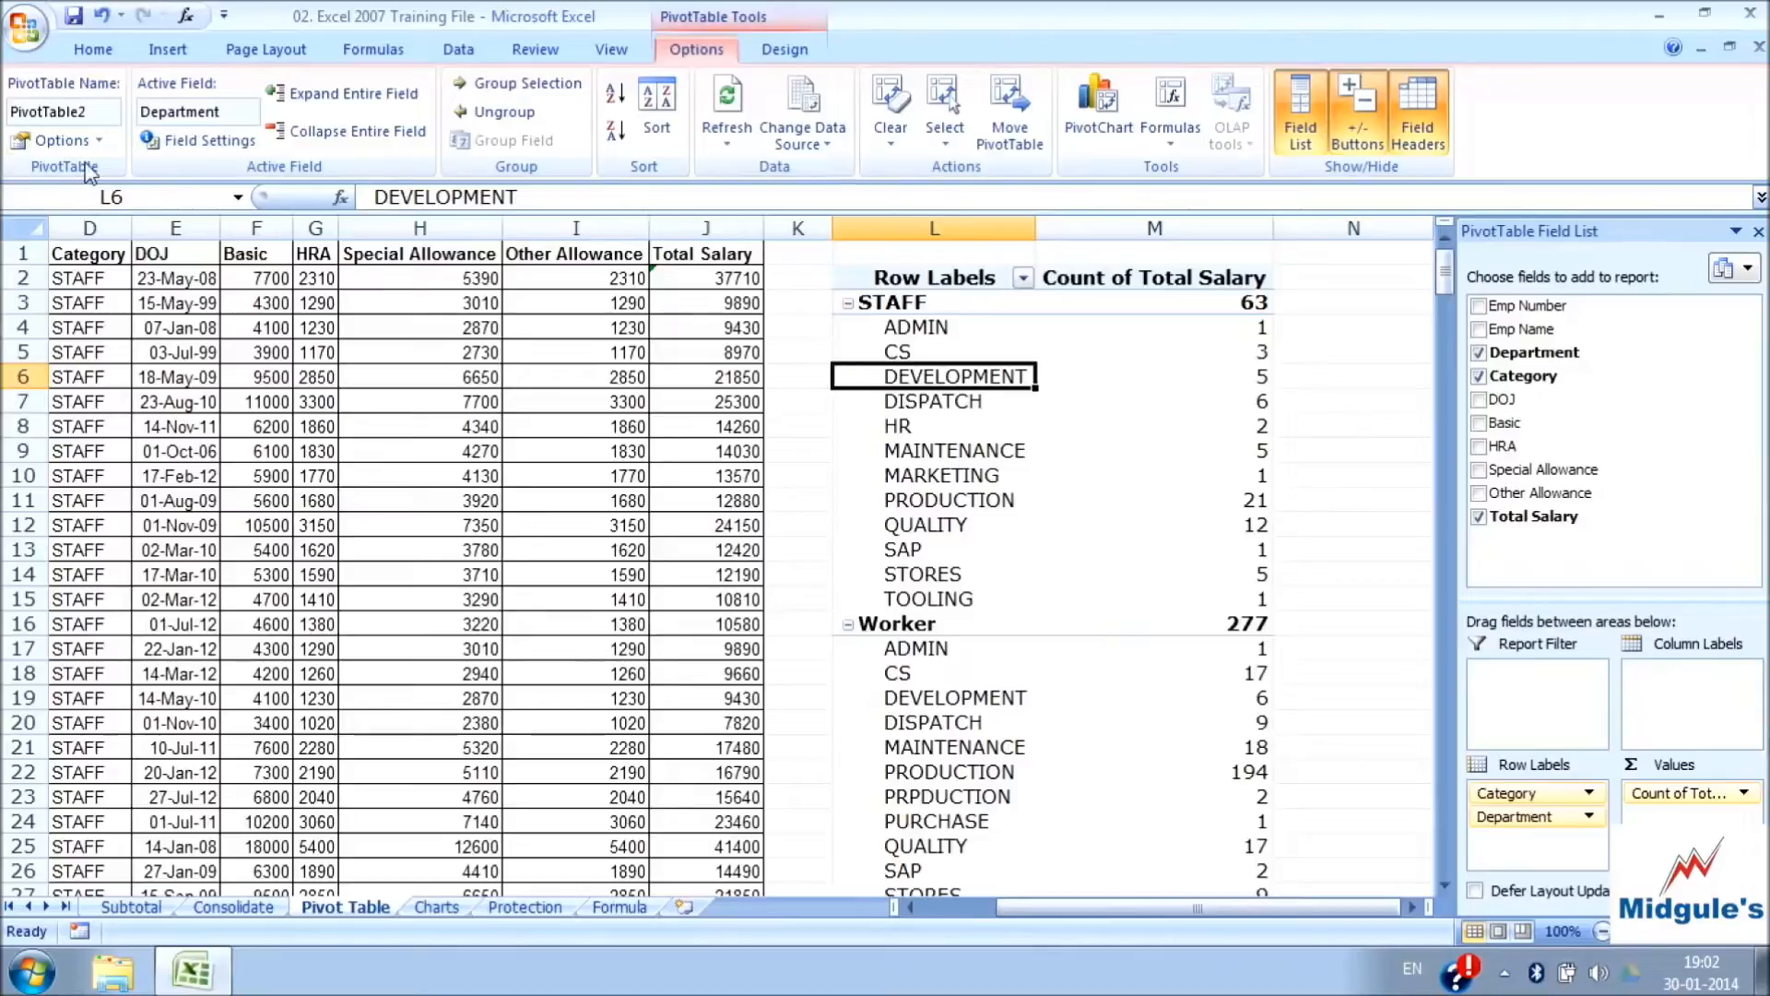
Disallow multiple filters per field and hide the expand/collapse buttons in the PivotTable options
click(59, 141)
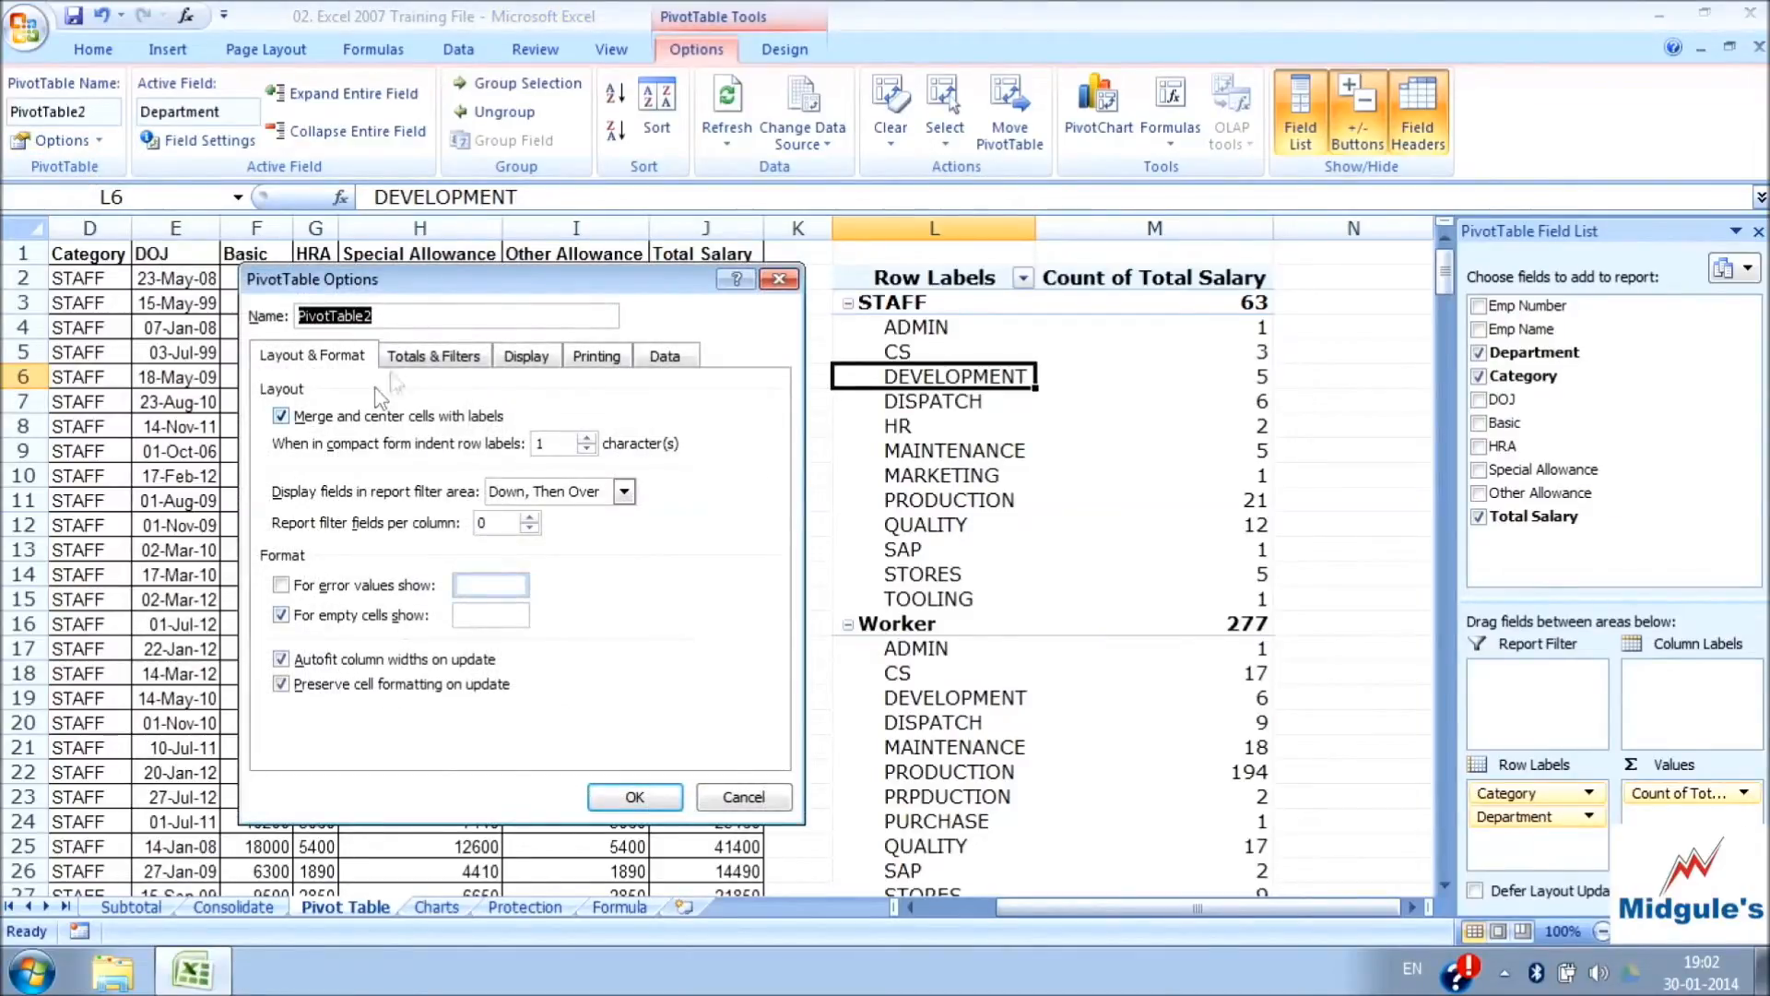
click(415, 359)
click(316, 525)
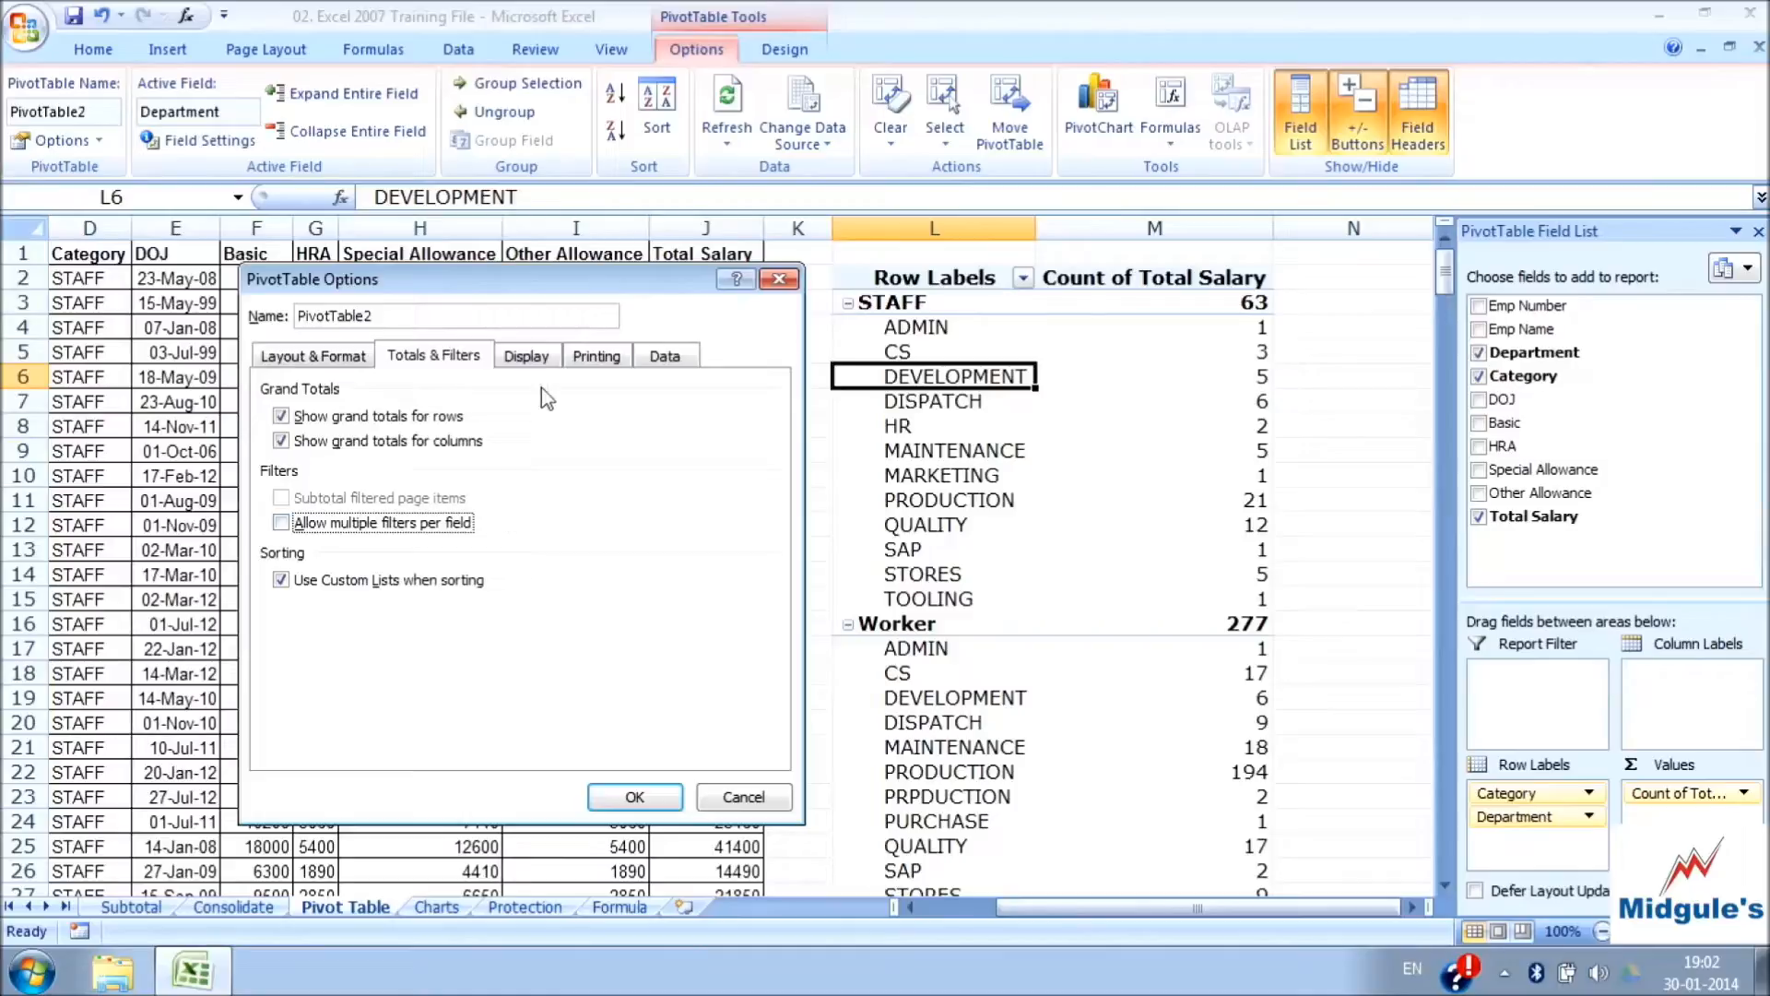
click(534, 360)
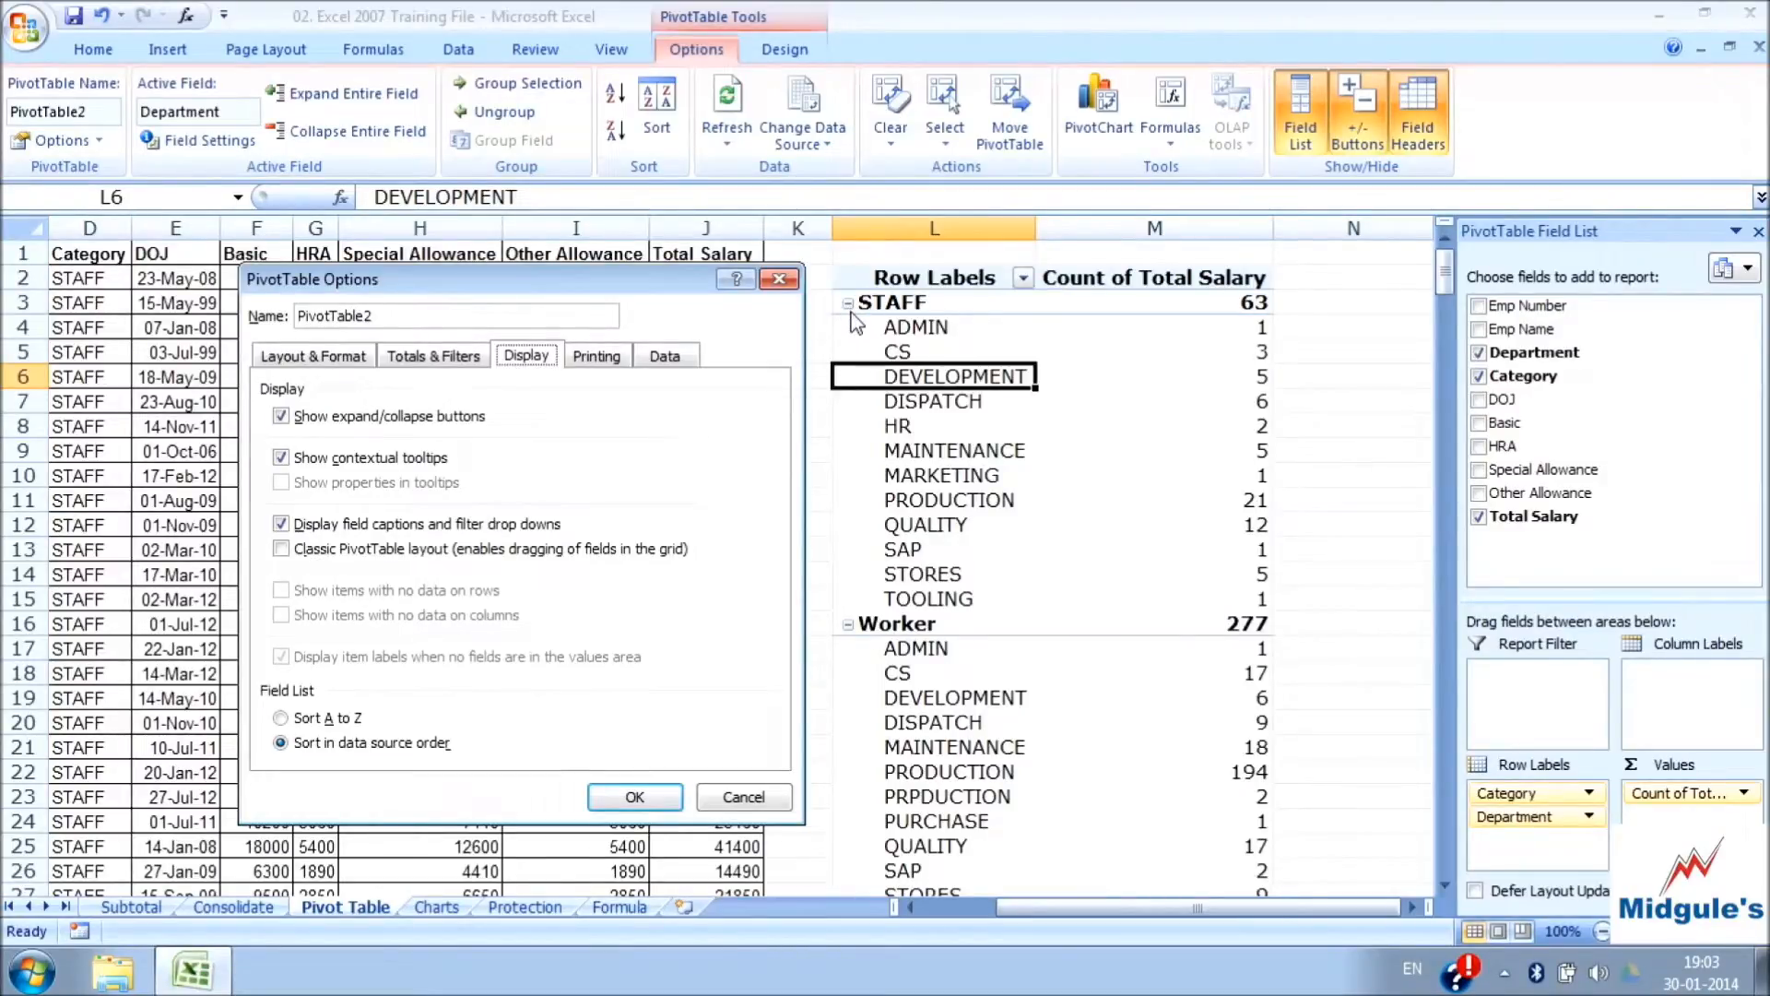
click(281, 417)
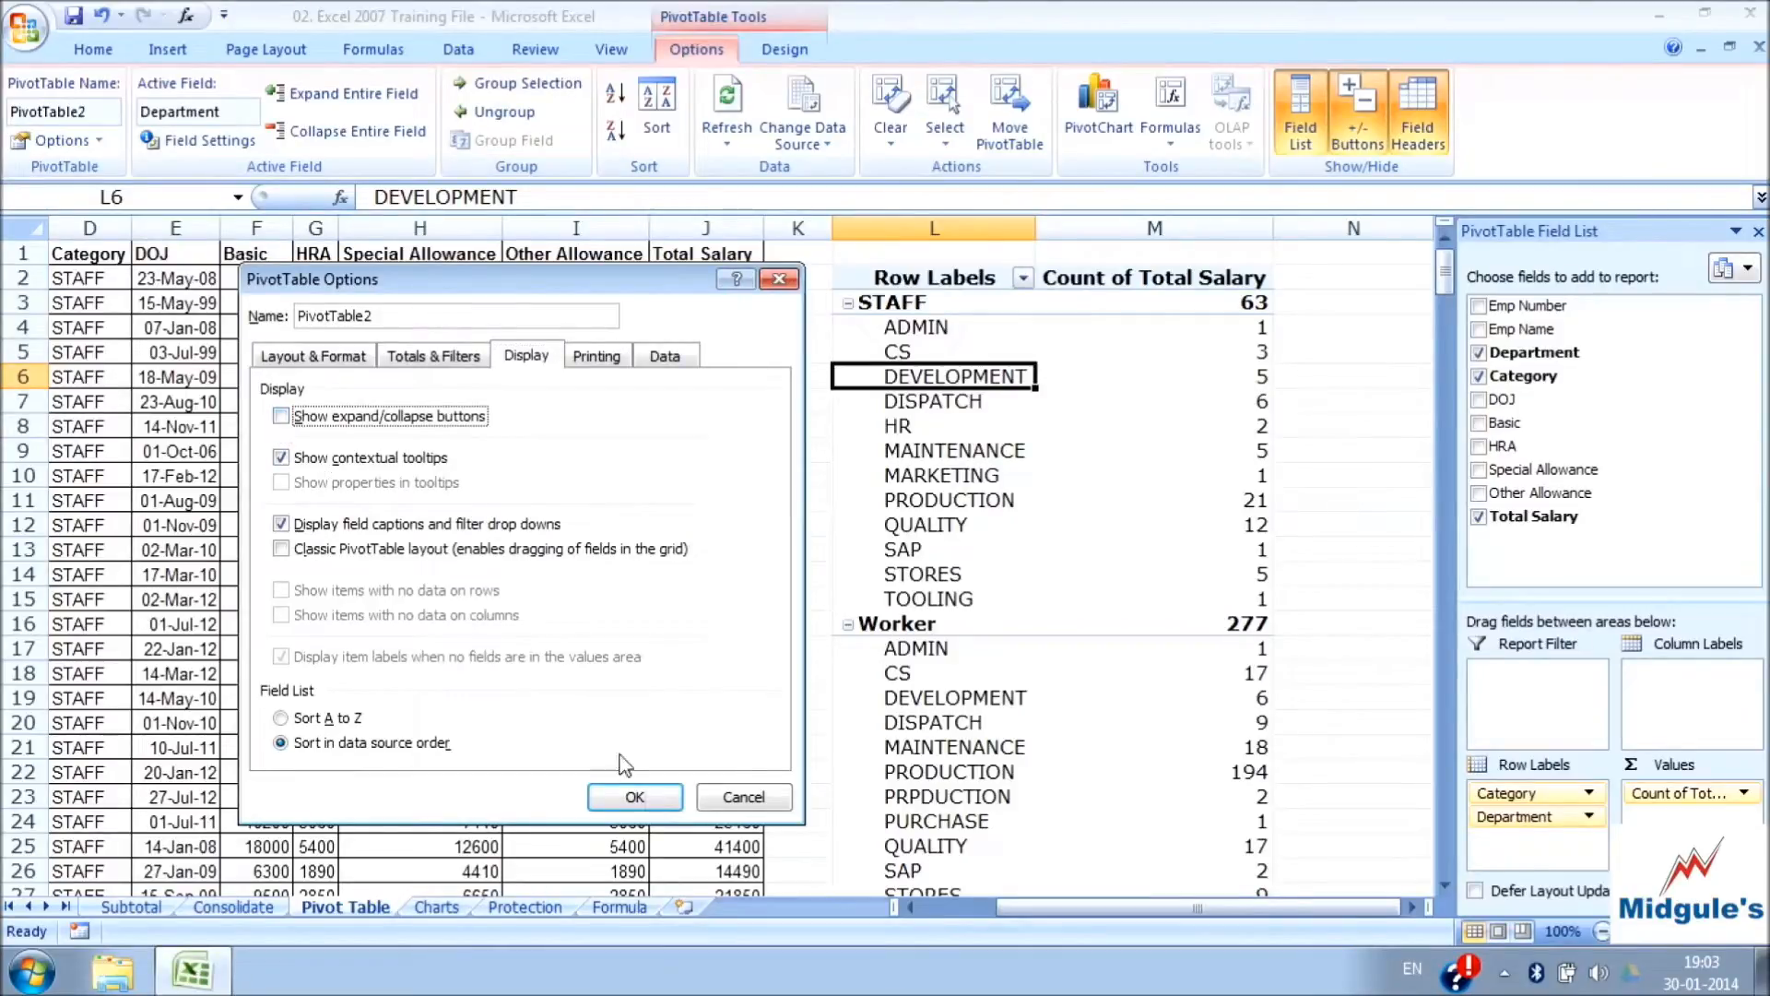
click(635, 797)
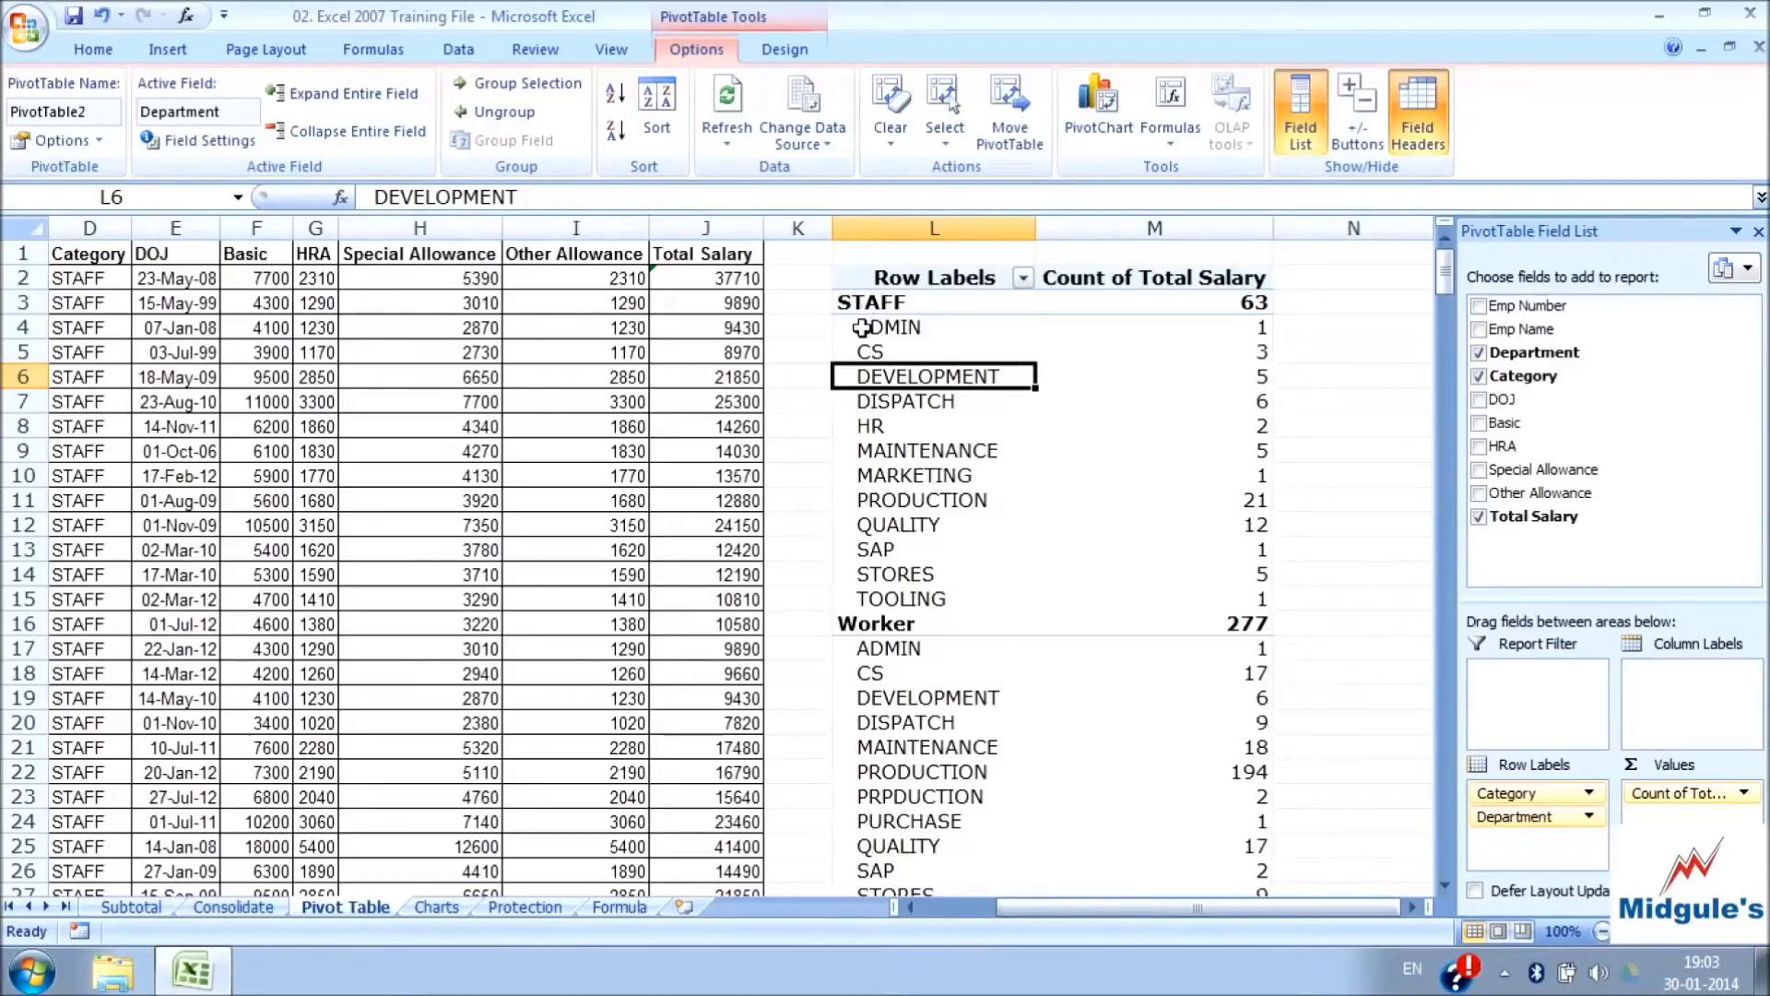
Show the PivotTable's expand/collapse buttons again through its display options
click(99, 143)
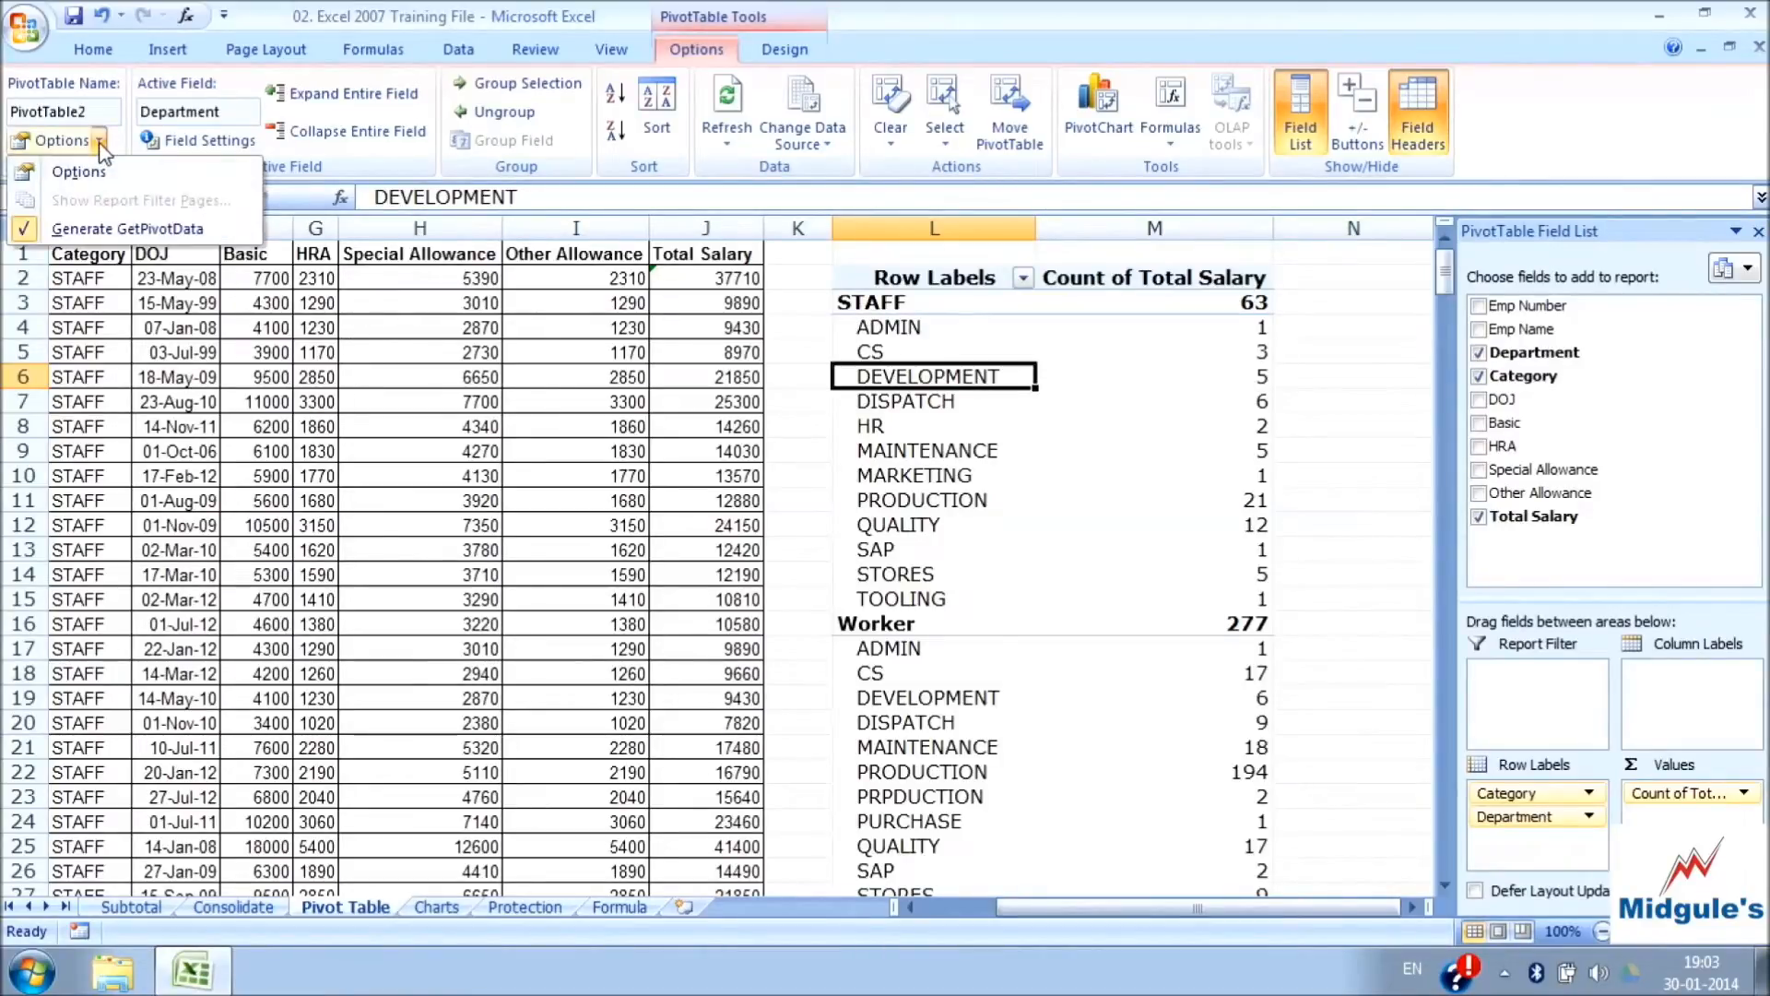
click(93, 164)
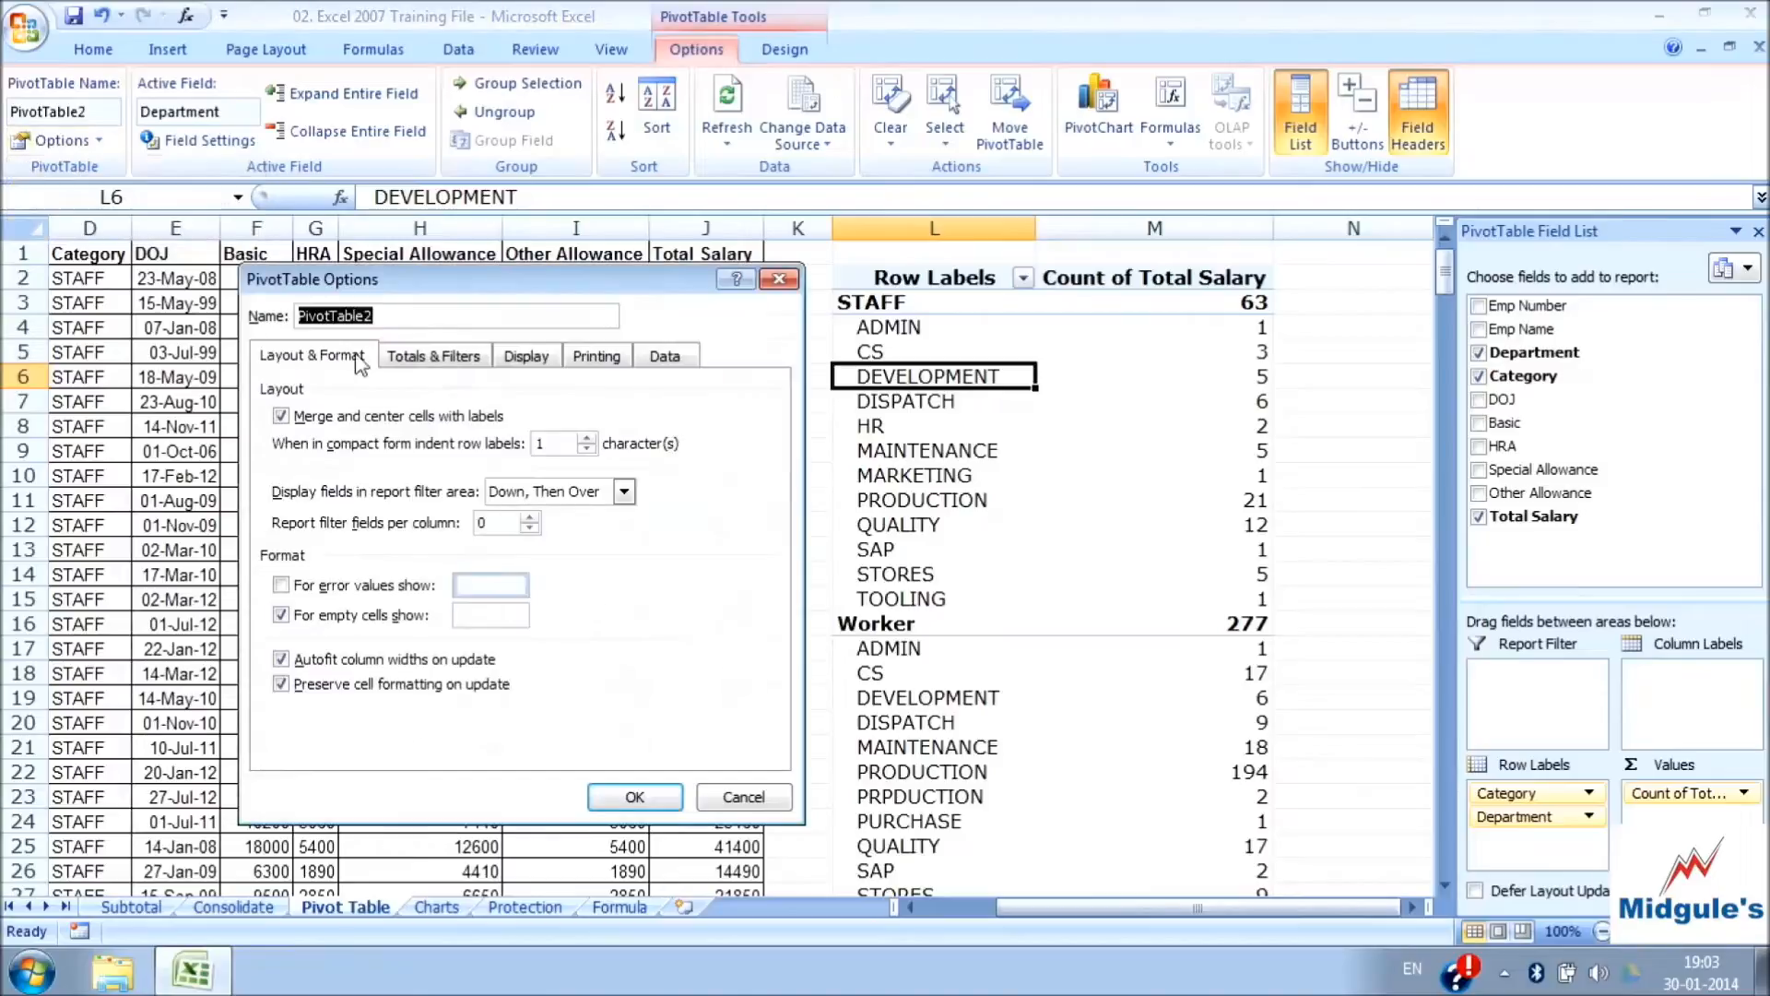
click(533, 359)
click(282, 417)
click(282, 417)
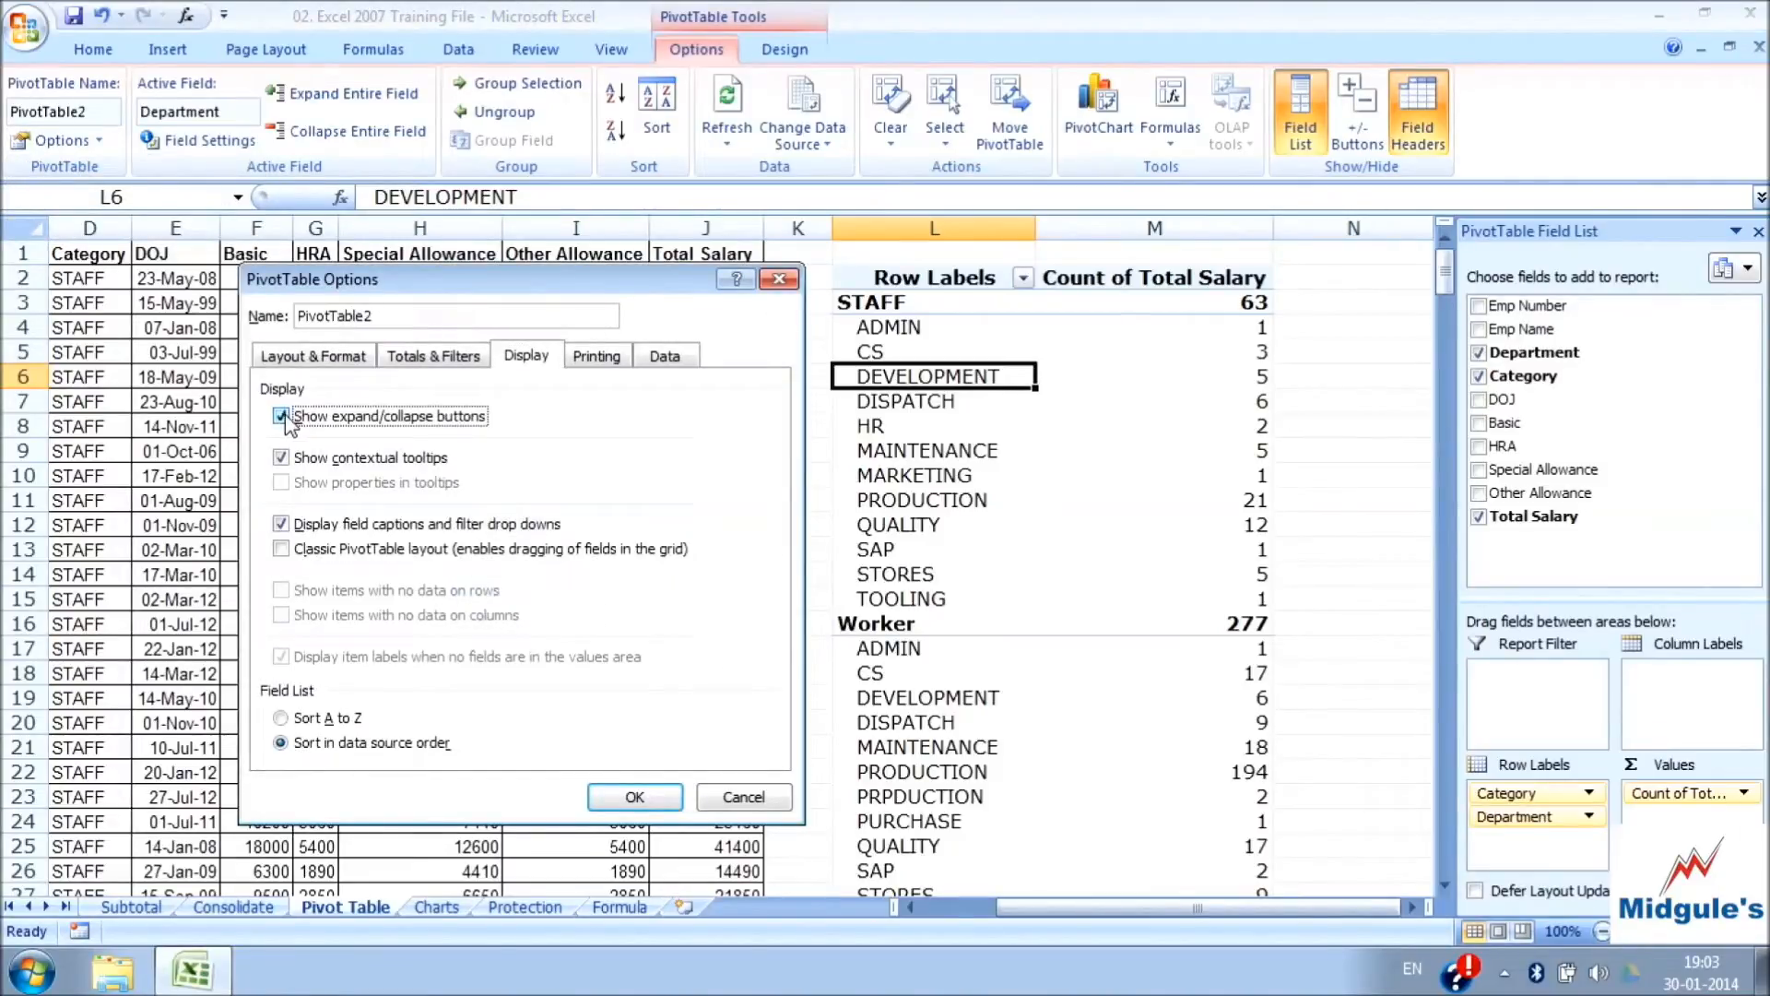
click(635, 797)
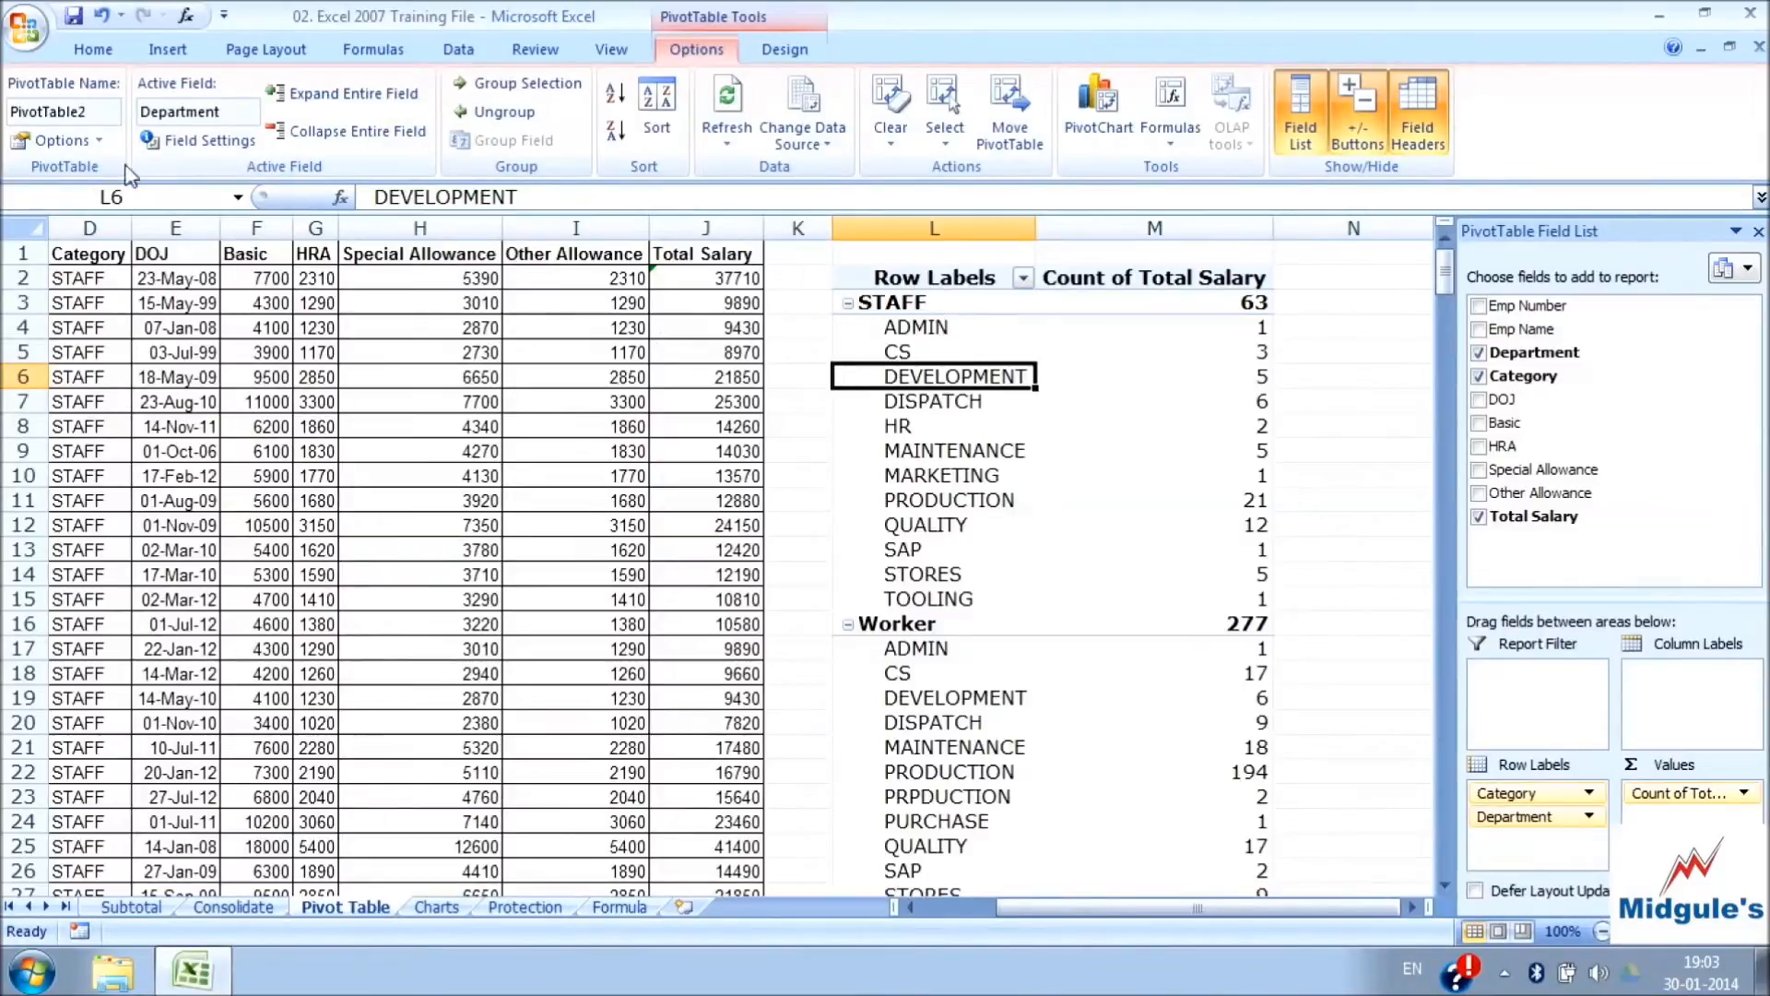
Review the PivotTable's display, printing and data options, including the choices for the number of items to retain per field
click(57, 140)
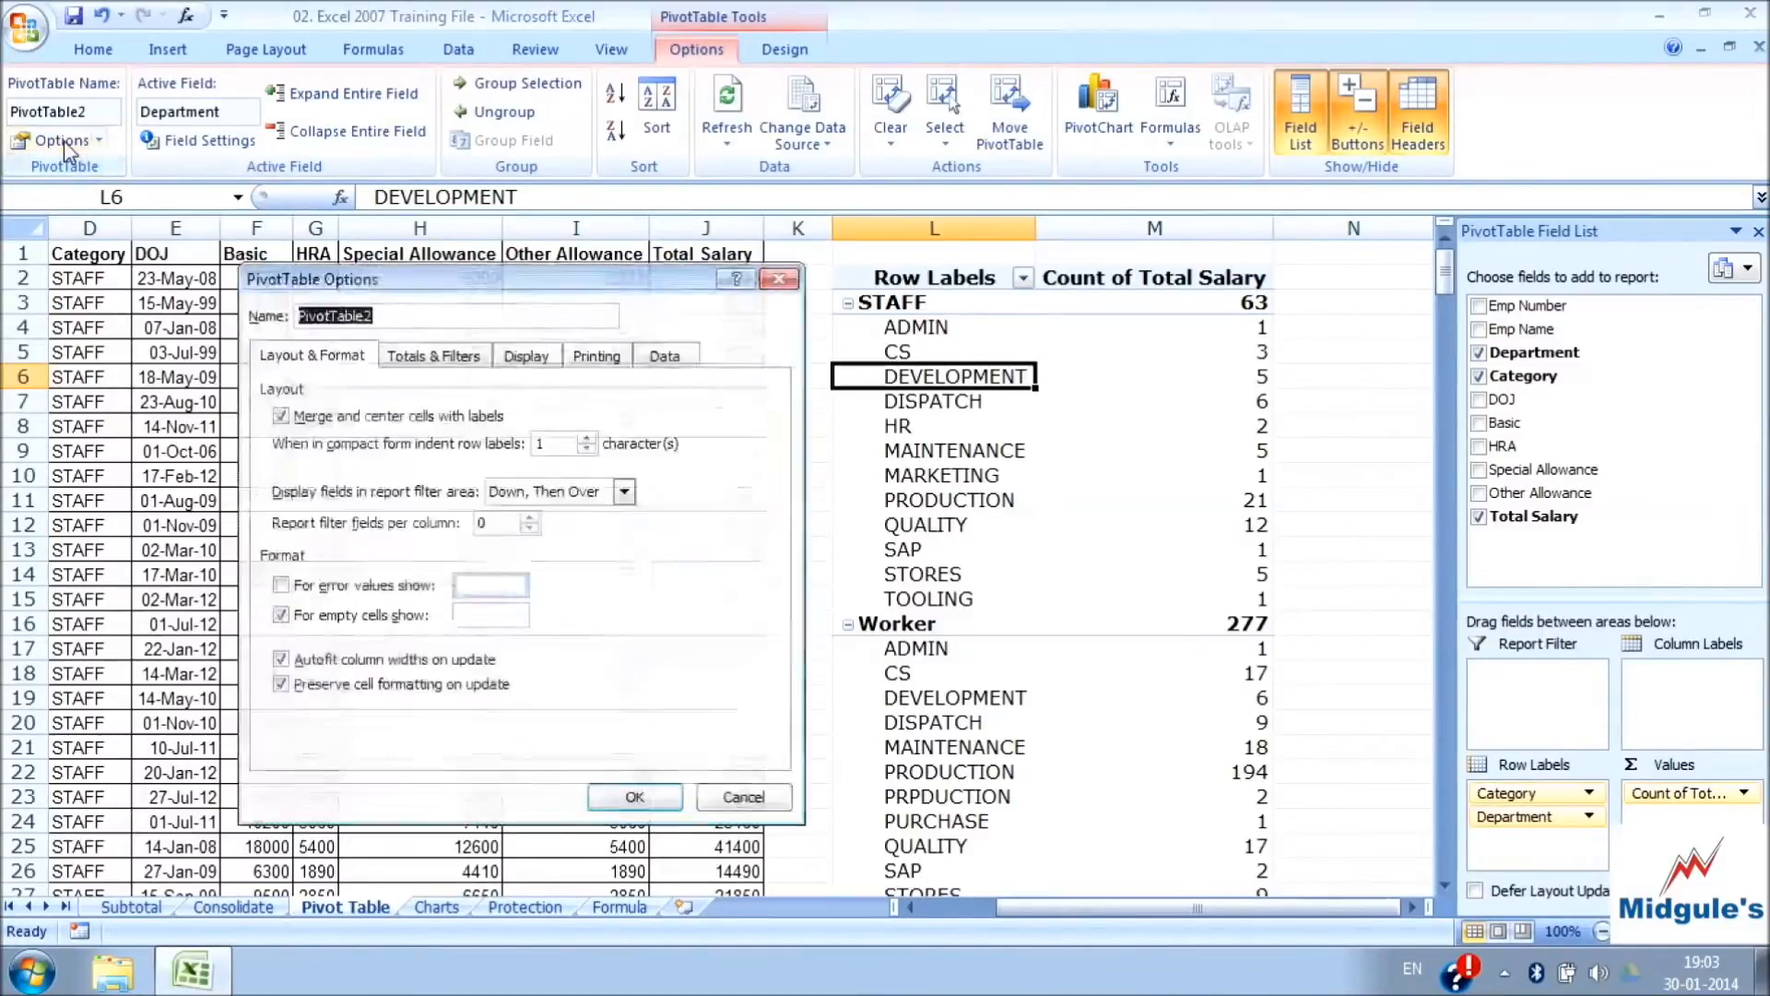
click(525, 355)
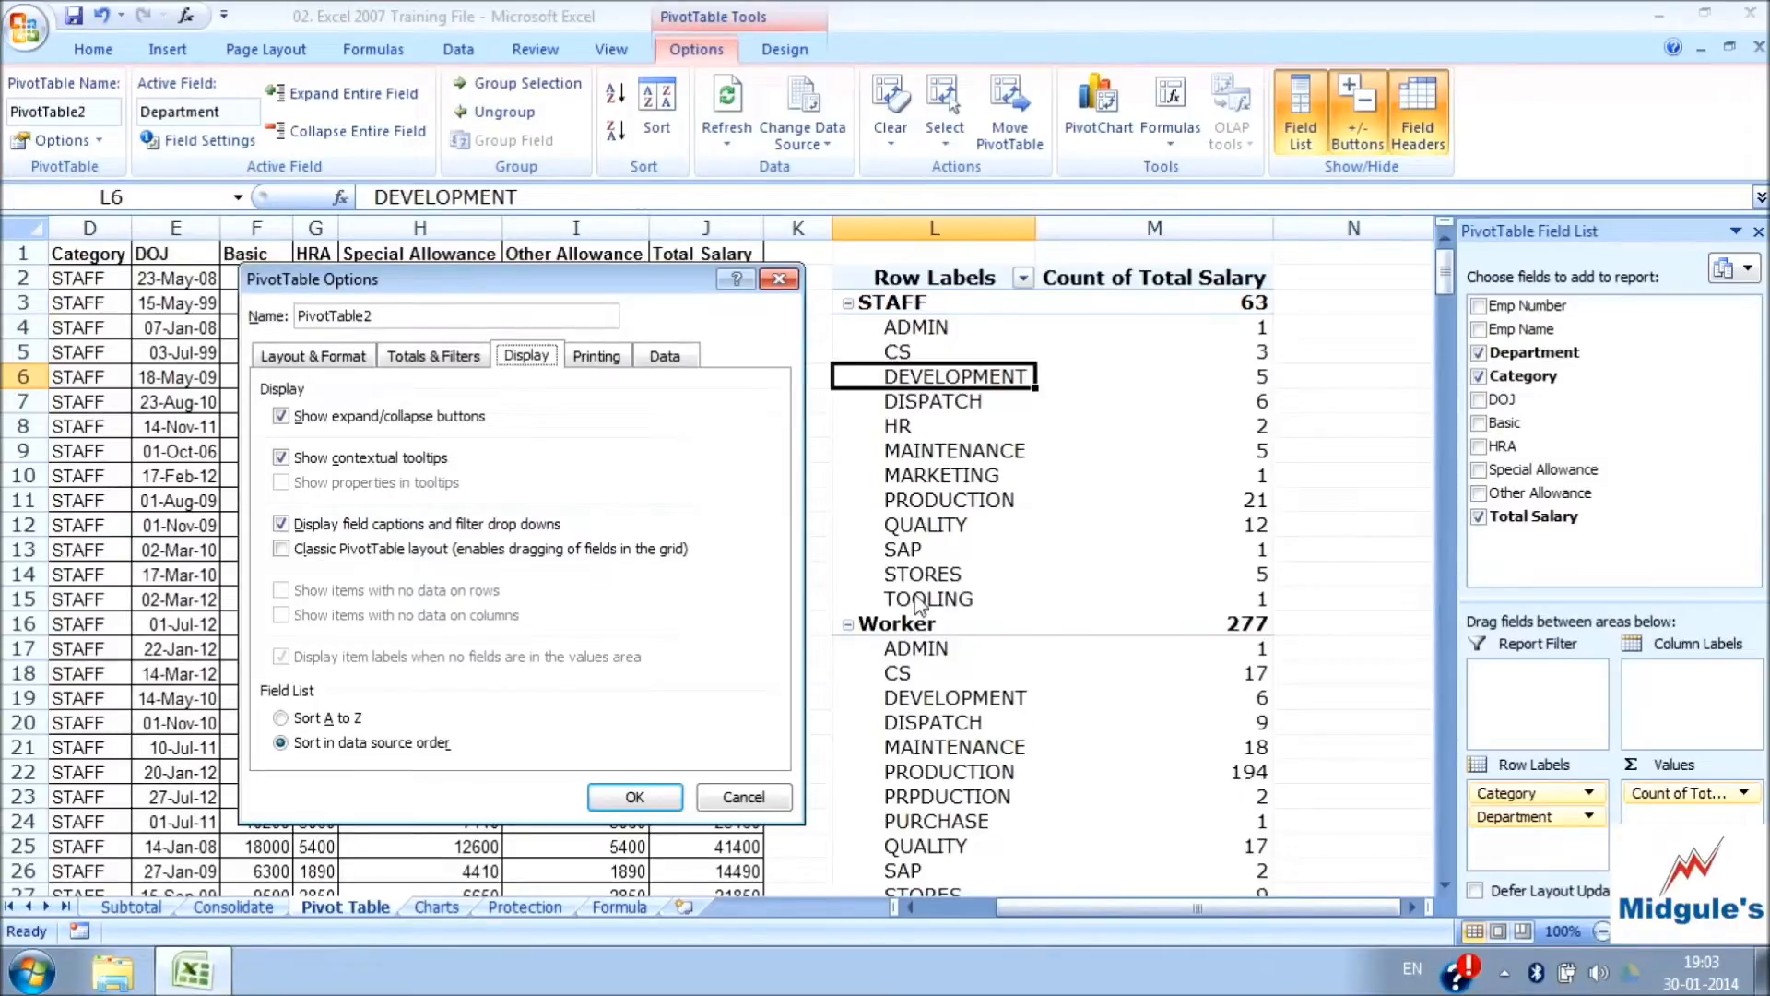
click(608, 363)
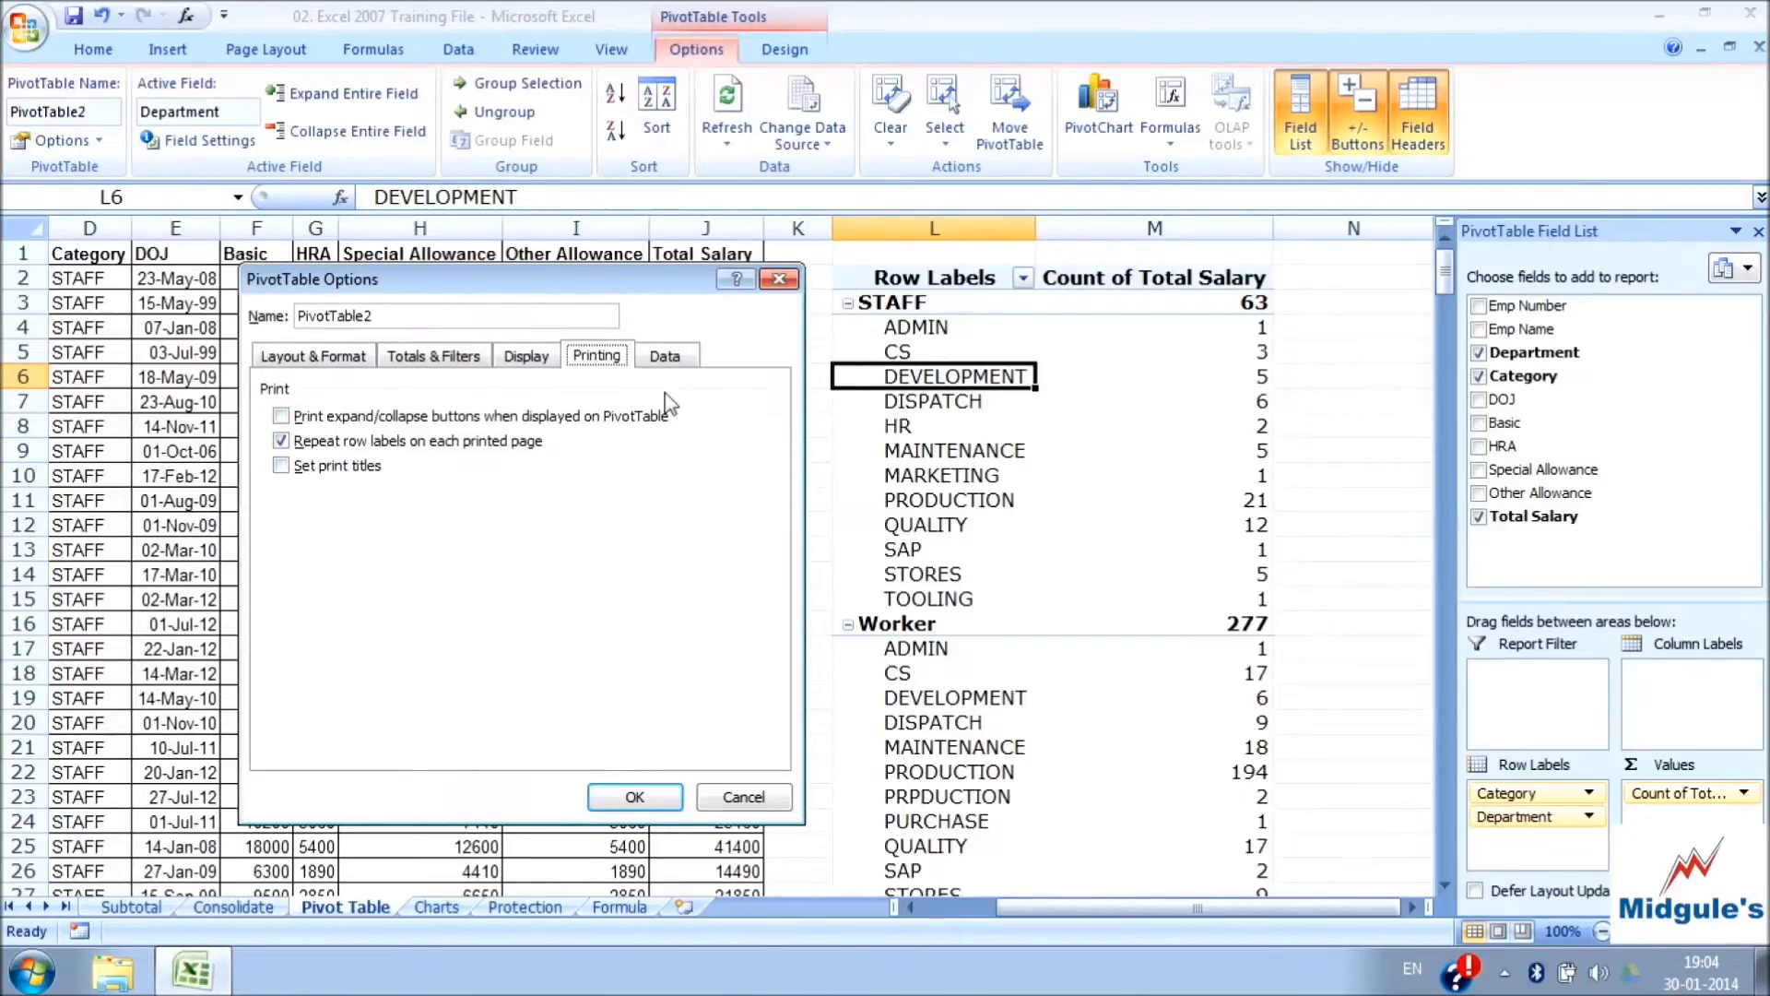
click(679, 366)
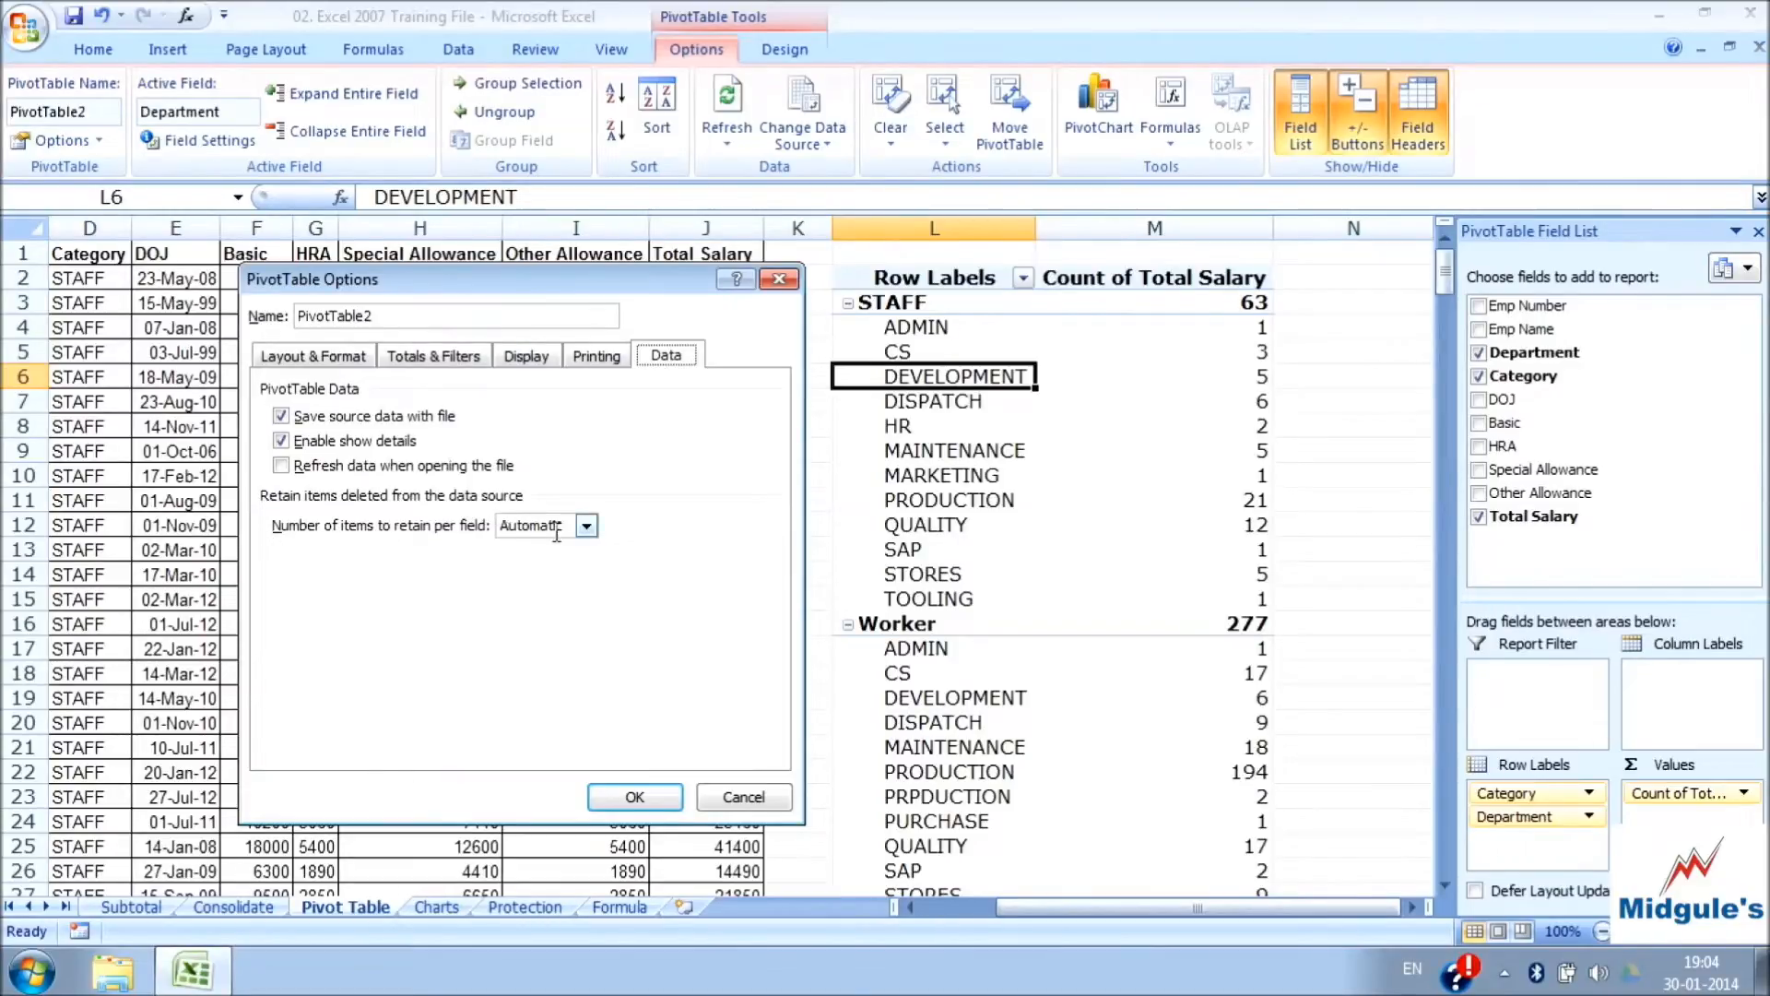
click(586, 527)
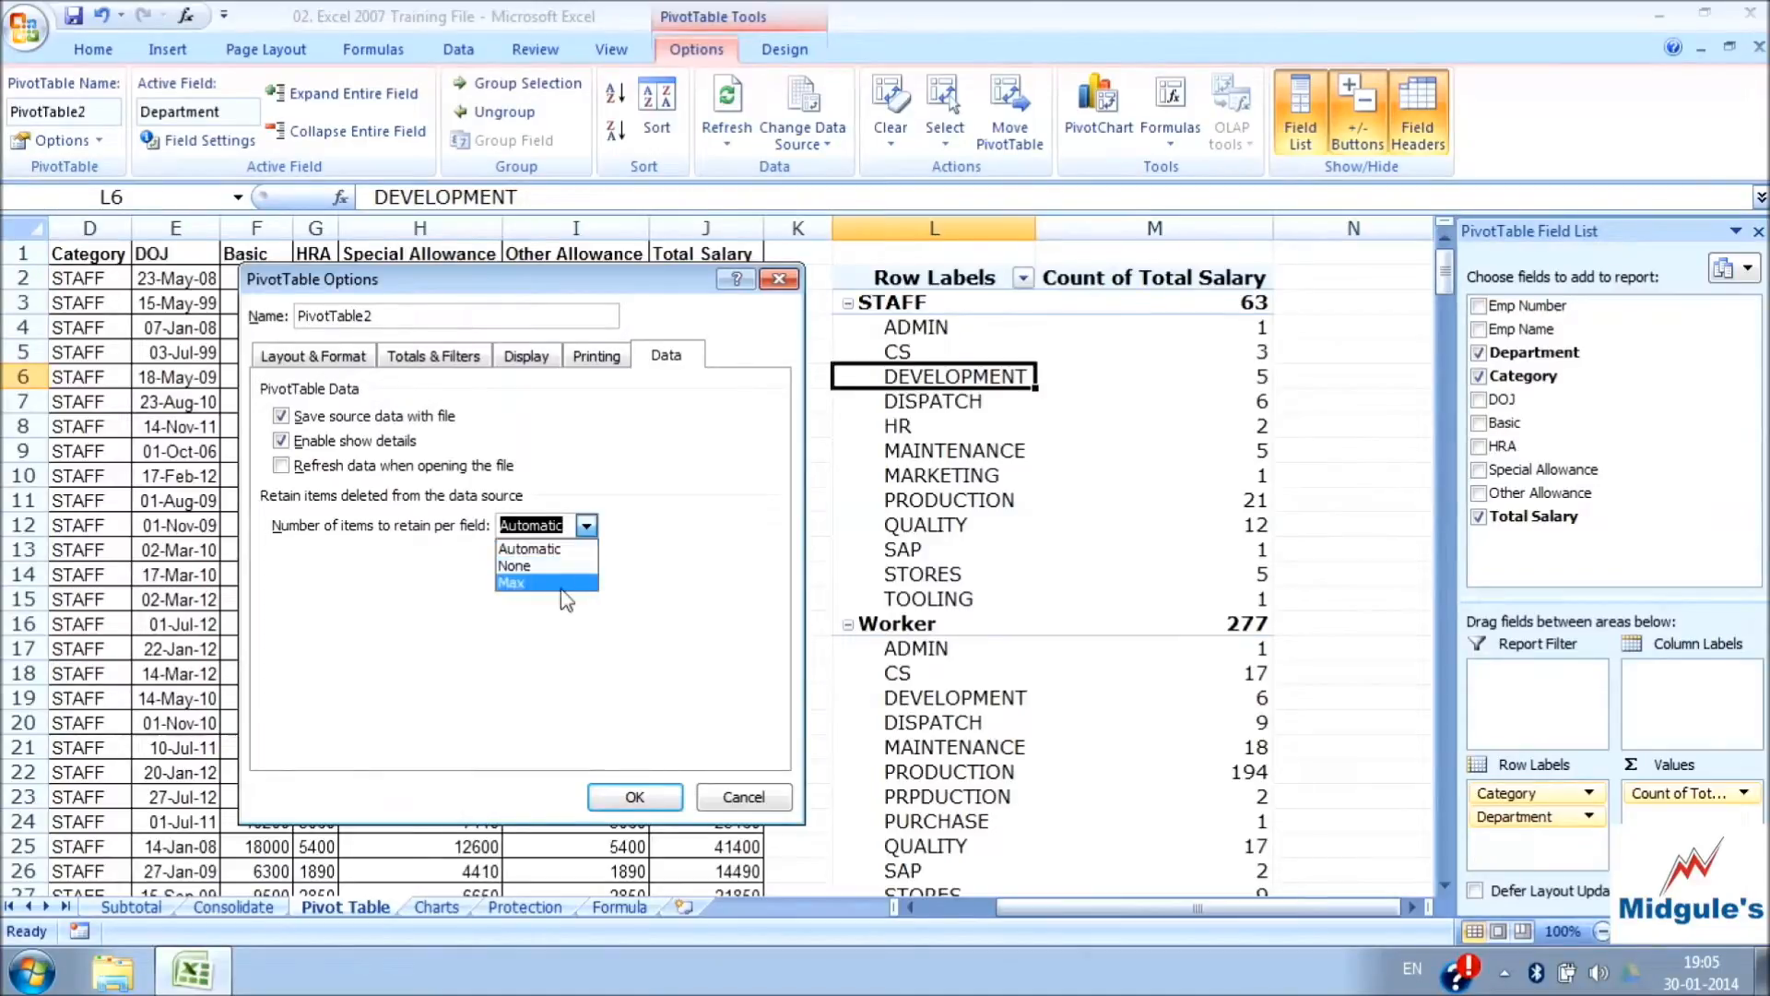
click(529, 550)
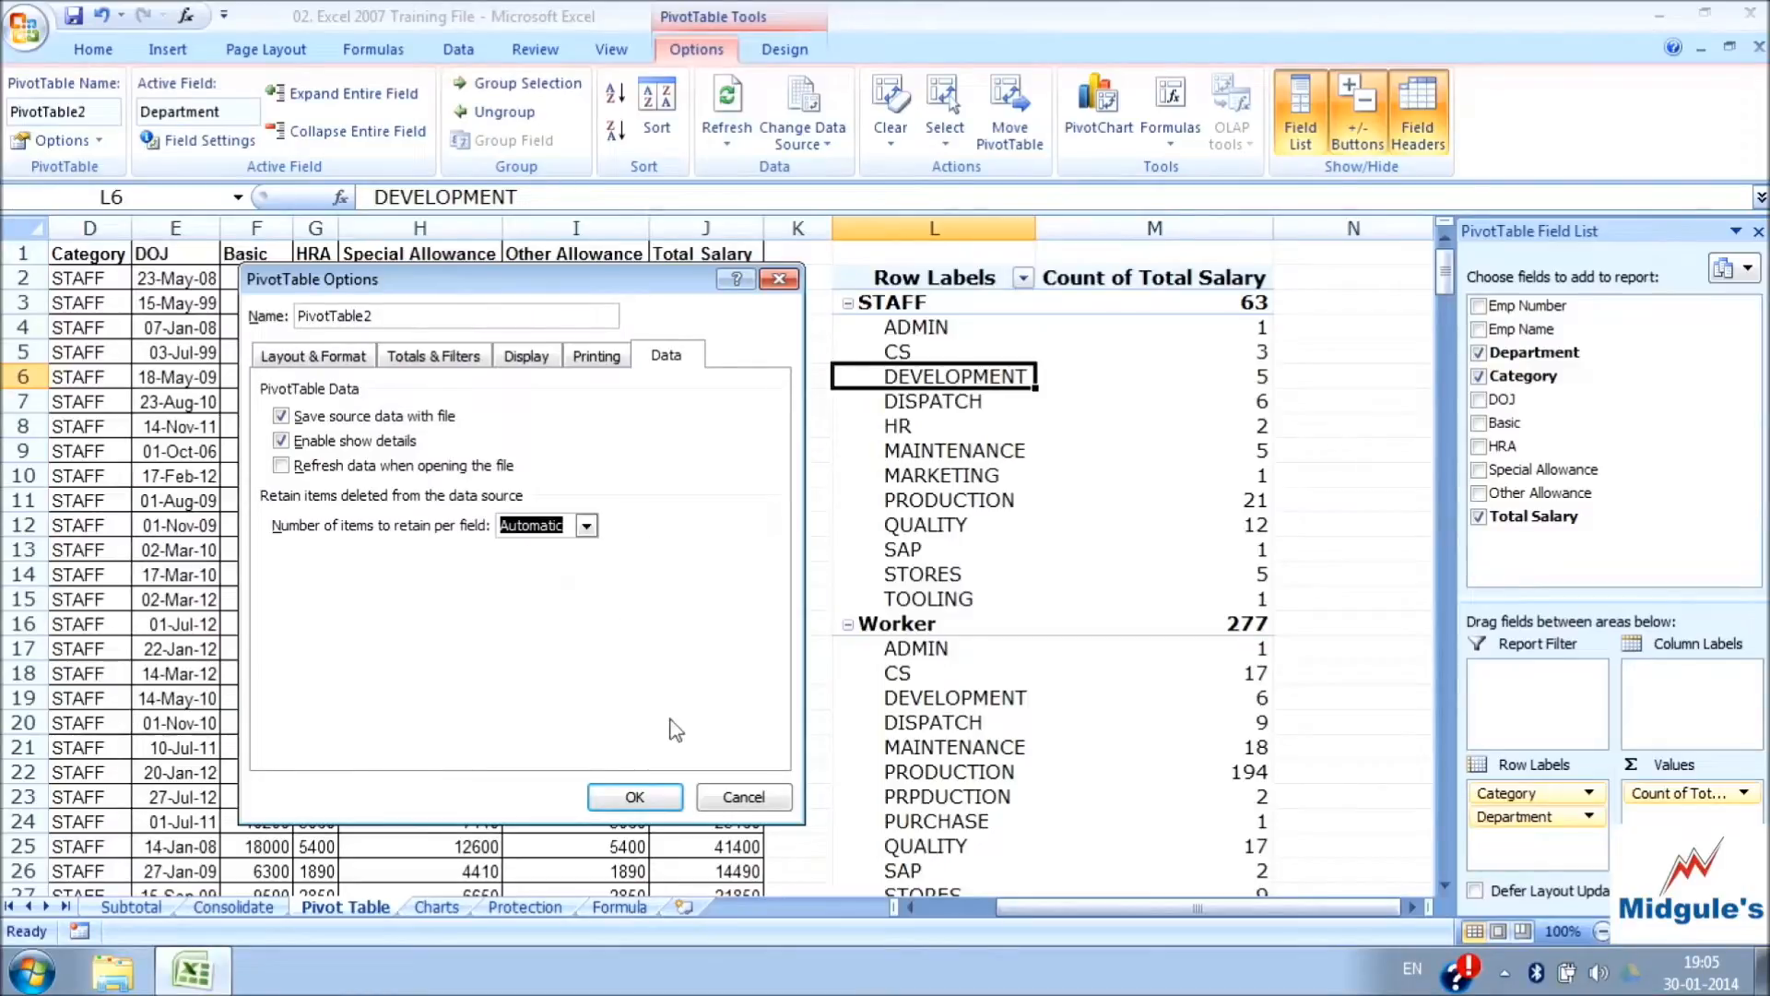
click(636, 796)
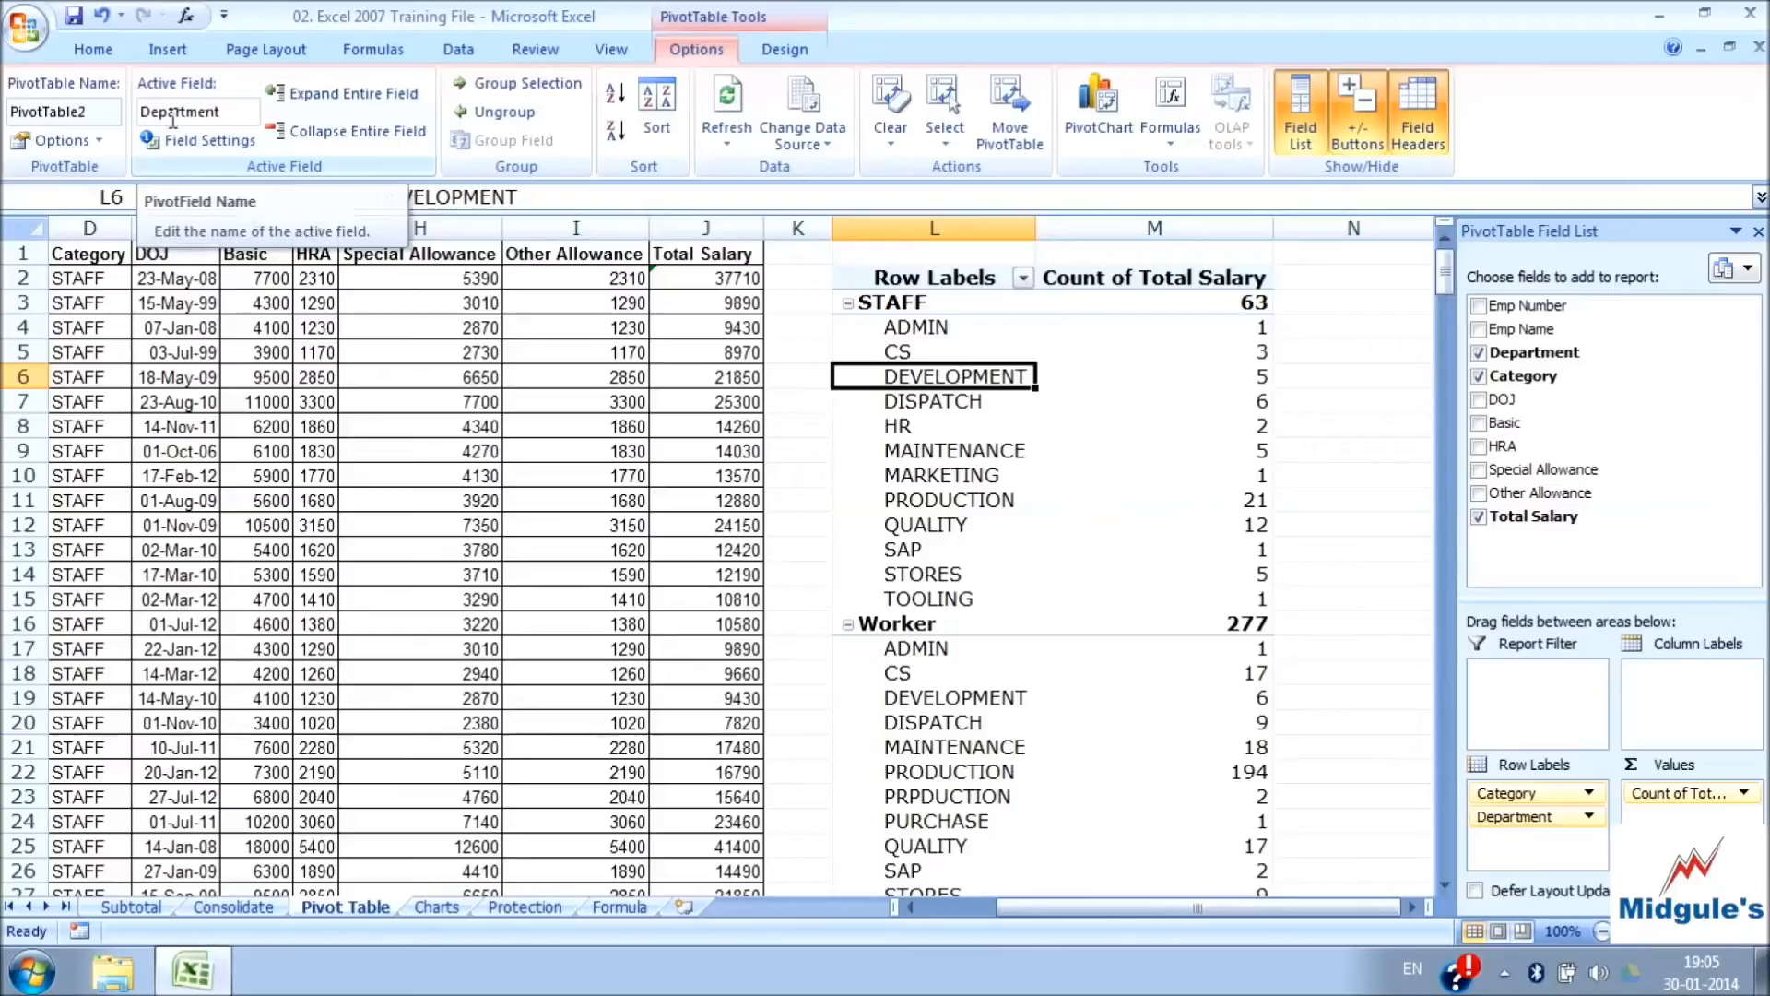
Set the subtotals of the Department field to None in its field settings
click(211, 141)
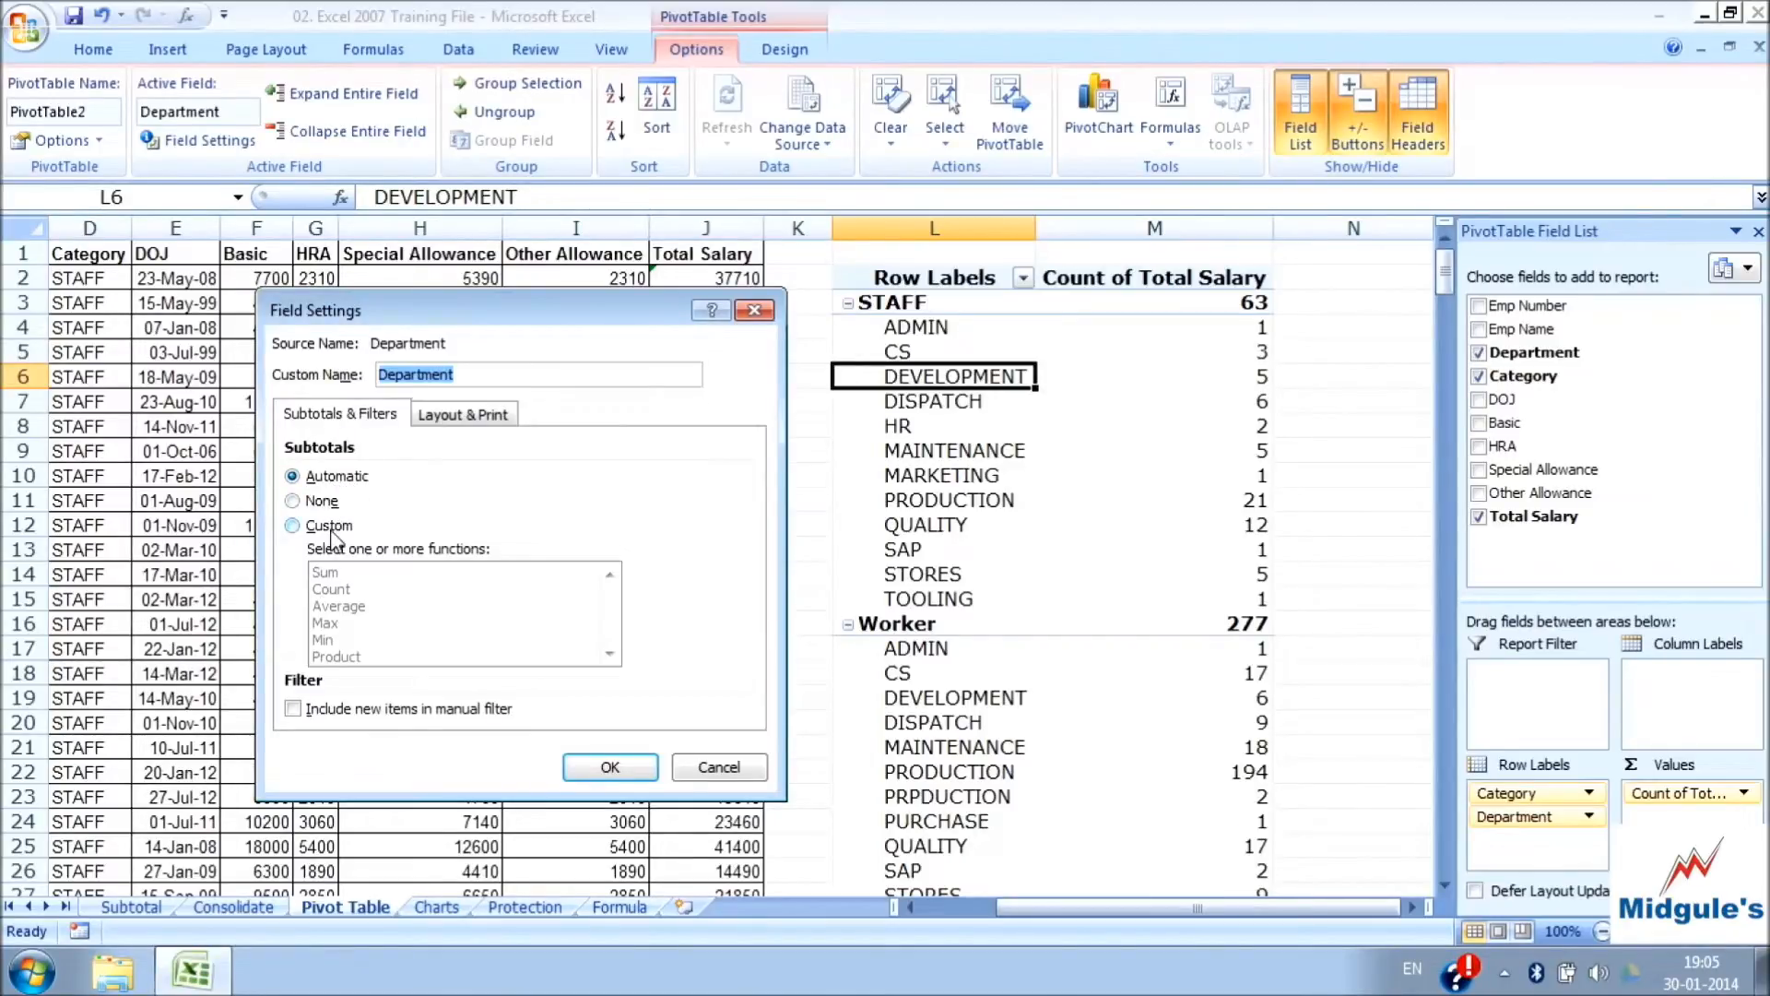
click(319, 505)
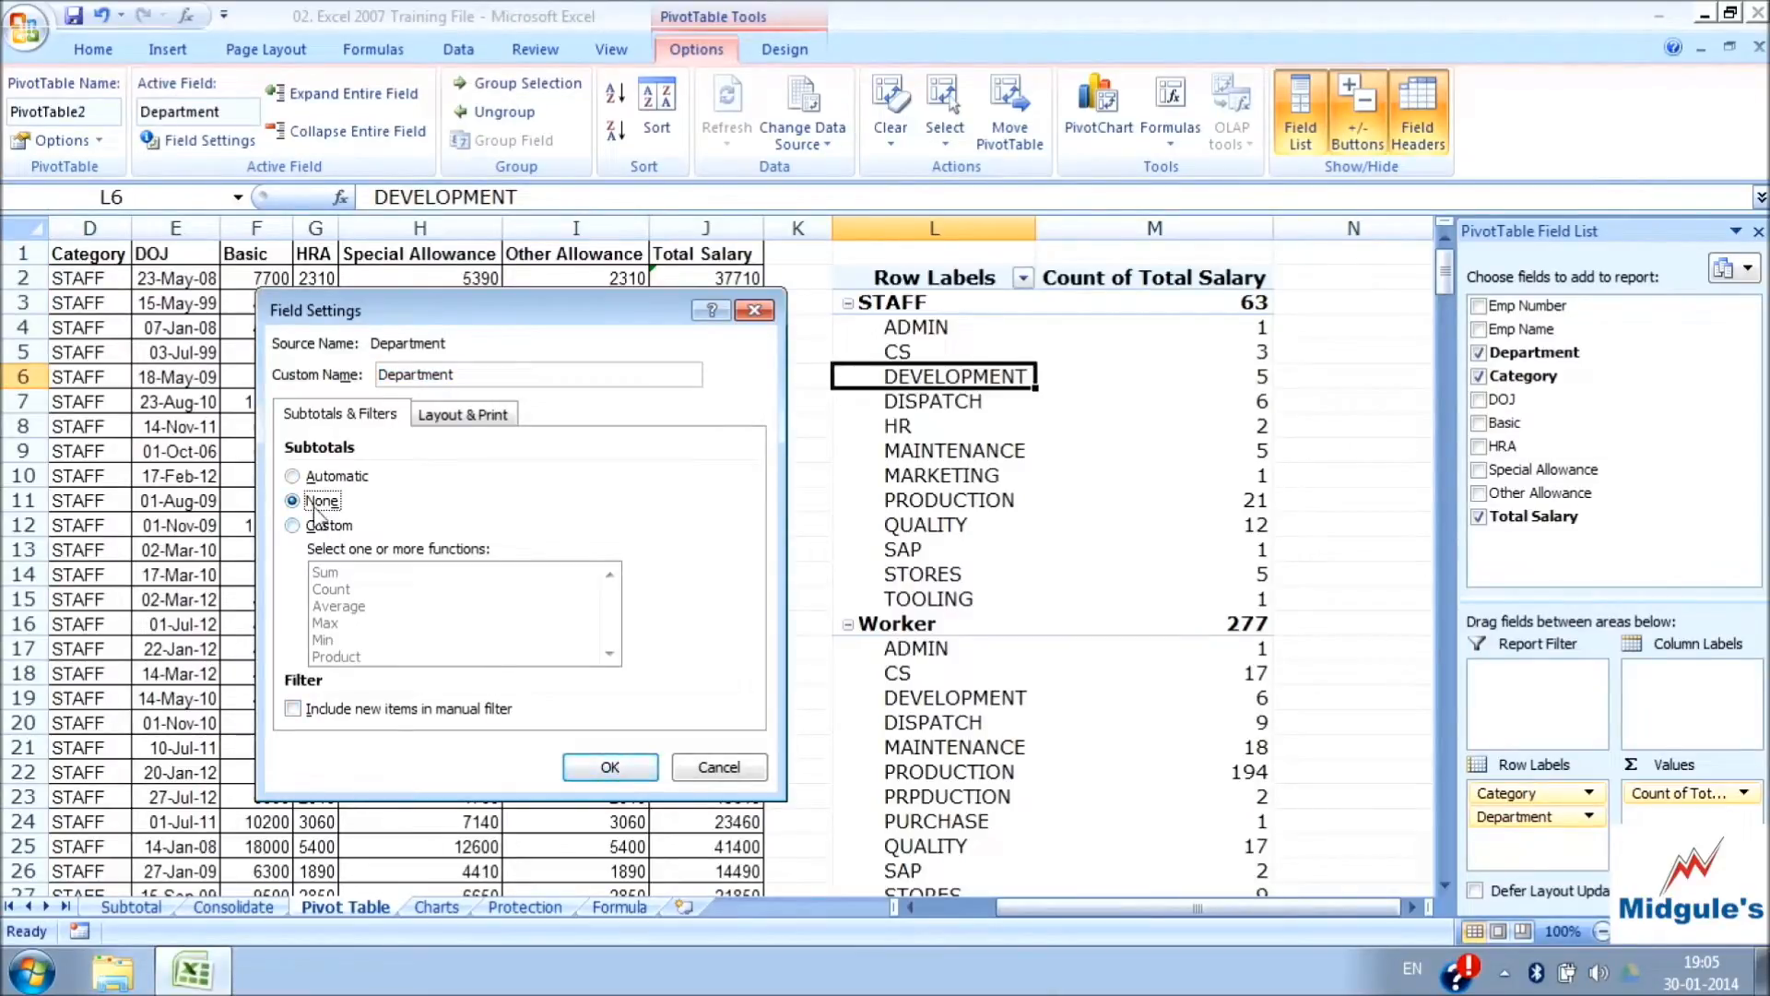
click(622, 767)
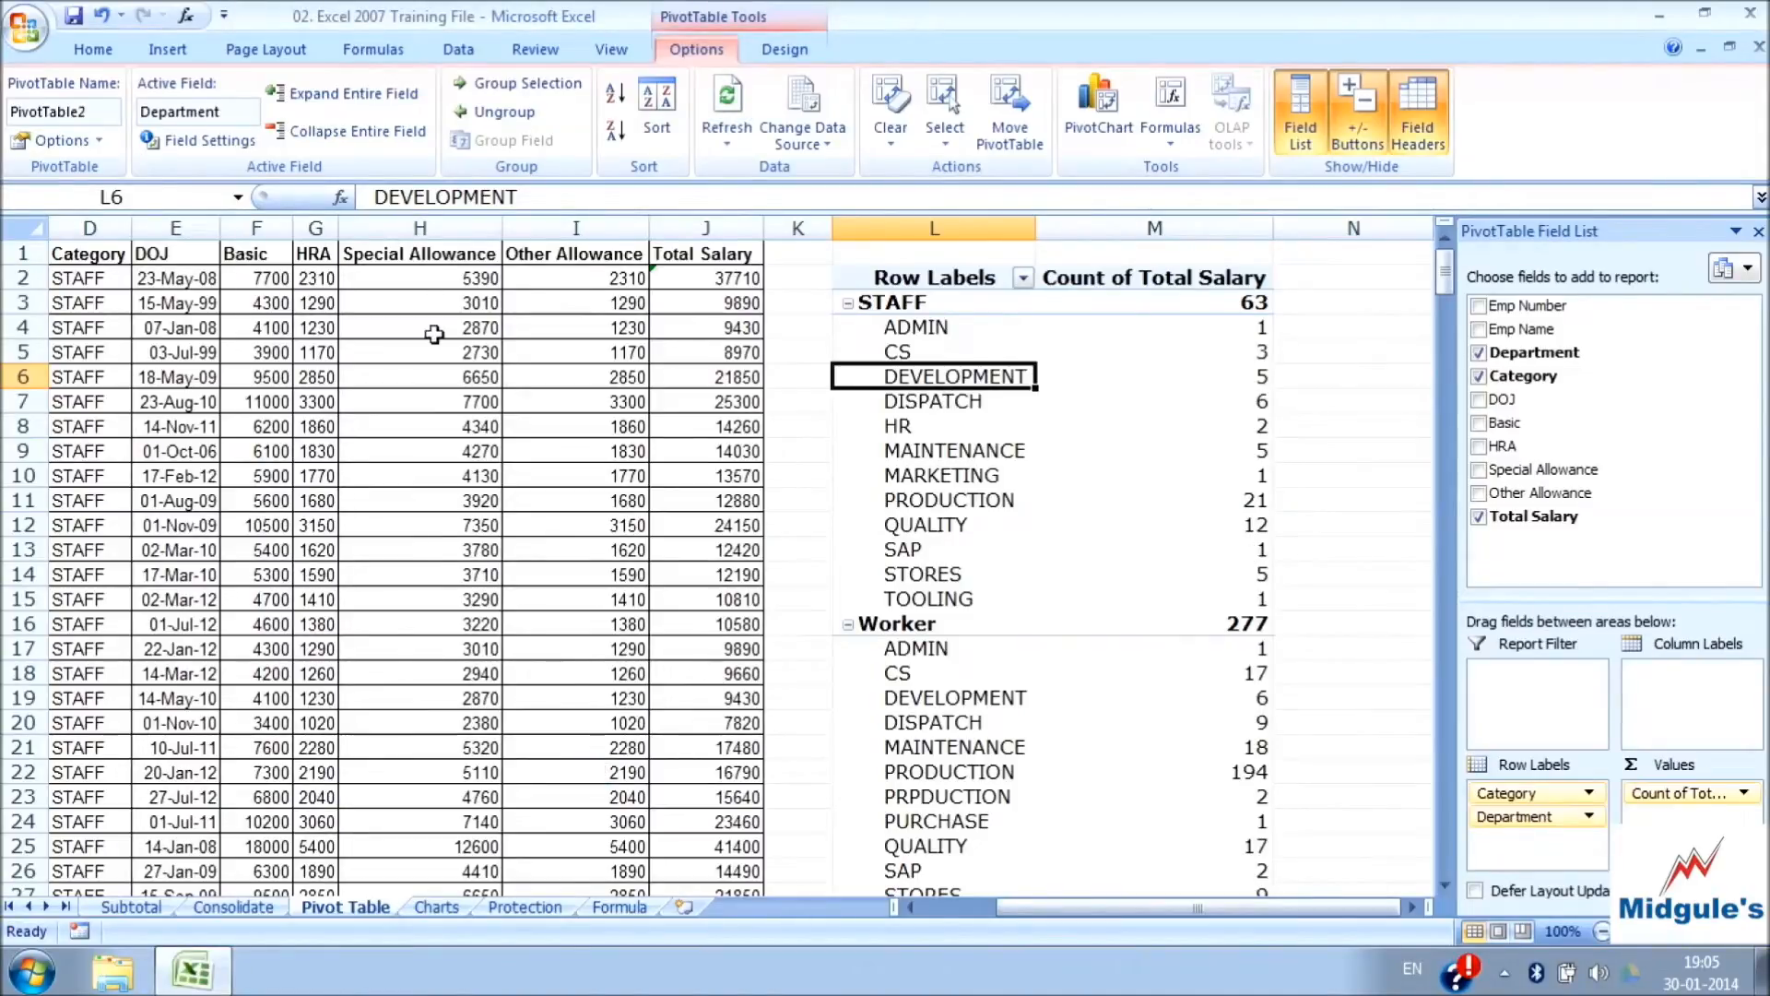
Review the layout and print settings of the Department field and close them without changes
click(210, 140)
click(449, 419)
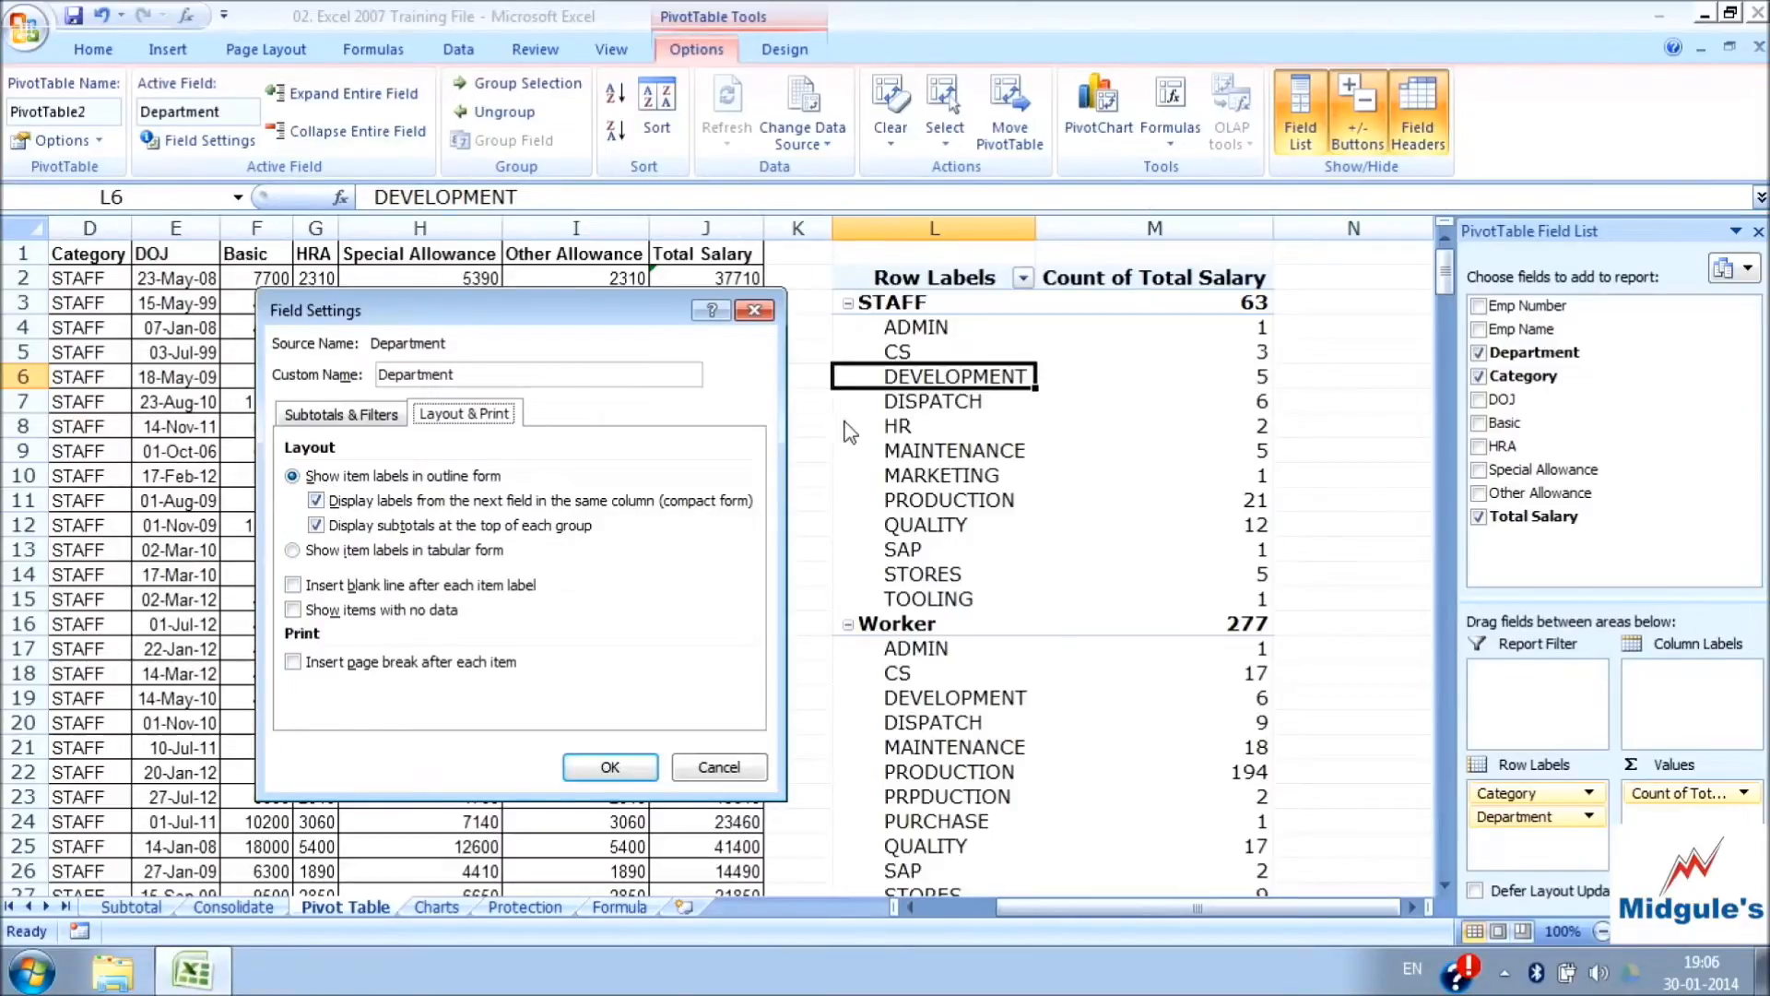
click(754, 314)
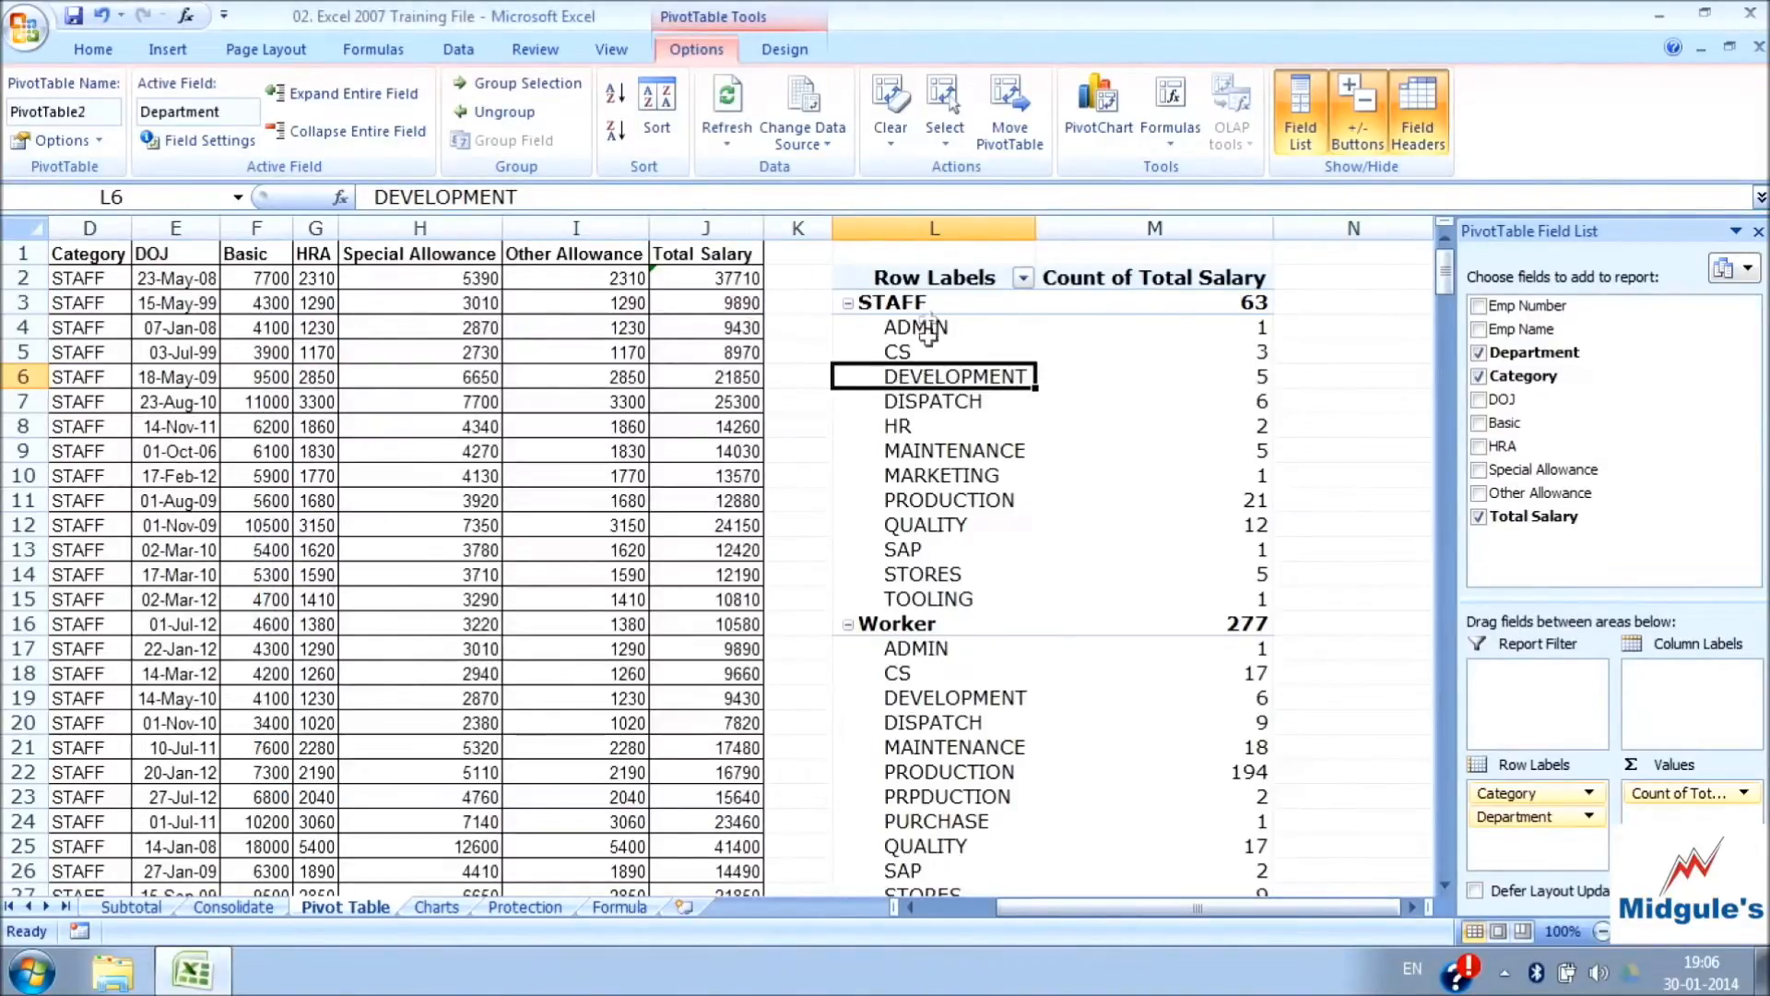
Check which field is active for the category, department and value cells, and view the Category field's settings
click(926, 305)
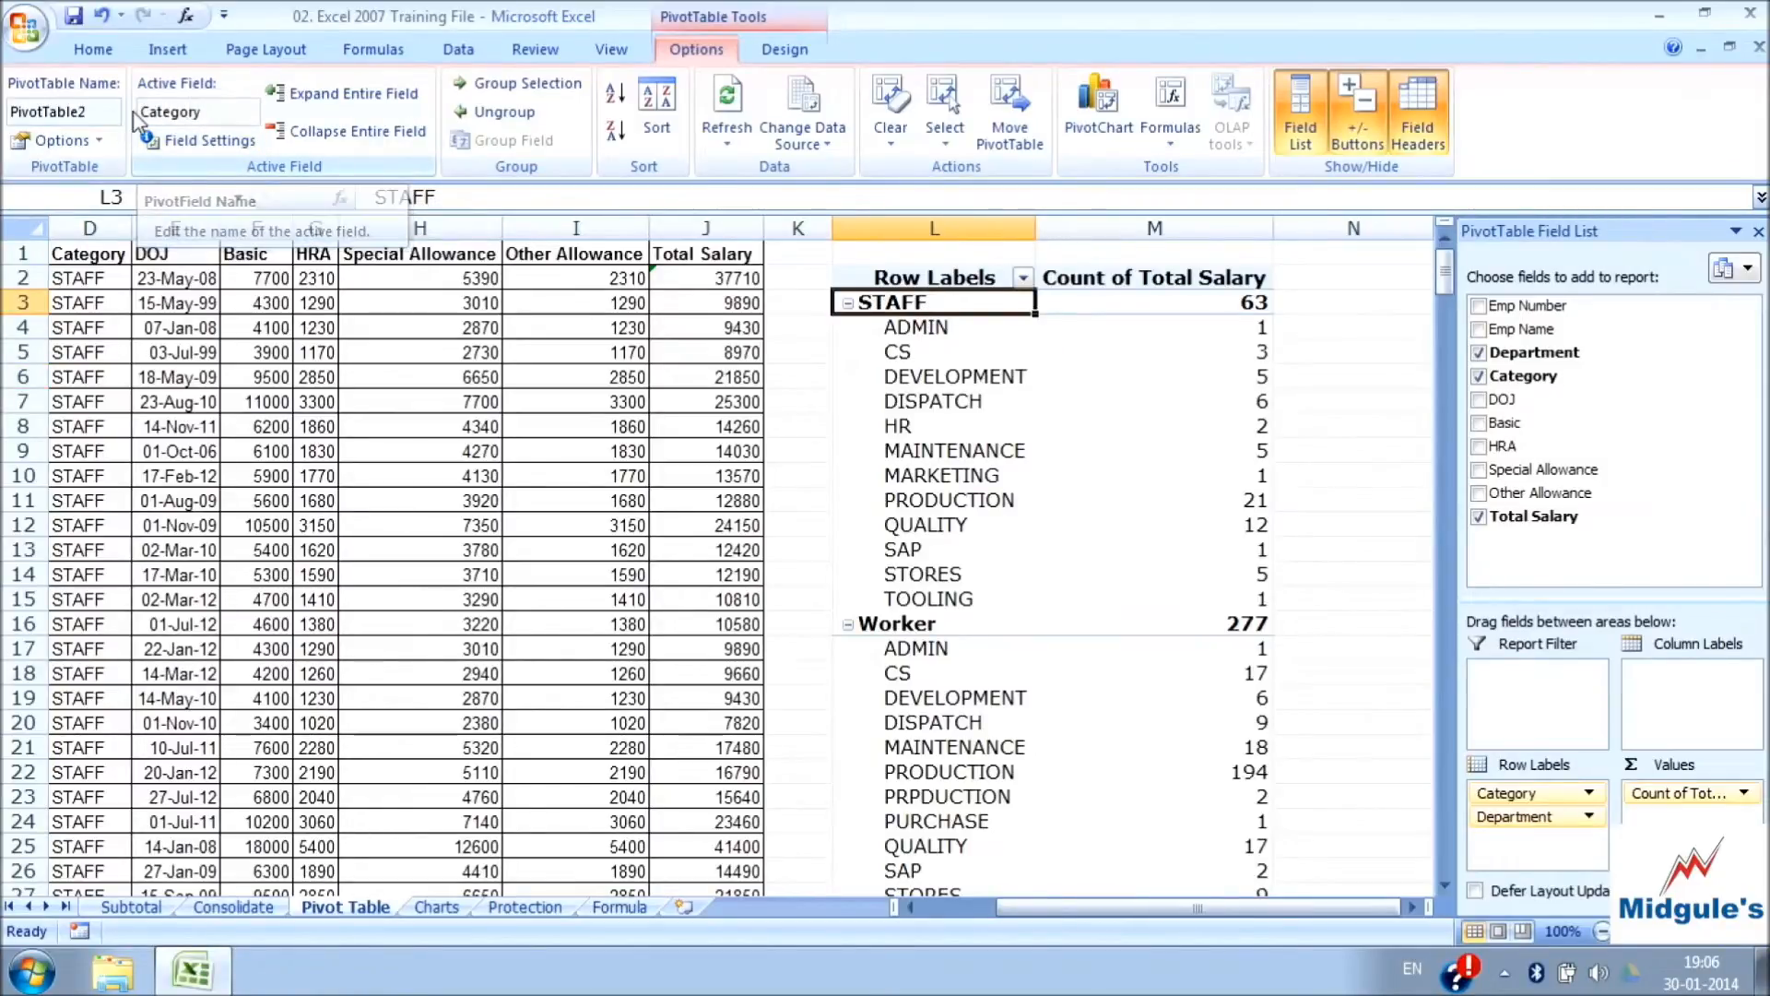
click(911, 378)
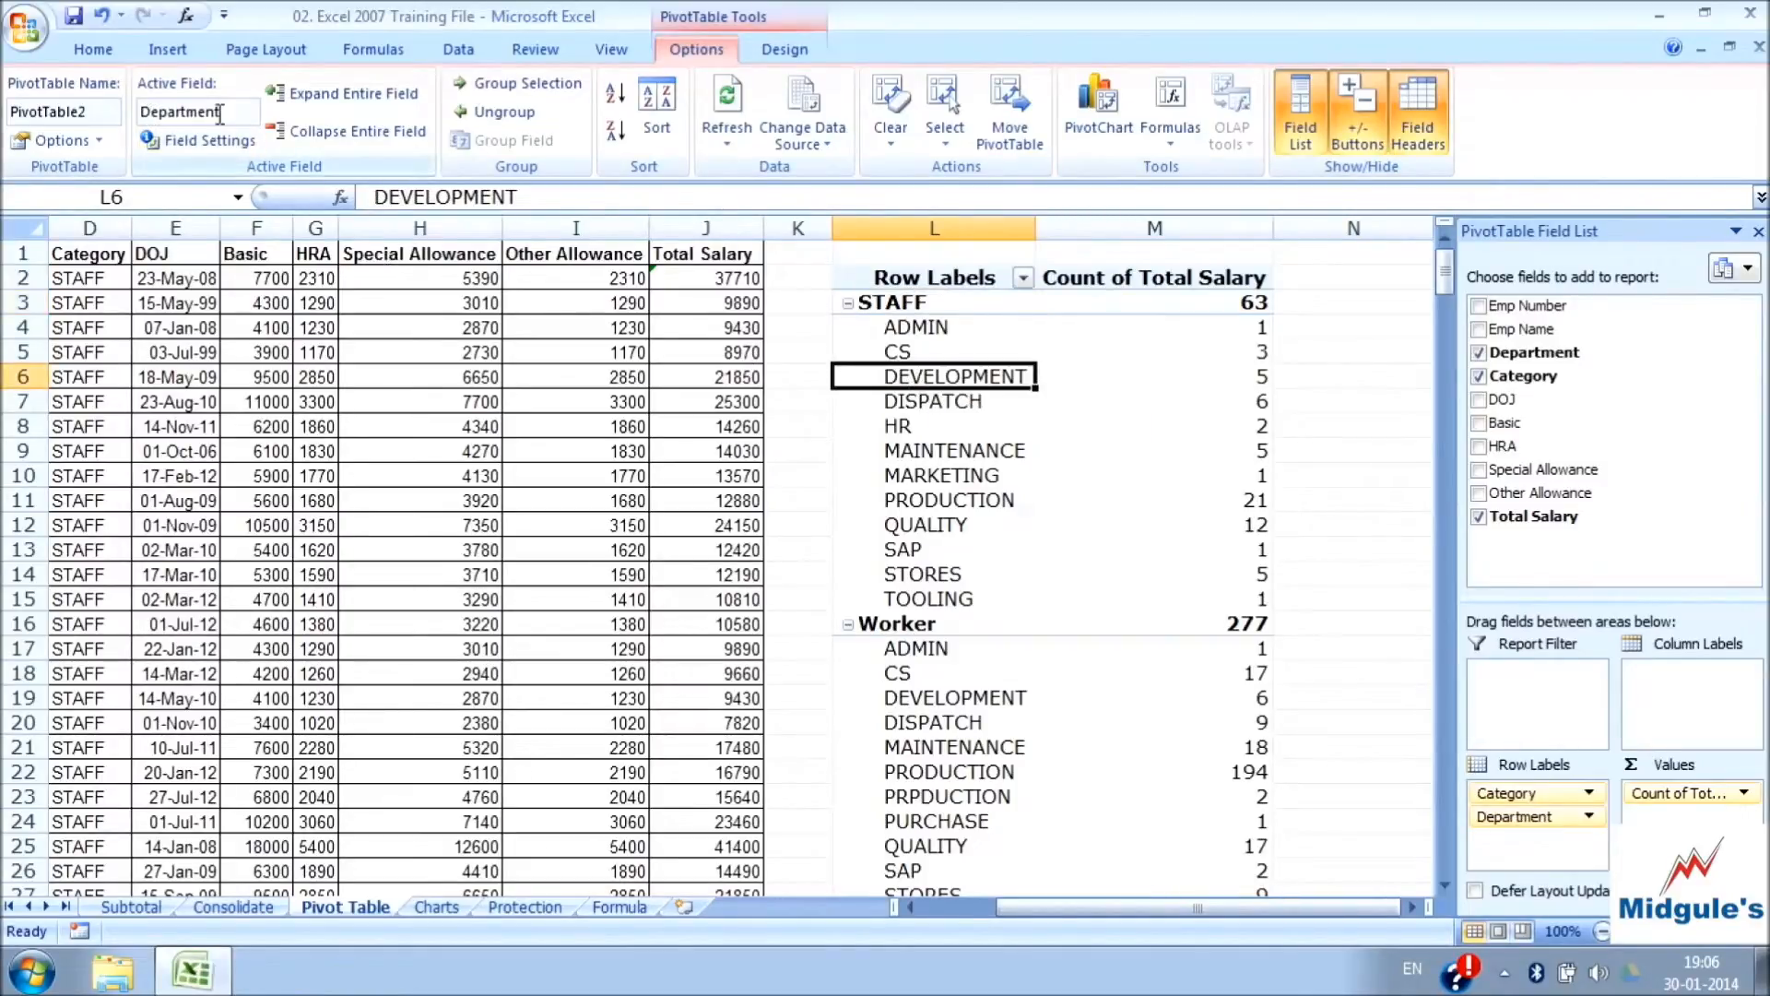
click(1187, 351)
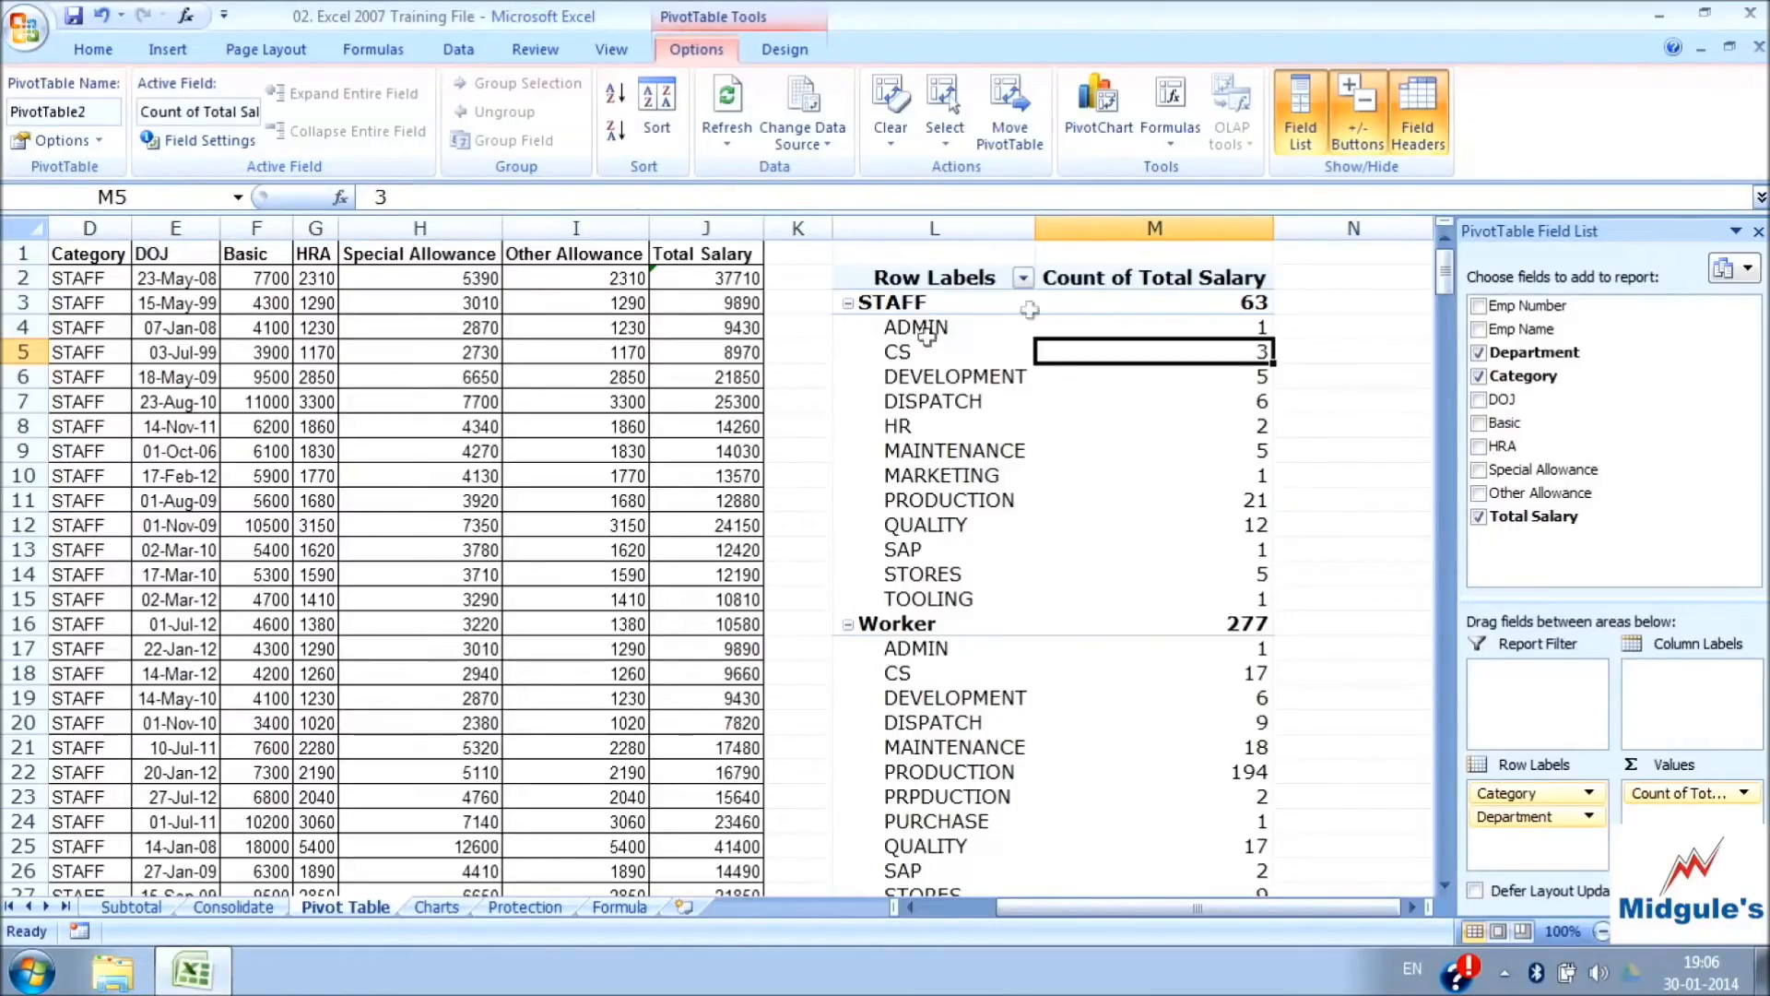
click(230, 112)
click(860, 277)
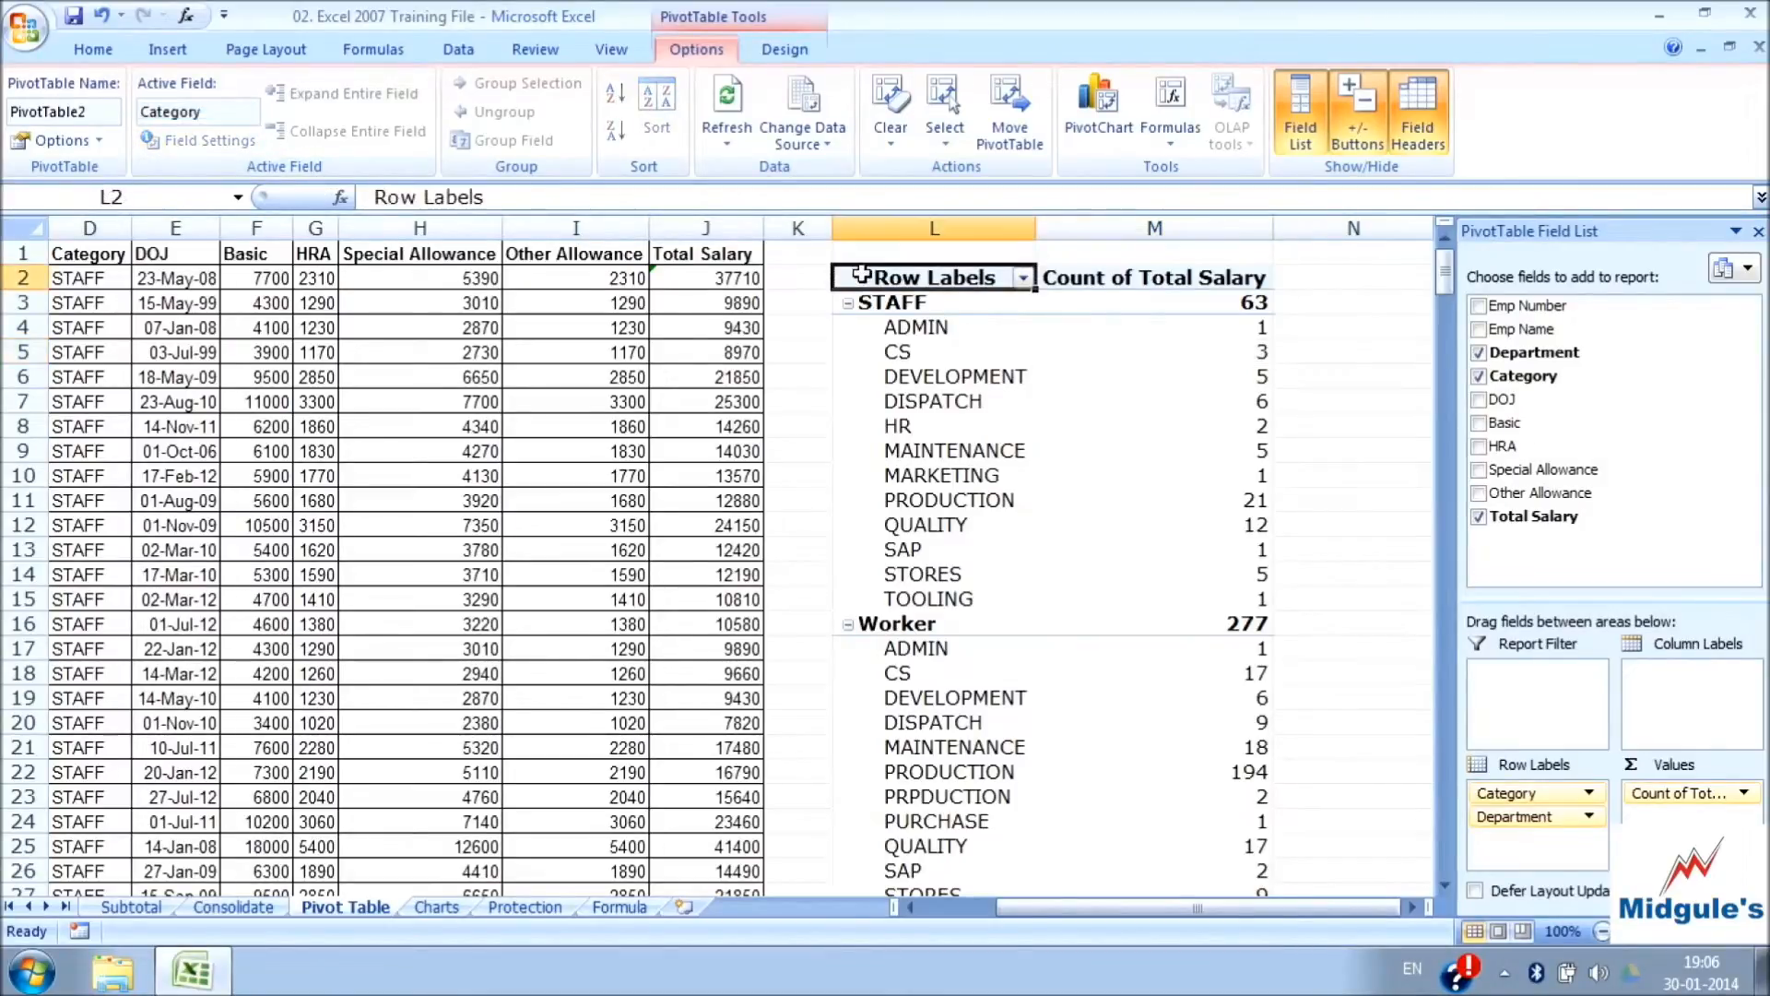
click(947, 300)
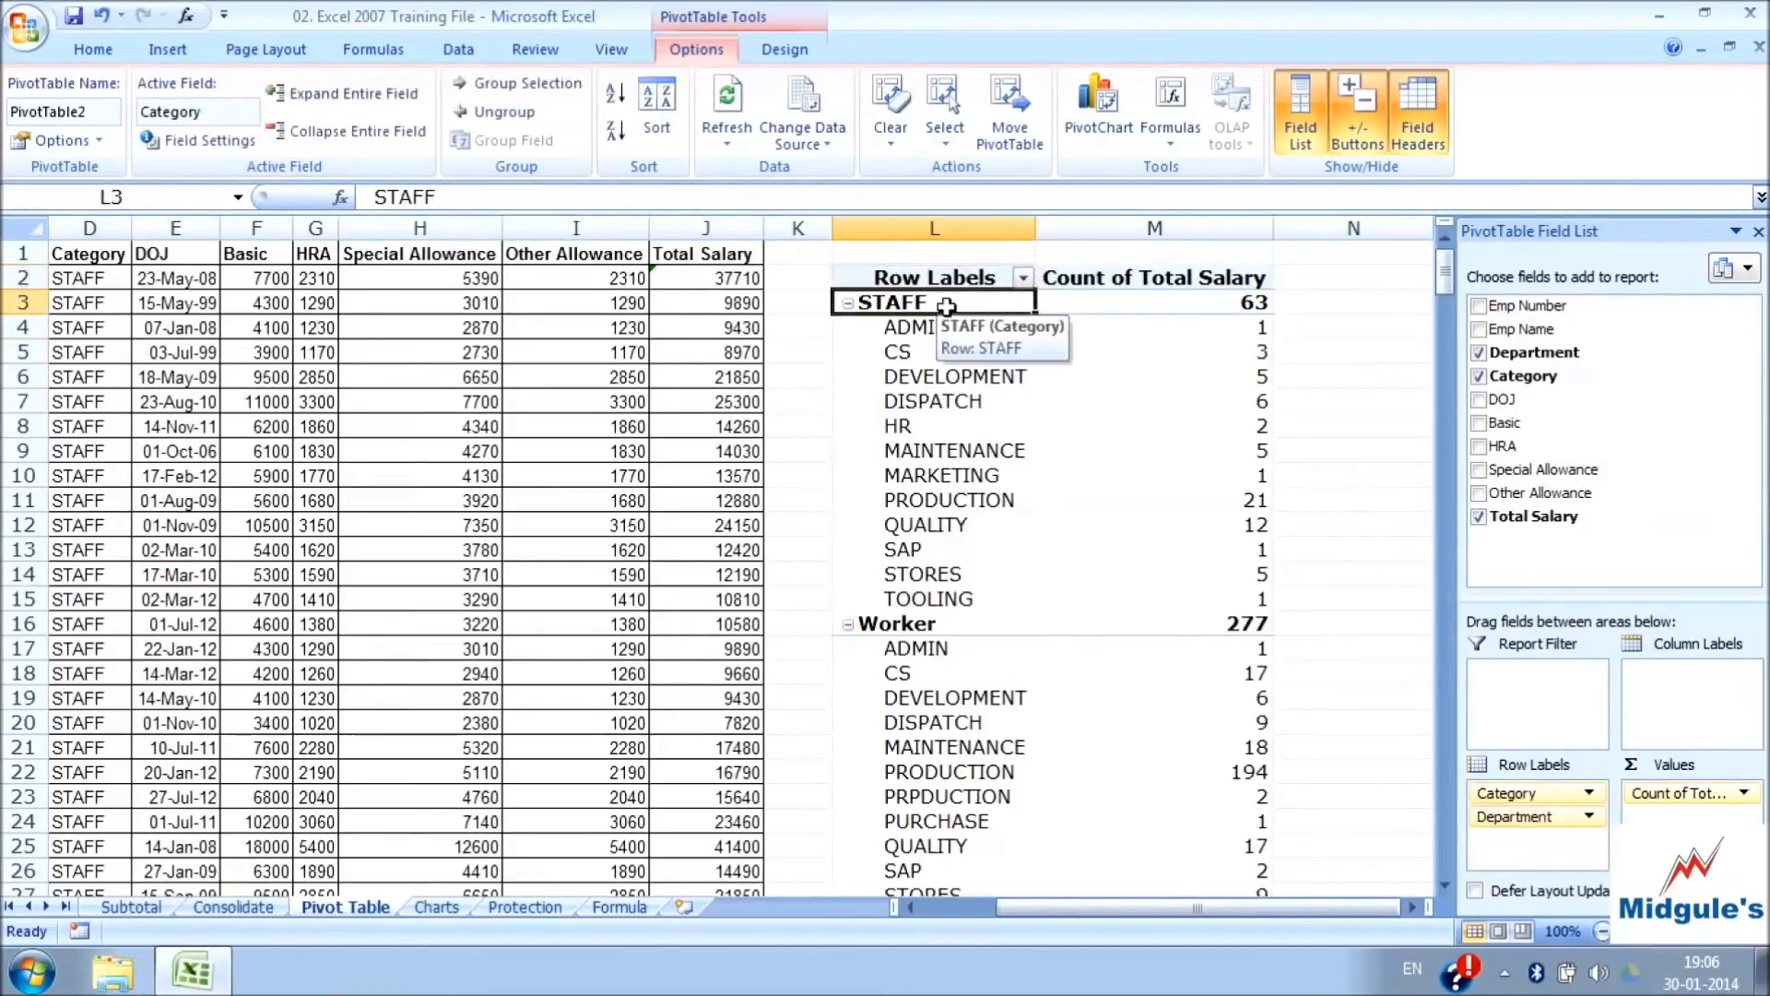
click(204, 141)
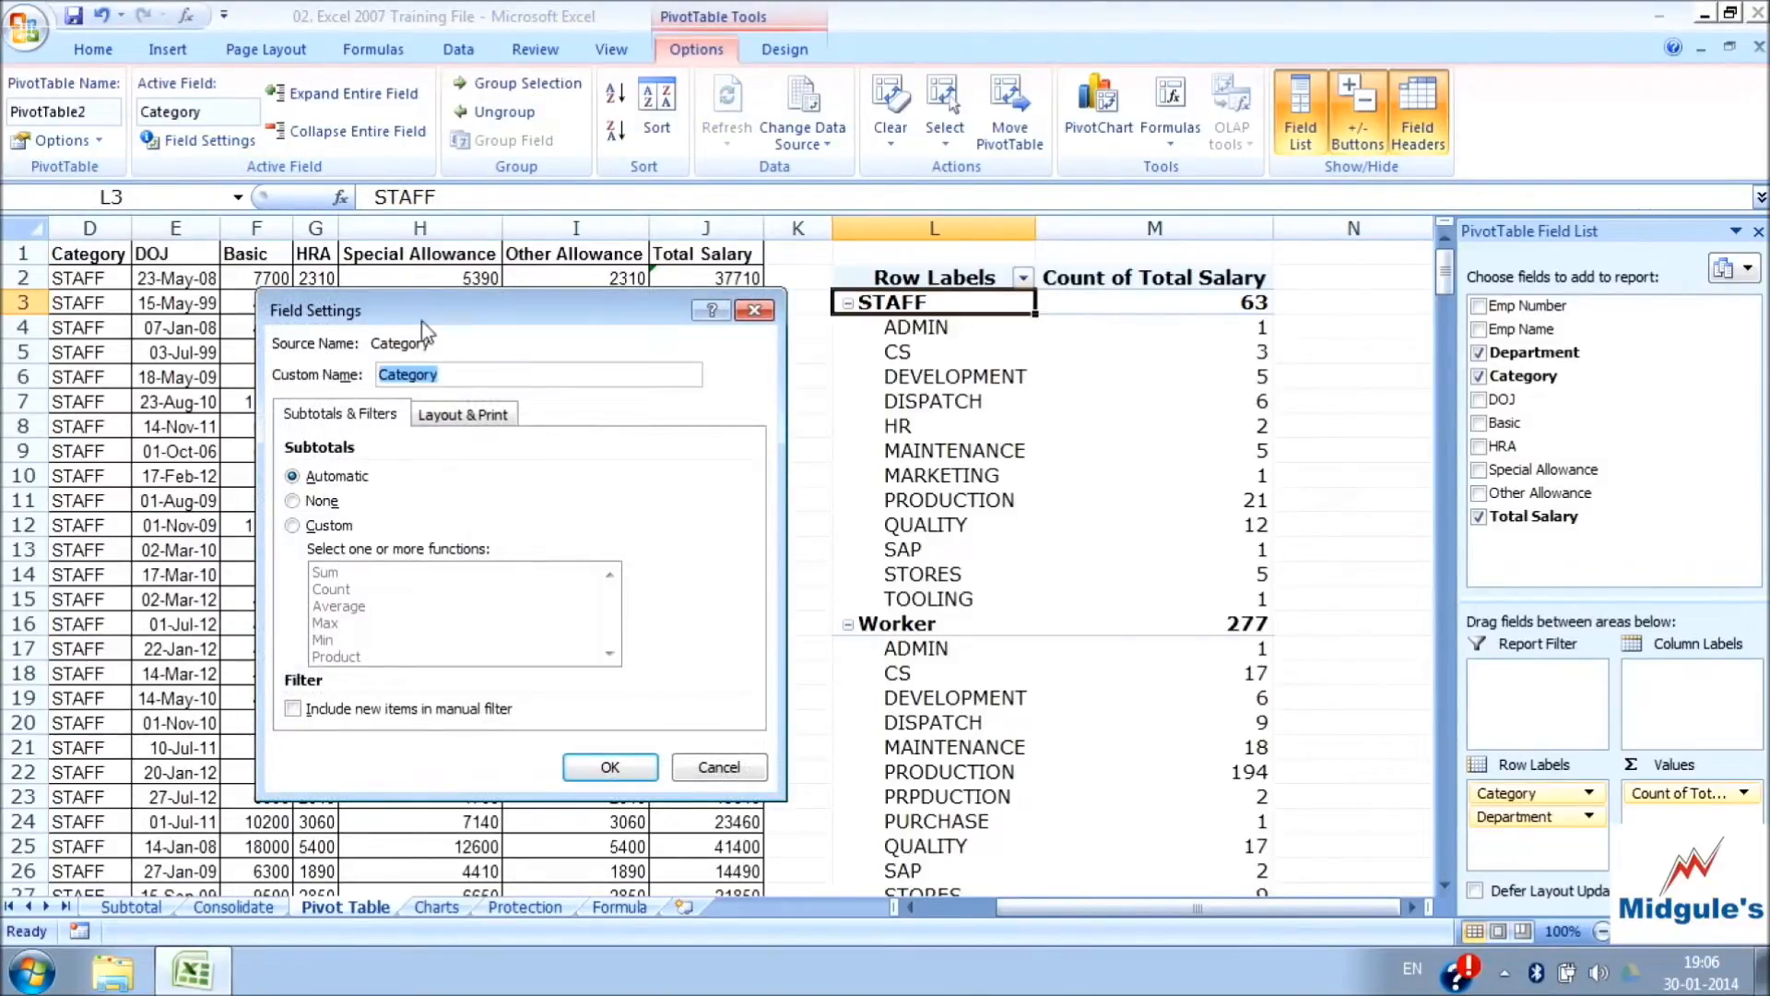
click(754, 310)
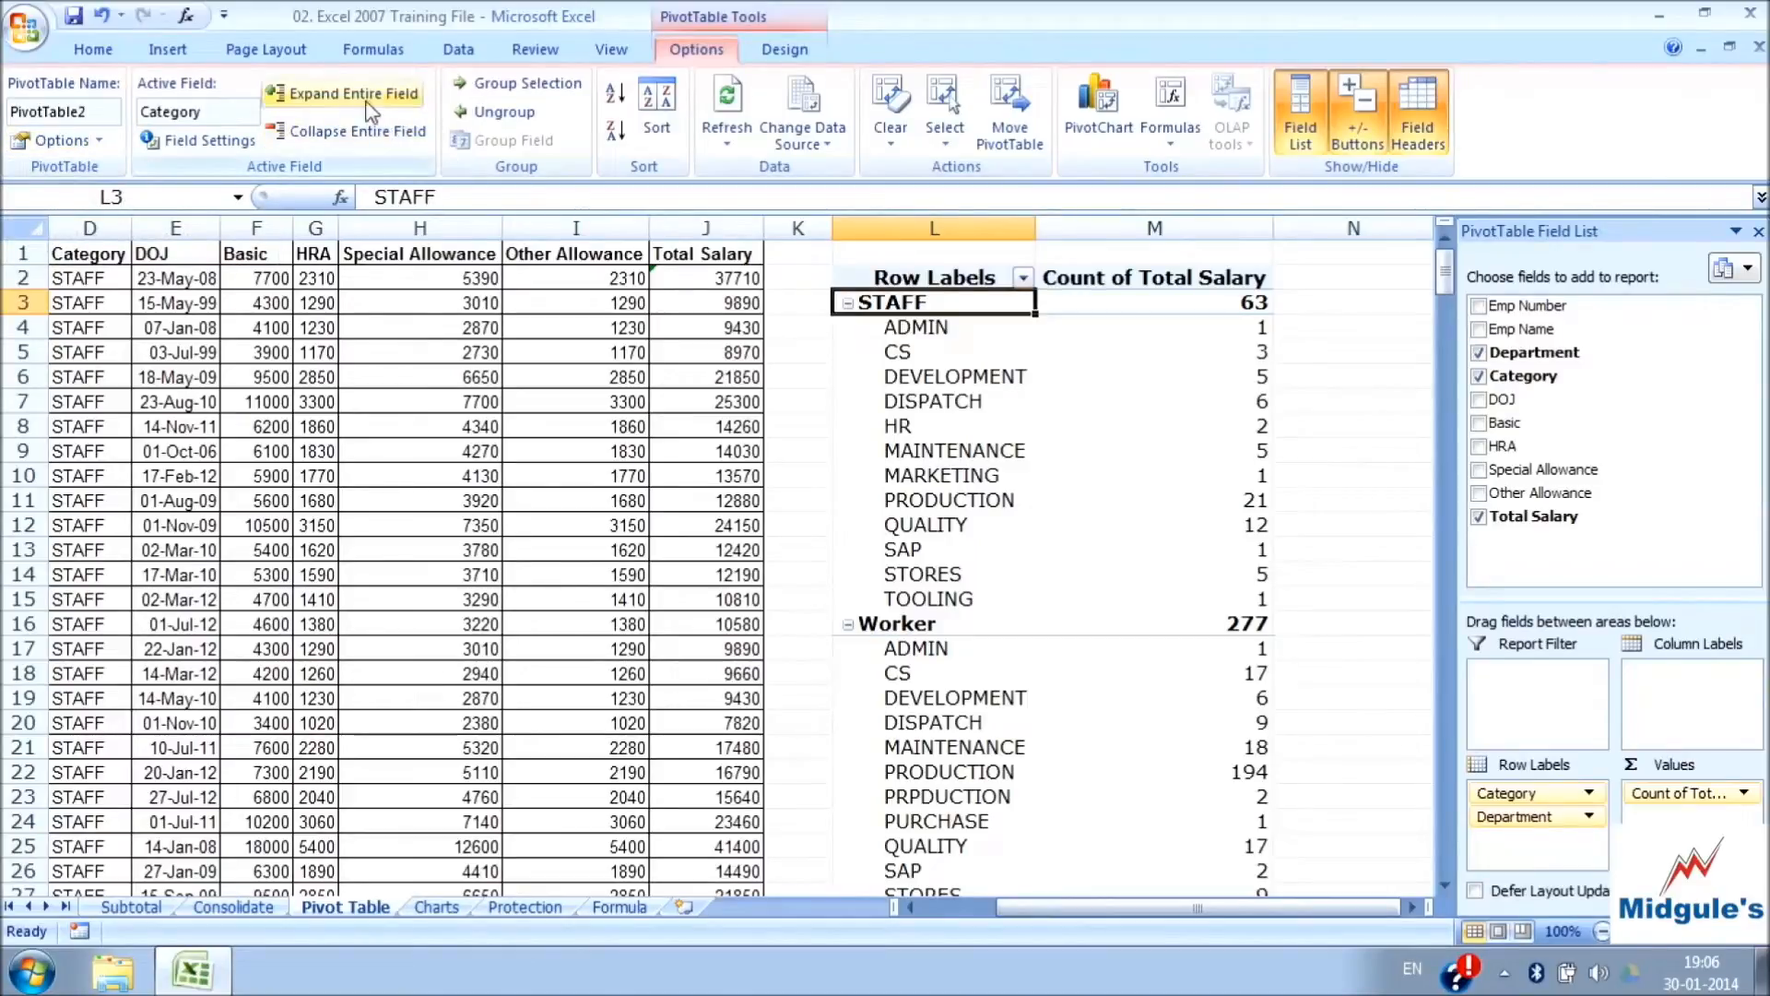
Collapse the entire Category field to its category rows and expand it back to the departments, twice
click(368, 136)
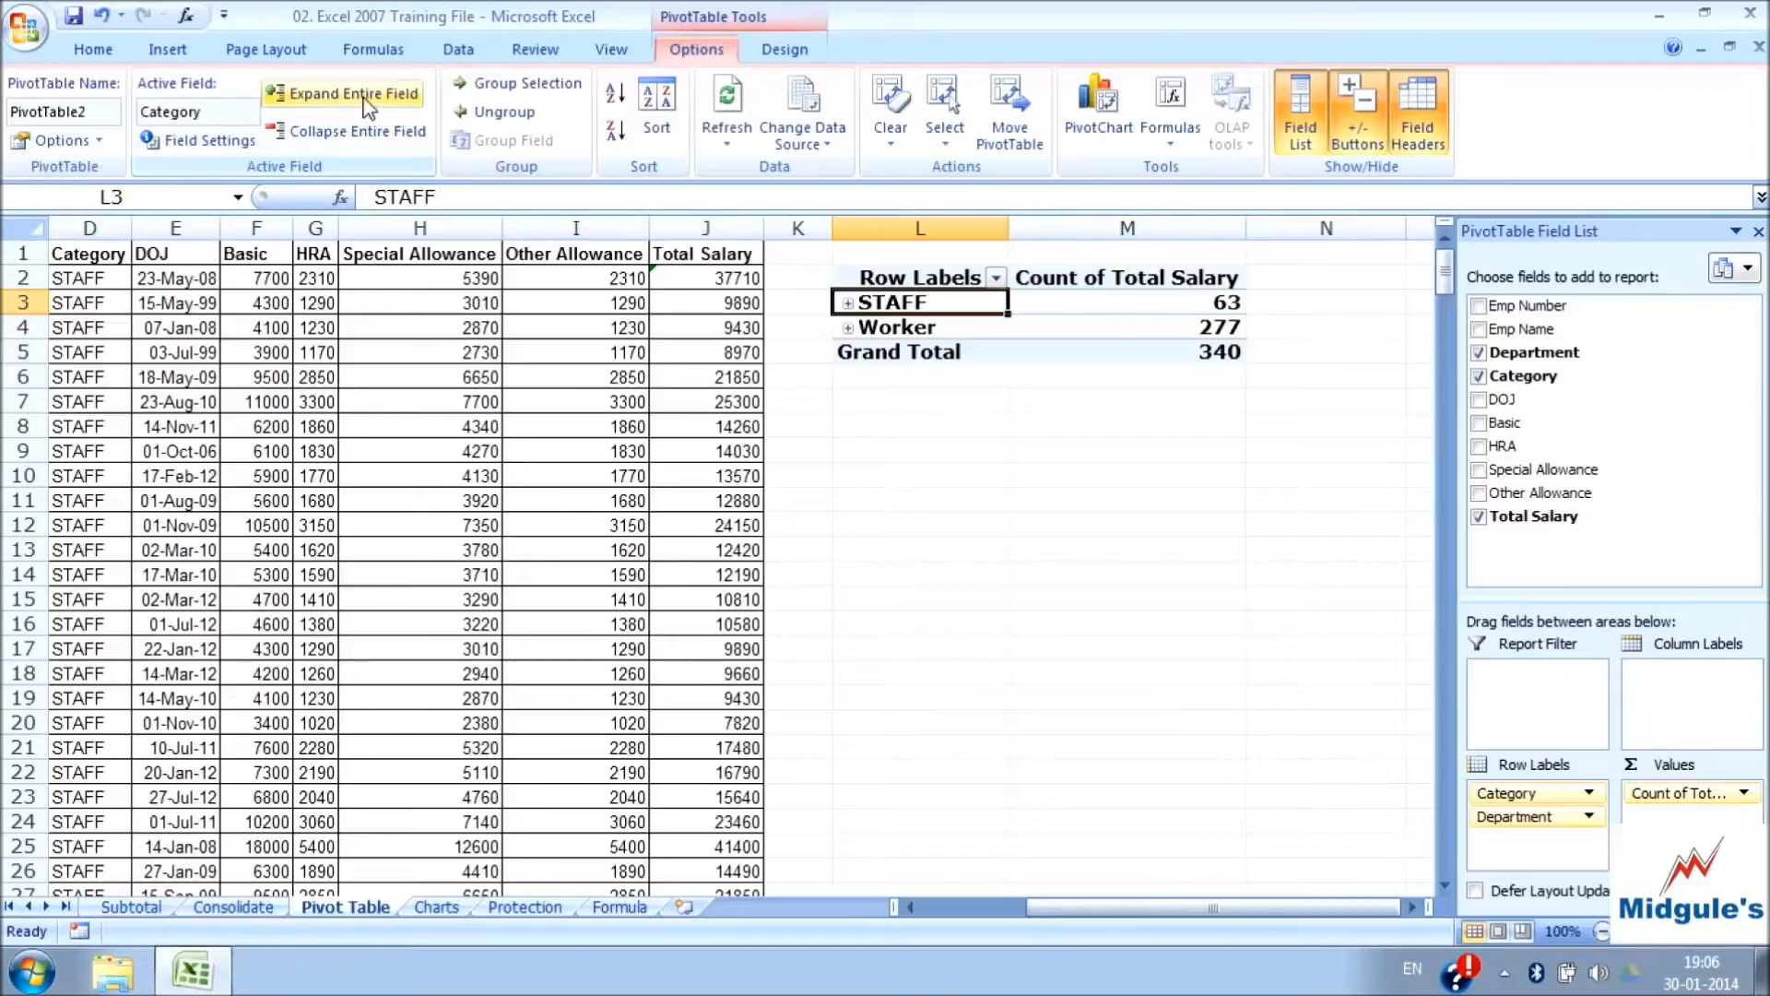
click(368, 104)
click(360, 130)
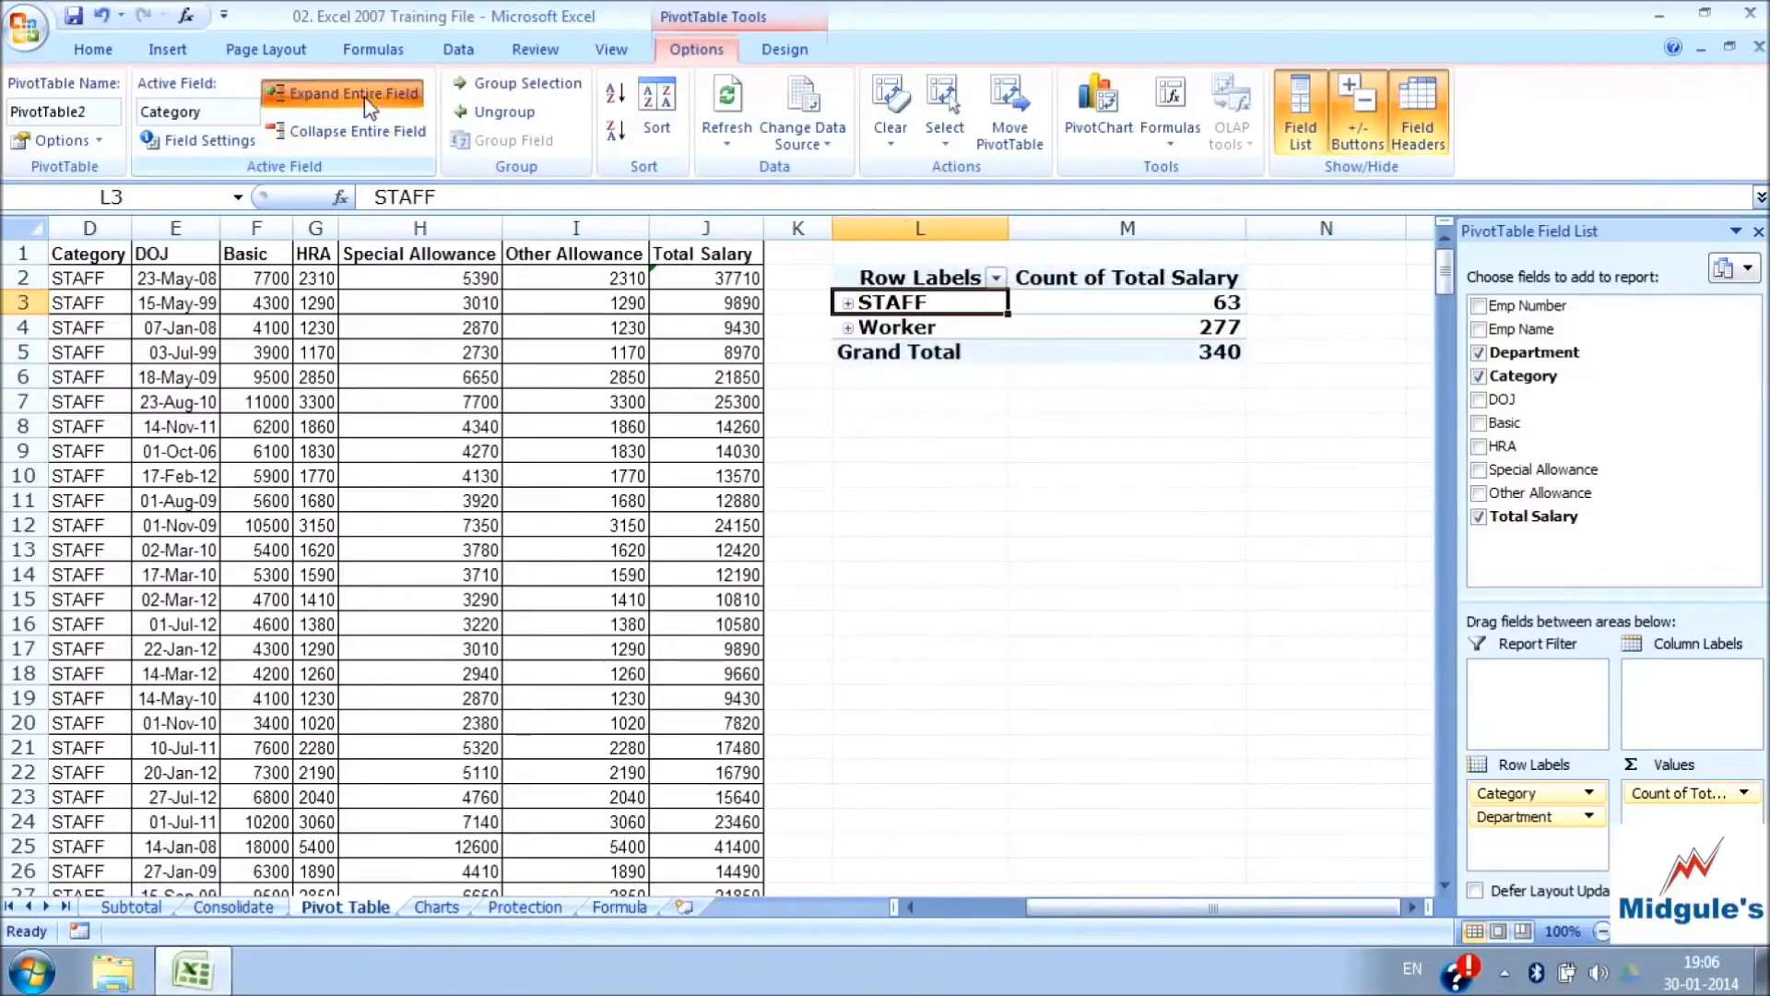
click(369, 104)
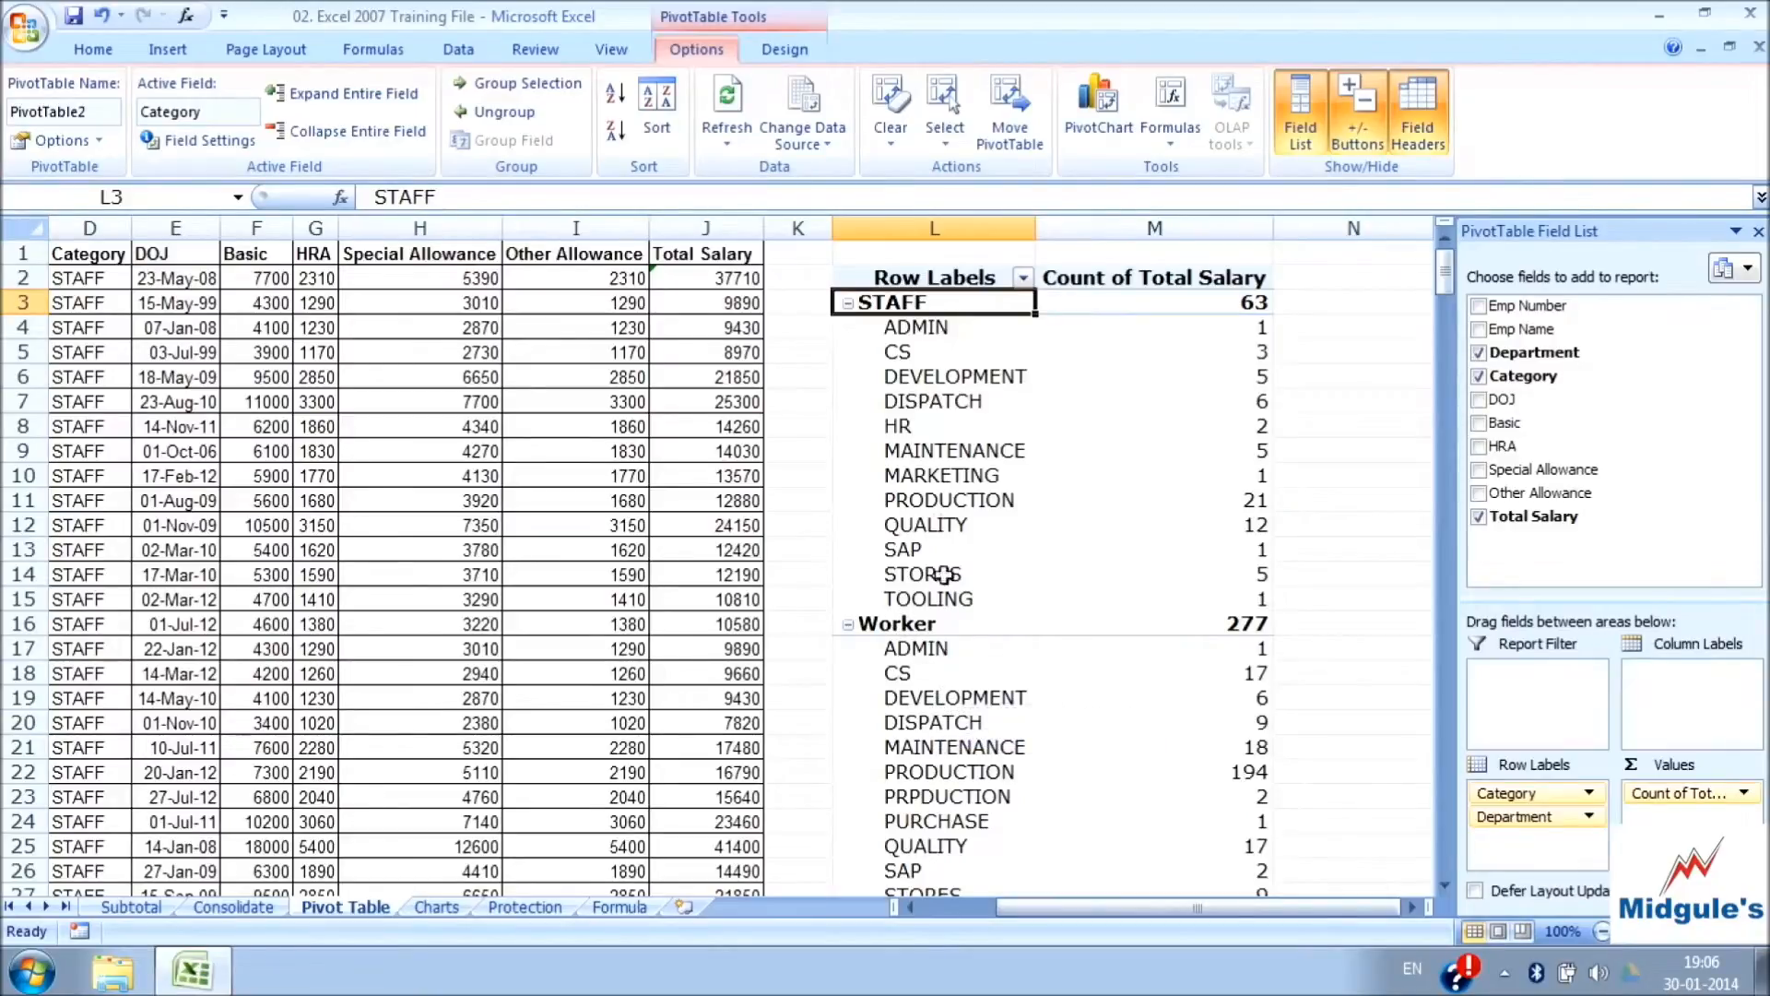
Group the STAFF departments ADMIN, CS, DEVELOPMENT, DISPATCH and HR, and select the new group's label
click(933, 490)
drag(922, 332, 939, 422)
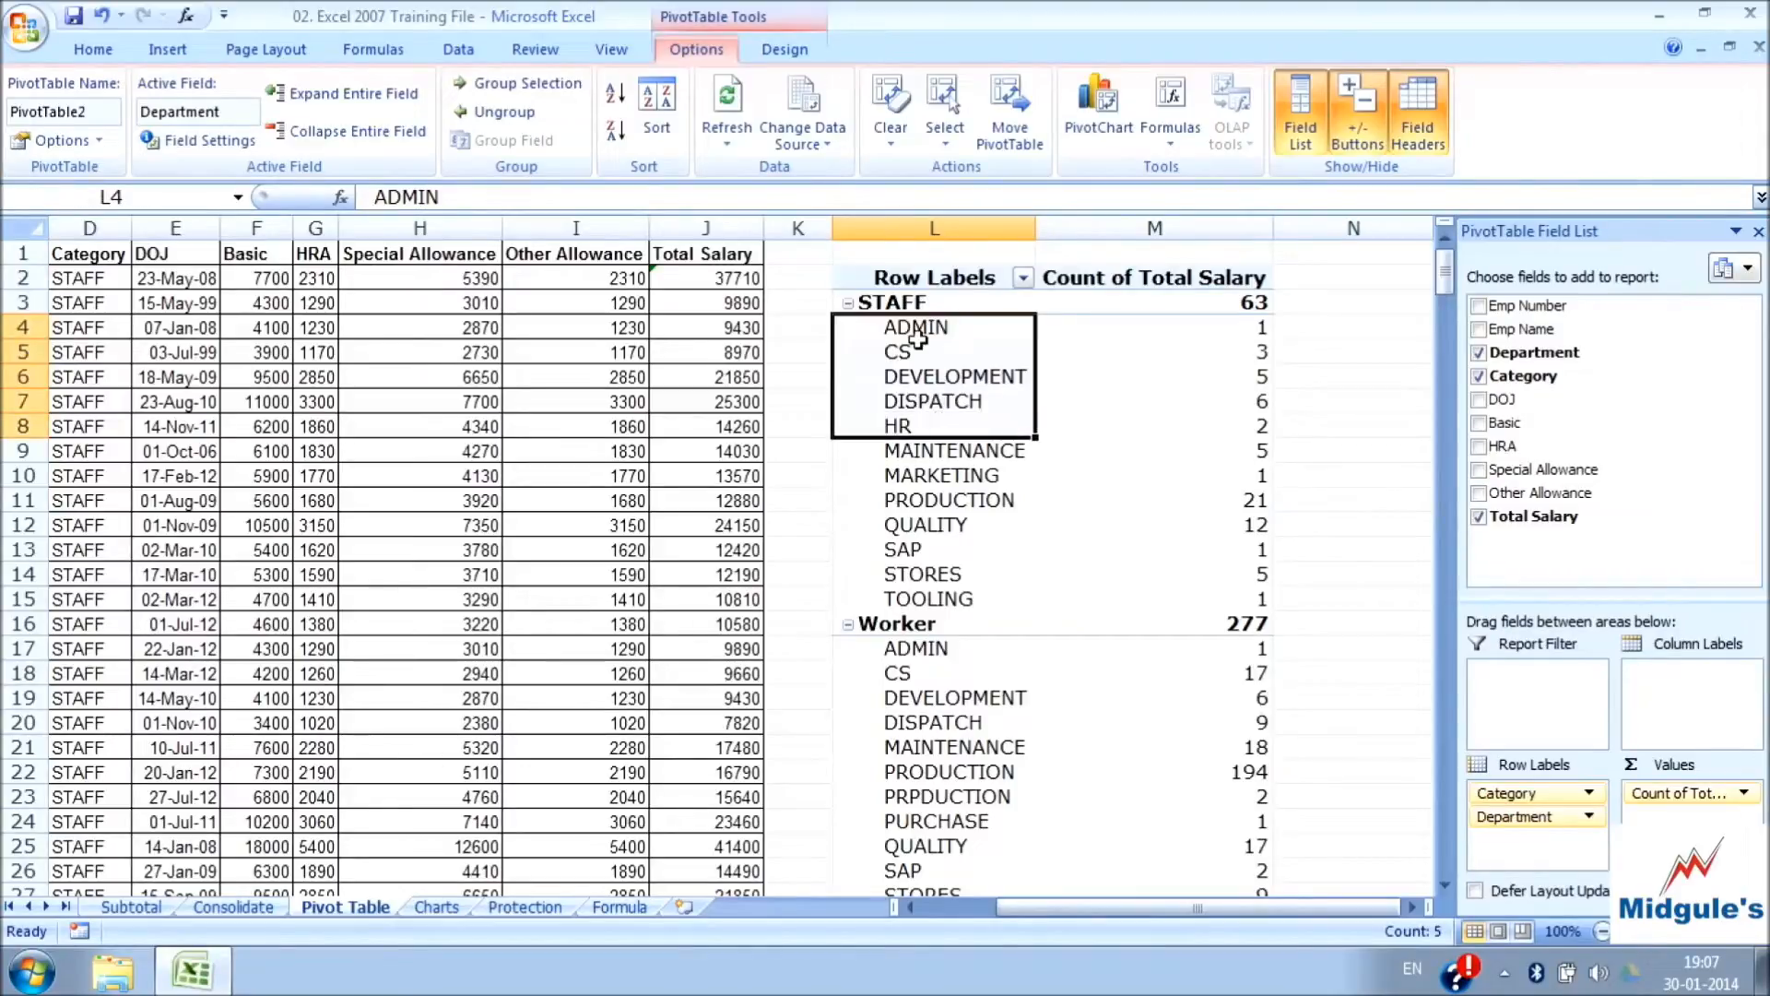
click(550, 92)
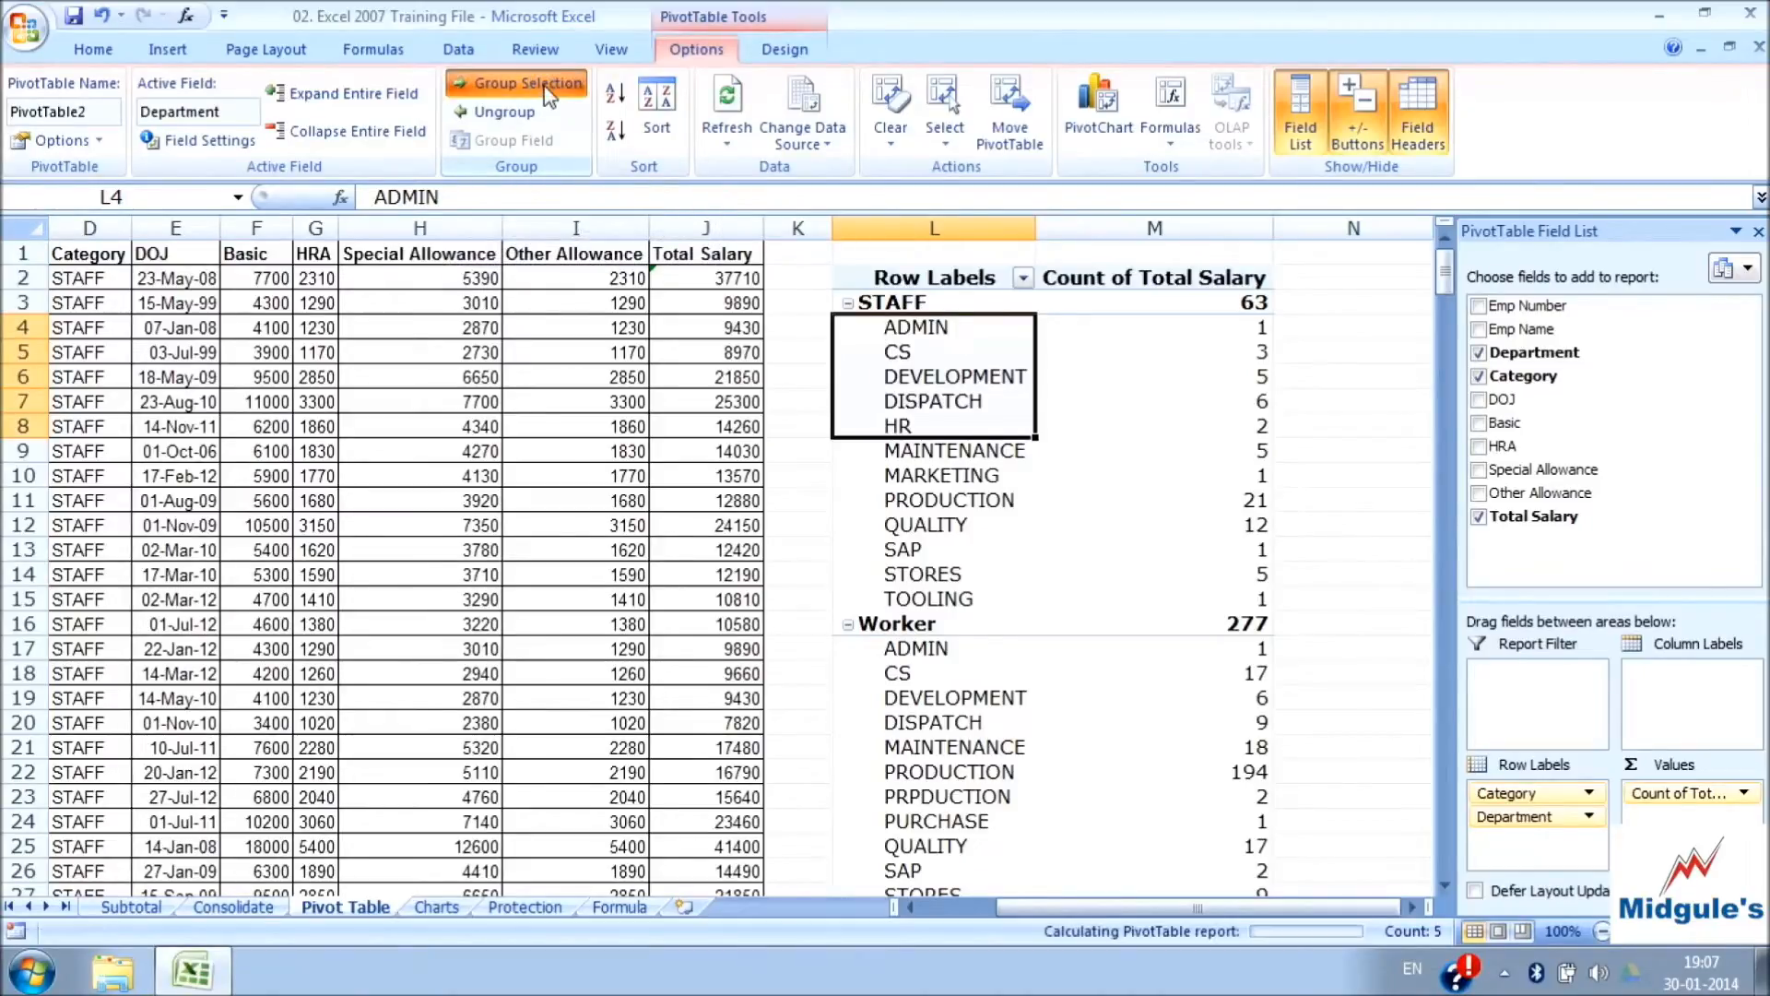
click(968, 397)
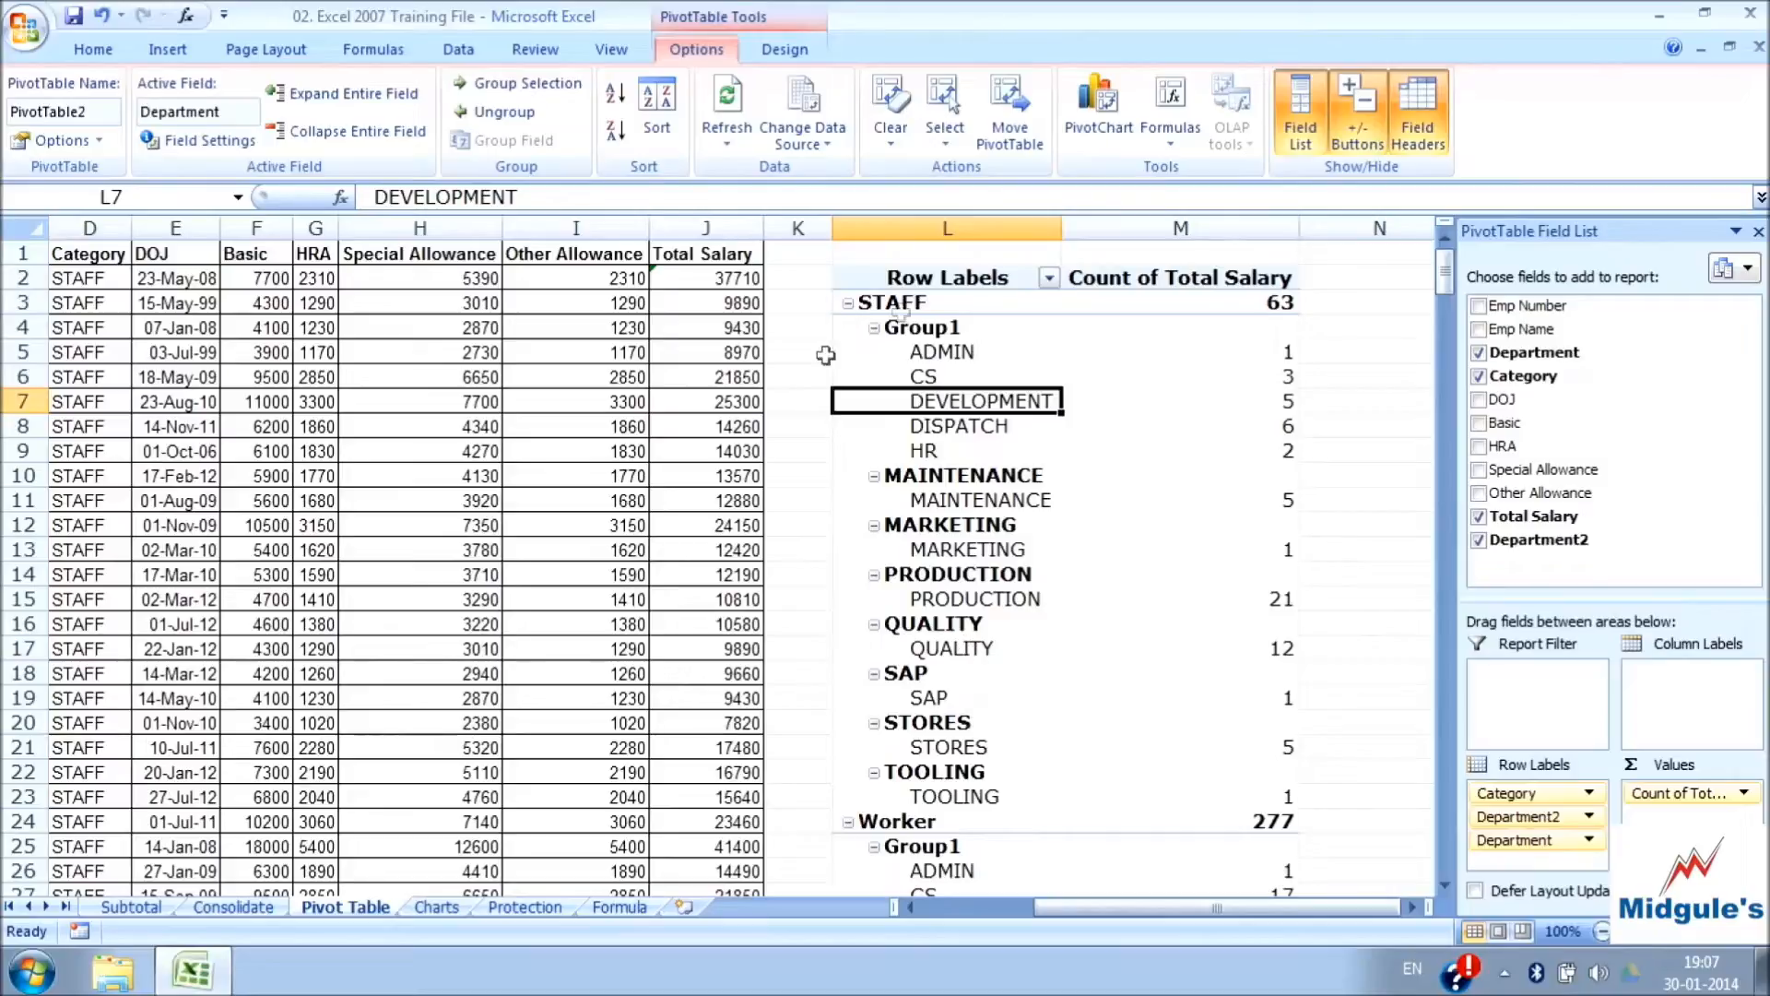
click(927, 329)
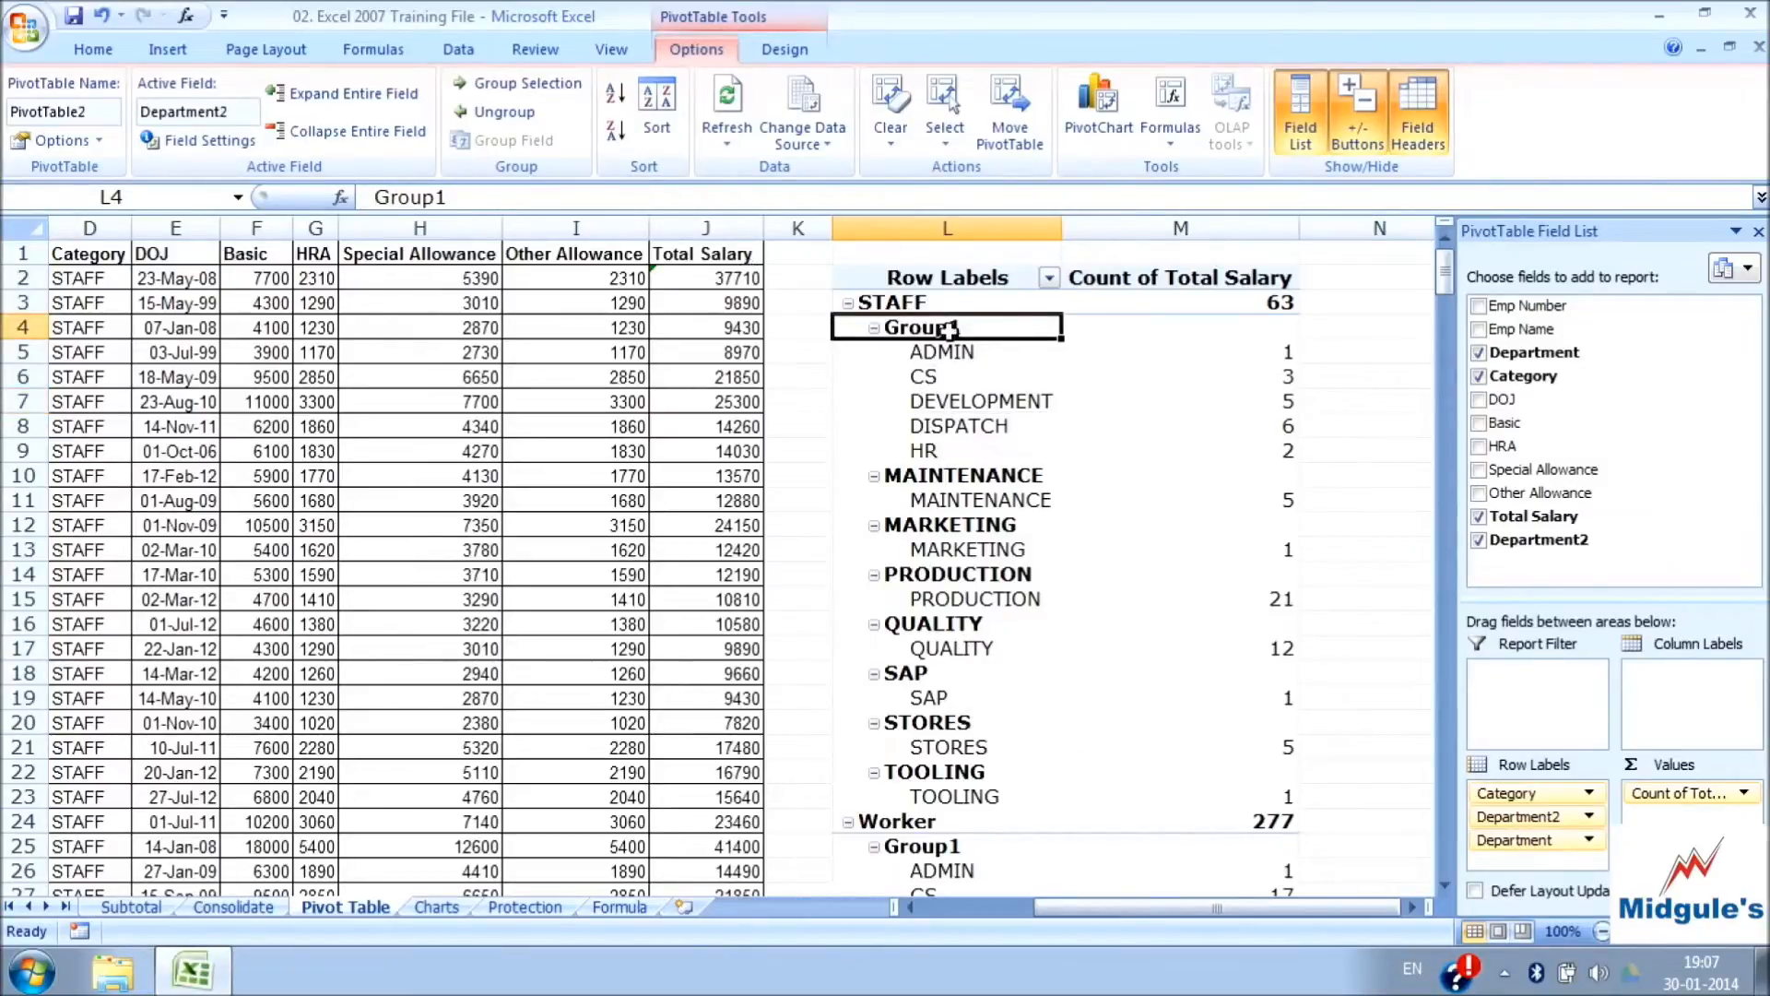
Ungroup the grouped STAFF departments in the PivotTable
click(524, 121)
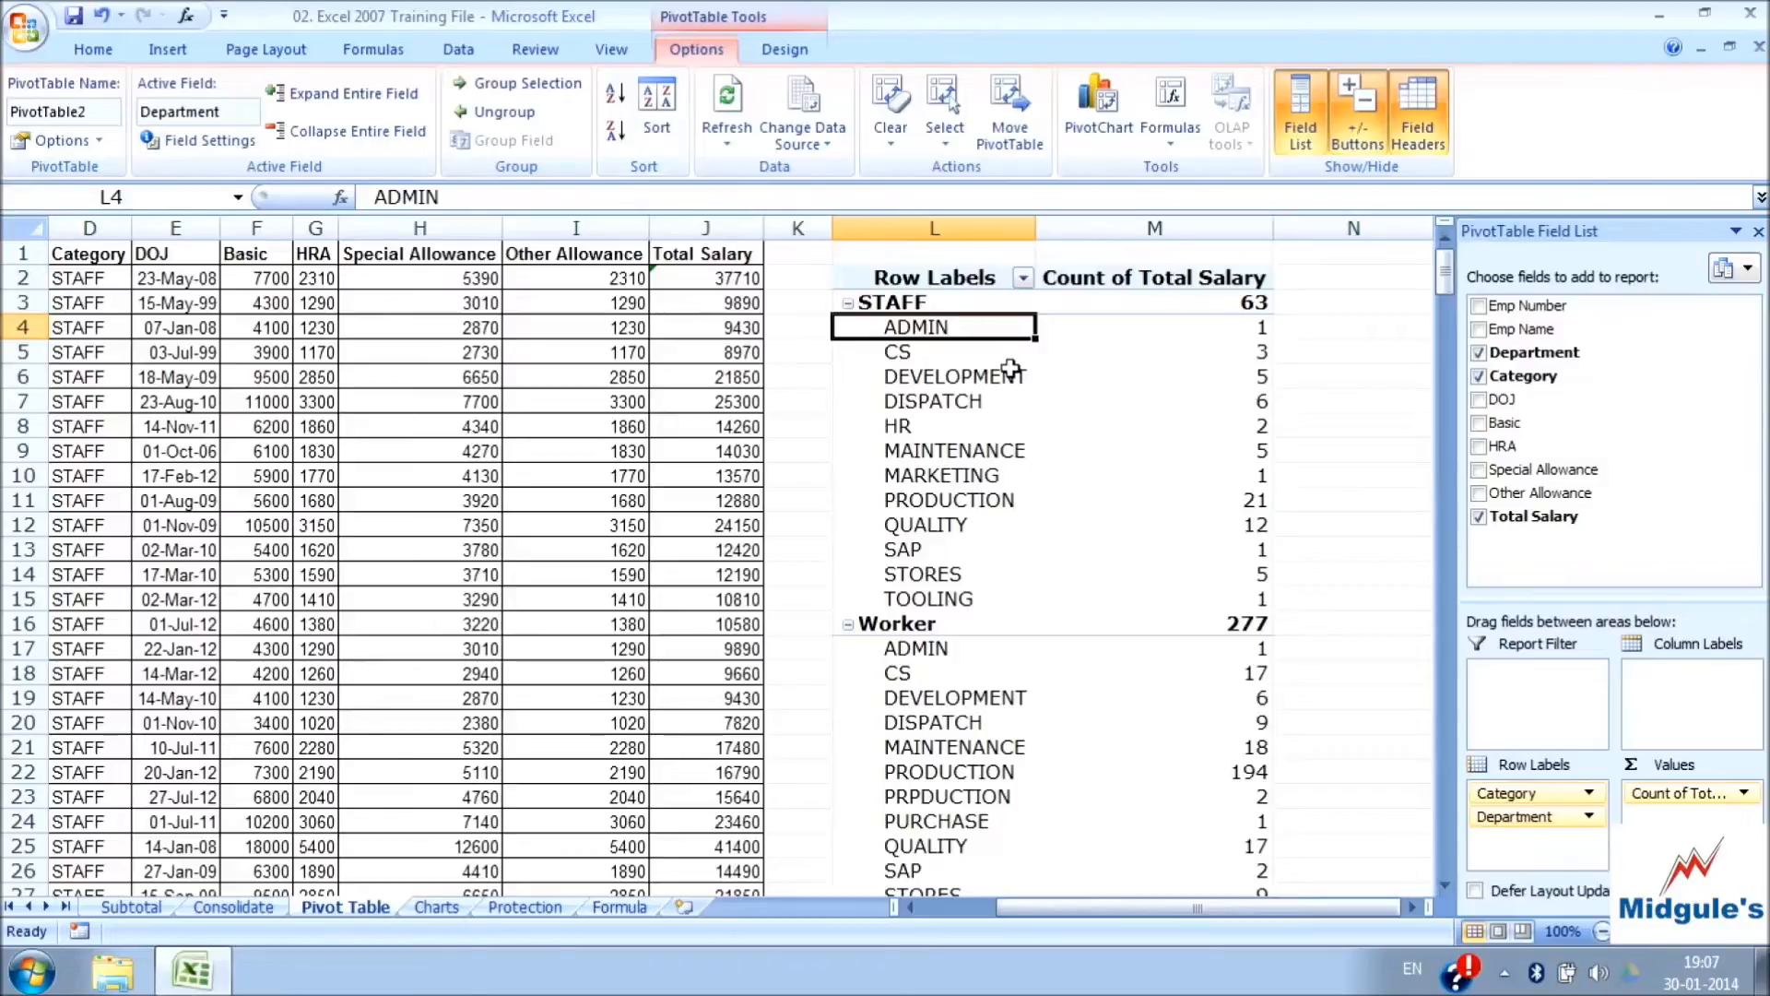
click(962, 377)
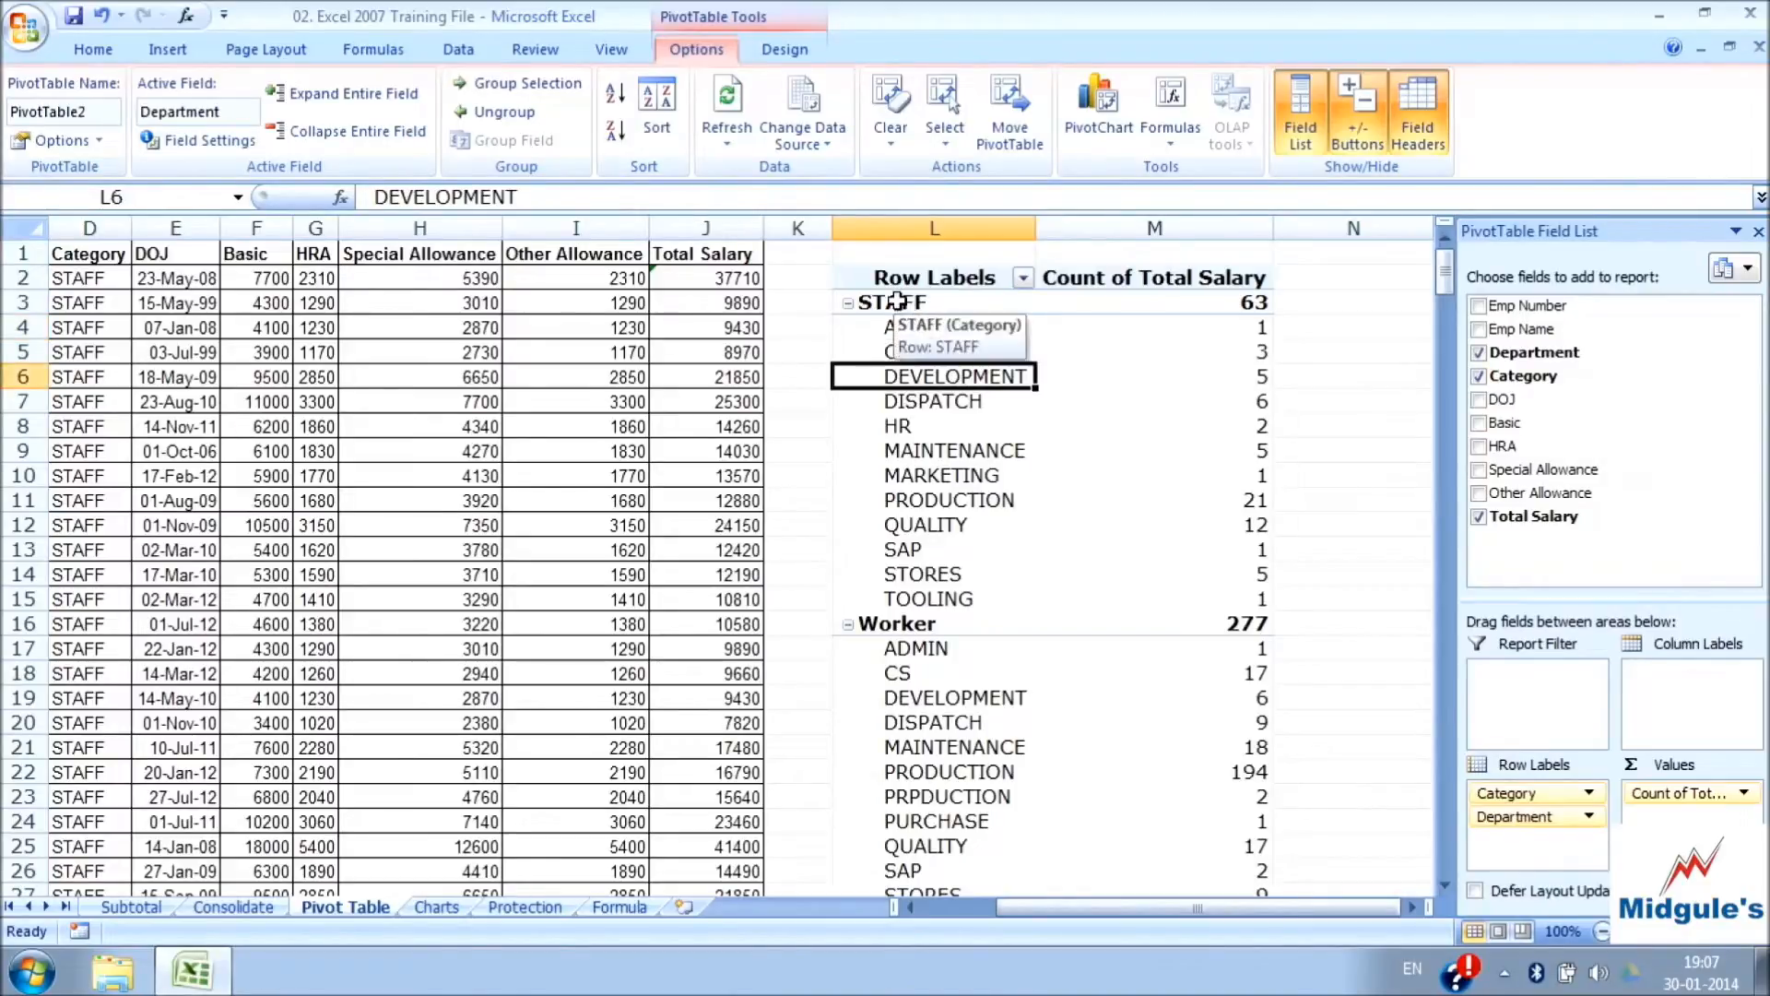
Sort the Category field descending, compare it with ascending order, and leave it sorted Z to A
click(897, 301)
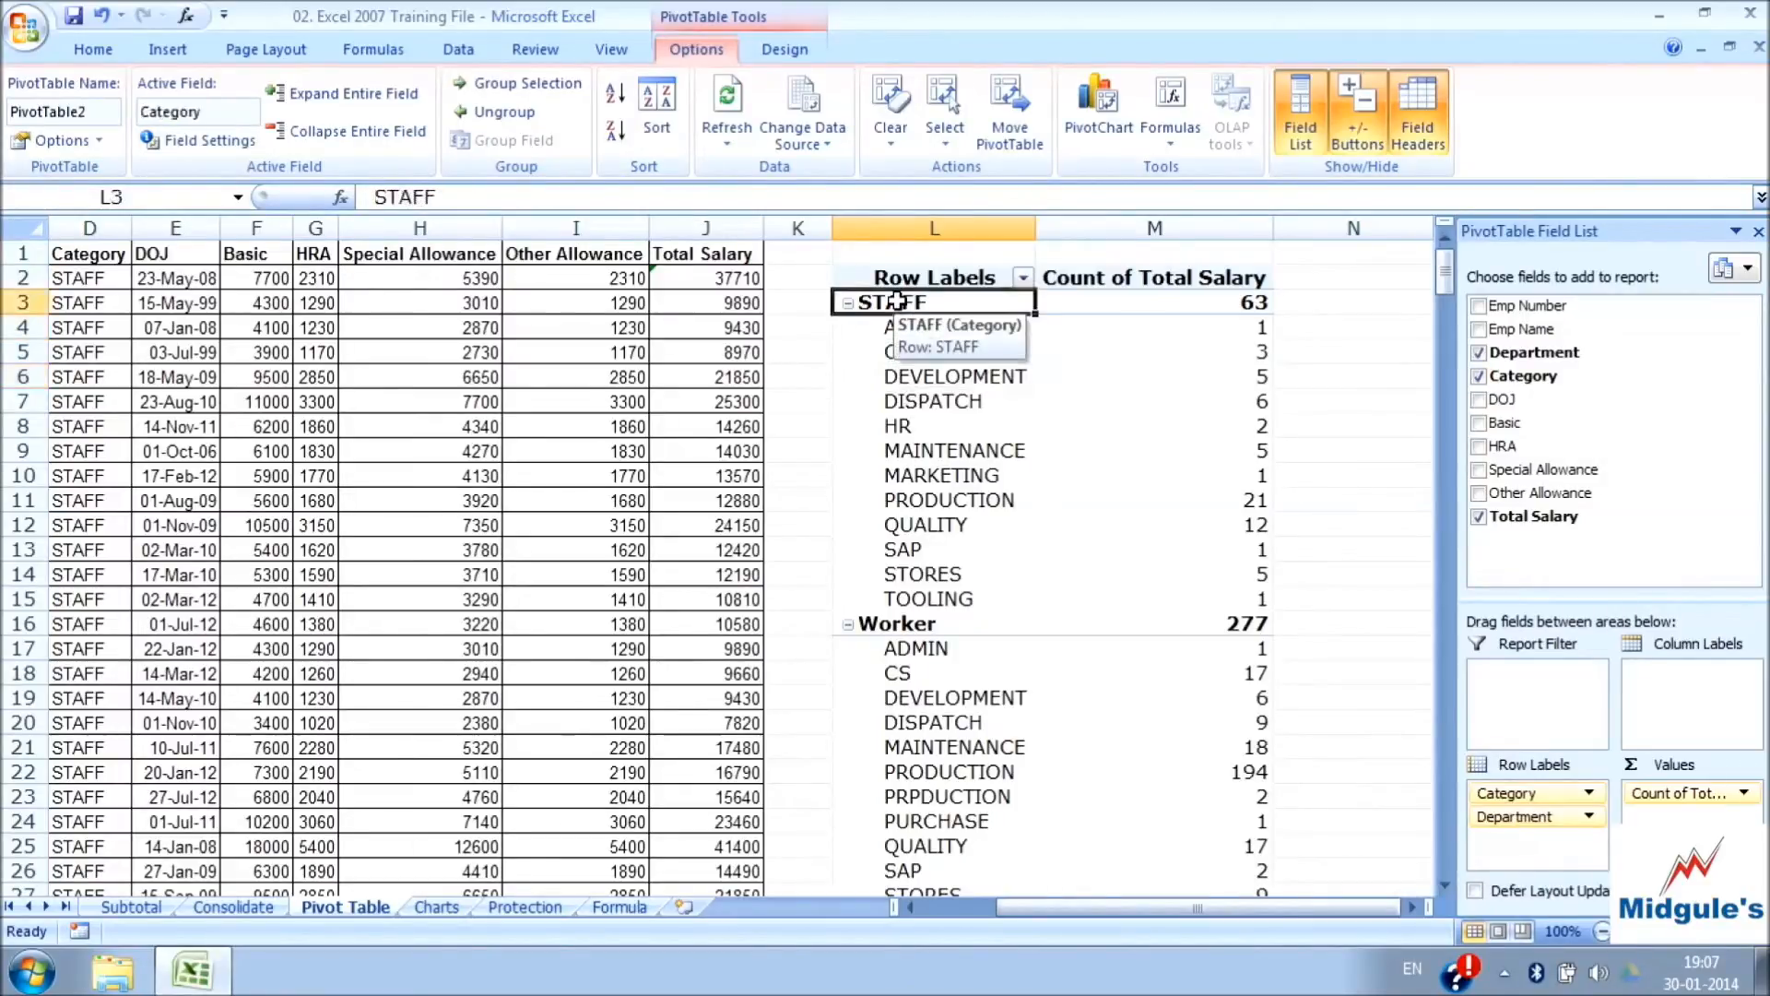
click(616, 132)
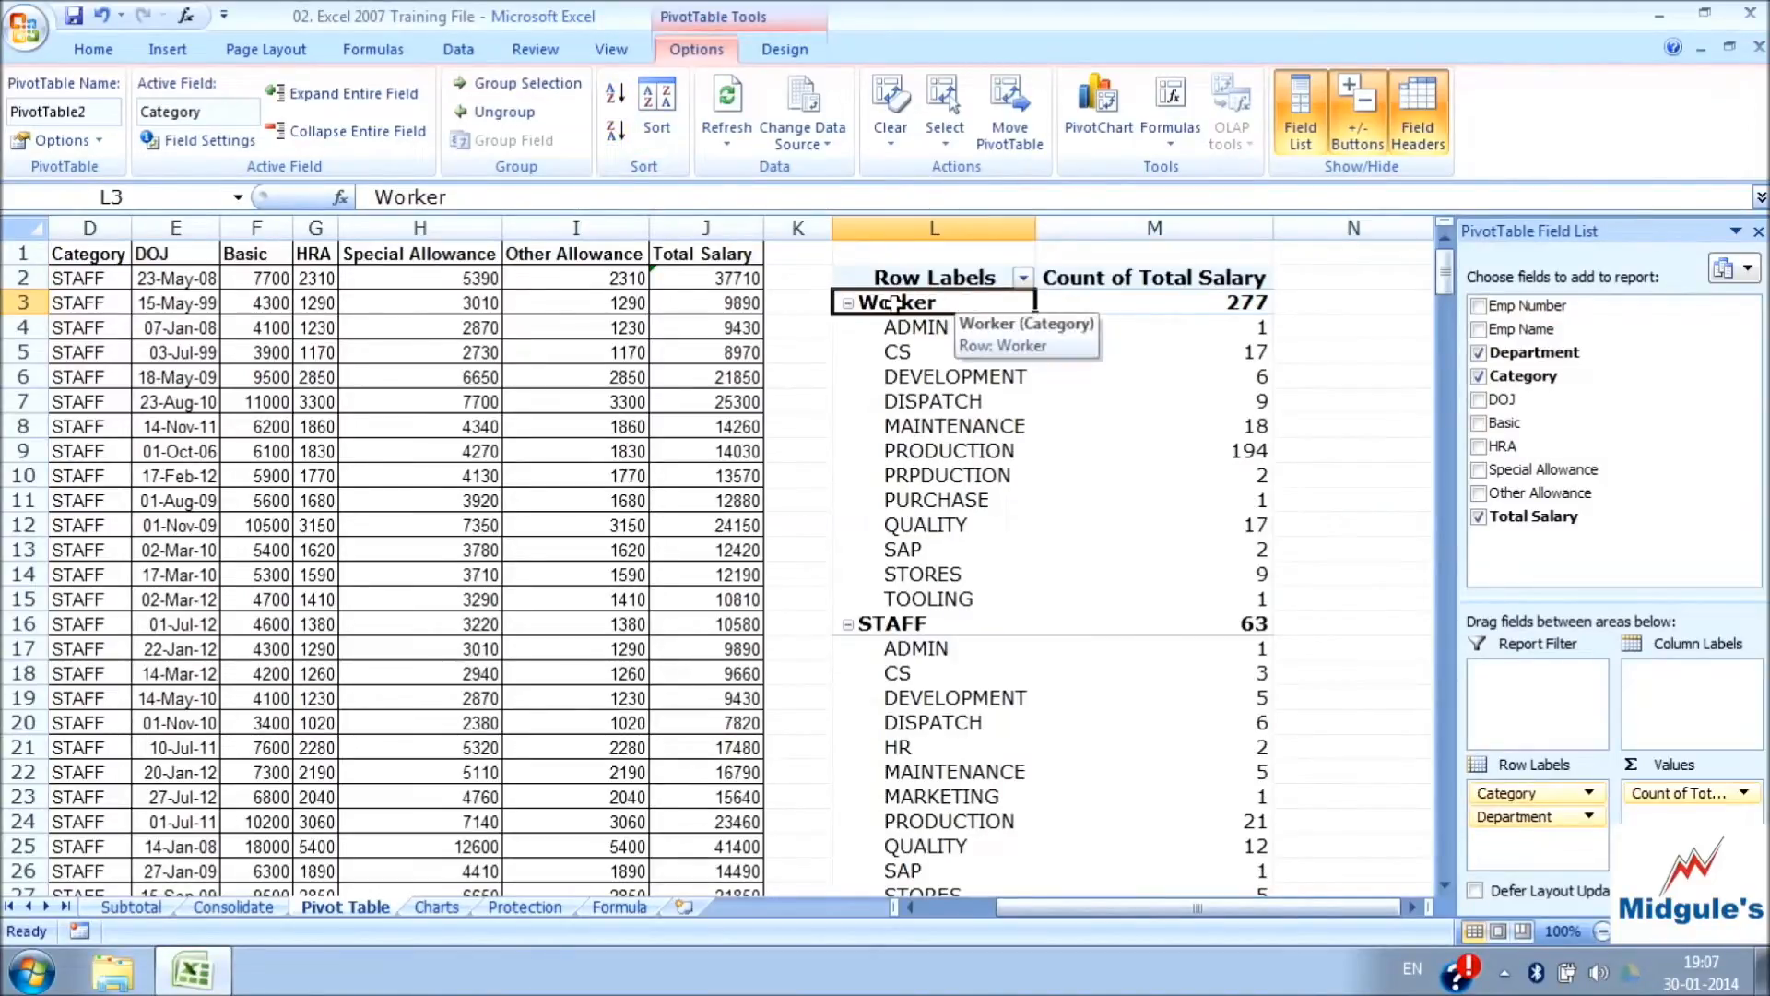
click(613, 94)
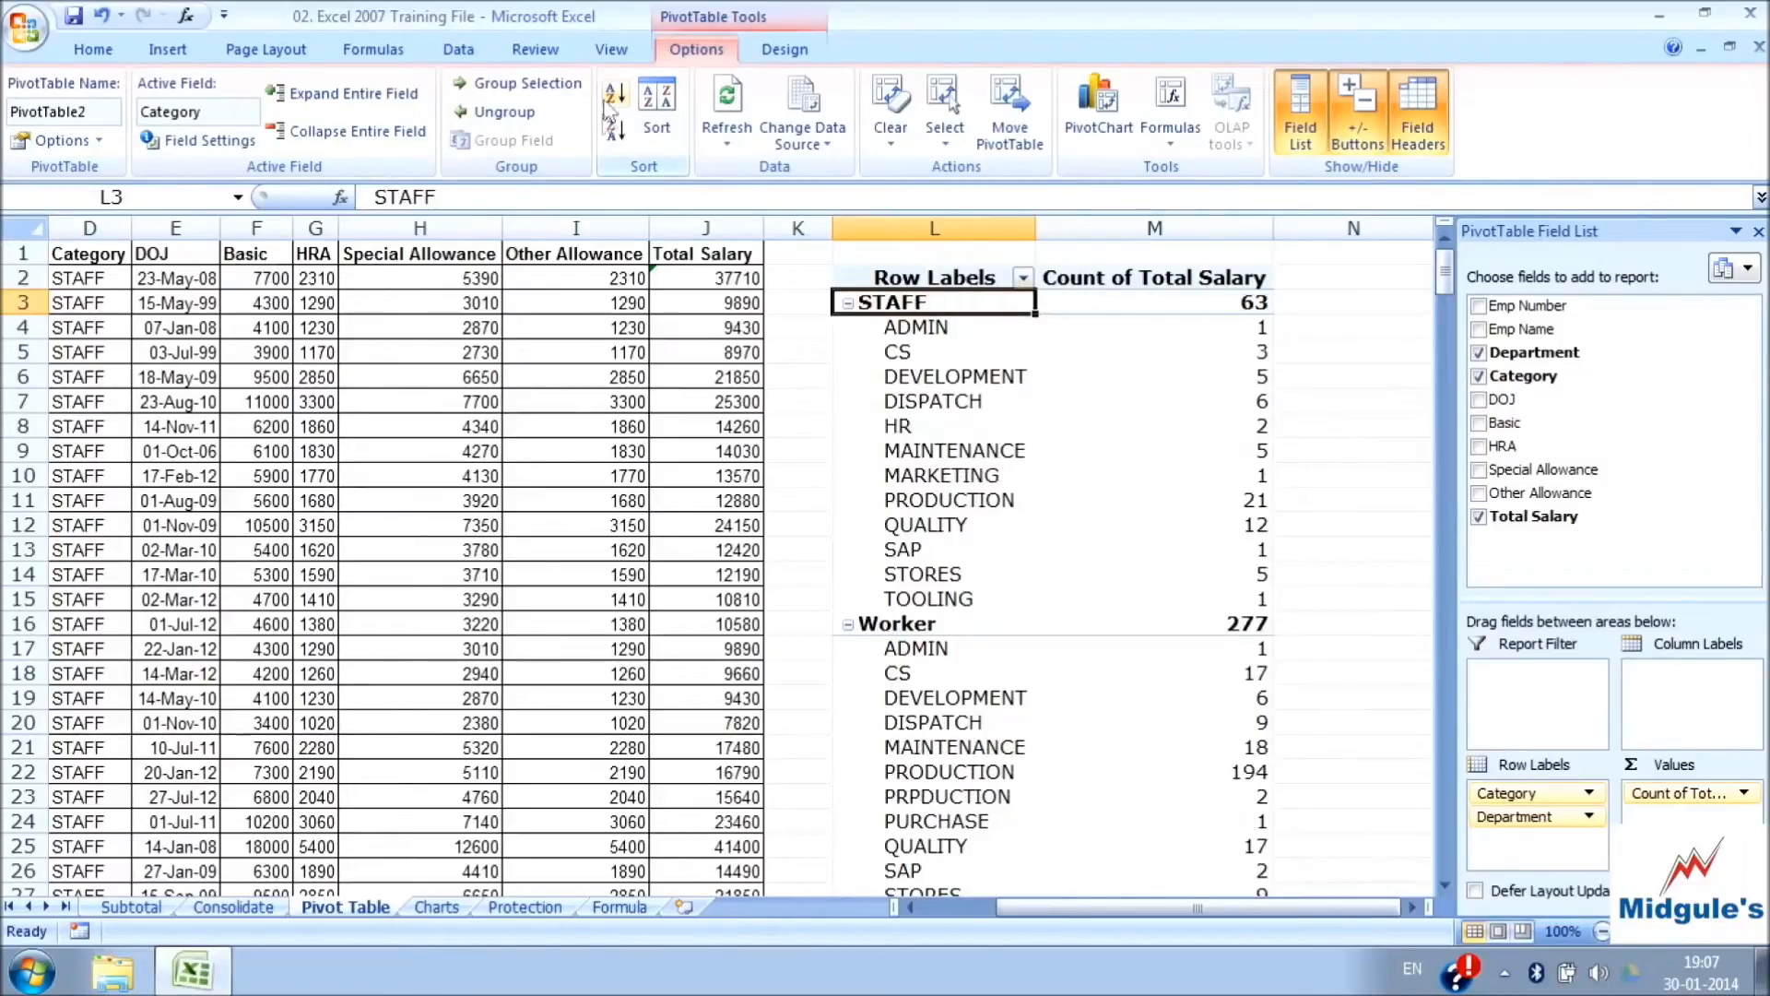
click(610, 139)
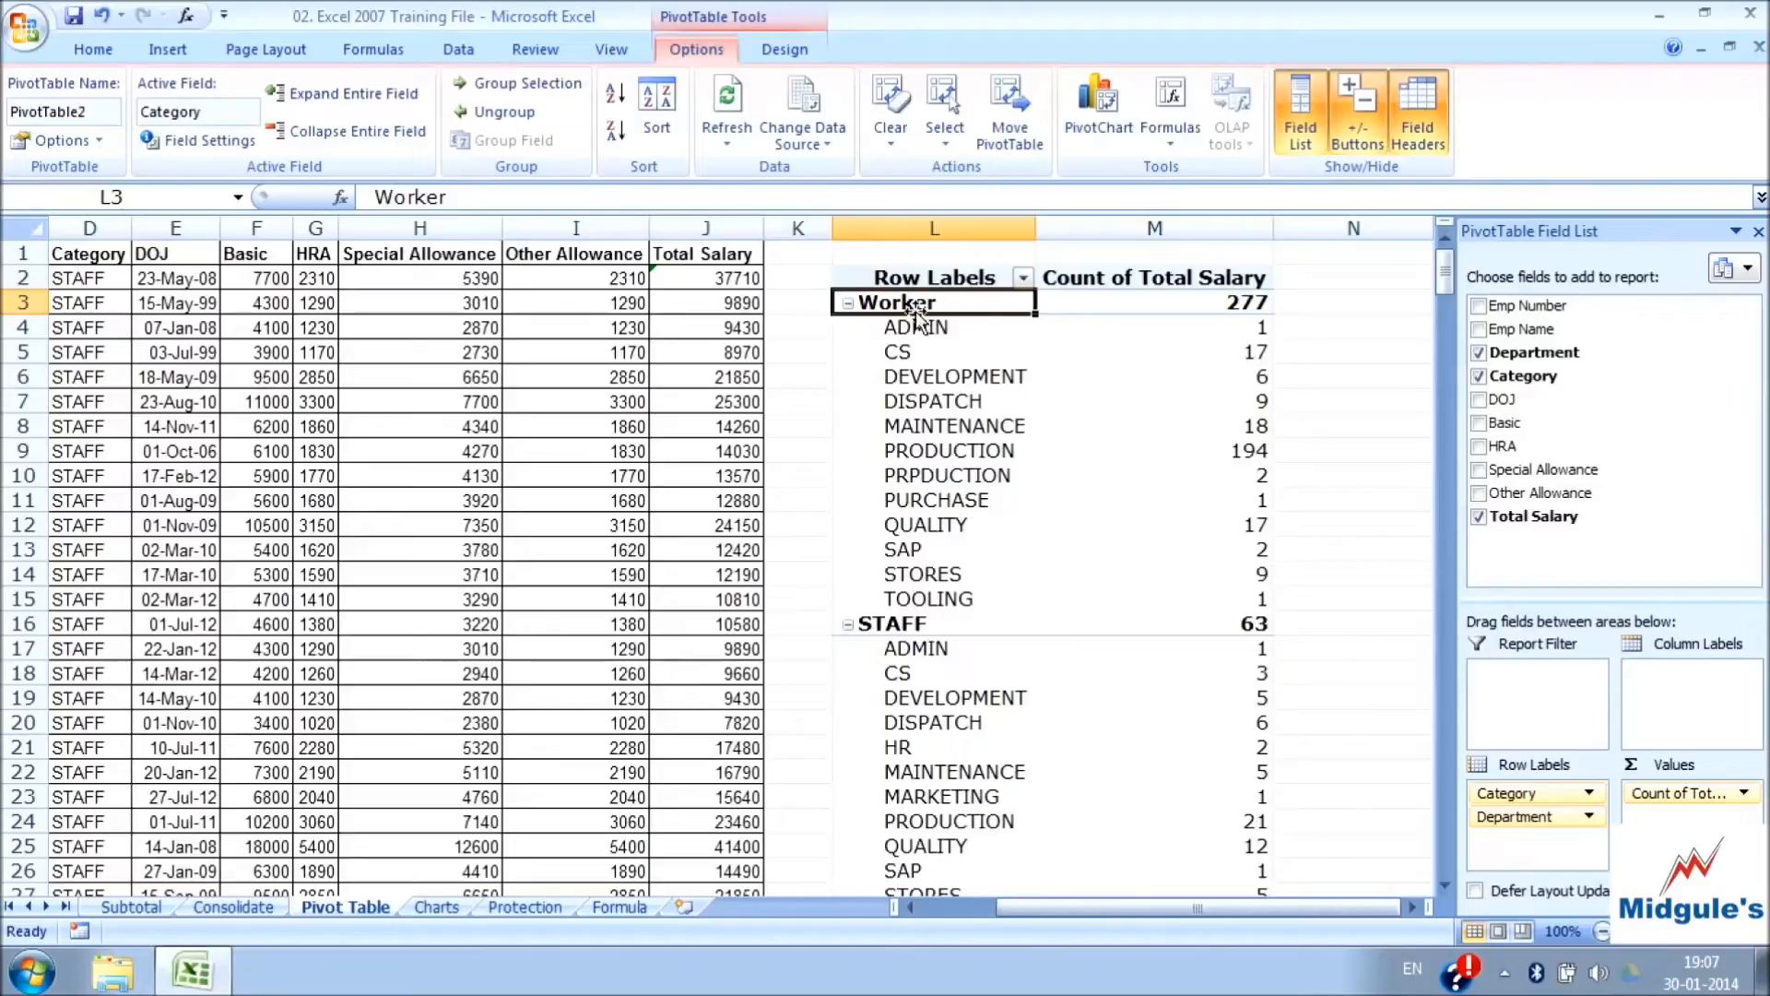
Select the Worker departments and alternate the Department field between descending and ascending order, leaving it sorted Z to A
drag(915, 324, 954, 598)
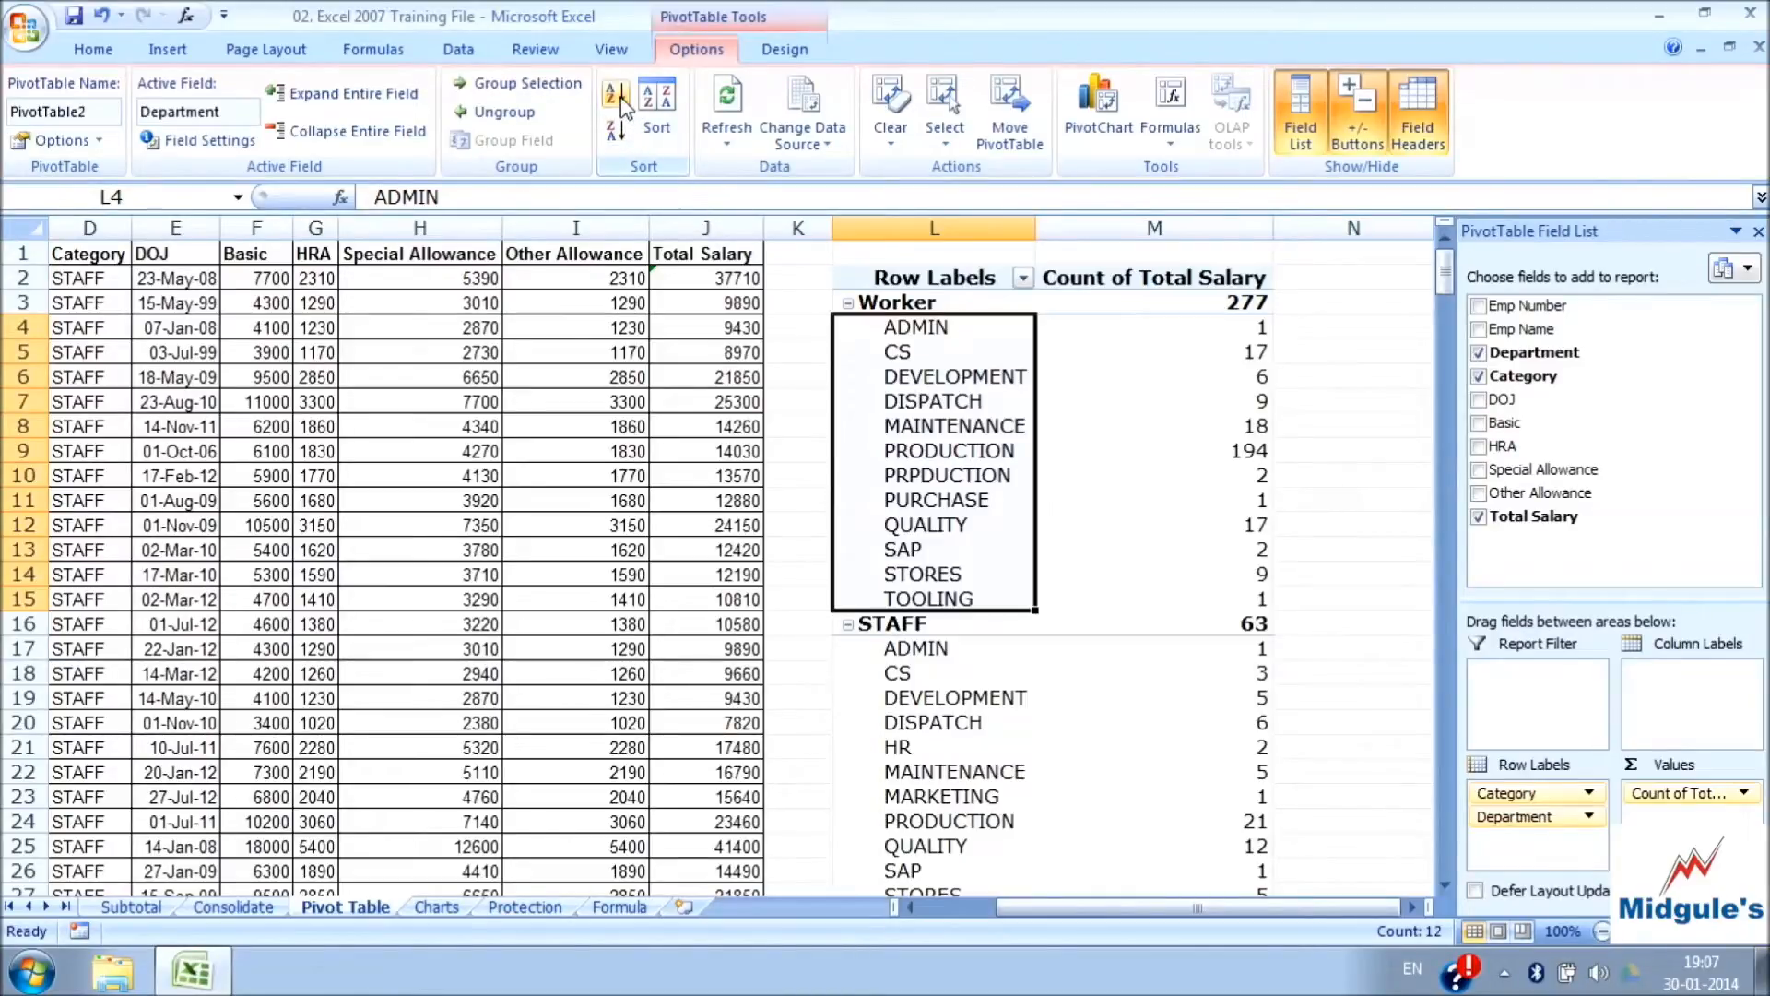
click(616, 135)
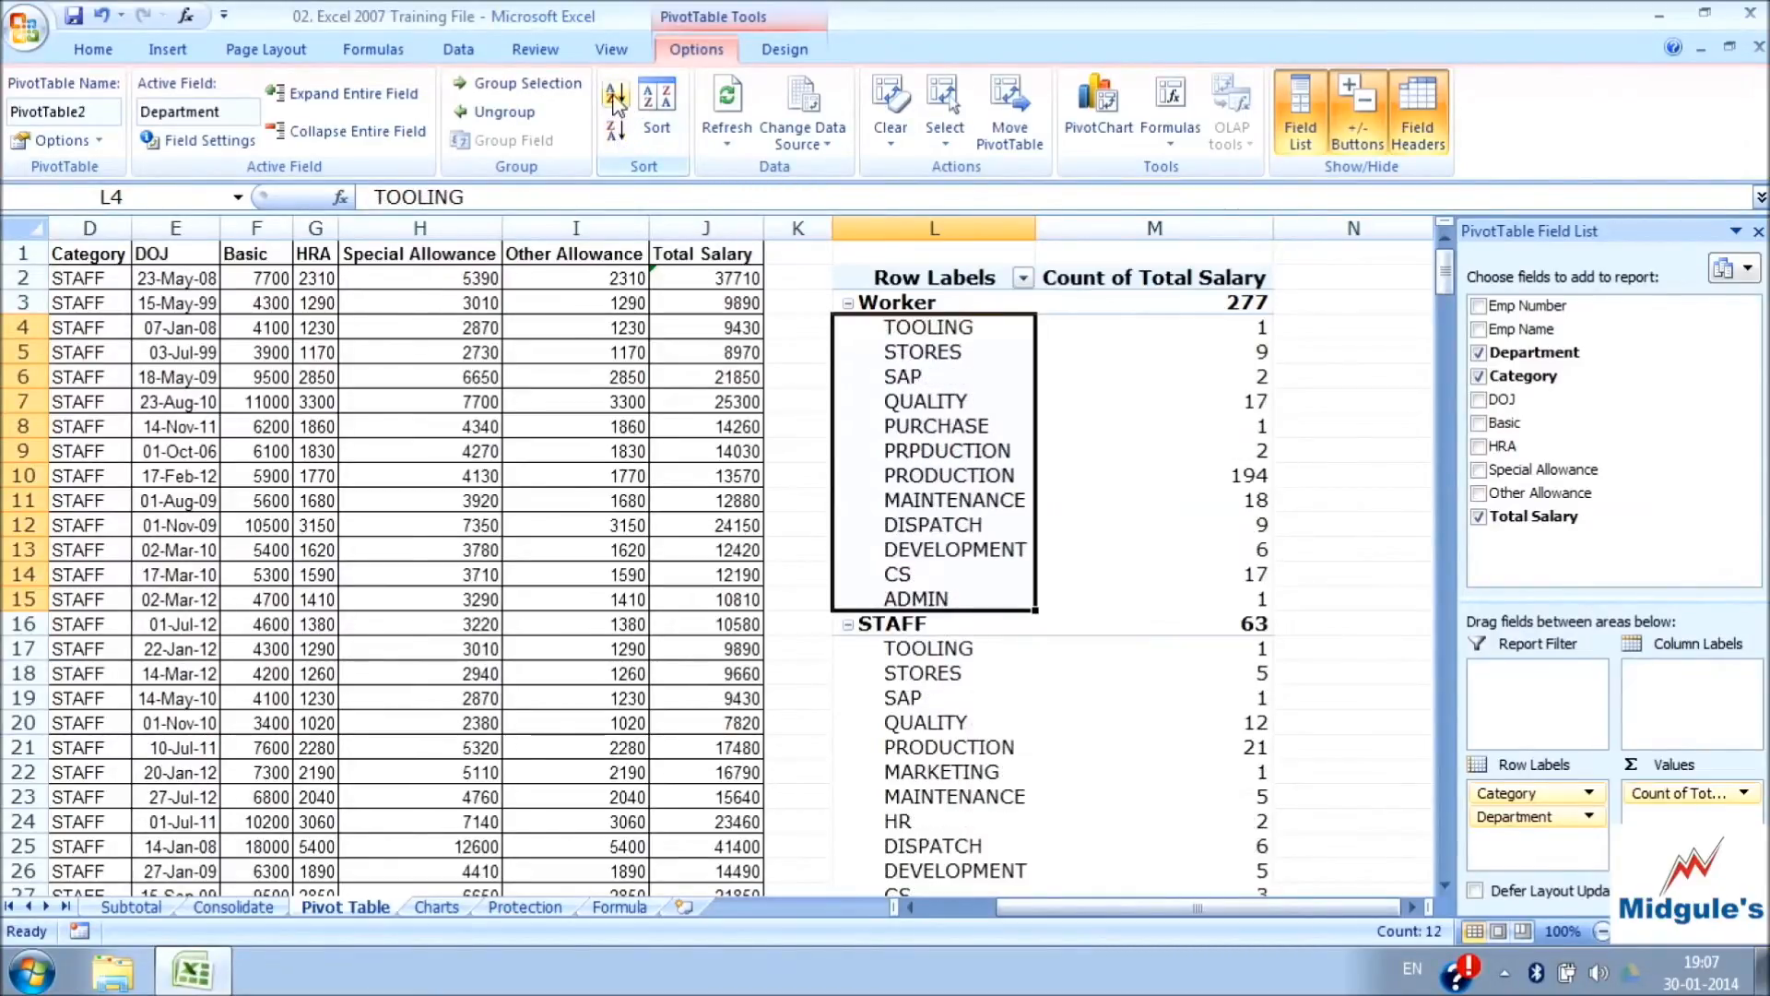
click(615, 92)
click(618, 134)
click(615, 93)
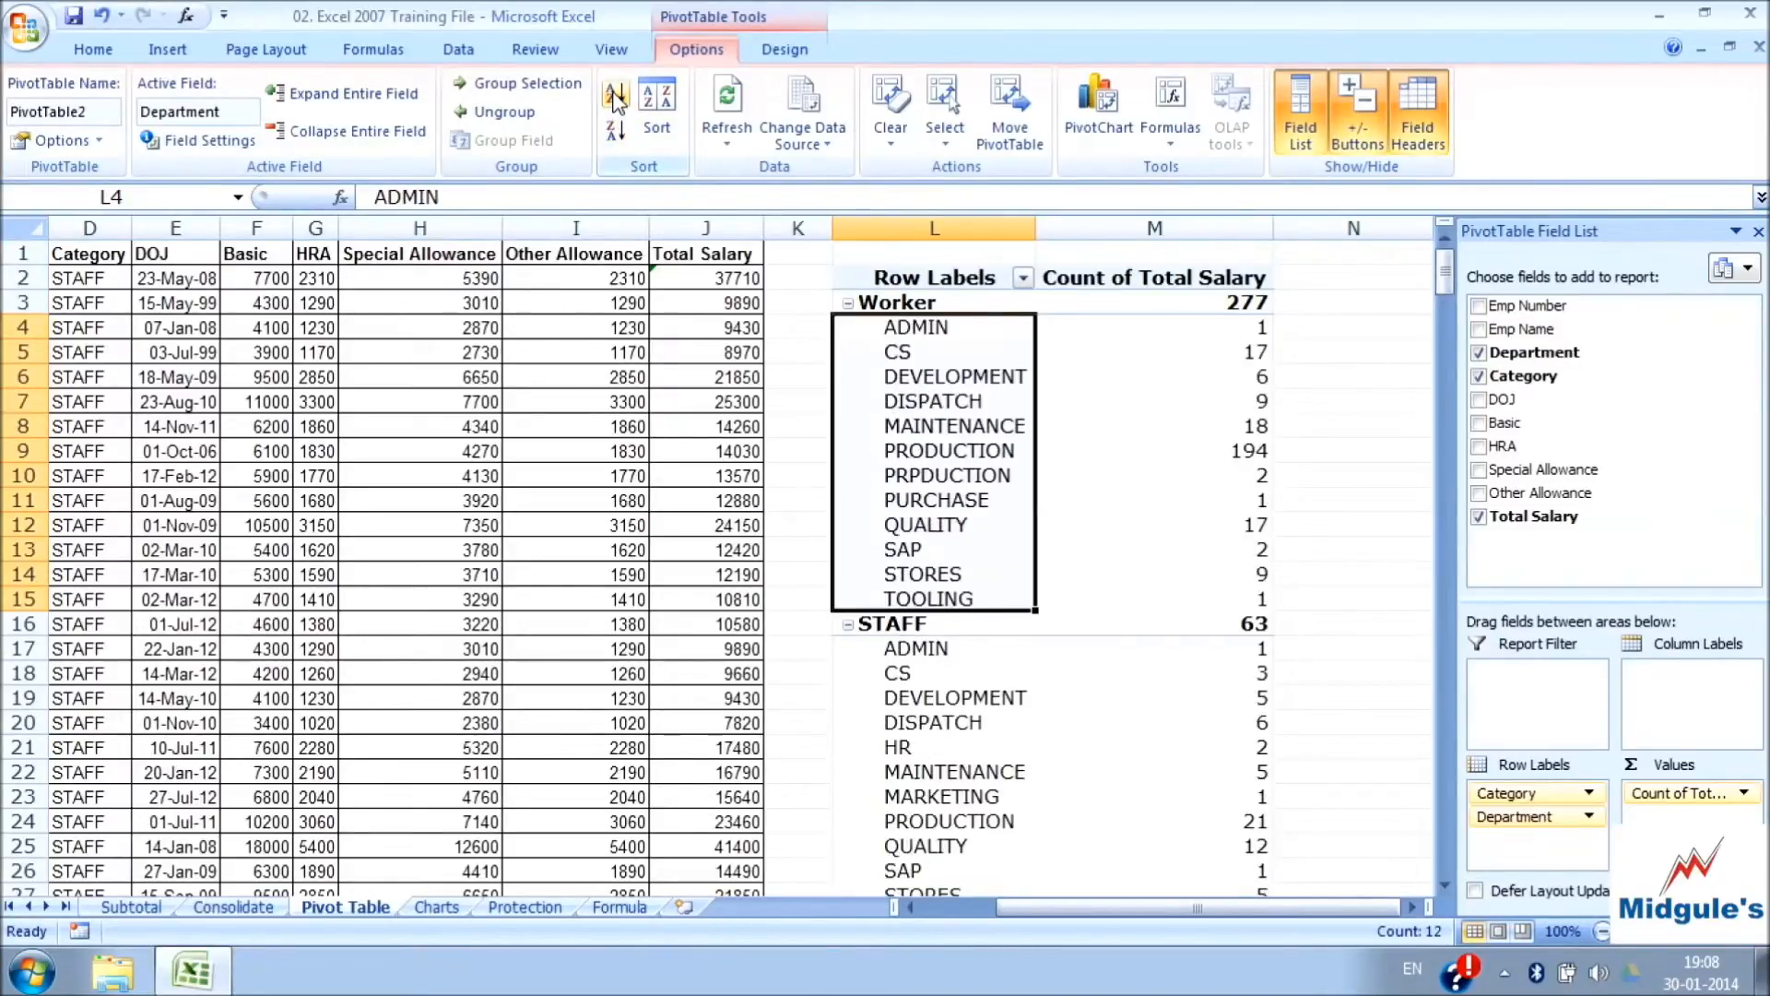
click(624, 131)
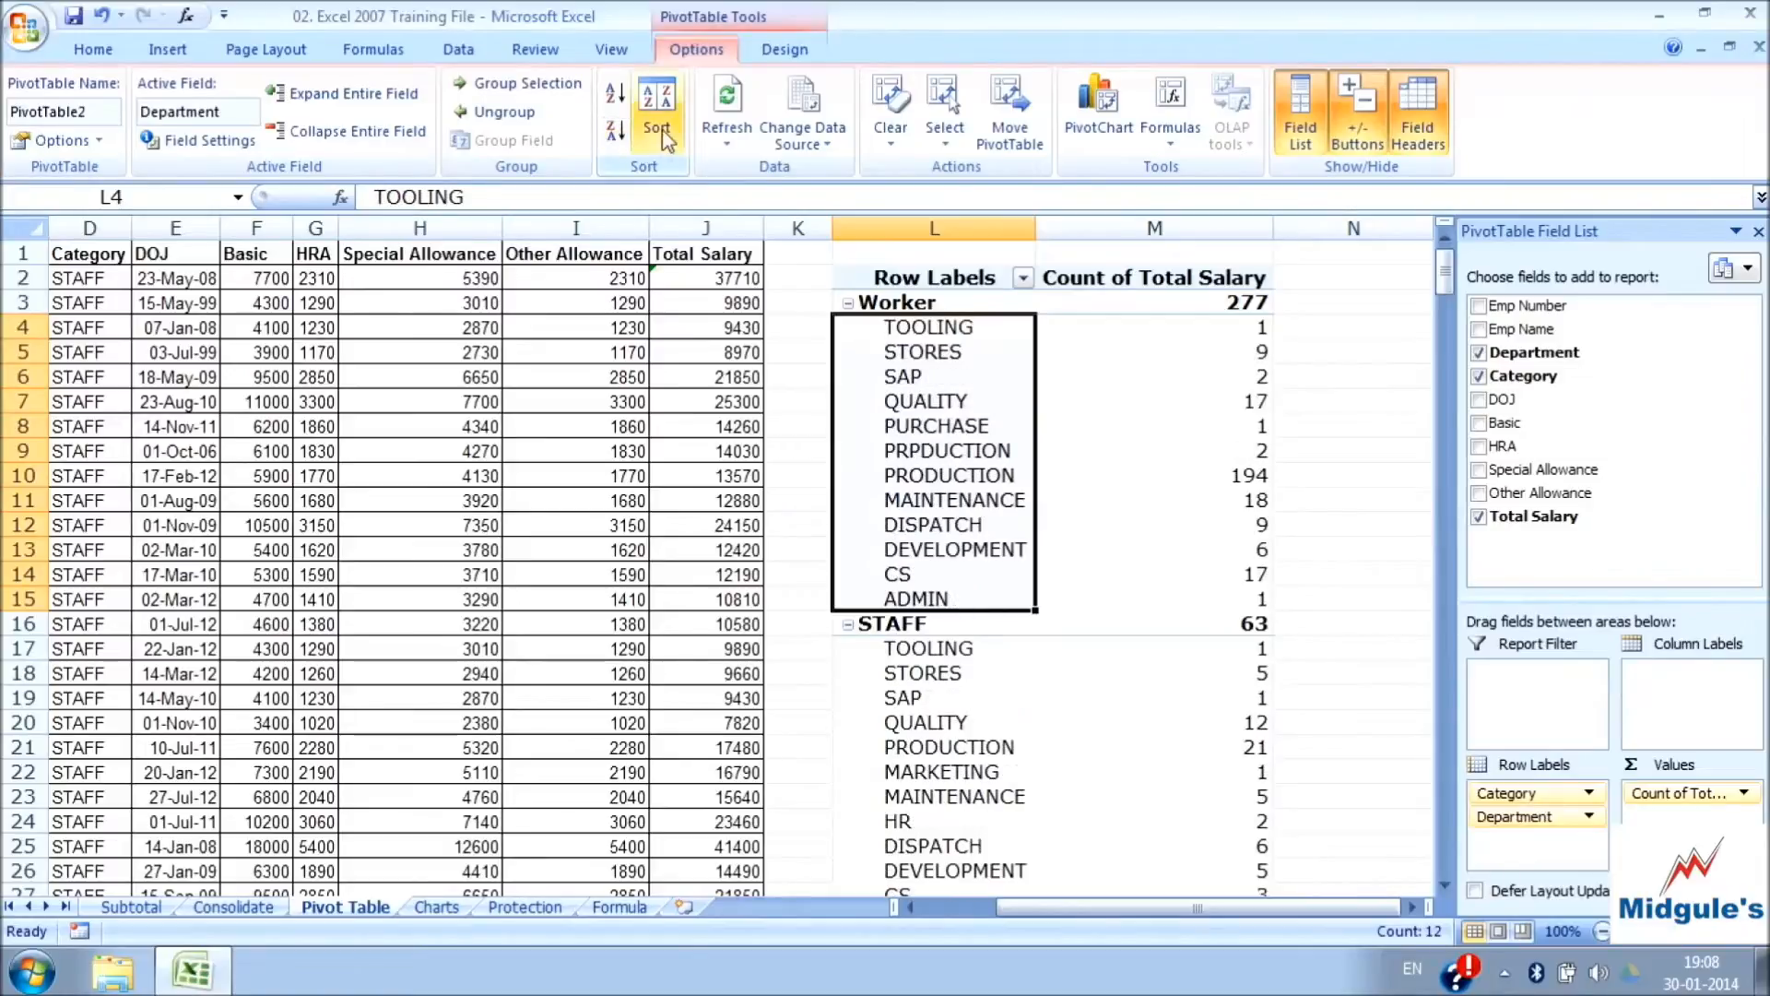
Review the Department field's sort options and the fields available for descending order, and close them without changes
click(662, 129)
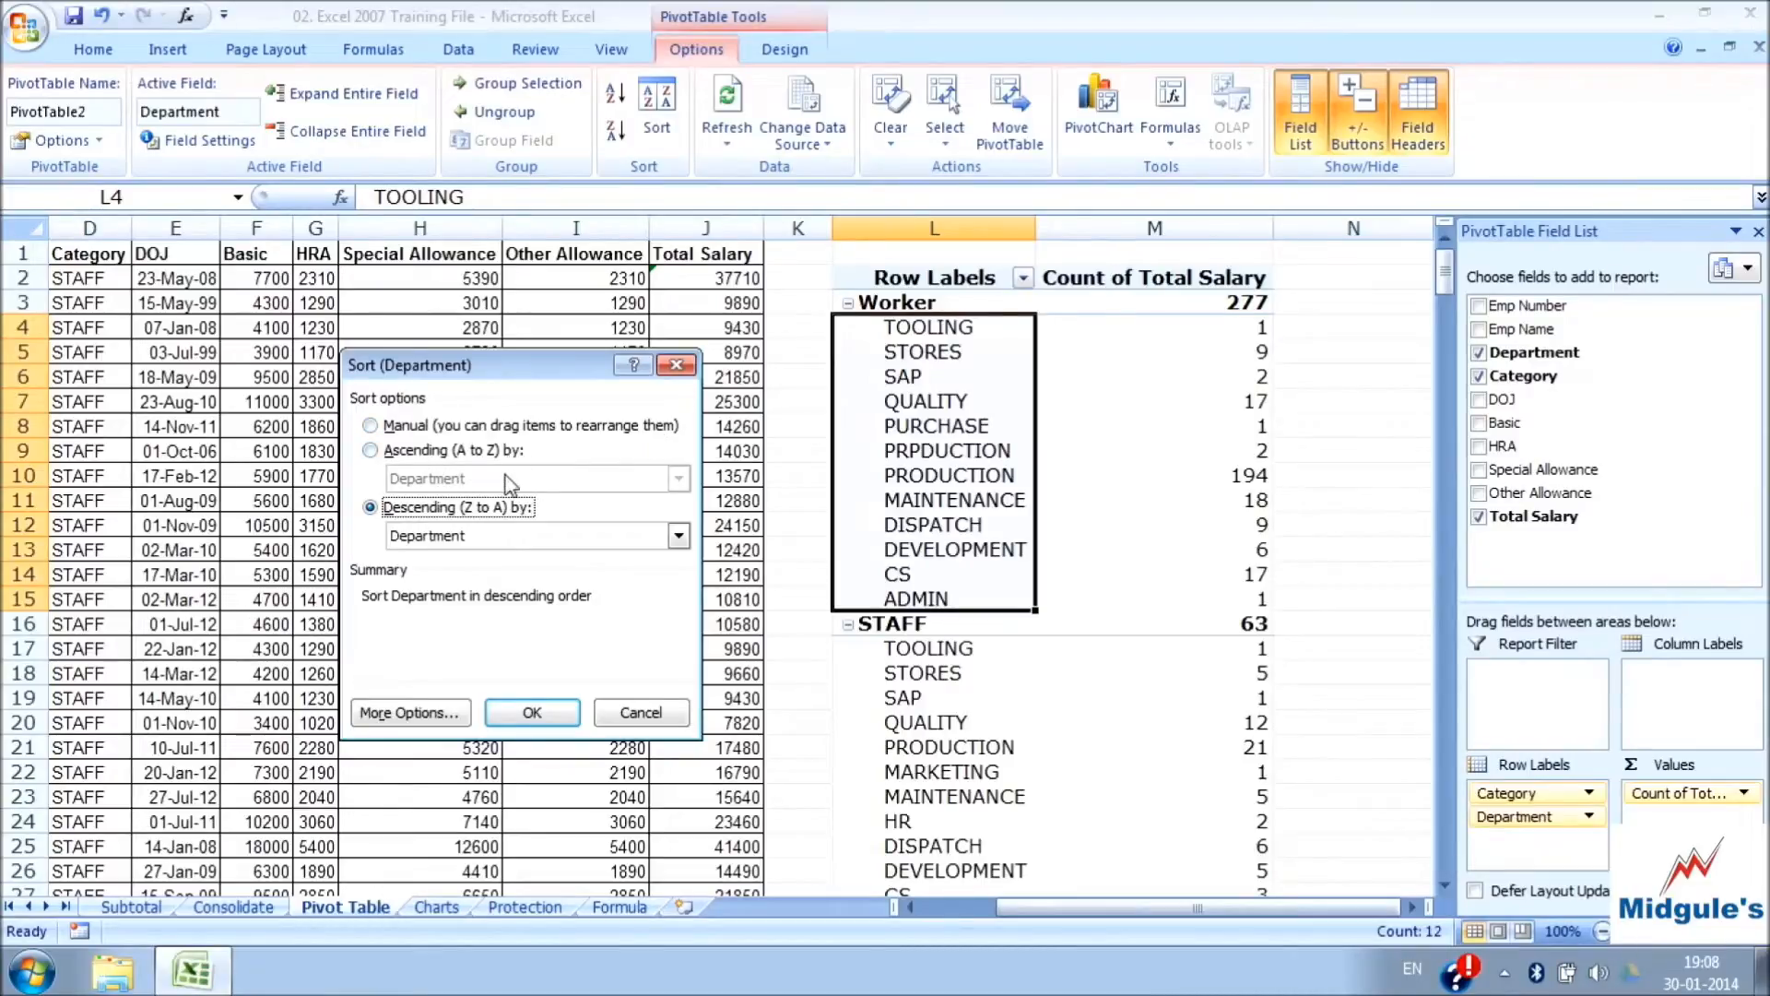
click(570, 536)
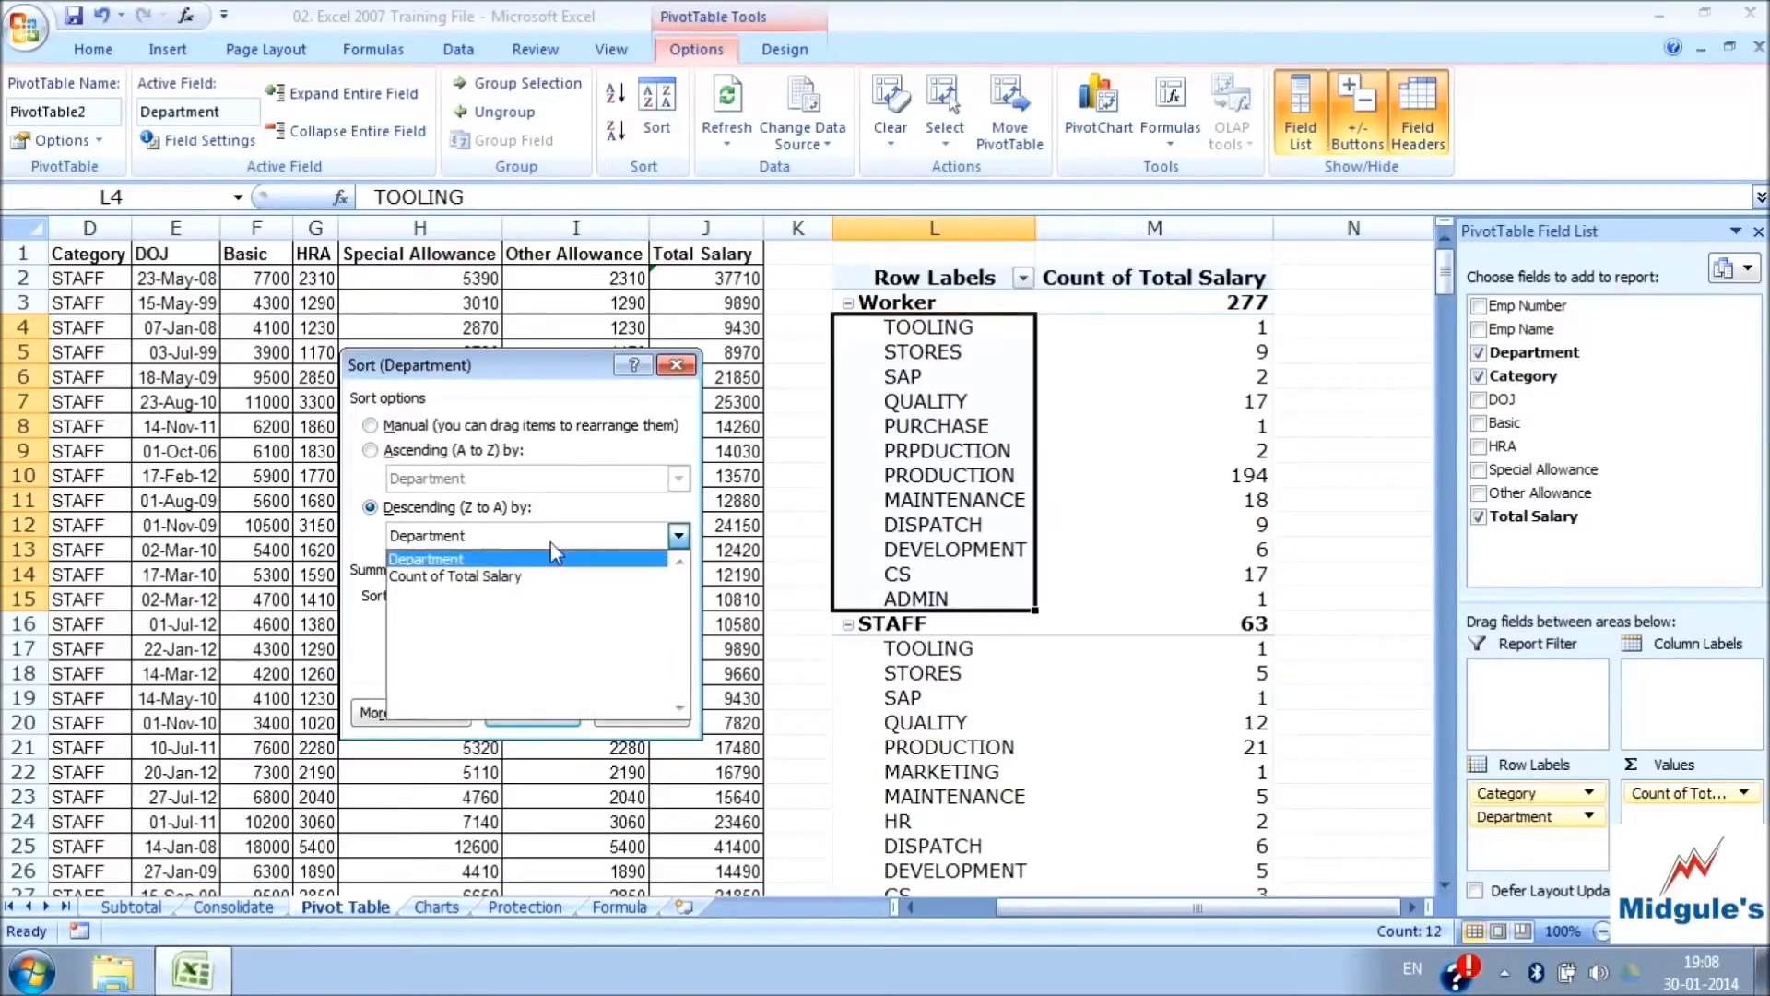
click(502, 560)
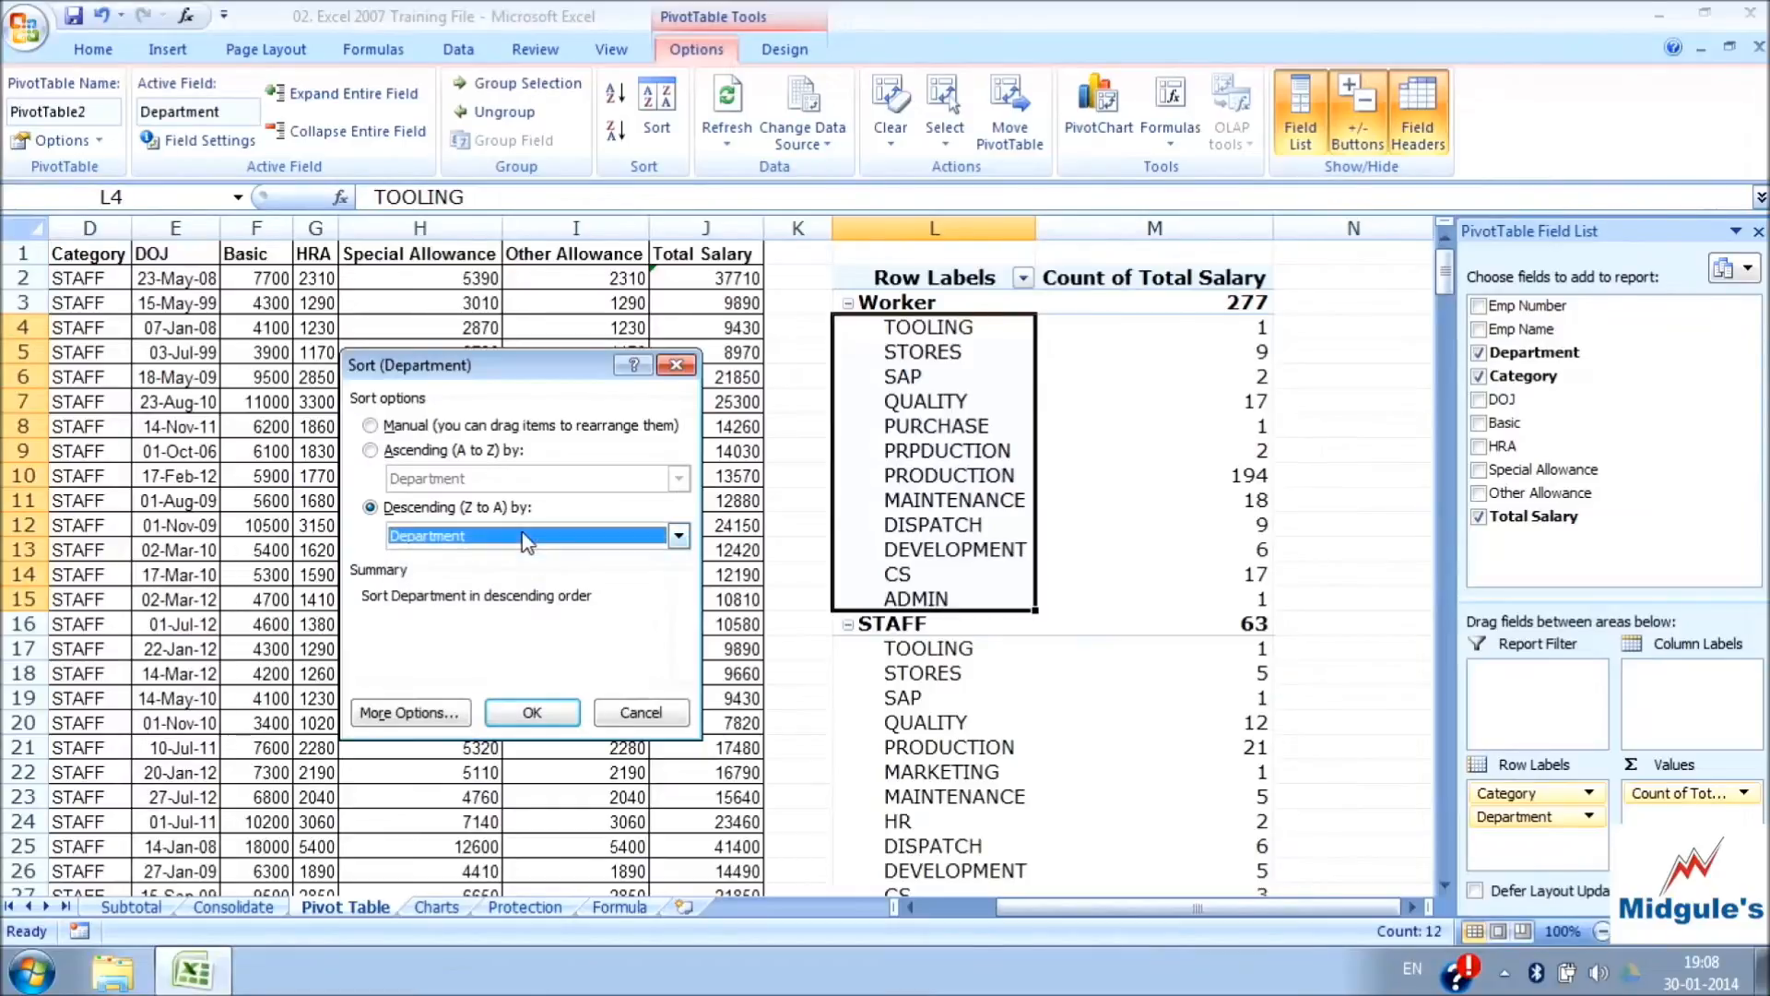
click(686, 369)
Check the special allowance in H5 and the total salary formula in J3 of the source data
click(936, 398)
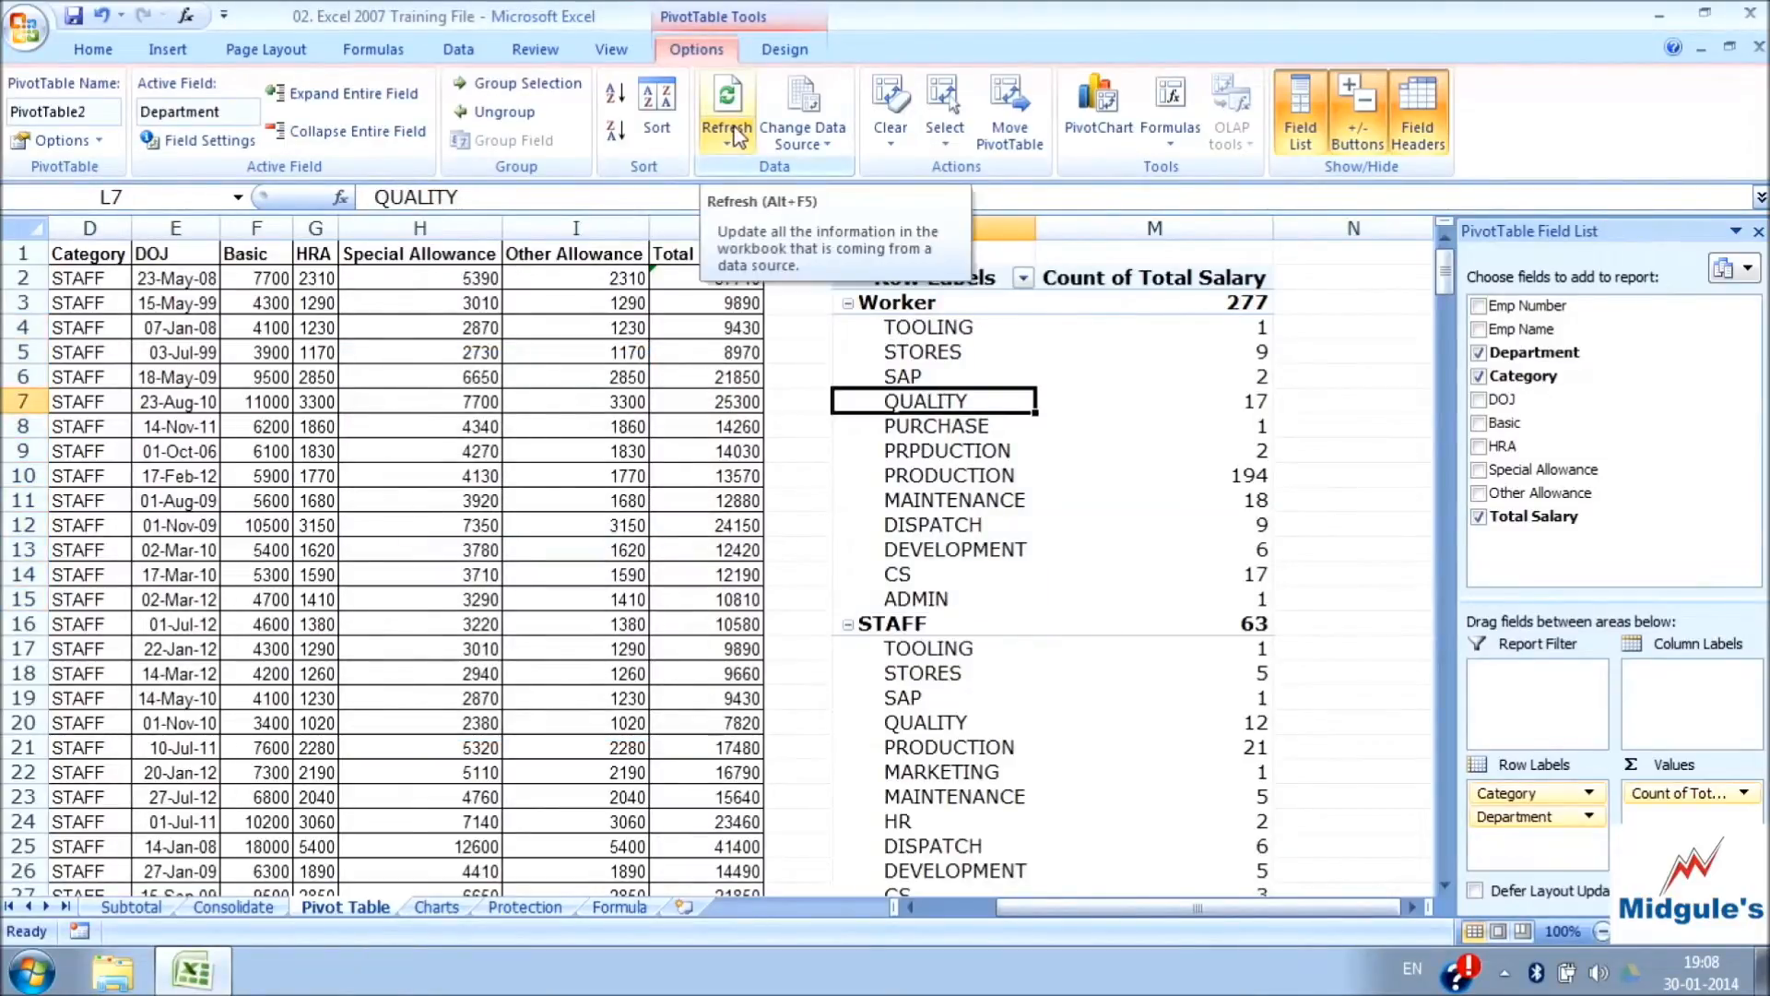
click(479, 354)
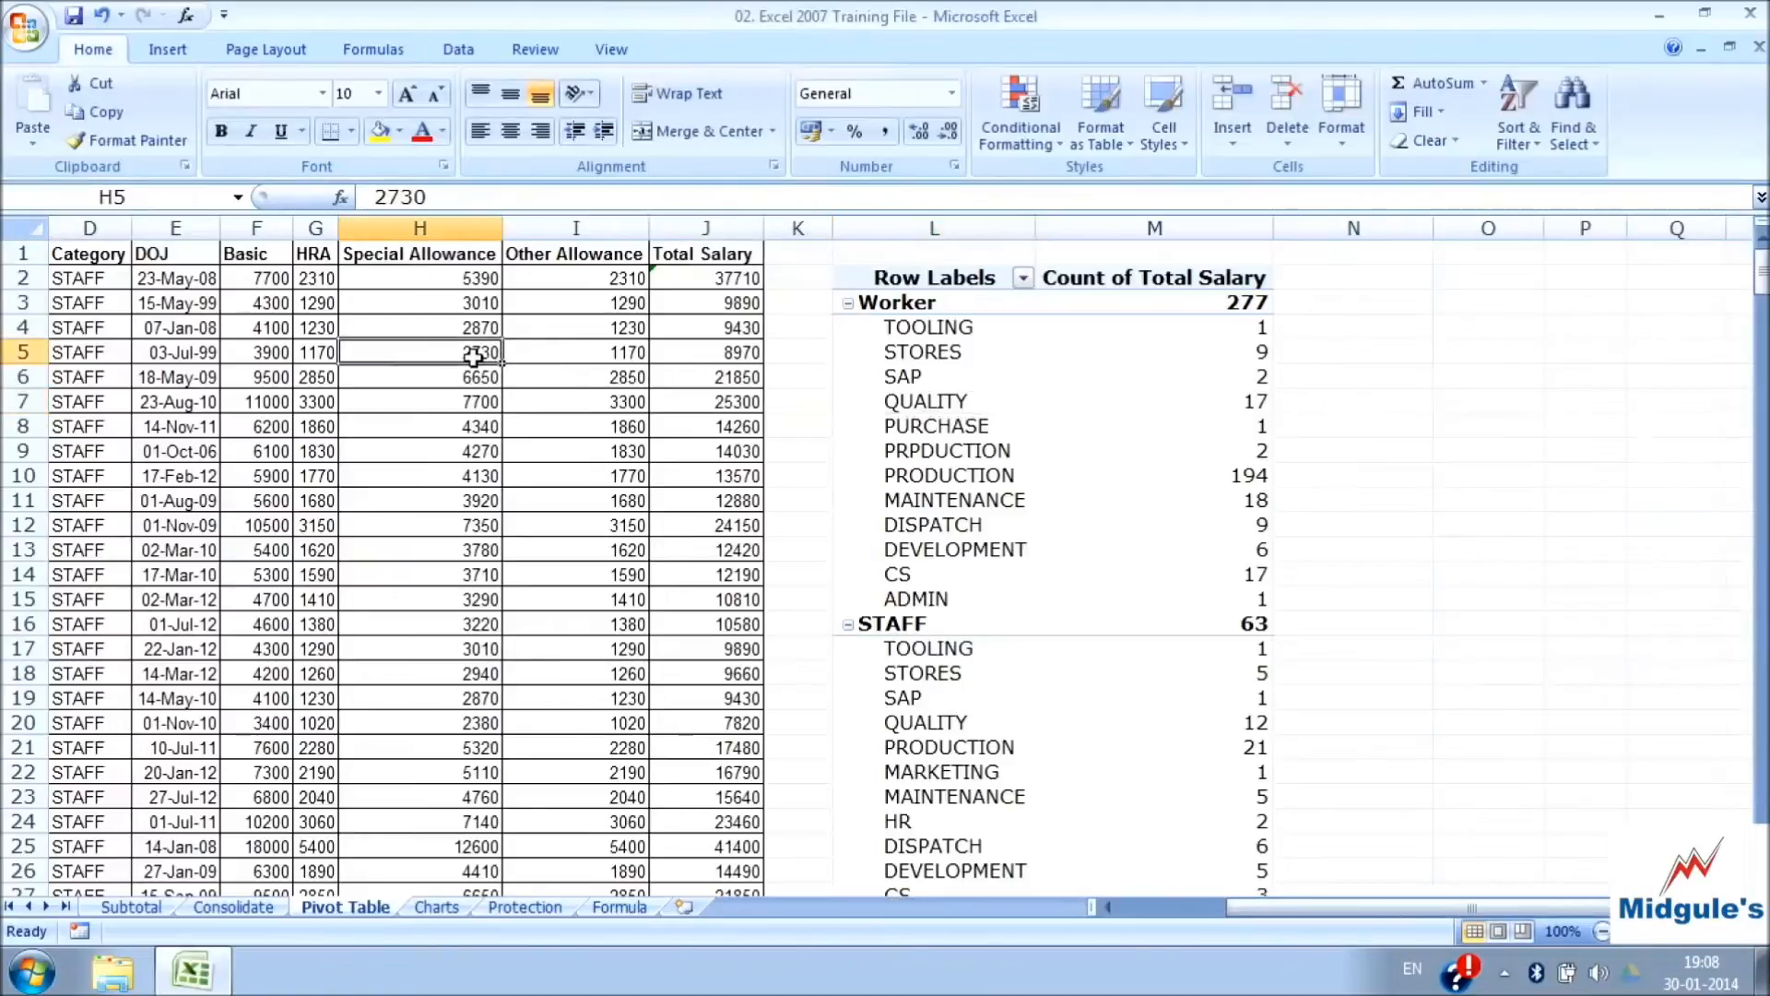
click(717, 302)
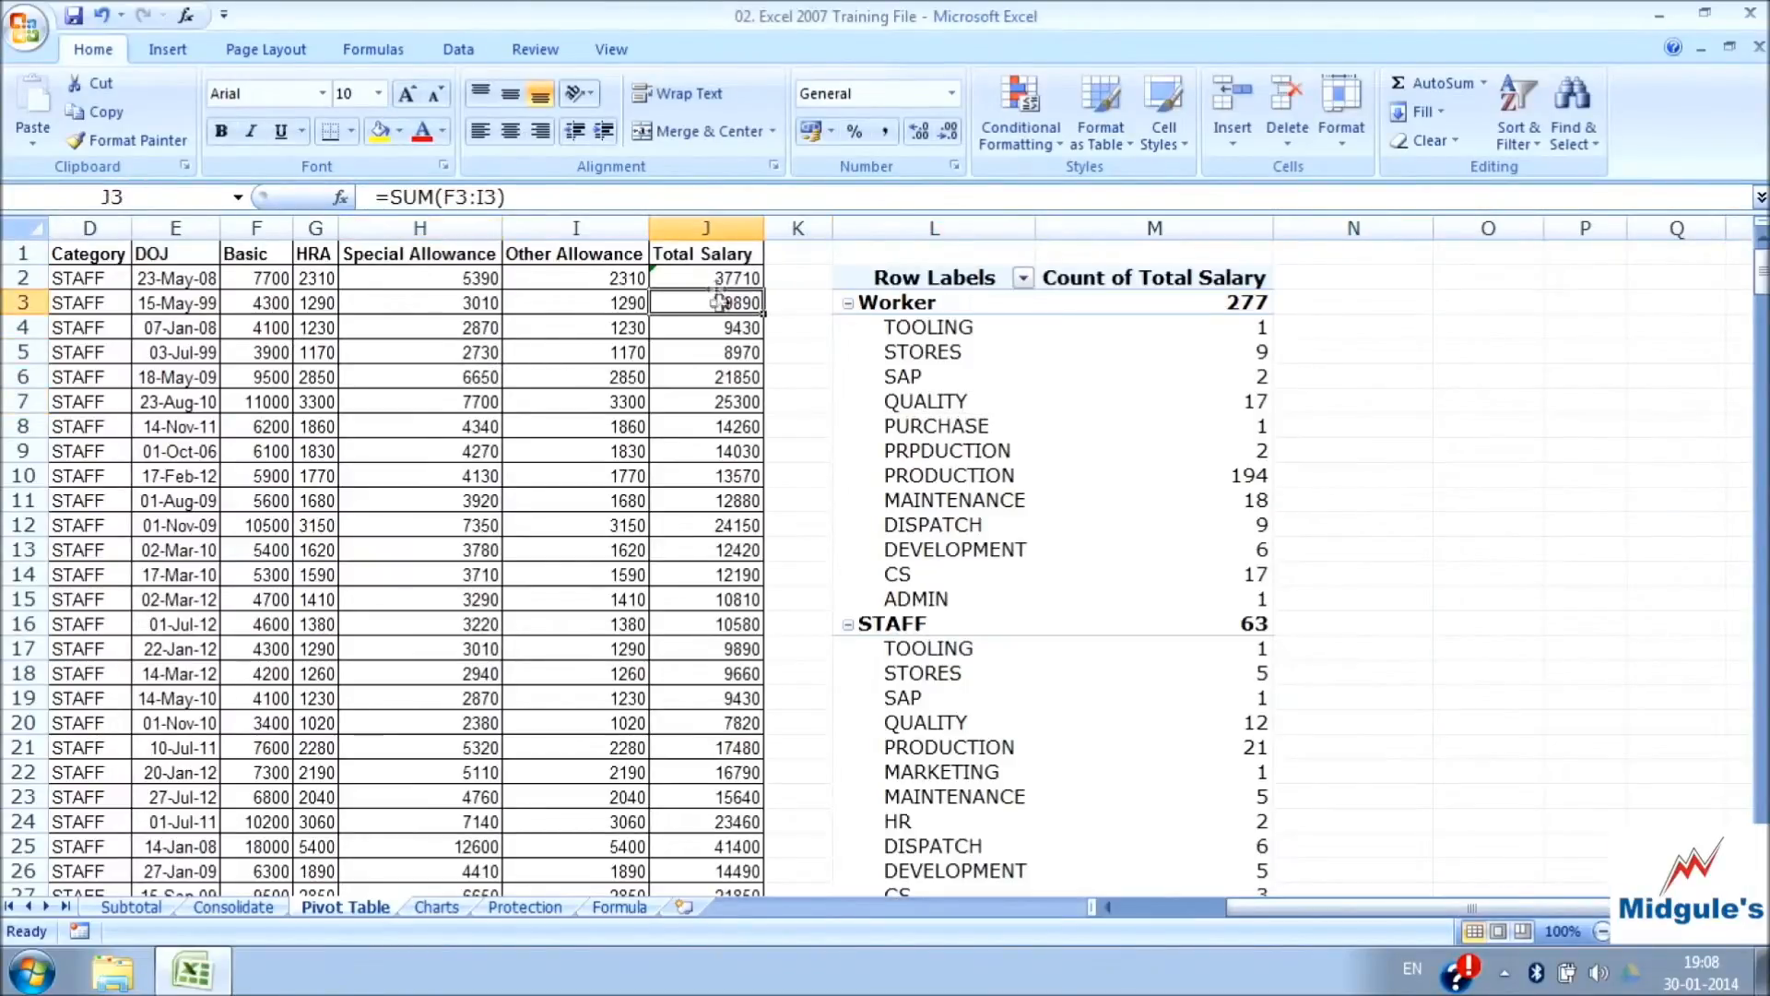
Change the PivotTable's Total Salary value field to be summarised by Sum instead of Count
click(952, 353)
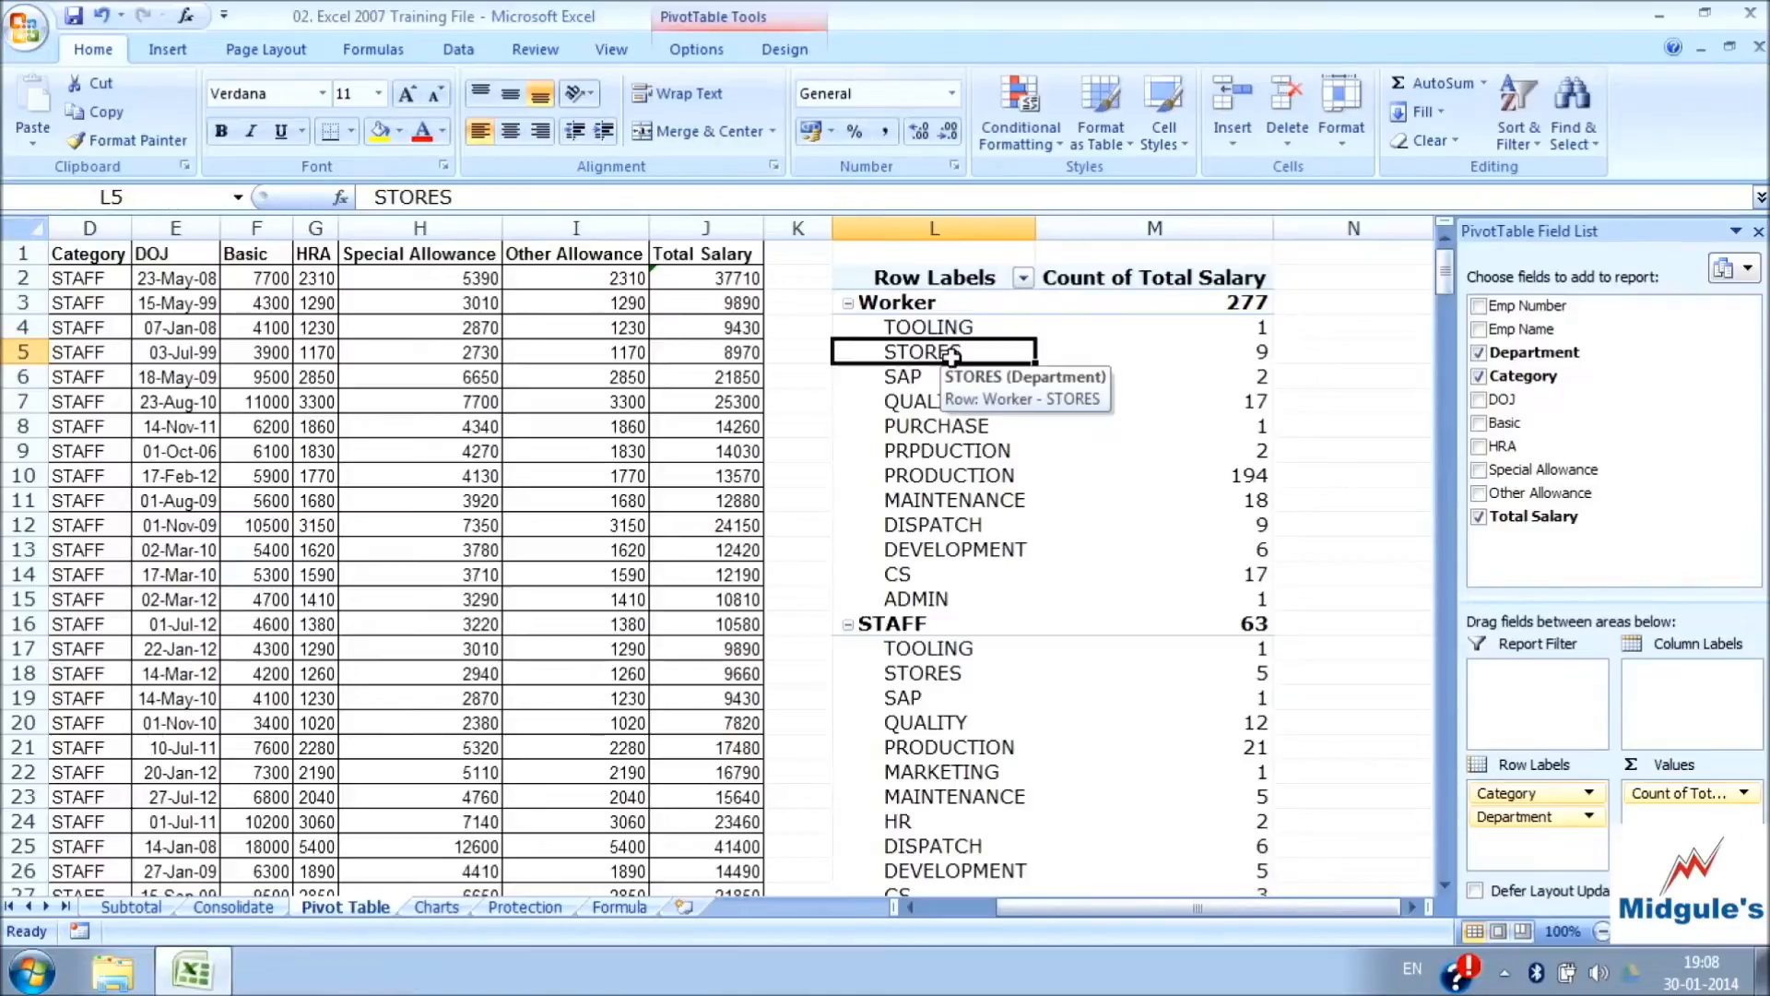
click(698, 52)
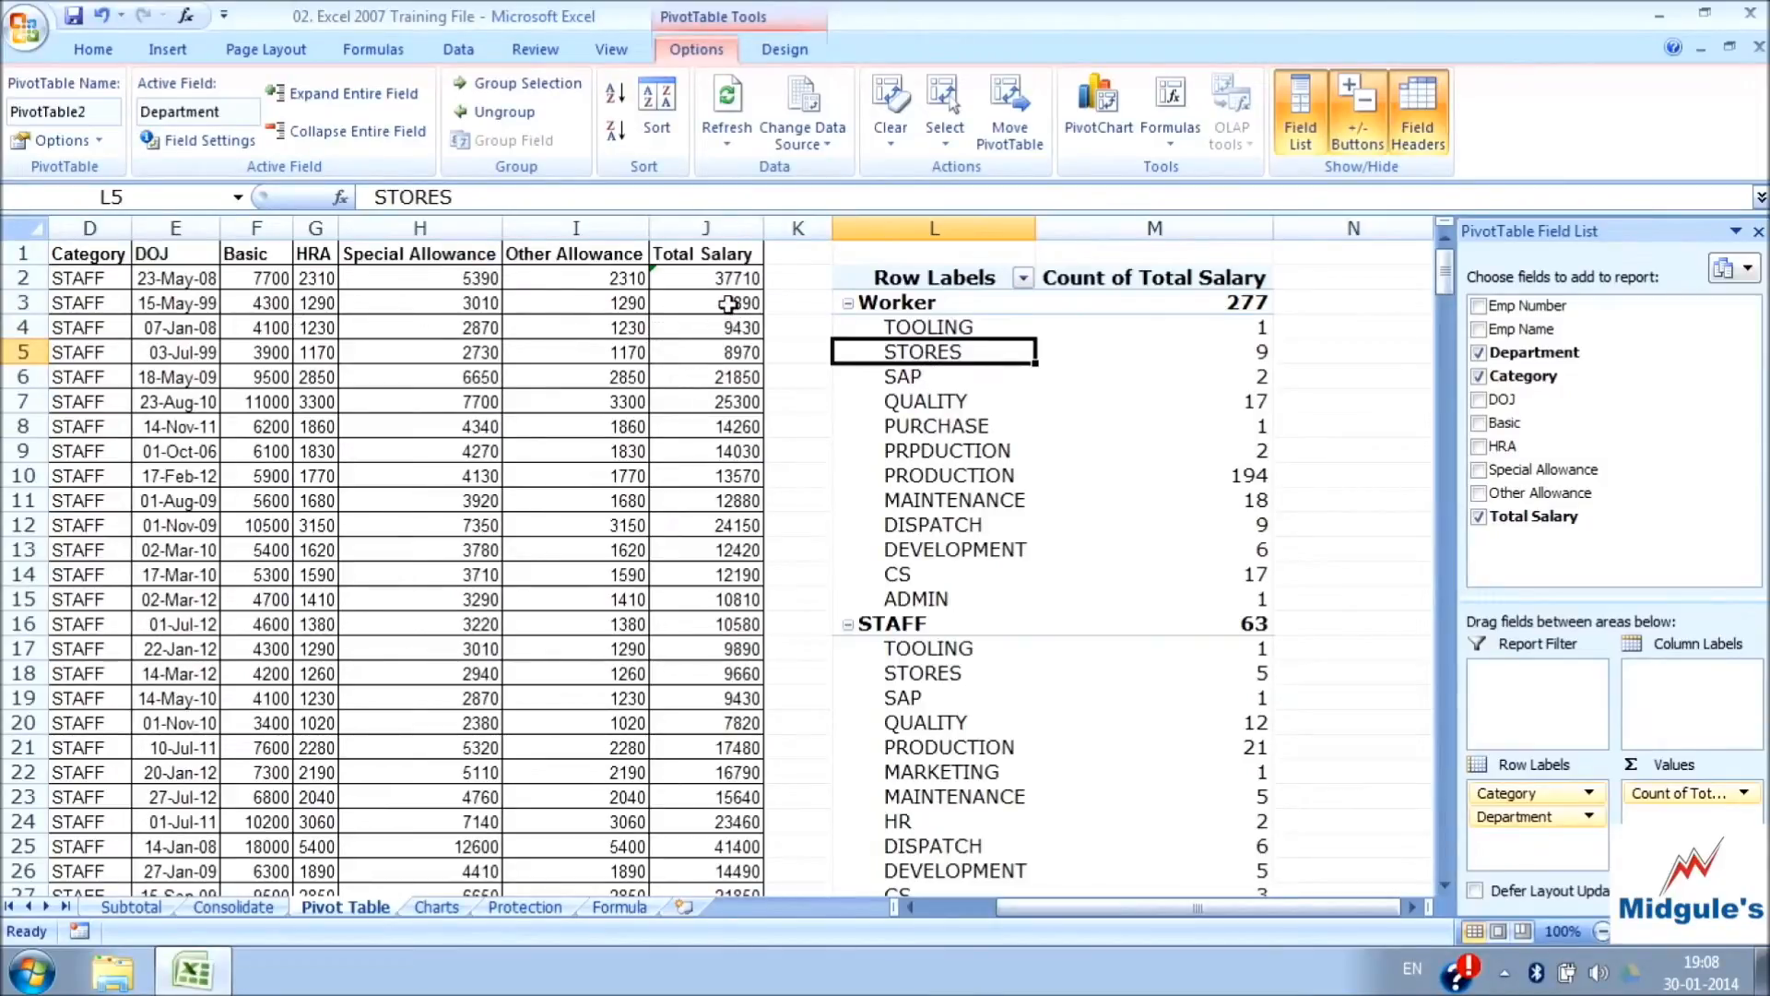
click(1184, 281)
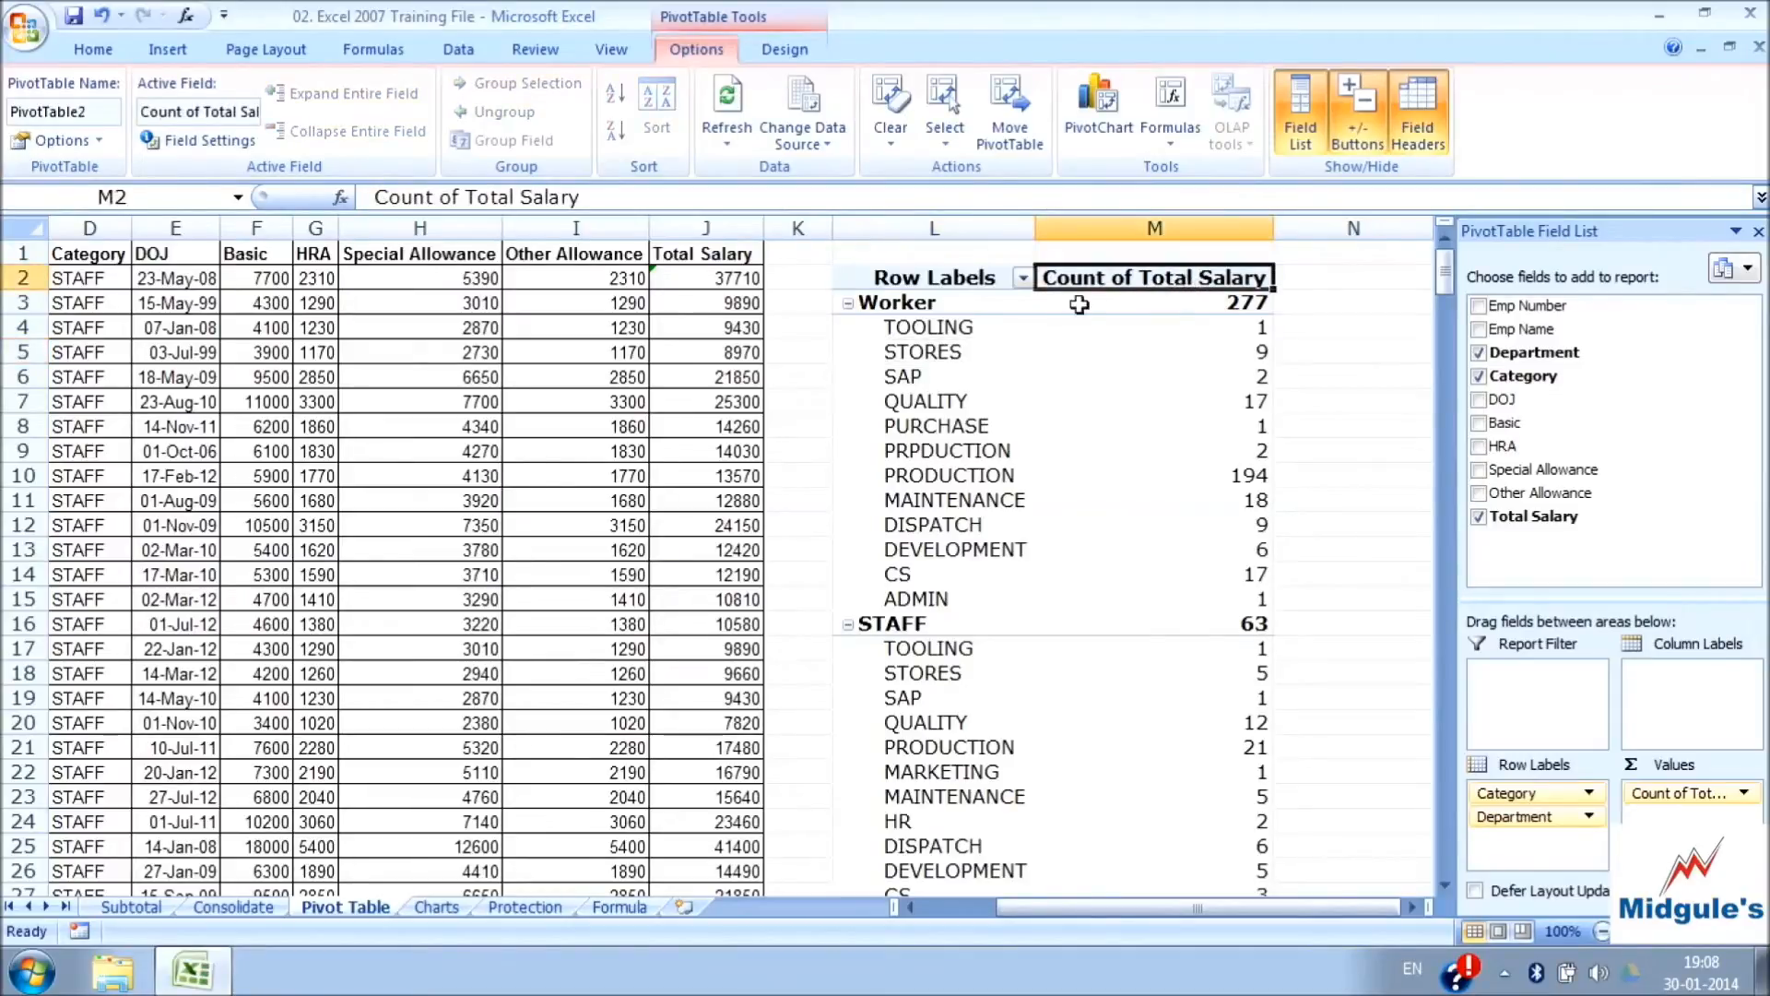
click(259, 150)
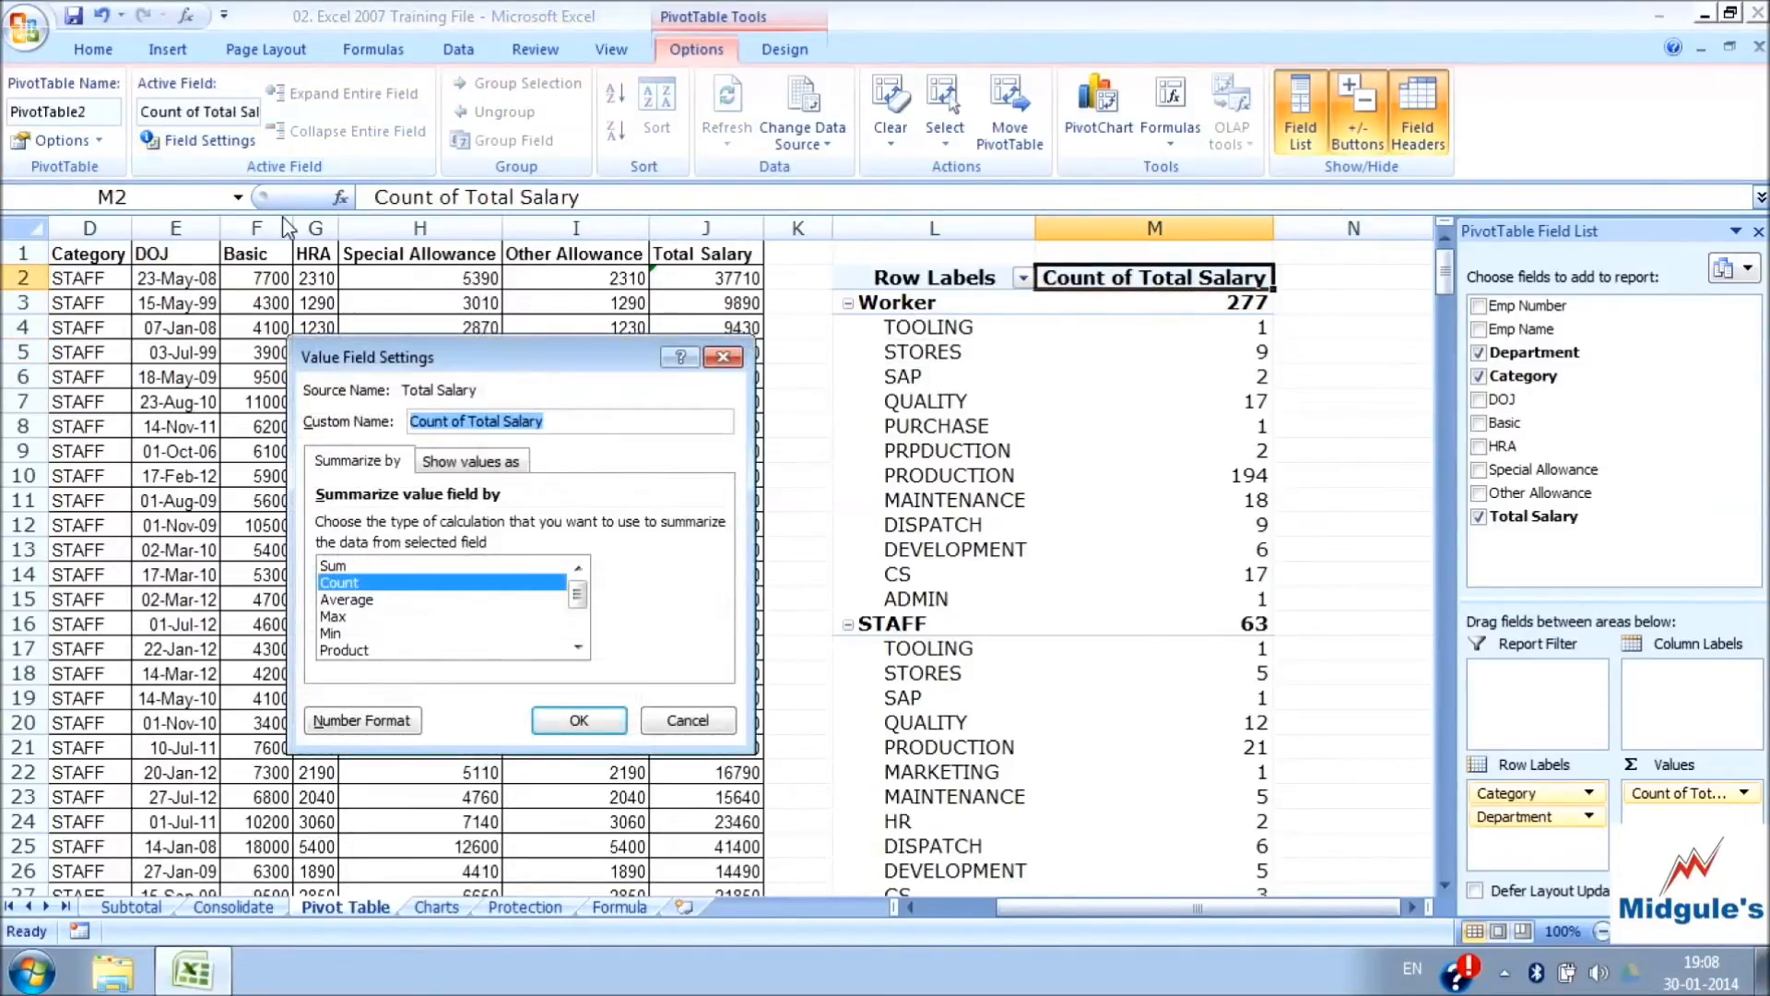
click(340, 566)
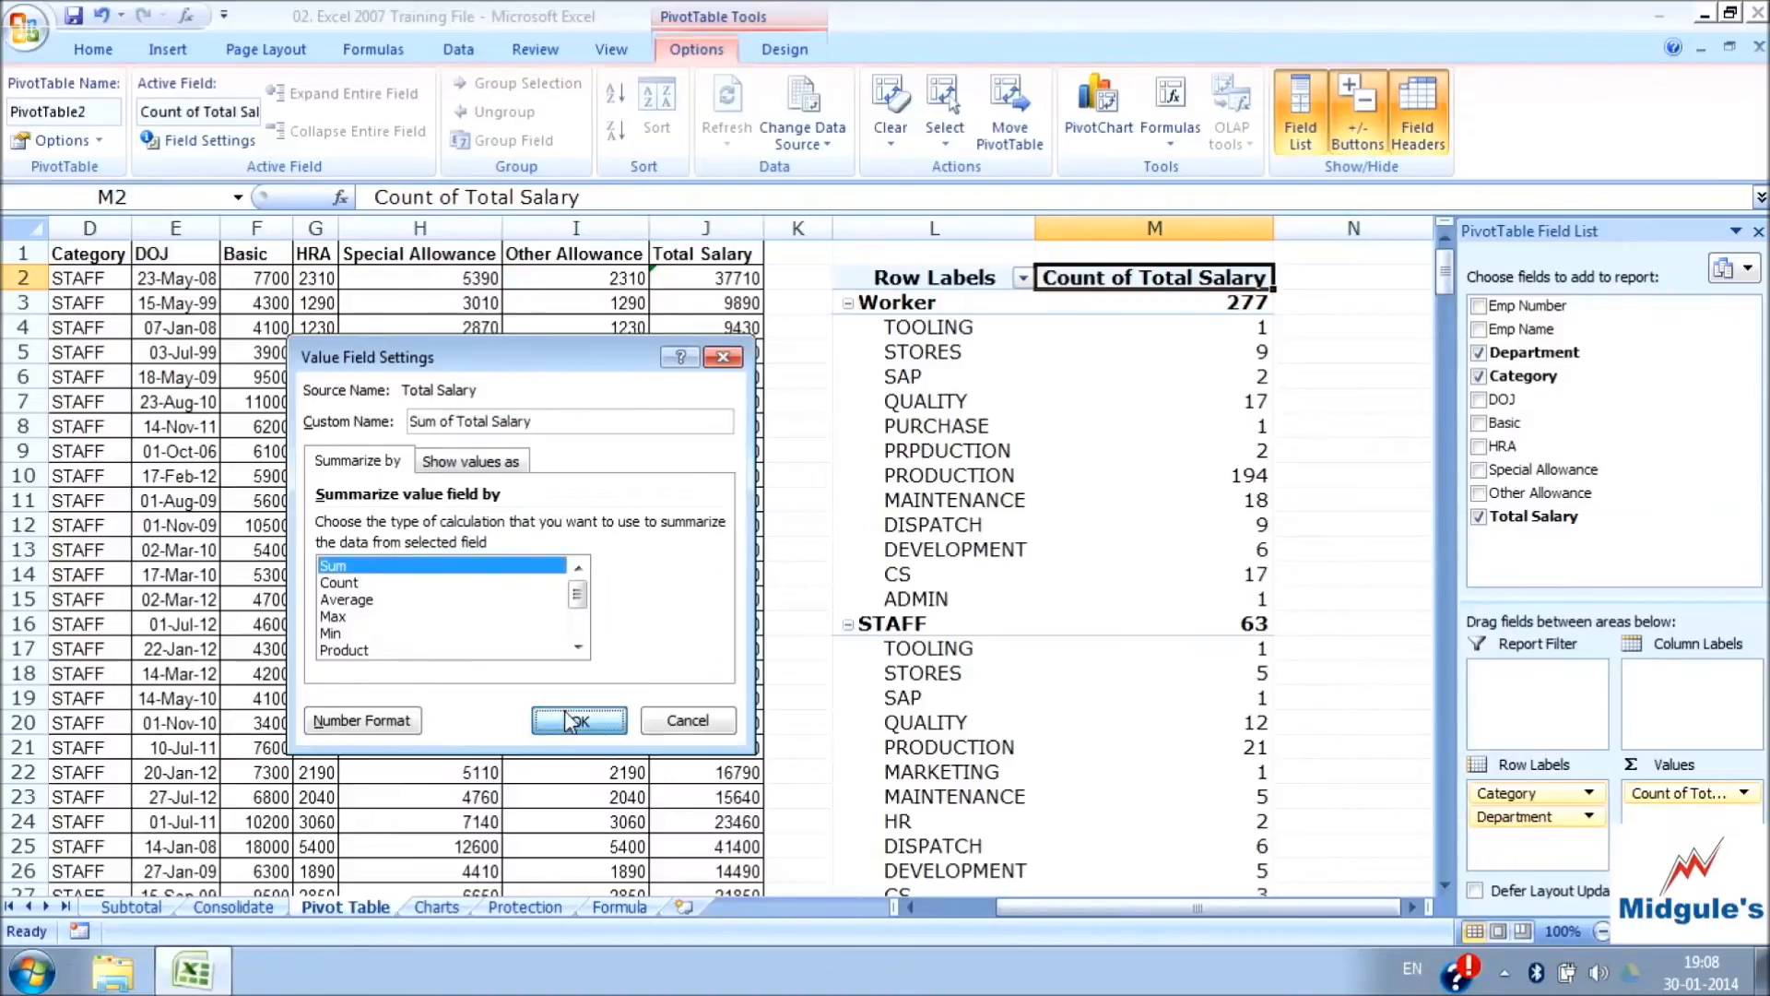
click(577, 719)
Review the summed salaries for the departments, the STAFF category and the grand total
click(1170, 334)
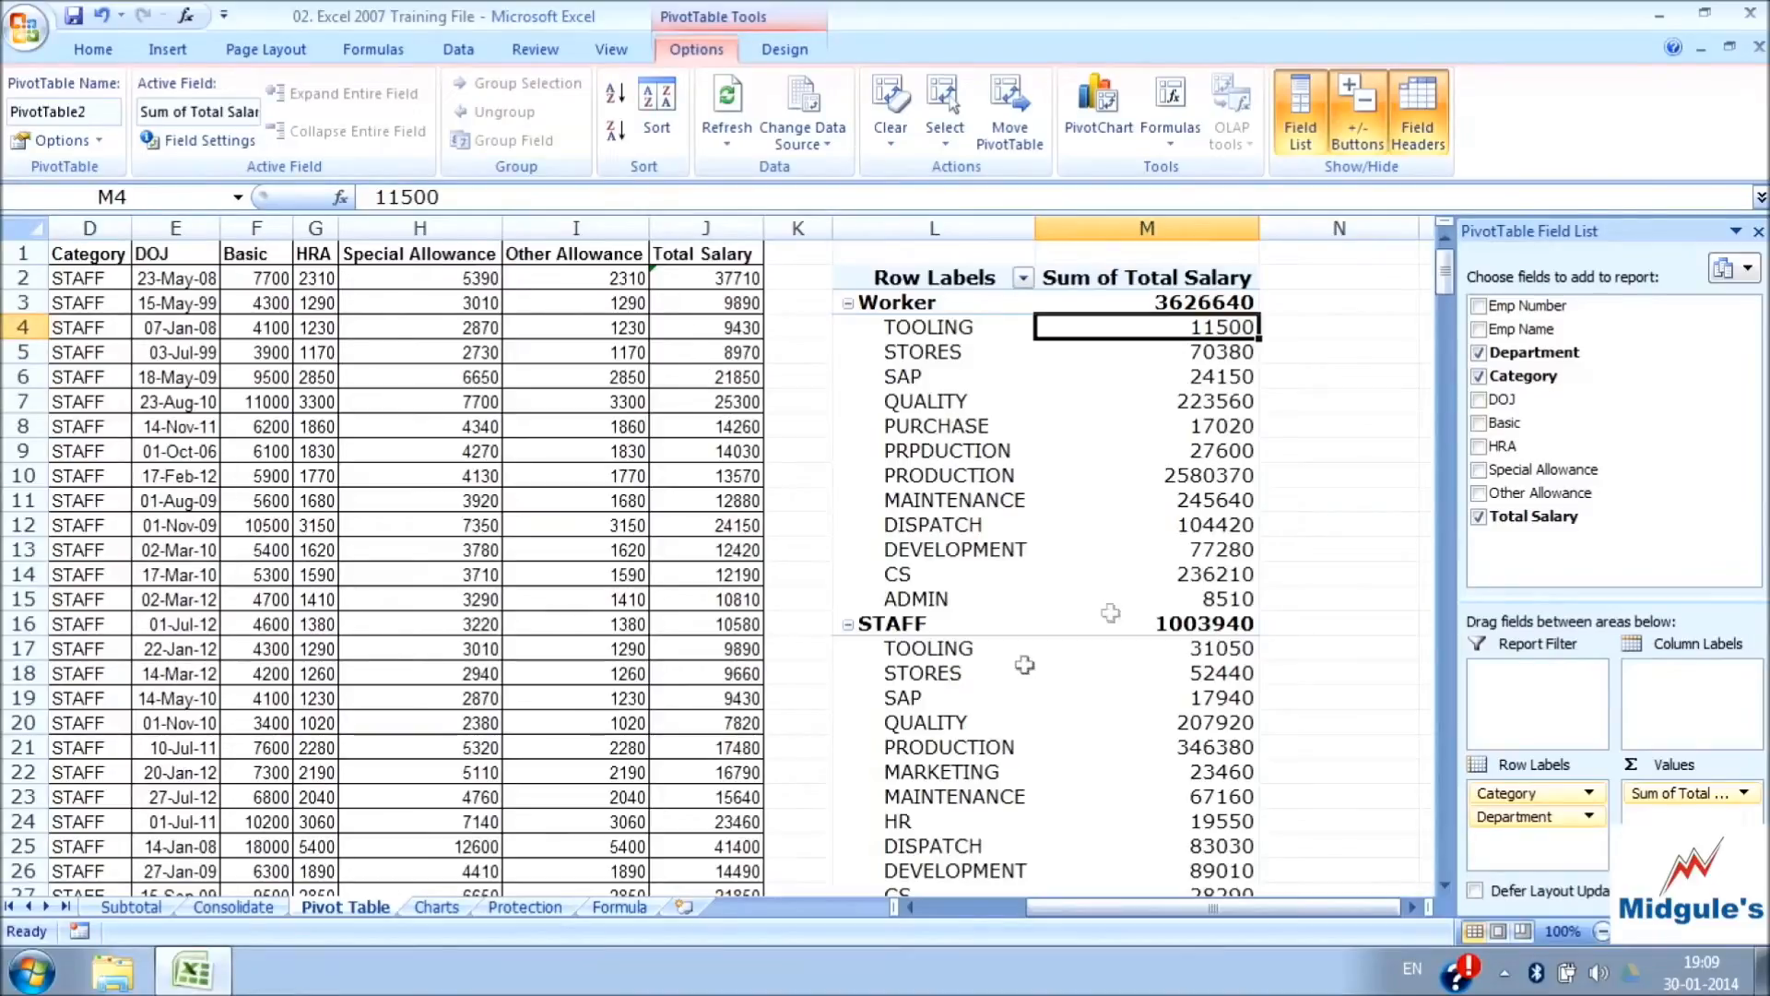
scroll(1225, 675, down, 2)
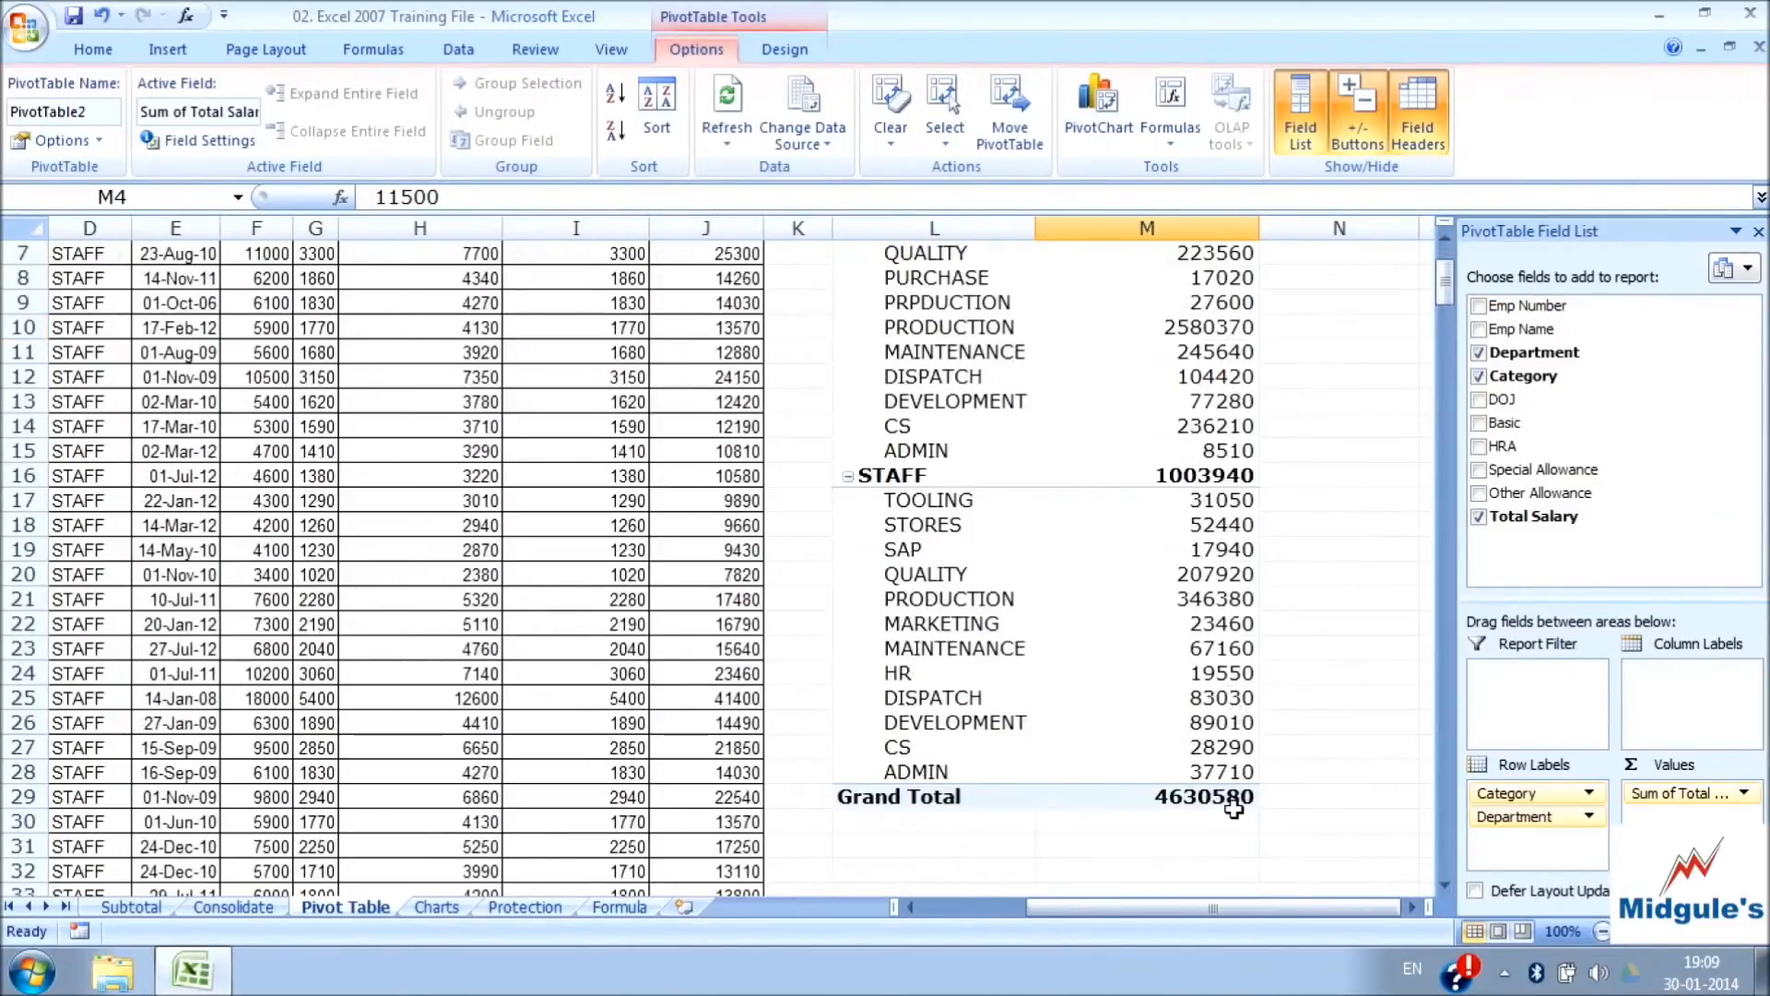
mouse_move(1164, 488)
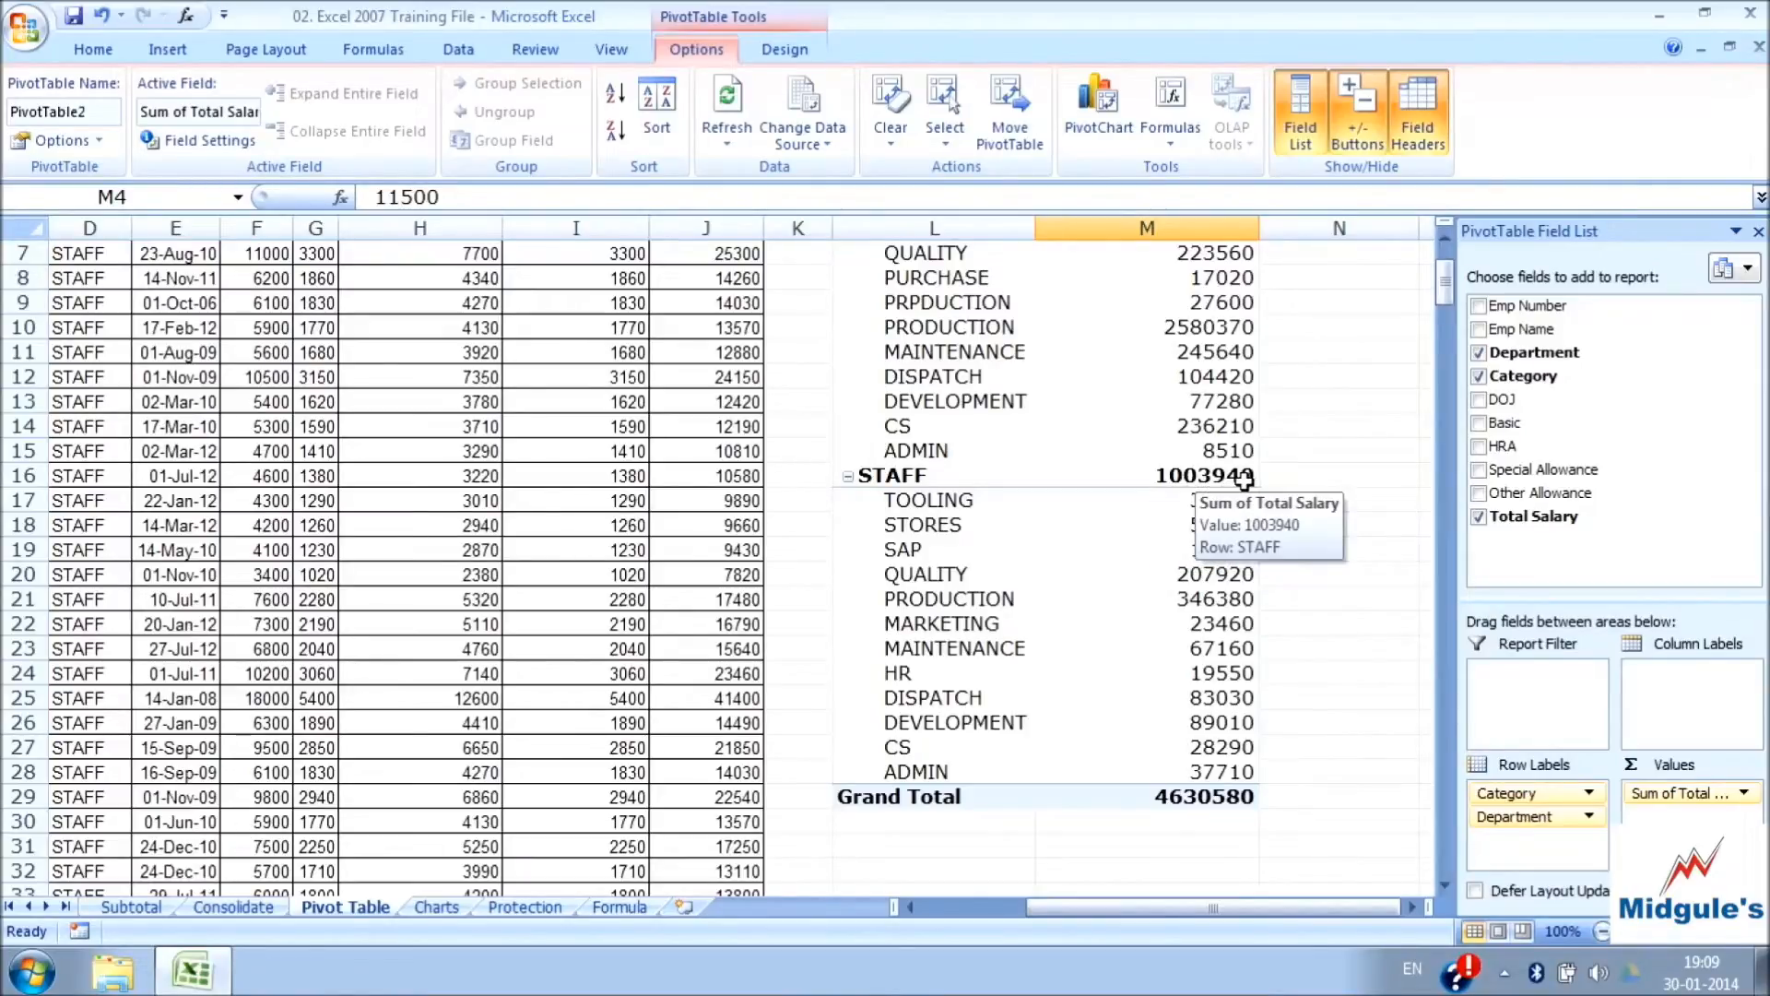
scroll(782, 522, up, 2)
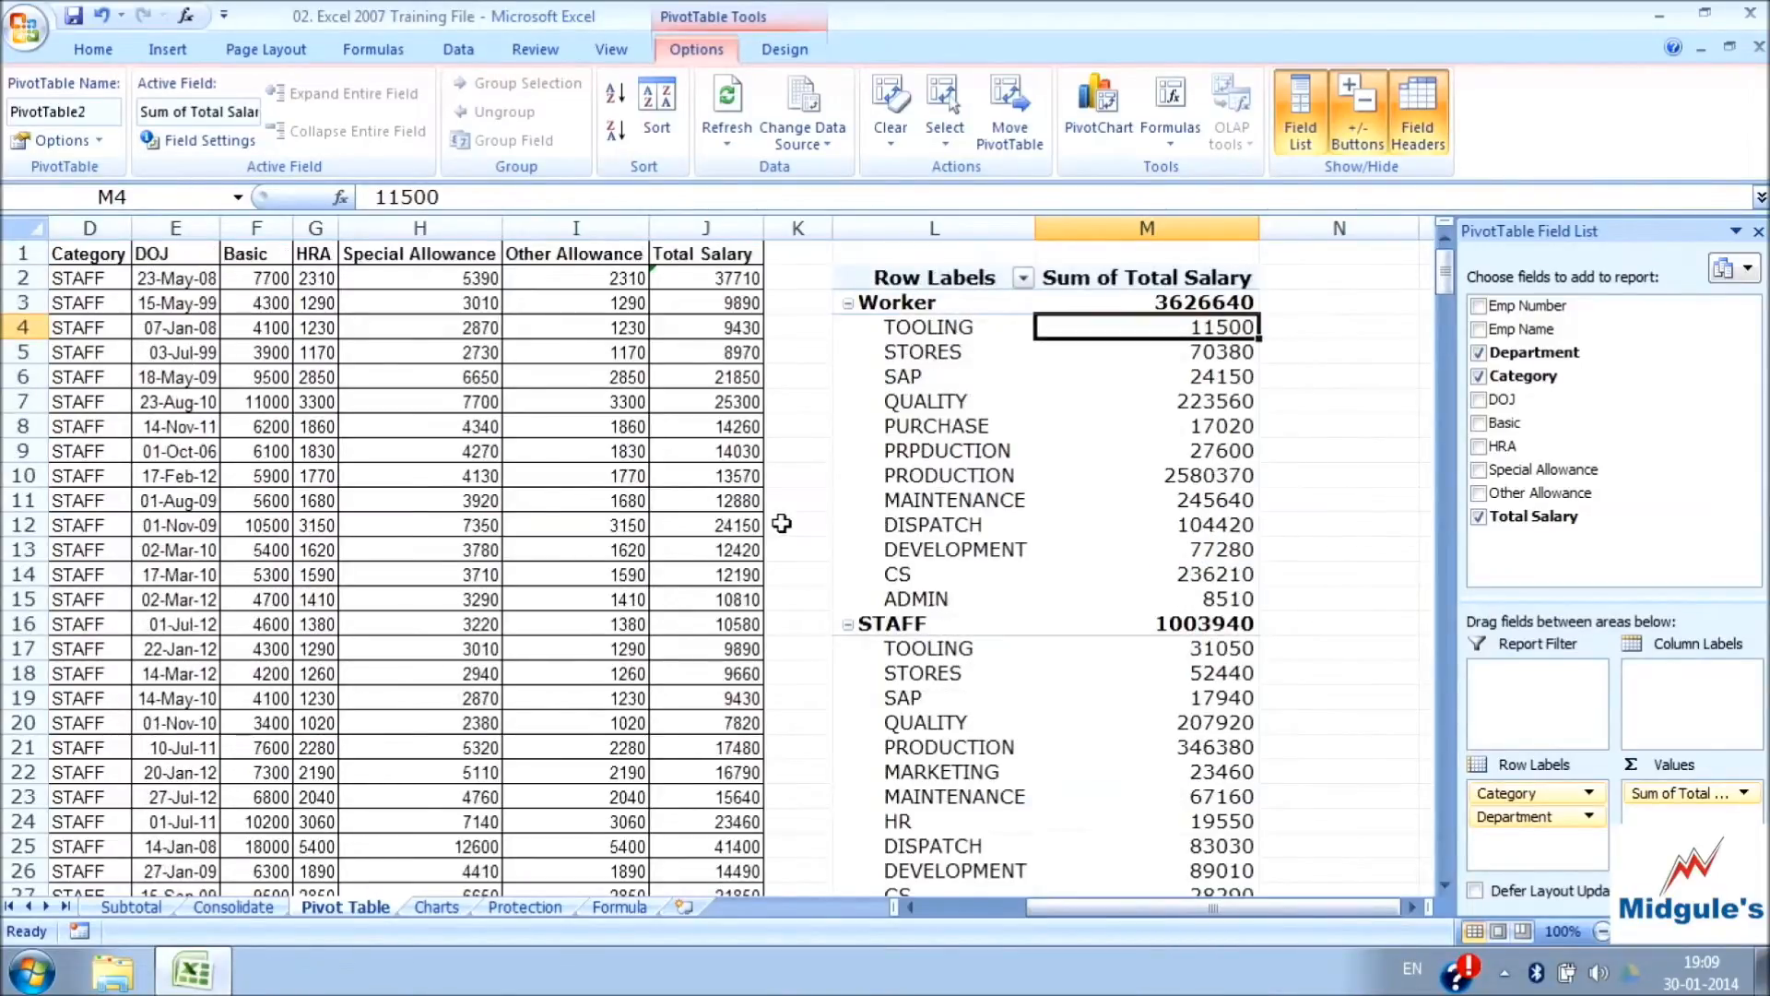
Set the Other Allowance in cell I3 of the source data to the formula =1290+25000
click(715, 308)
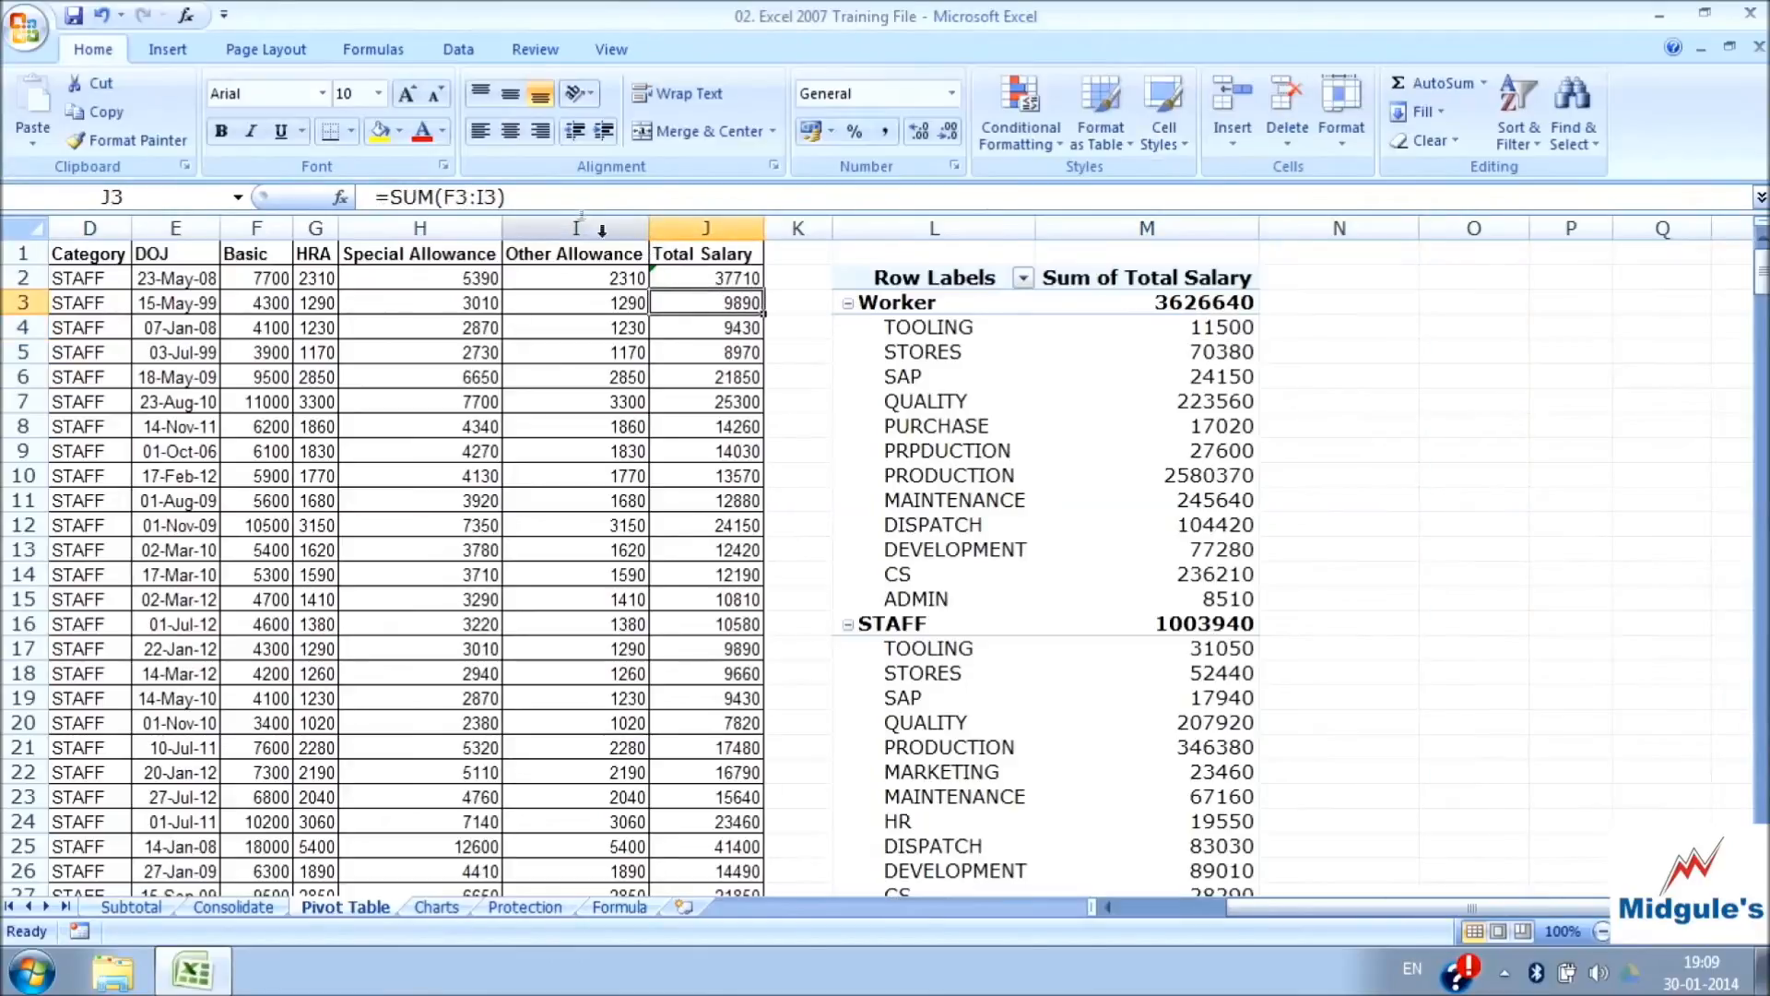
click(634, 302)
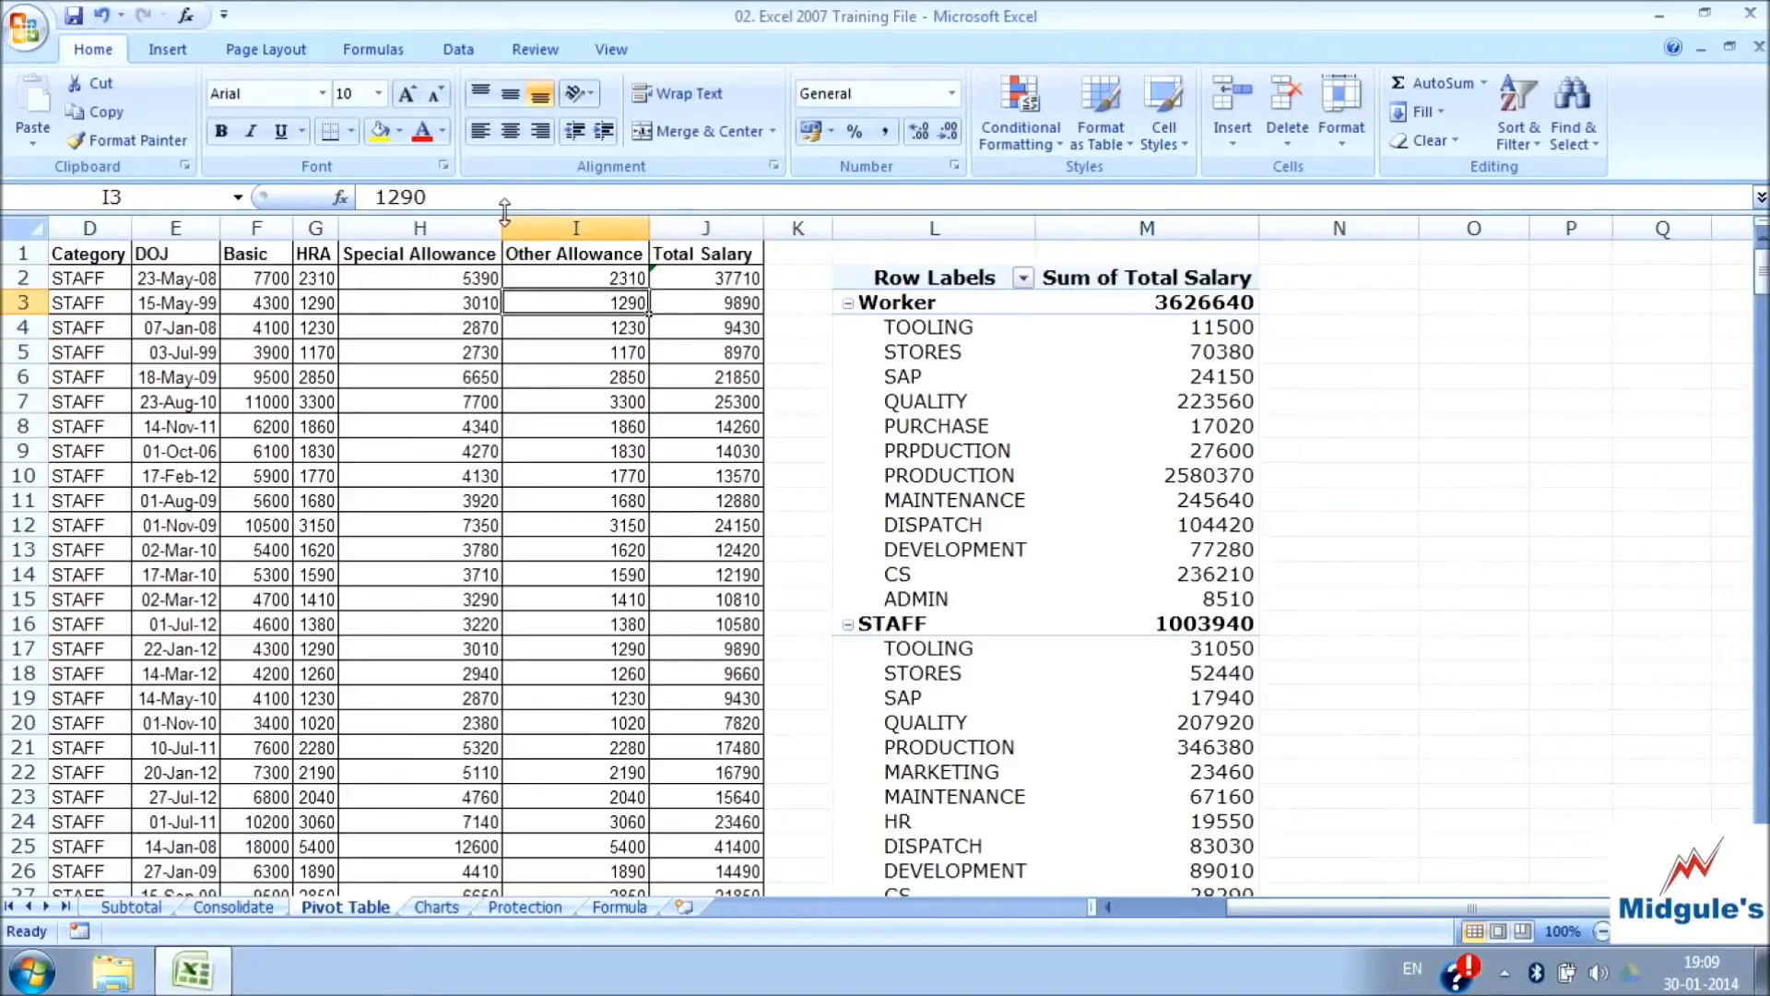
key(F2)
text(+25000)
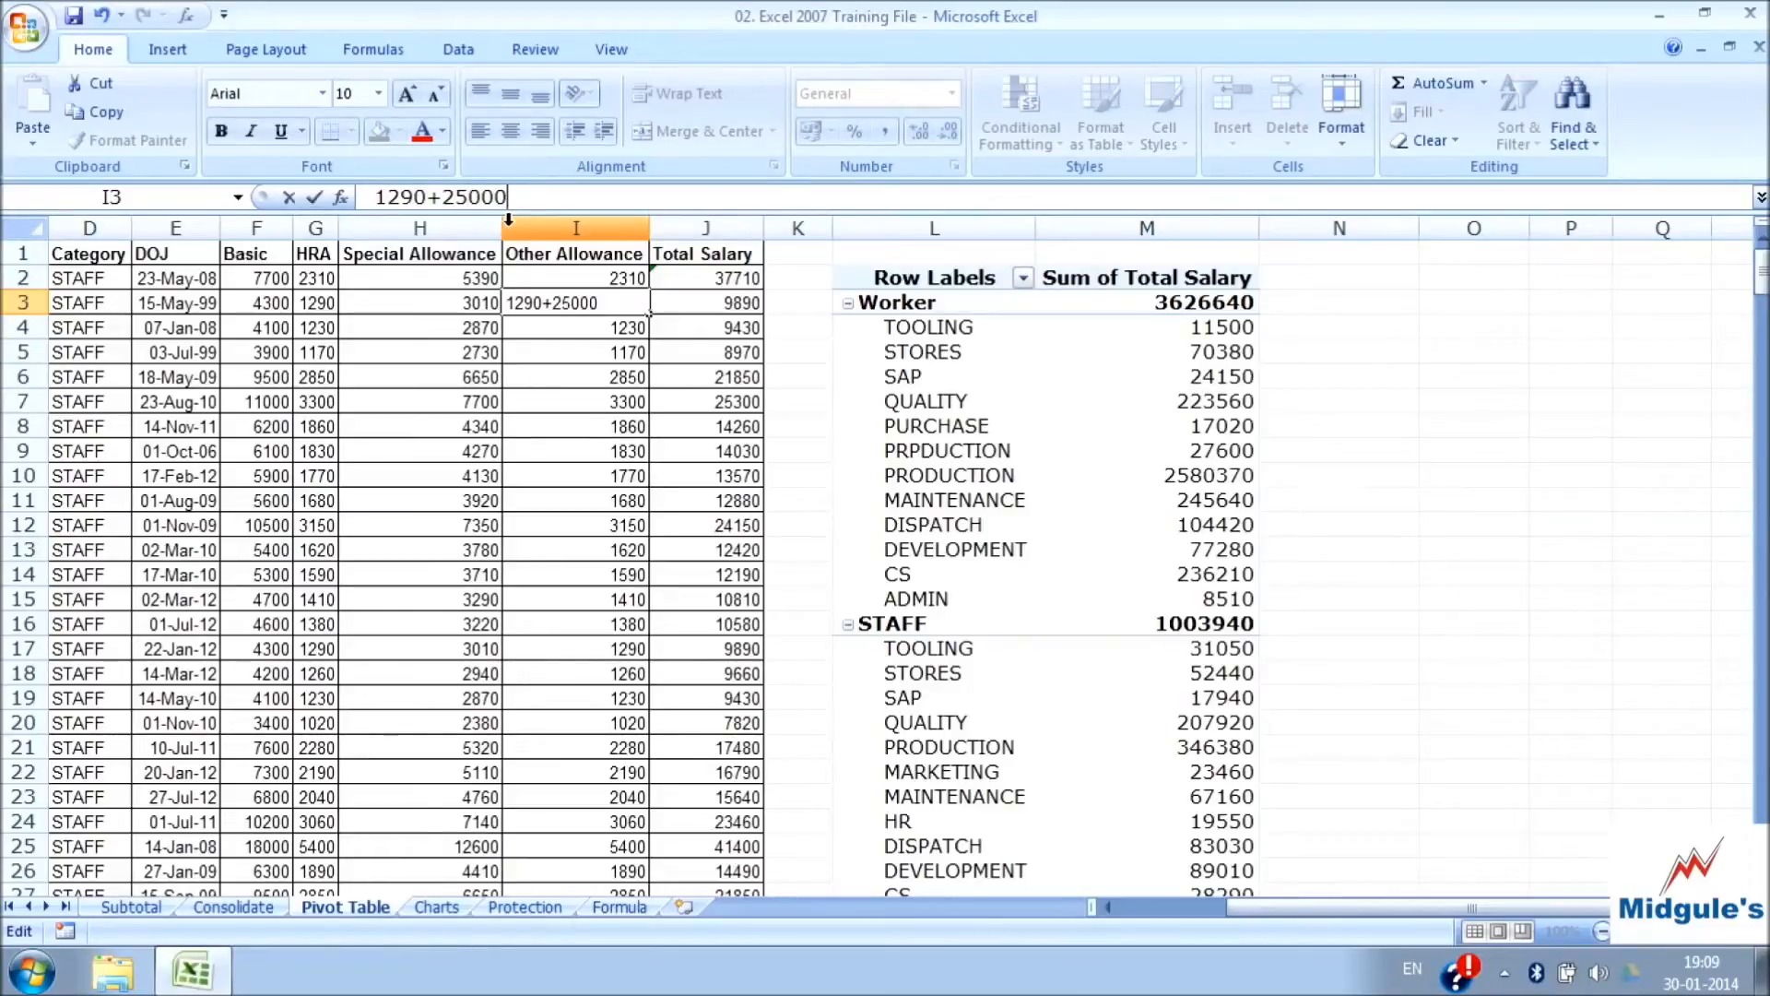
key(Return)
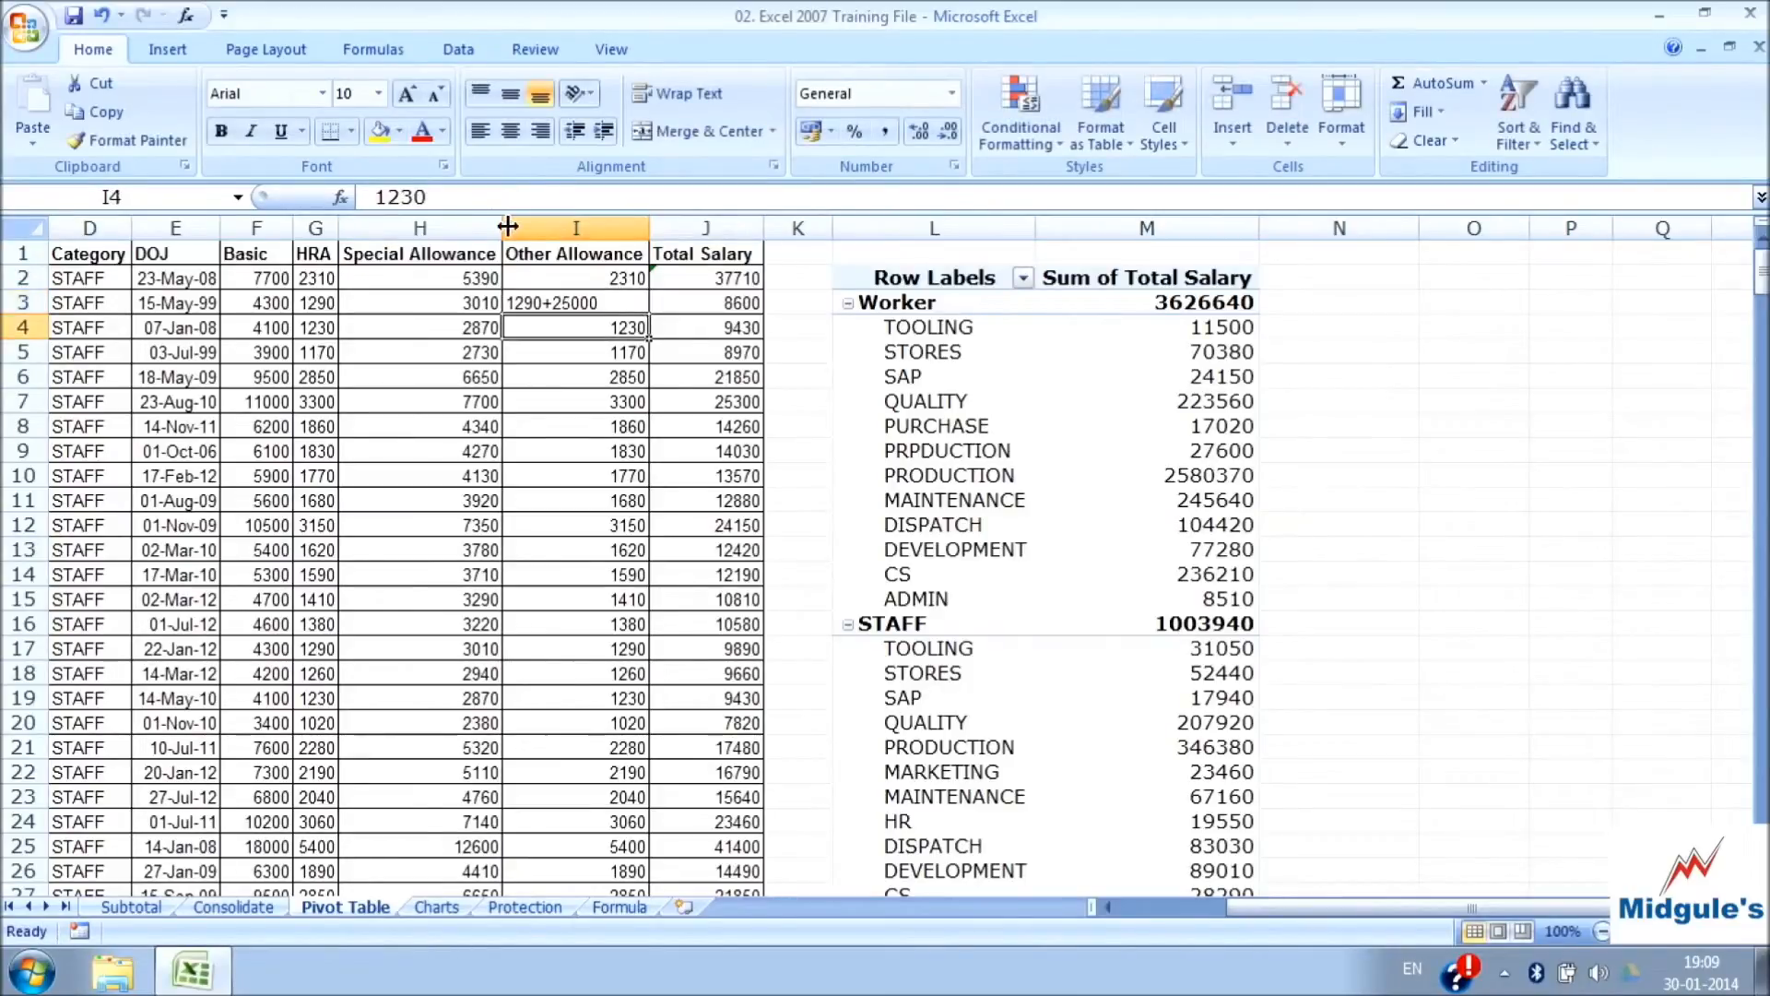
click(509, 302)
key(F2)
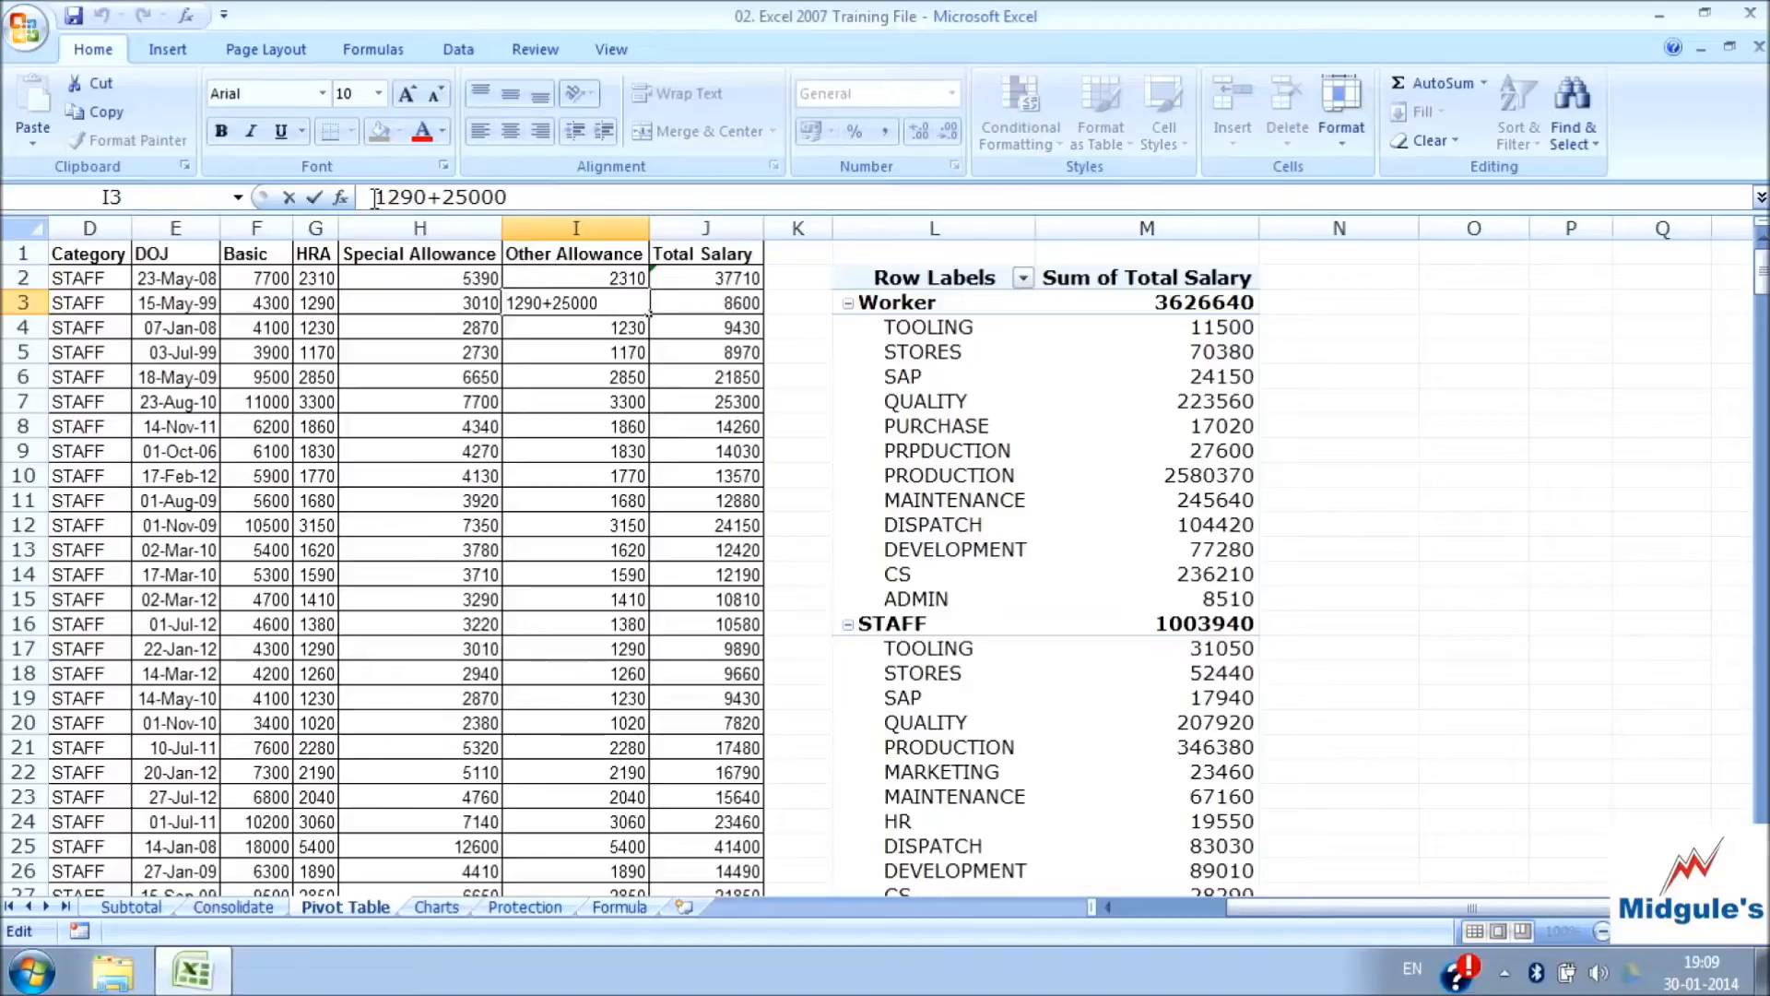
text(+)
key(Return)
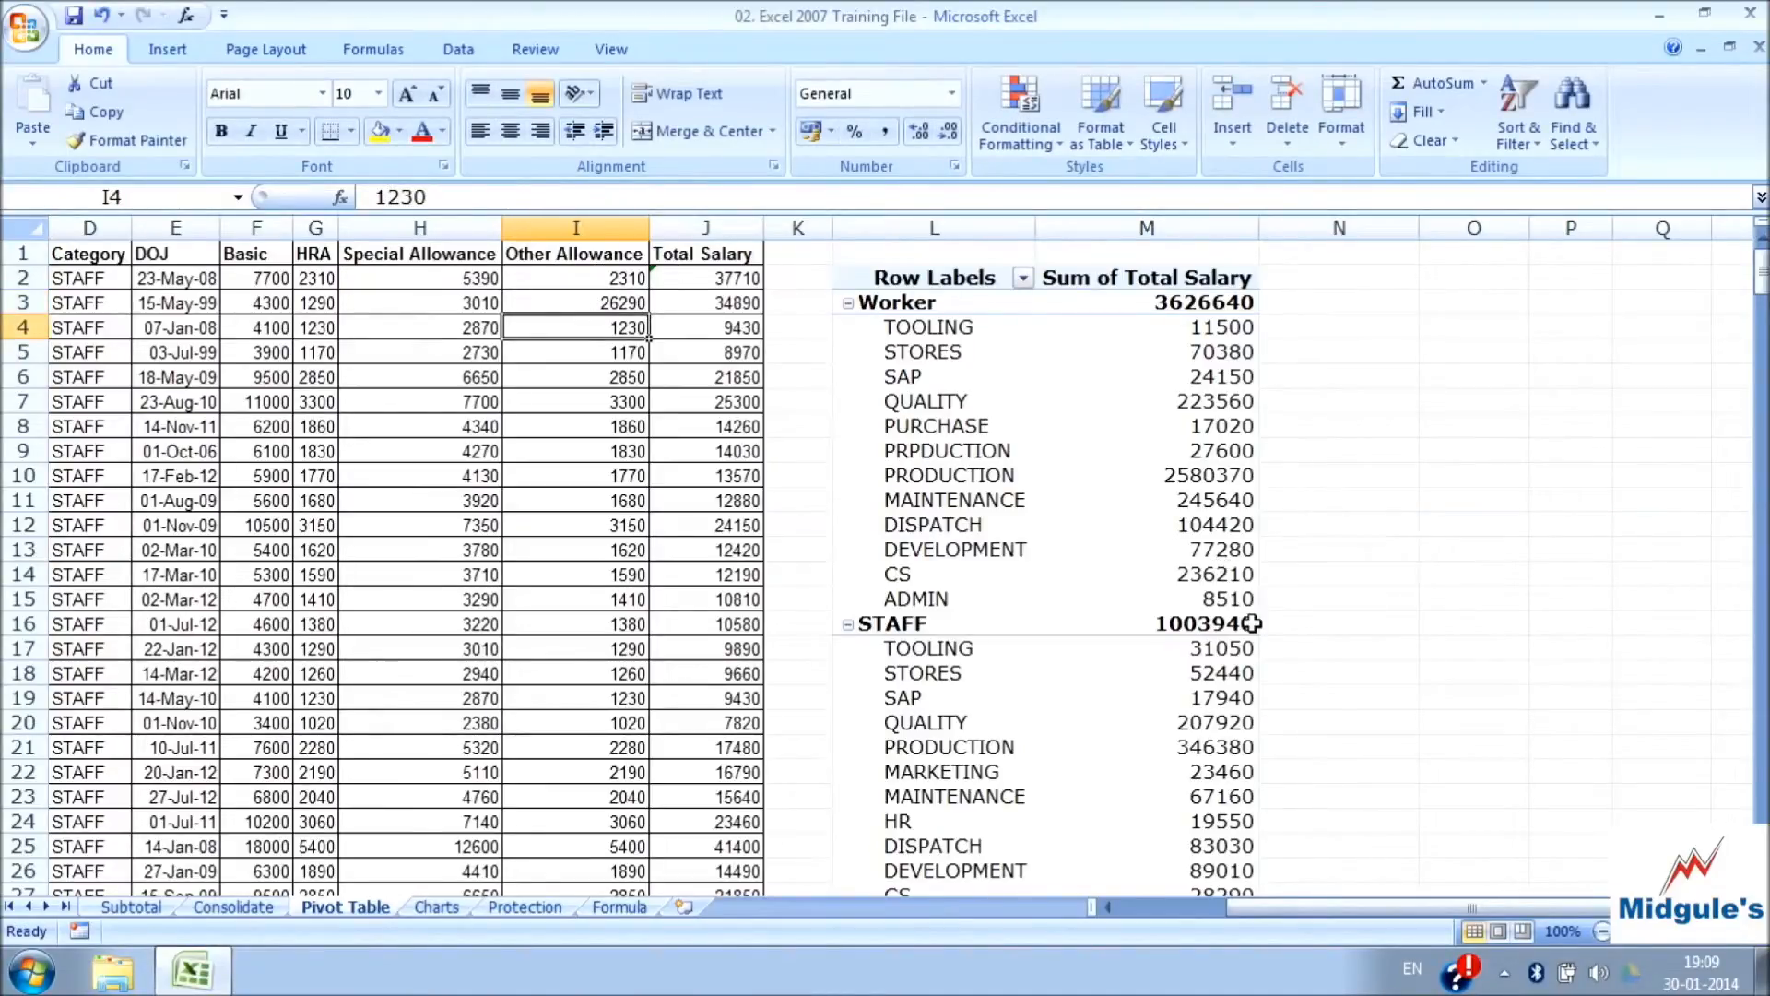
Refresh the PivotTable so its salary sums reflect the changed source data
mouse_move(1179, 635)
click(913, 353)
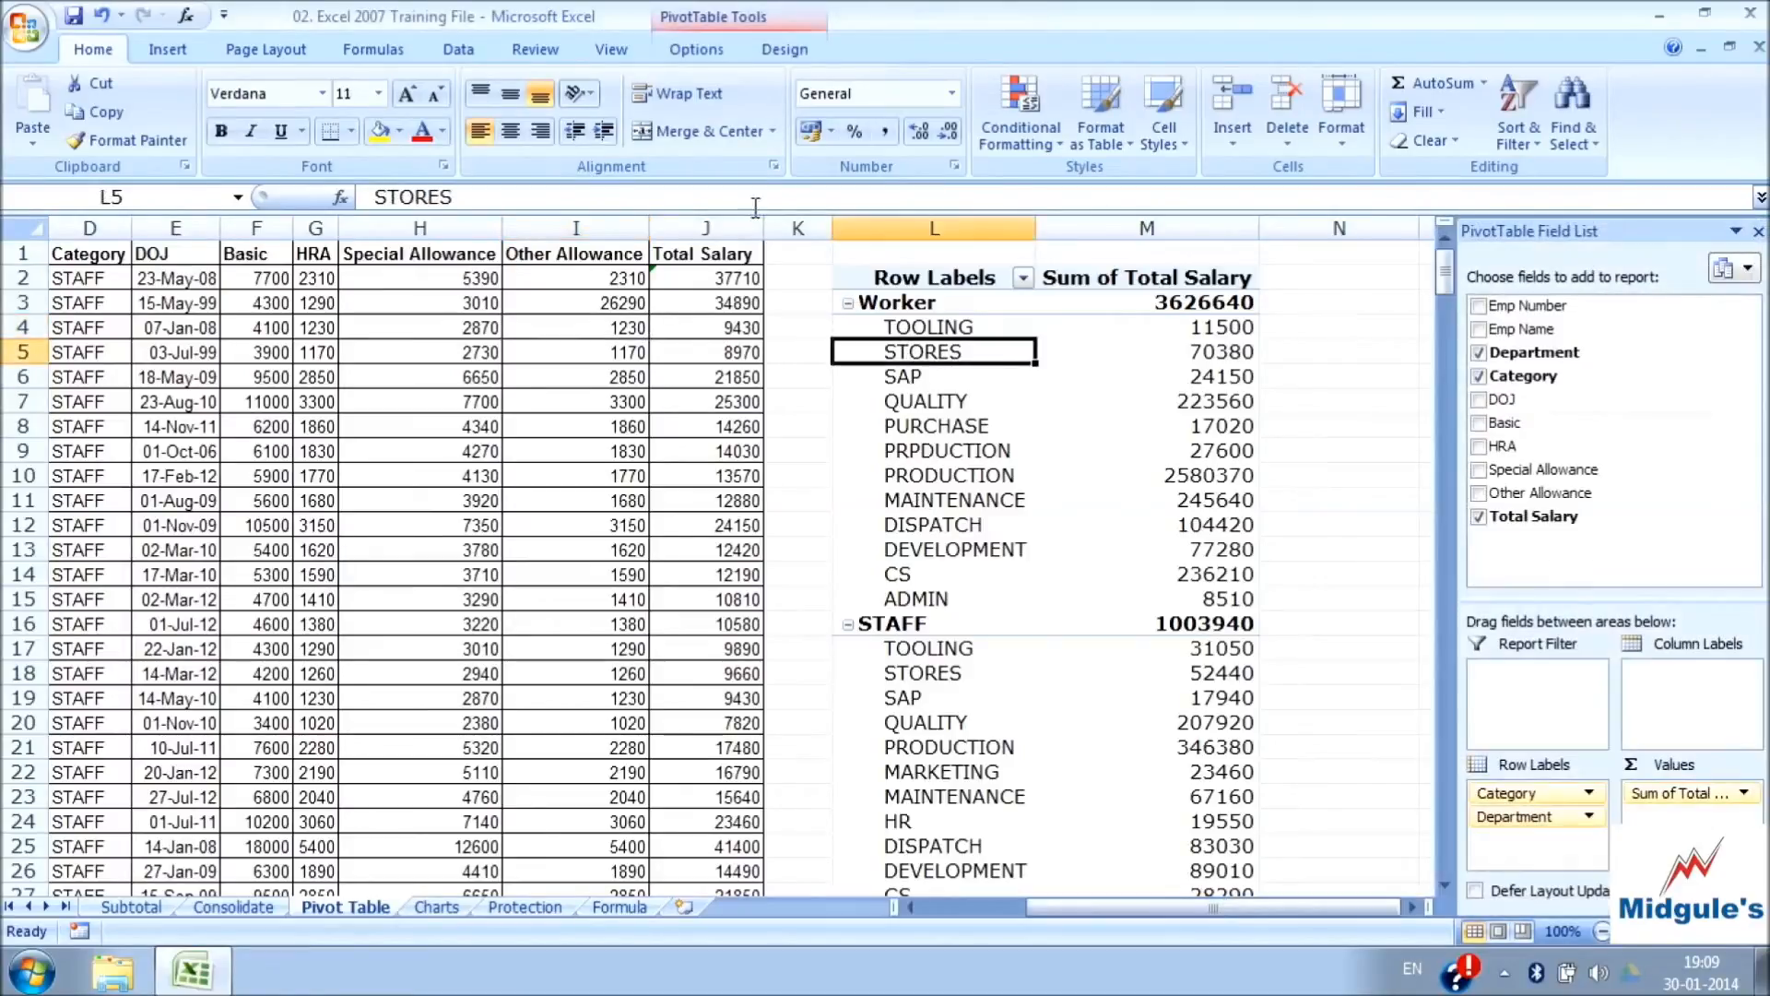
click(705, 51)
click(727, 103)
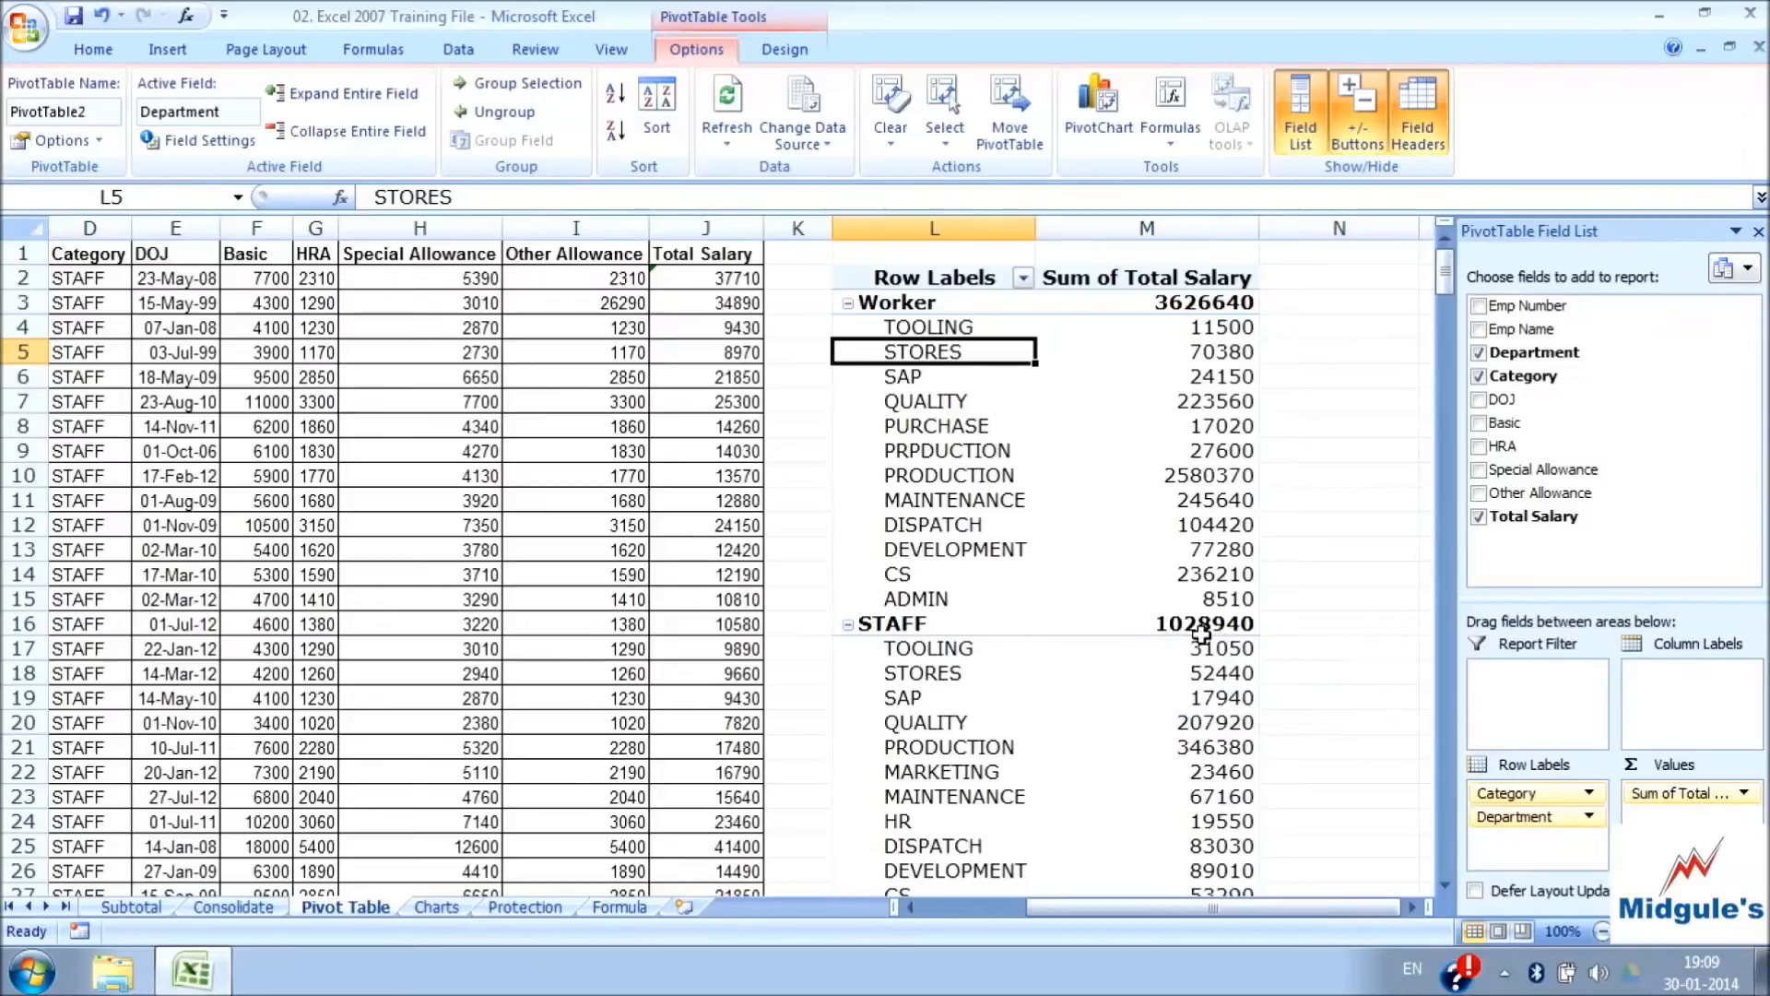
click(636, 308)
drag(534, 196, 475, 196)
click(1238, 623)
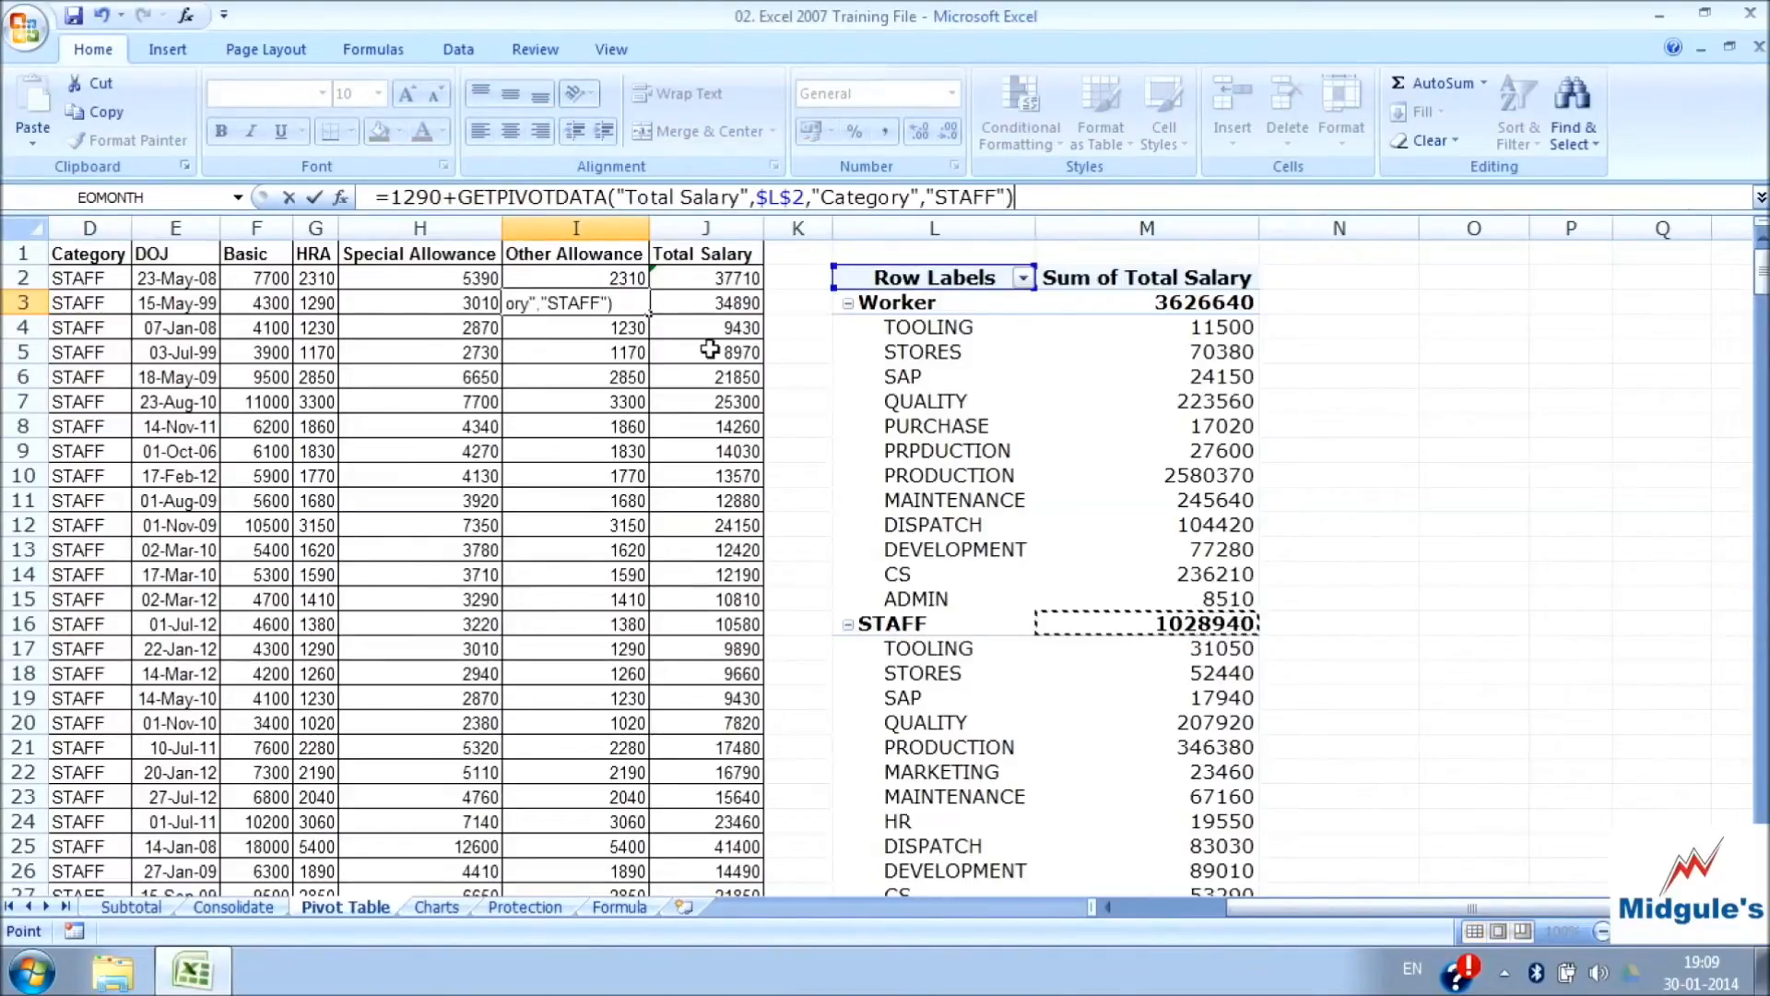
click(683, 308)
key(Escape)
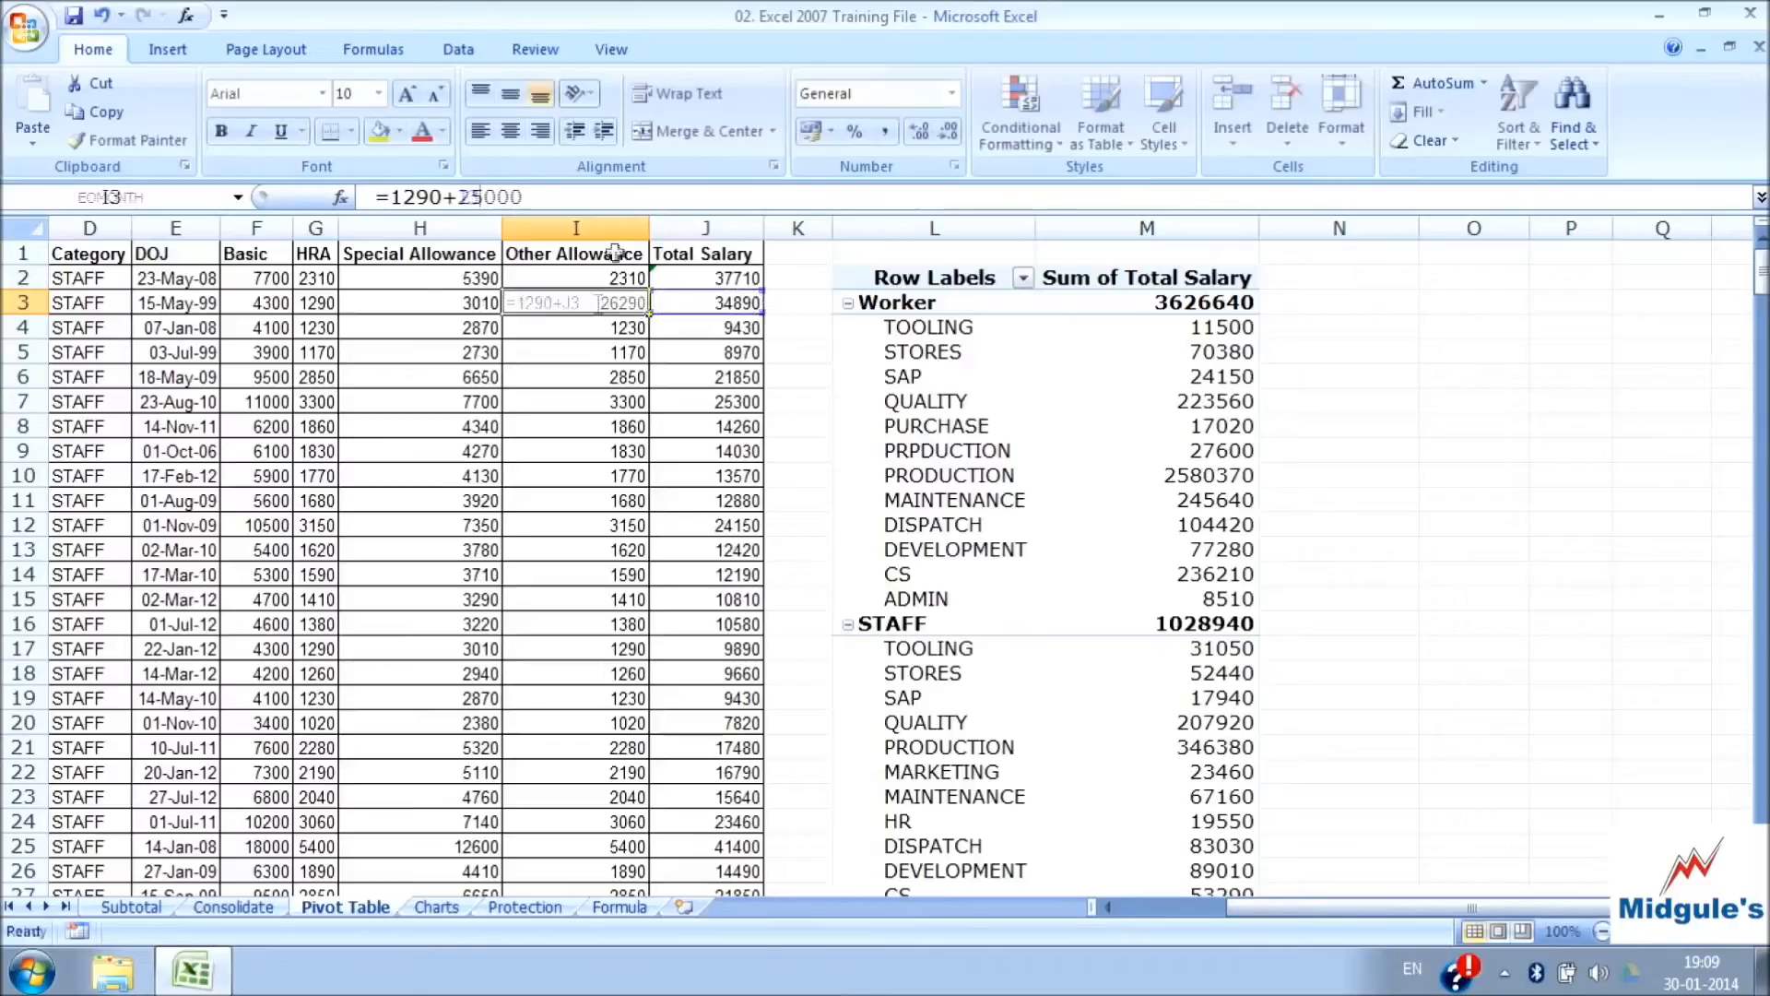
Try changing the PivotTable's data source to the range A1:J24 on the Pivot Table sheet, and discard the change
click(933, 426)
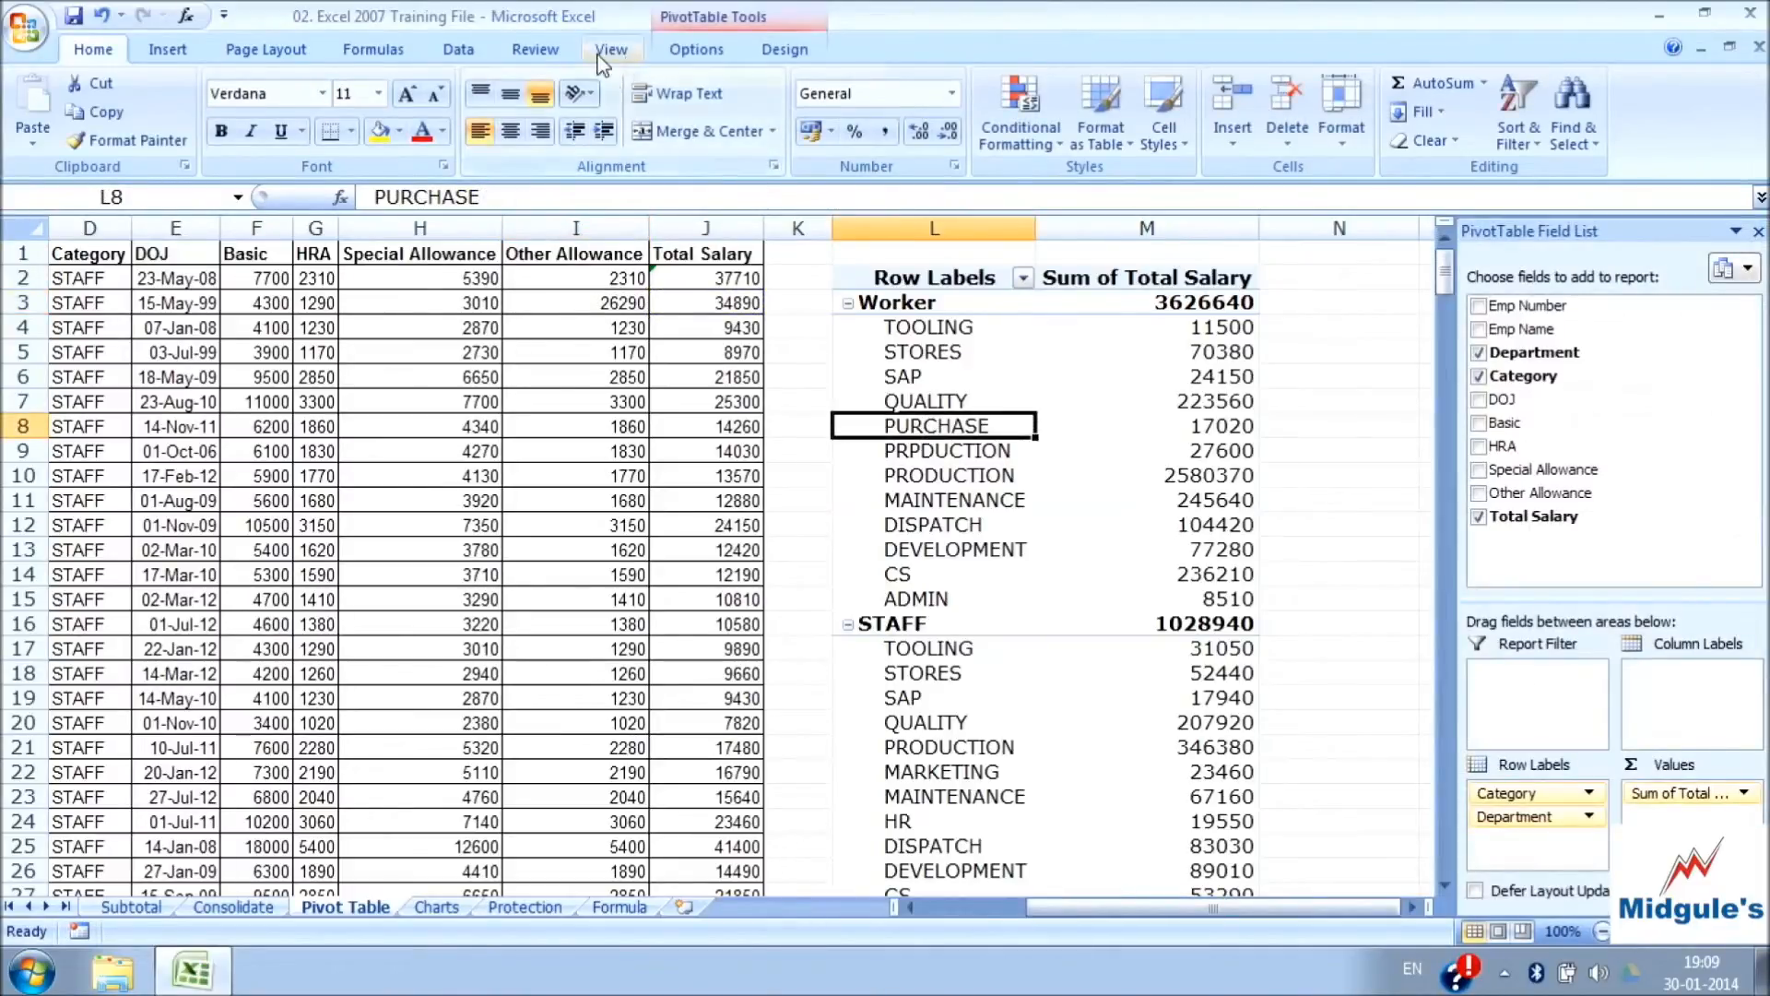
click(696, 49)
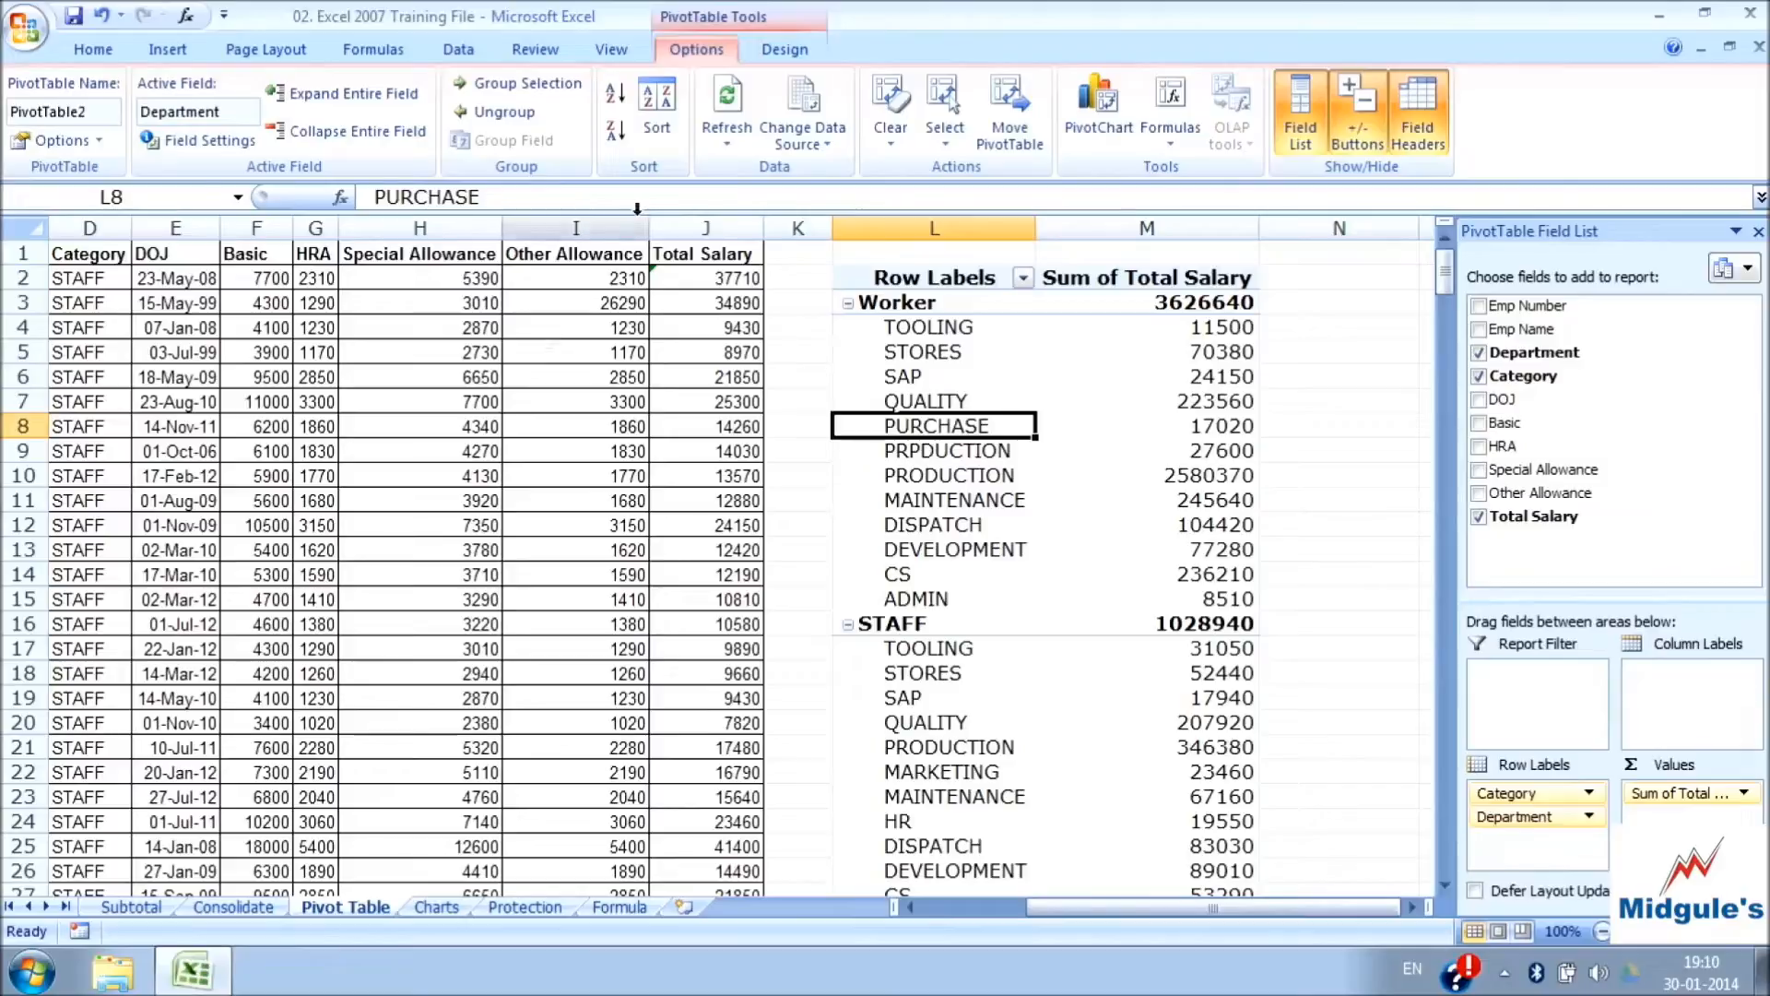
click(826, 130)
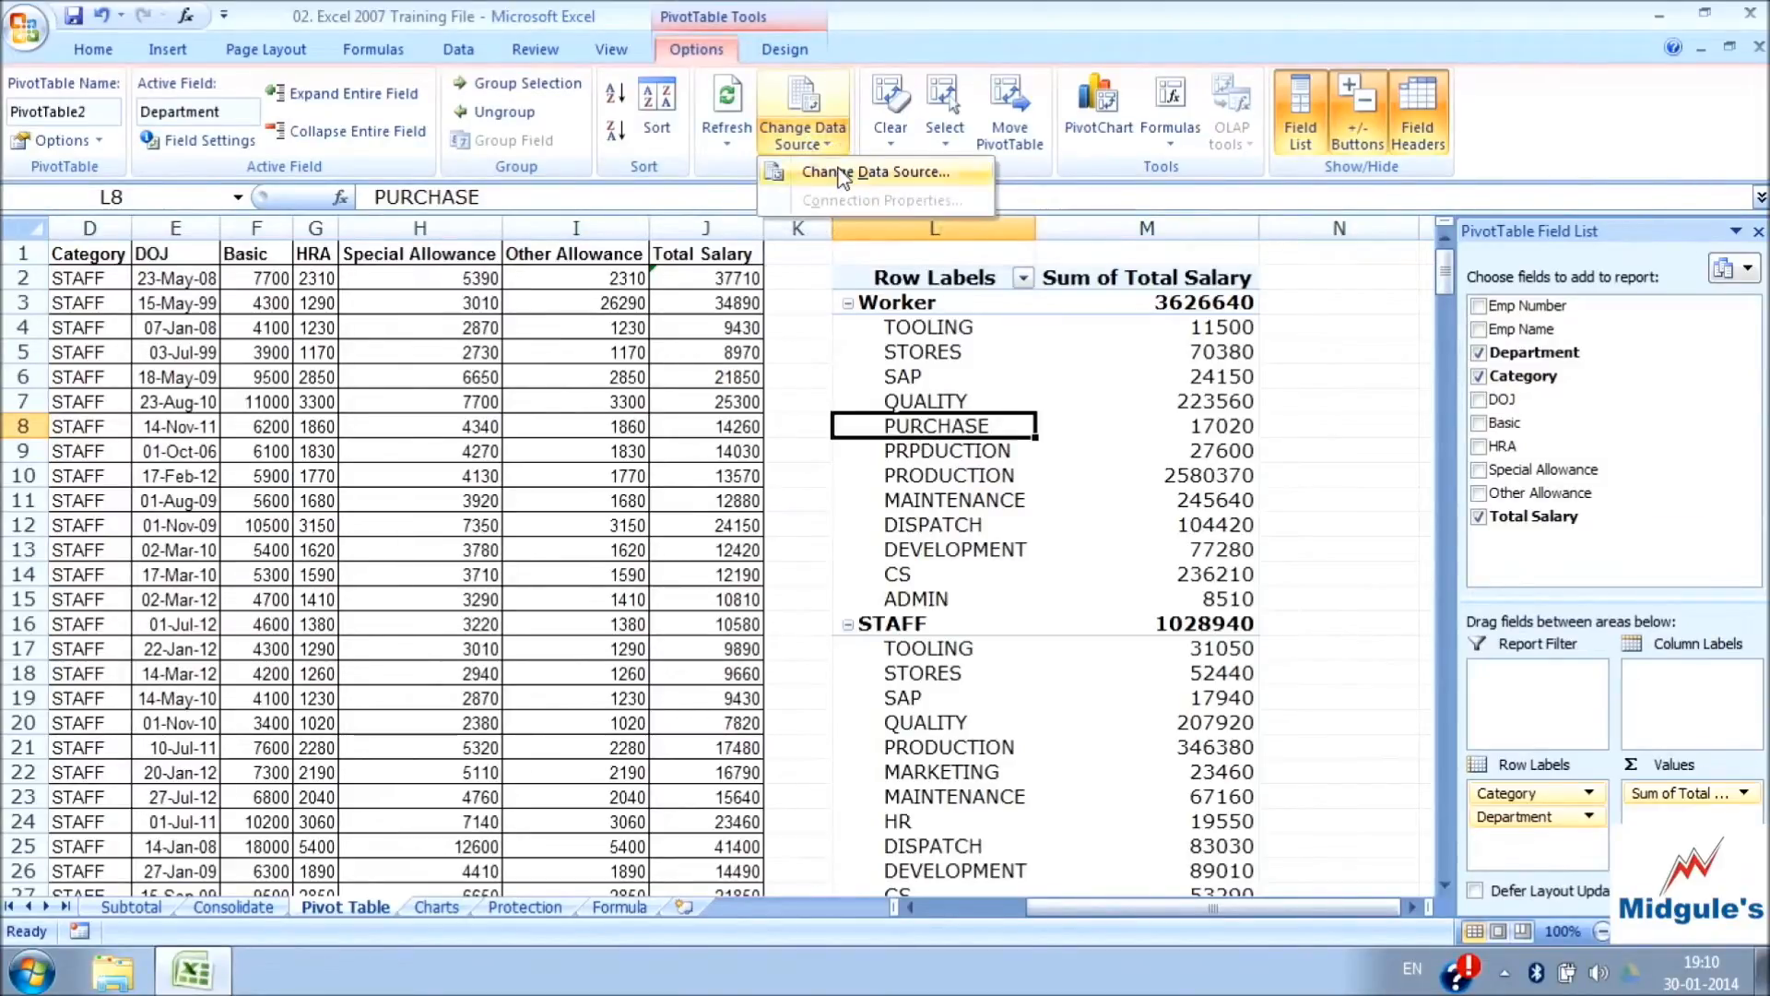
click(841, 173)
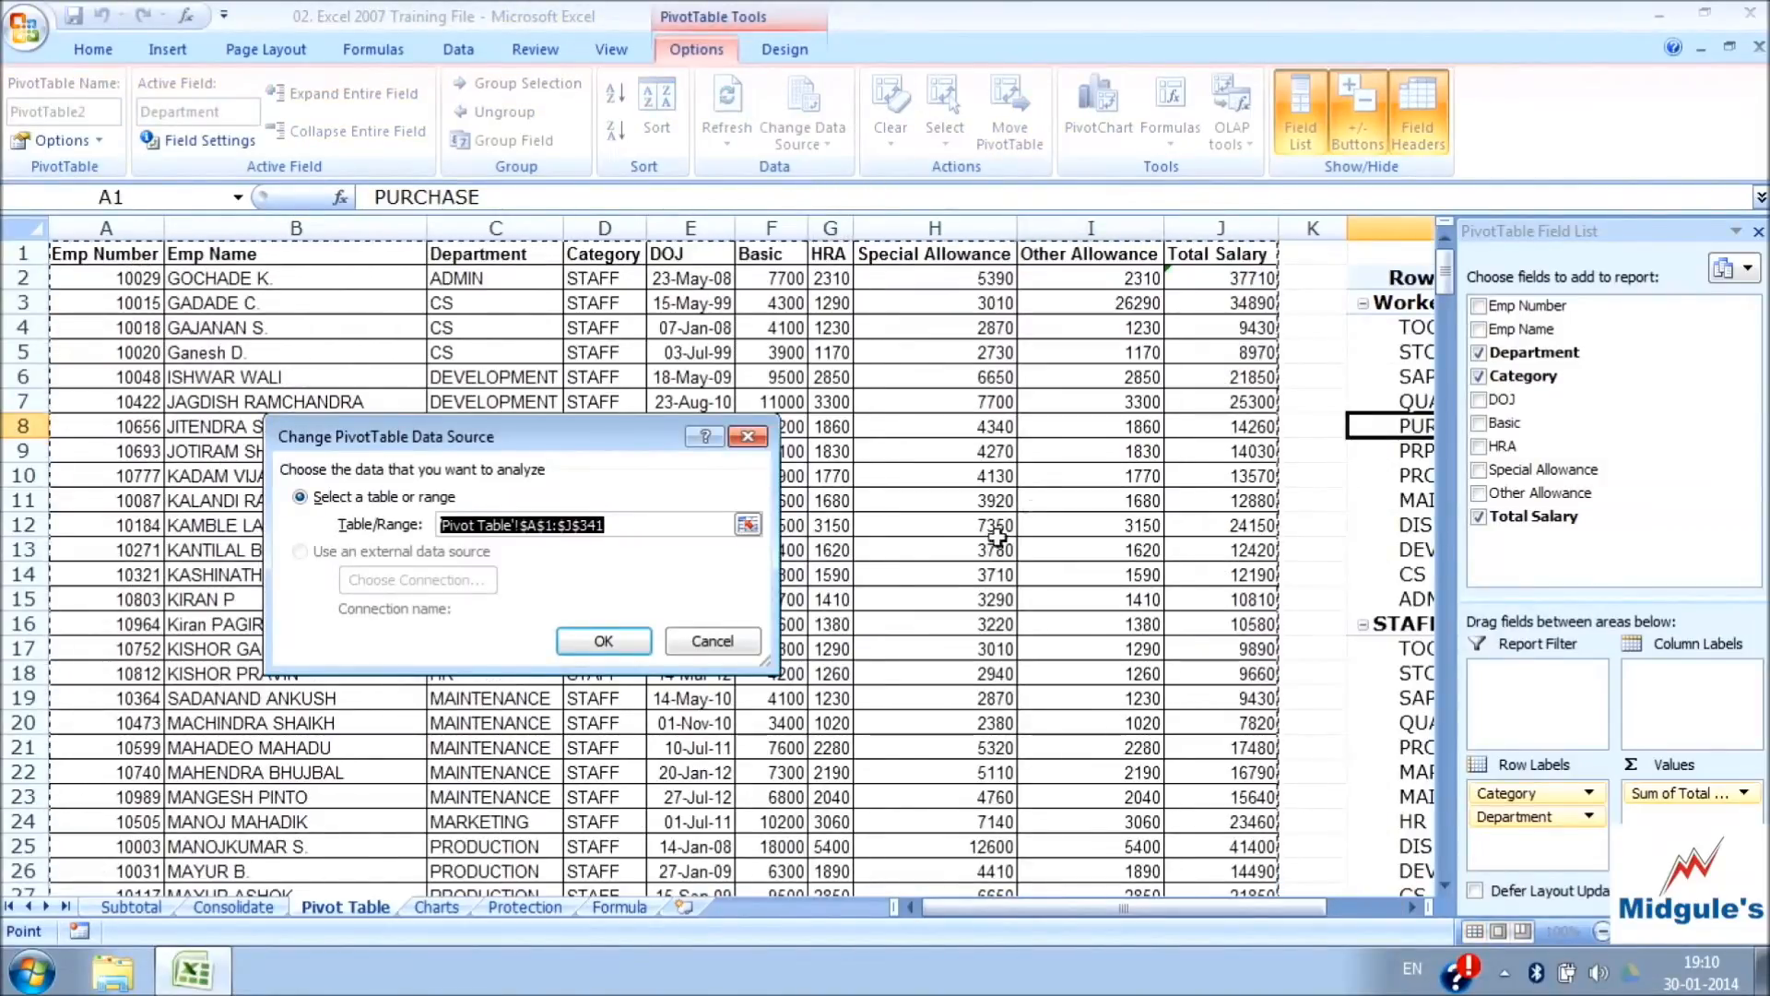
click(656, 526)
drag(57, 255, 1235, 823)
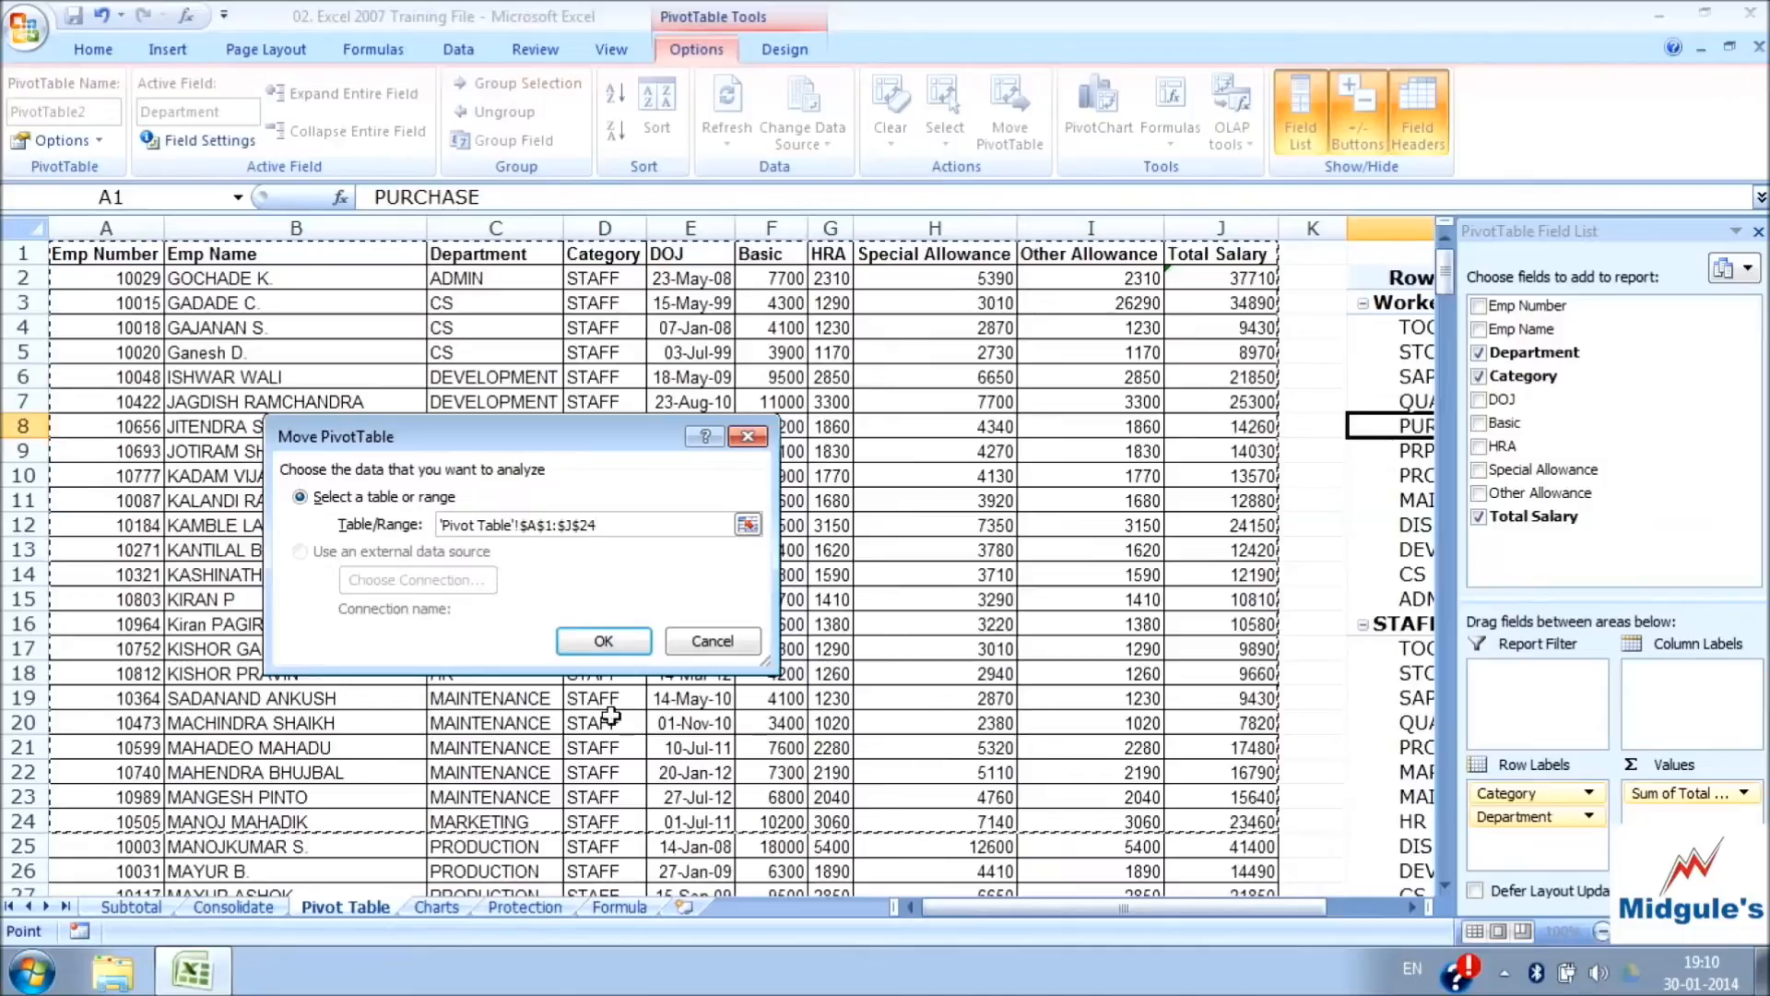
click(714, 643)
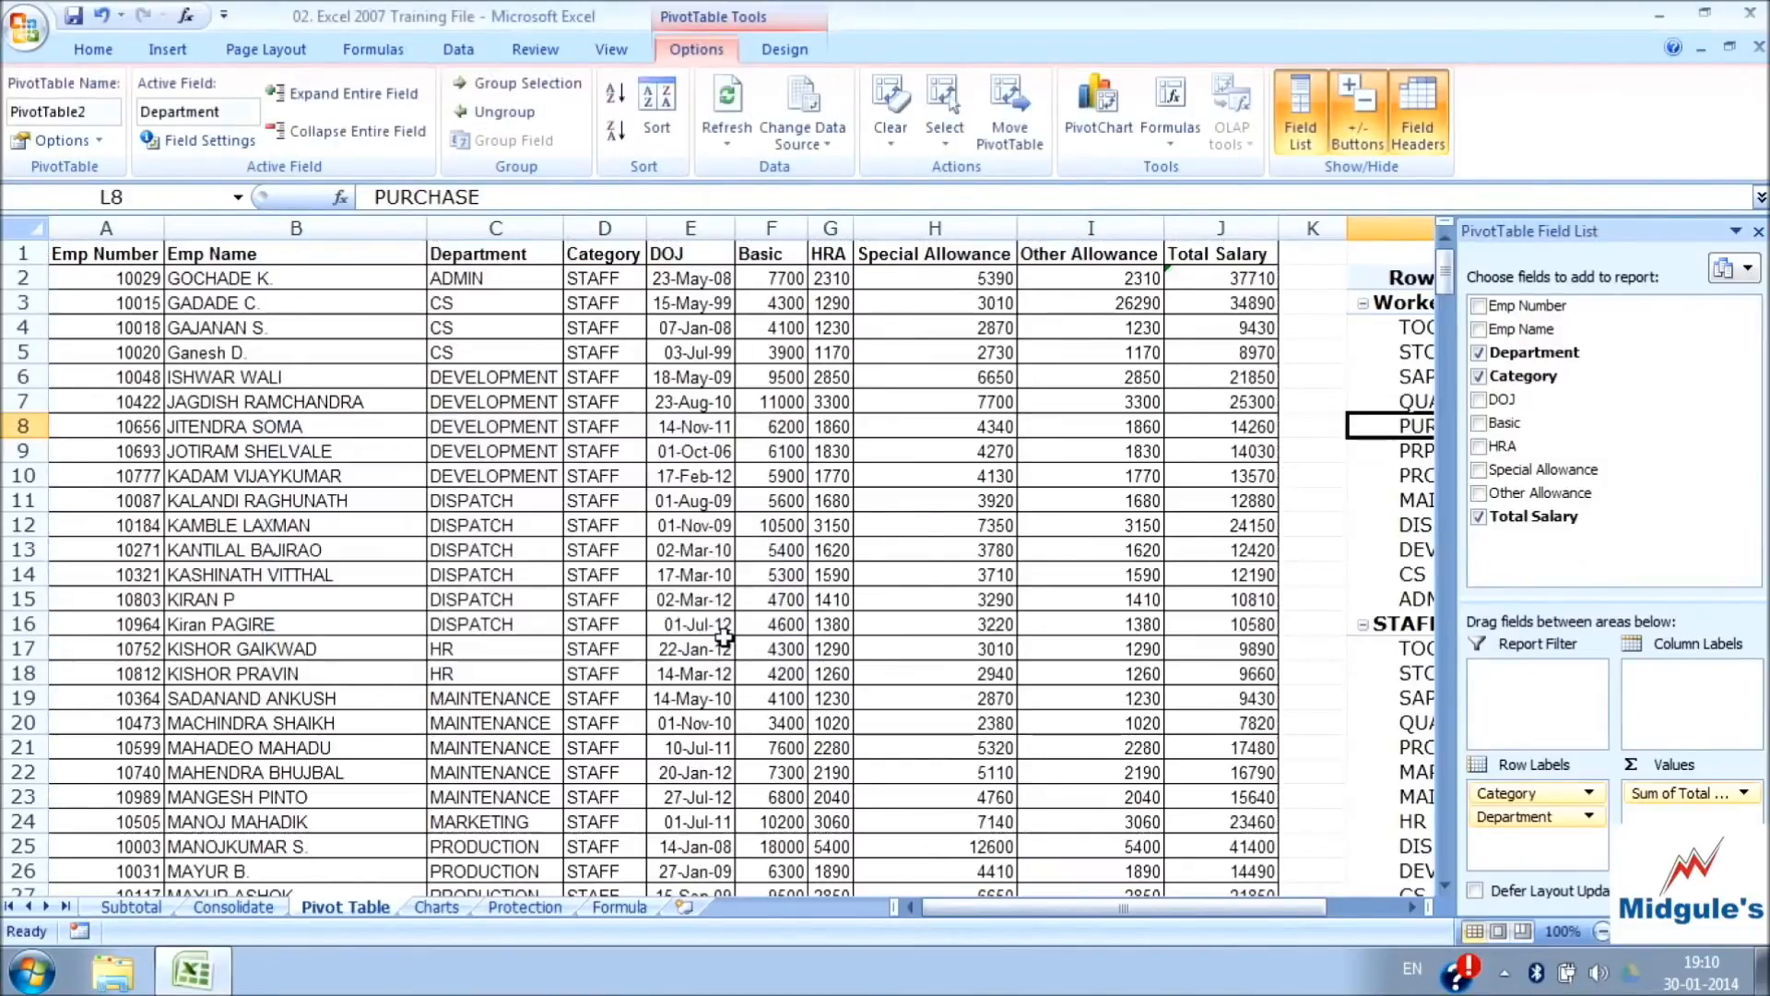
Clear all fields from the salary PivotTable
drag(1331, 909, 1368, 911)
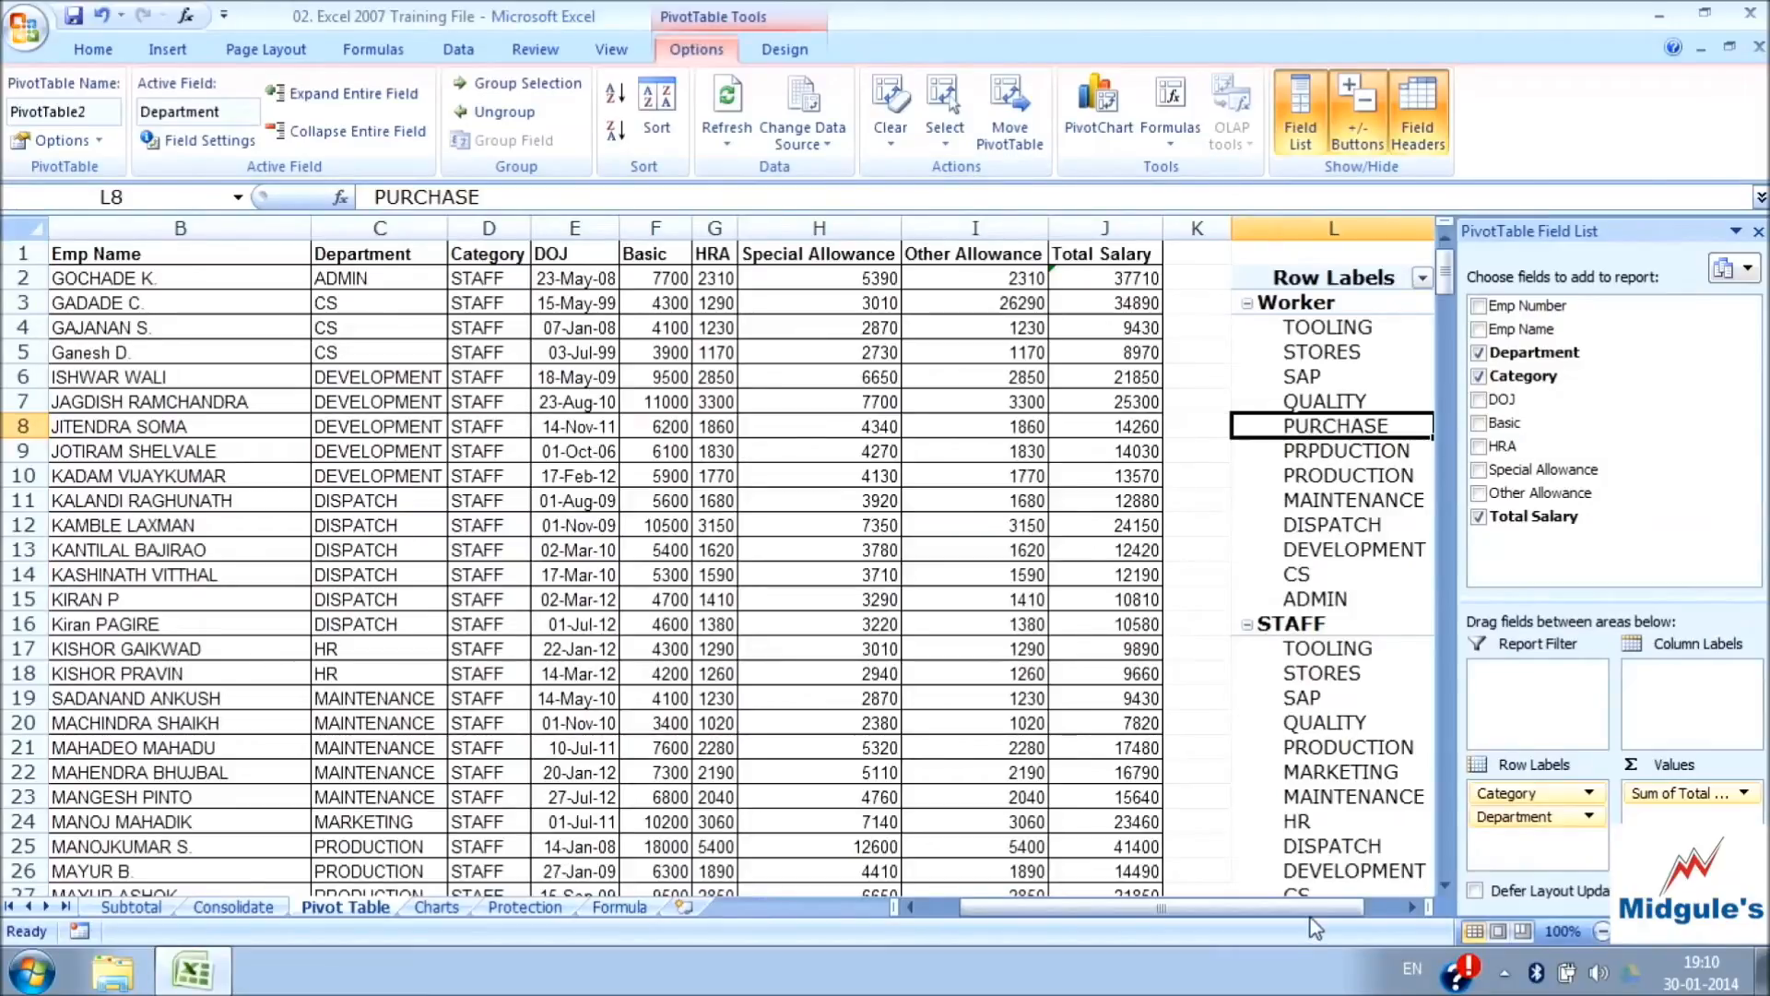
drag(1341, 908, 1362, 907)
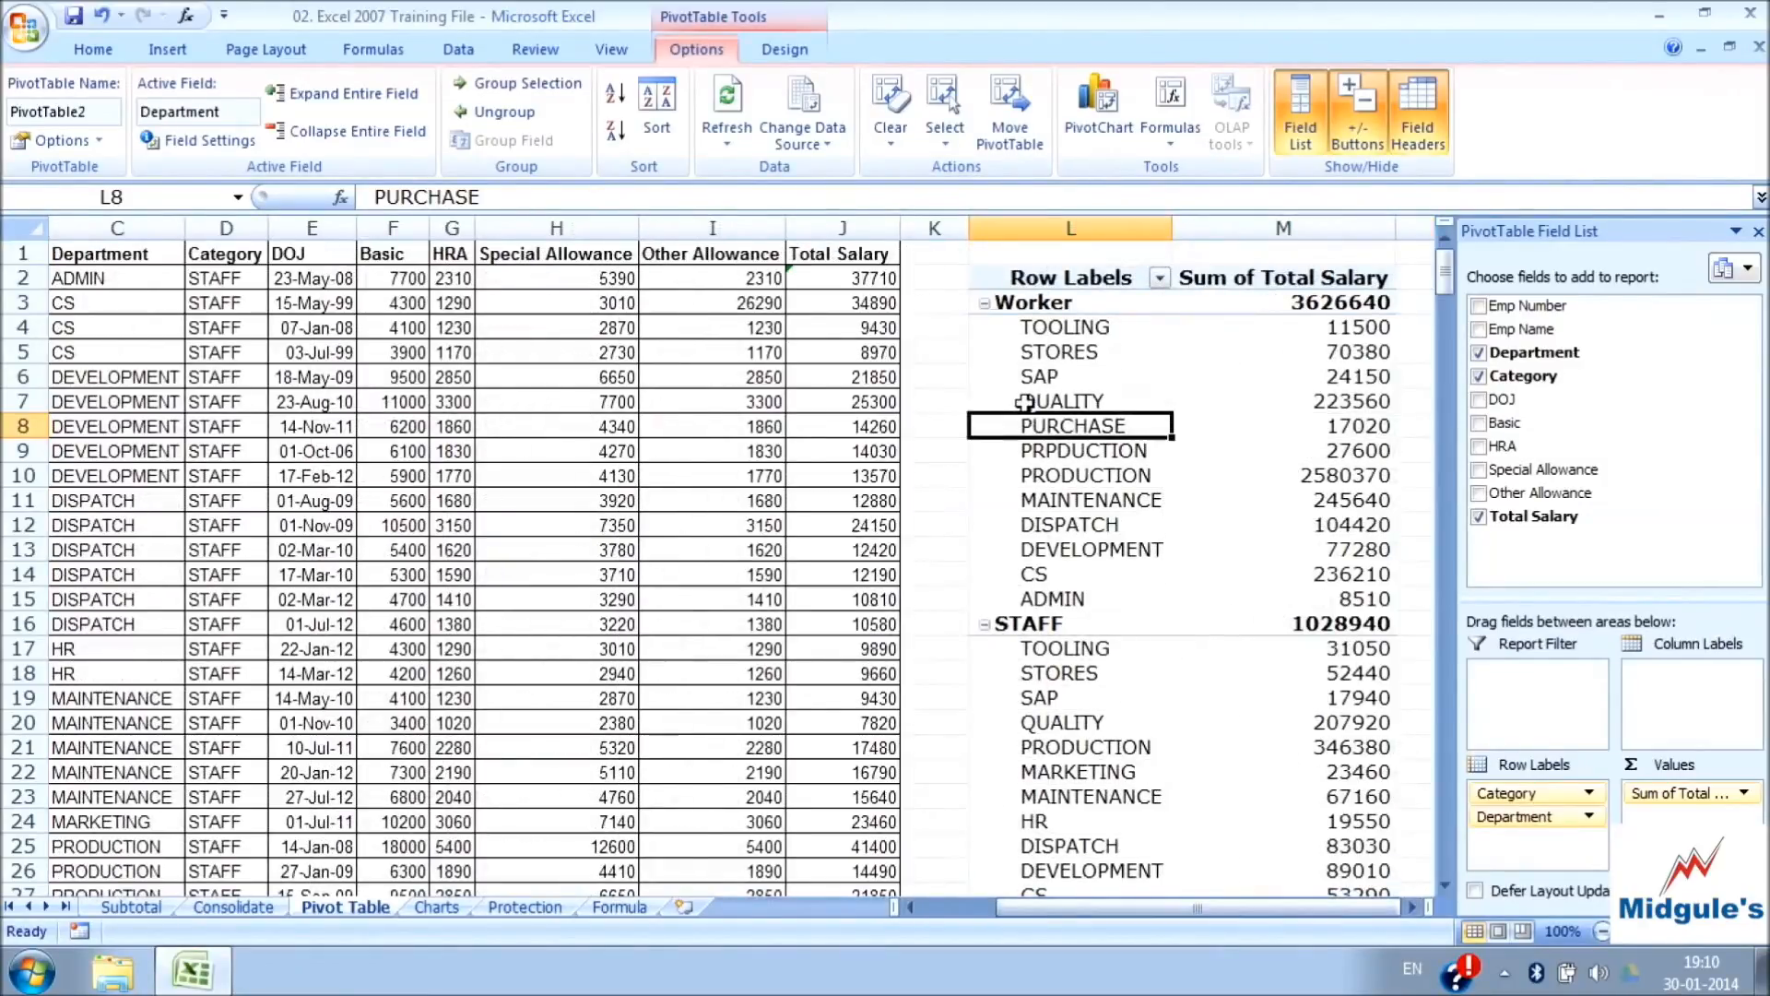
click(895, 138)
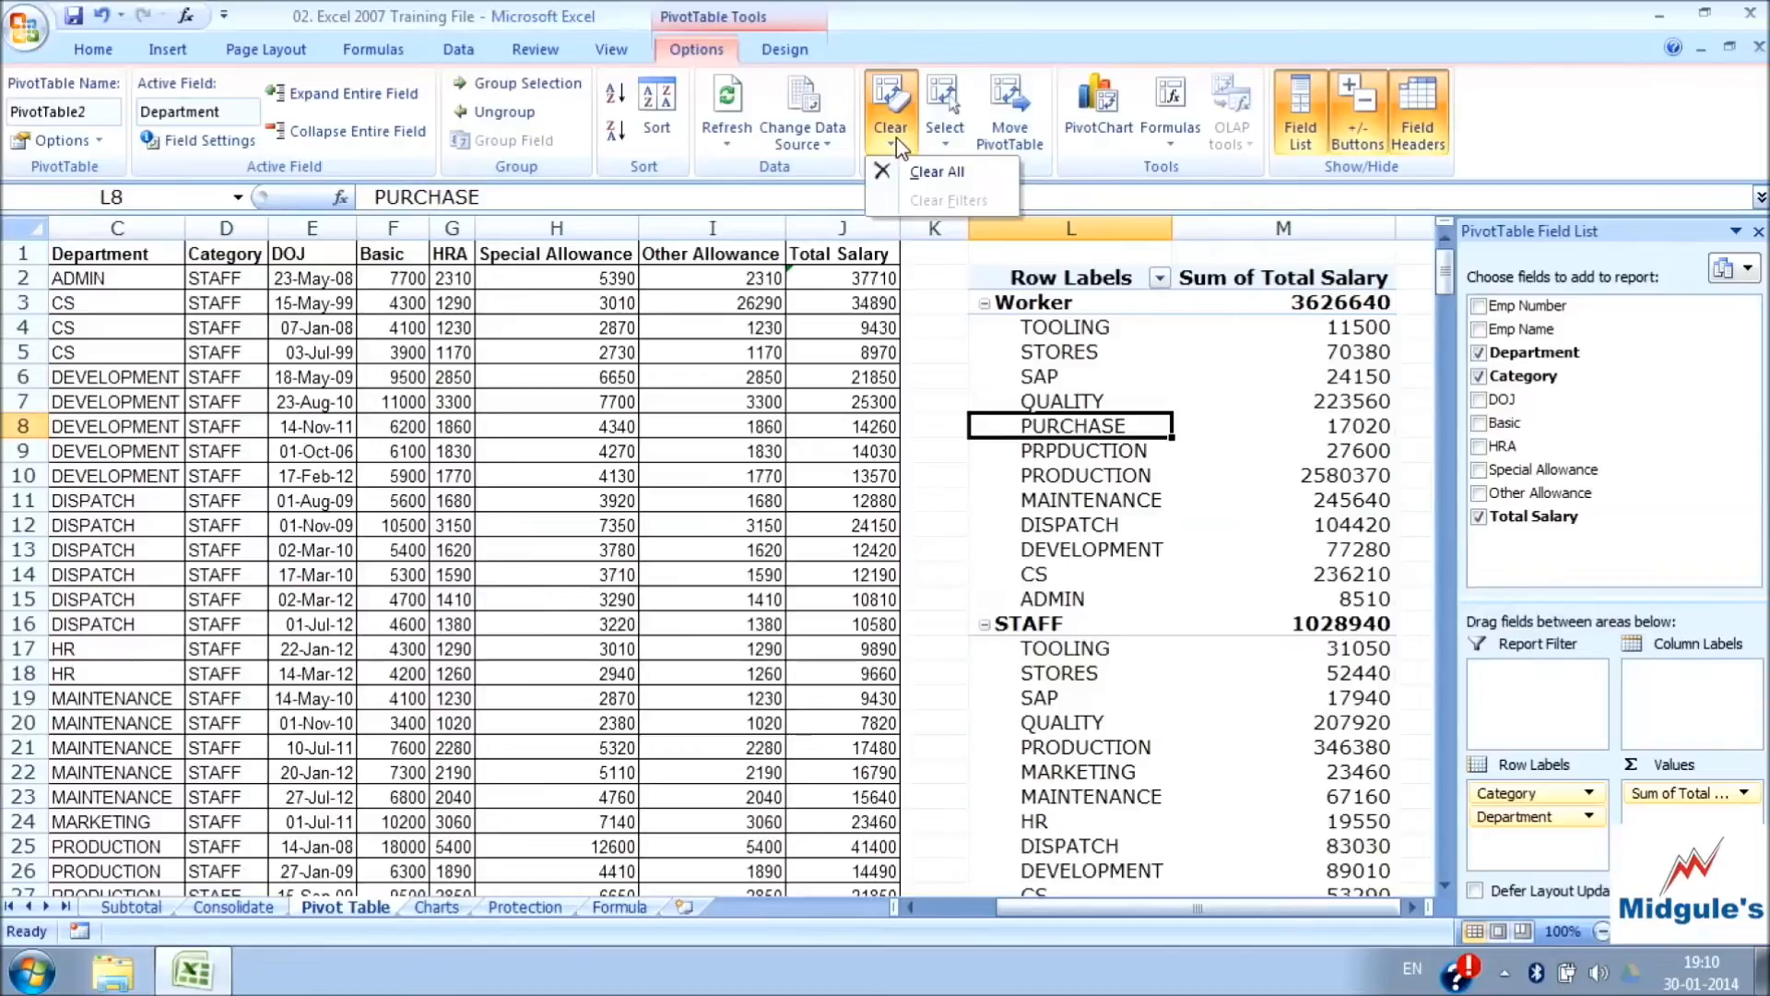
click(949, 174)
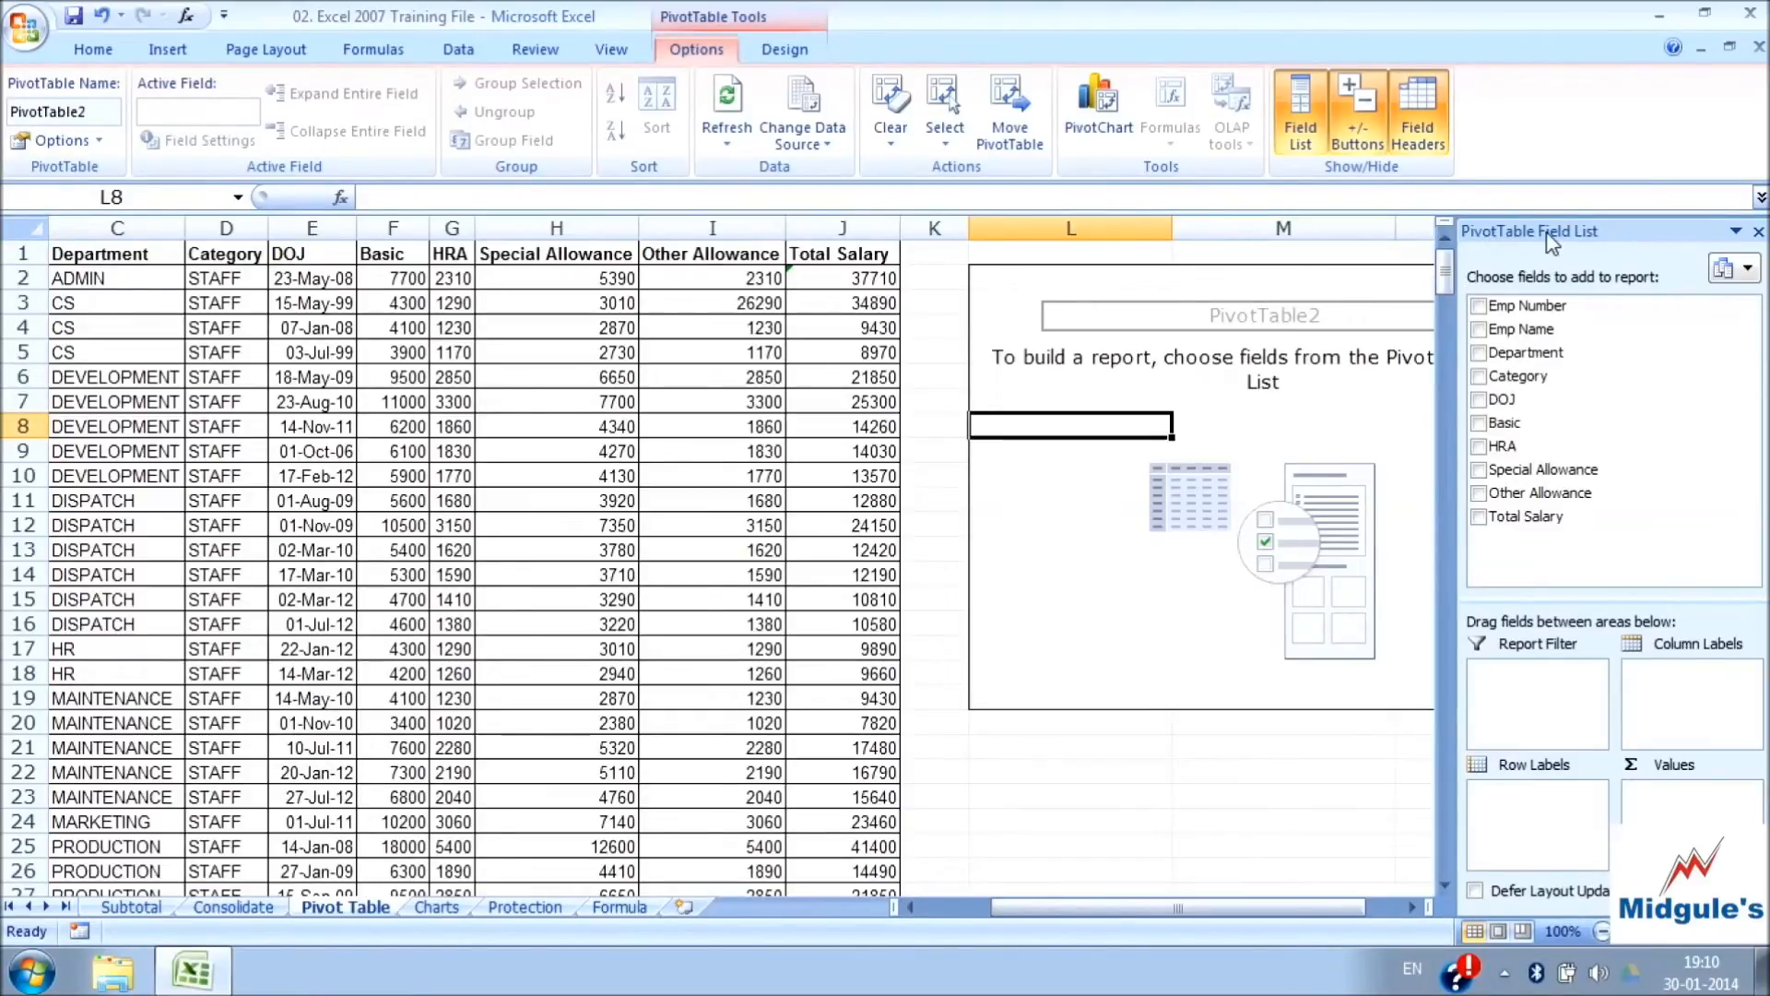
Rebuild the PivotTable with Category above Department as row labels and Total Salary as the summed value
click(1536, 357)
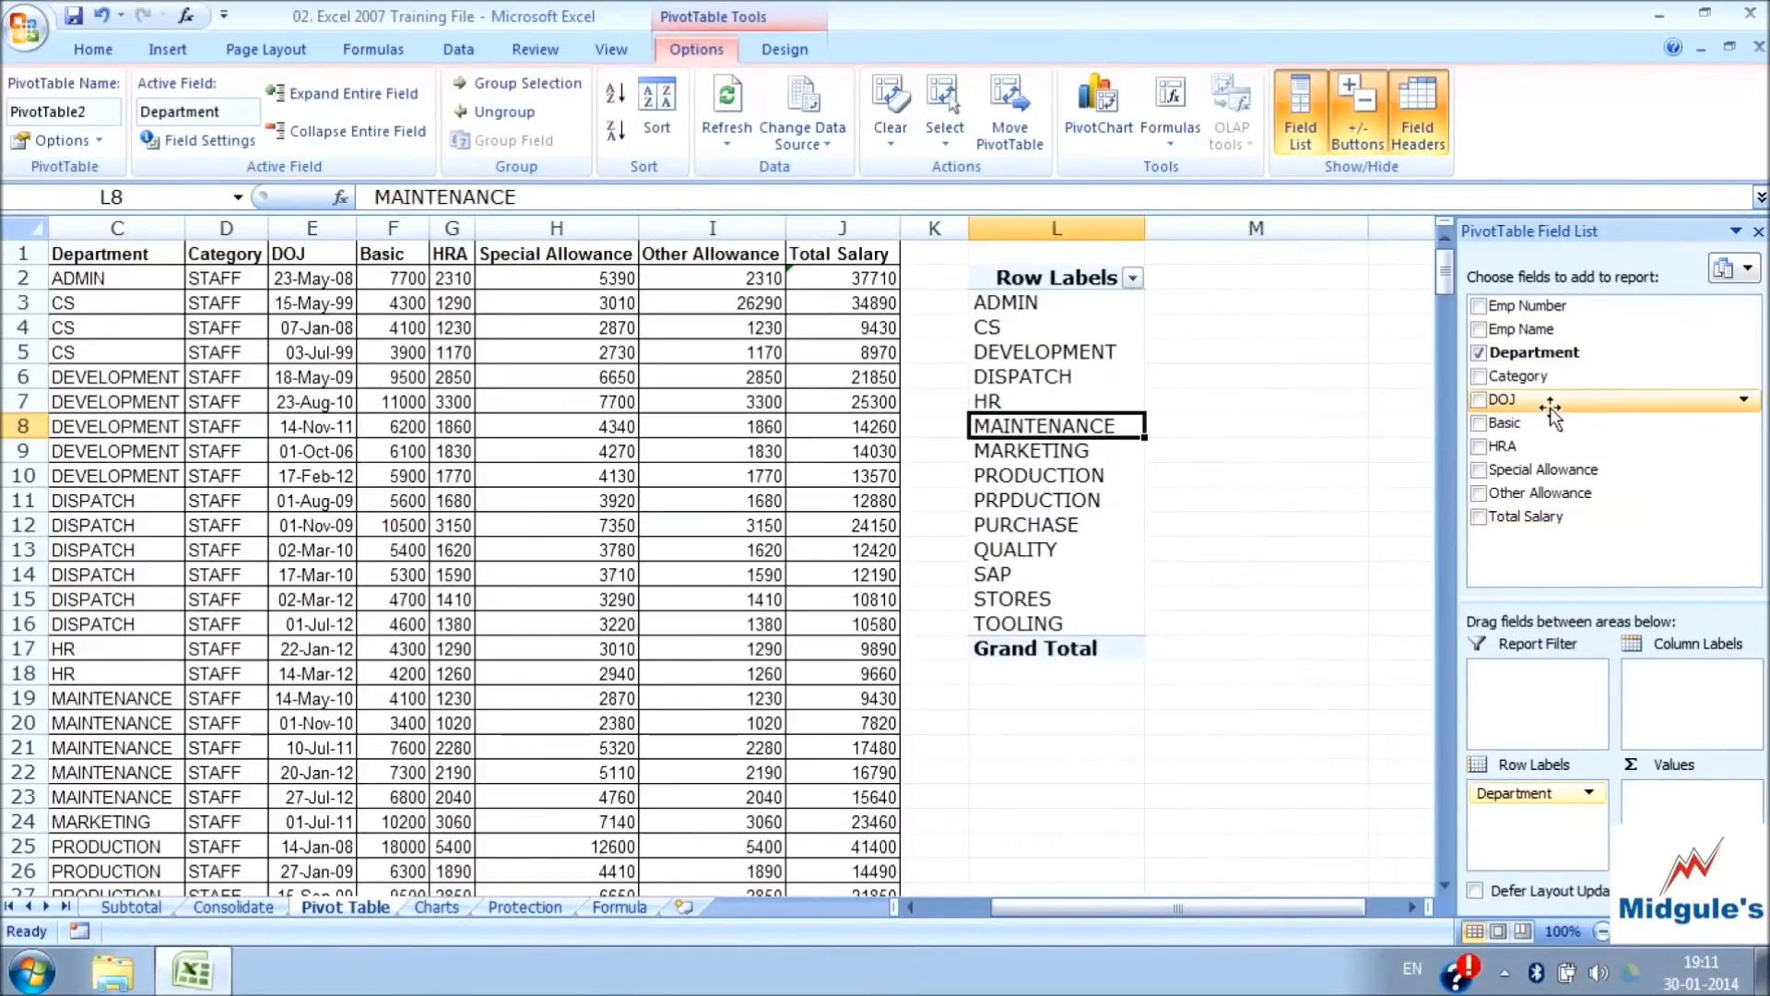
drag(1512, 376, 1521, 791)
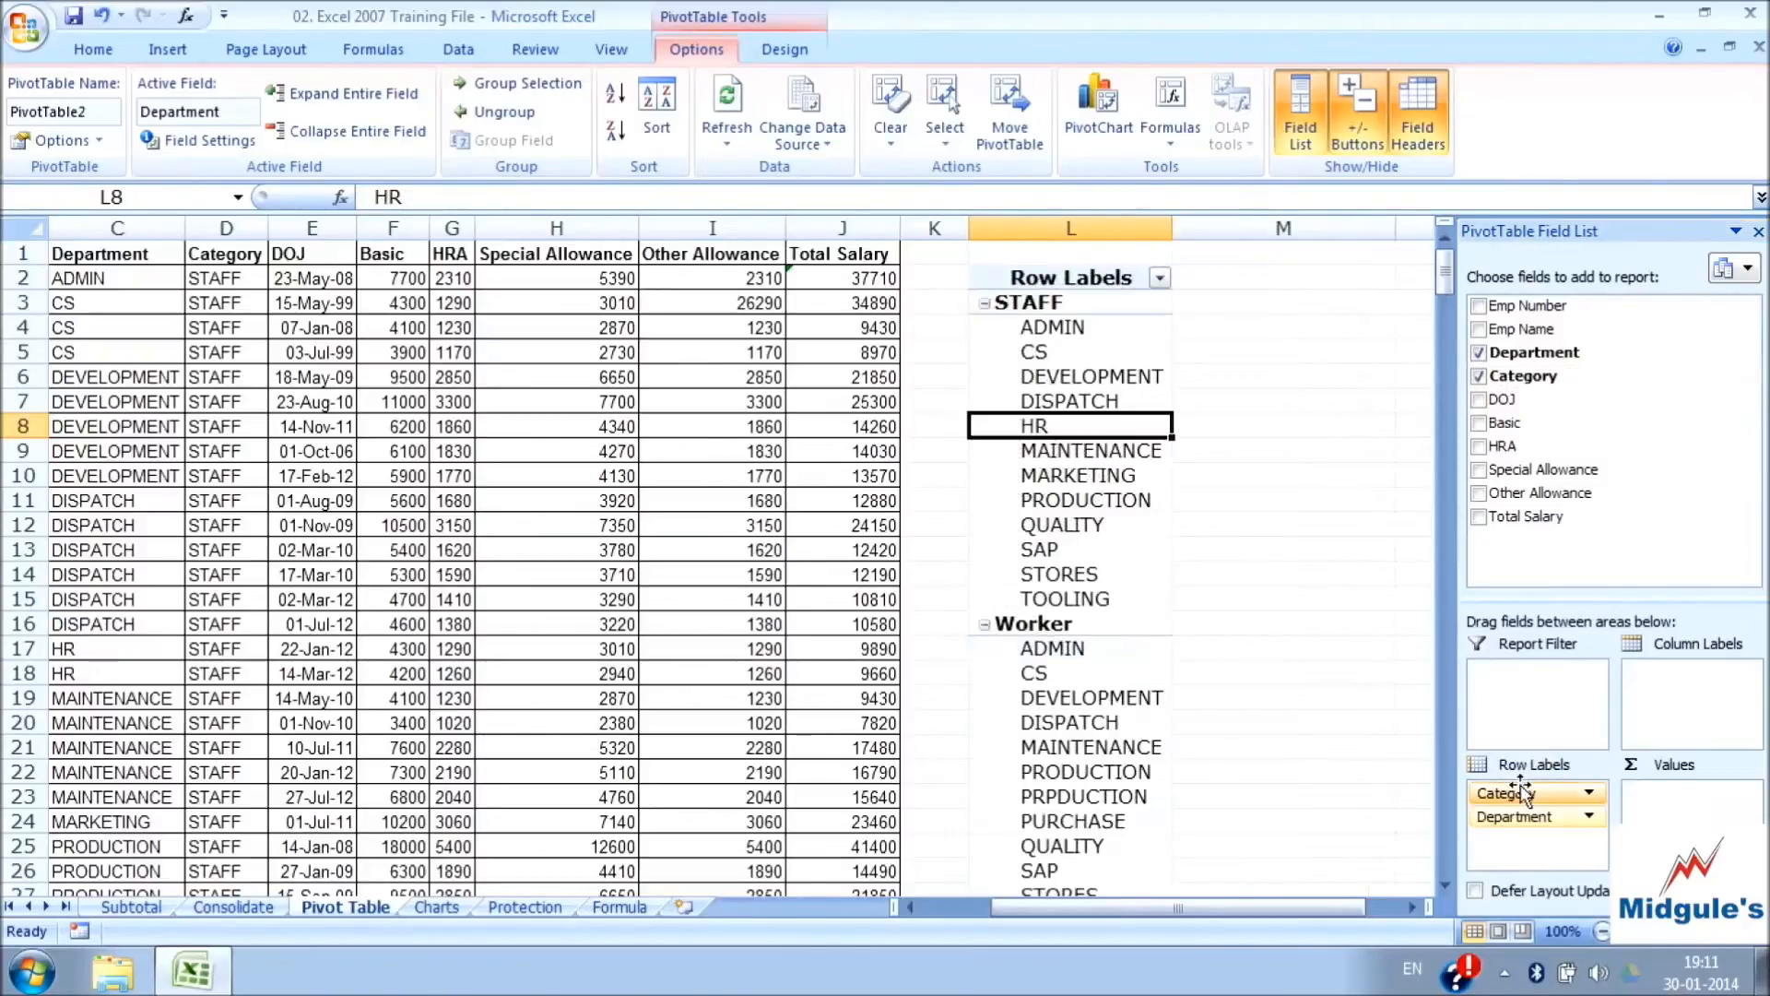
drag(1530, 516, 1664, 812)
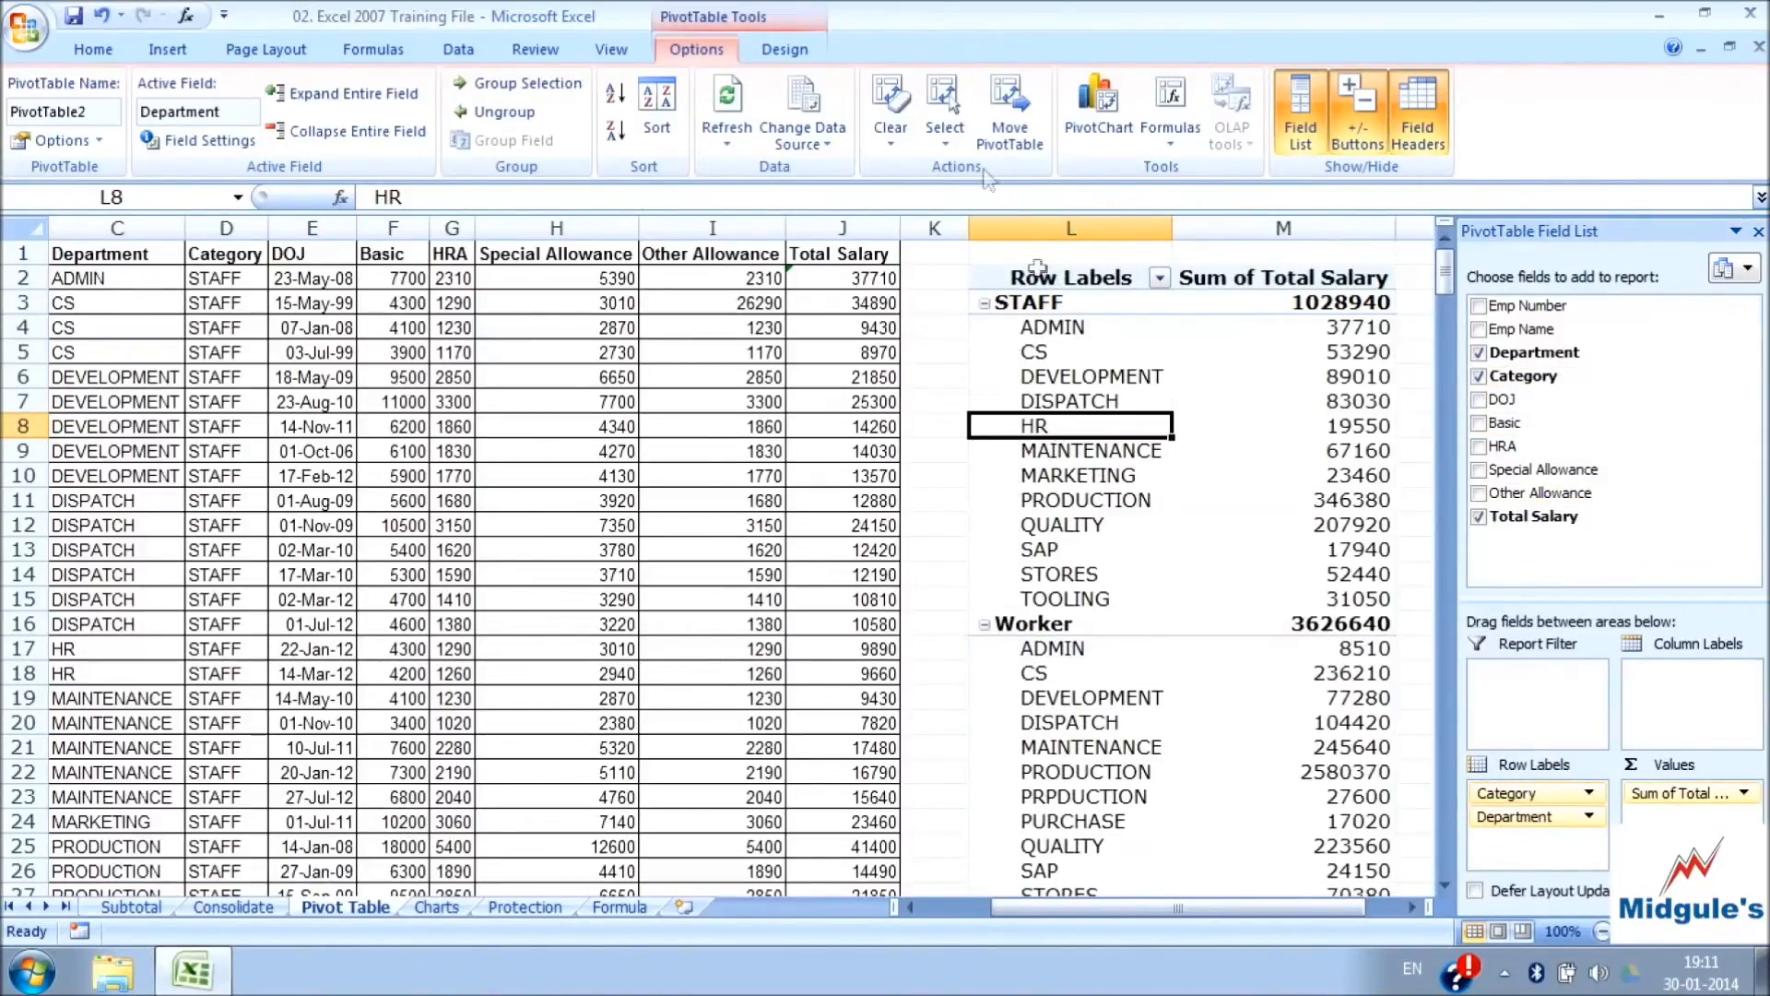
Select the entire PivotTable, narrow the selection to its values, and toggle the Enable Selection option
click(954, 142)
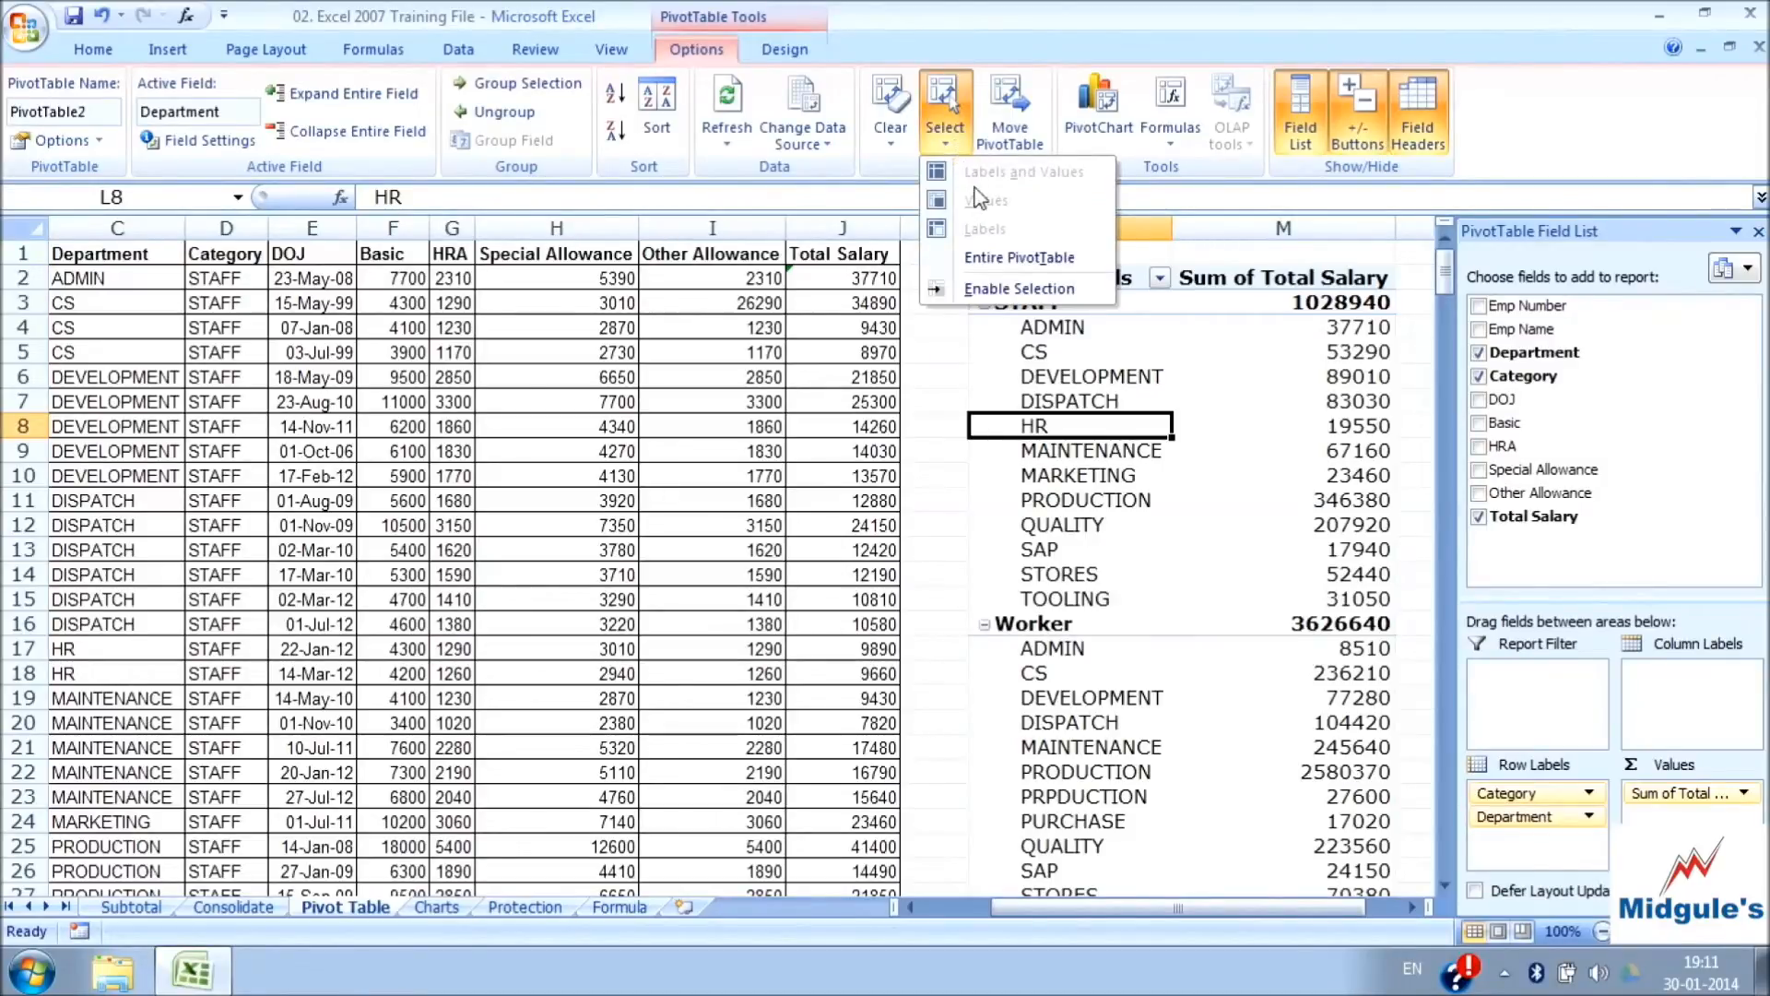
click(1048, 267)
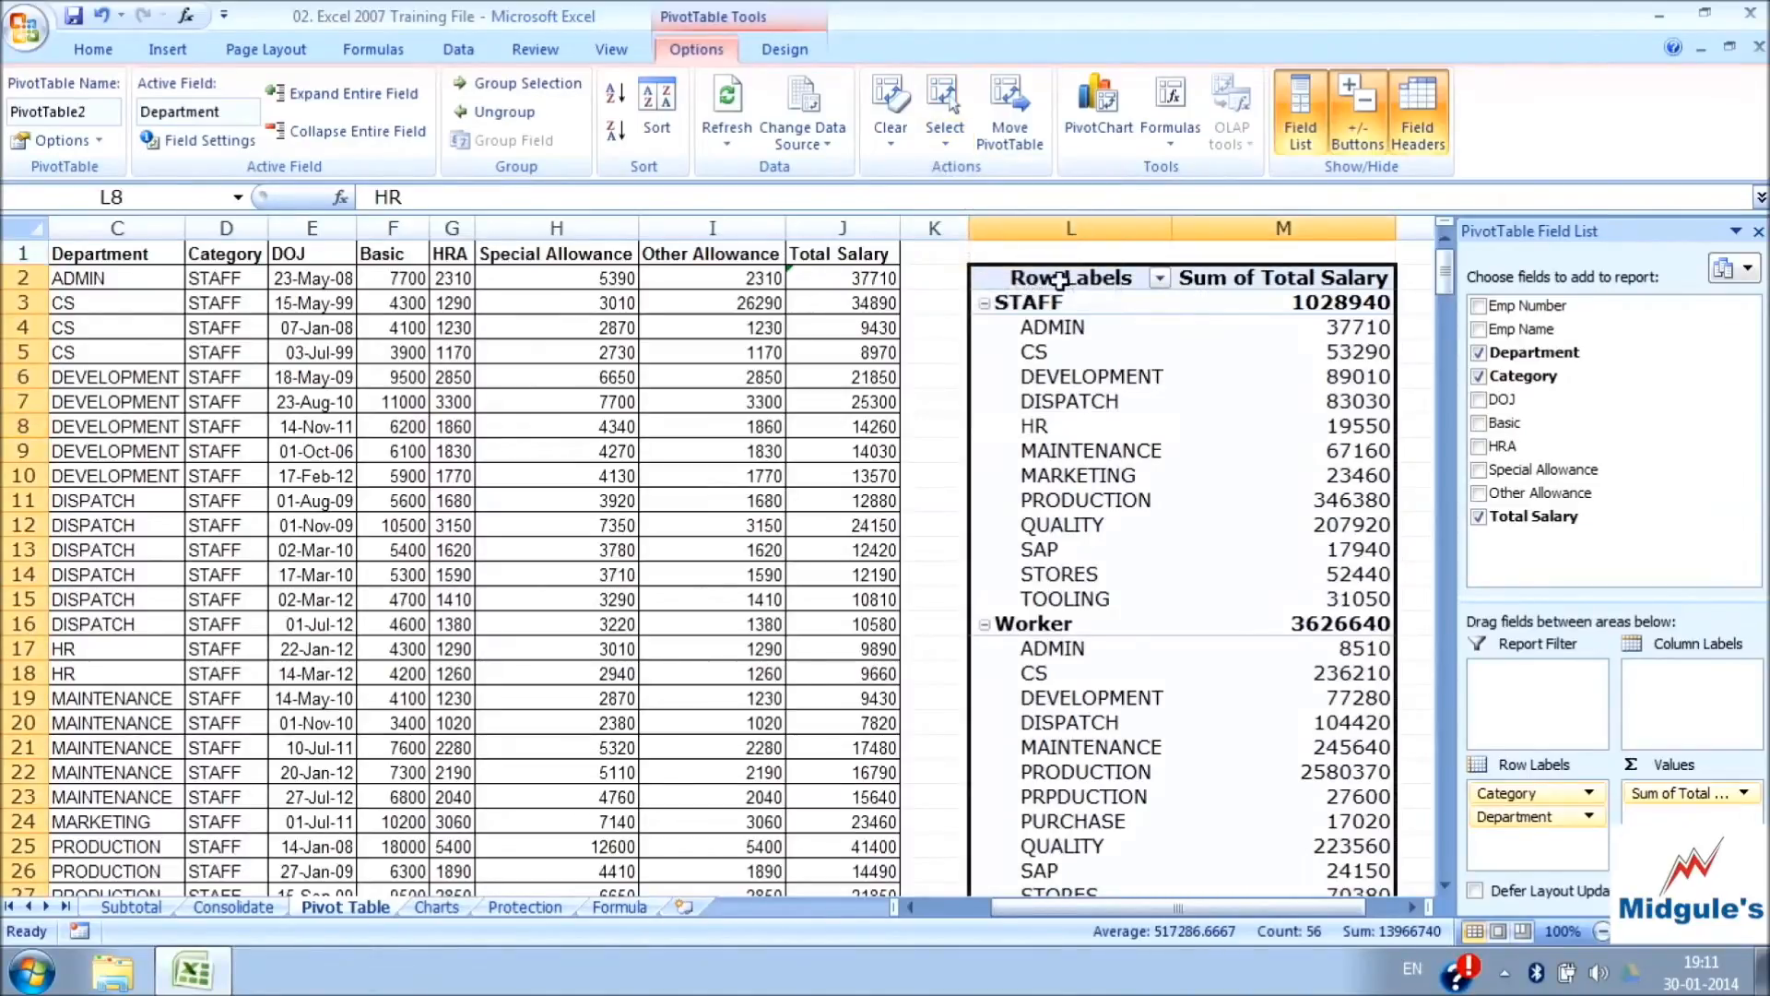
click(949, 142)
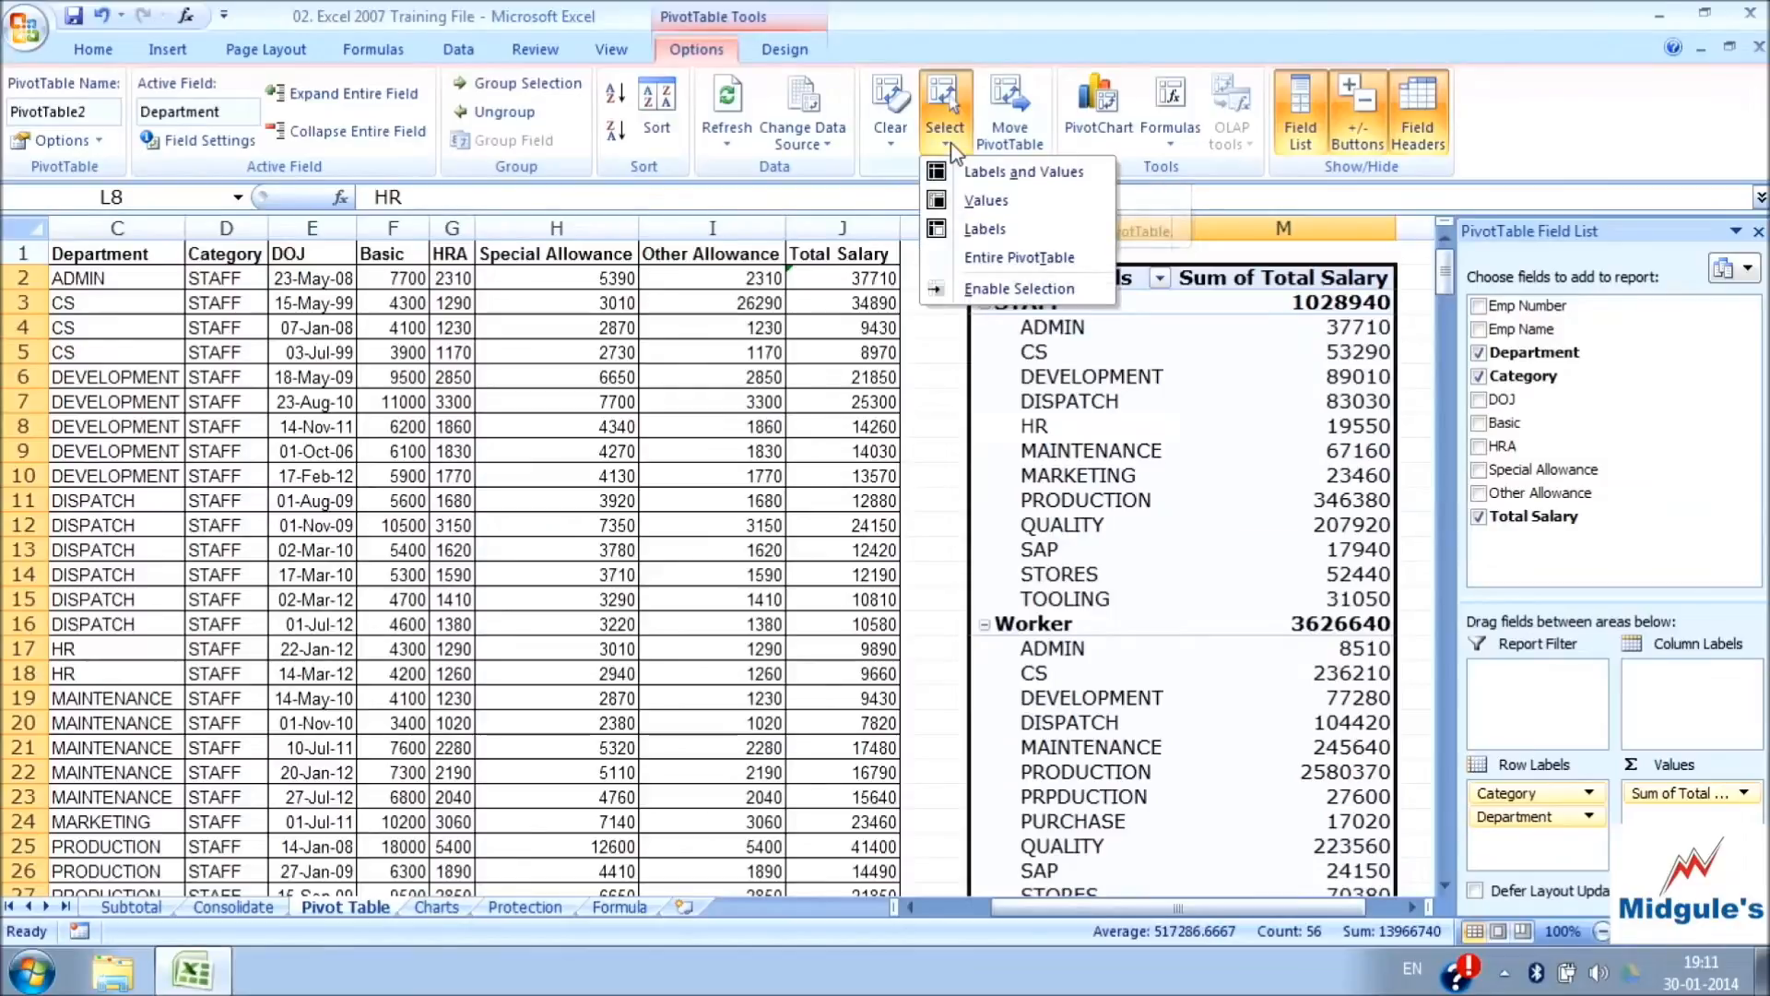
click(986, 200)
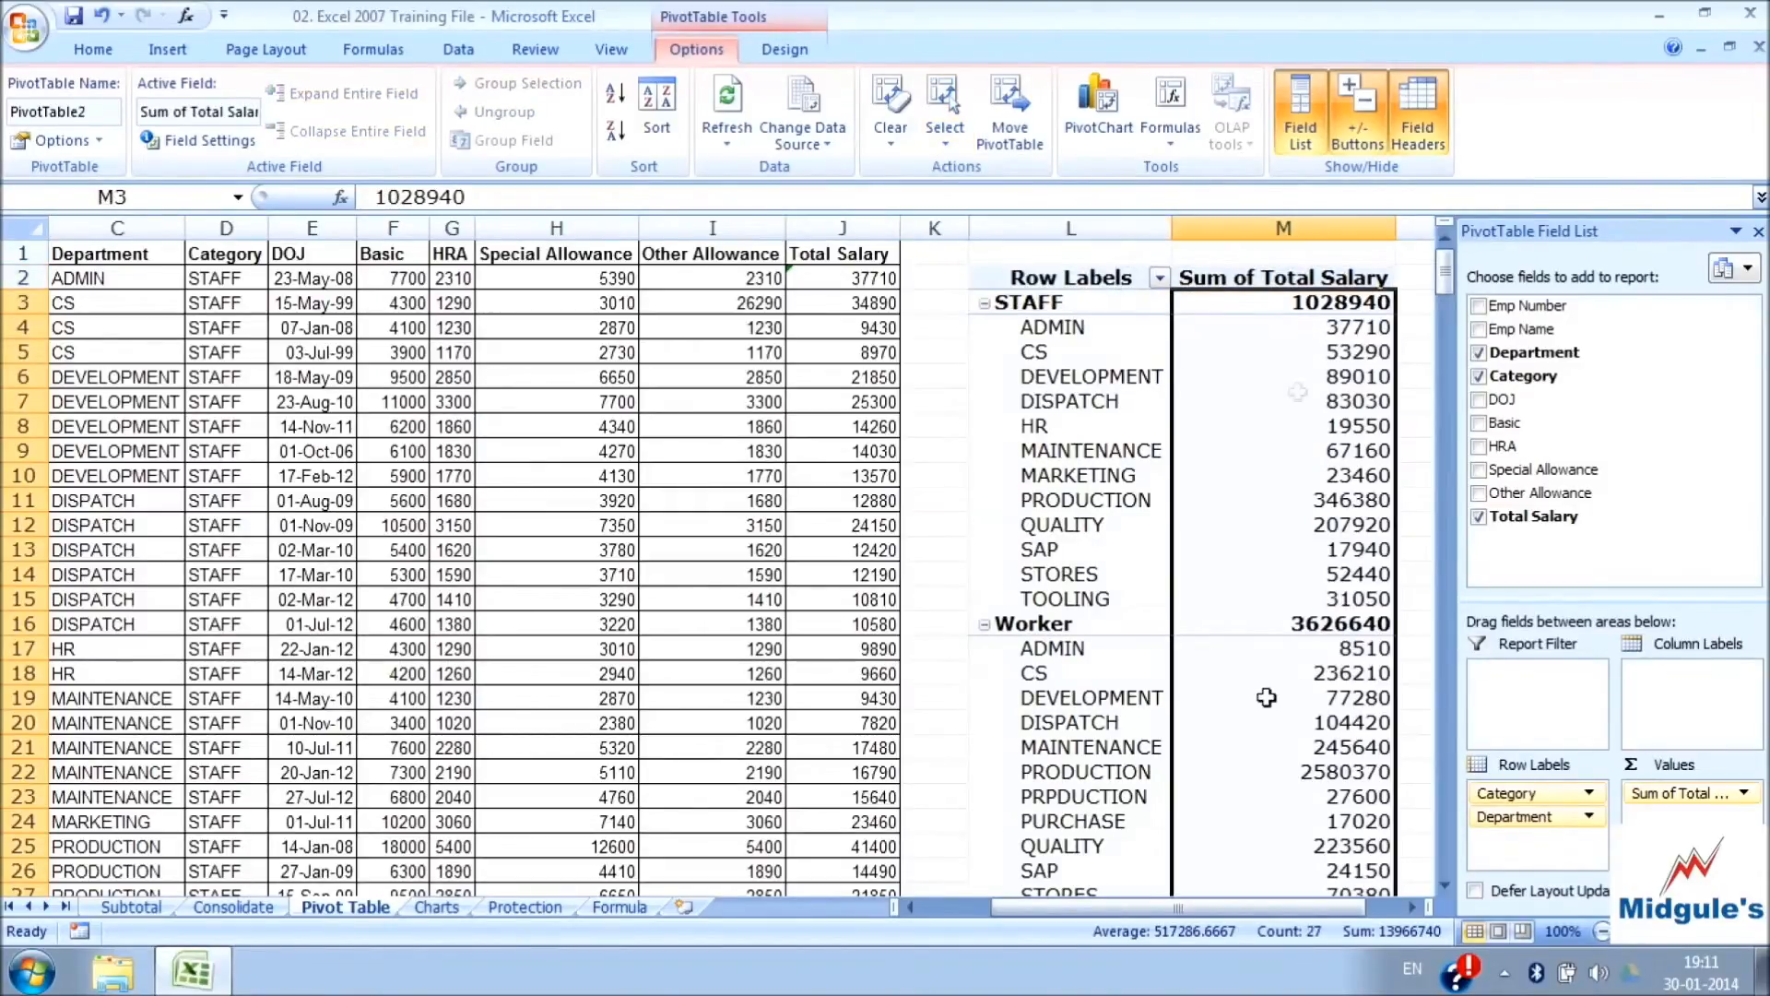
click(944, 118)
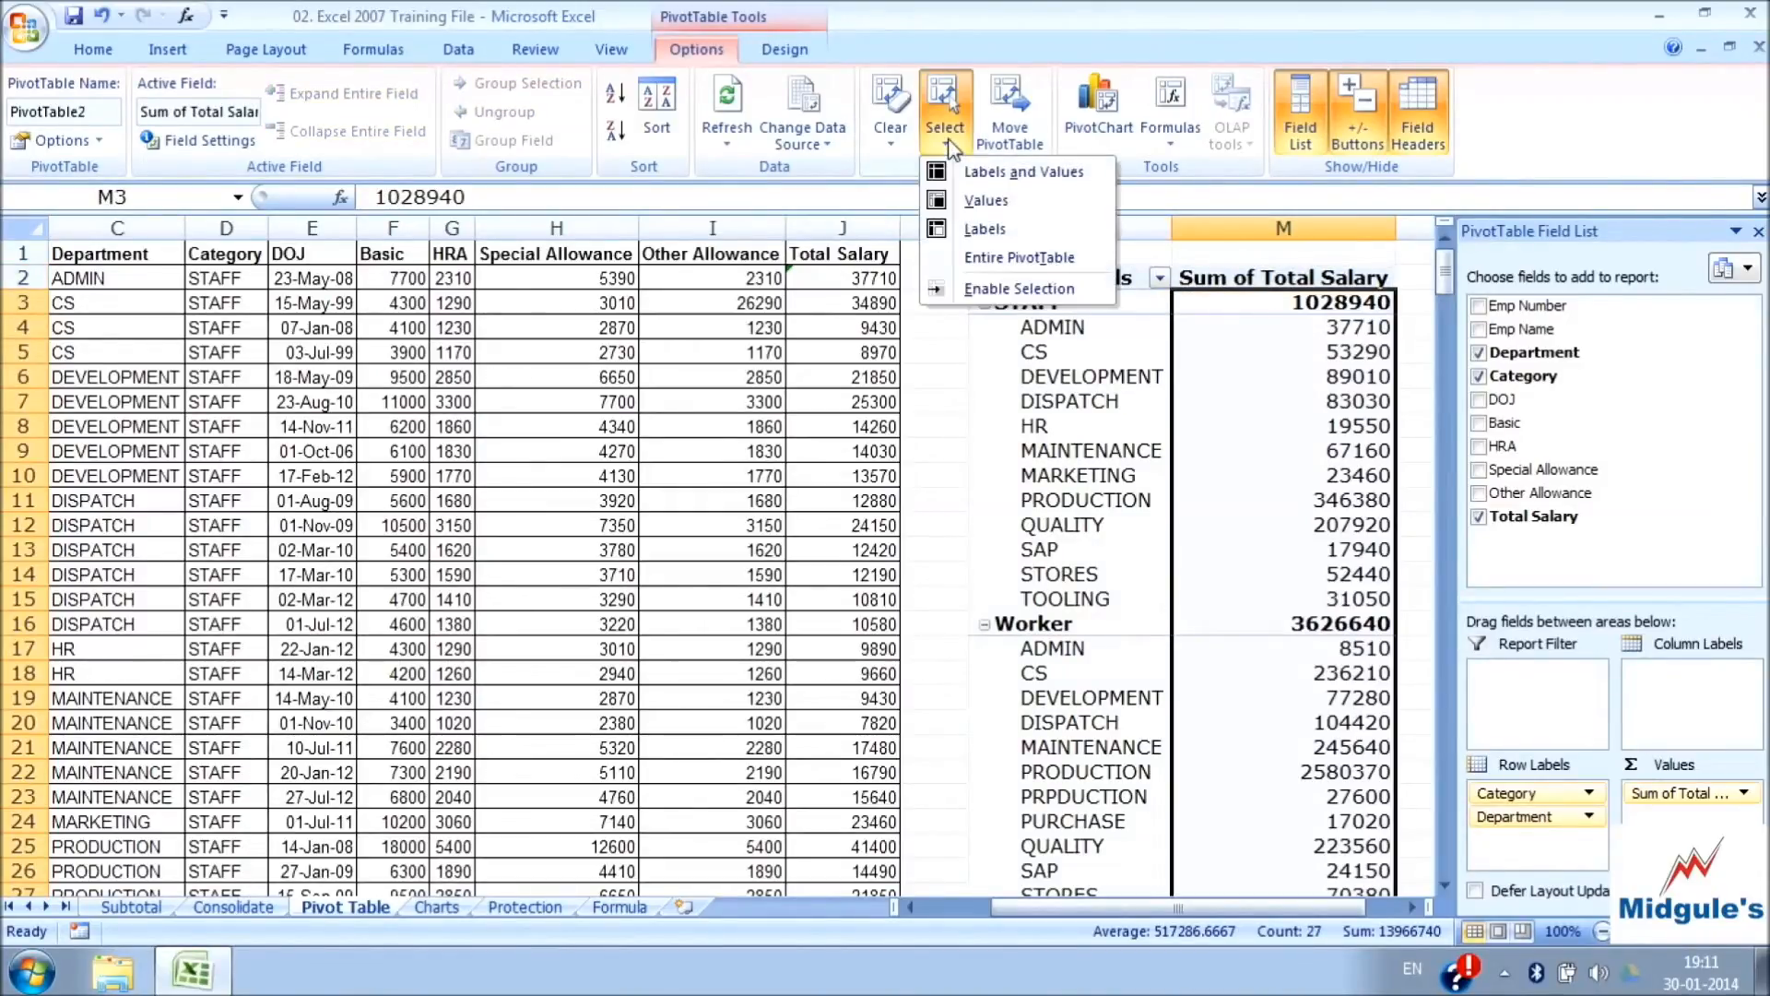
click(1019, 289)
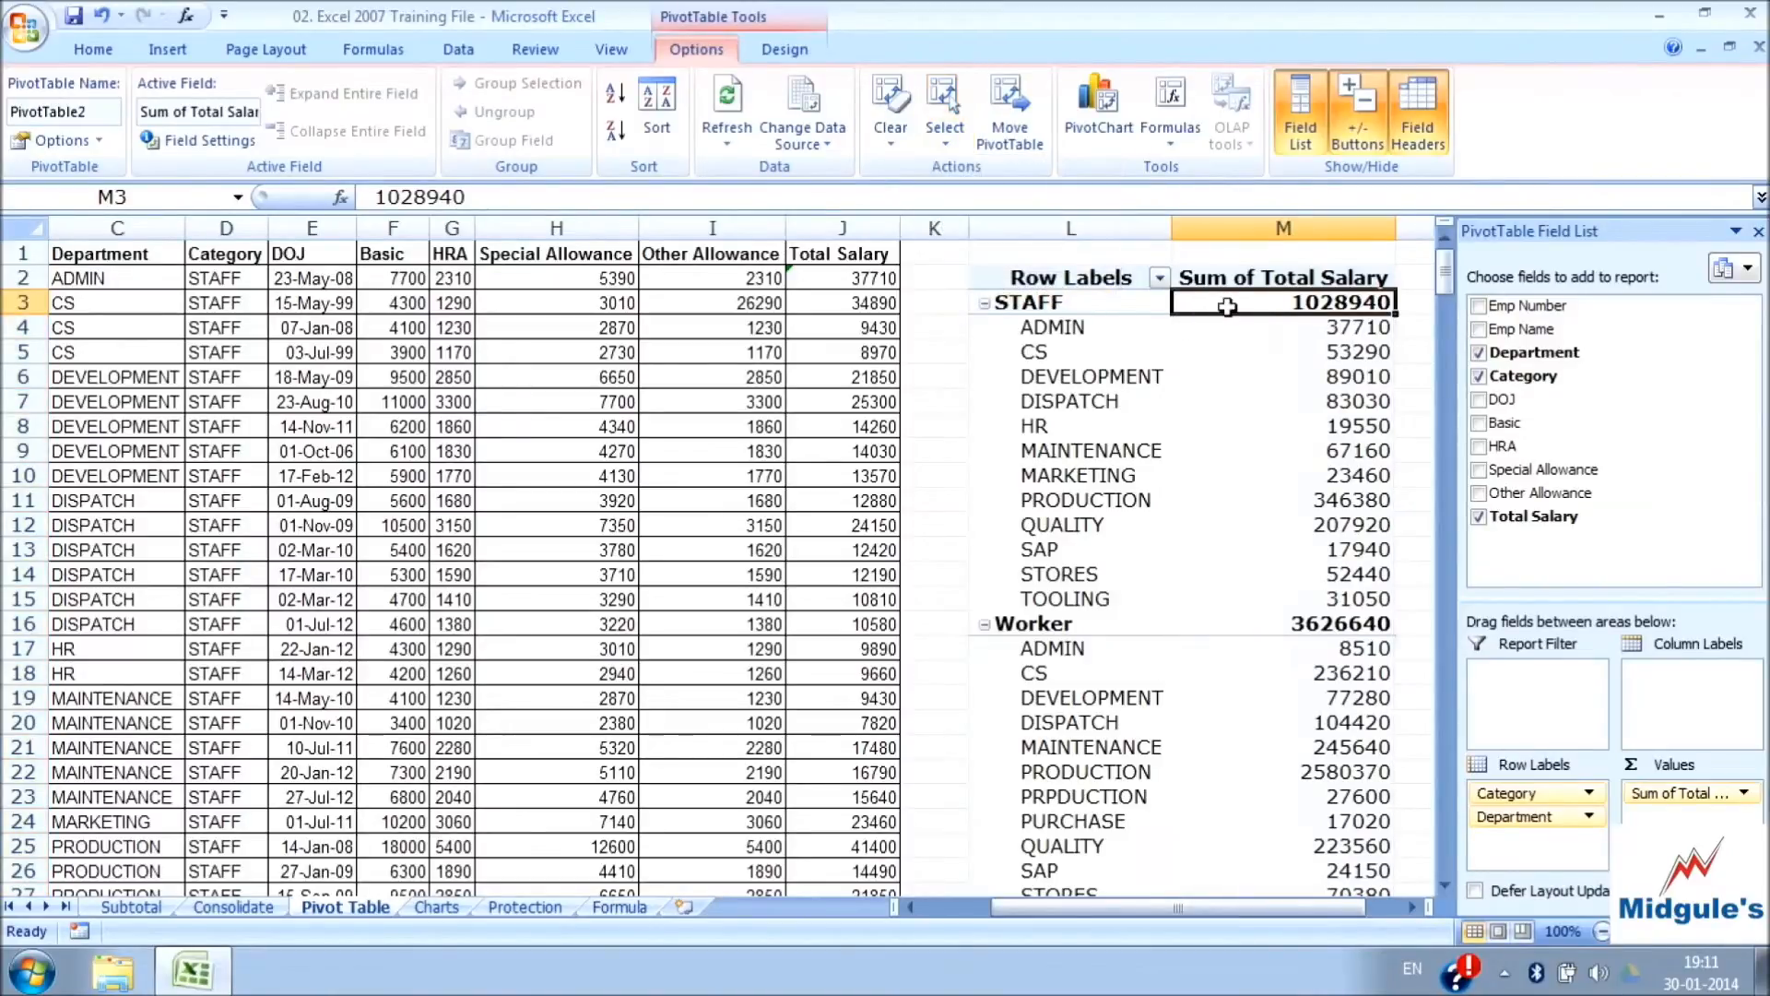
Move the PivotTable to cell L31 of the existing Pivot Table worksheet
mouse_move(1354, 513)
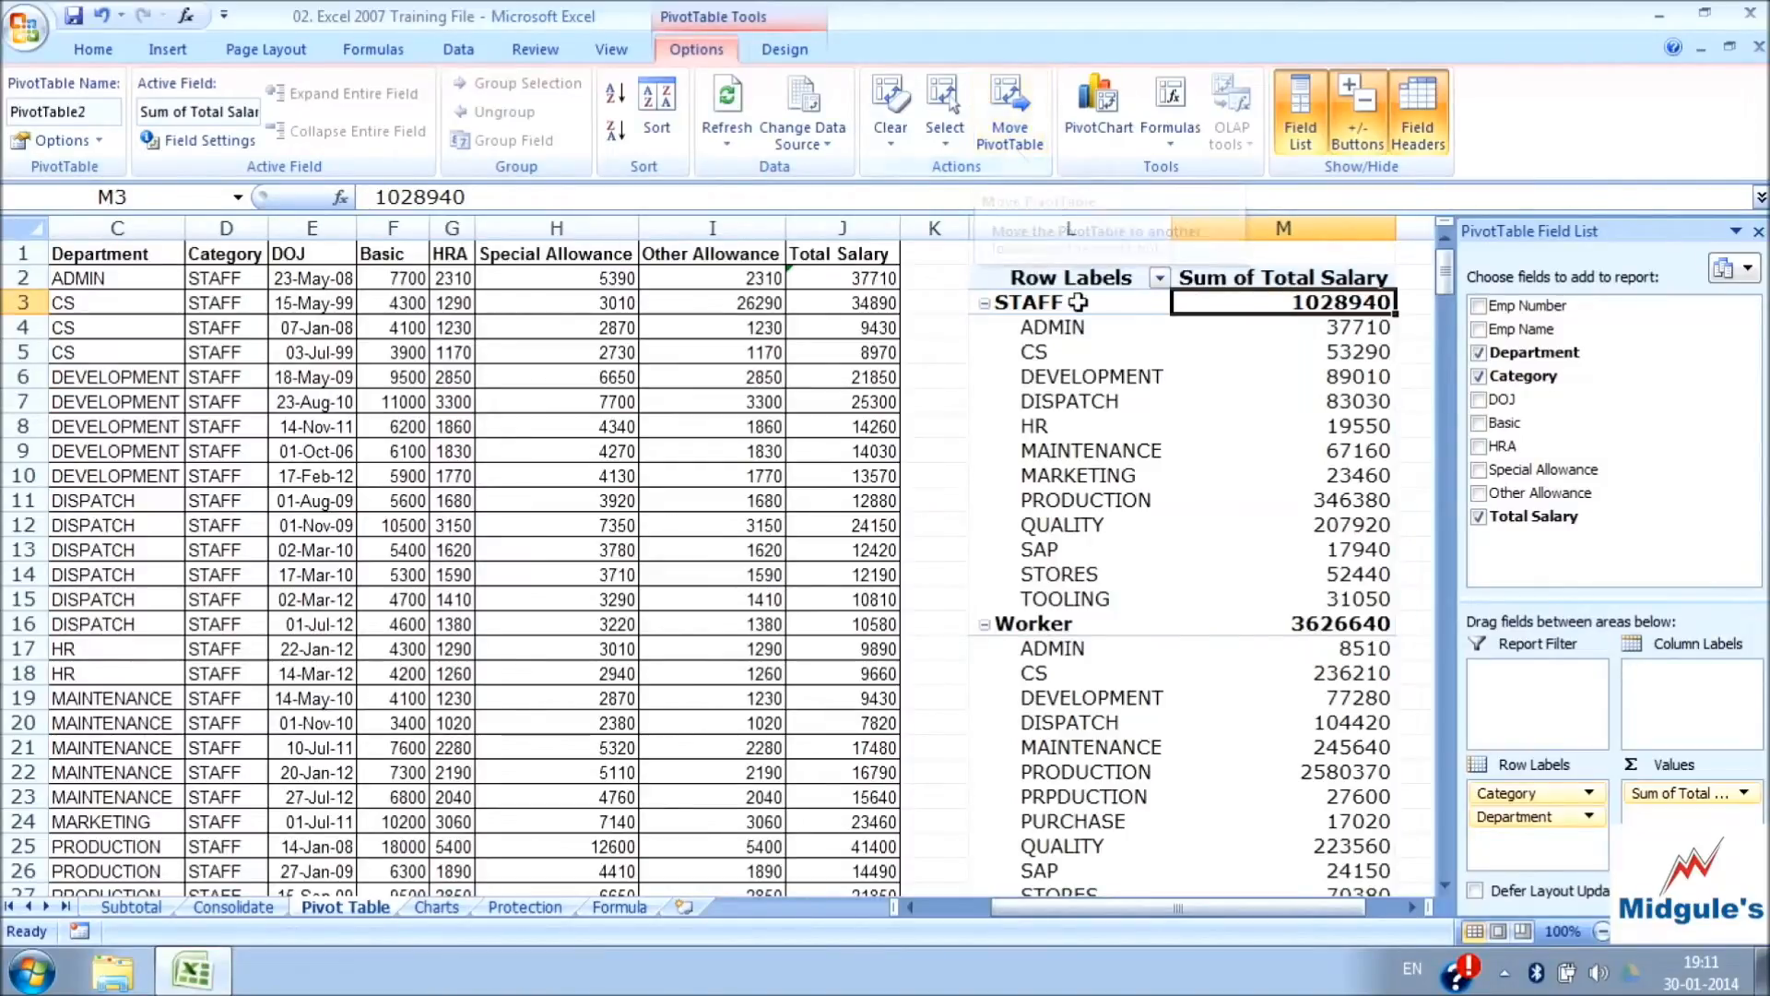
mouse_move(1233, 313)
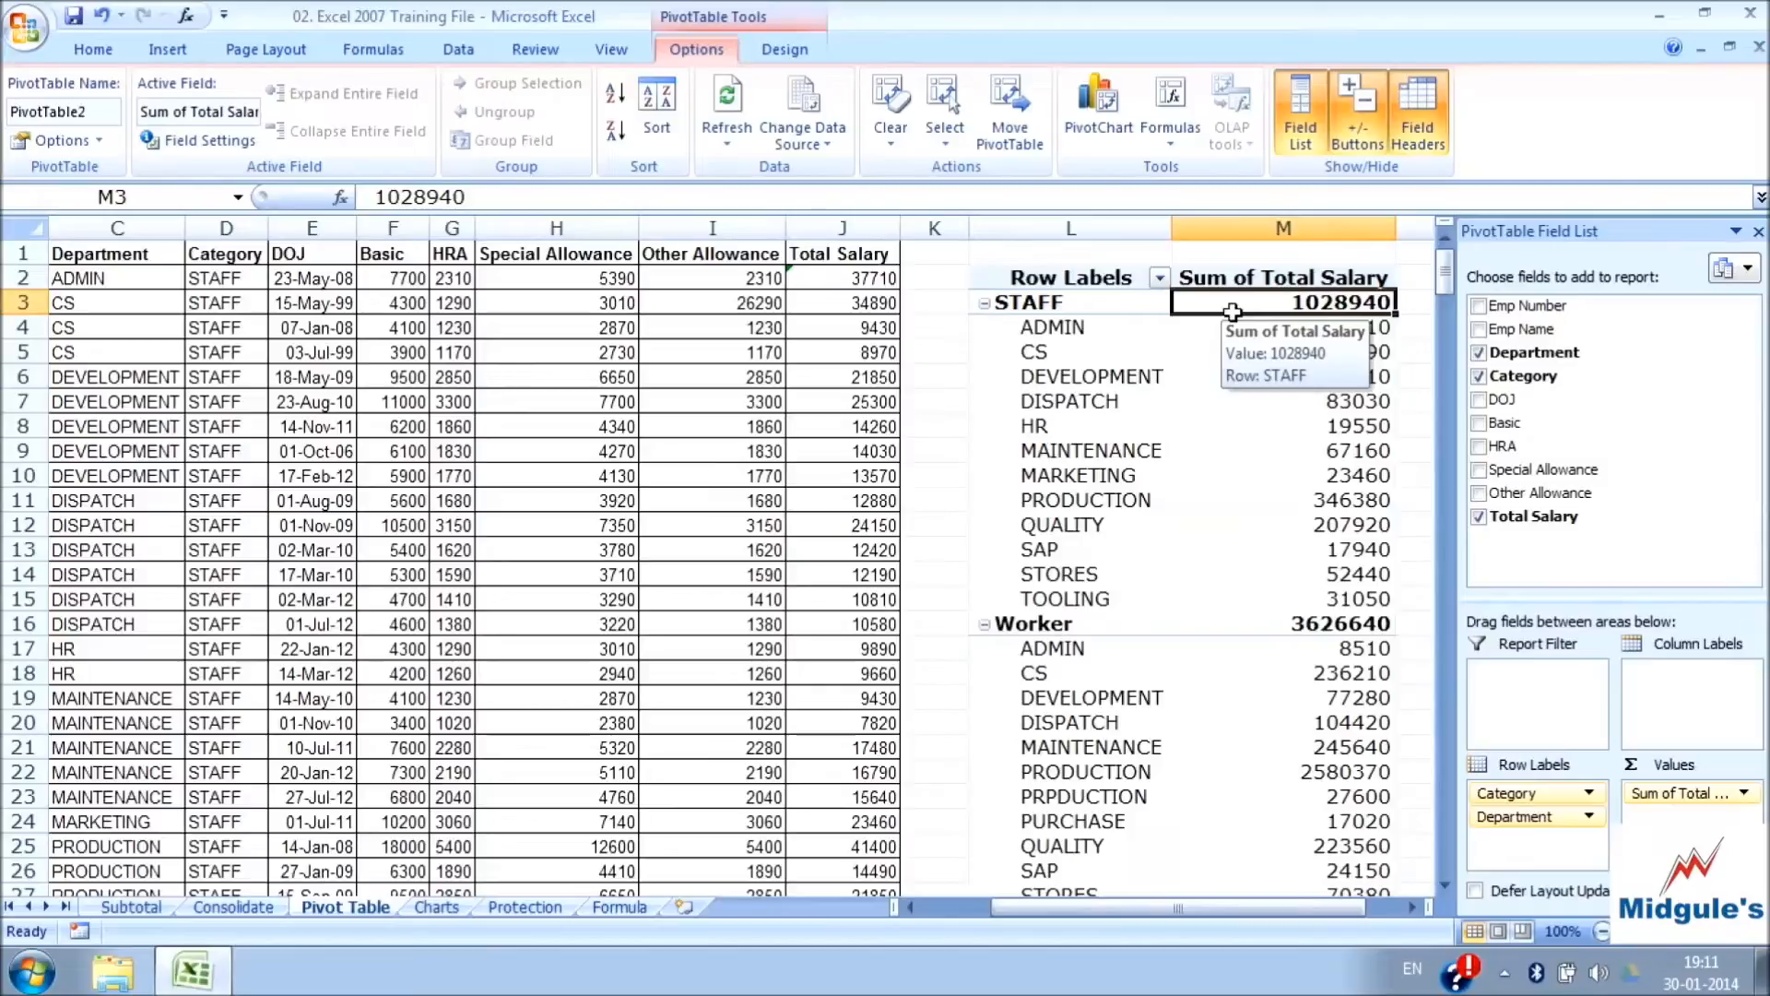
click(1014, 146)
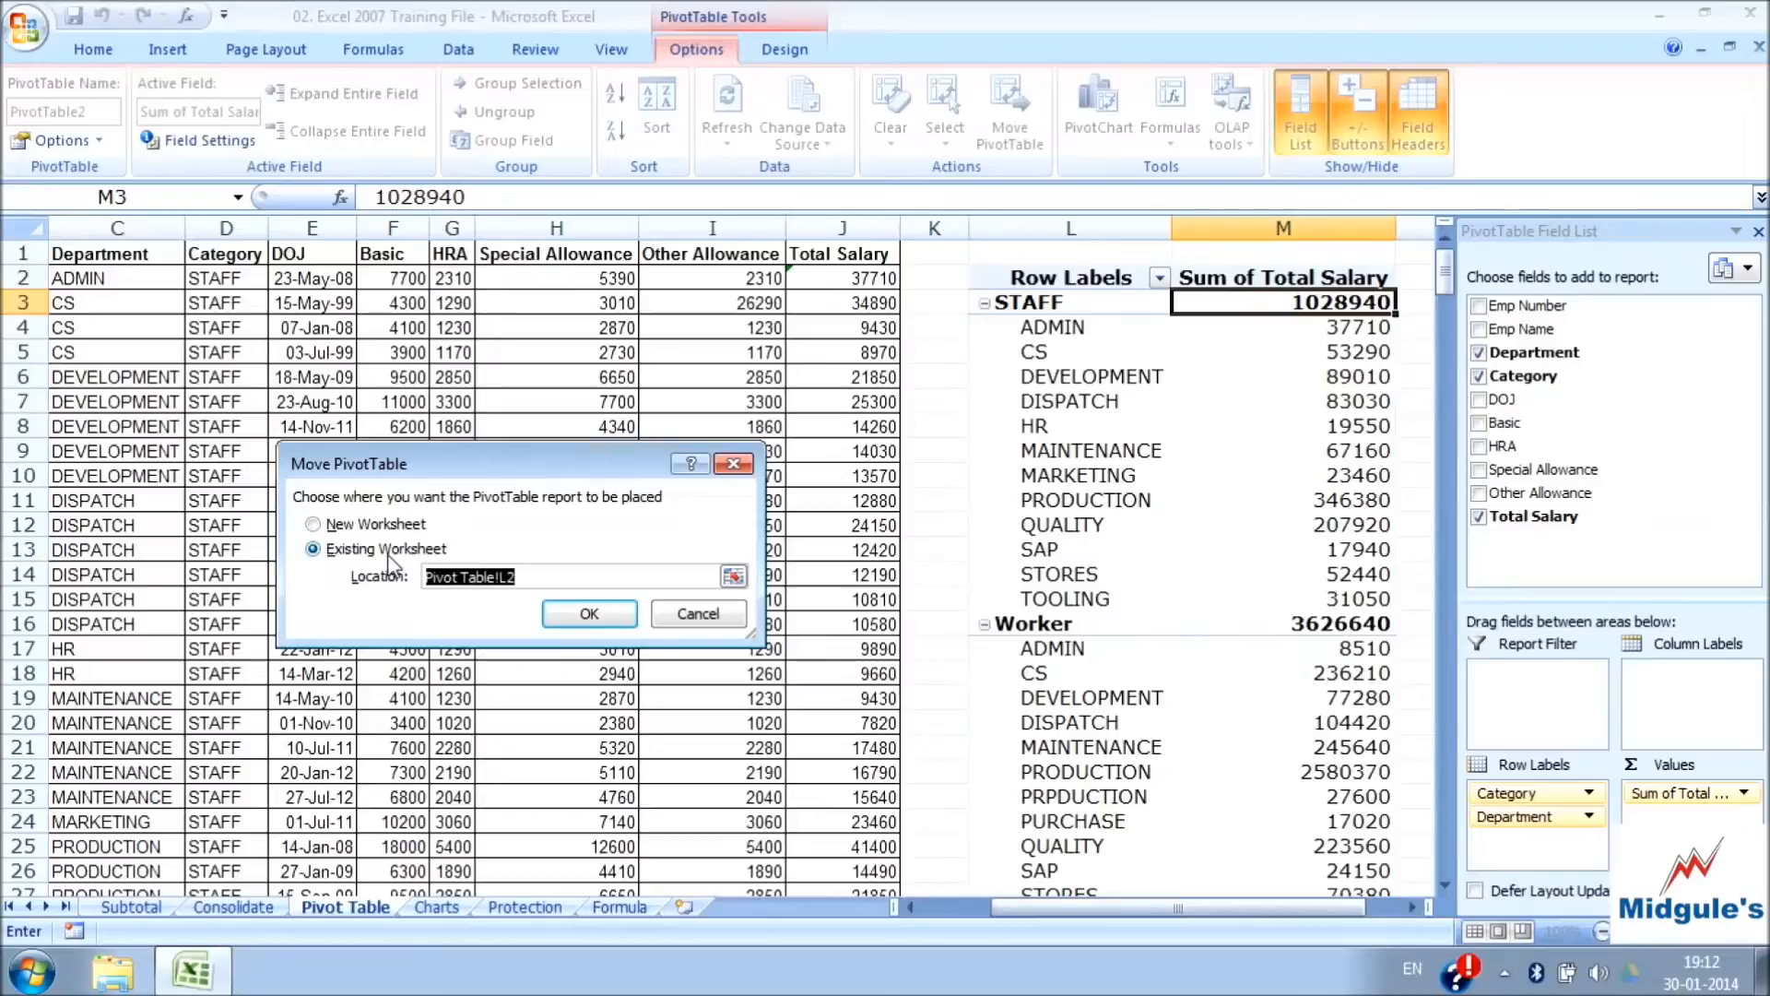
click(380, 524)
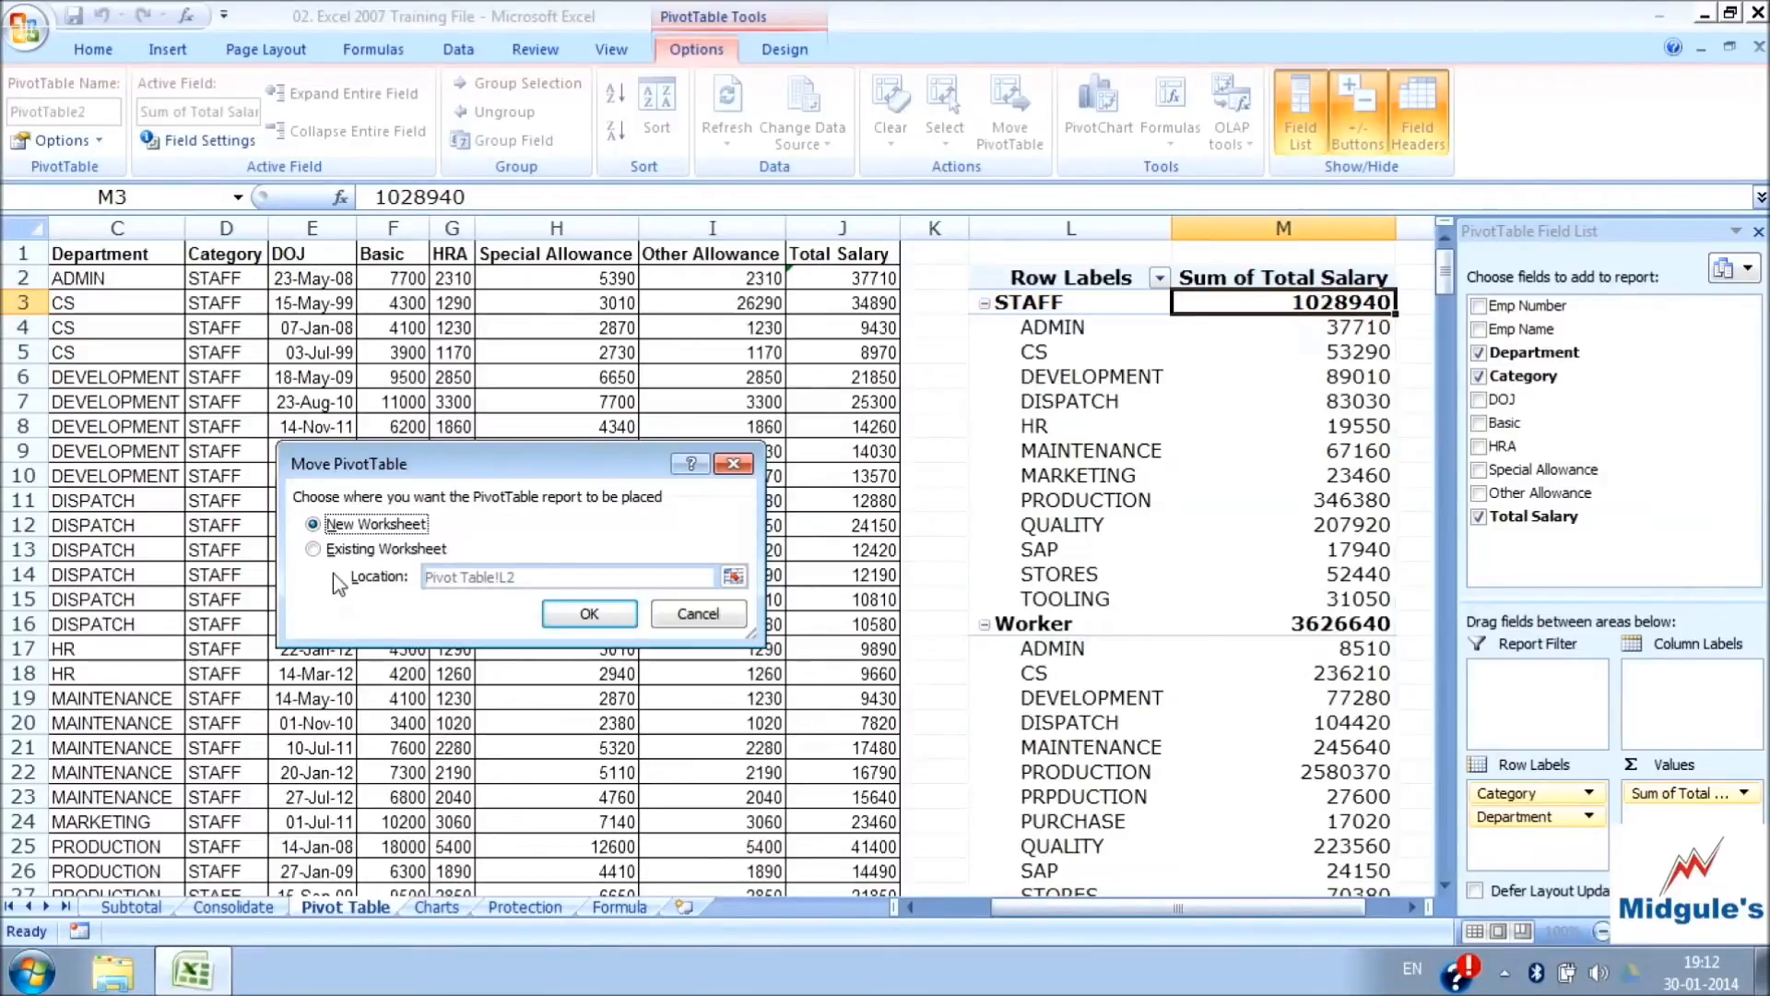
click(314, 549)
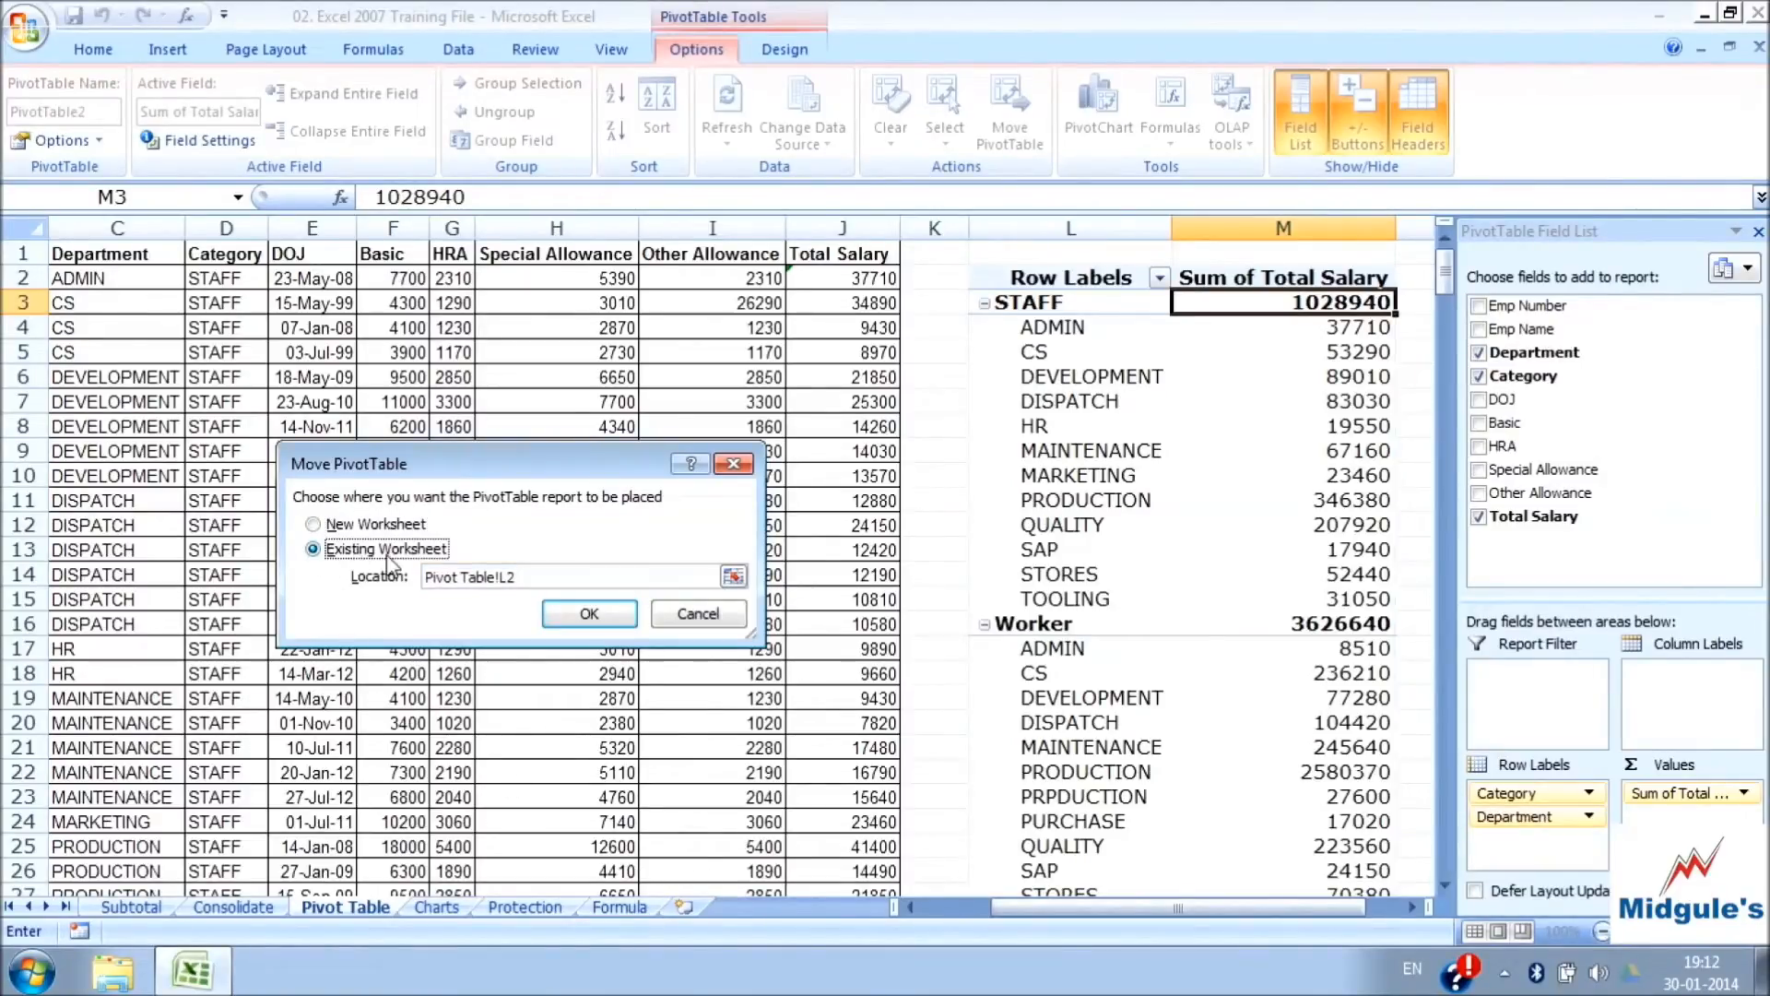
drag(534, 576, 408, 579)
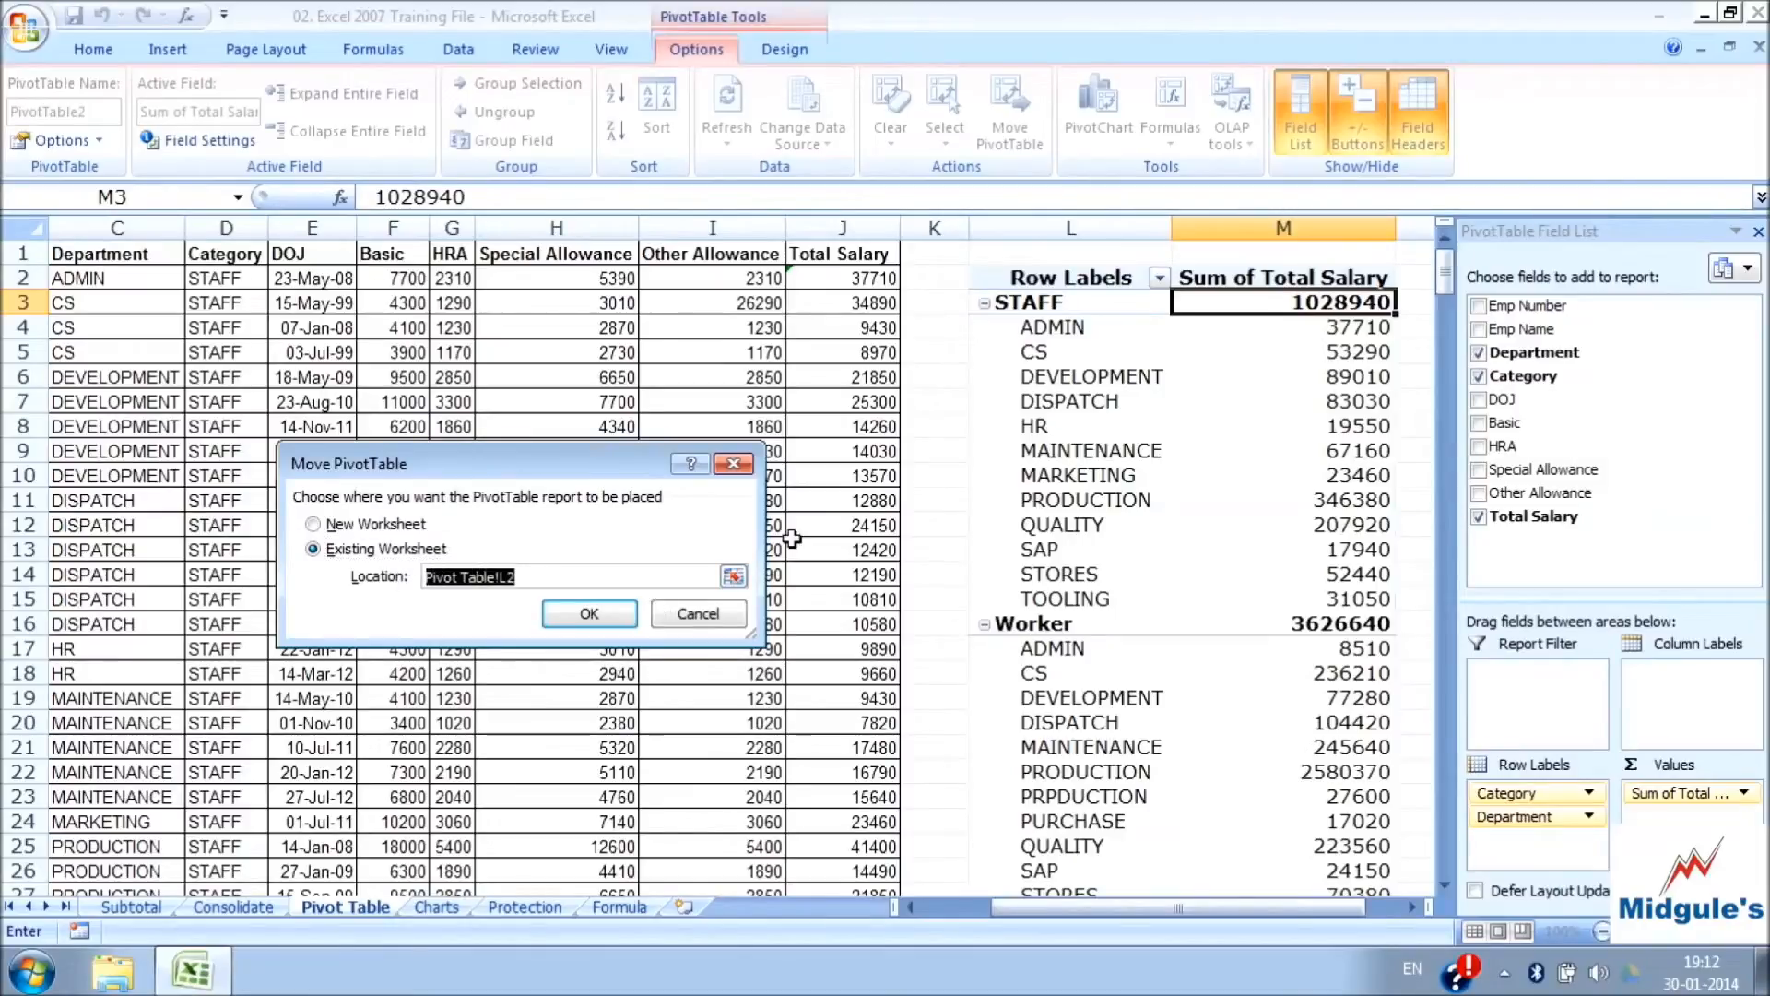
scroll(1263, 834, down, 3)
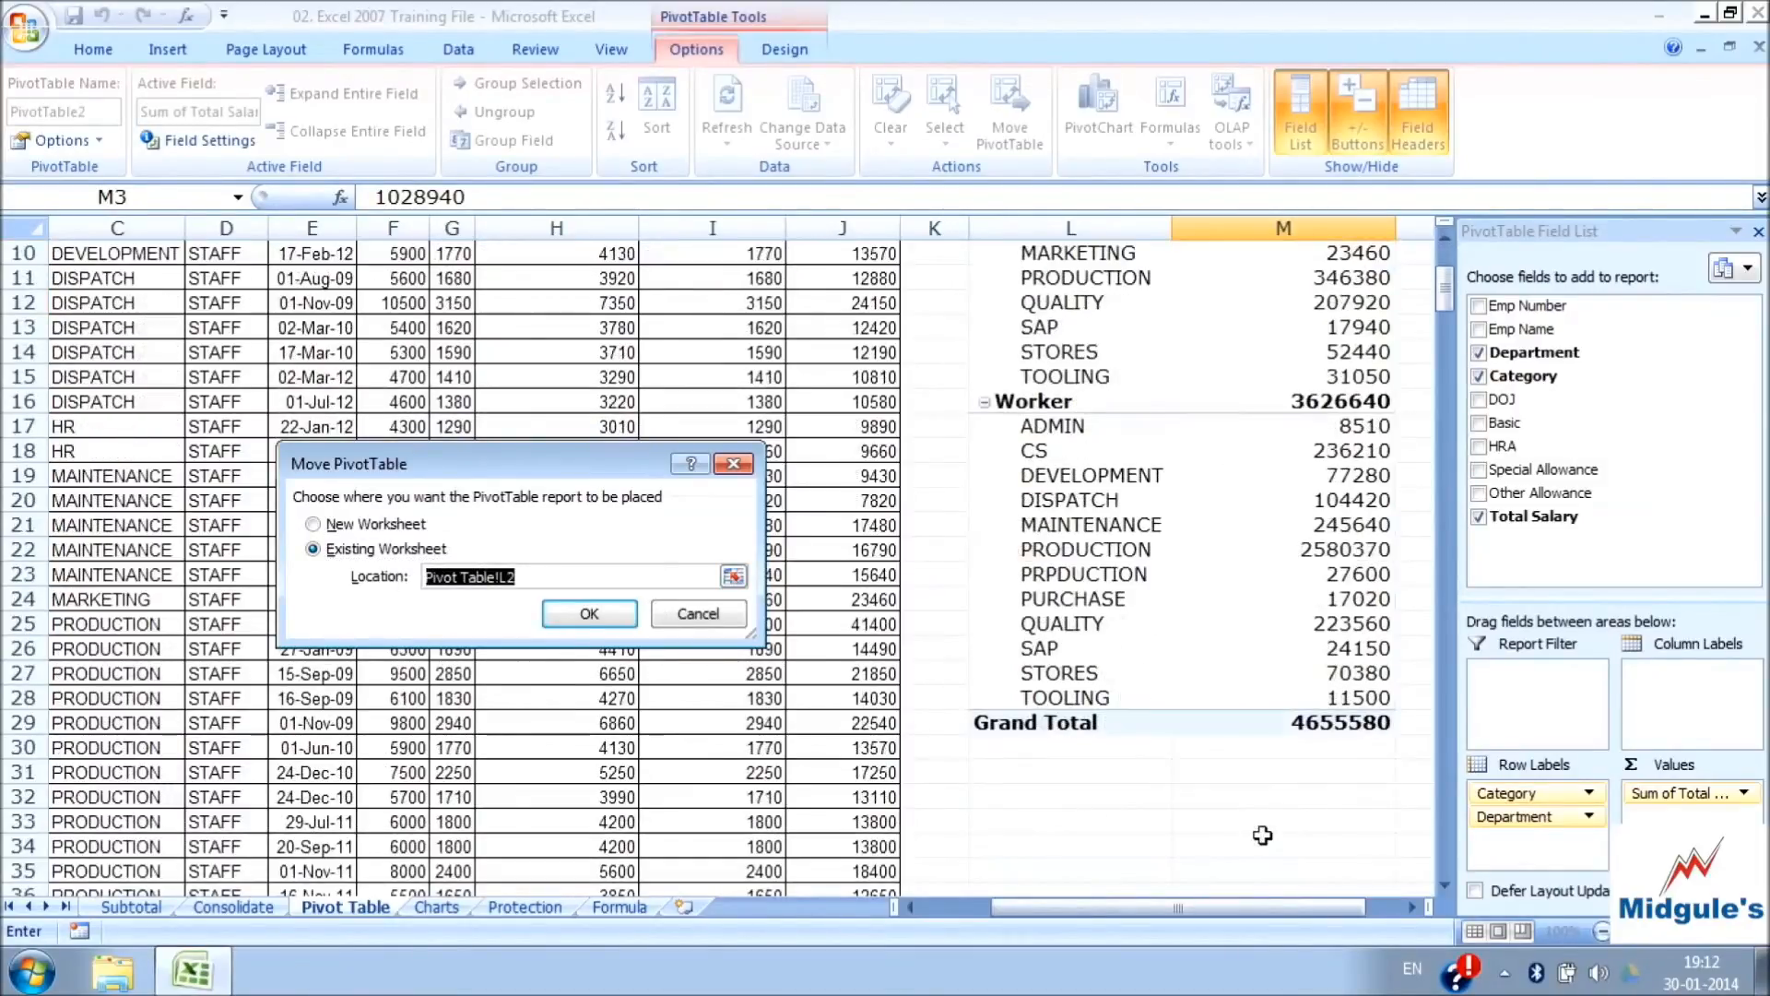
click(1054, 776)
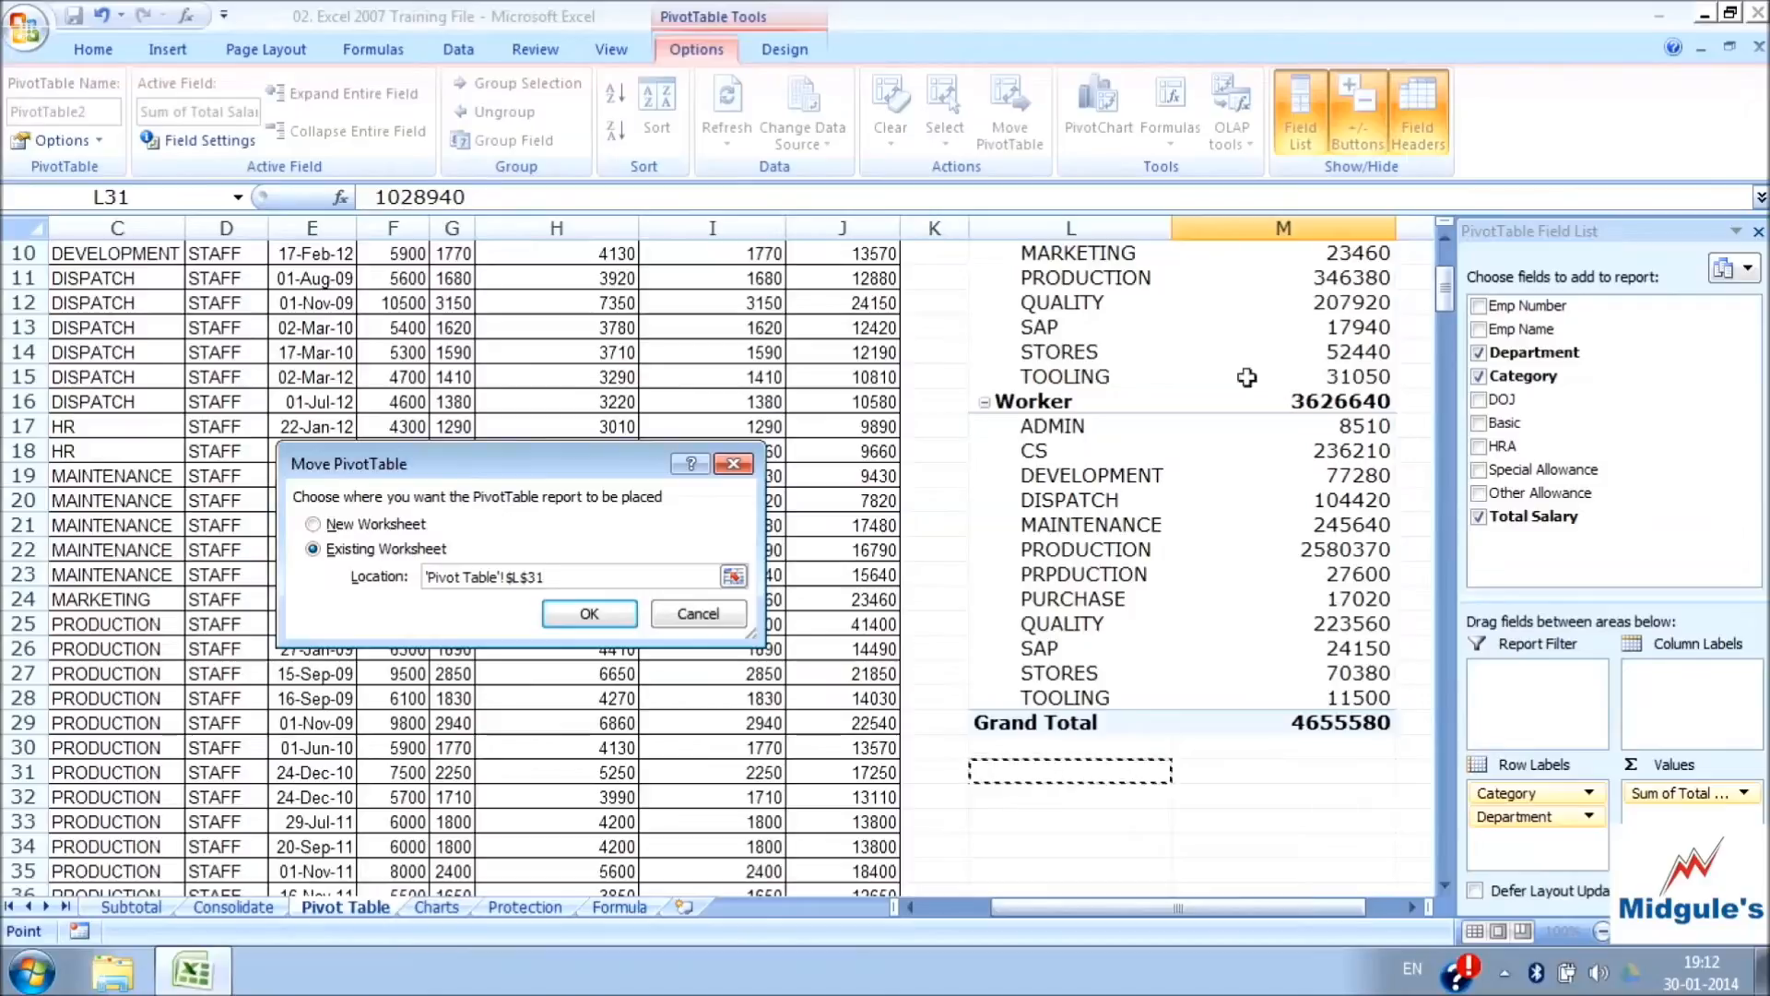
click(590, 613)
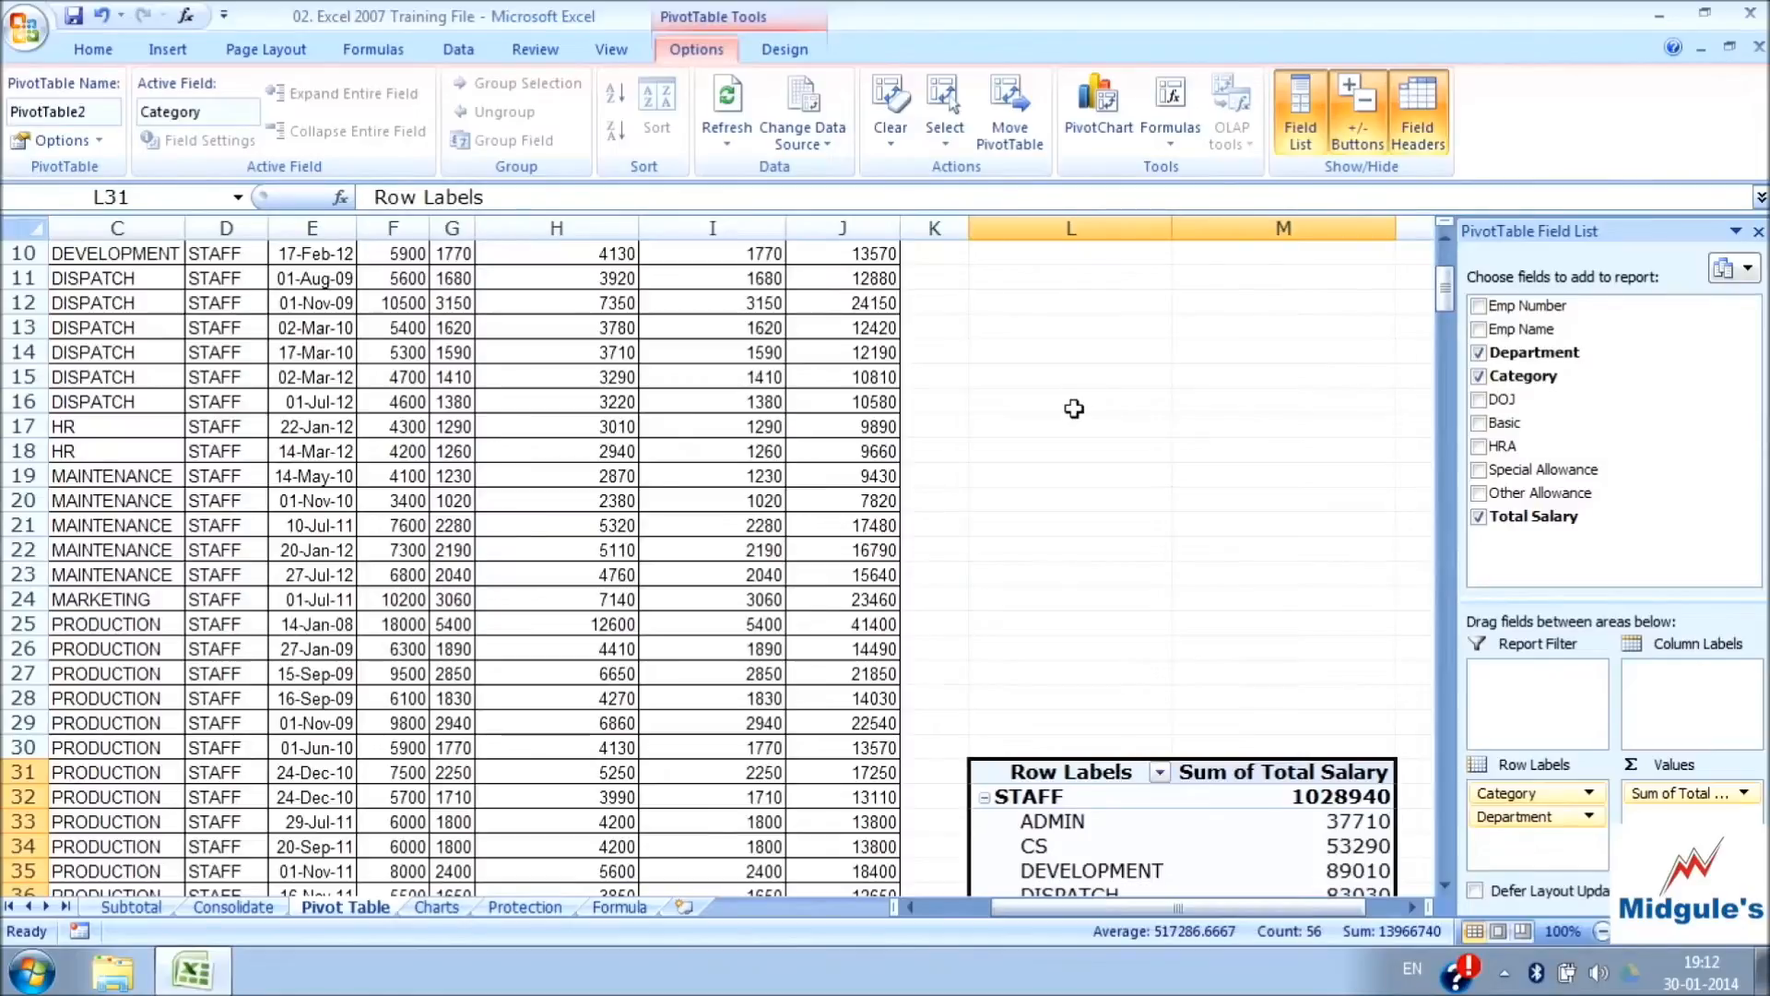
Move the PivotTable to a new worksheet
click(1010, 115)
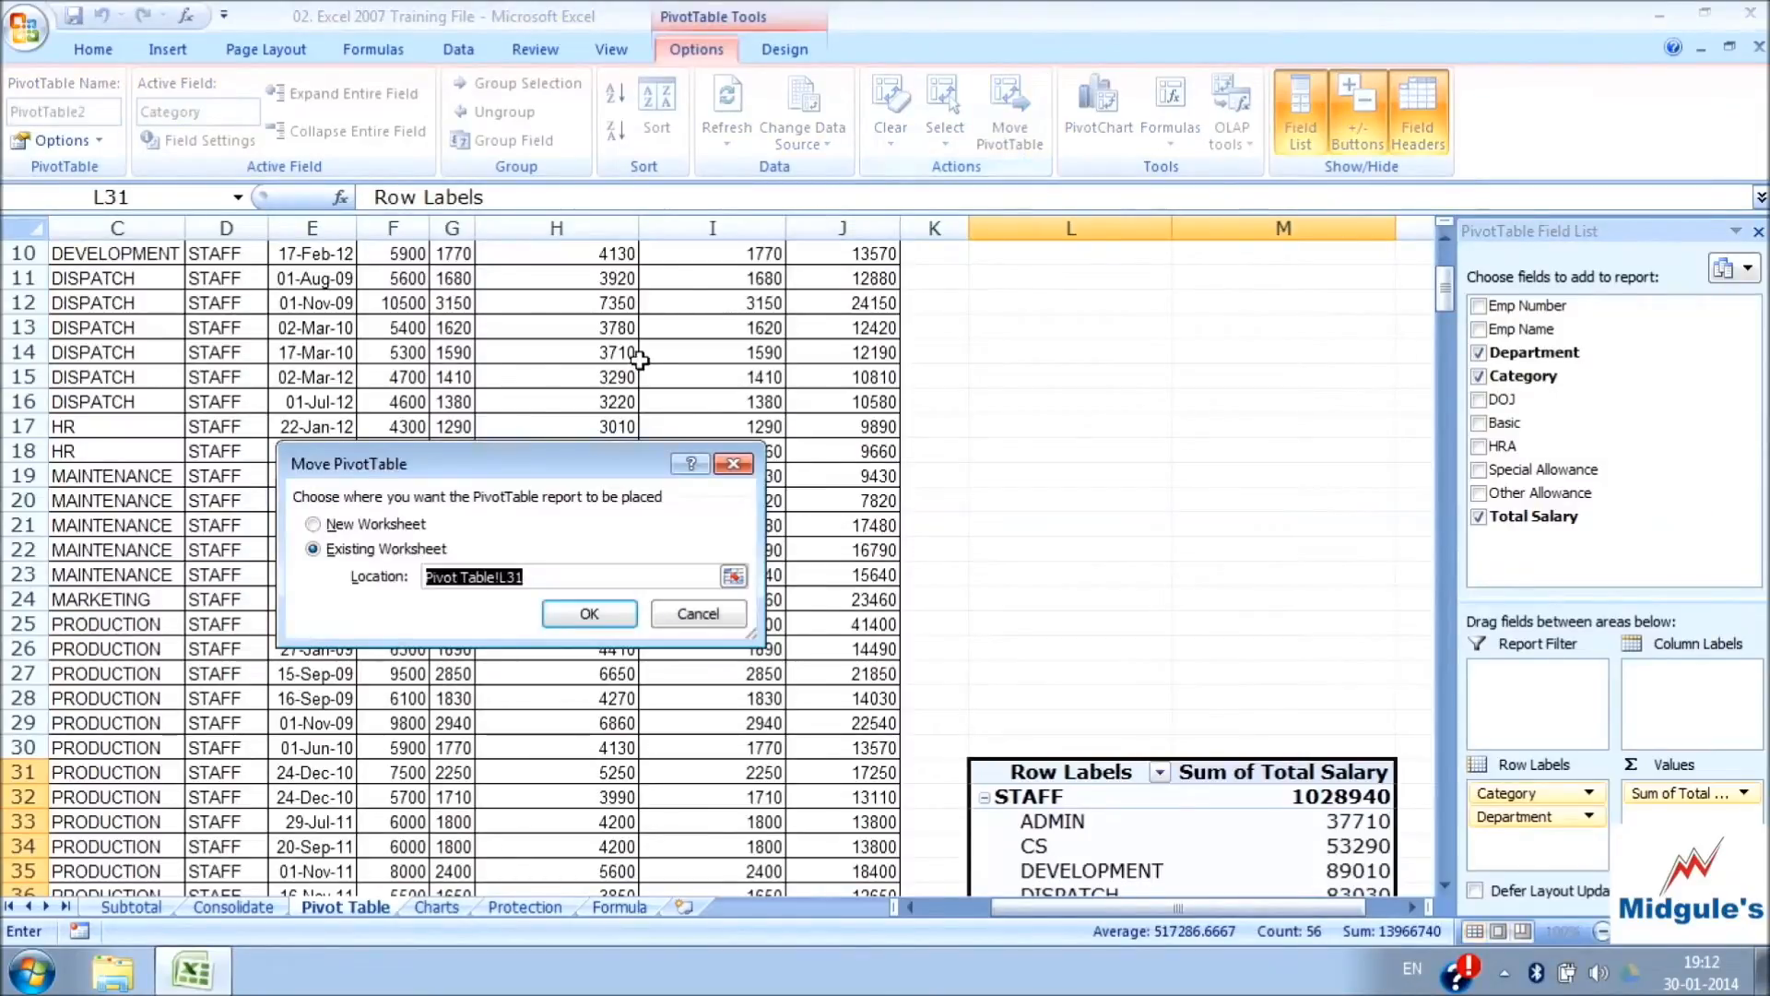
click(374, 522)
click(588, 613)
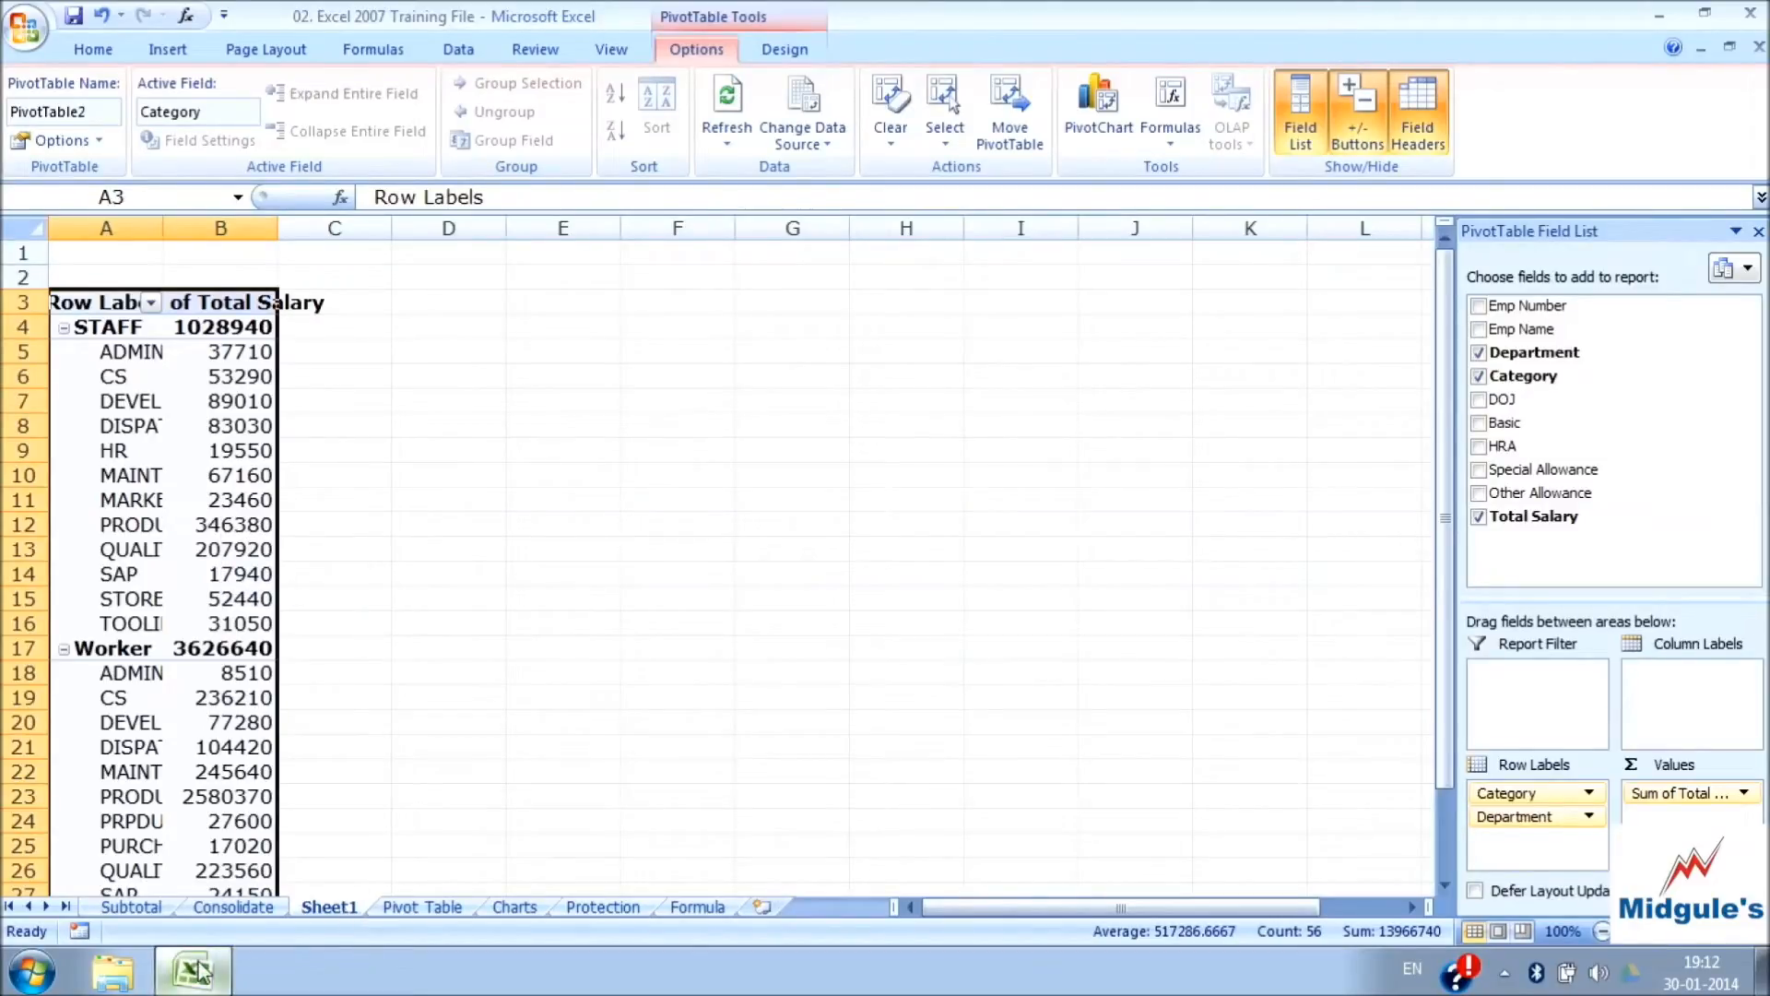
Undo the PivotTable's move to the new worksheet and return to the Pivot Table sheet
click(101, 15)
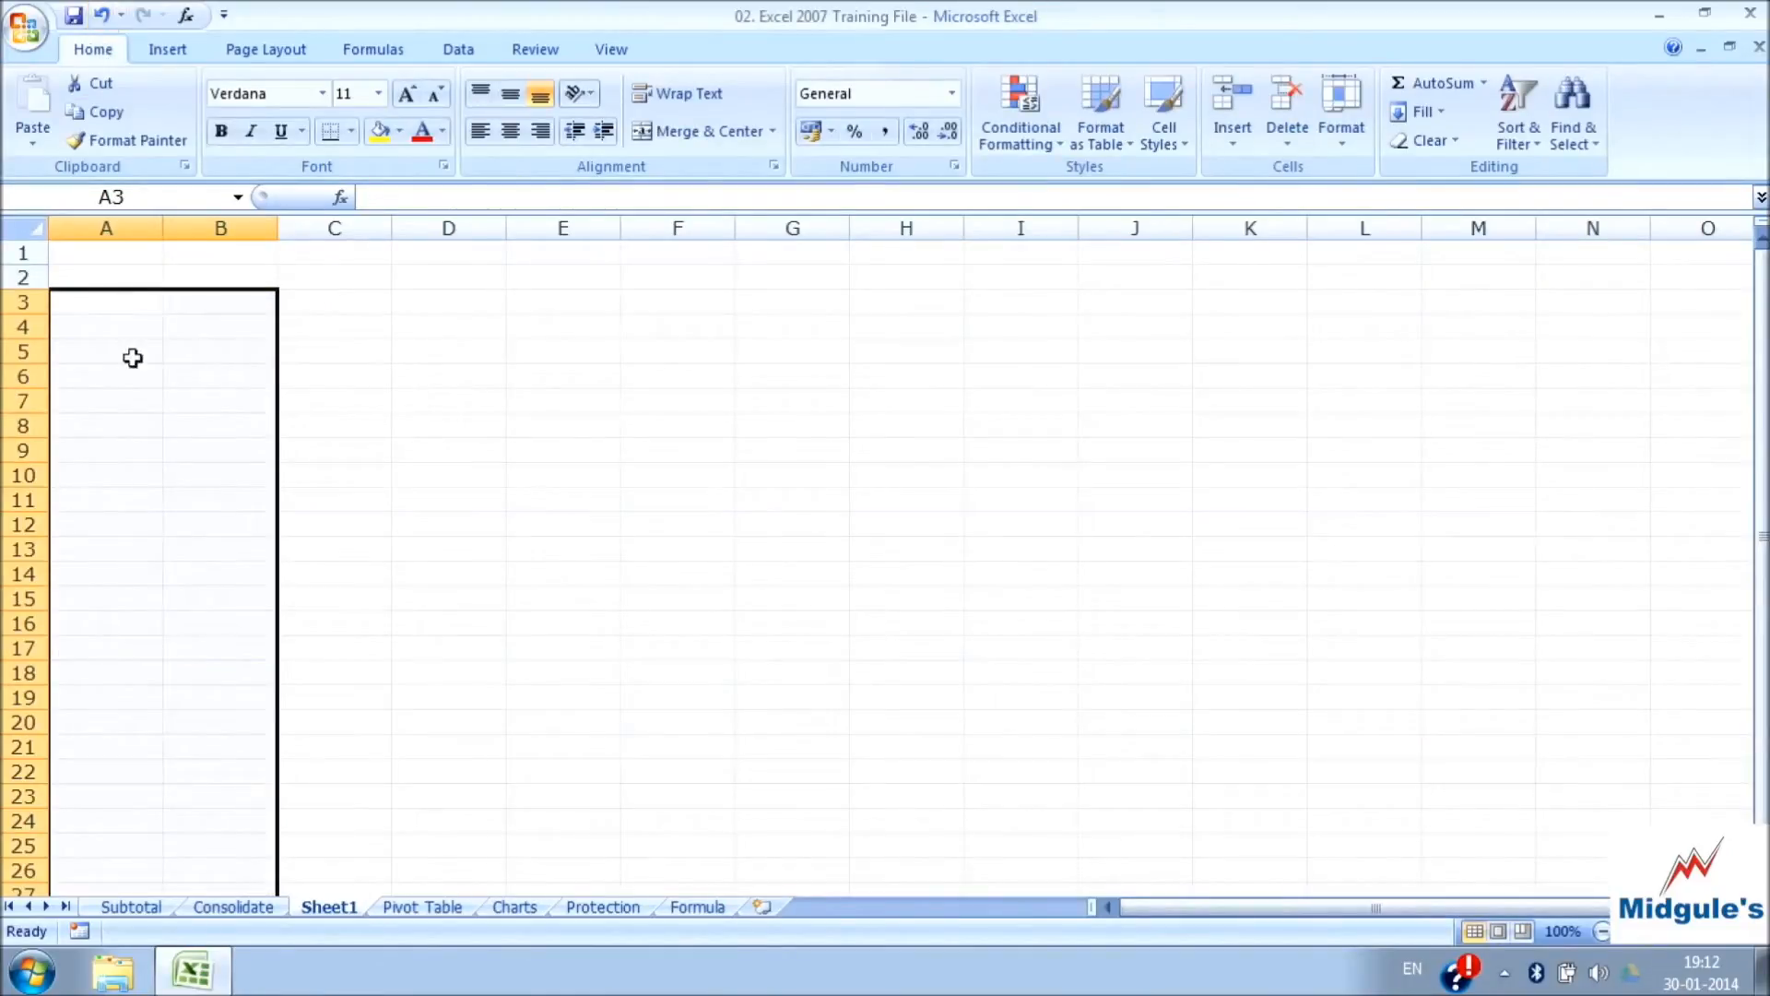
click(423, 907)
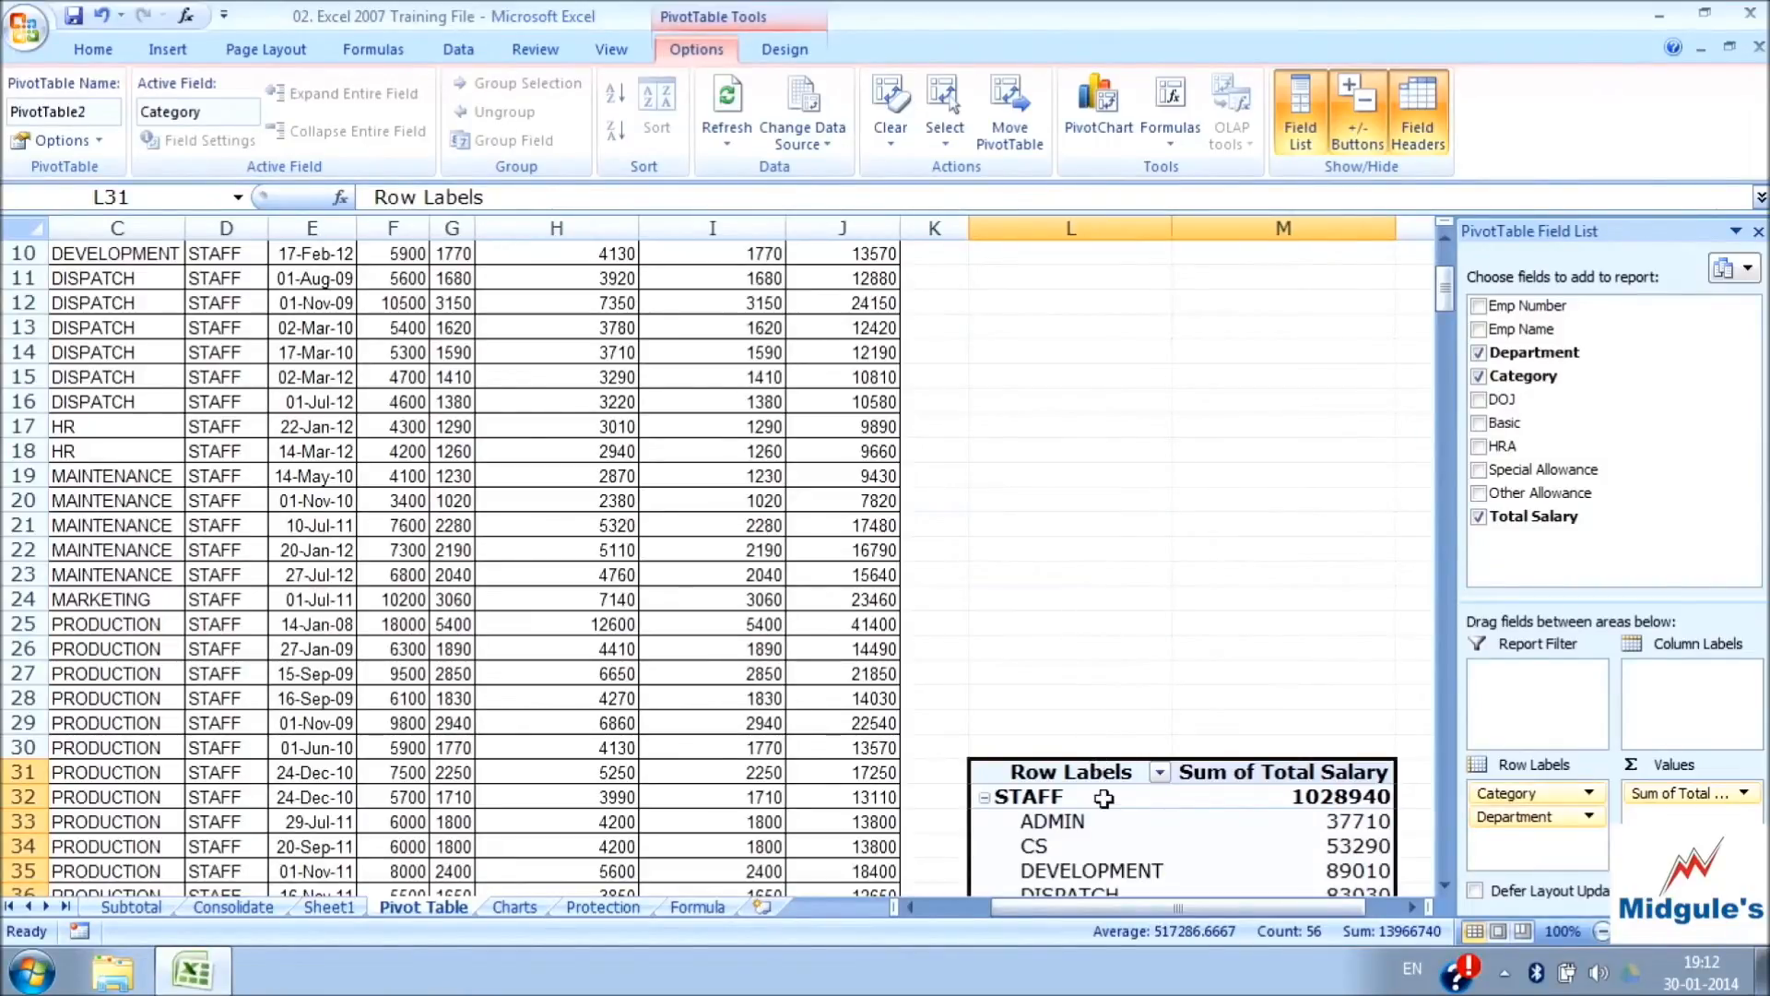
Move the PivotTable to cell L11 of the existing Pivot Table worksheet
click(1012, 136)
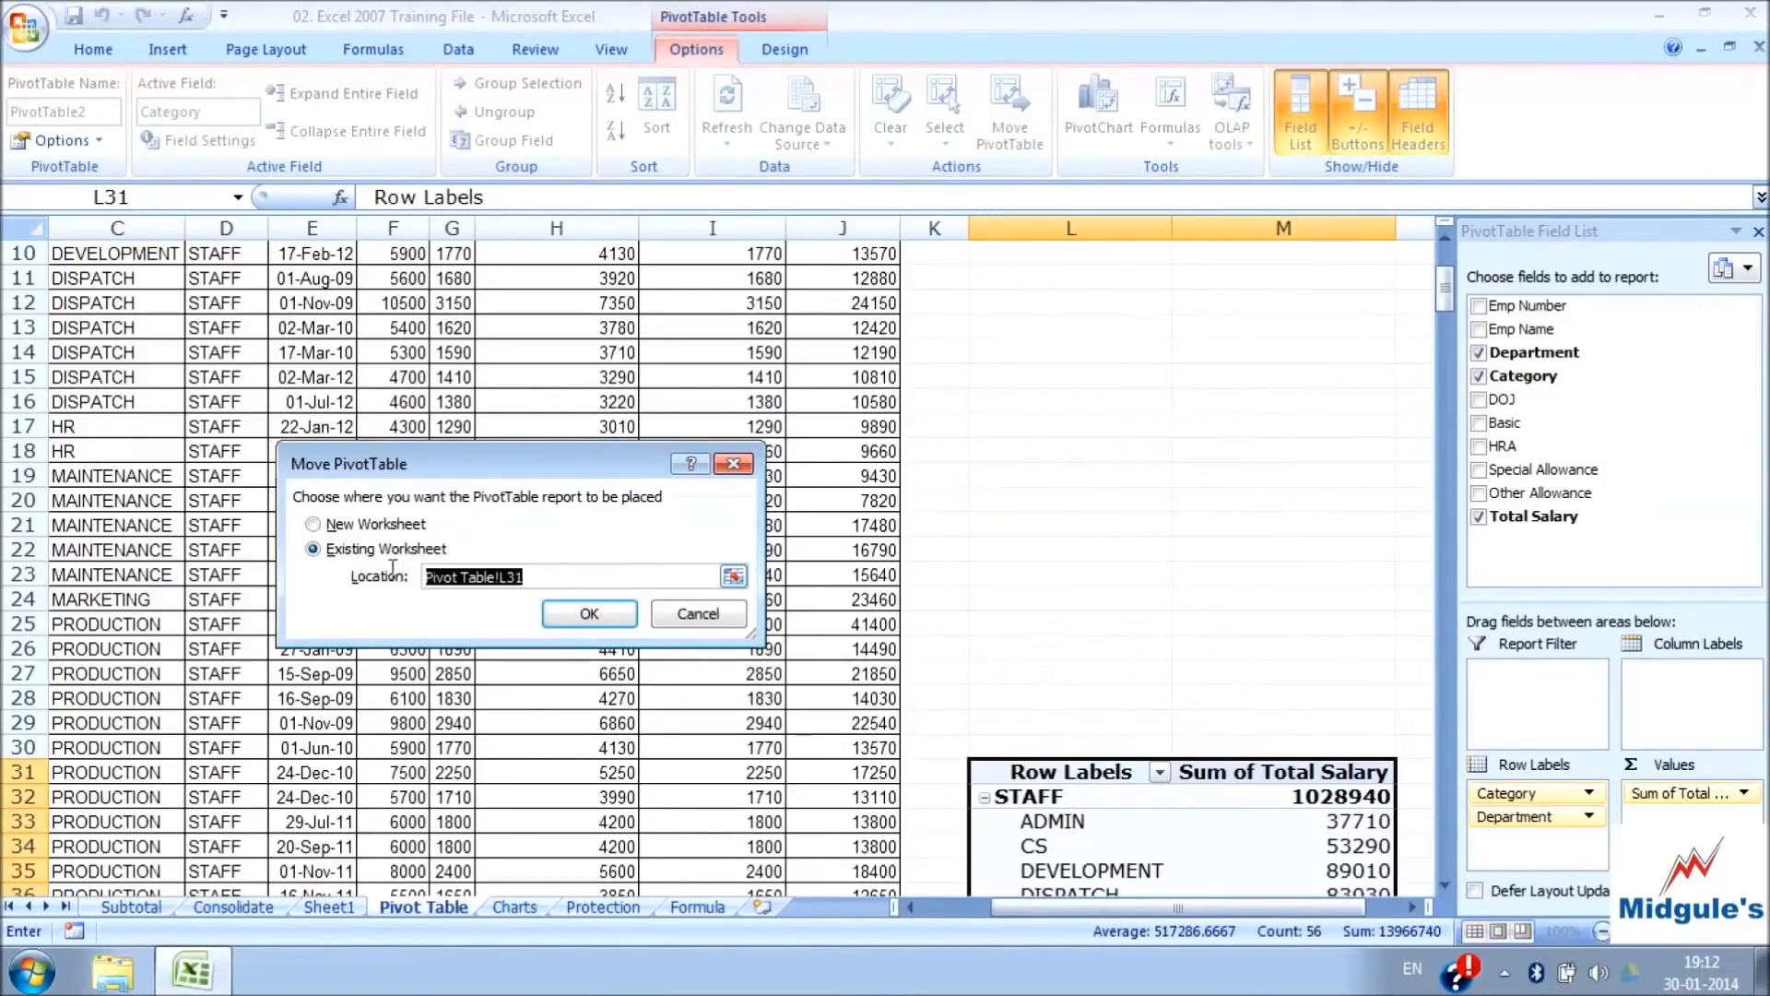
click(1065, 264)
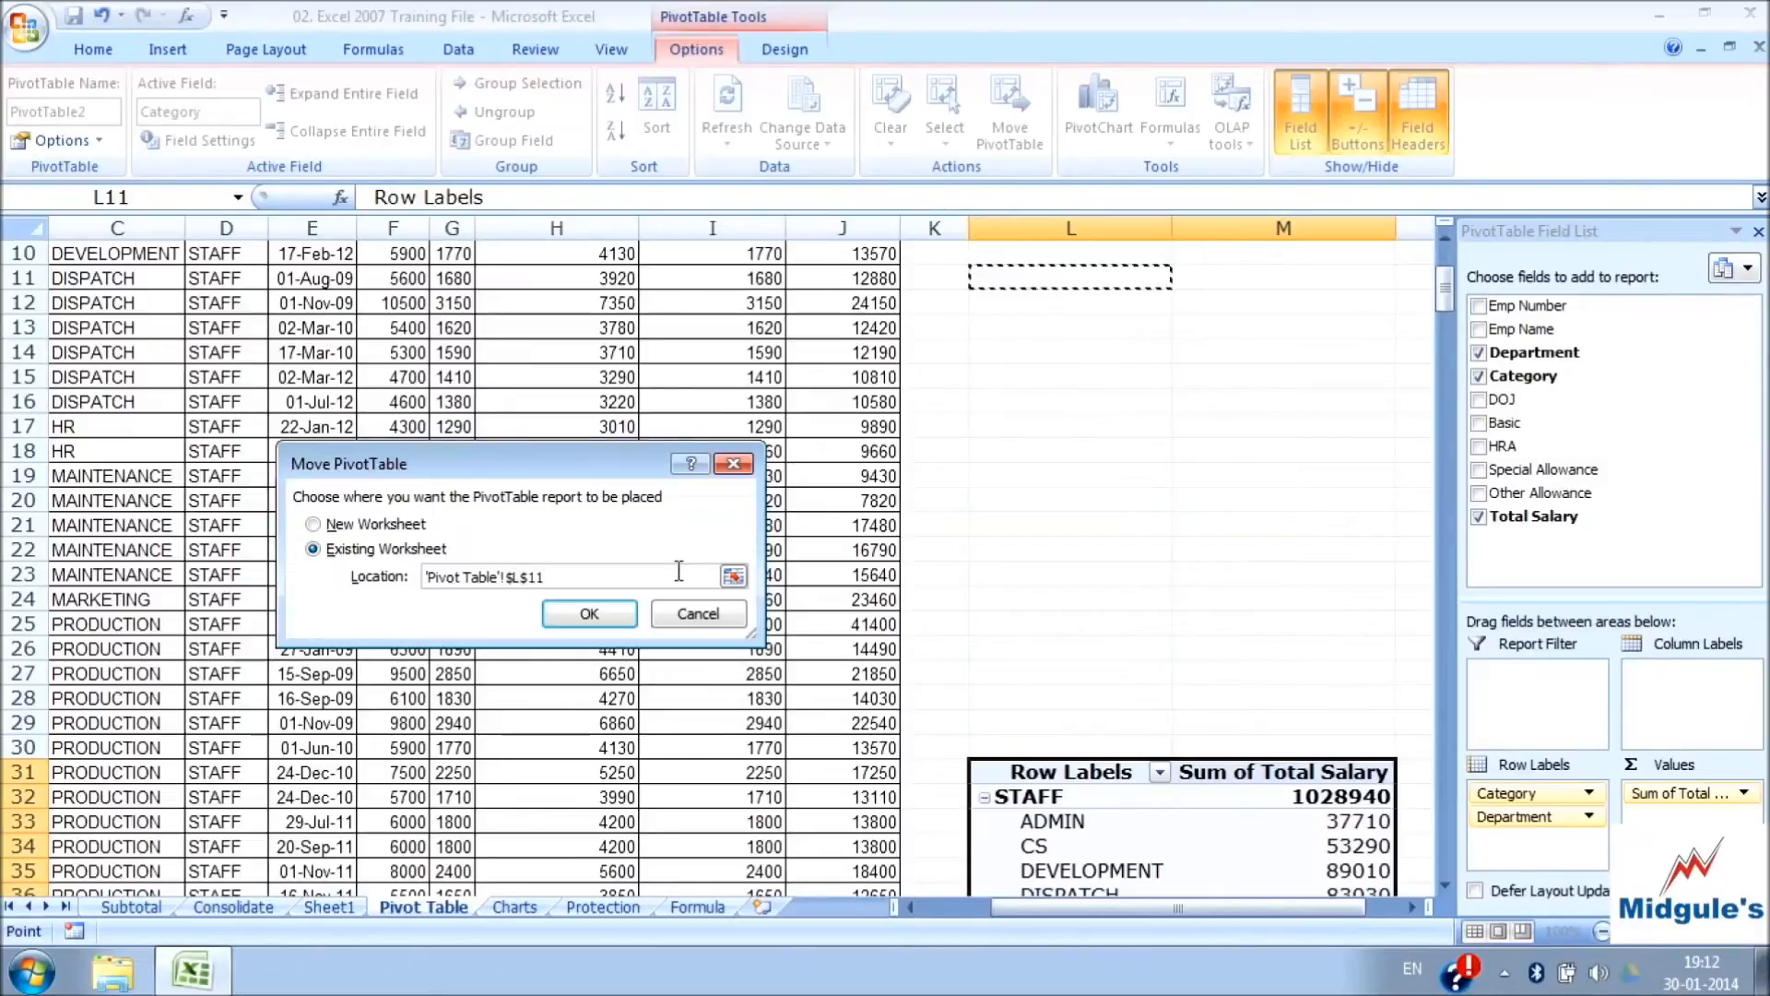
click(616, 612)
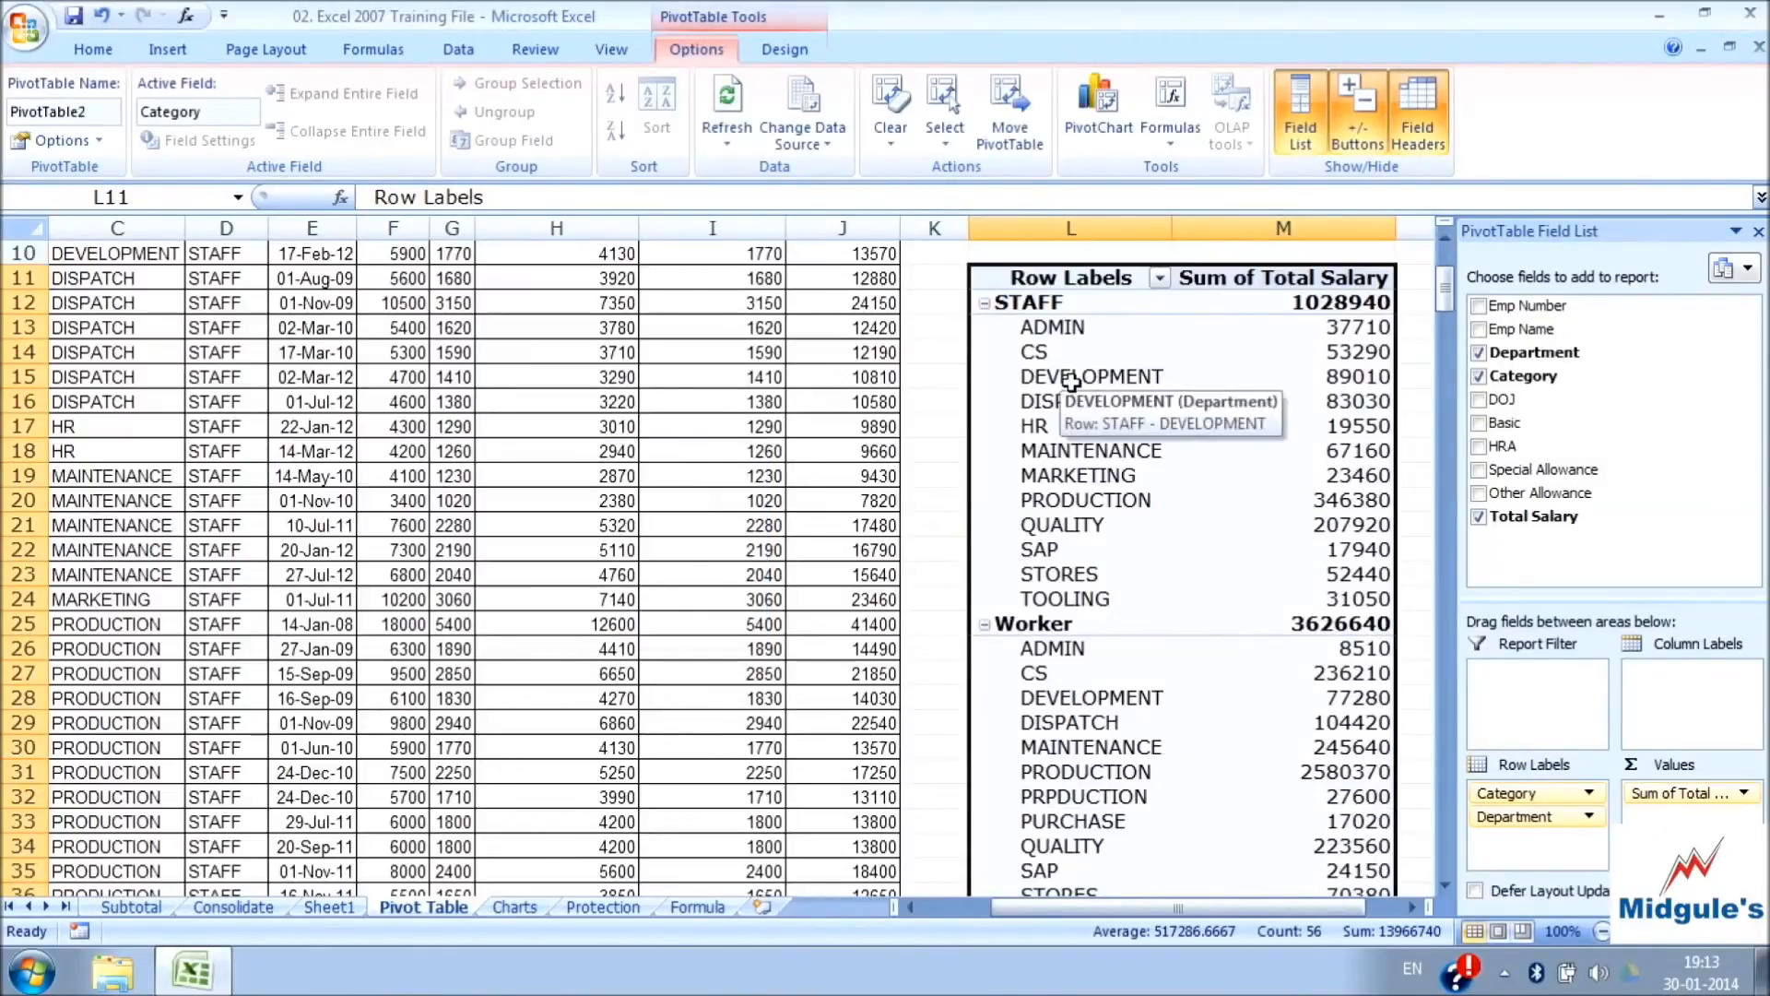
Insert a Stacked Column PivotChart based on the category and department salary PivotTable
click(1401, 423)
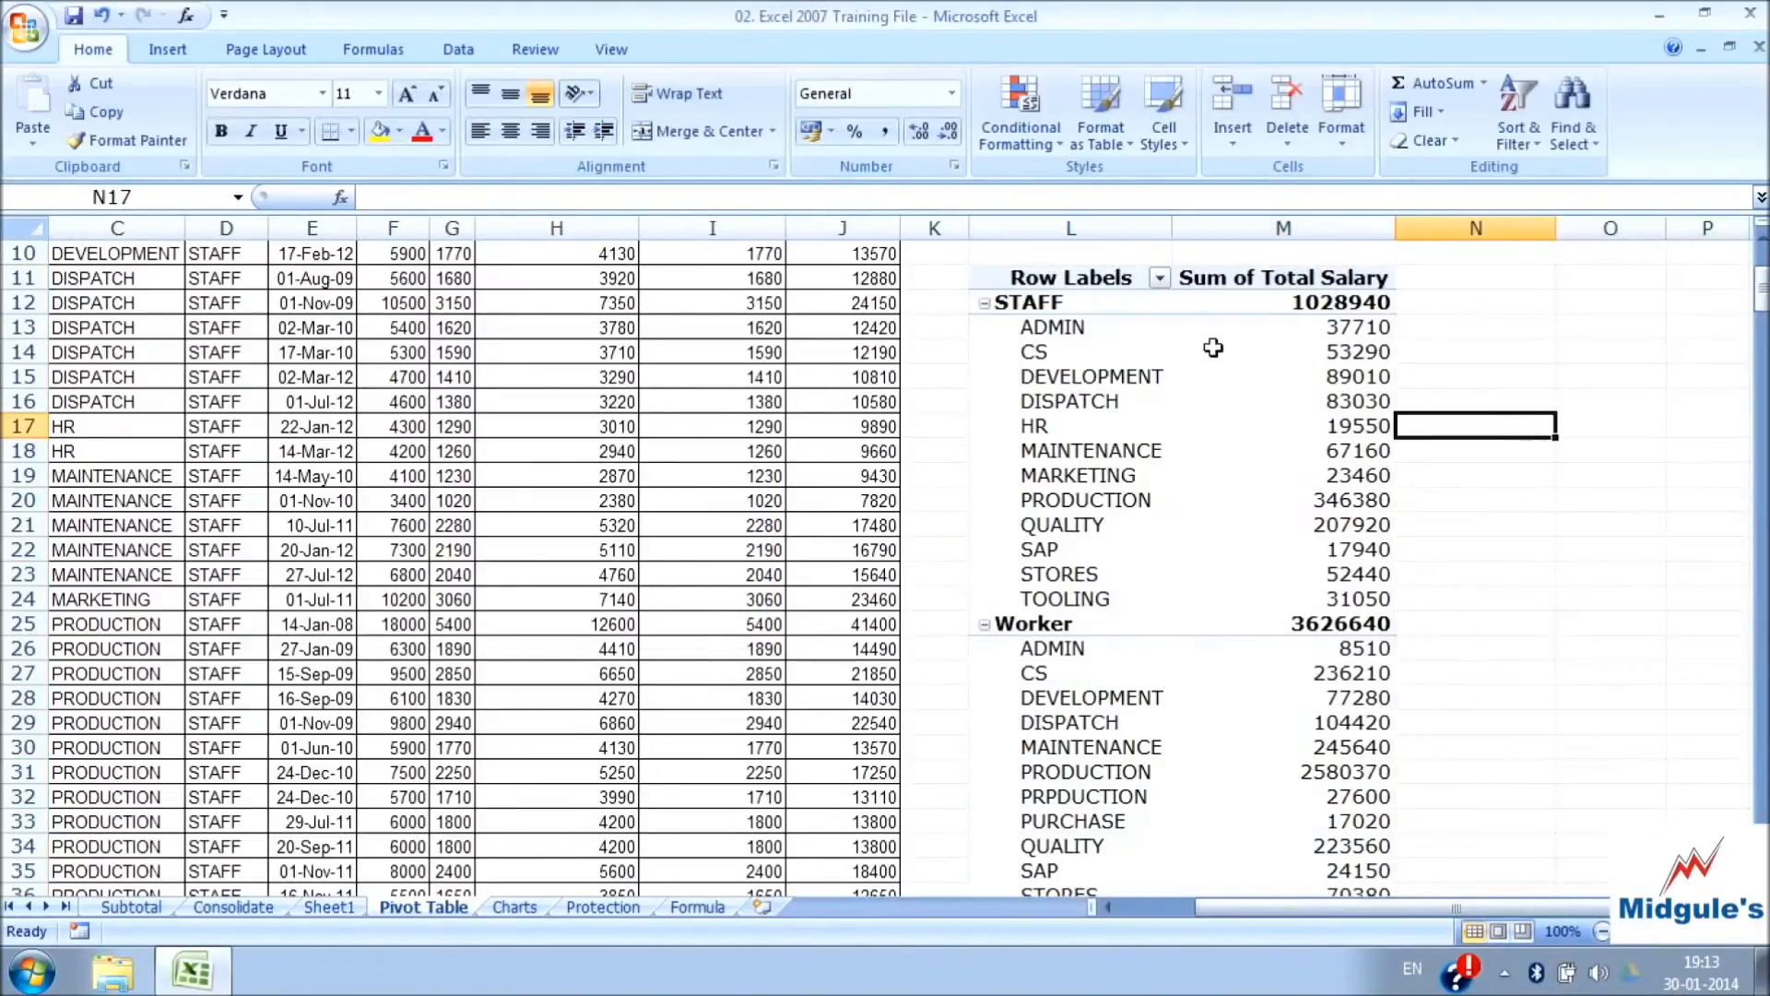
click(1364, 353)
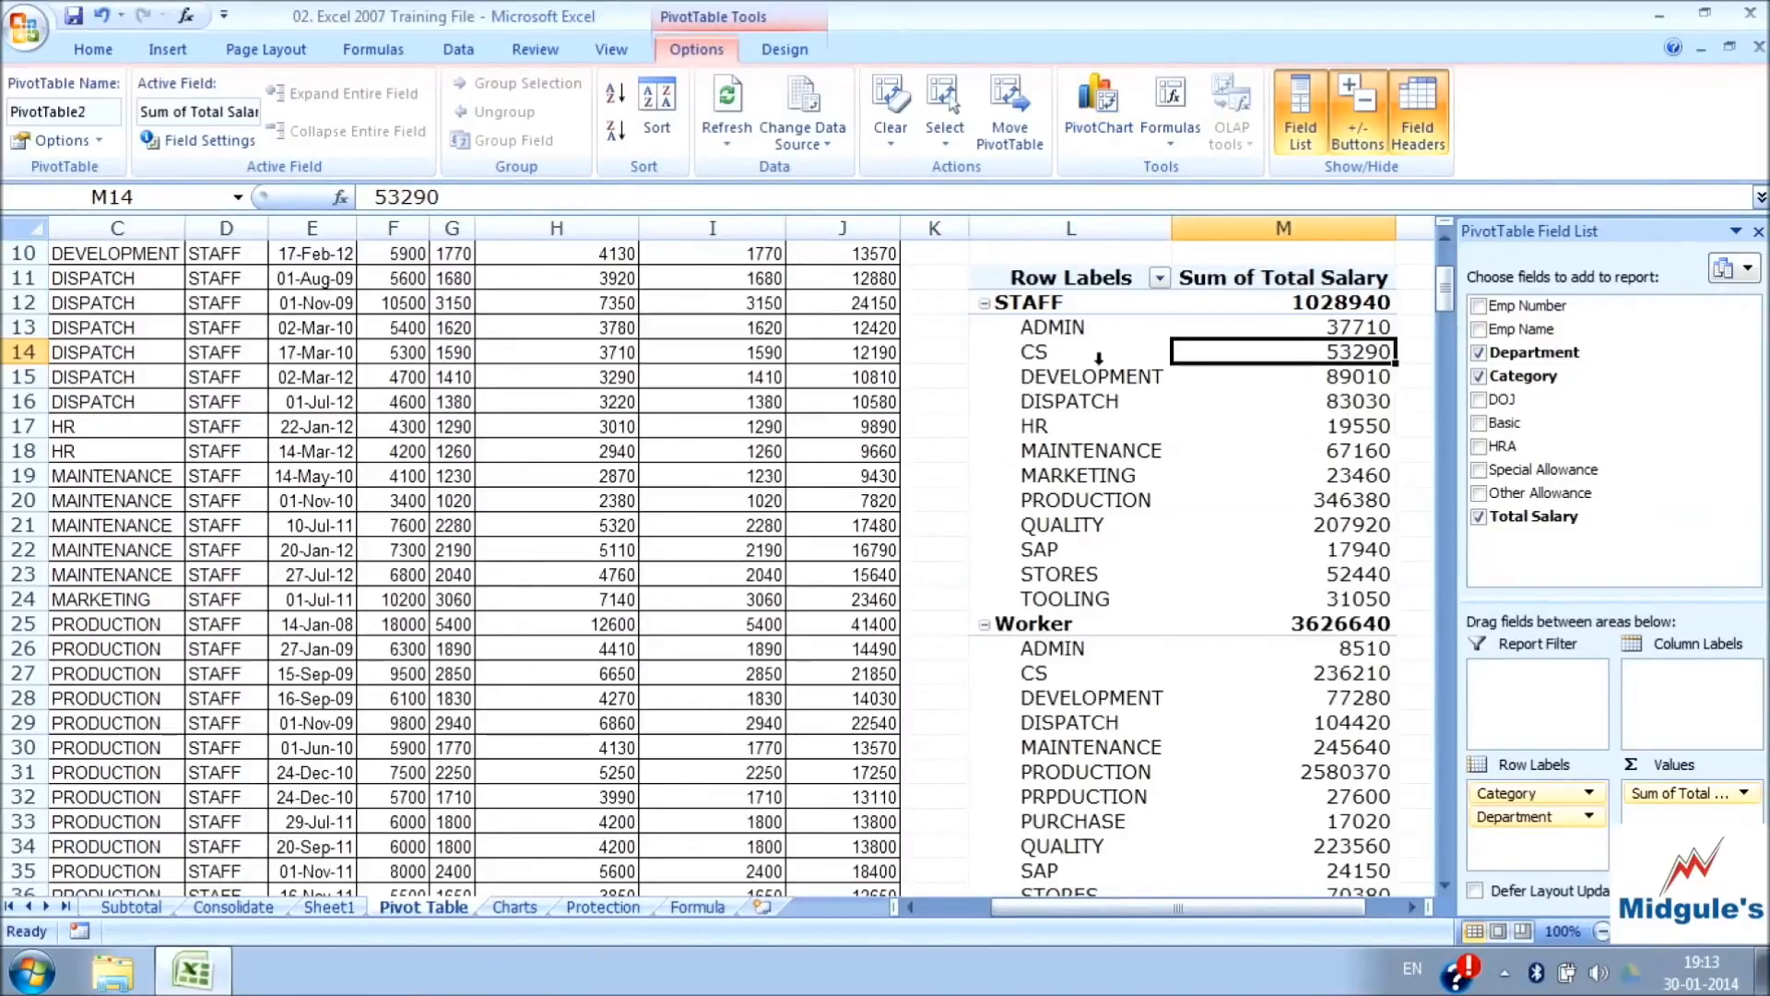
click(1115, 127)
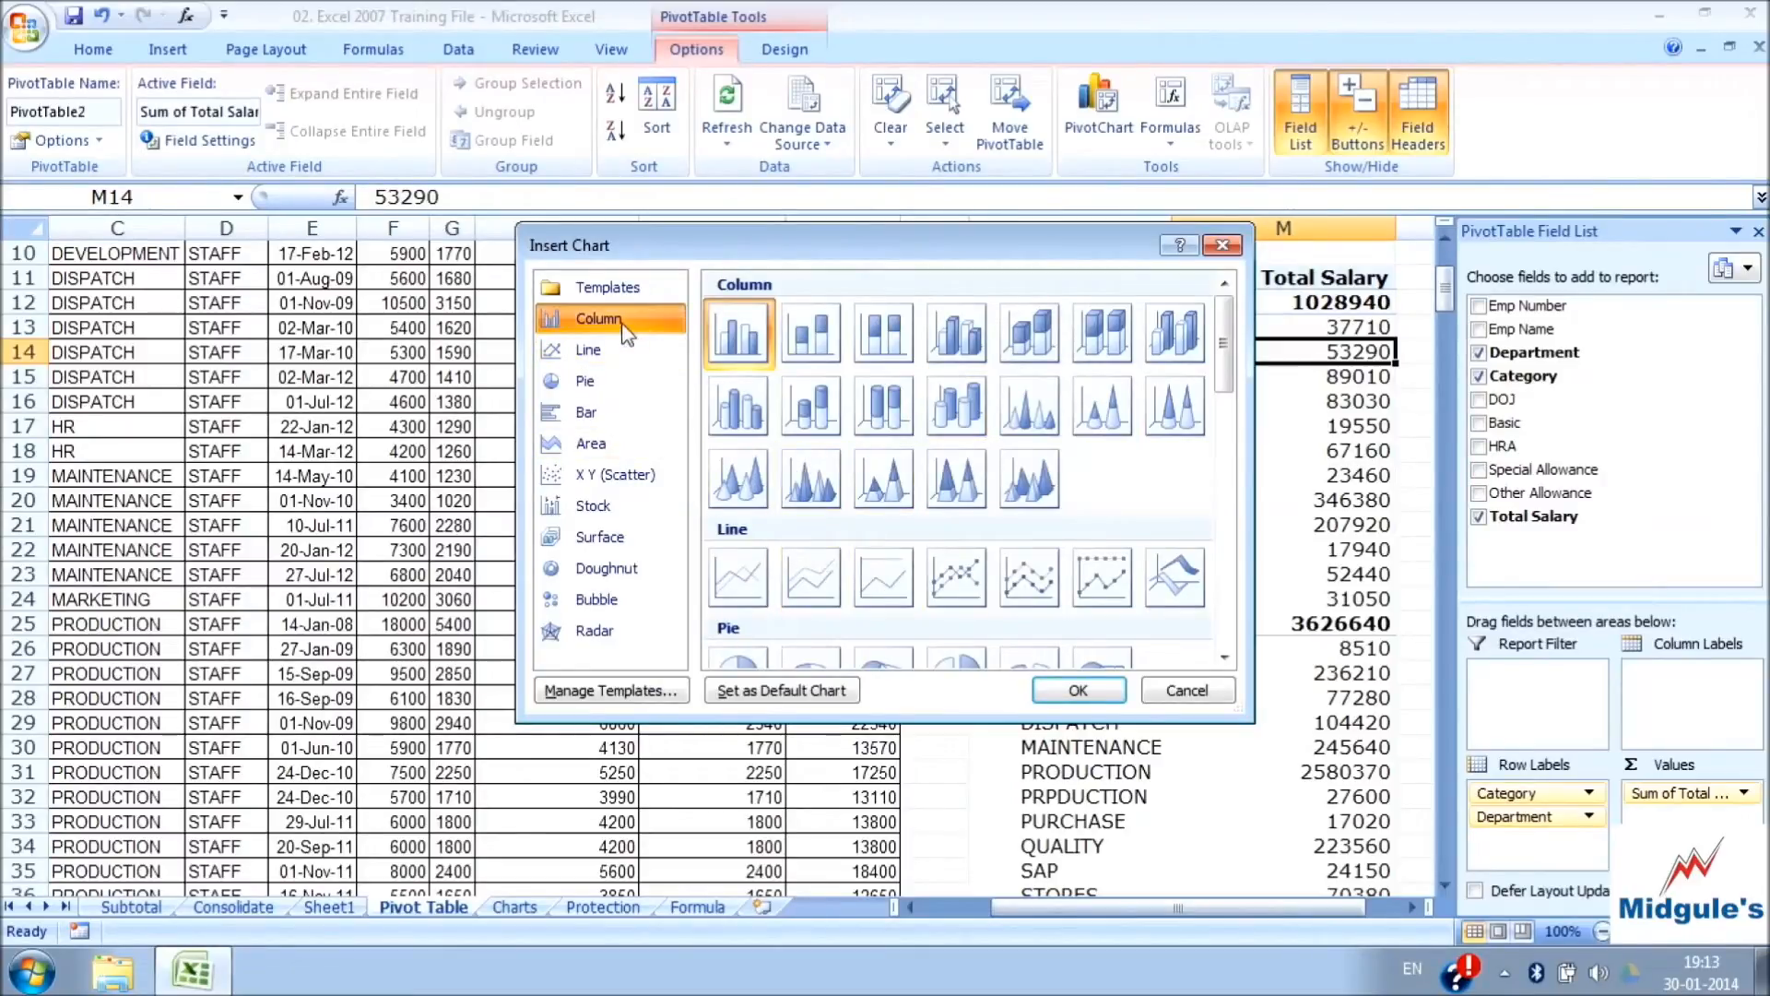
click(594, 411)
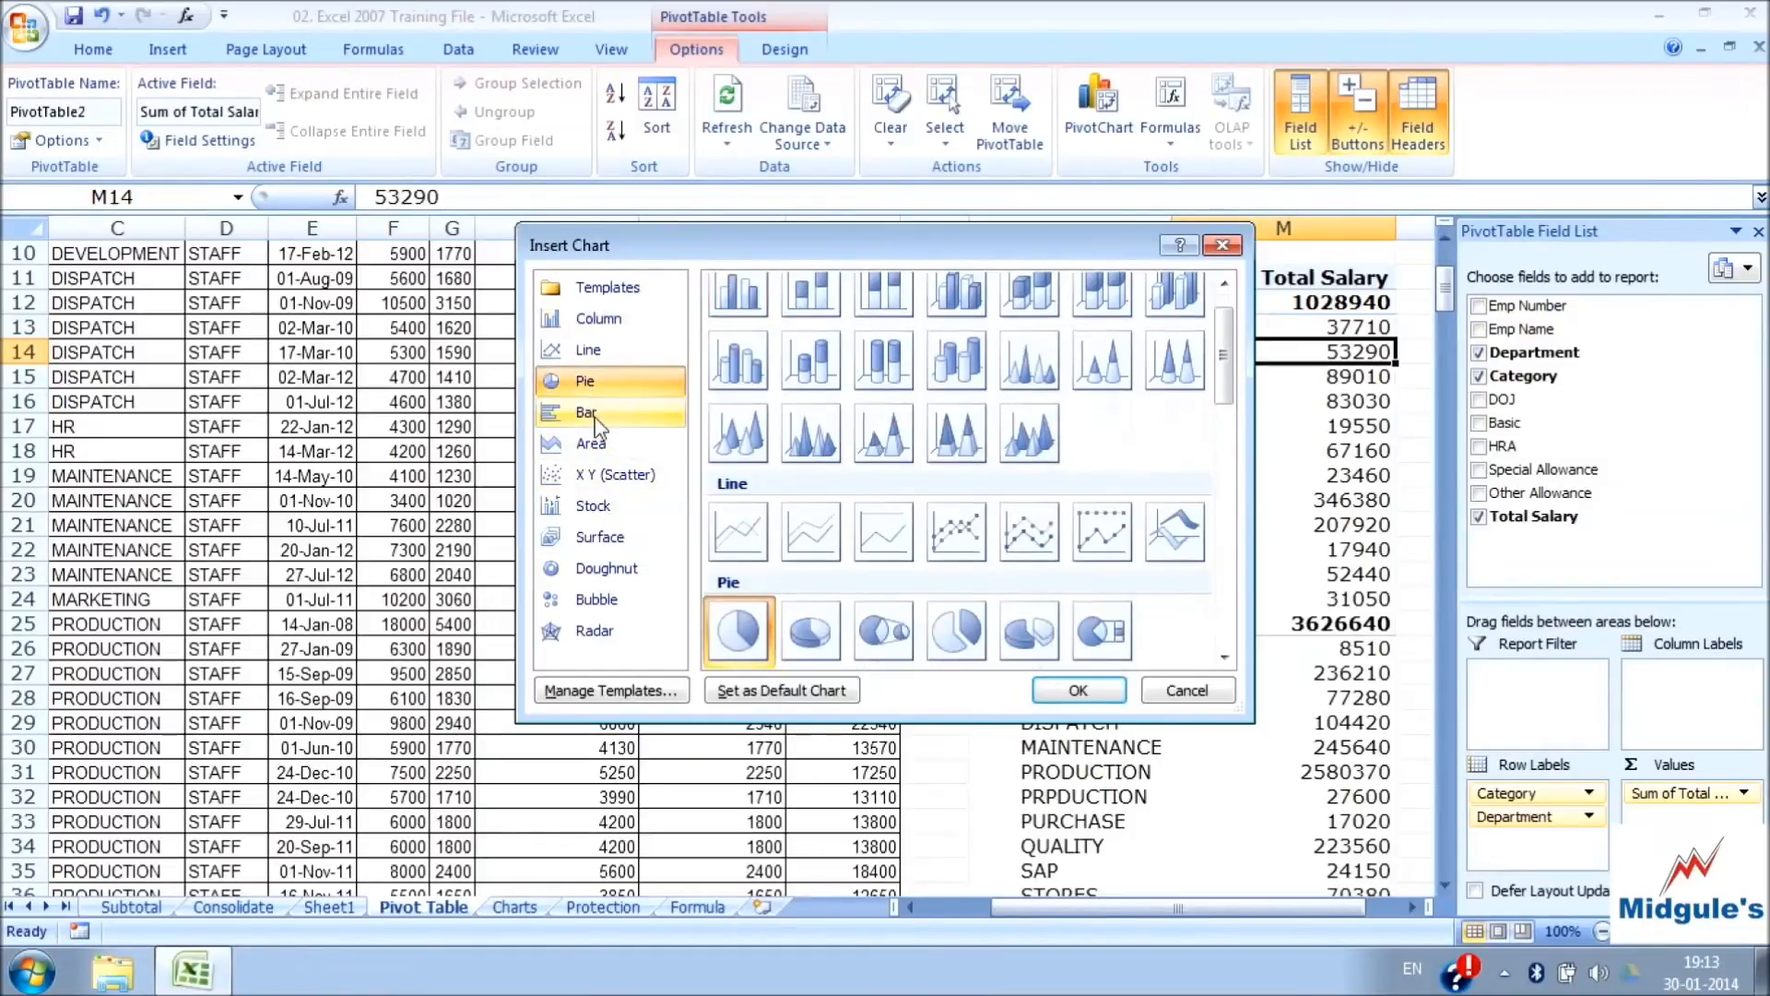
click(596, 323)
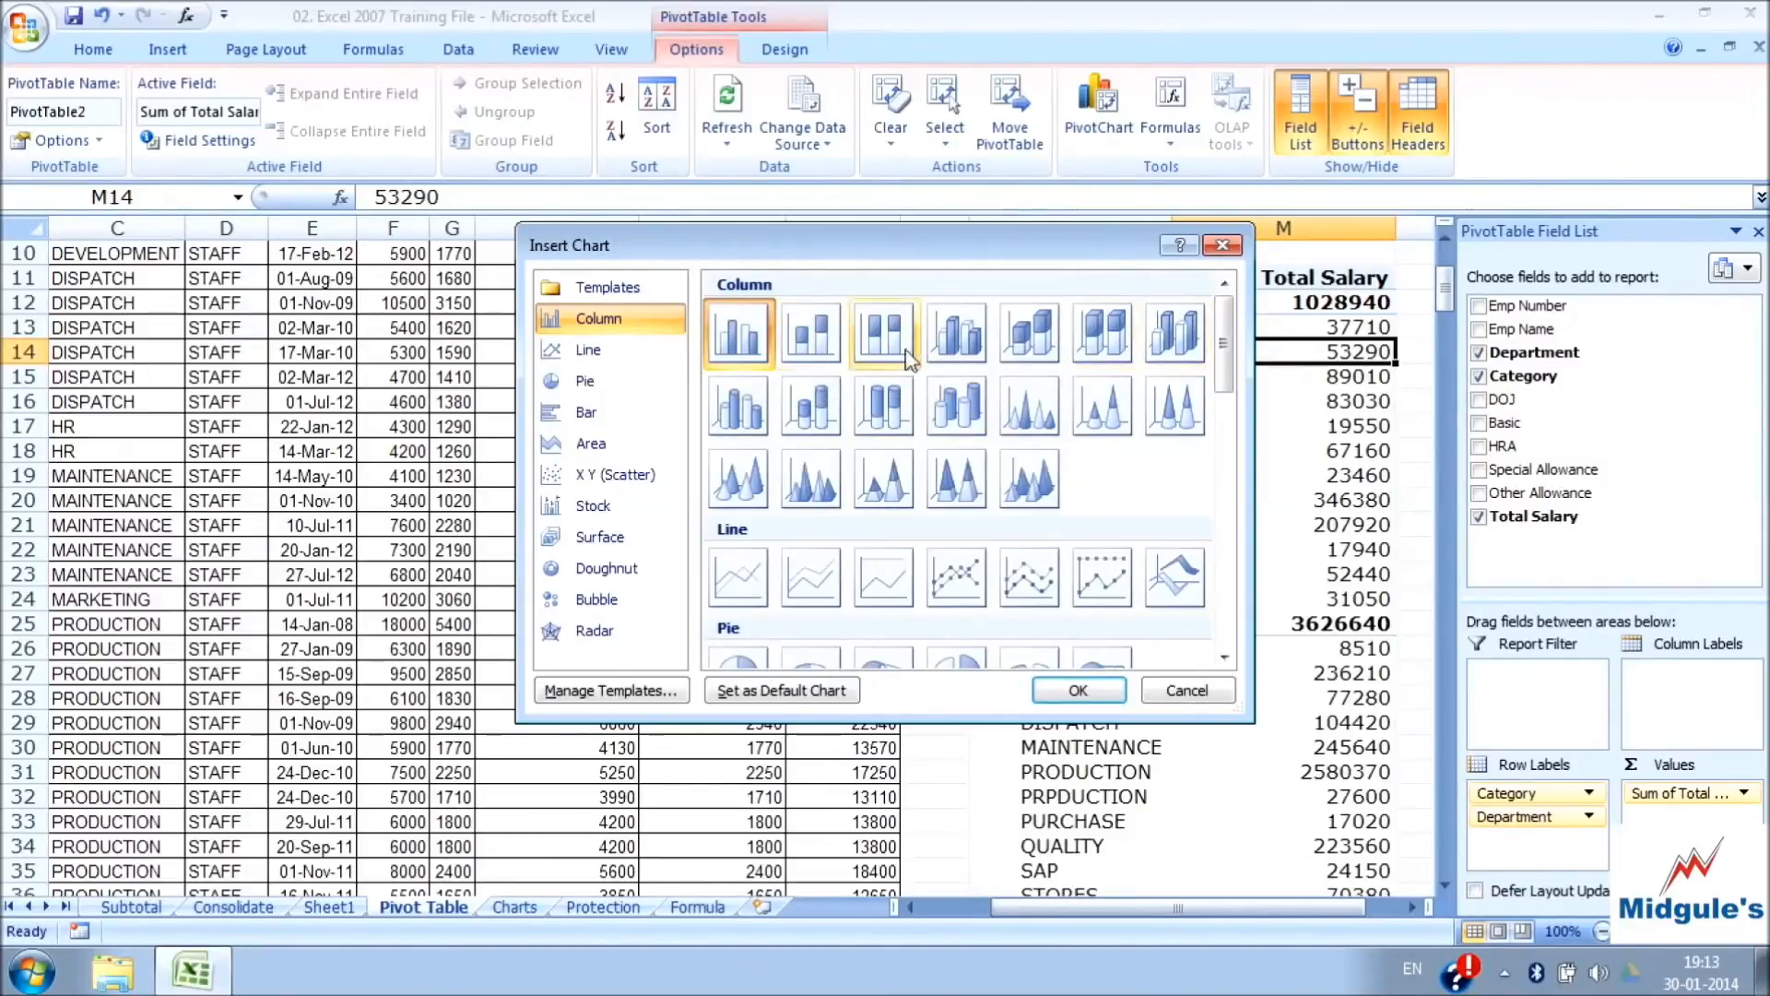
click(815, 353)
click(1063, 692)
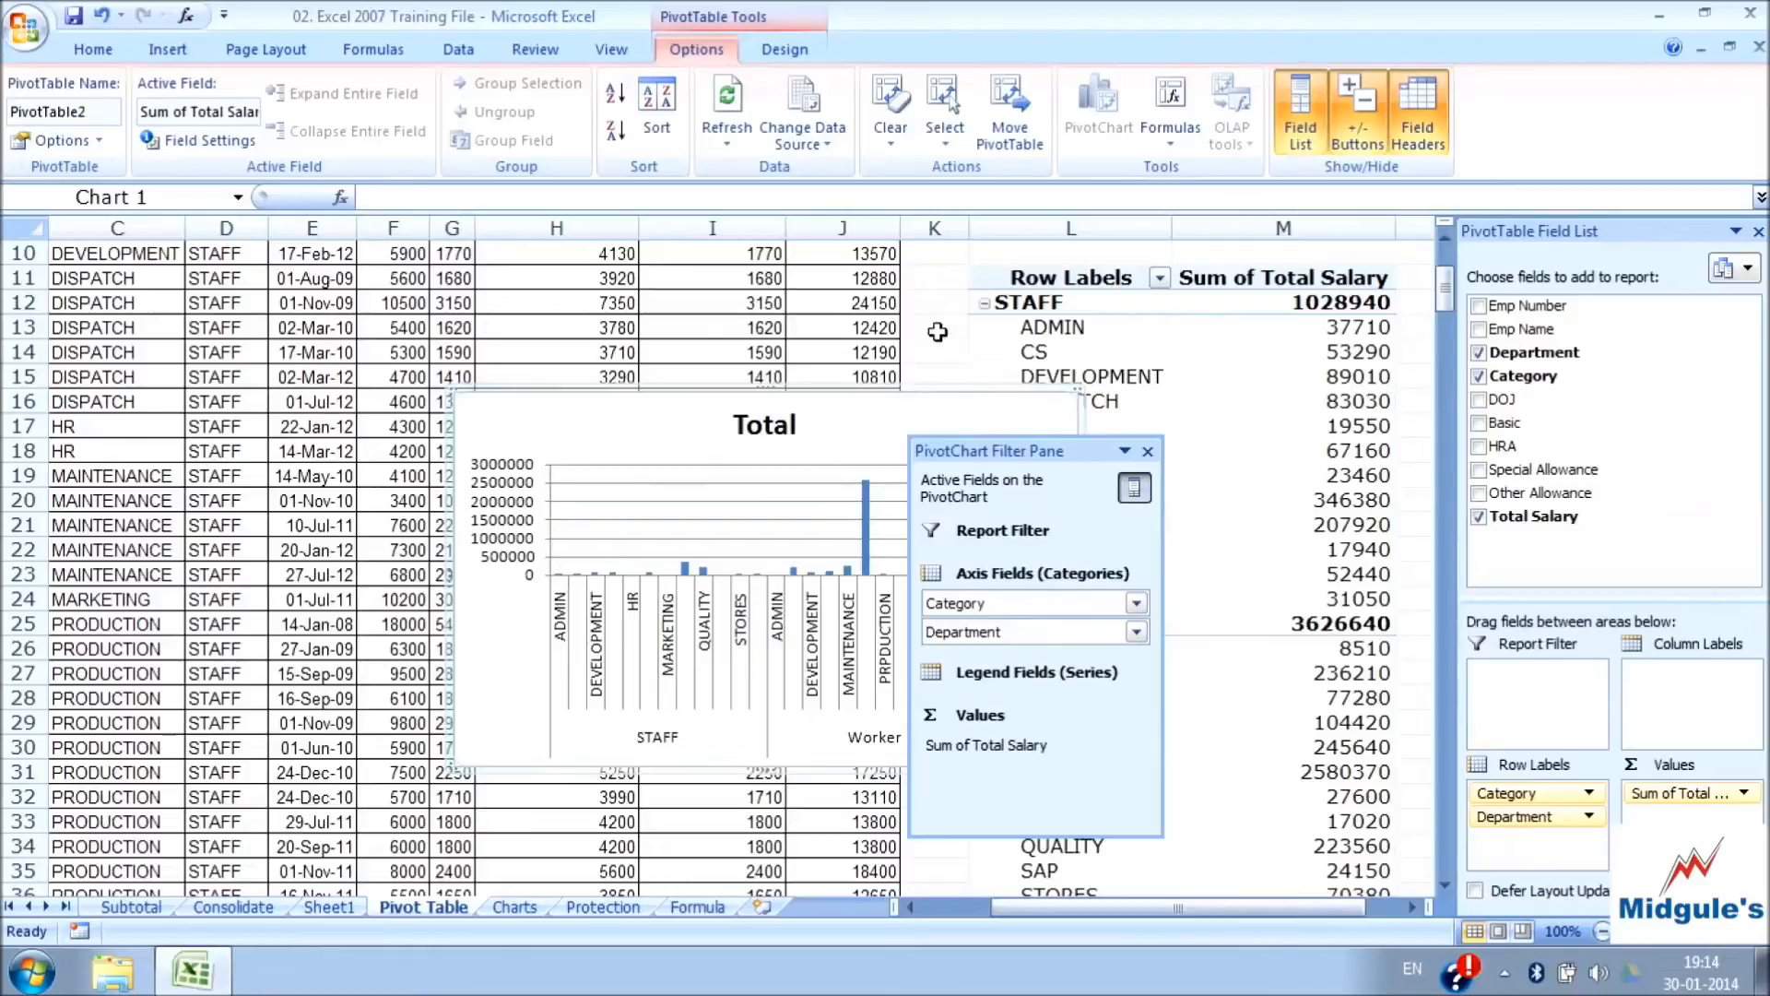
Save the workbook with the inserted PivotChart and select the chart
click(938, 332)
key(ctrl+s)
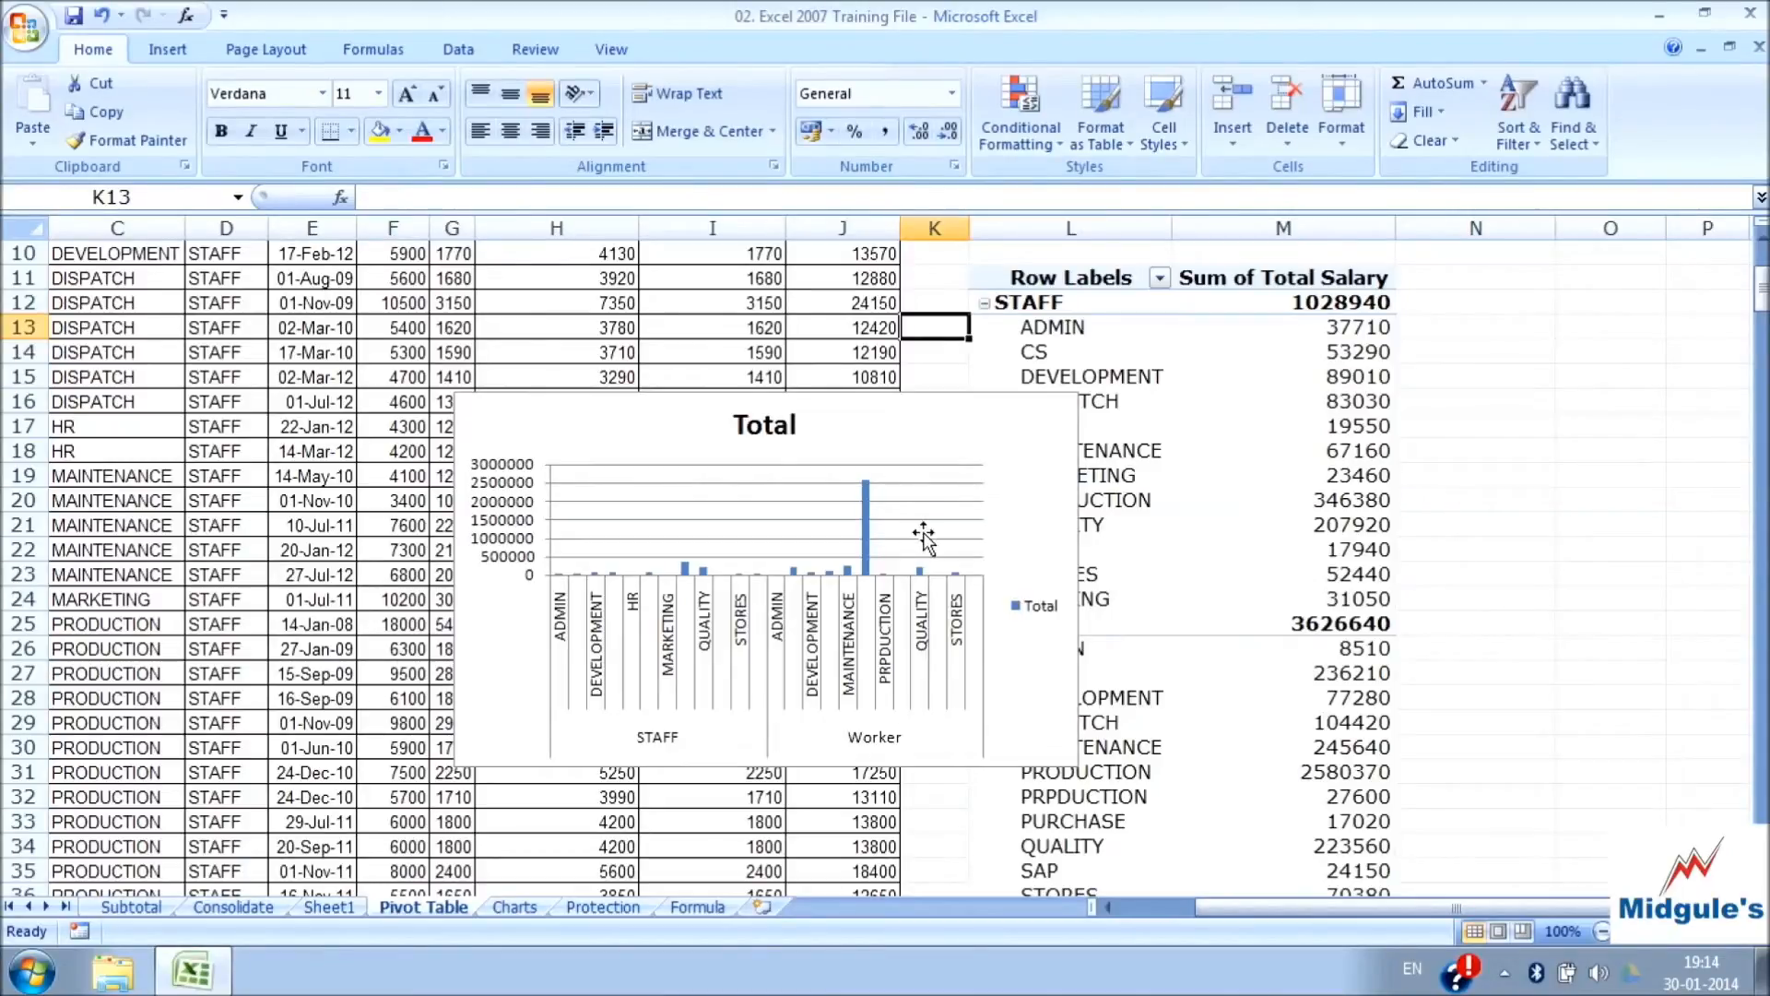
click(909, 430)
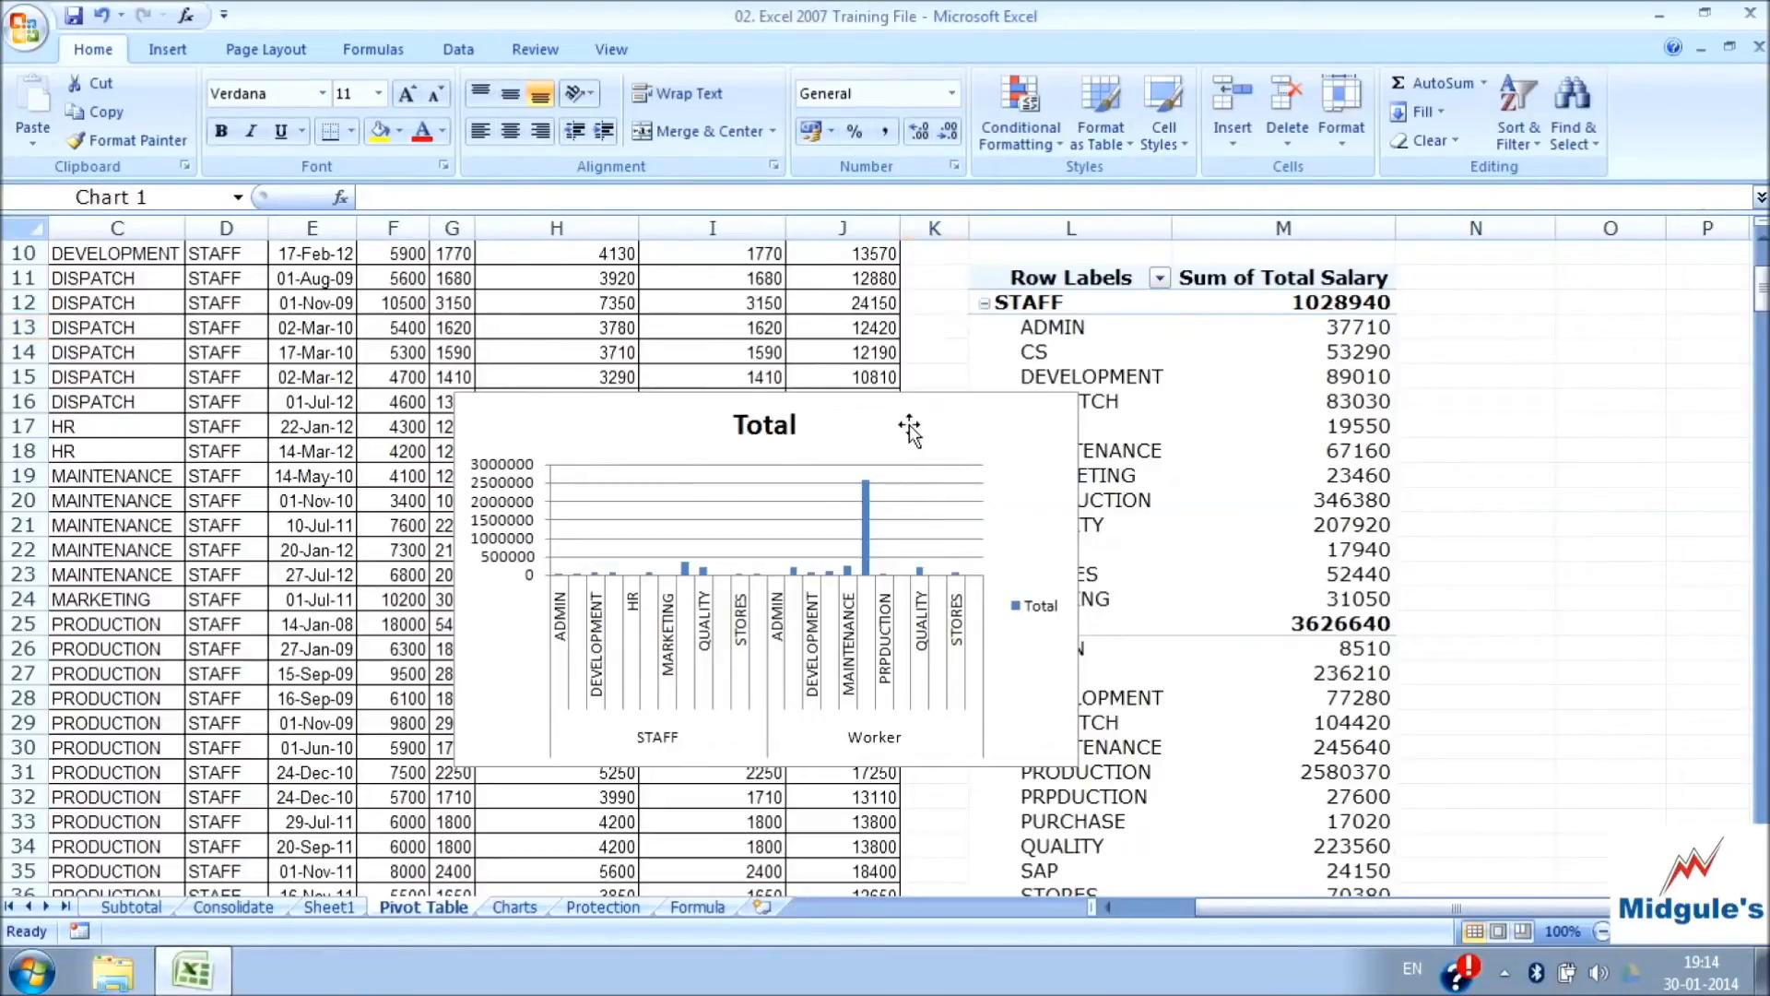
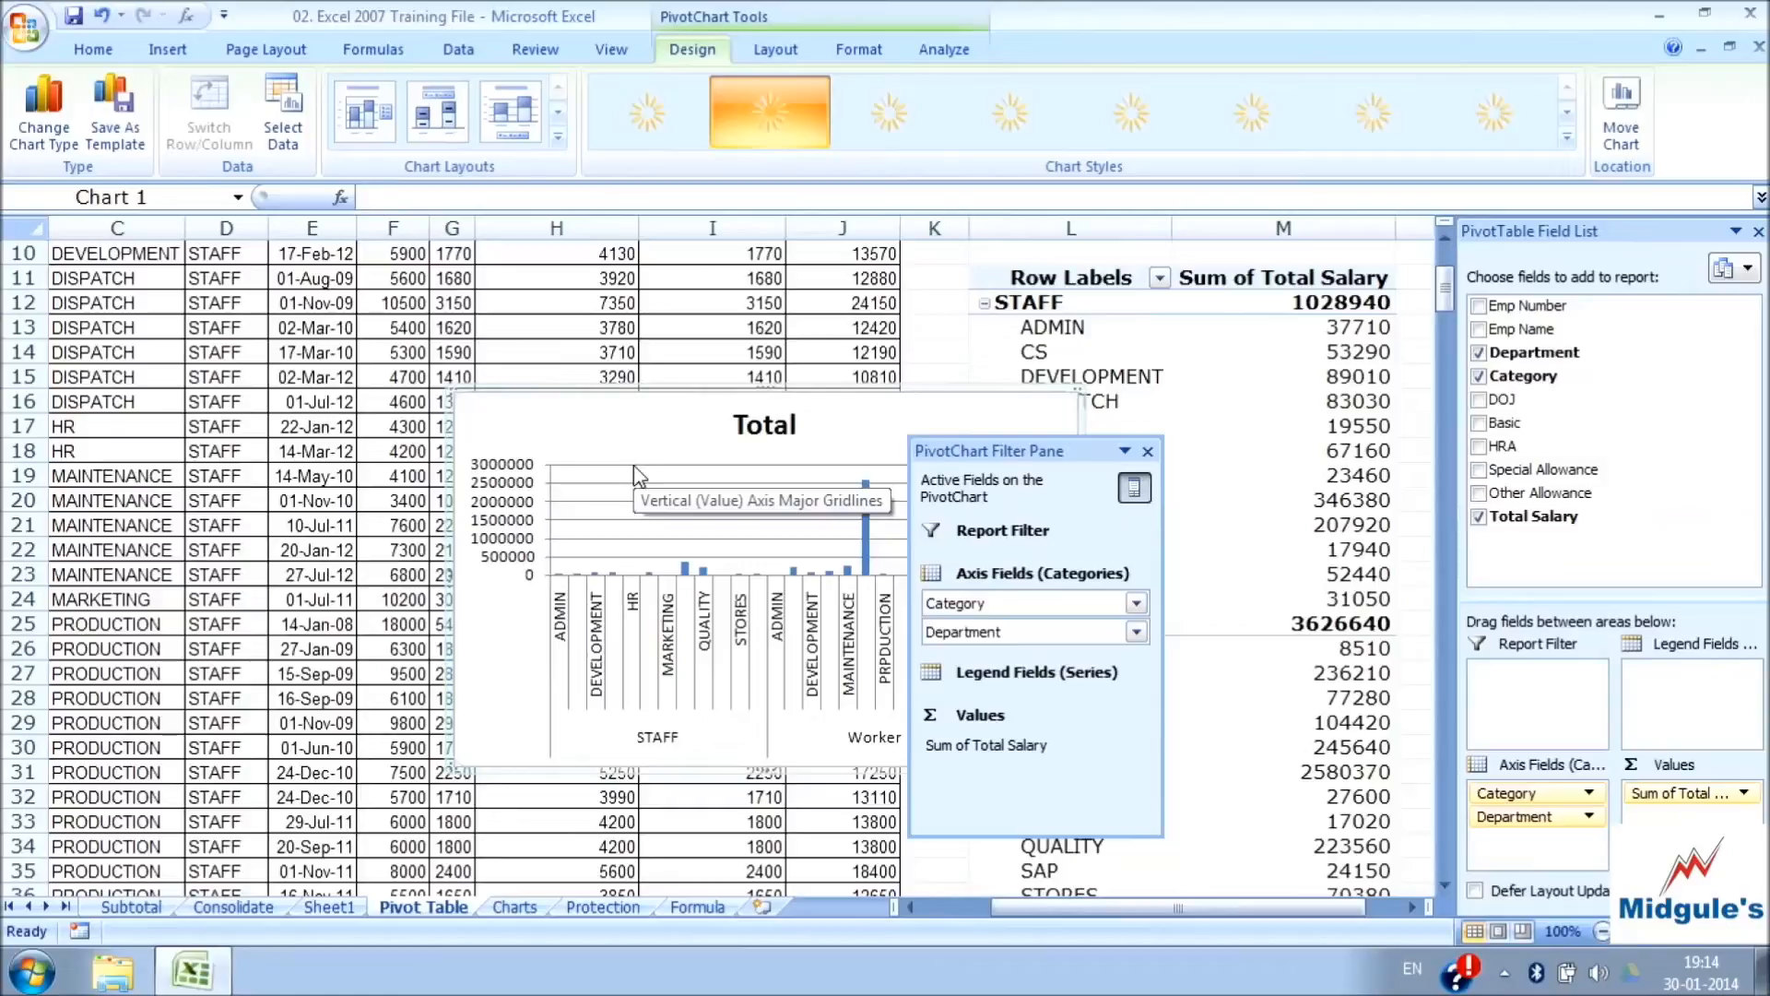
Close the PivotChart Filter Pane and change the PivotChart's type to Clustered Column
click(1148, 451)
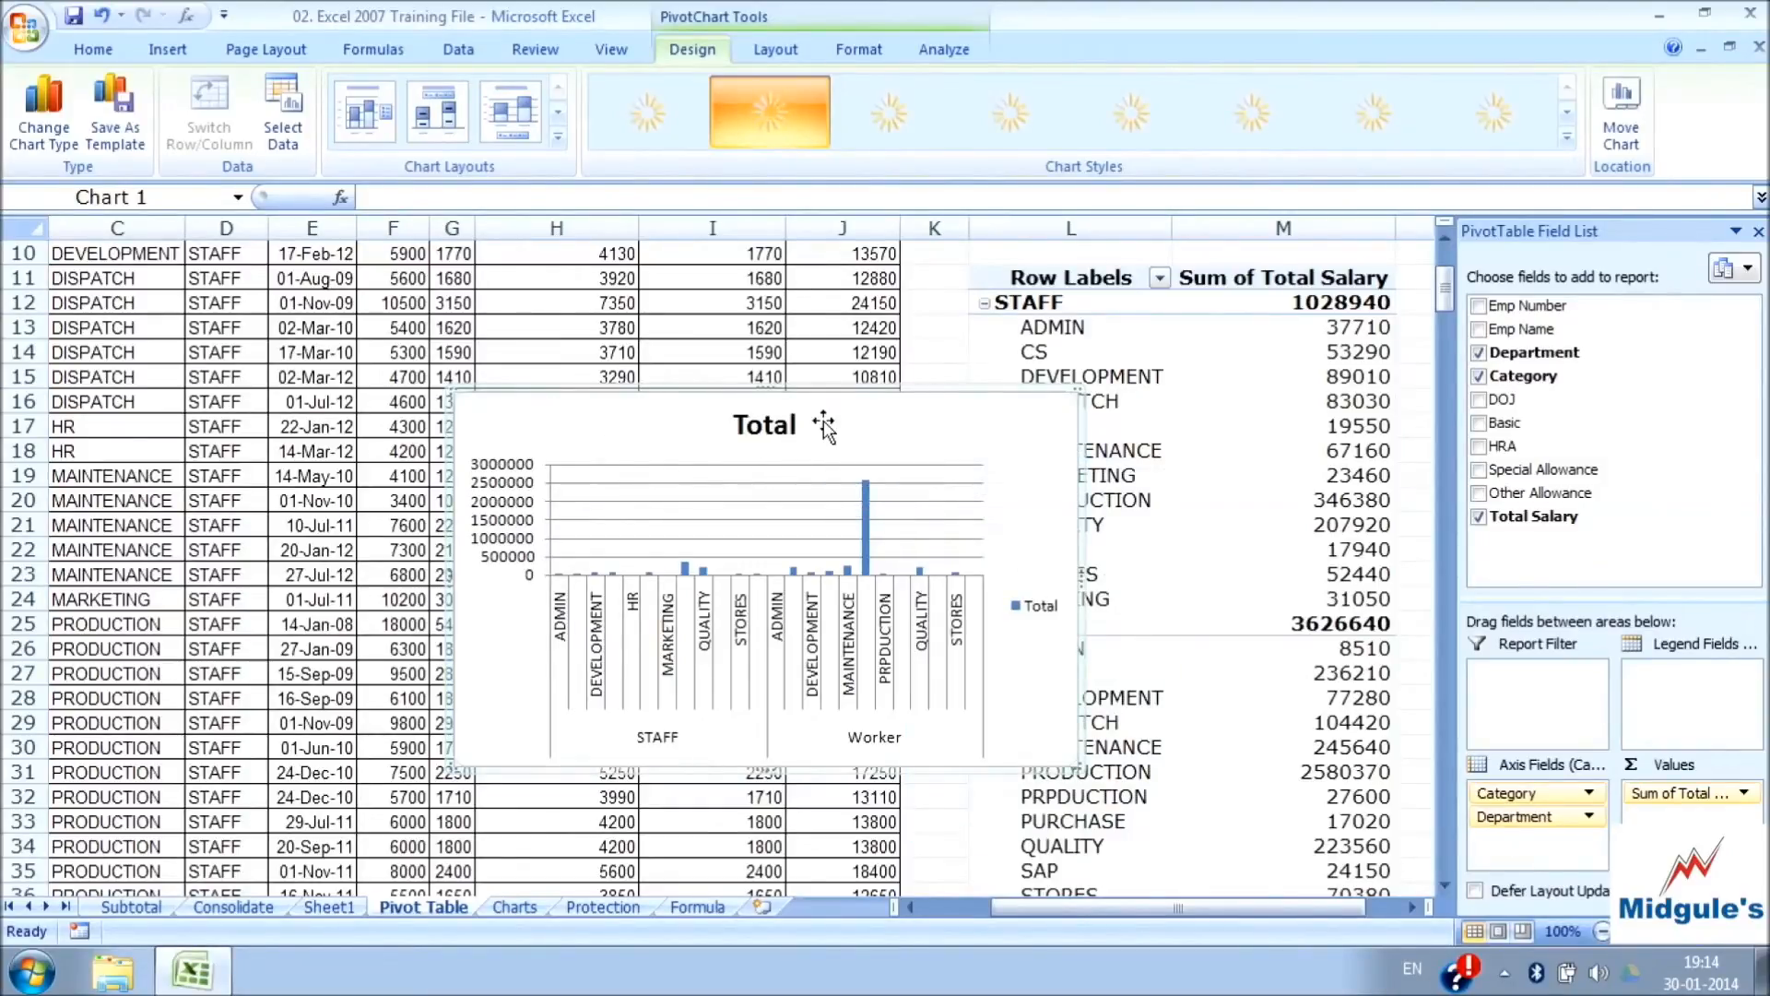
right_click(922, 431)
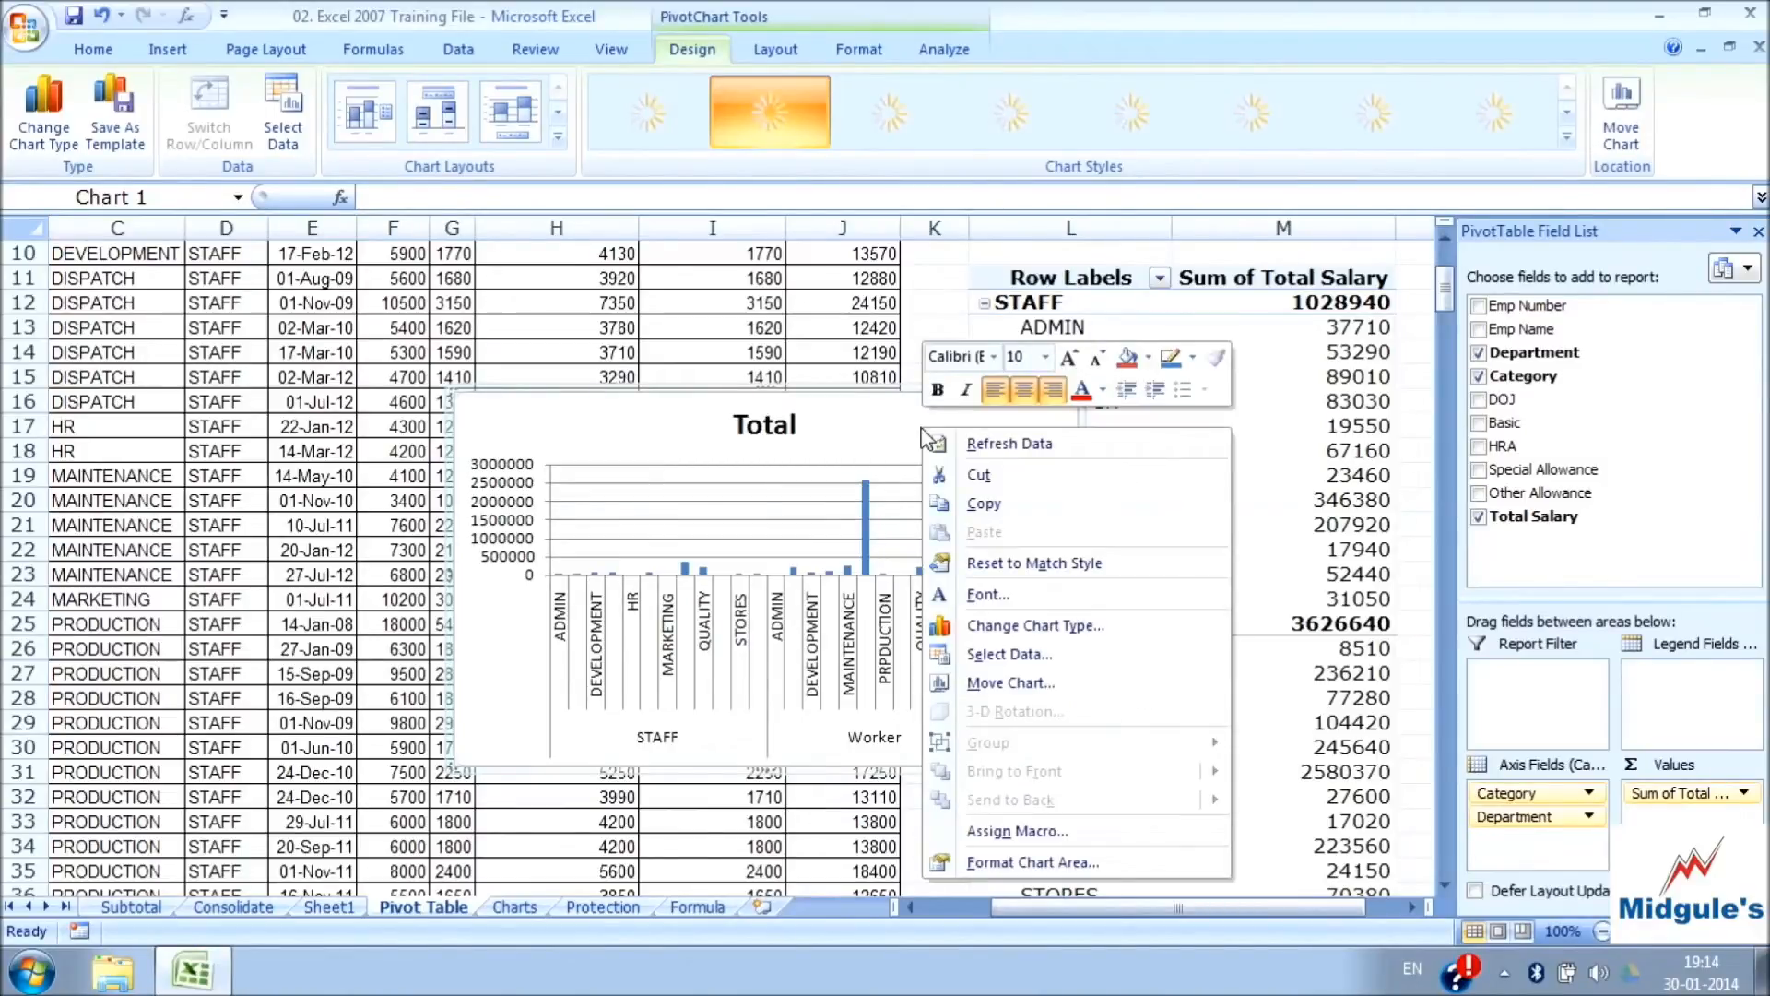
click(1034, 627)
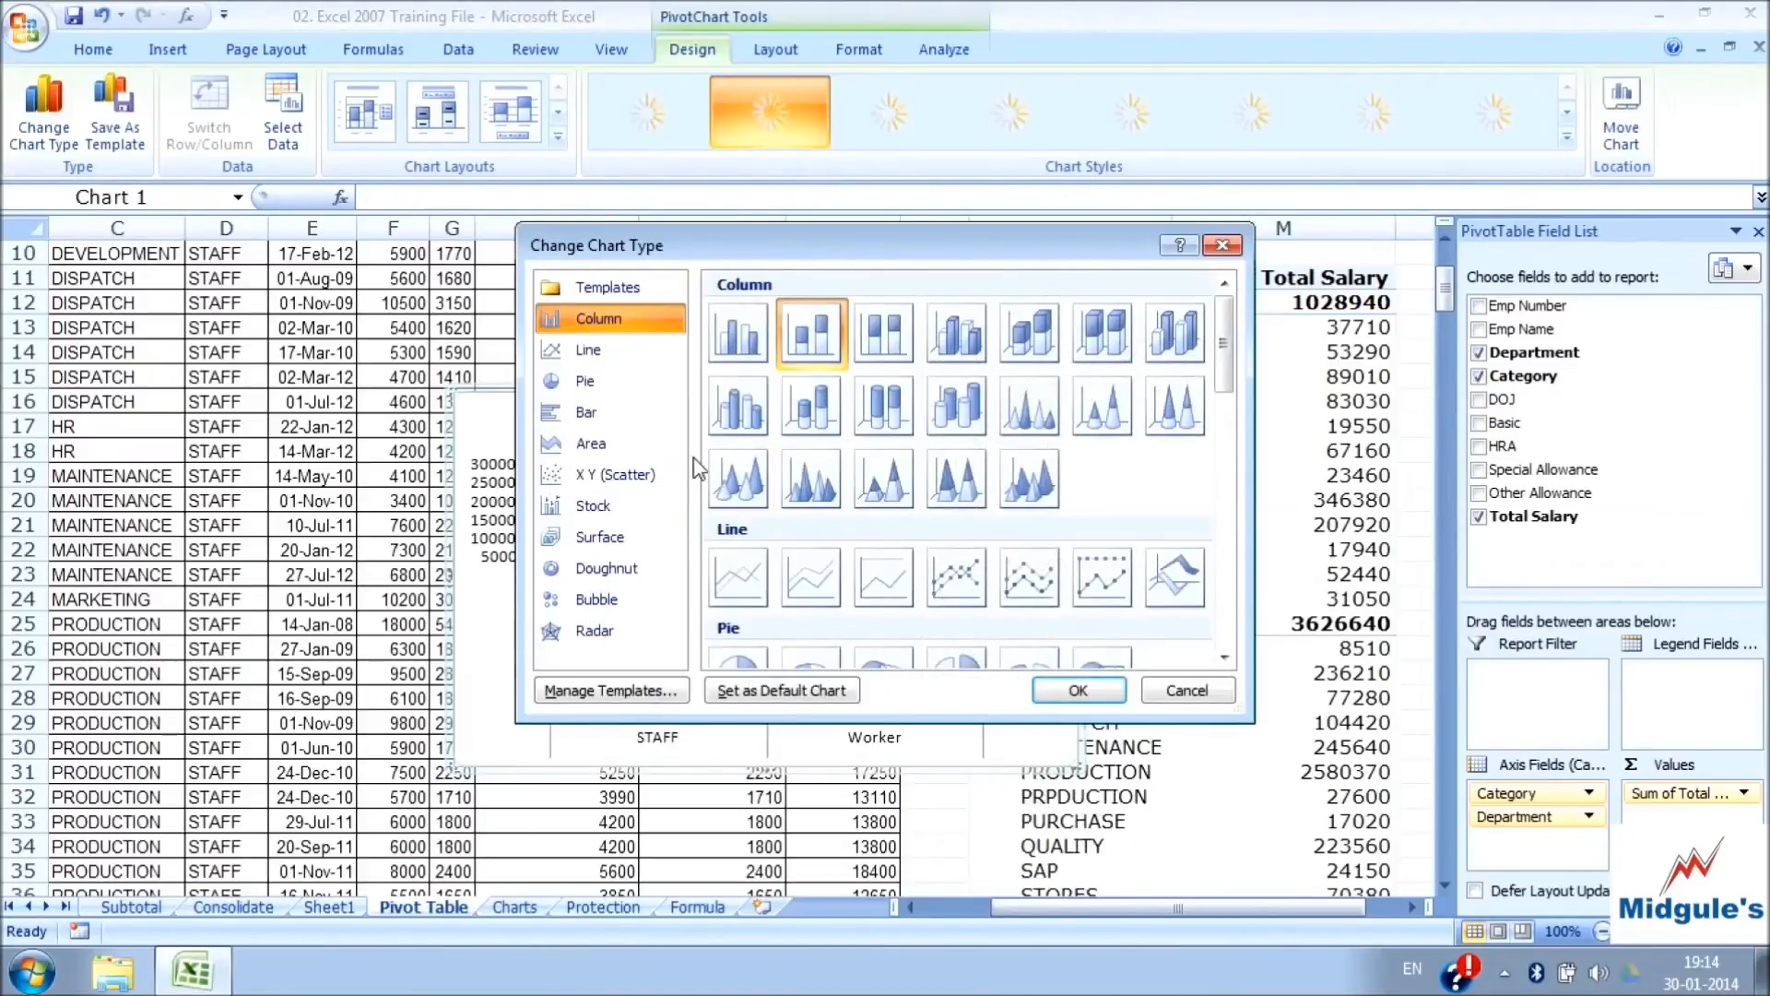
click(745, 337)
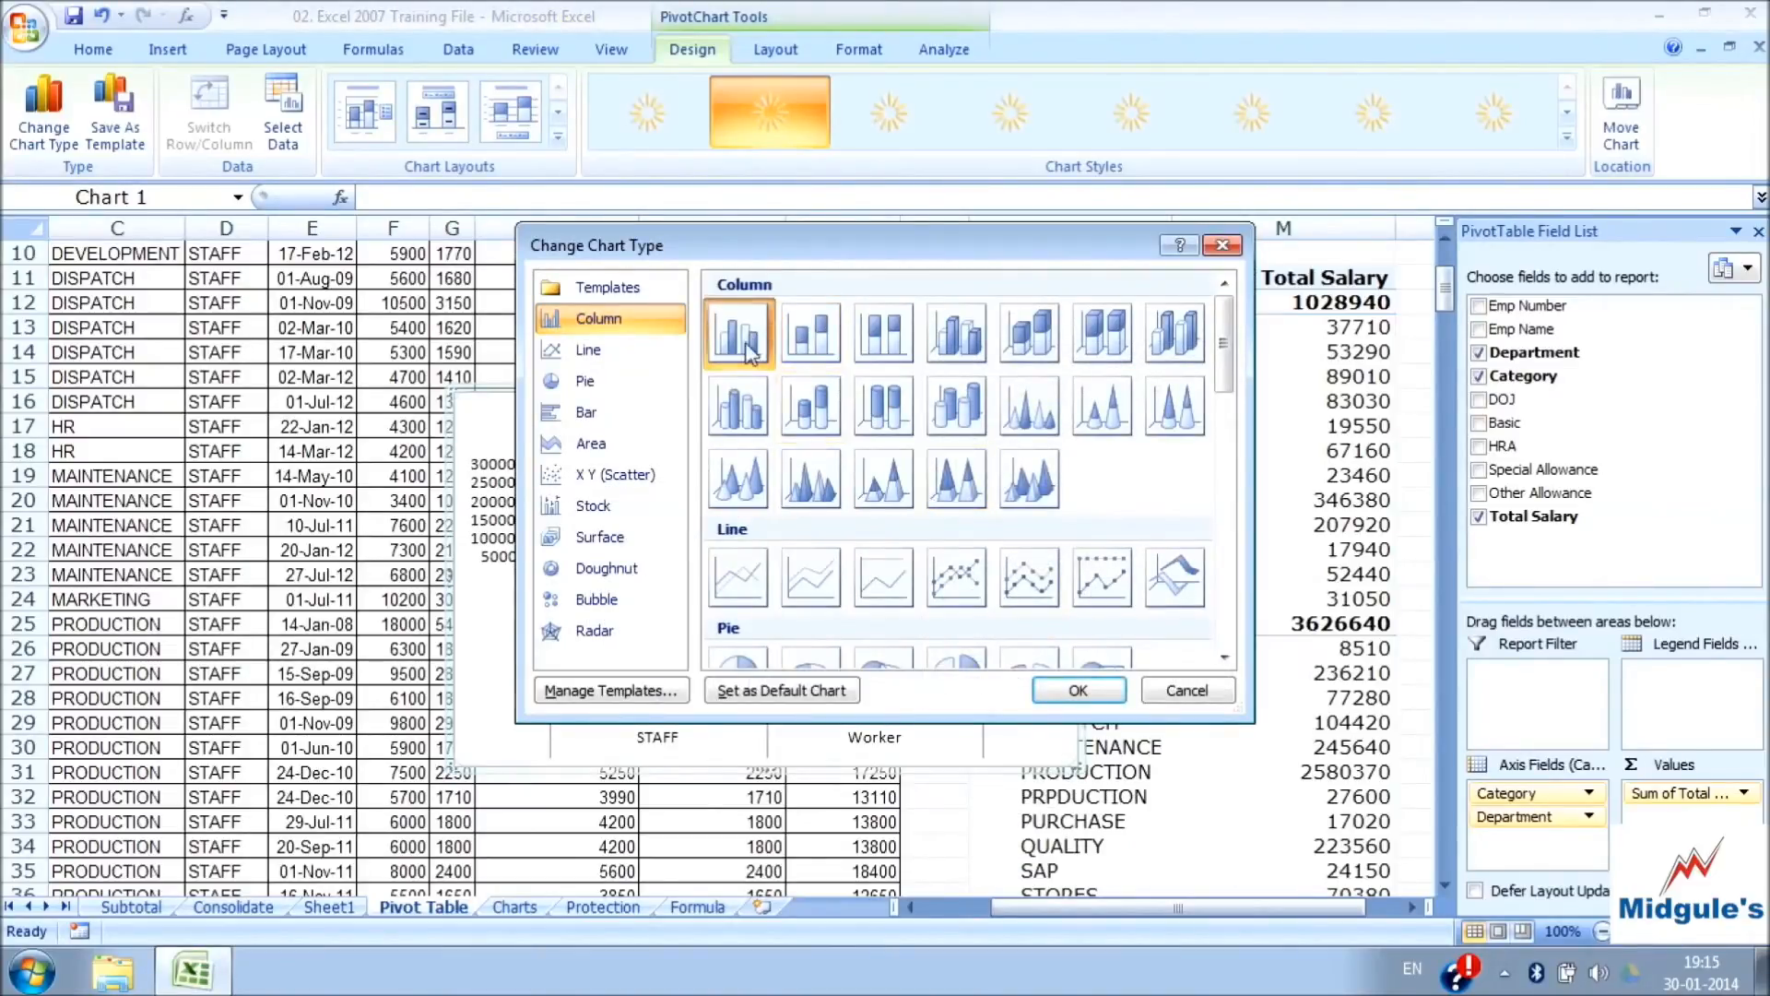
click(1107, 693)
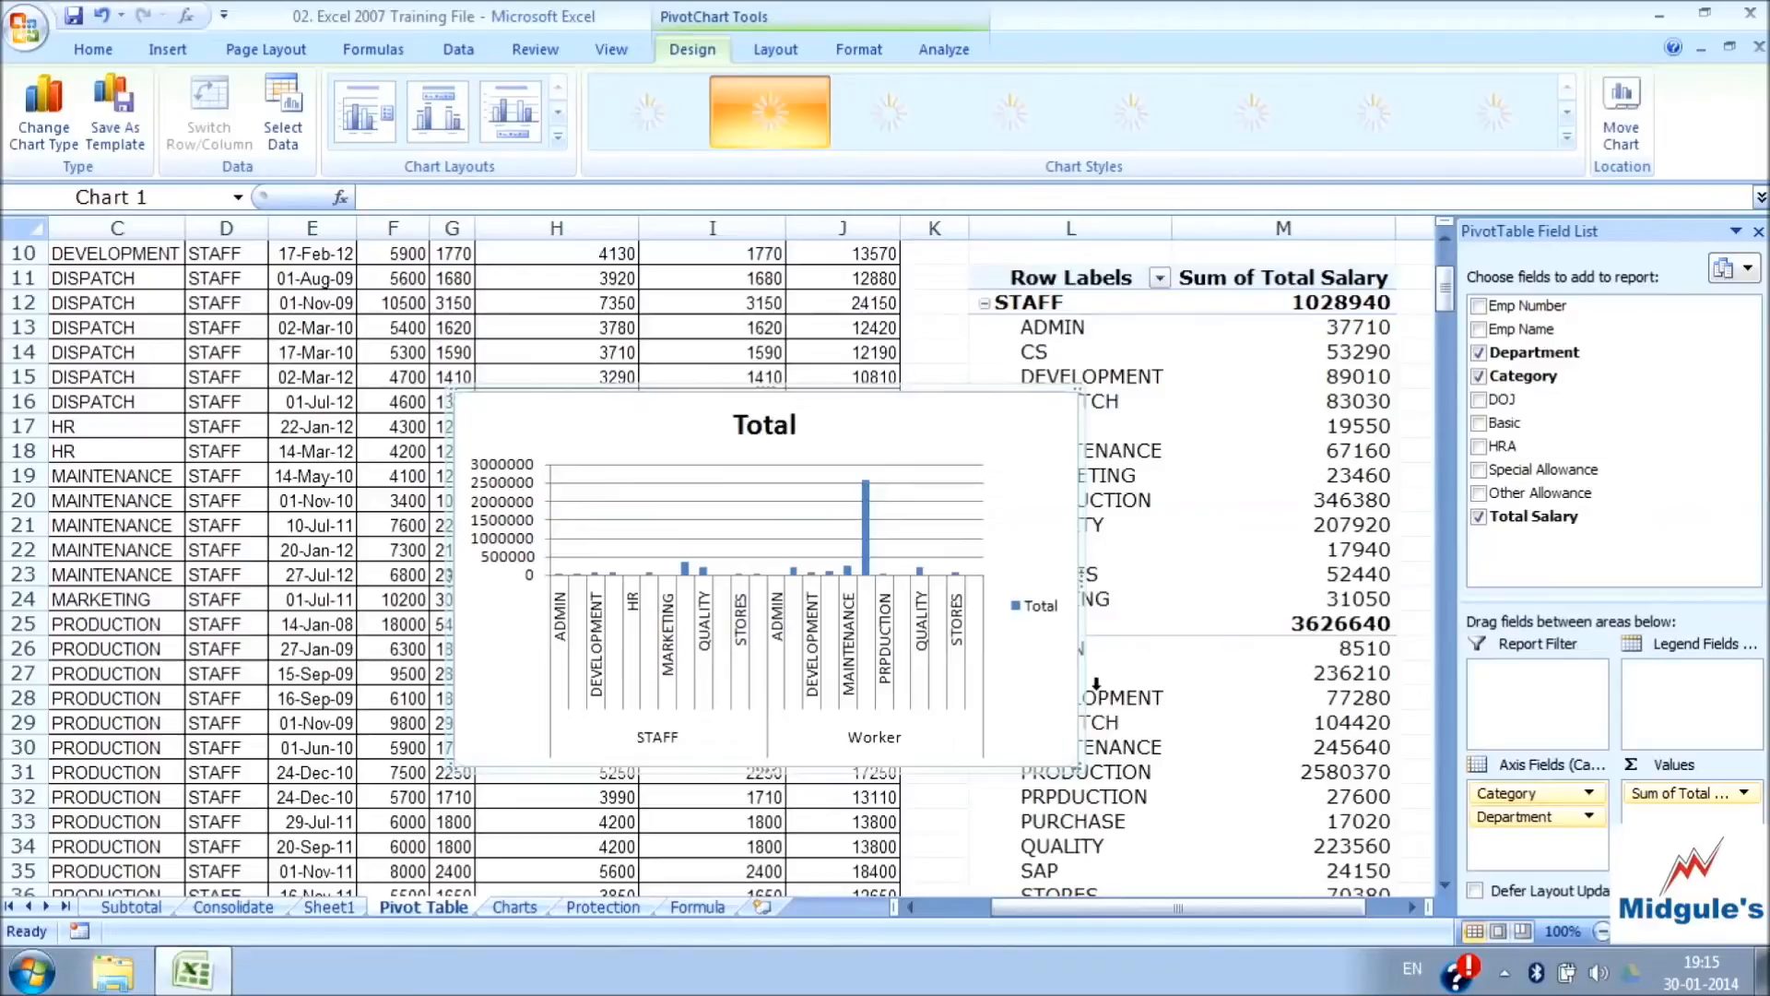
Examine the chart area's formatting options for fill, border color, shadow and 3-D format without changing any of them
right_click(929, 440)
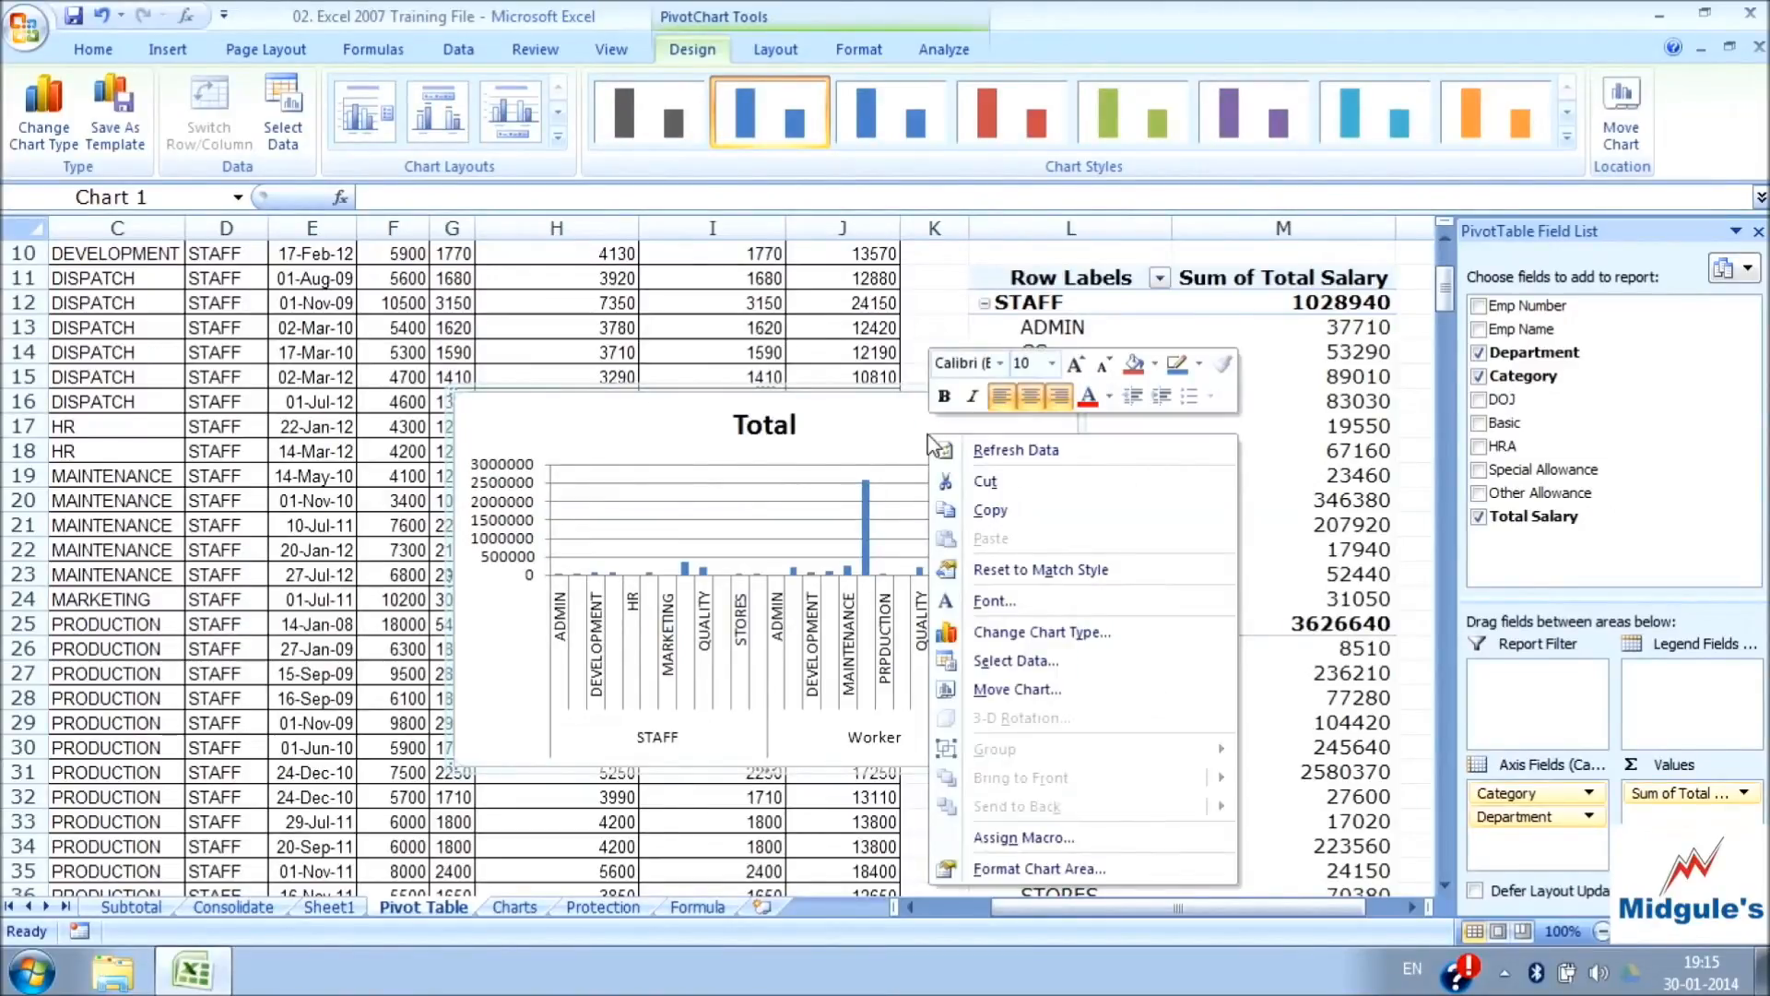
click(1056, 869)
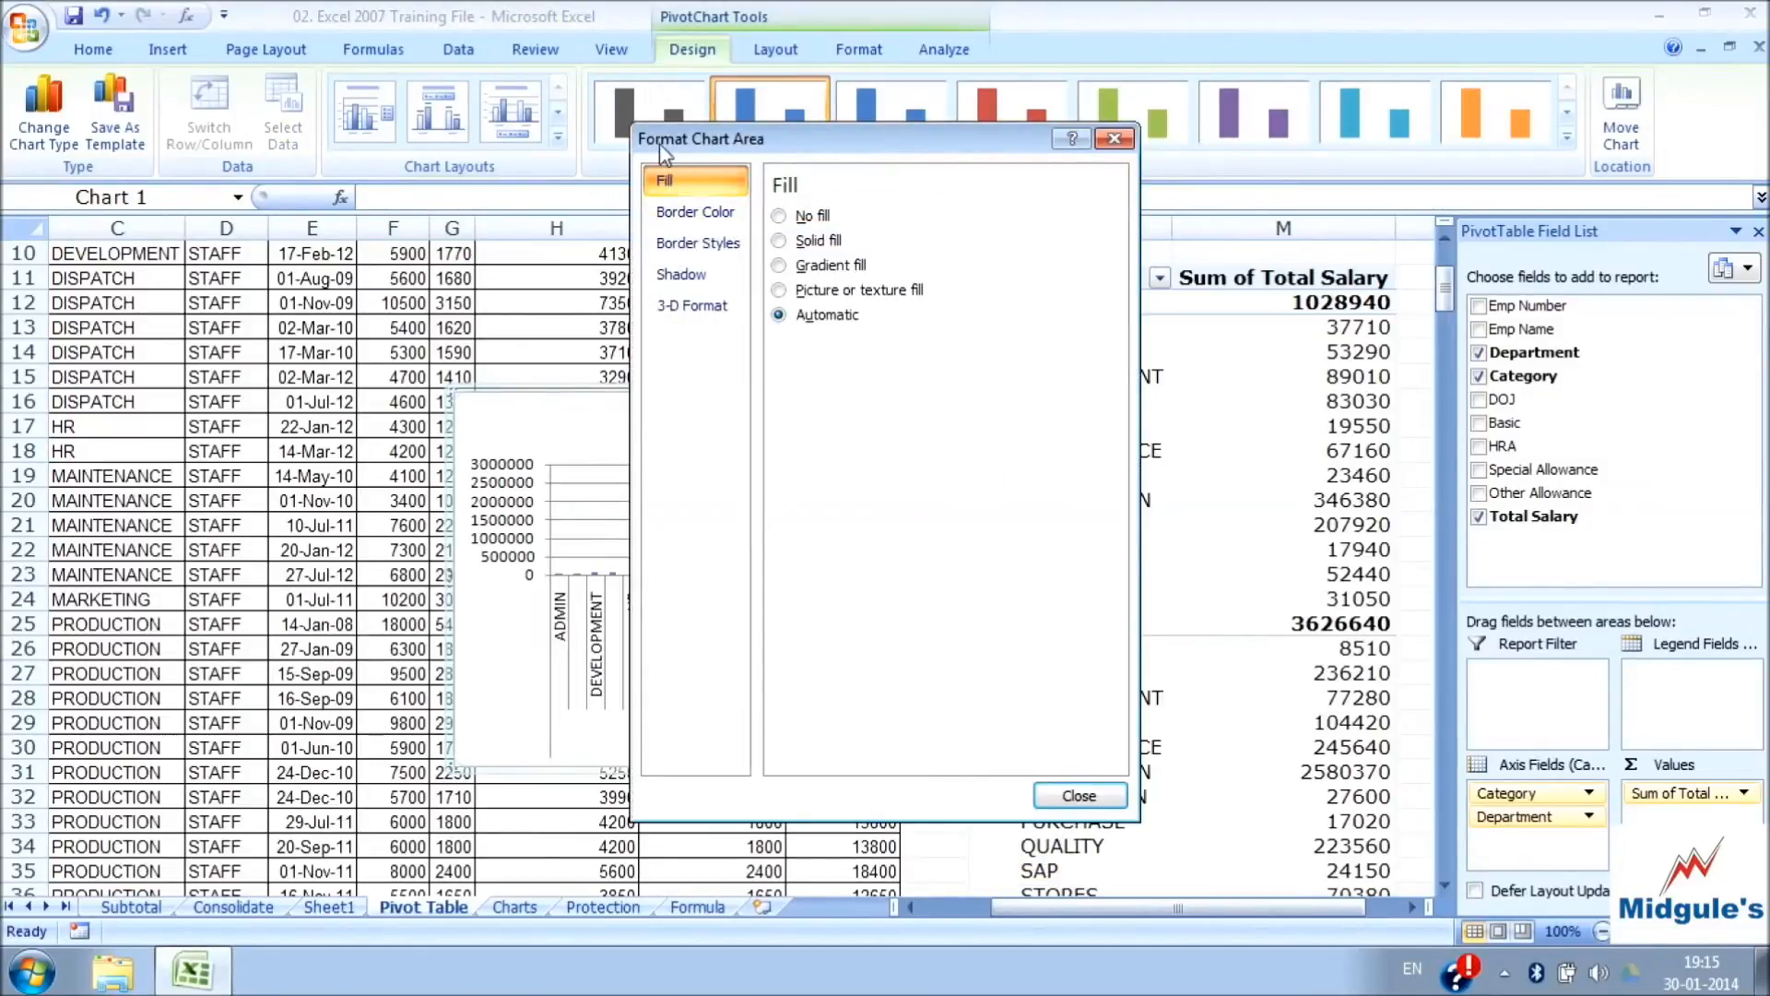
click(701, 212)
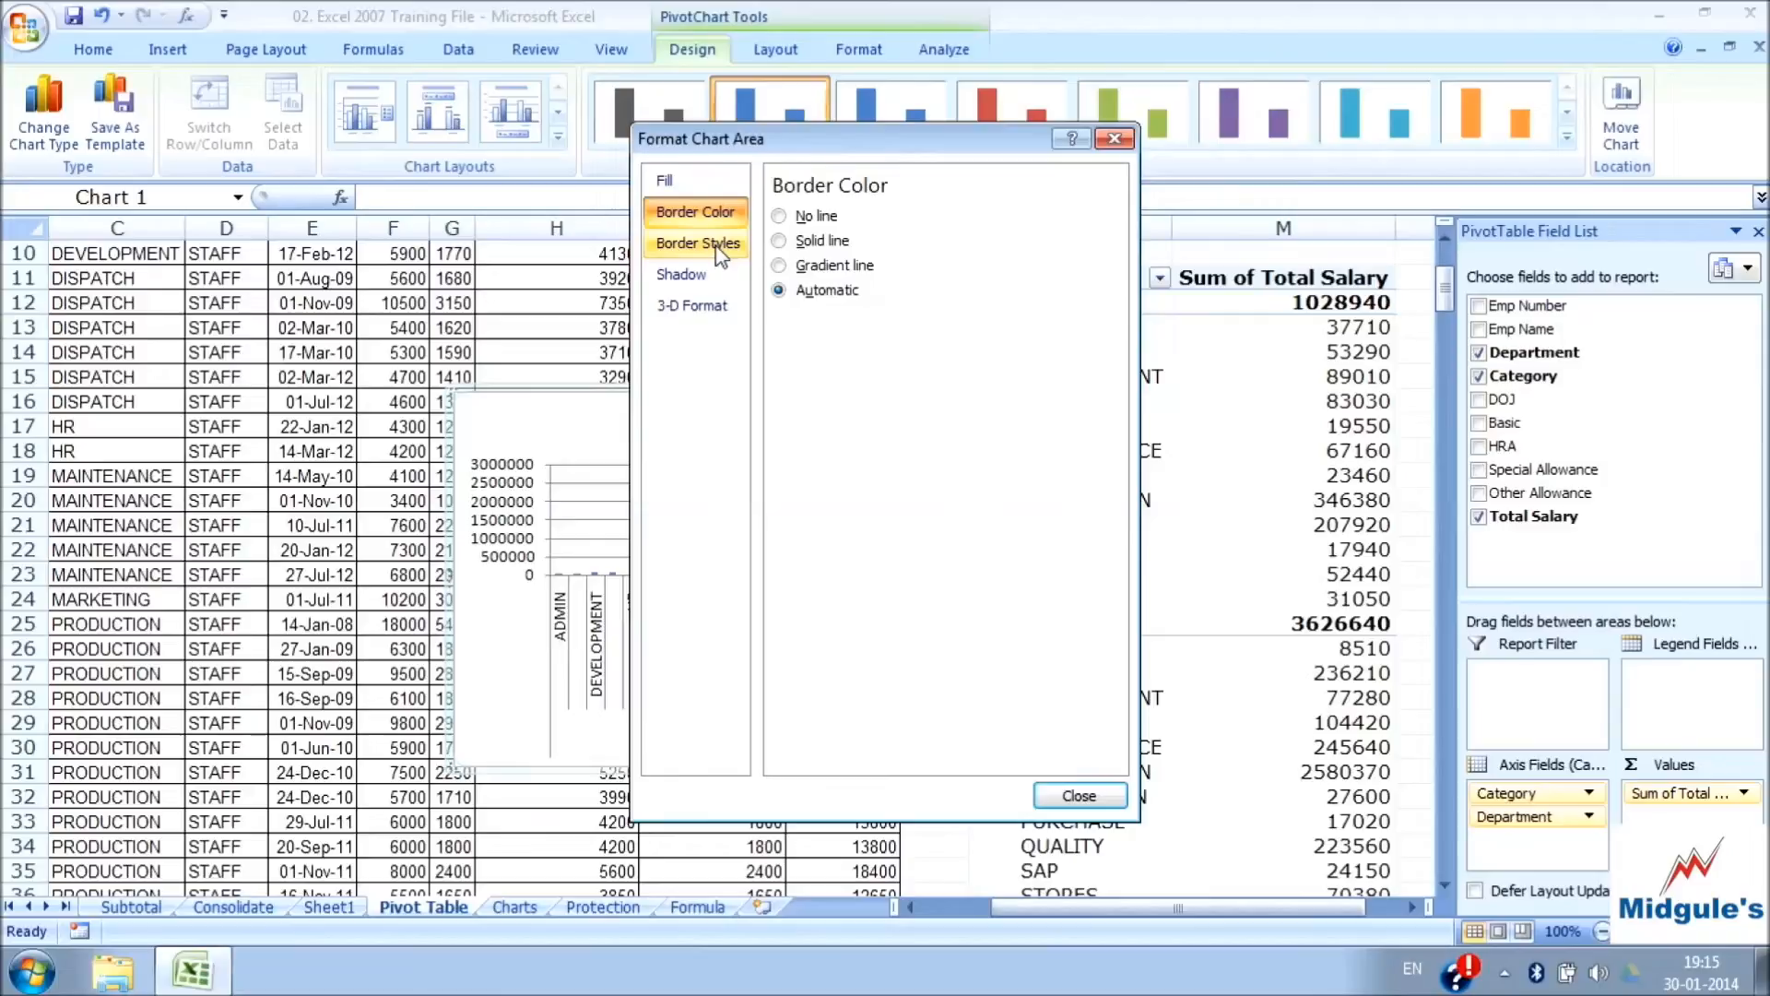
click(710, 275)
click(714, 305)
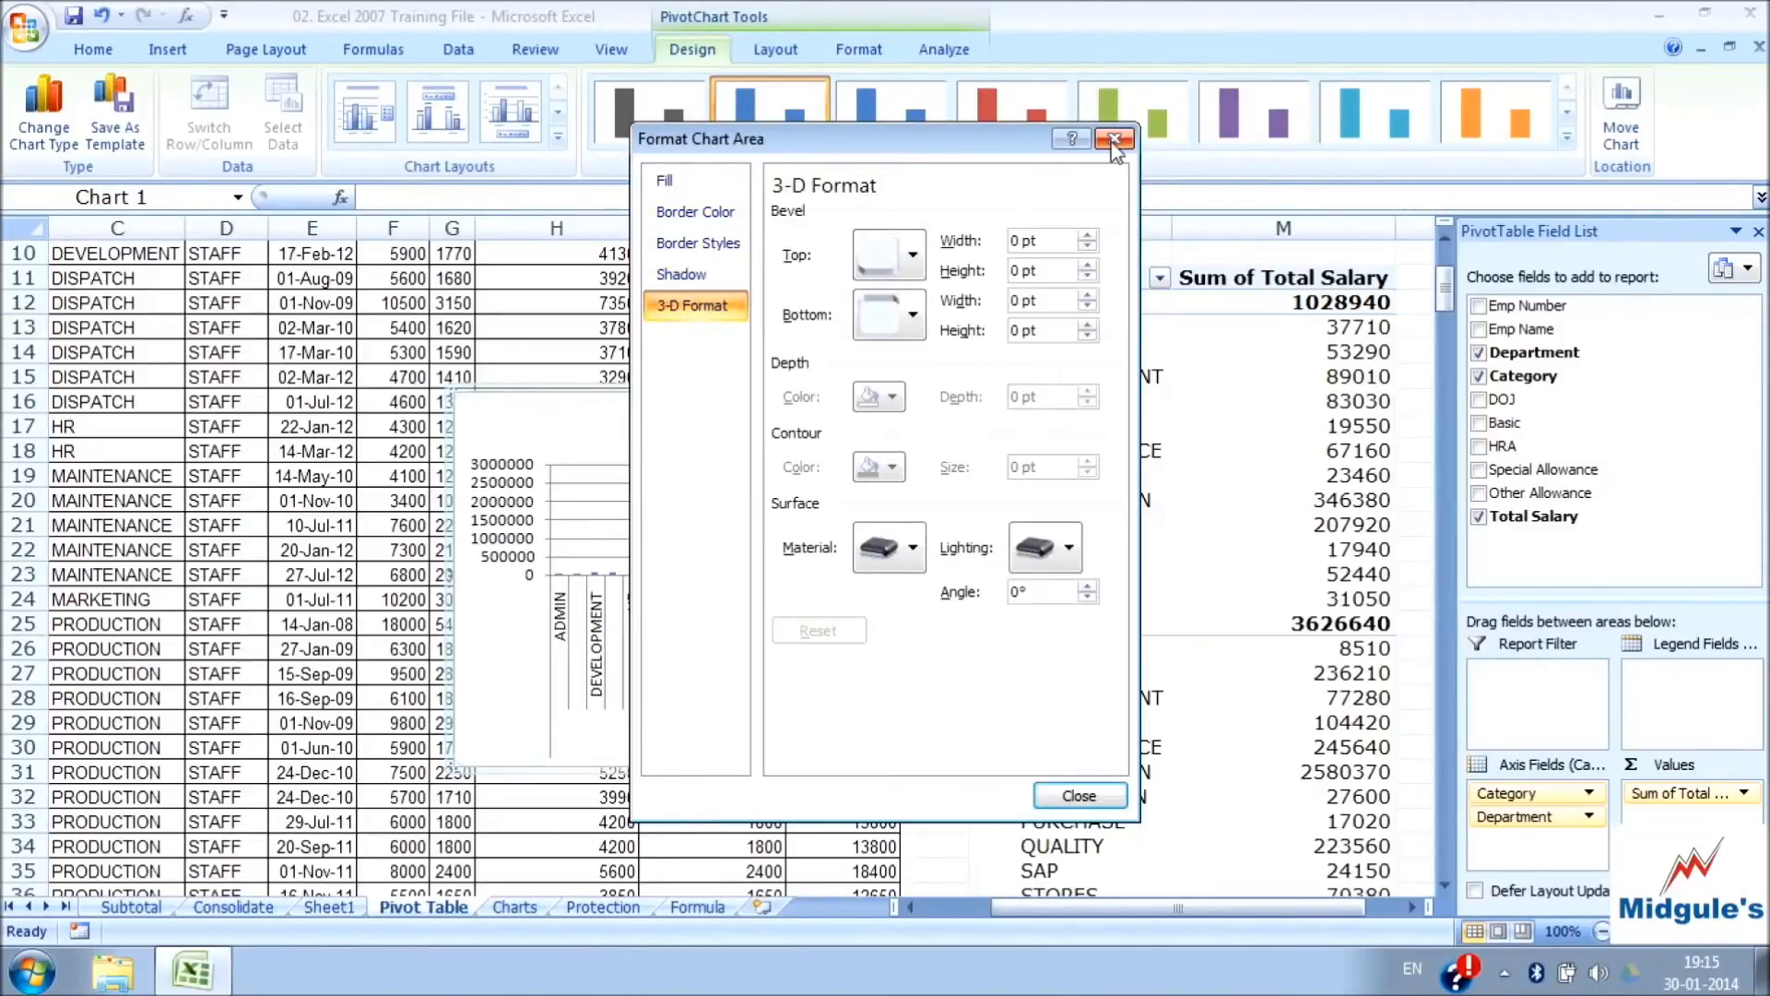
click(1114, 139)
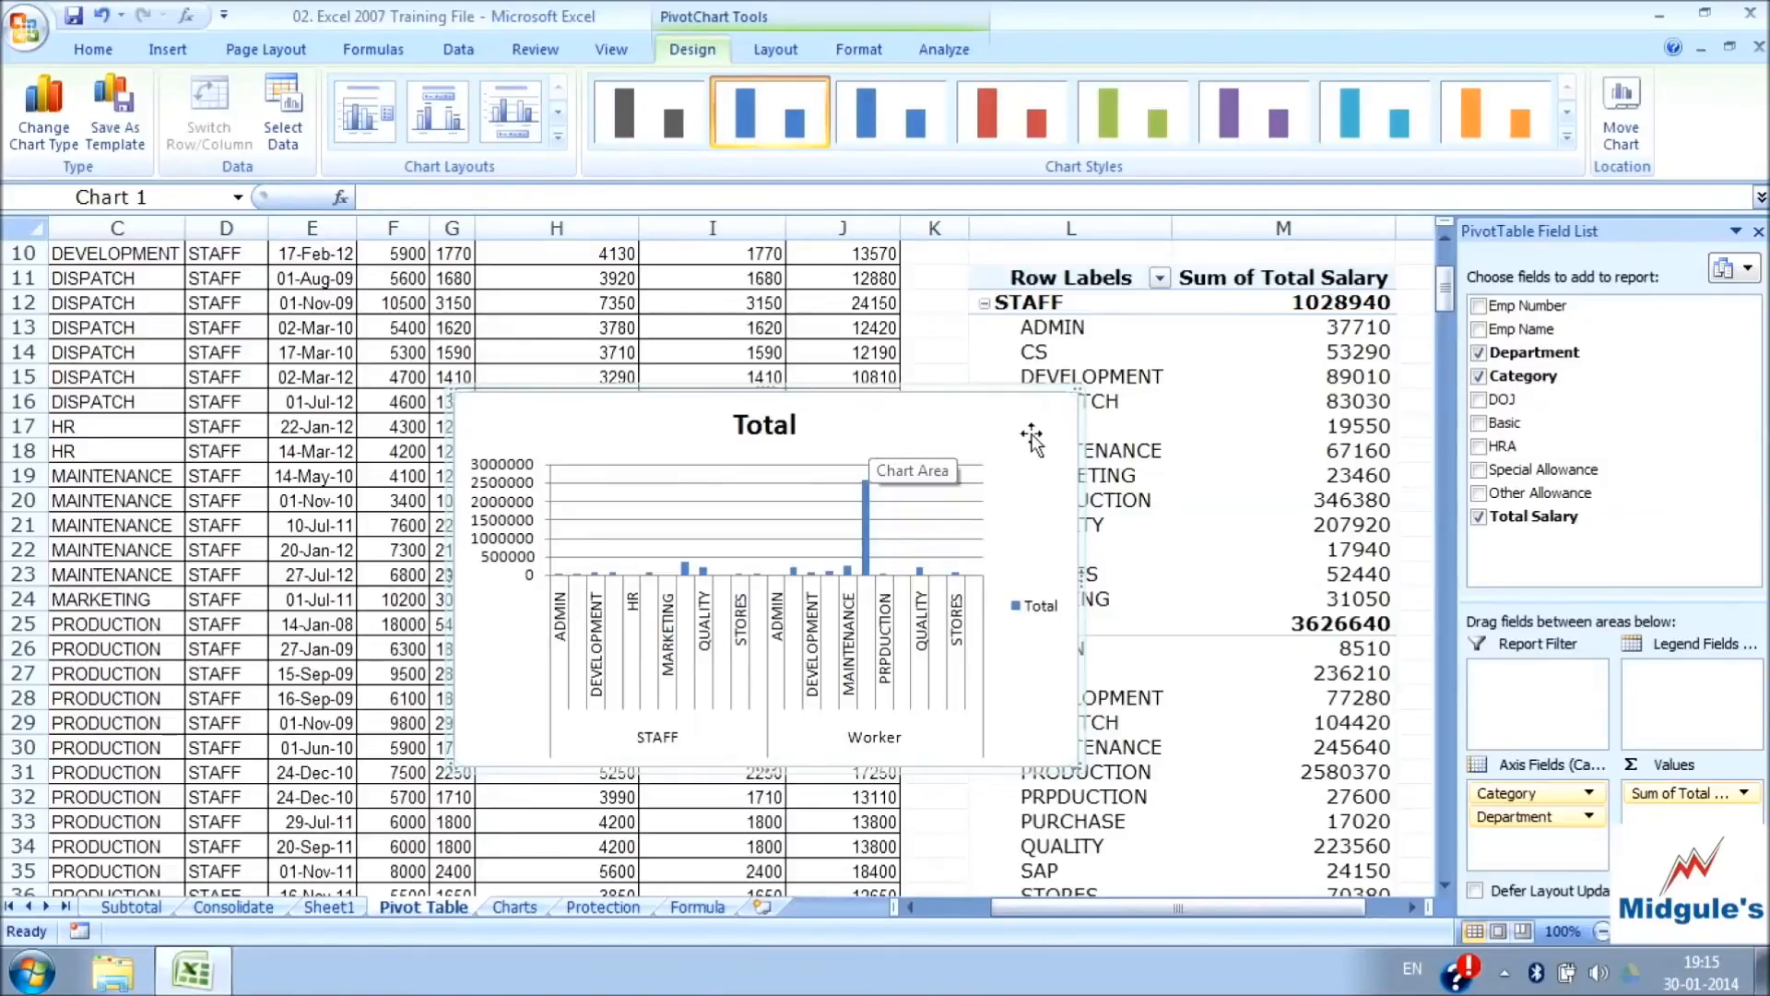
Cut the PivotChart from the Pivot Table sheet and save the workbook
right_click(990, 428)
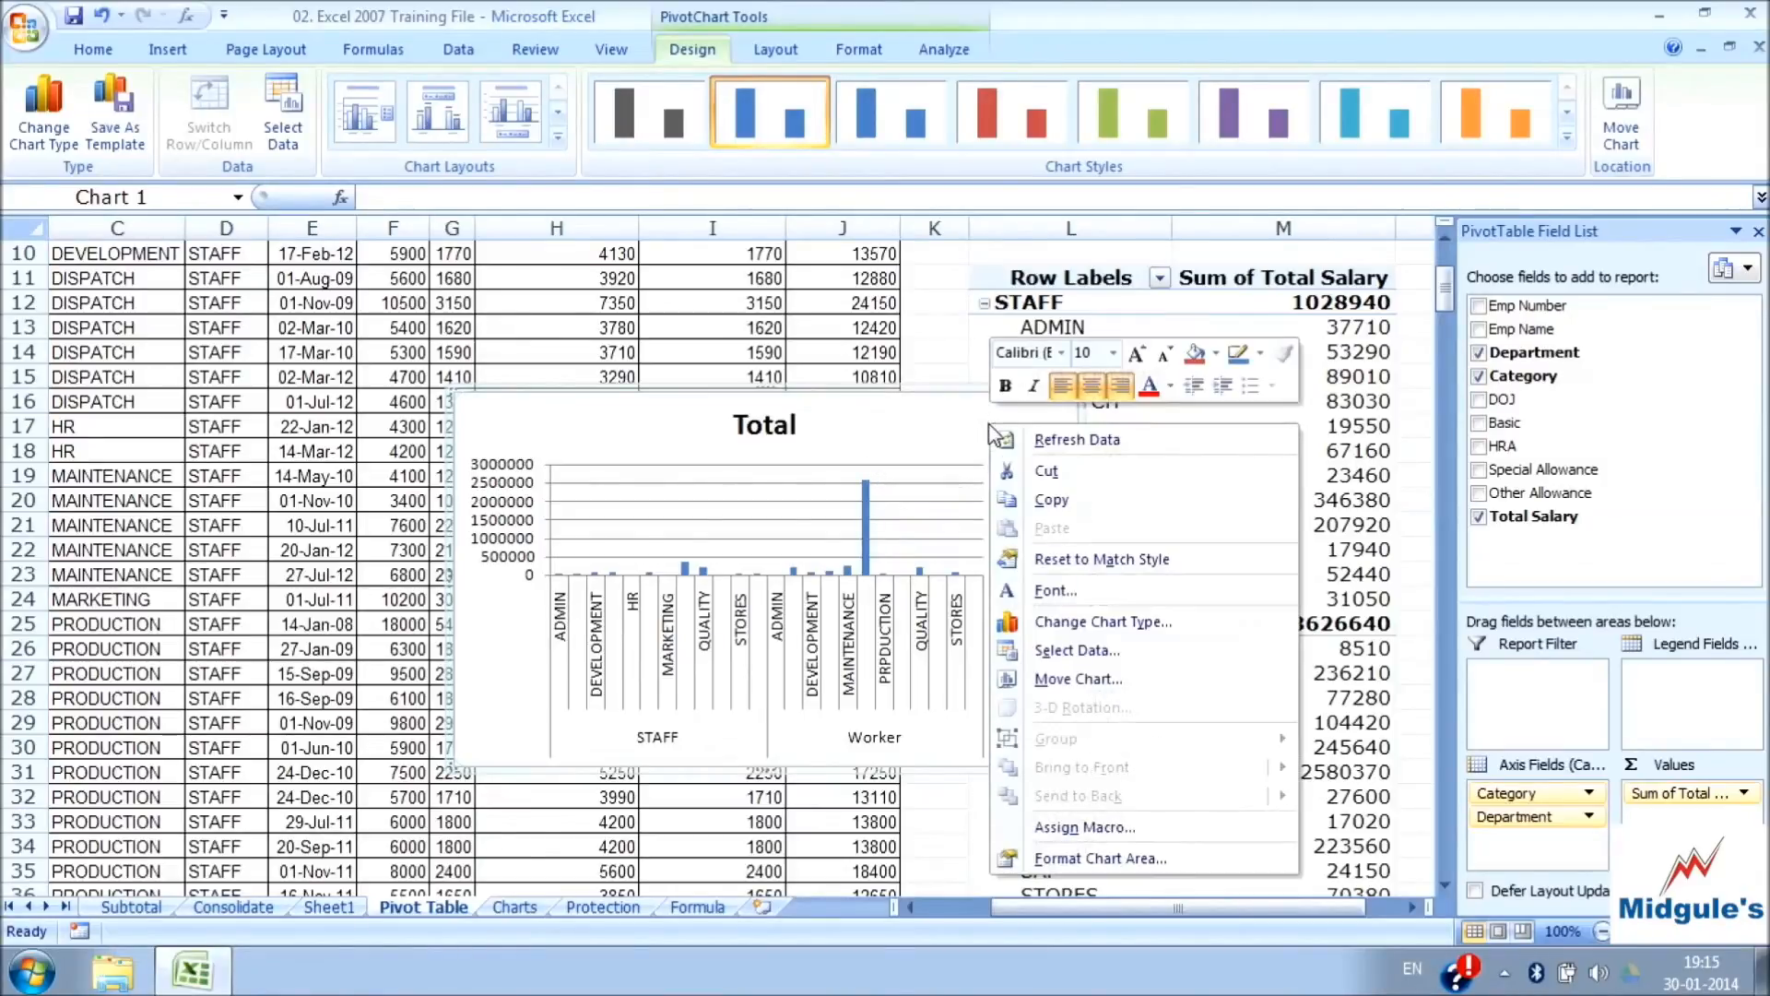
click(1051, 472)
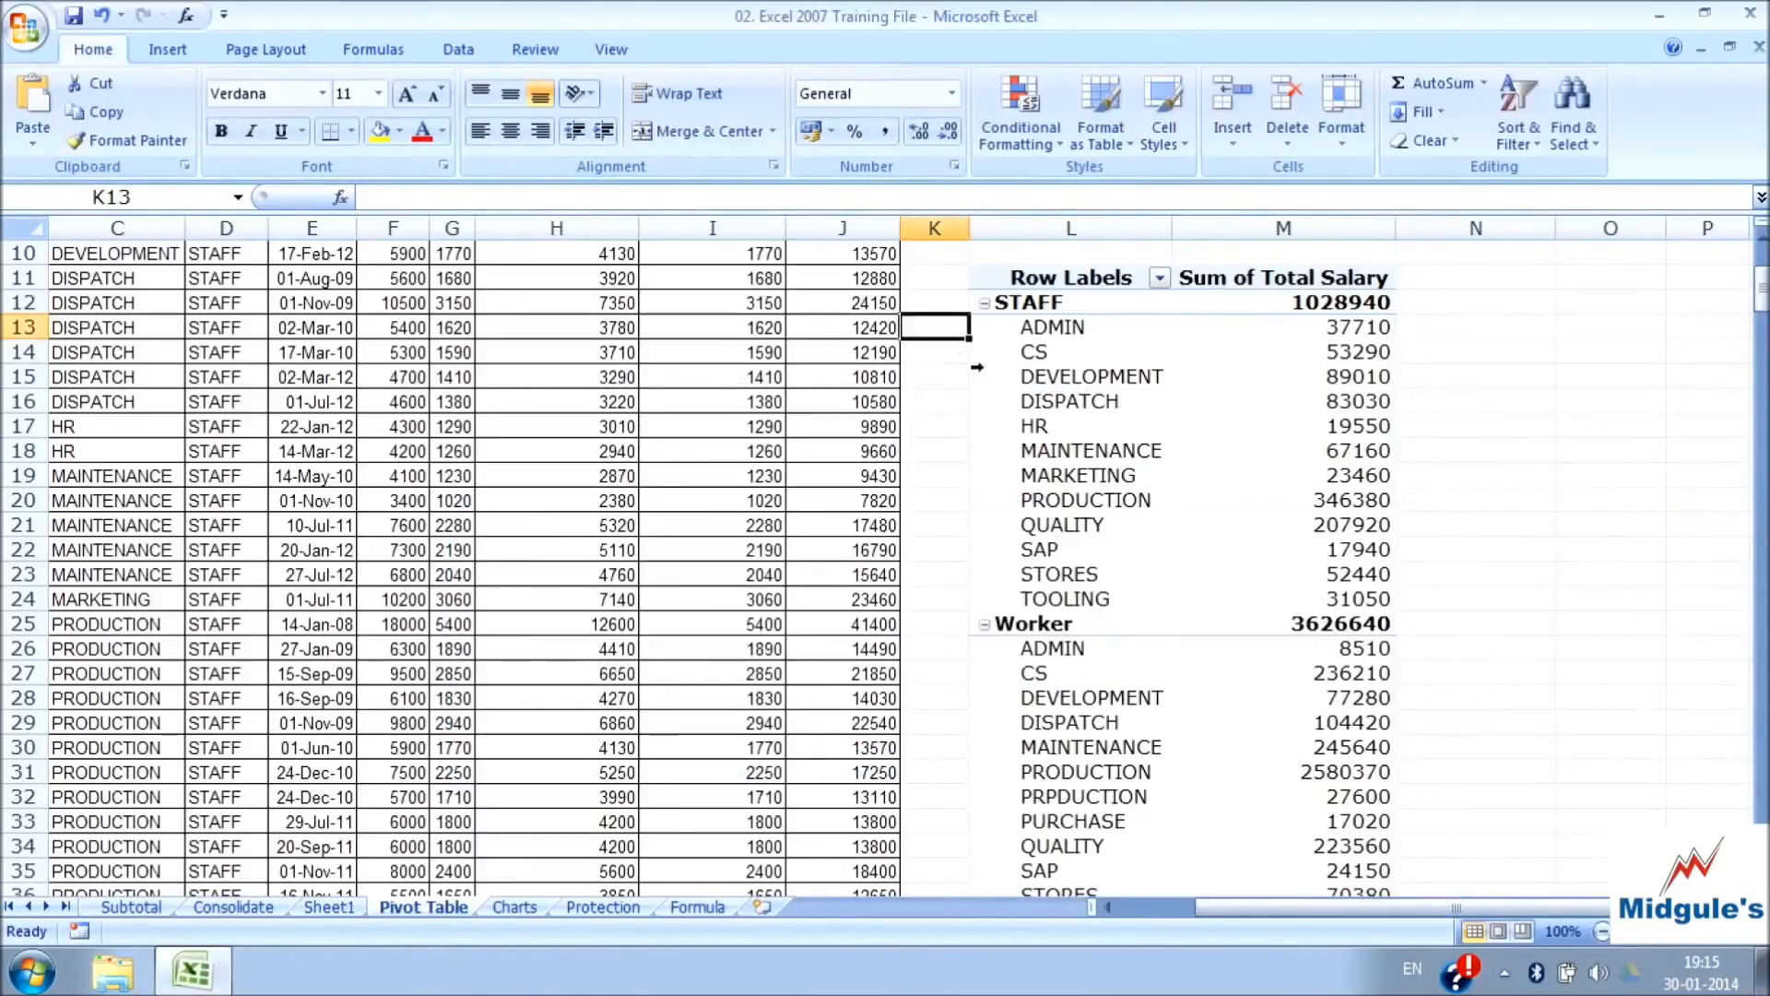
click(950, 354)
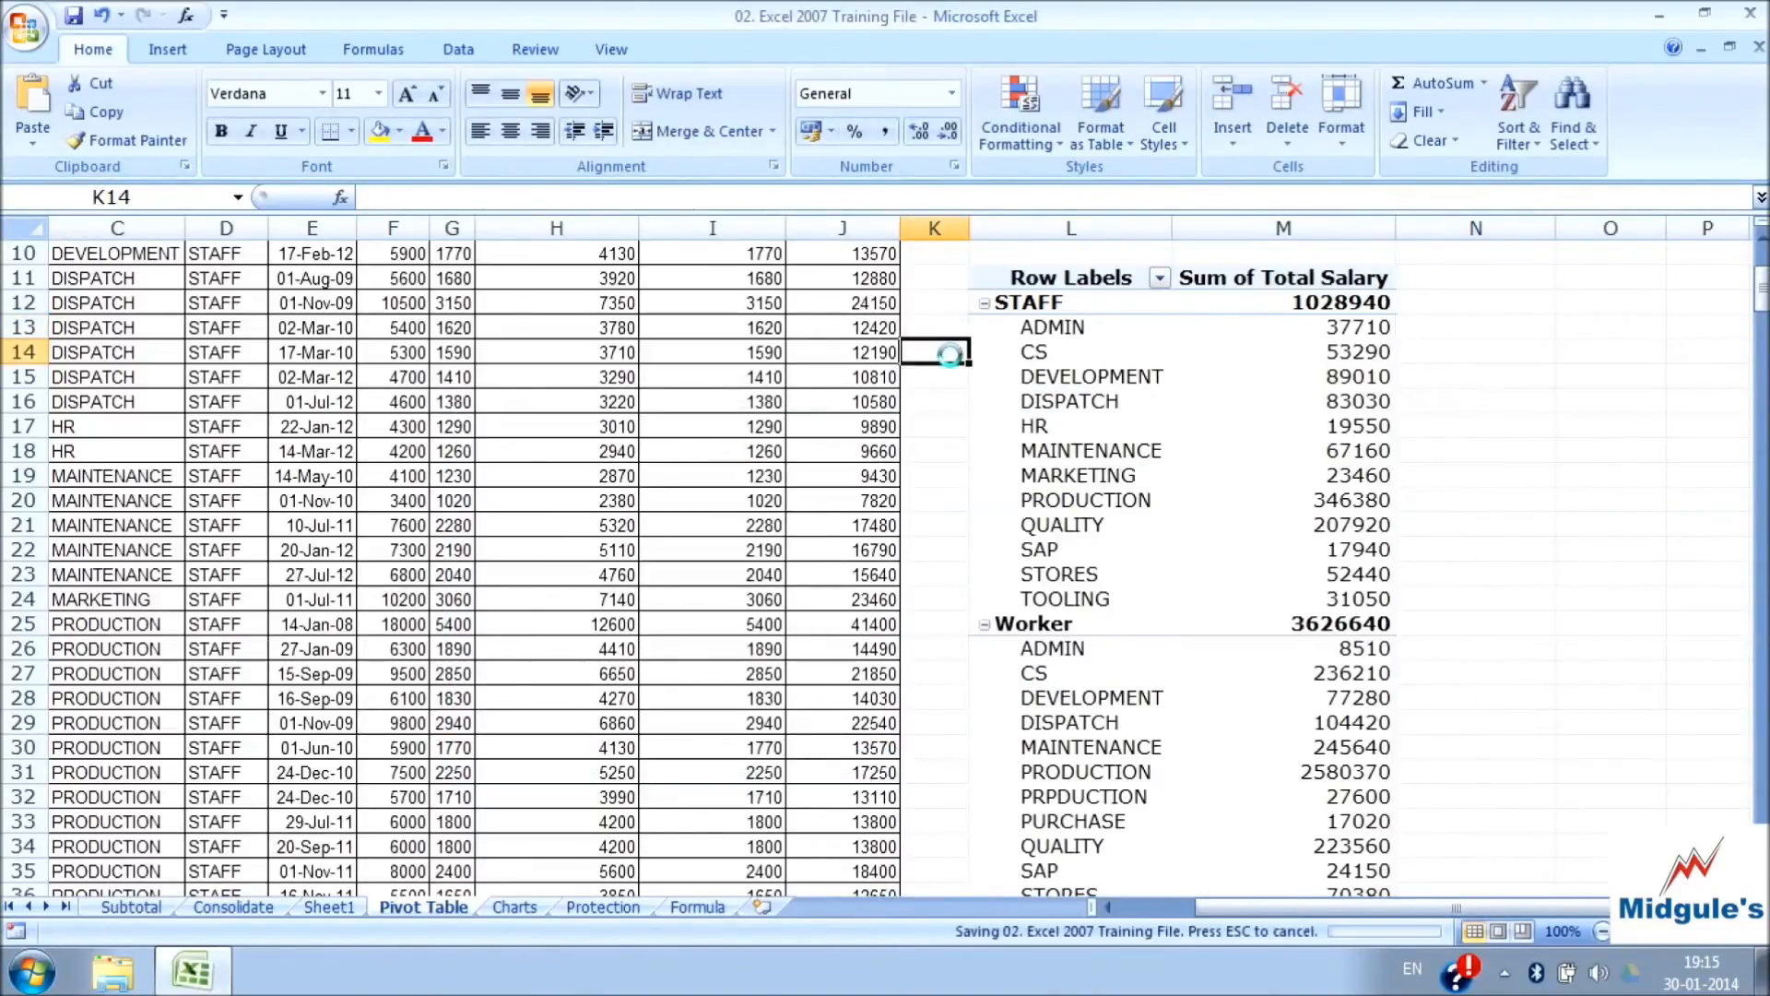
Review the formula options available for the PivotTable, including Calculated Field, Calculated Item, Solve Order and List Formulas
click(1103, 377)
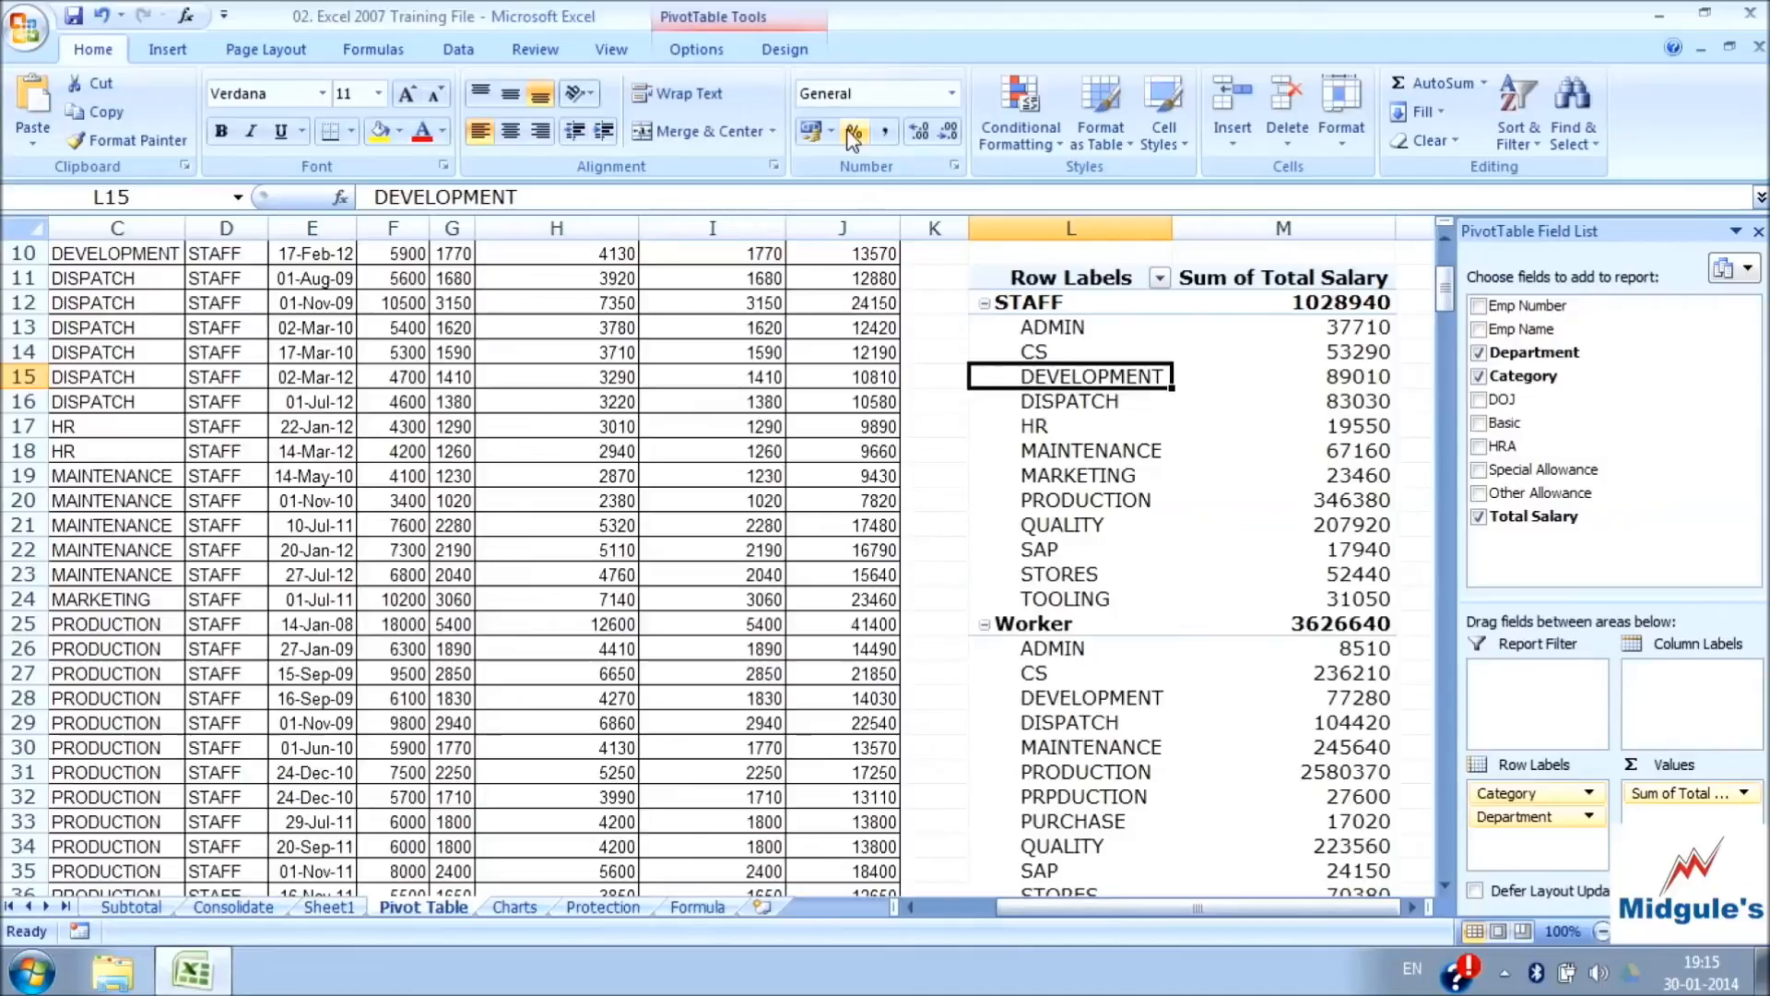
click(702, 50)
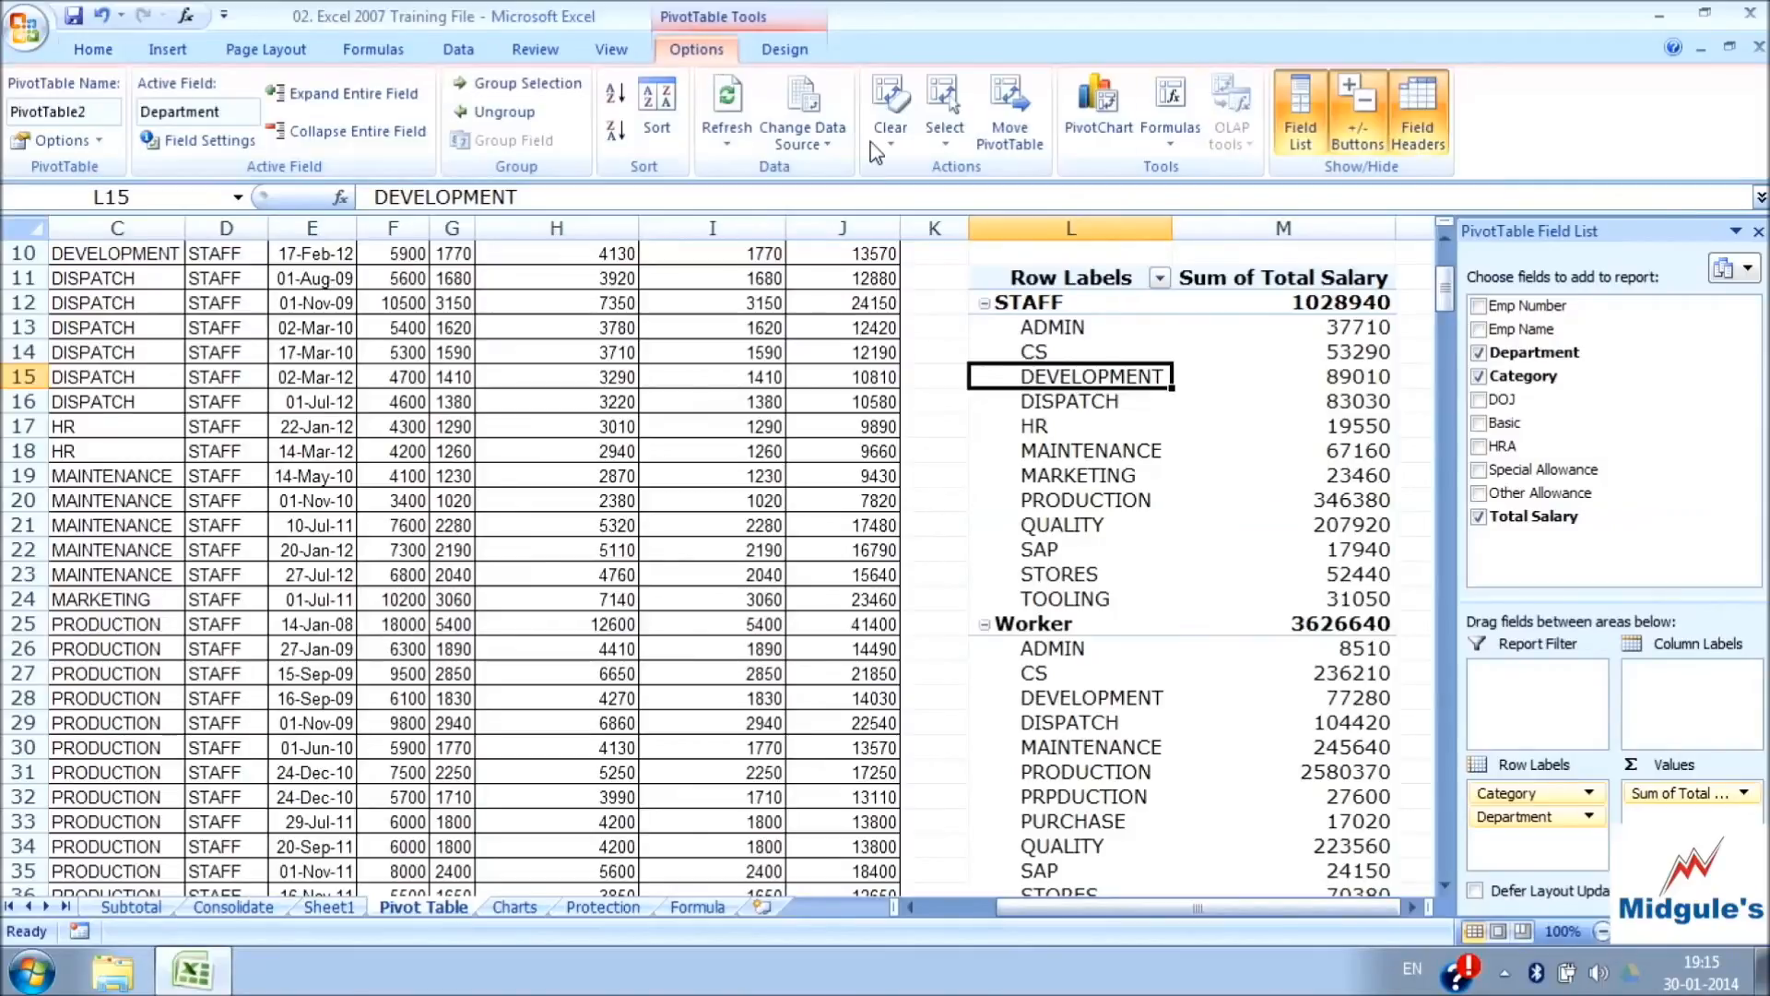
click(1172, 137)
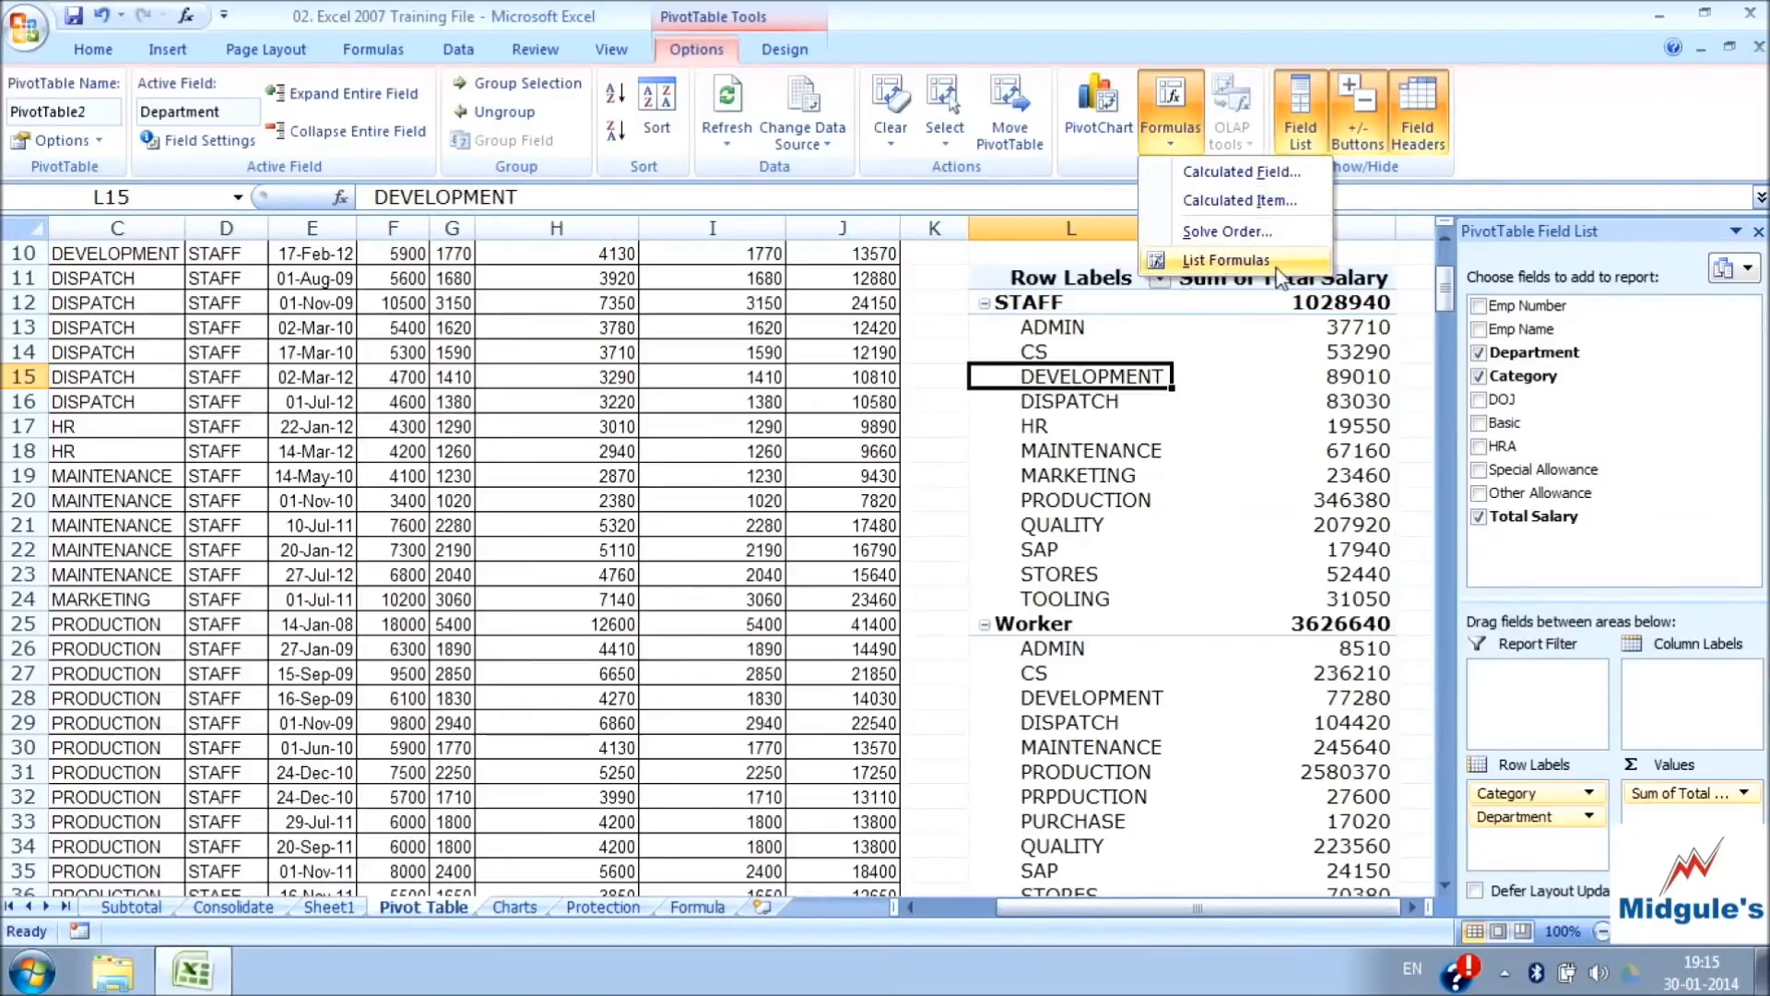
click(1187, 136)
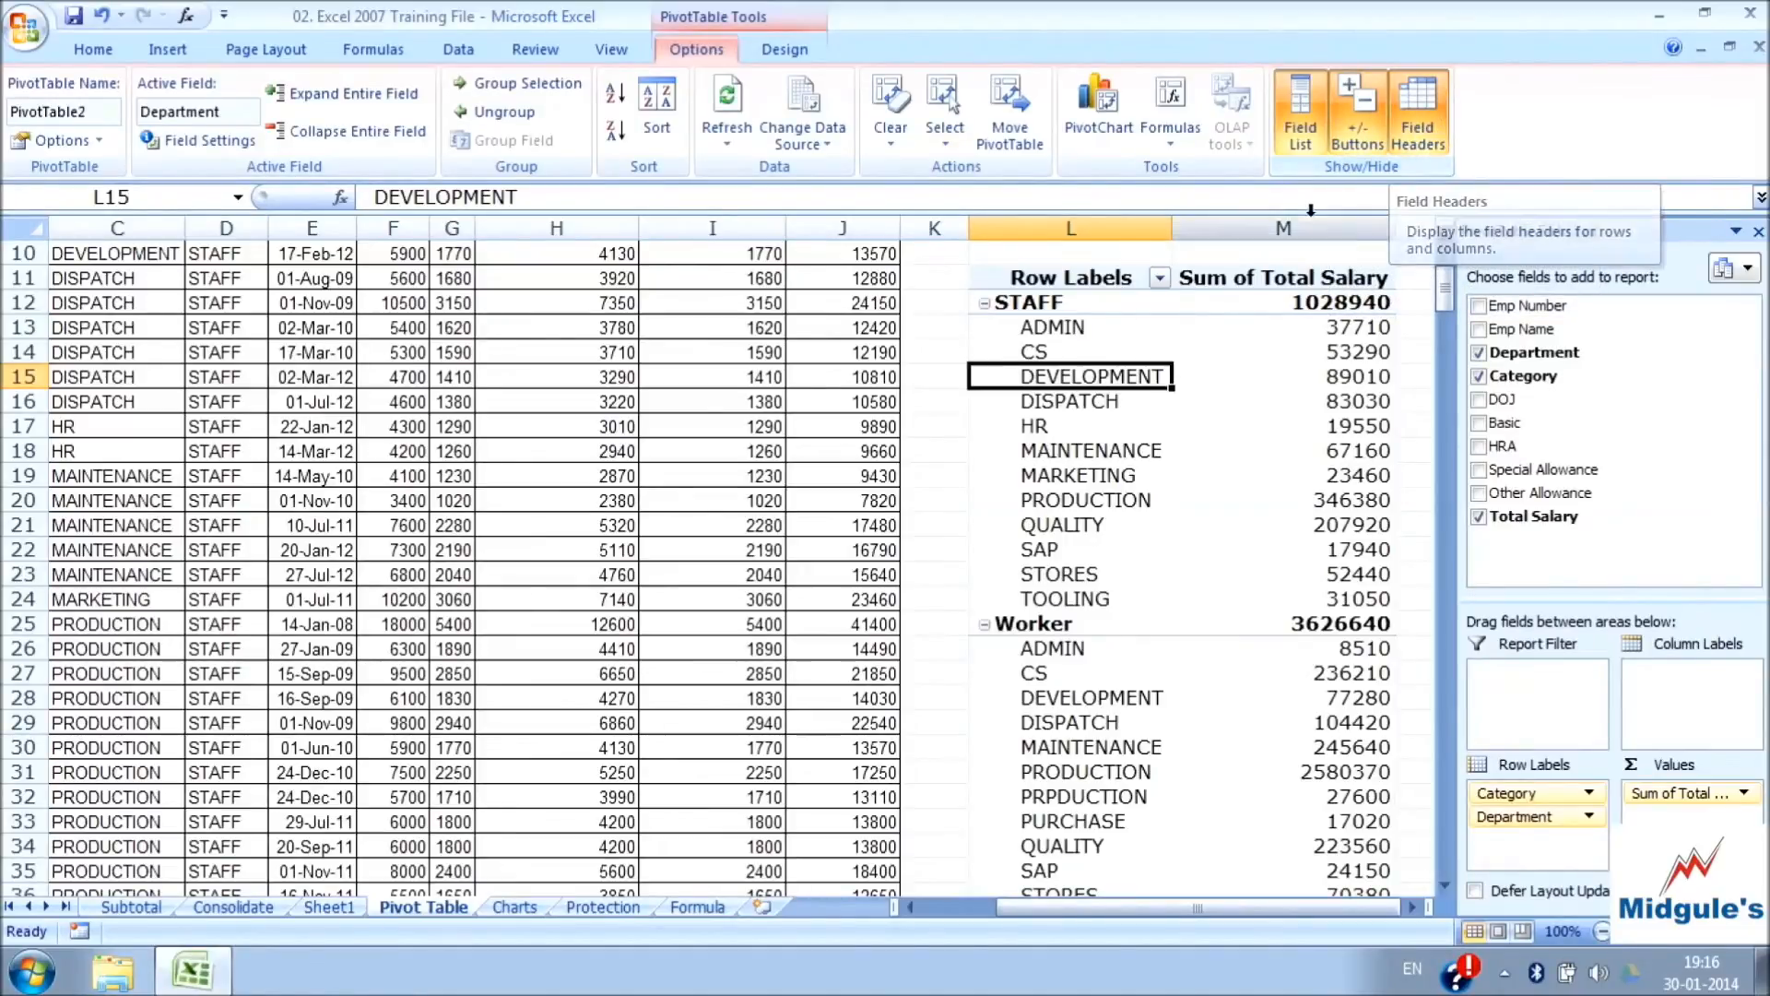
Hide and restore, one after another, the PivotTable's field list, +/- buttons and field headers
click(1300, 138)
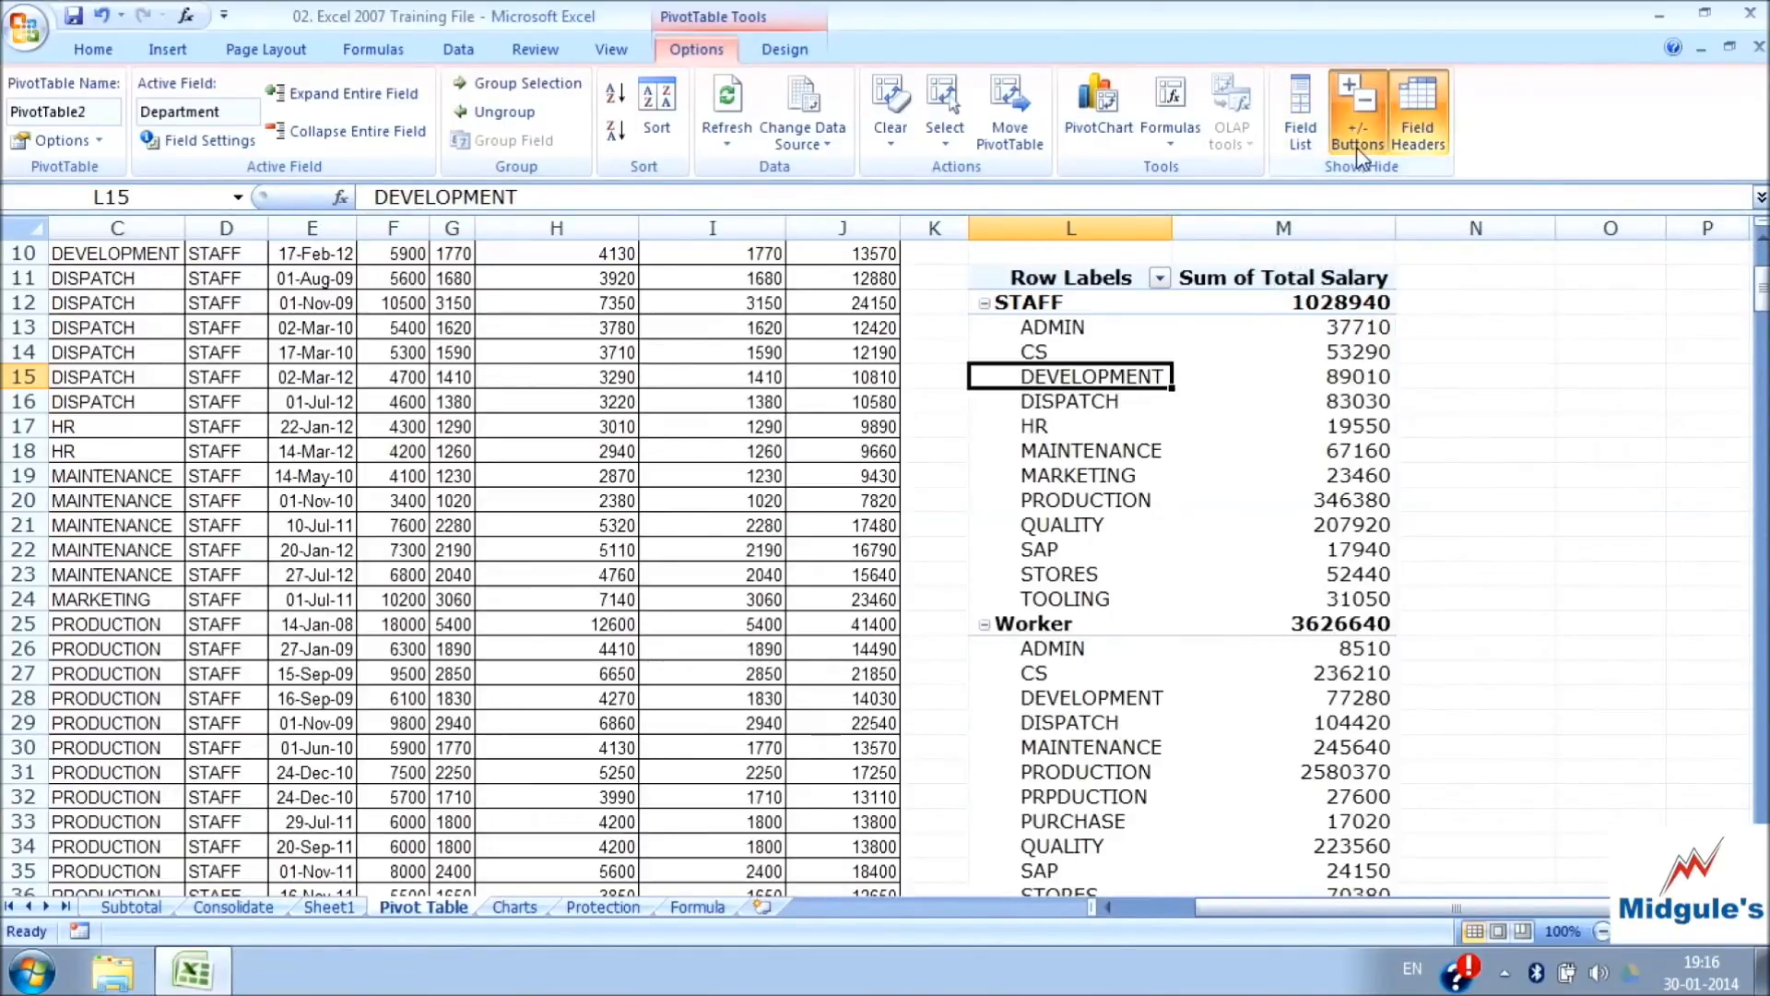
click(1302, 145)
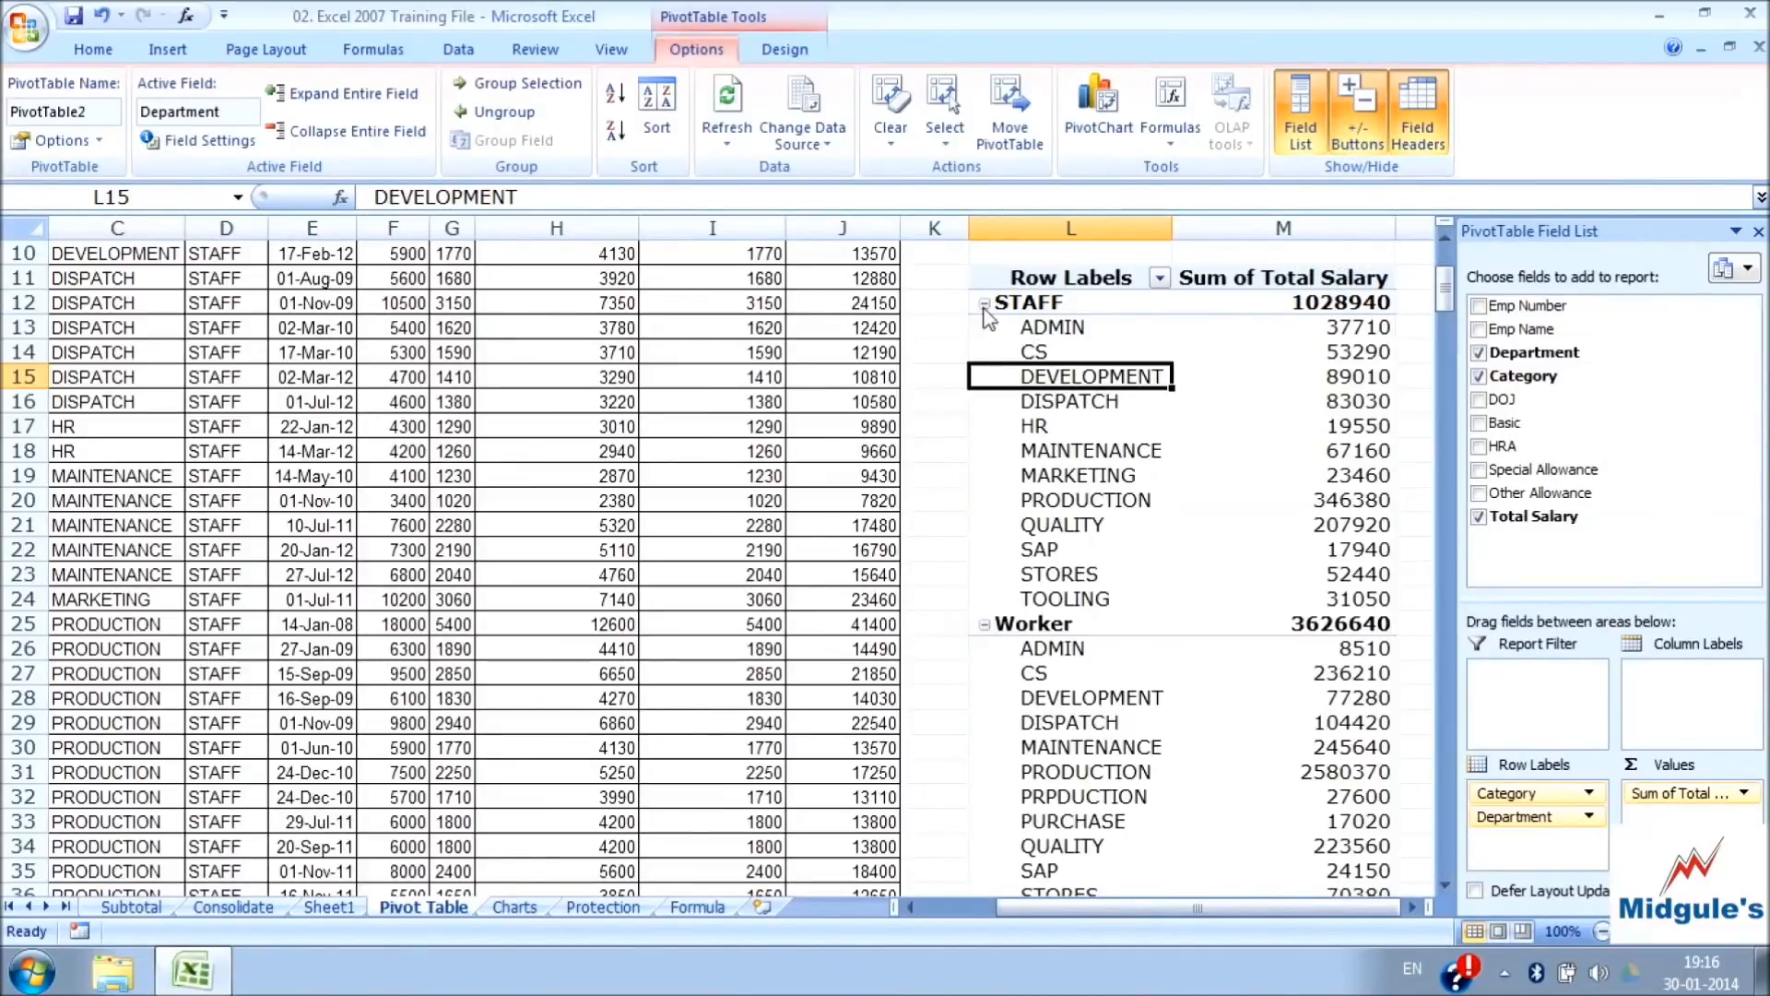
click(1359, 142)
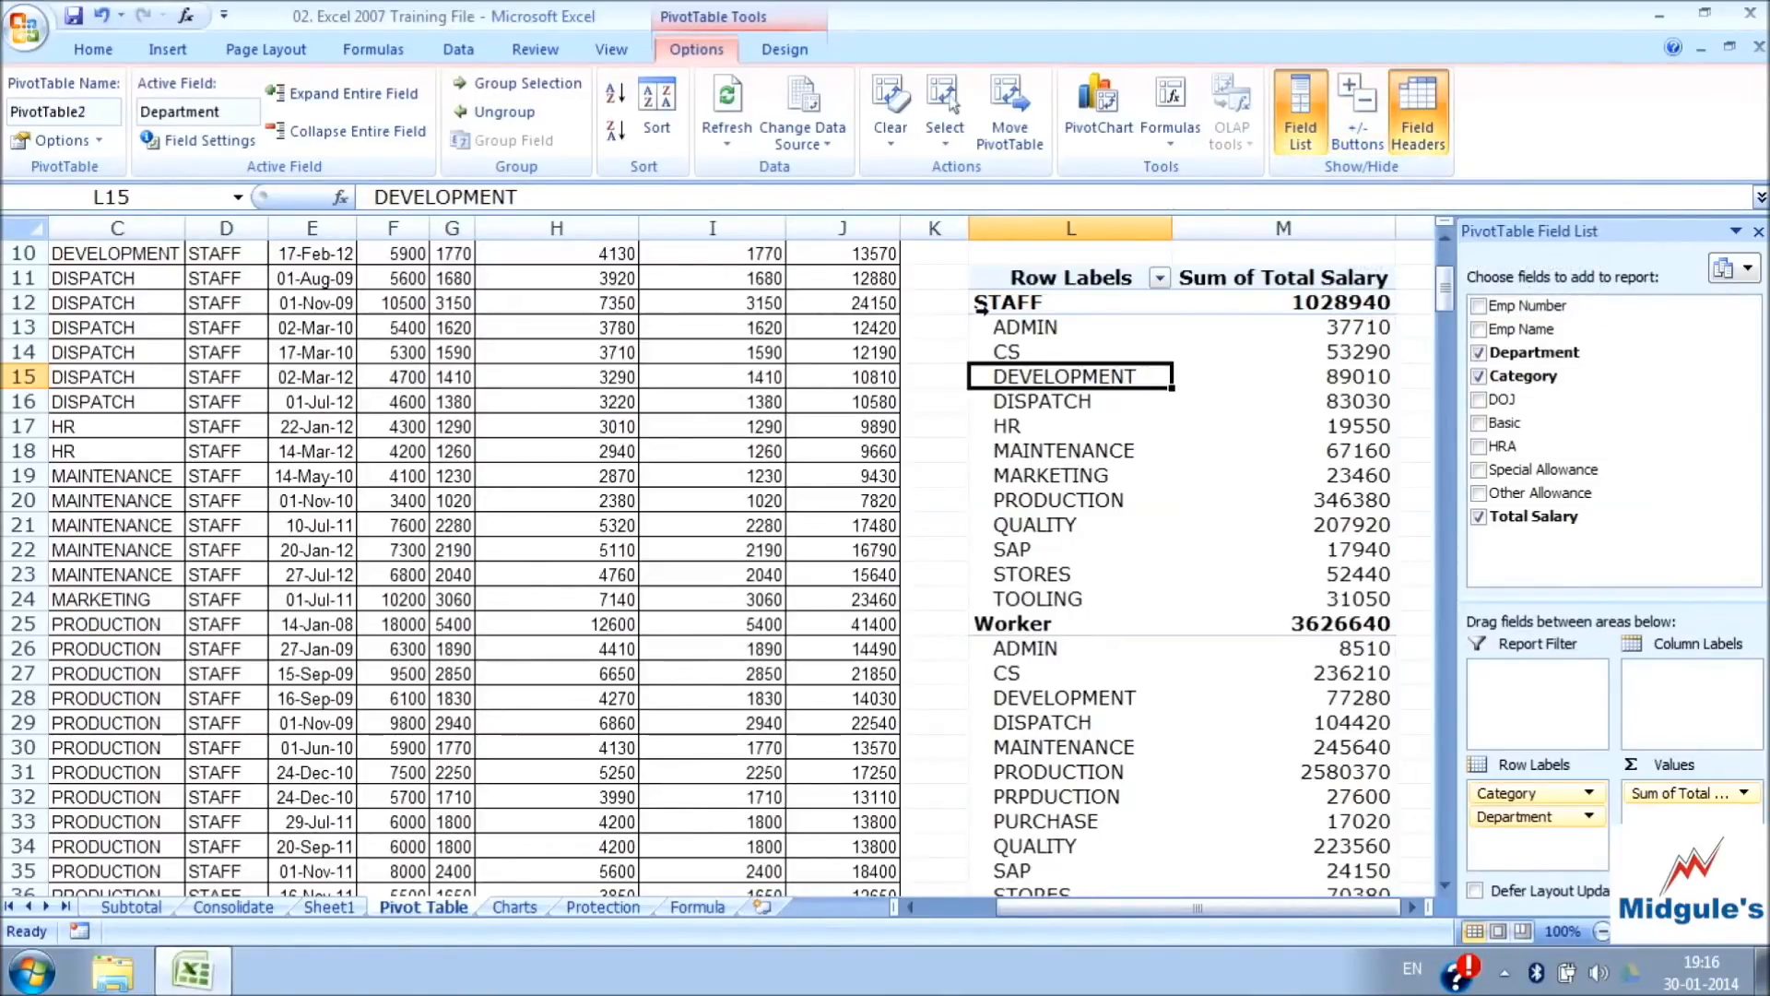
click(1358, 120)
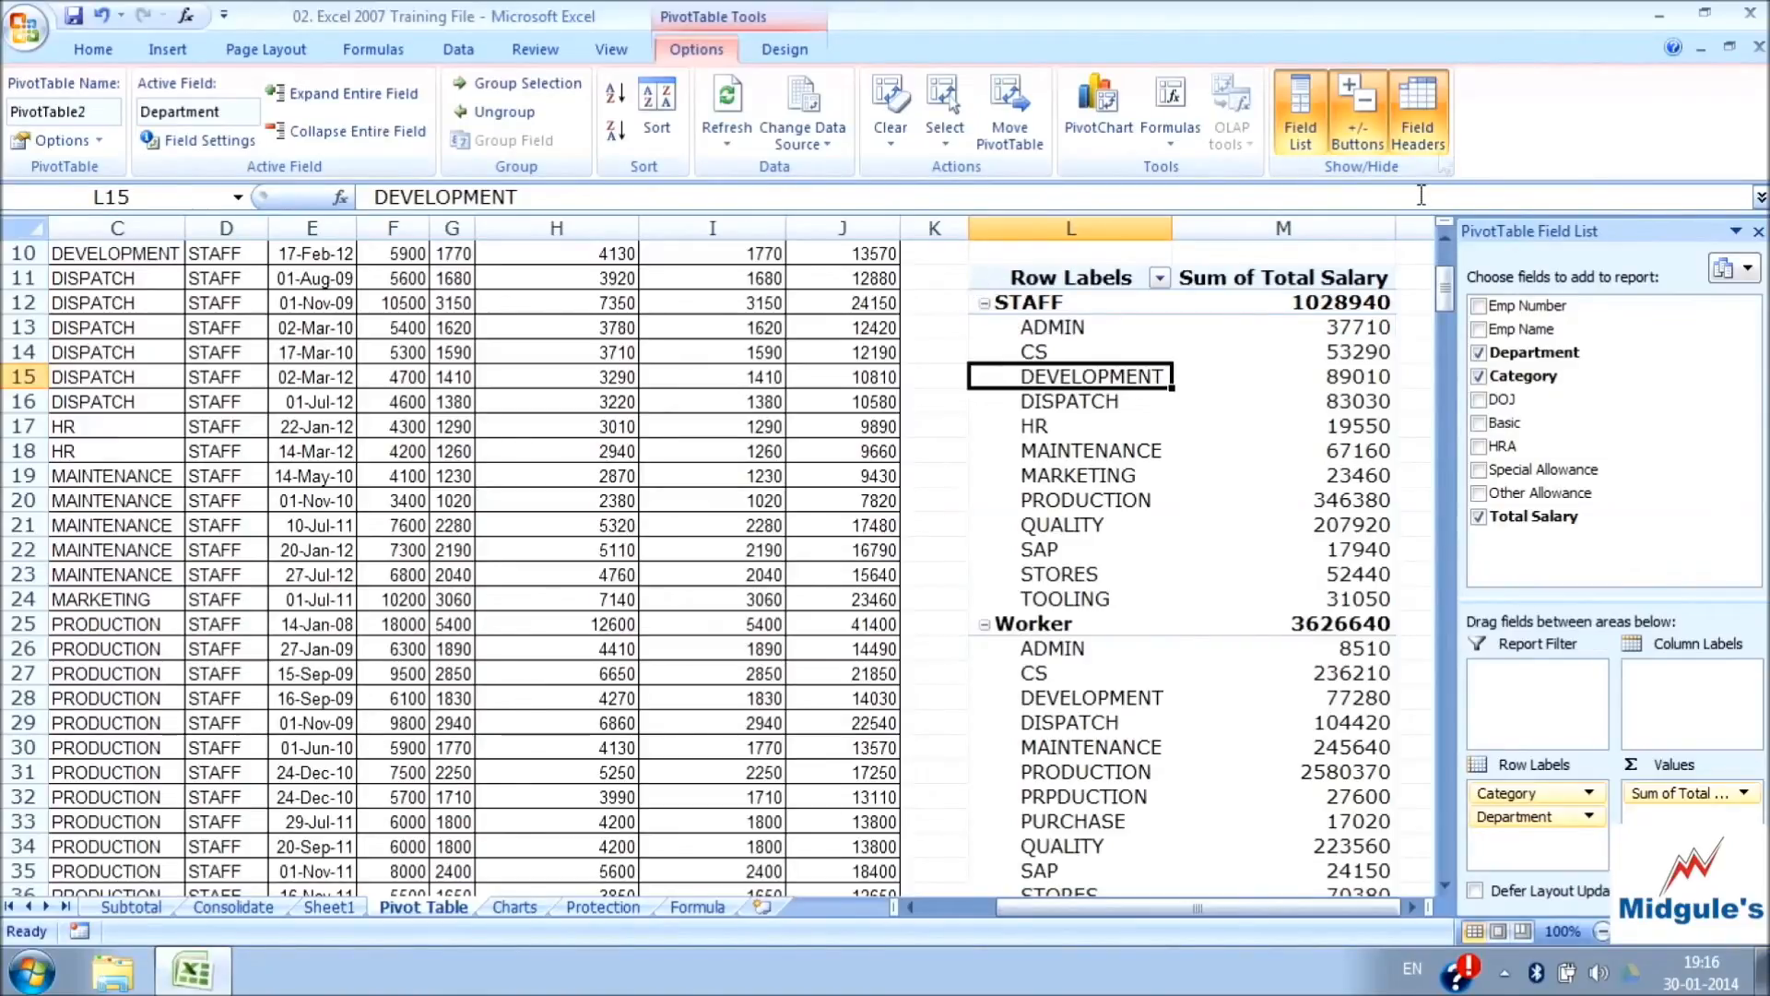
click(1429, 140)
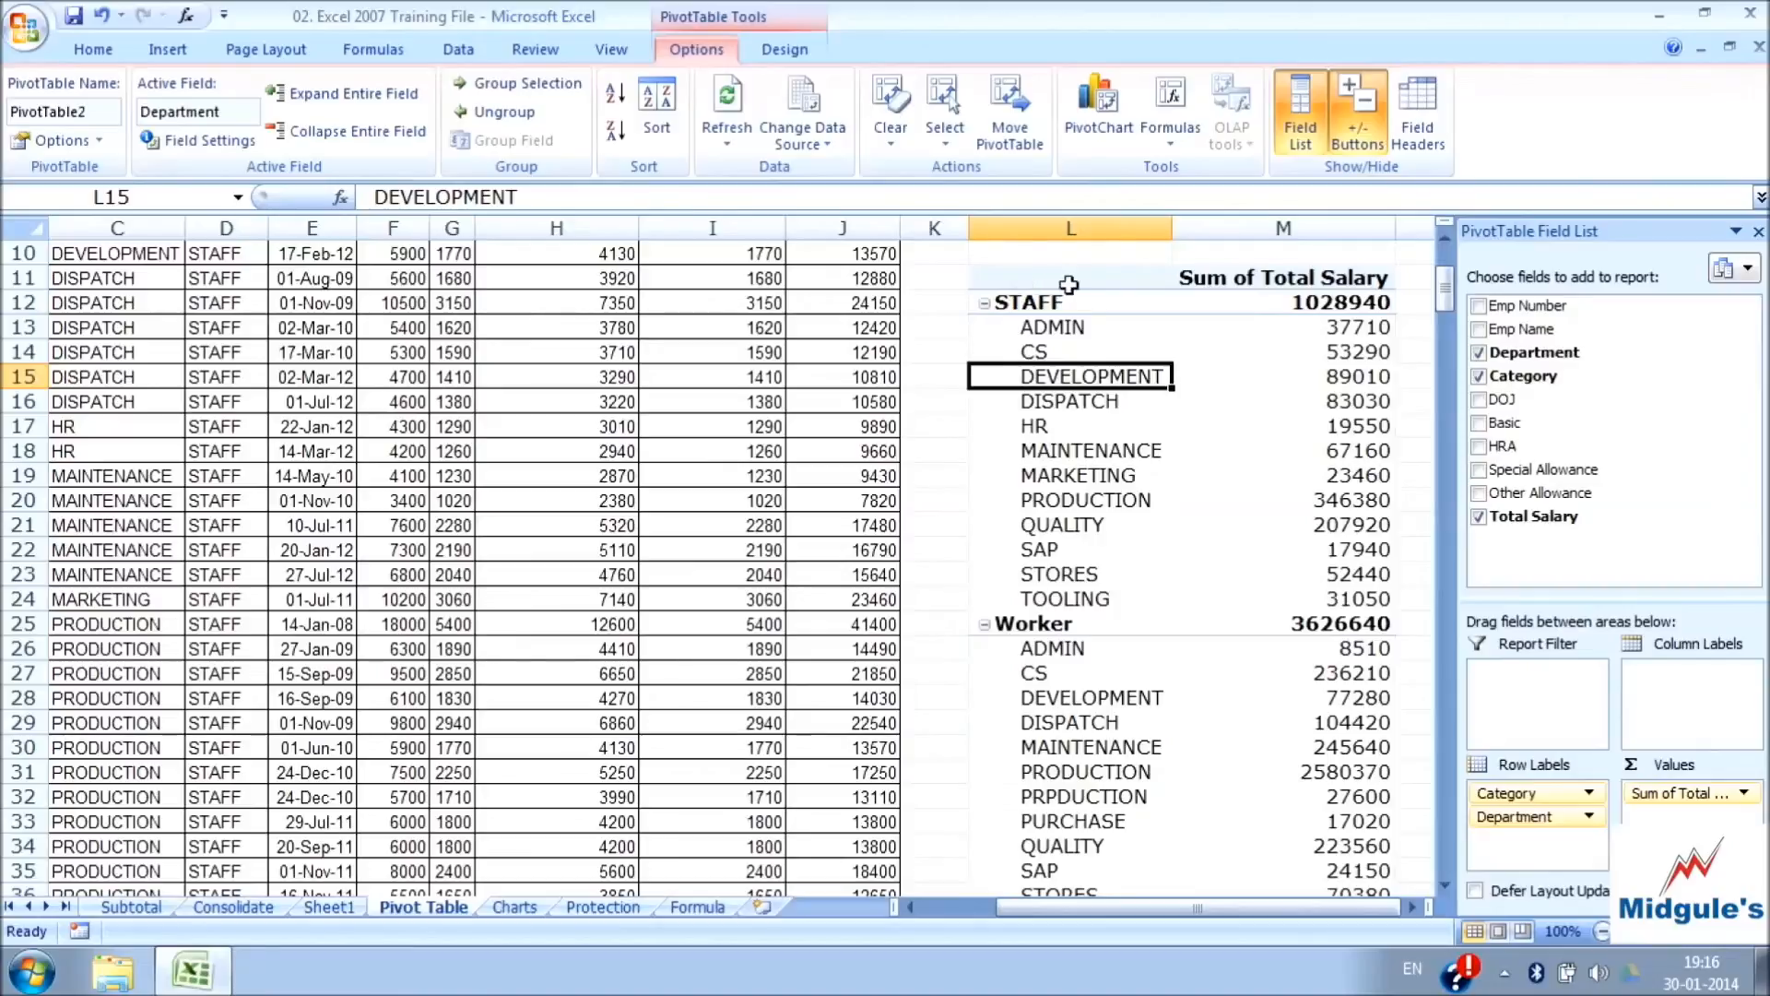
click(1422, 148)
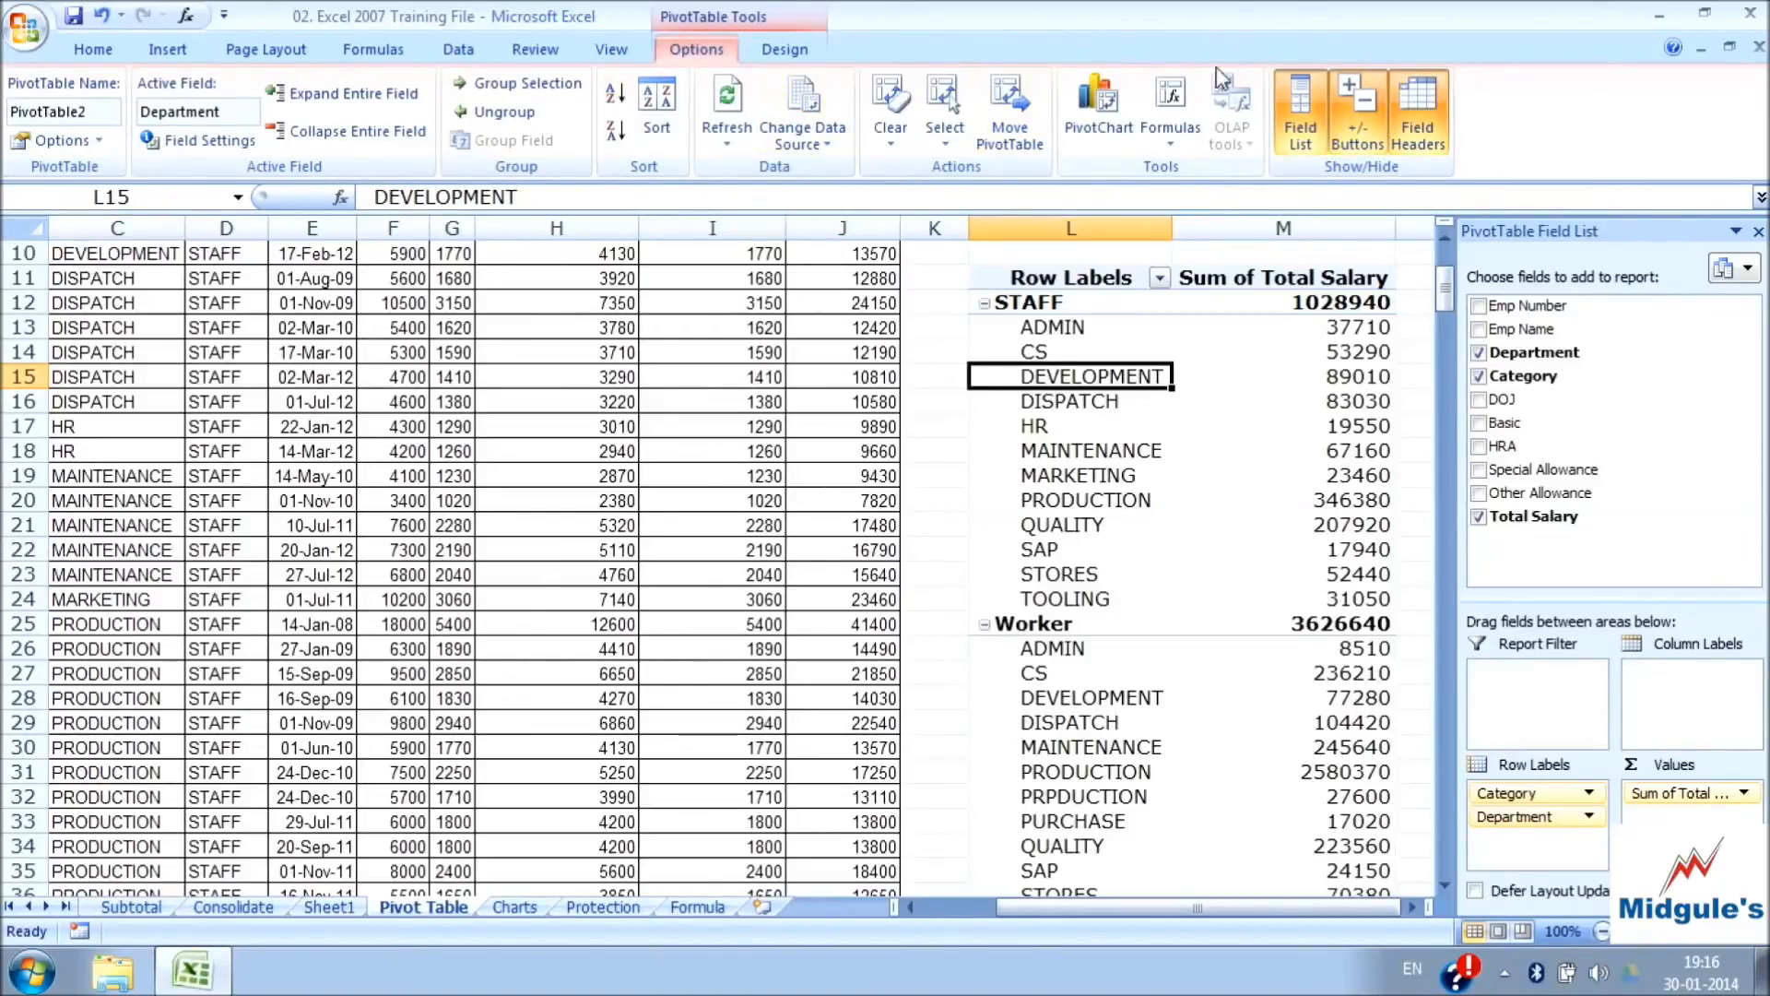
Set the PivotTable's subtotals to Do Not Show Subtotals
click(786, 54)
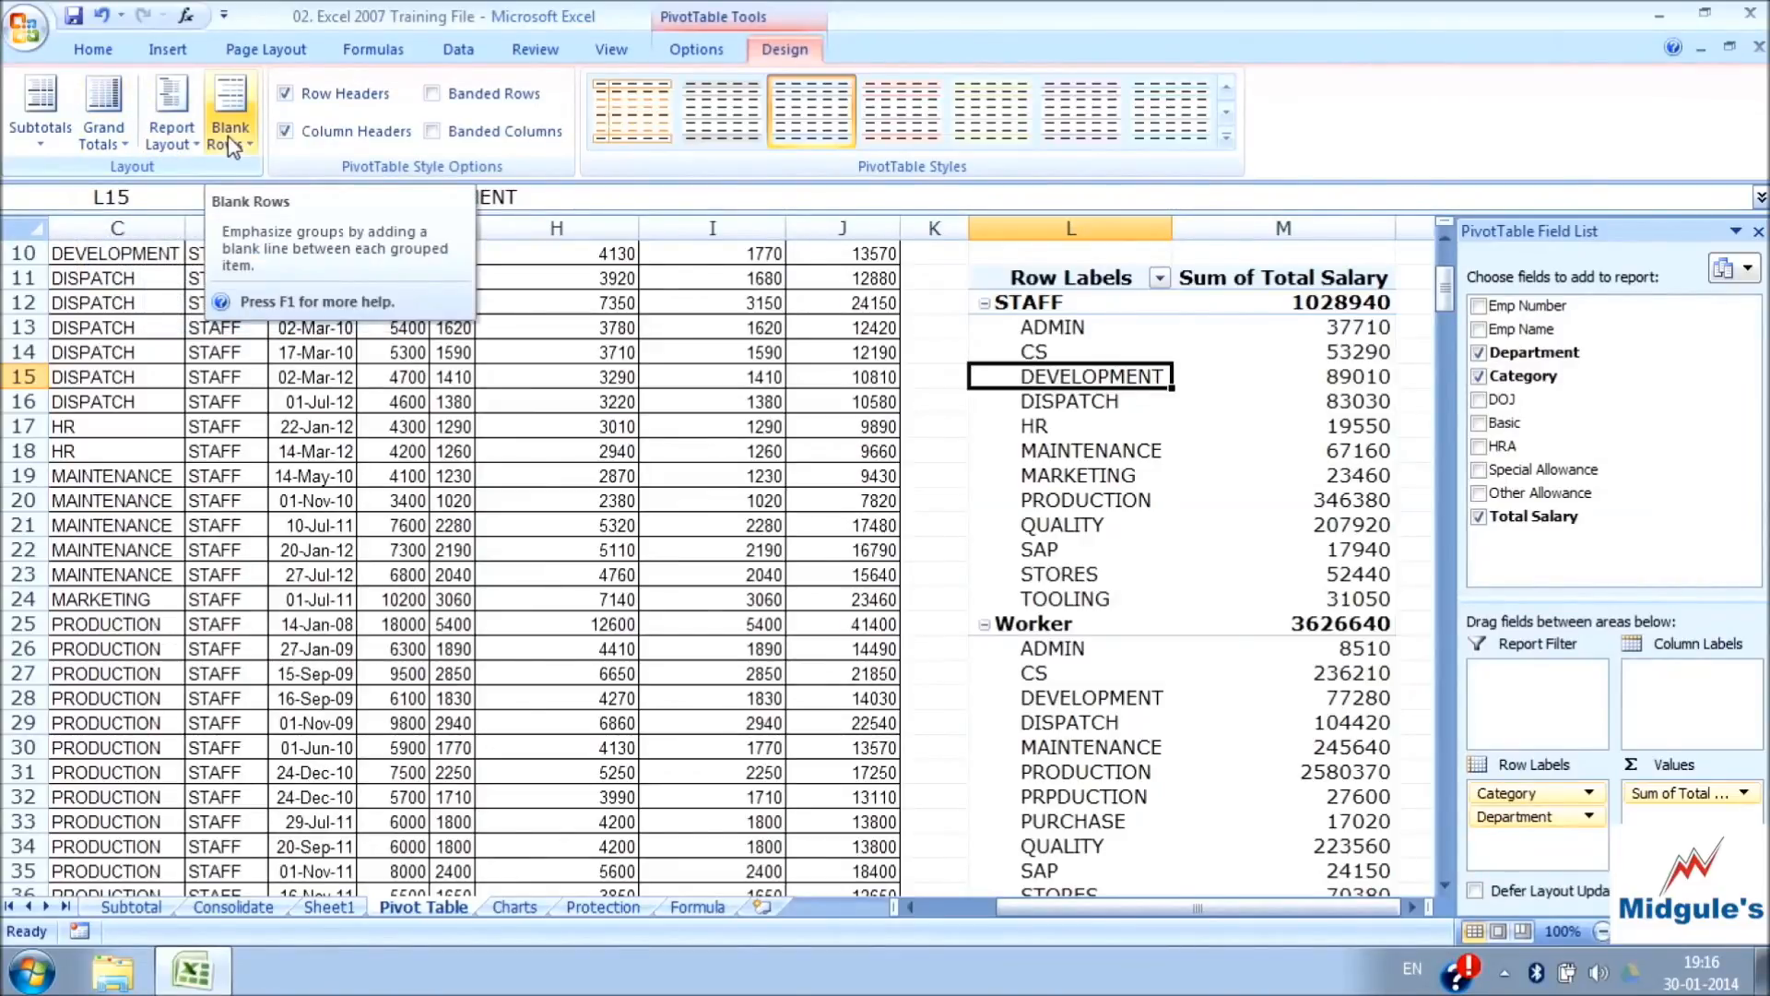
click(51, 144)
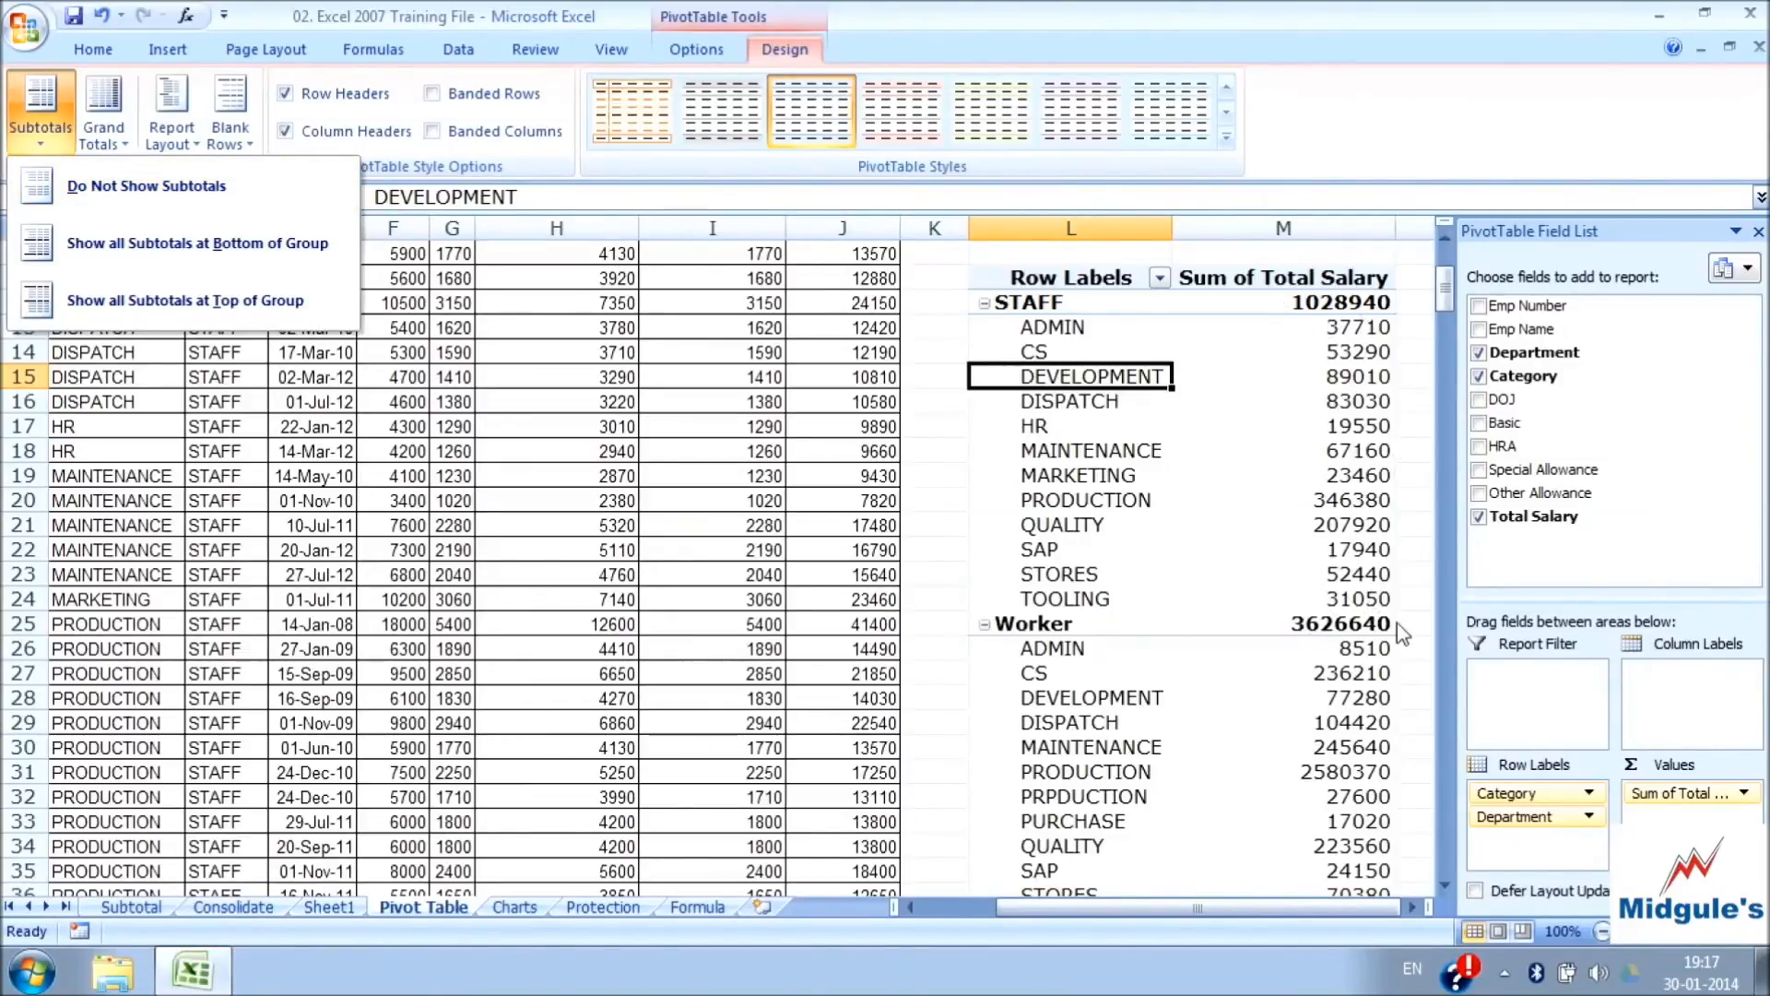
click(164, 187)
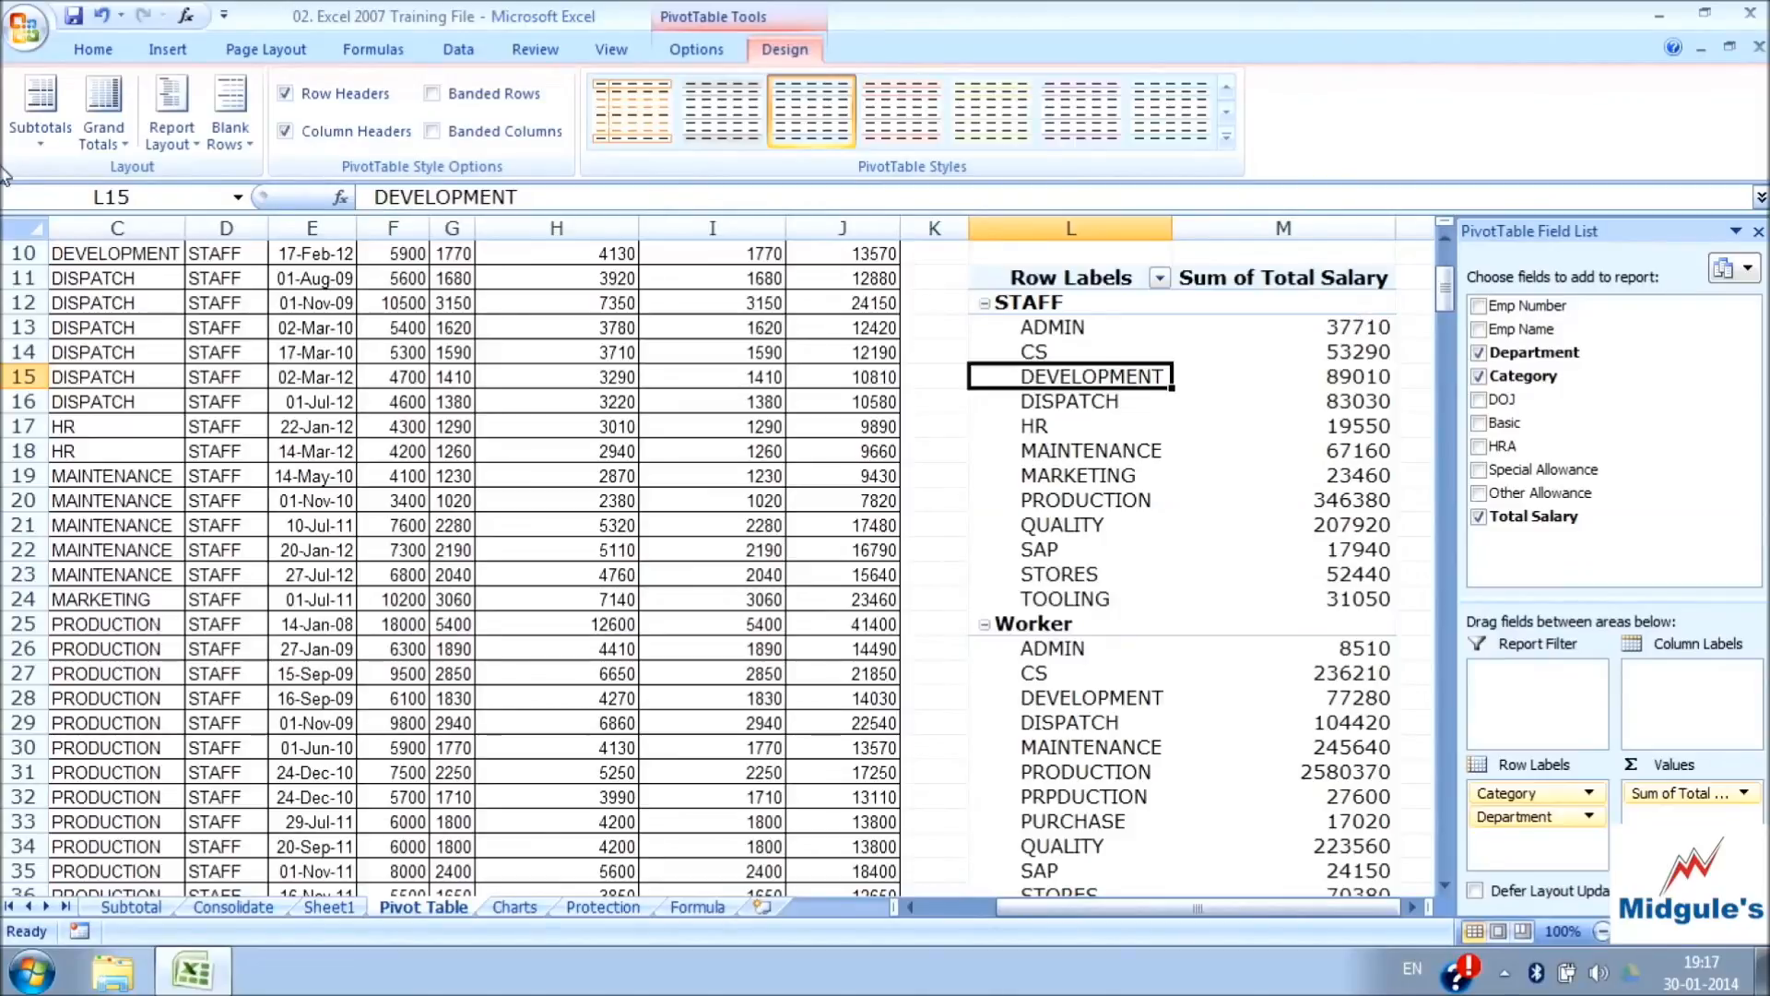
Show all of the PivotTable's subtotals at the bottom of each group and check the category totals
click(37, 137)
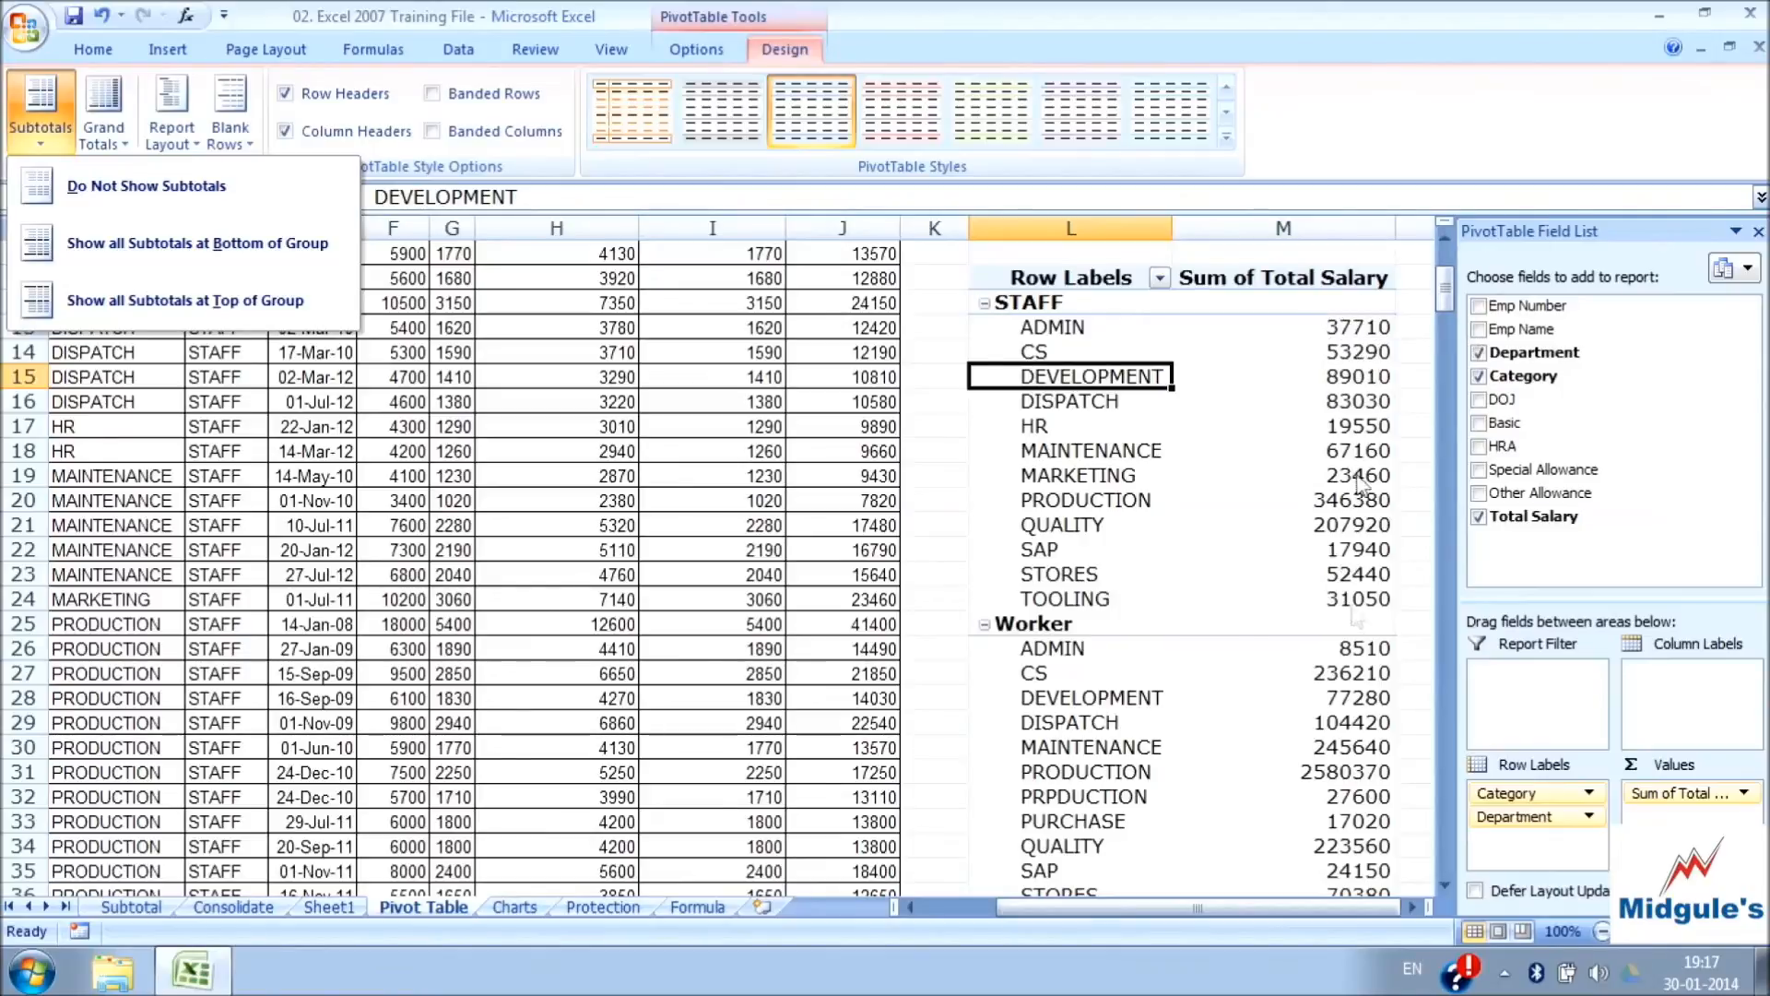
click(216, 245)
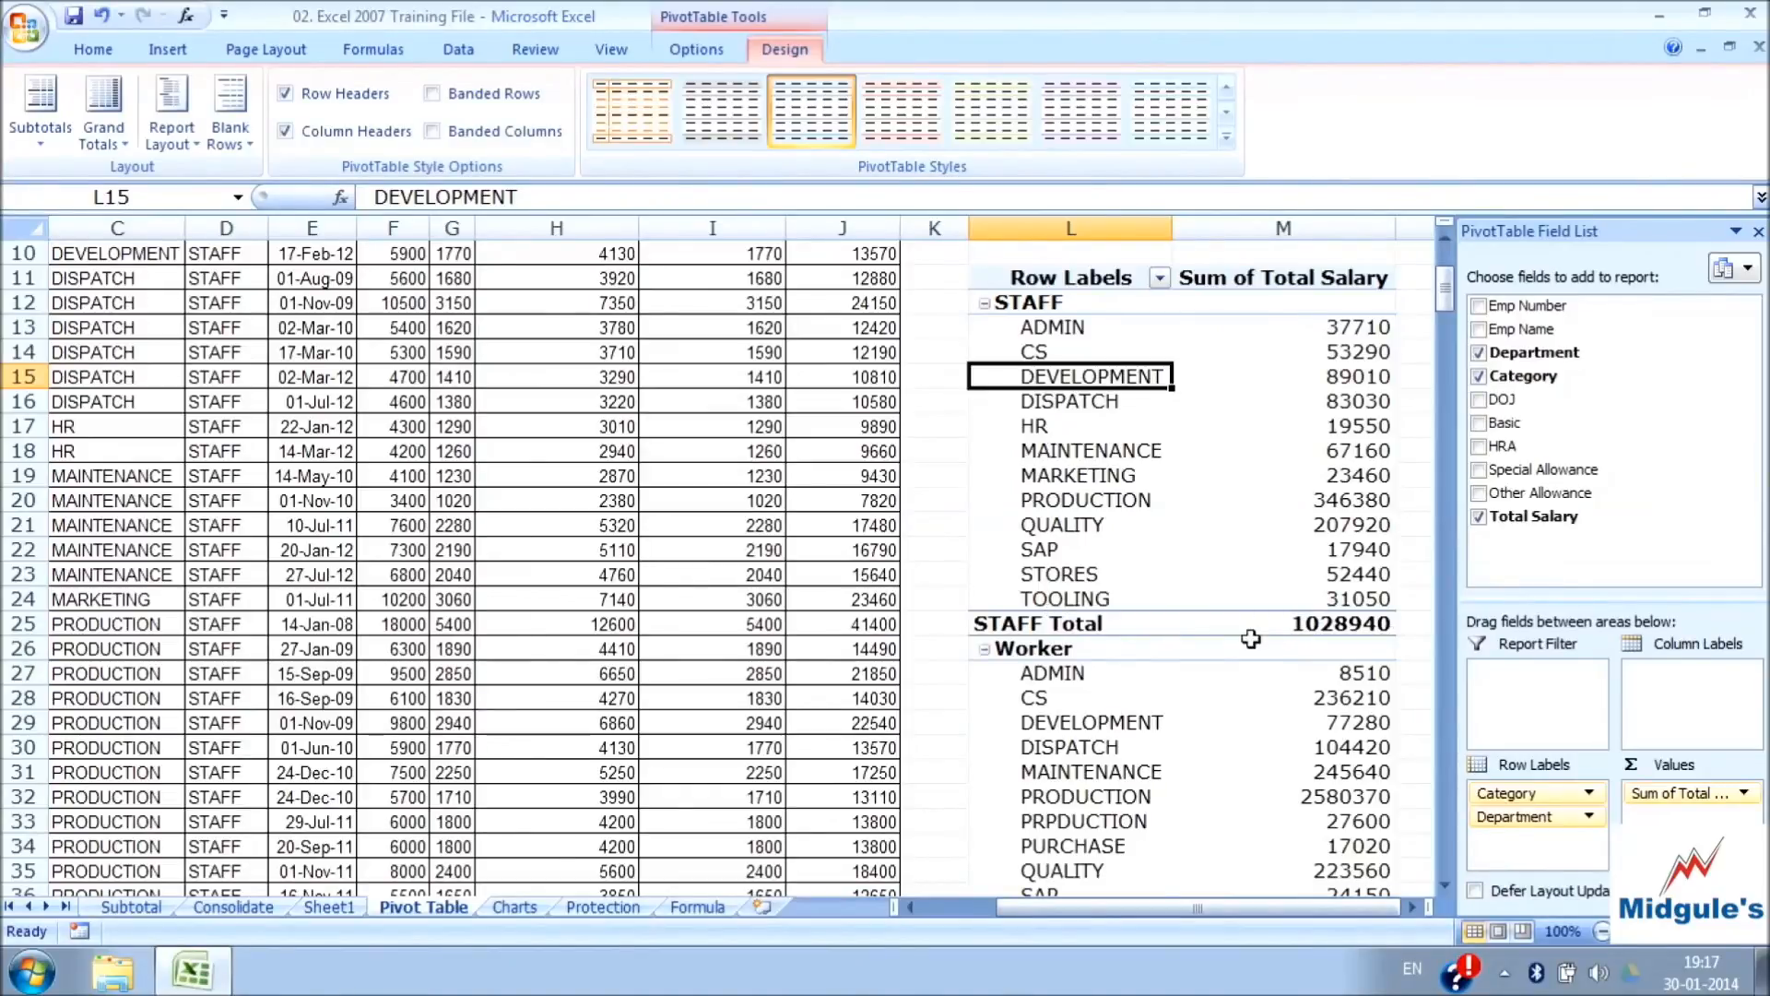
scroll(1287, 636, down, 3)
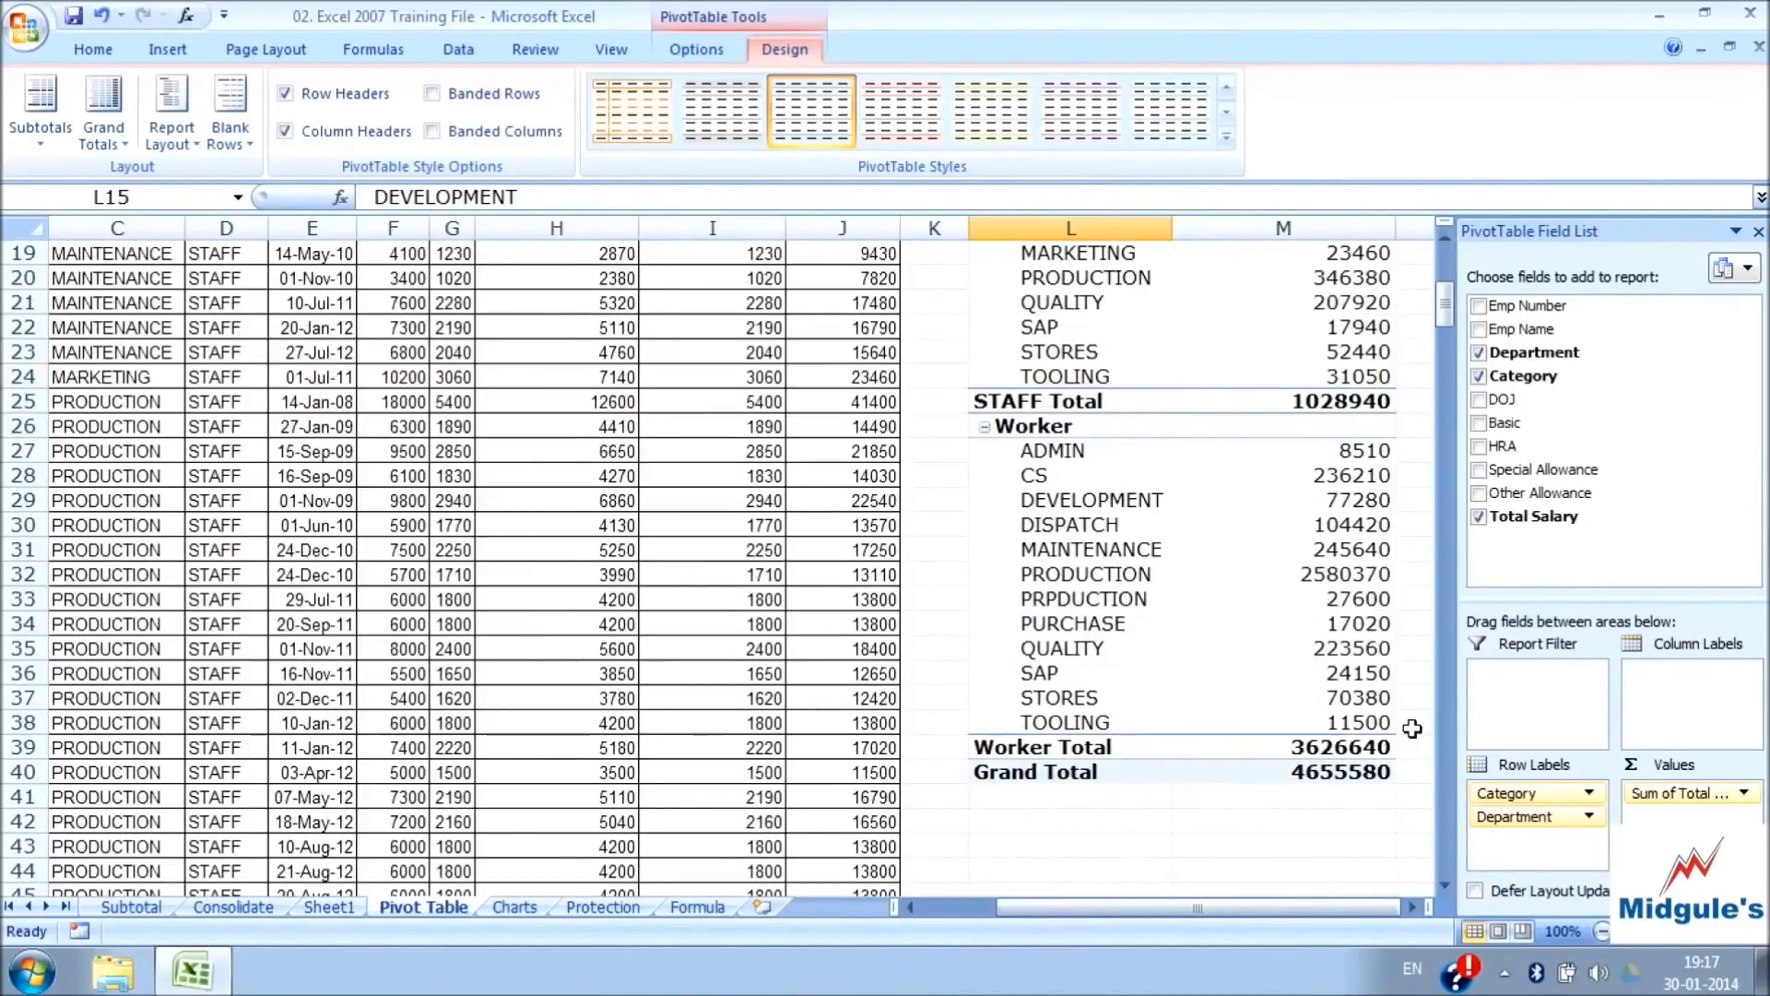
Show all of the PivotTable's subtotals at the top of each group and check the STAFF and Worker rows
click(40, 115)
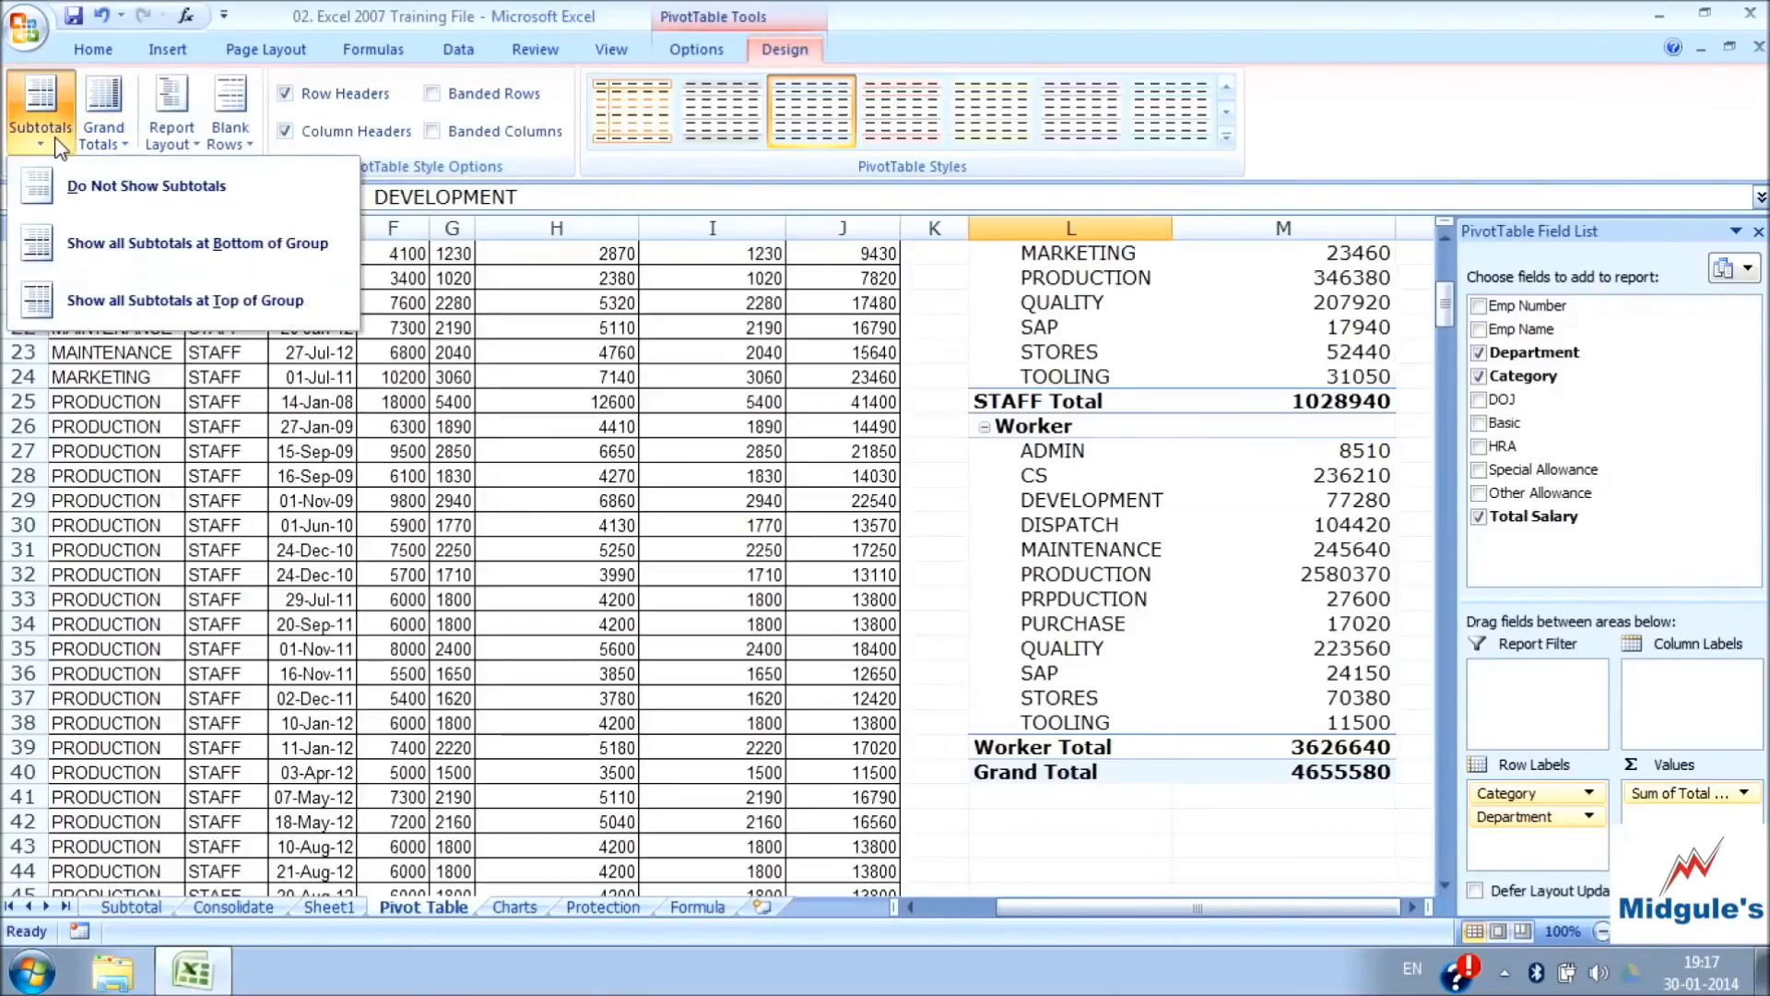
click(177, 301)
scroll(1268, 414, up, 6)
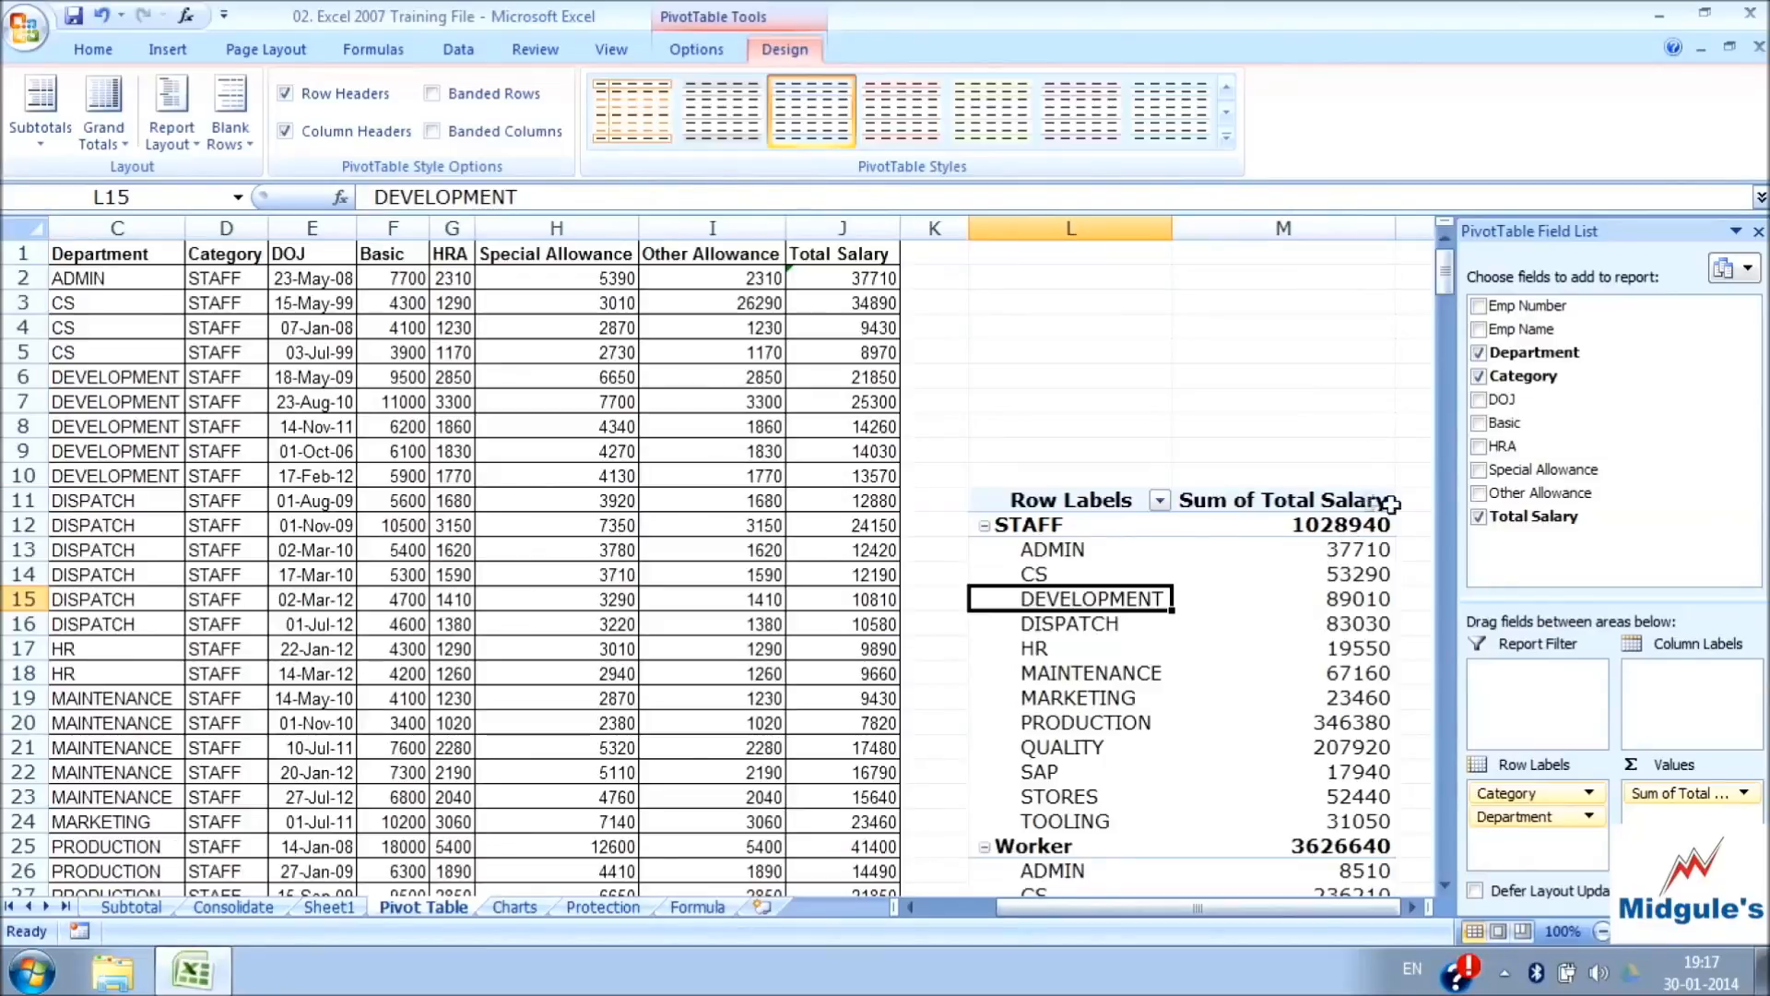
scroll(1287, 540, down, 2)
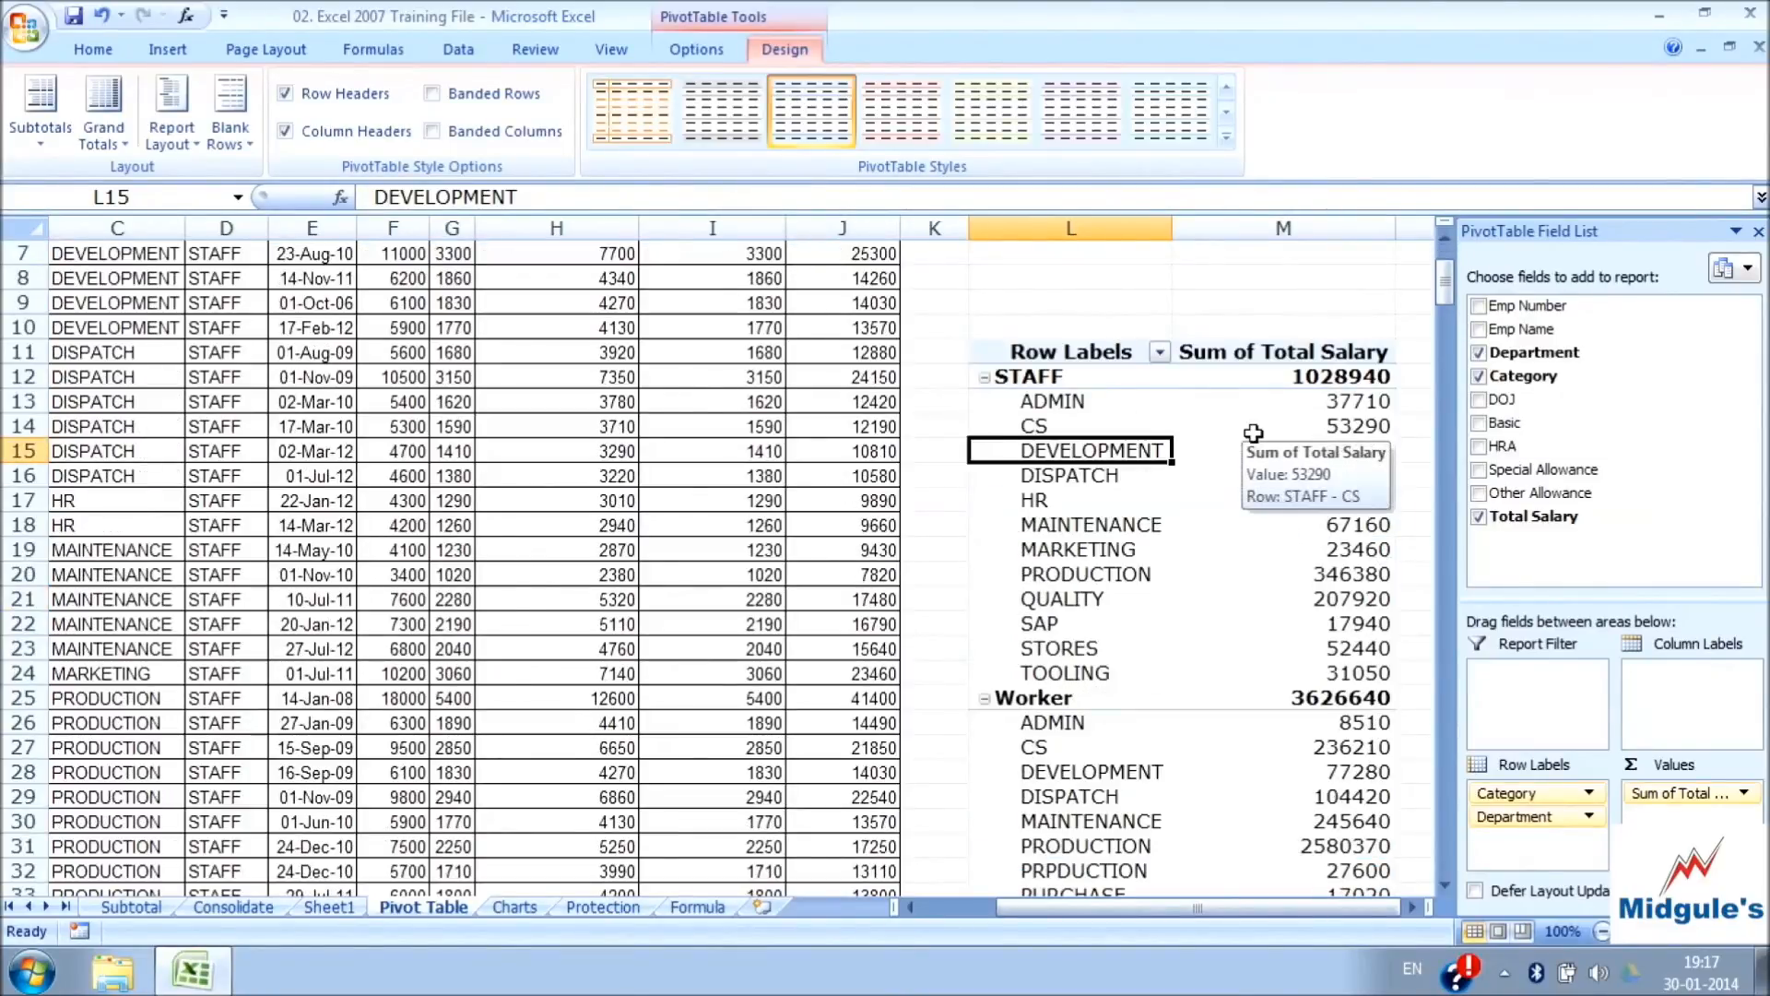
Review the PivotTable's grand total options for rows and columns and examine its Grand Total row
click(119, 145)
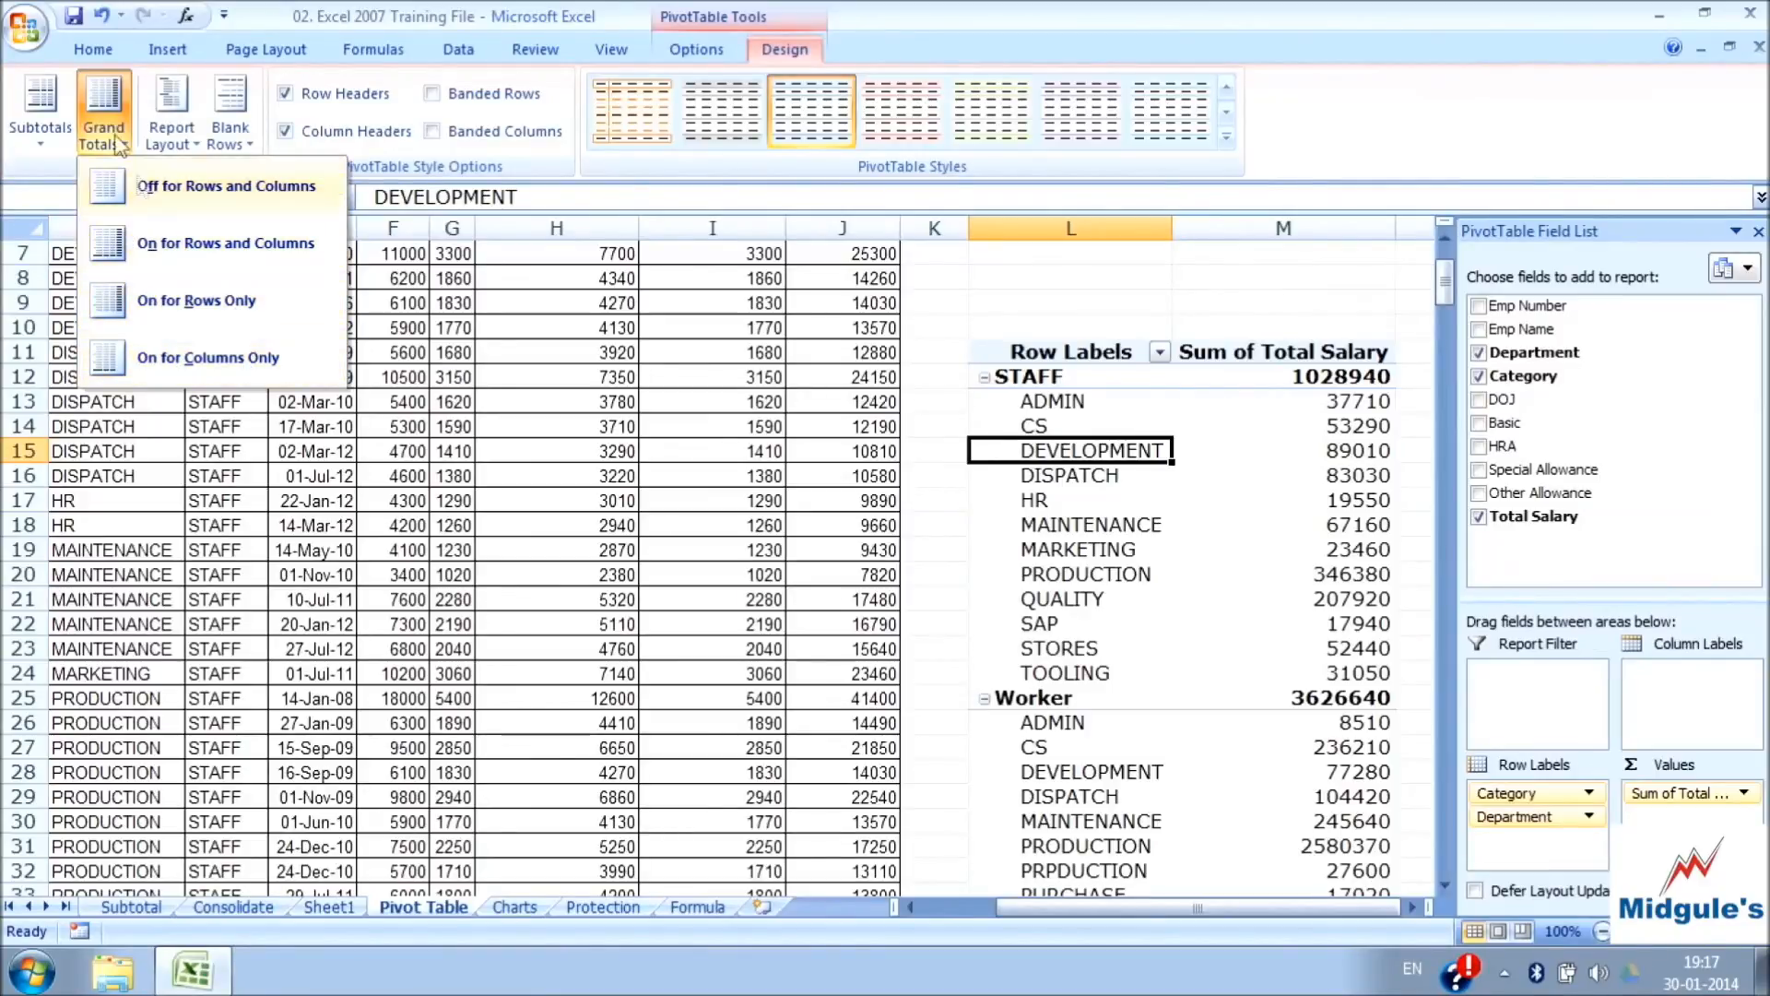
scroll(1134, 516, down, 3)
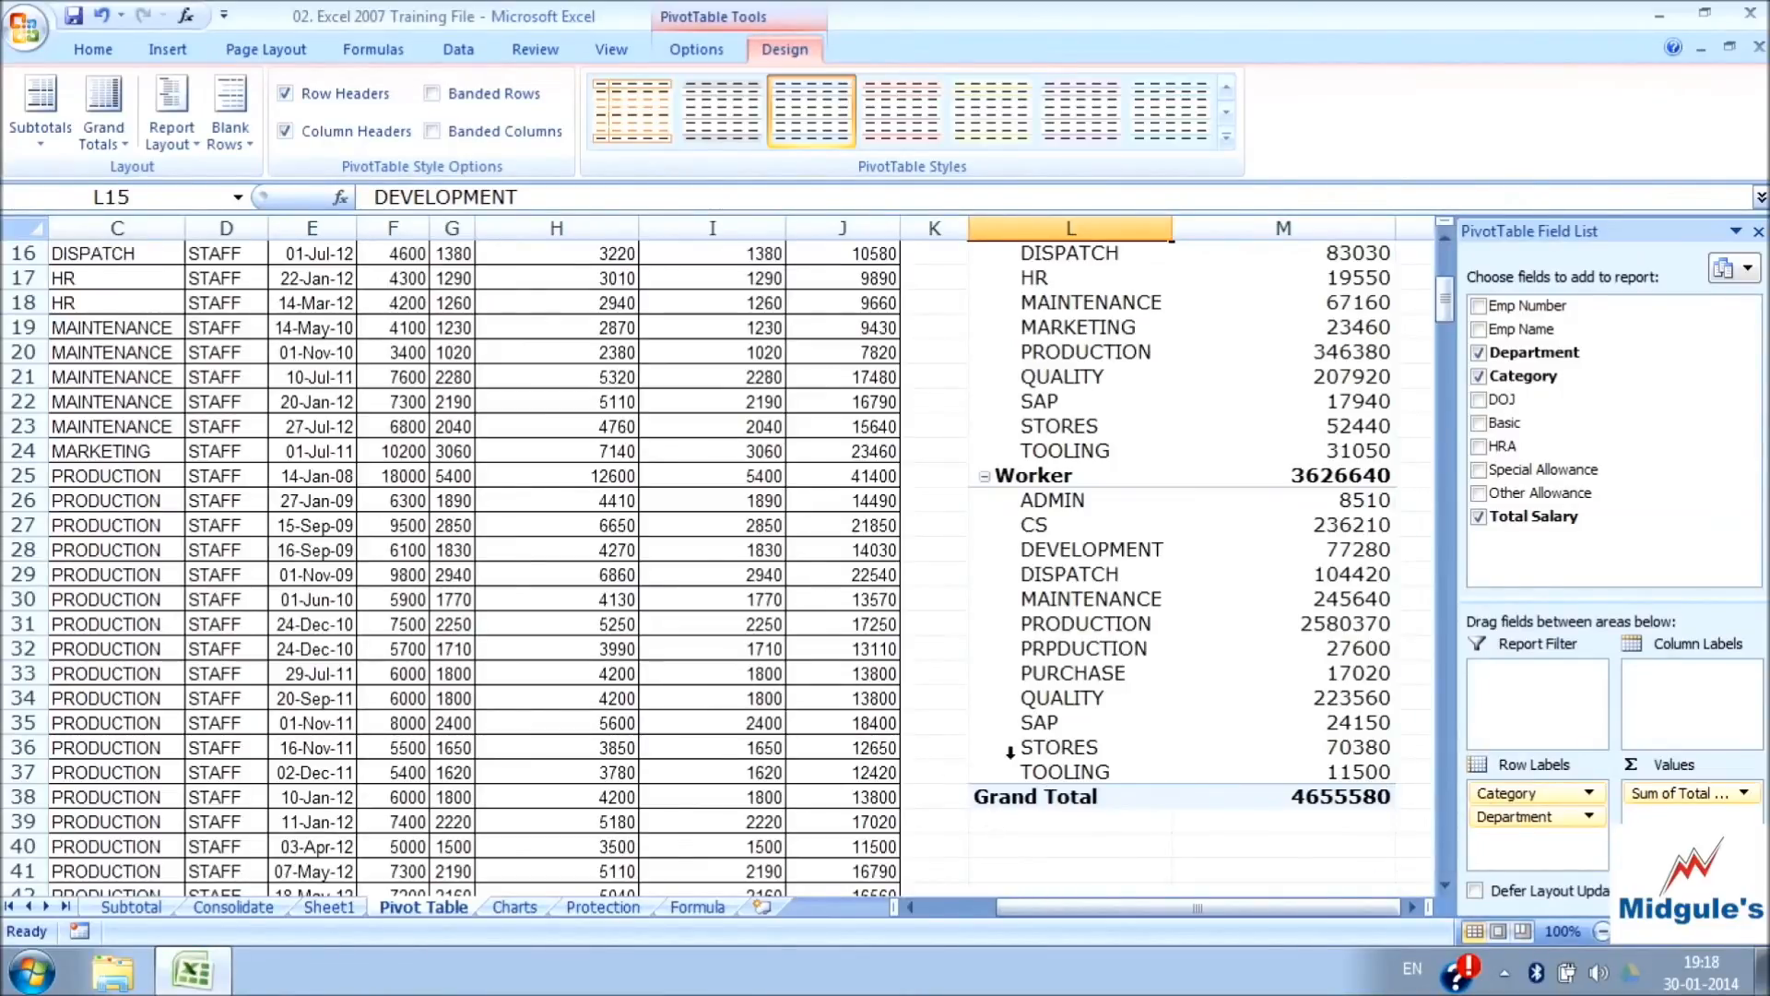
Show the PivotTable report in Outline Form and check its Category, Department and Sum of Total Salary columns
click(180, 139)
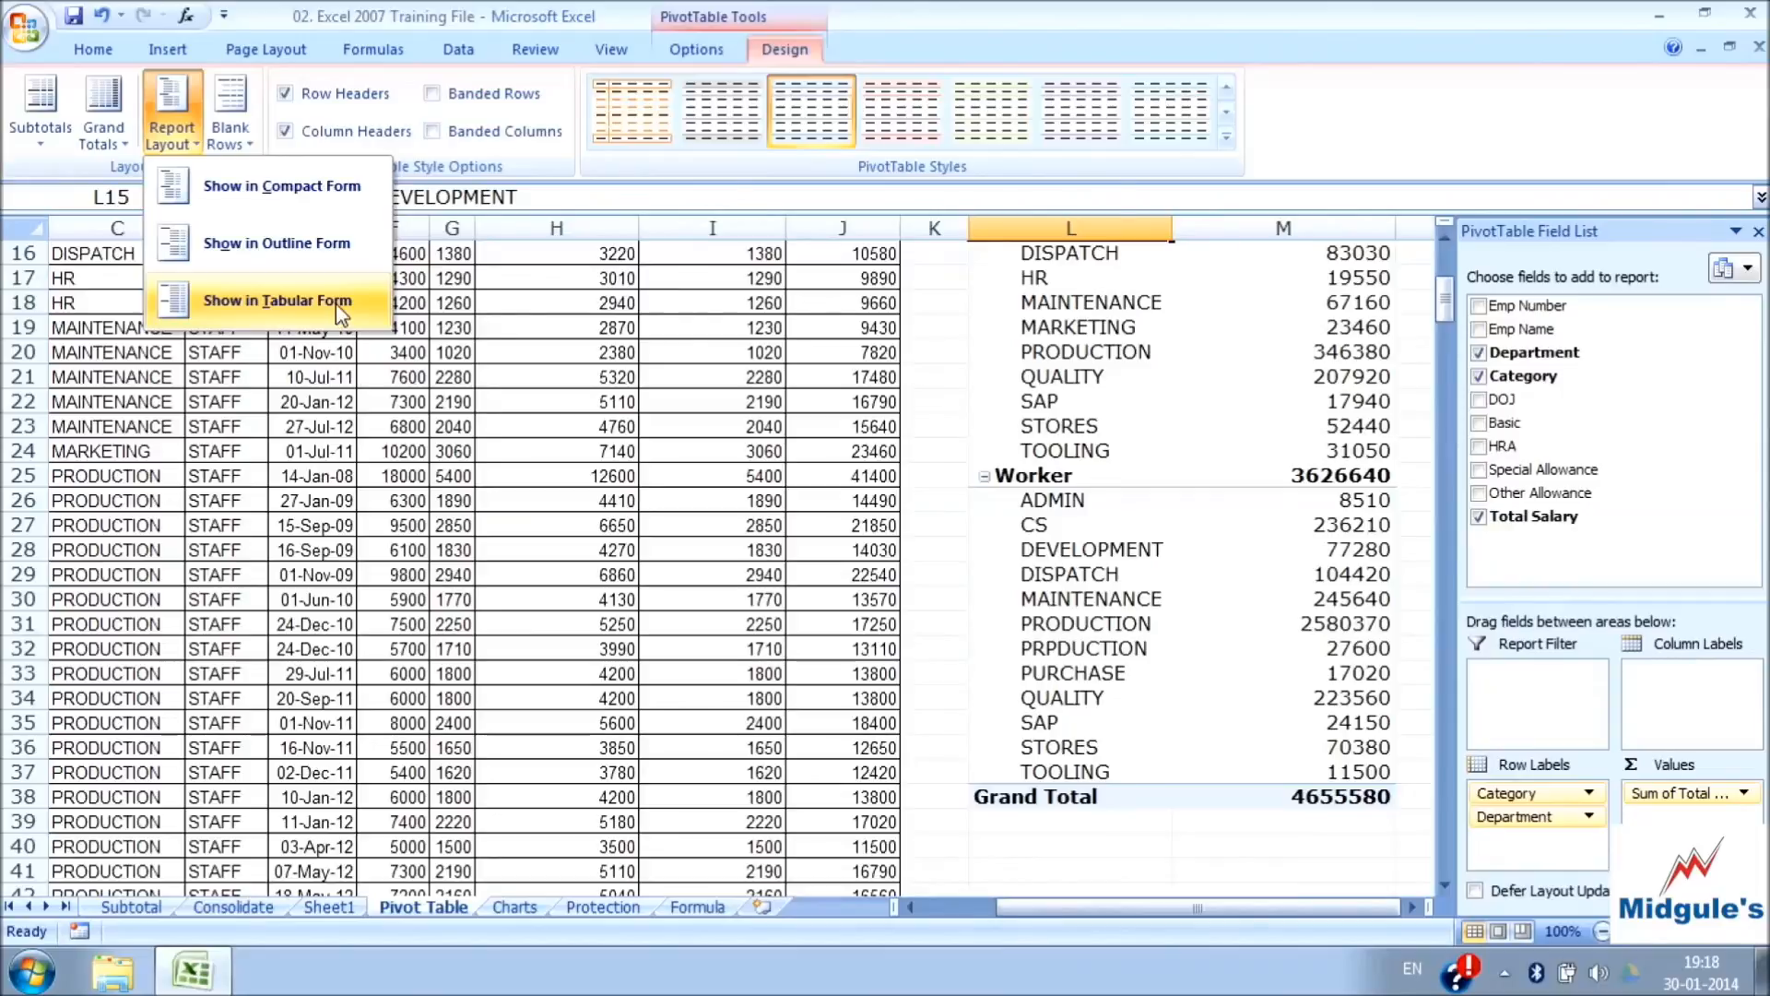
click(289, 261)
scroll(1178, 510, up, 5)
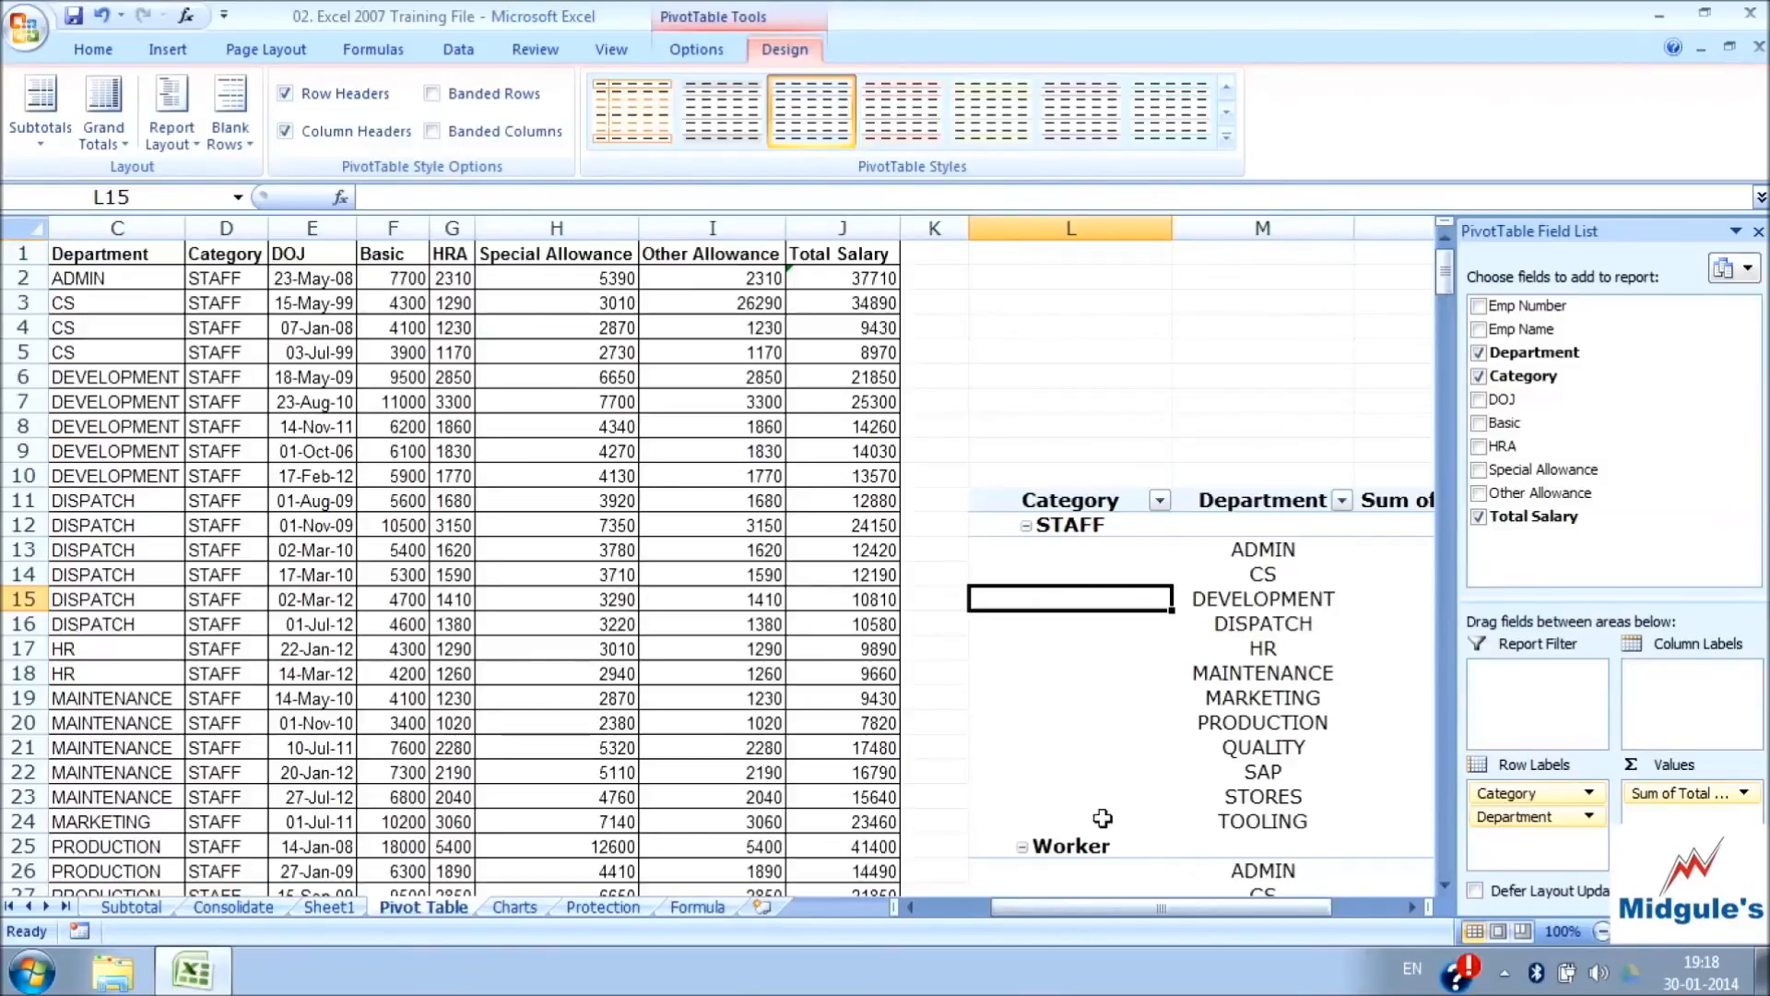
click(1091, 705)
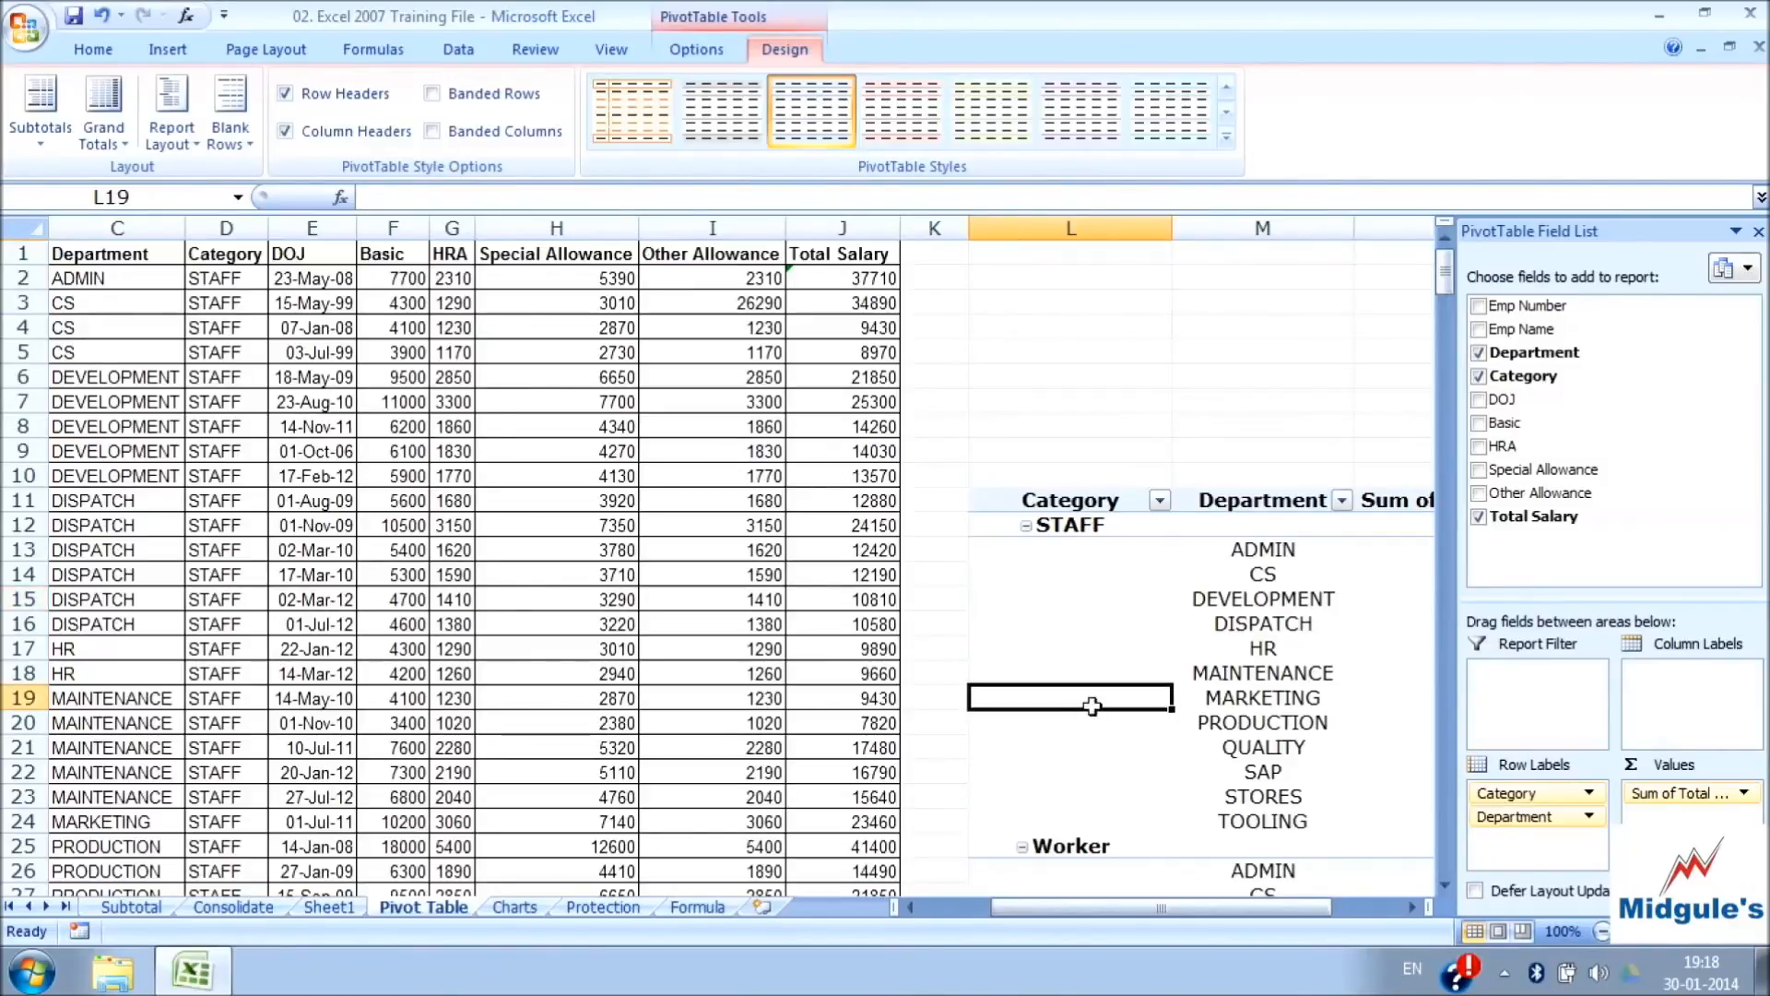
click(1263, 623)
drag(1236, 913, 1281, 910)
click(1249, 650)
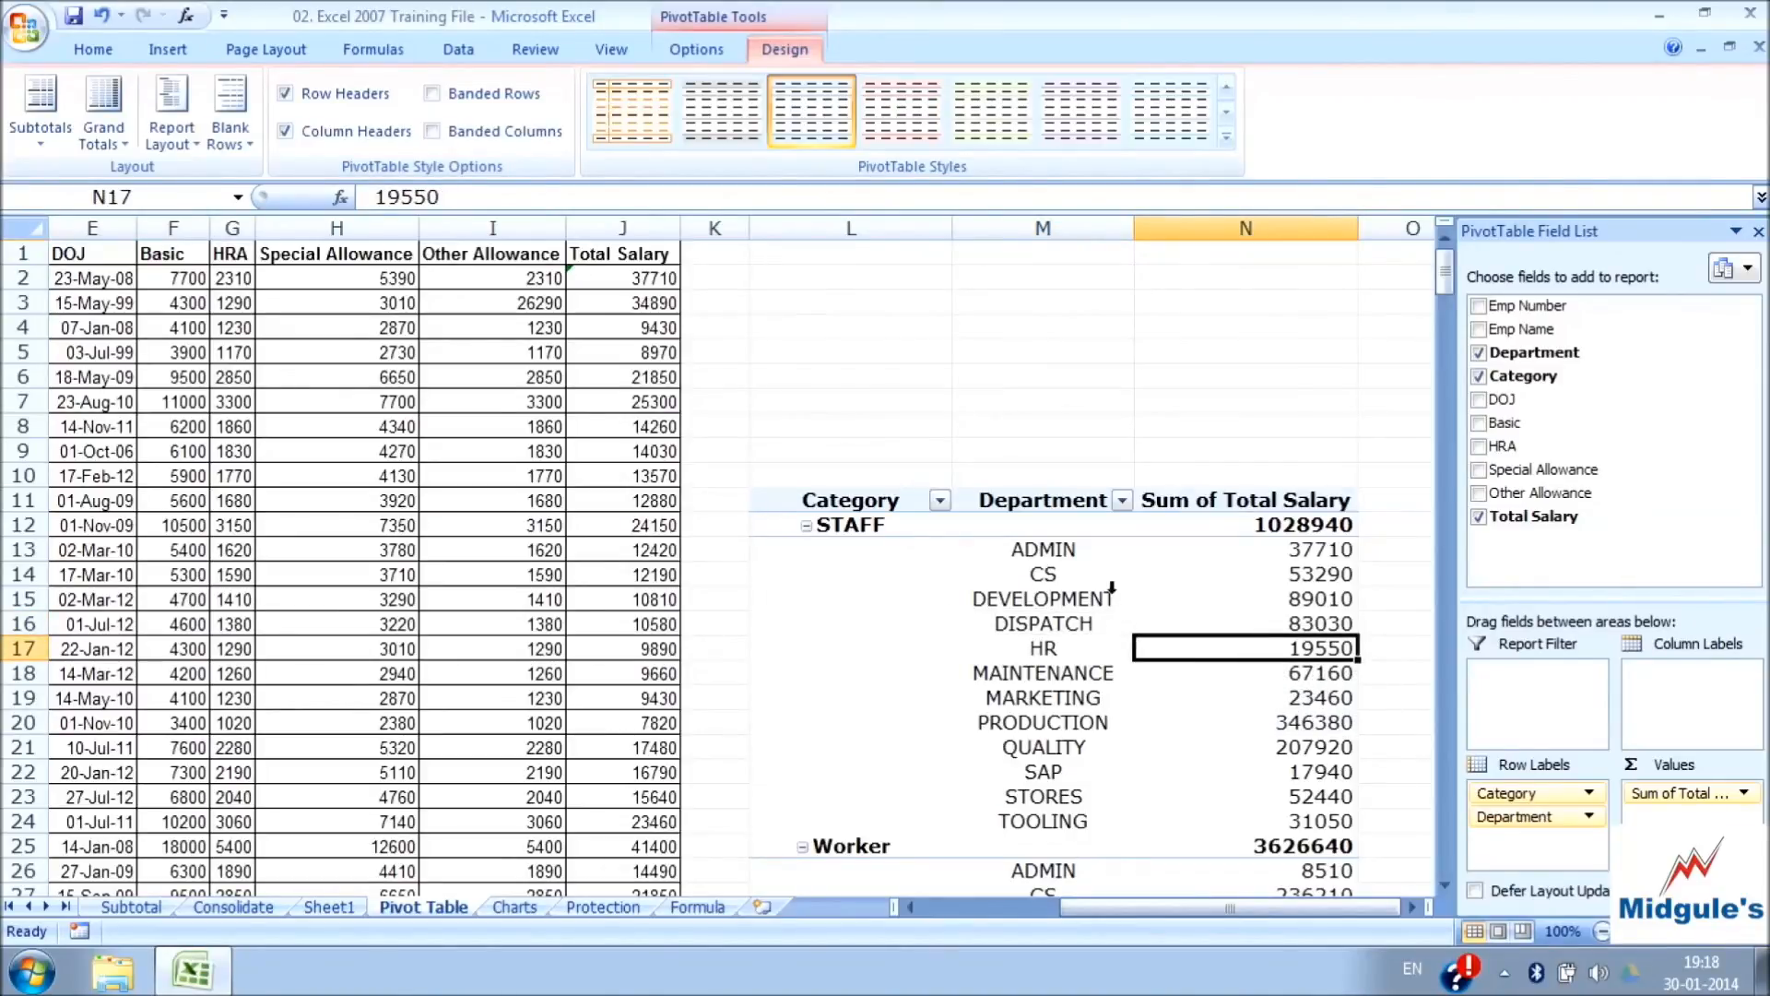
Show the PivotTable report in Tabular Form and check the merged STAFF and Worker category labels
click(174, 141)
click(259, 296)
scroll(705, 564, down, 3)
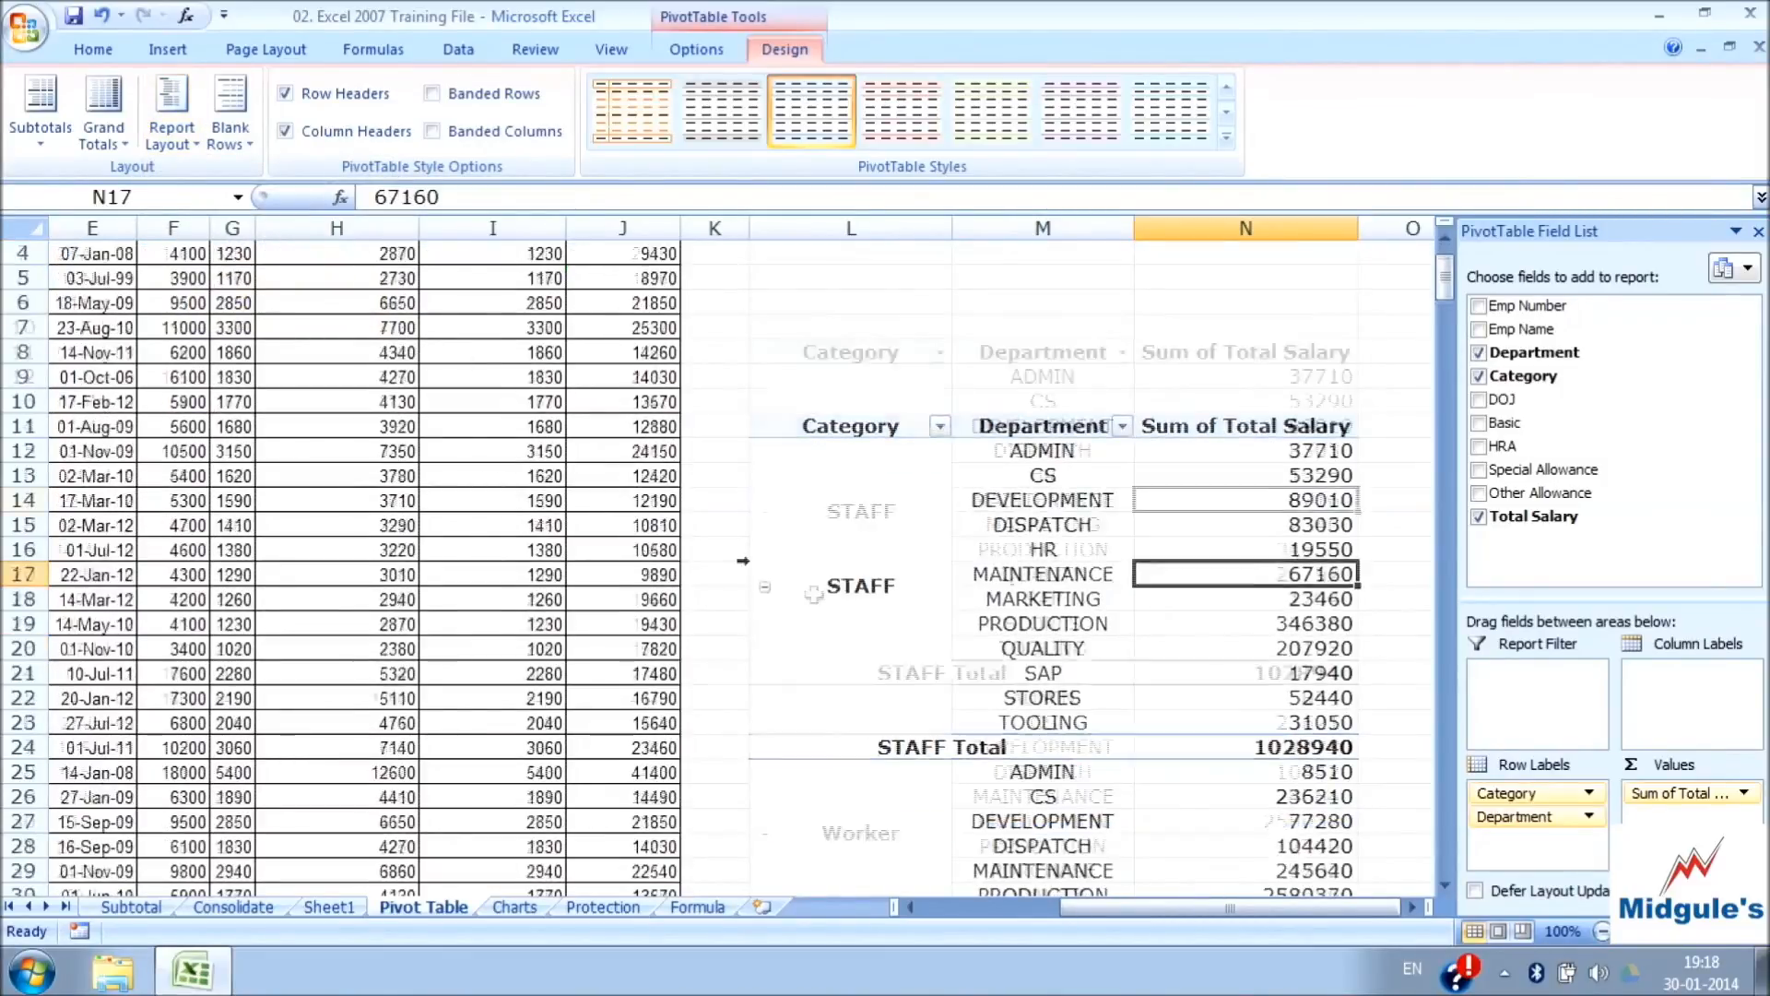
click(862, 442)
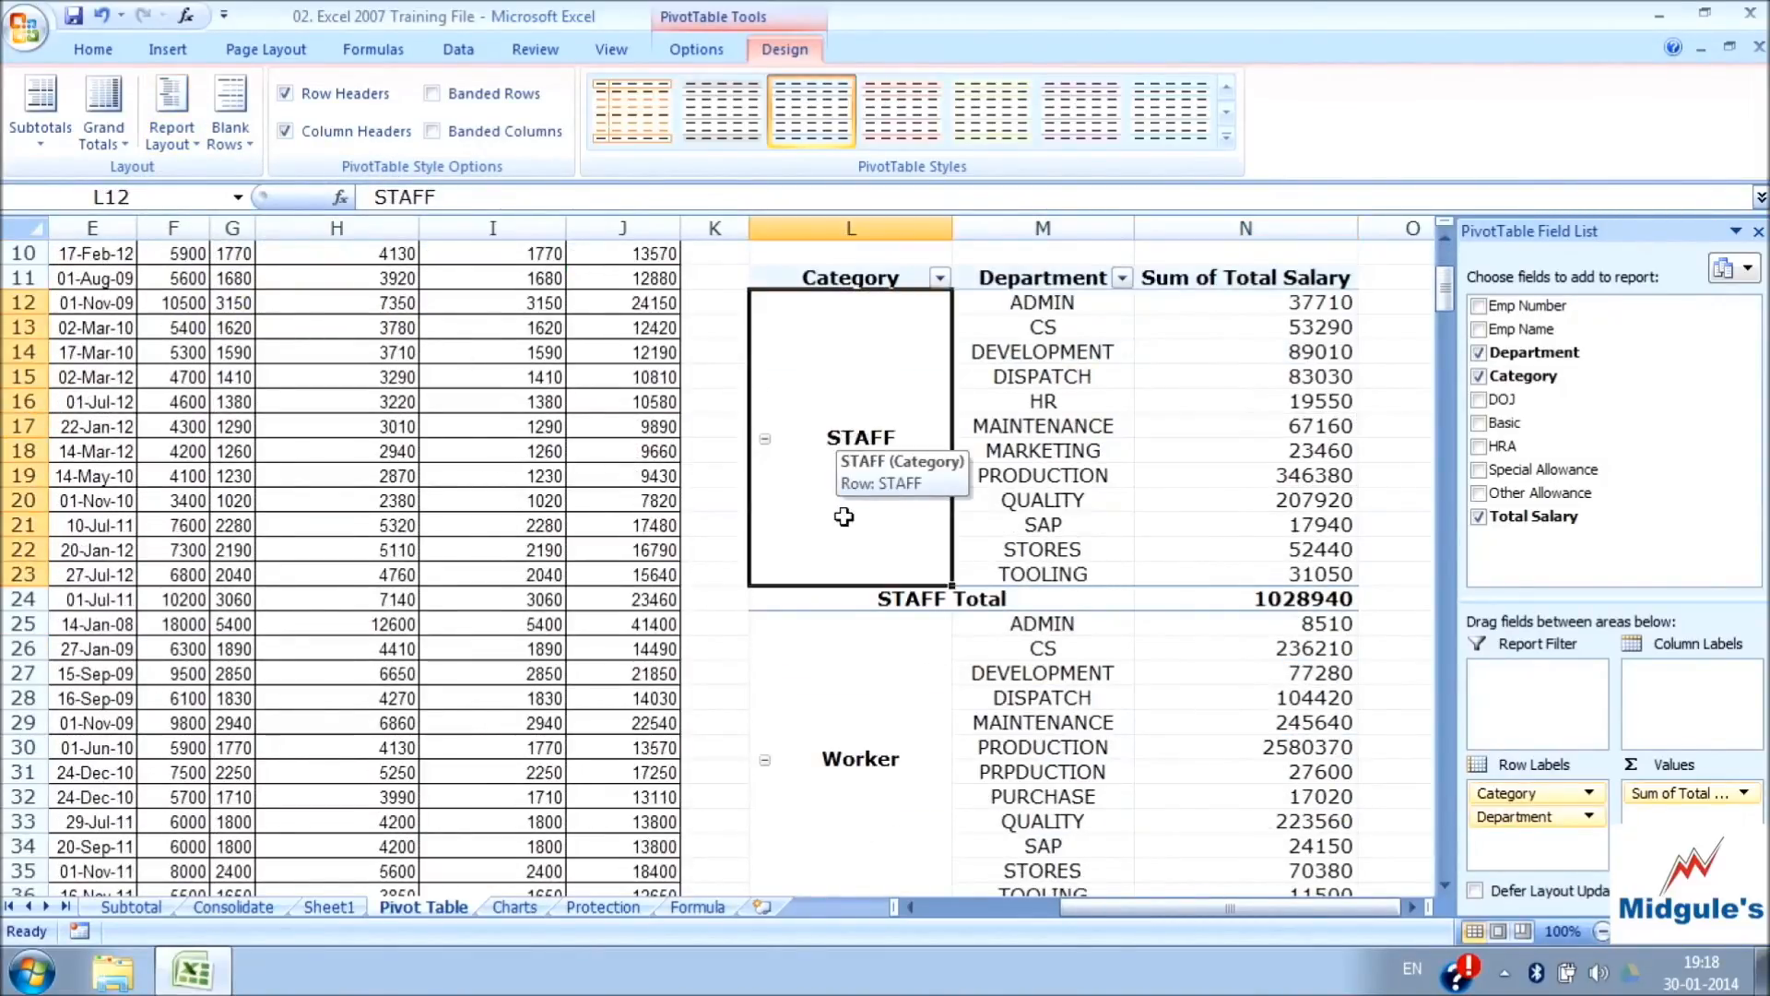
click(885, 765)
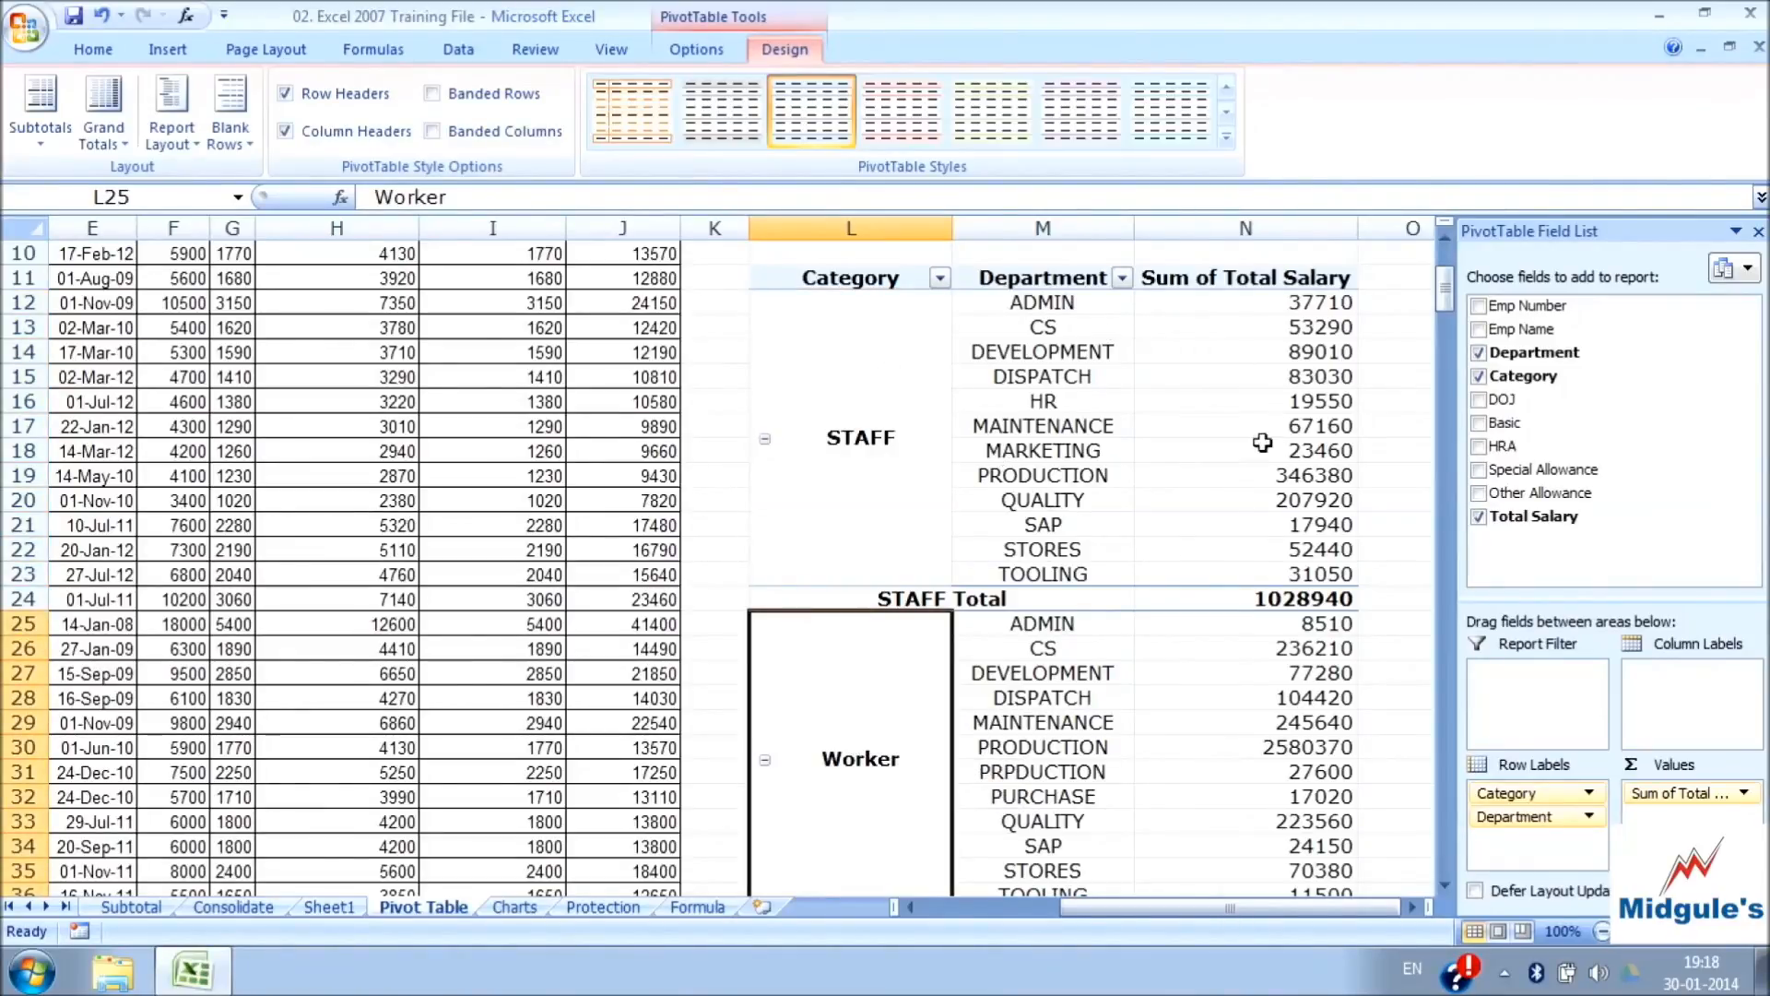
Return the PivotTable report to Compact Form and check how departments are nested under STAFF and Worker
click(187, 145)
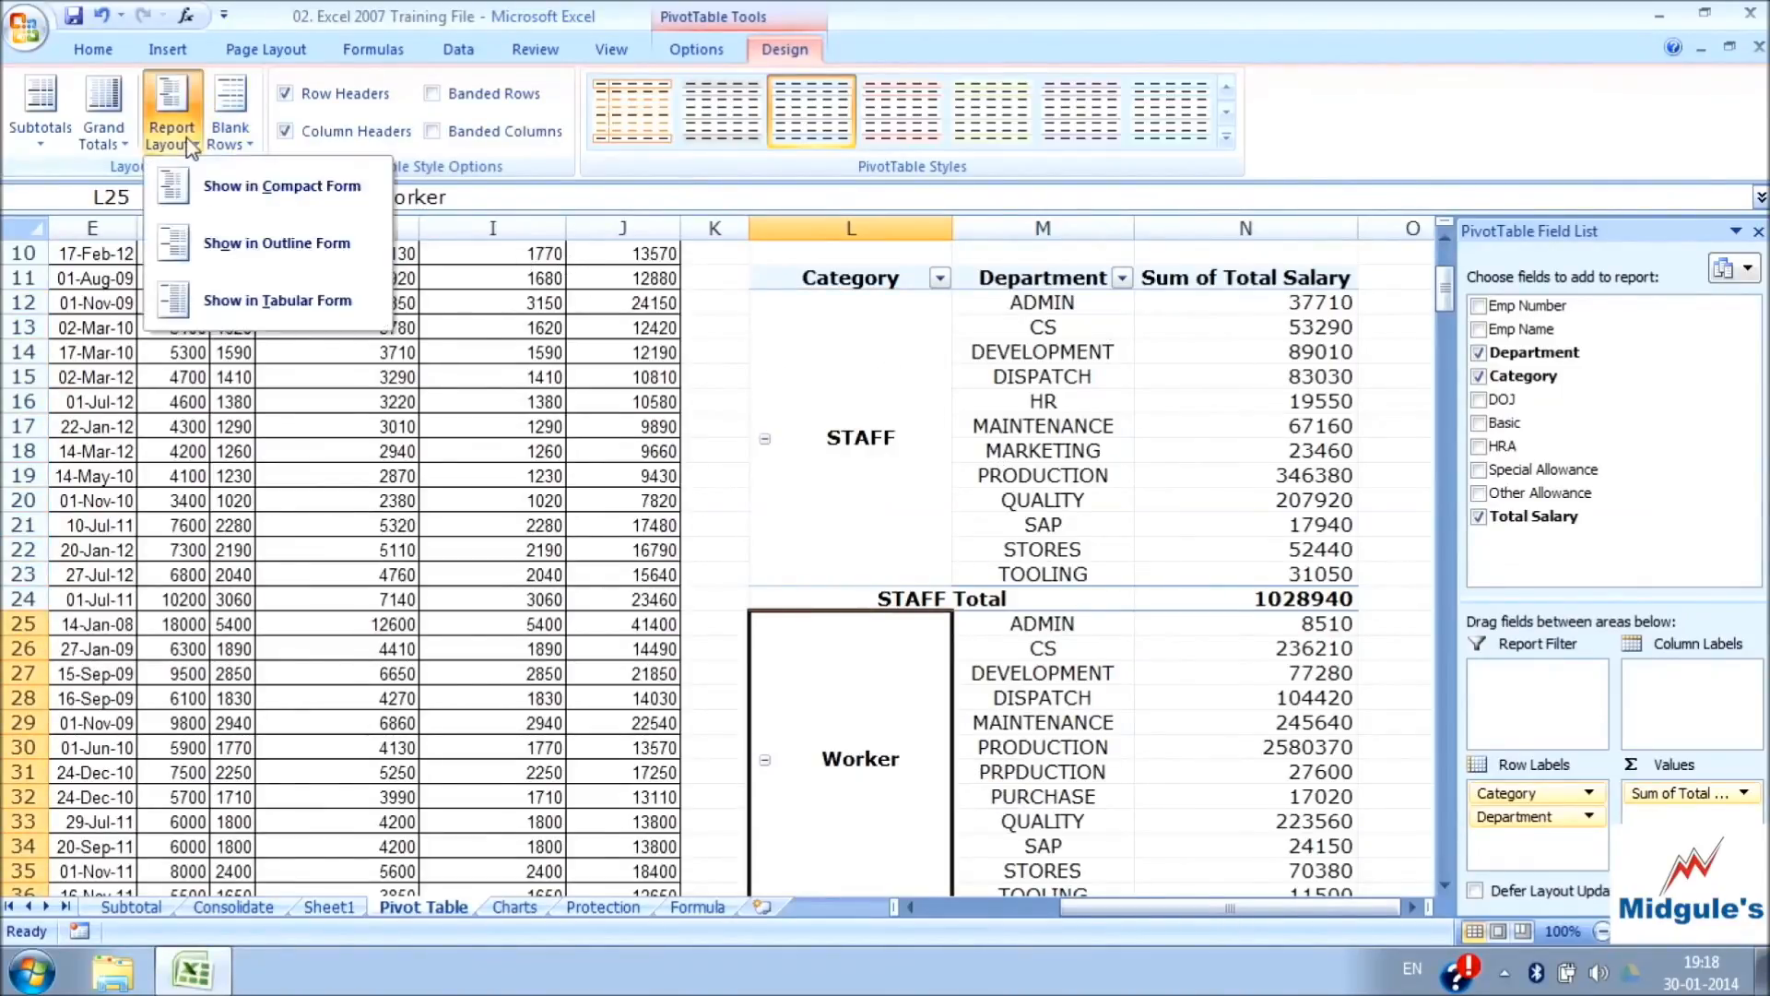
click(235, 189)
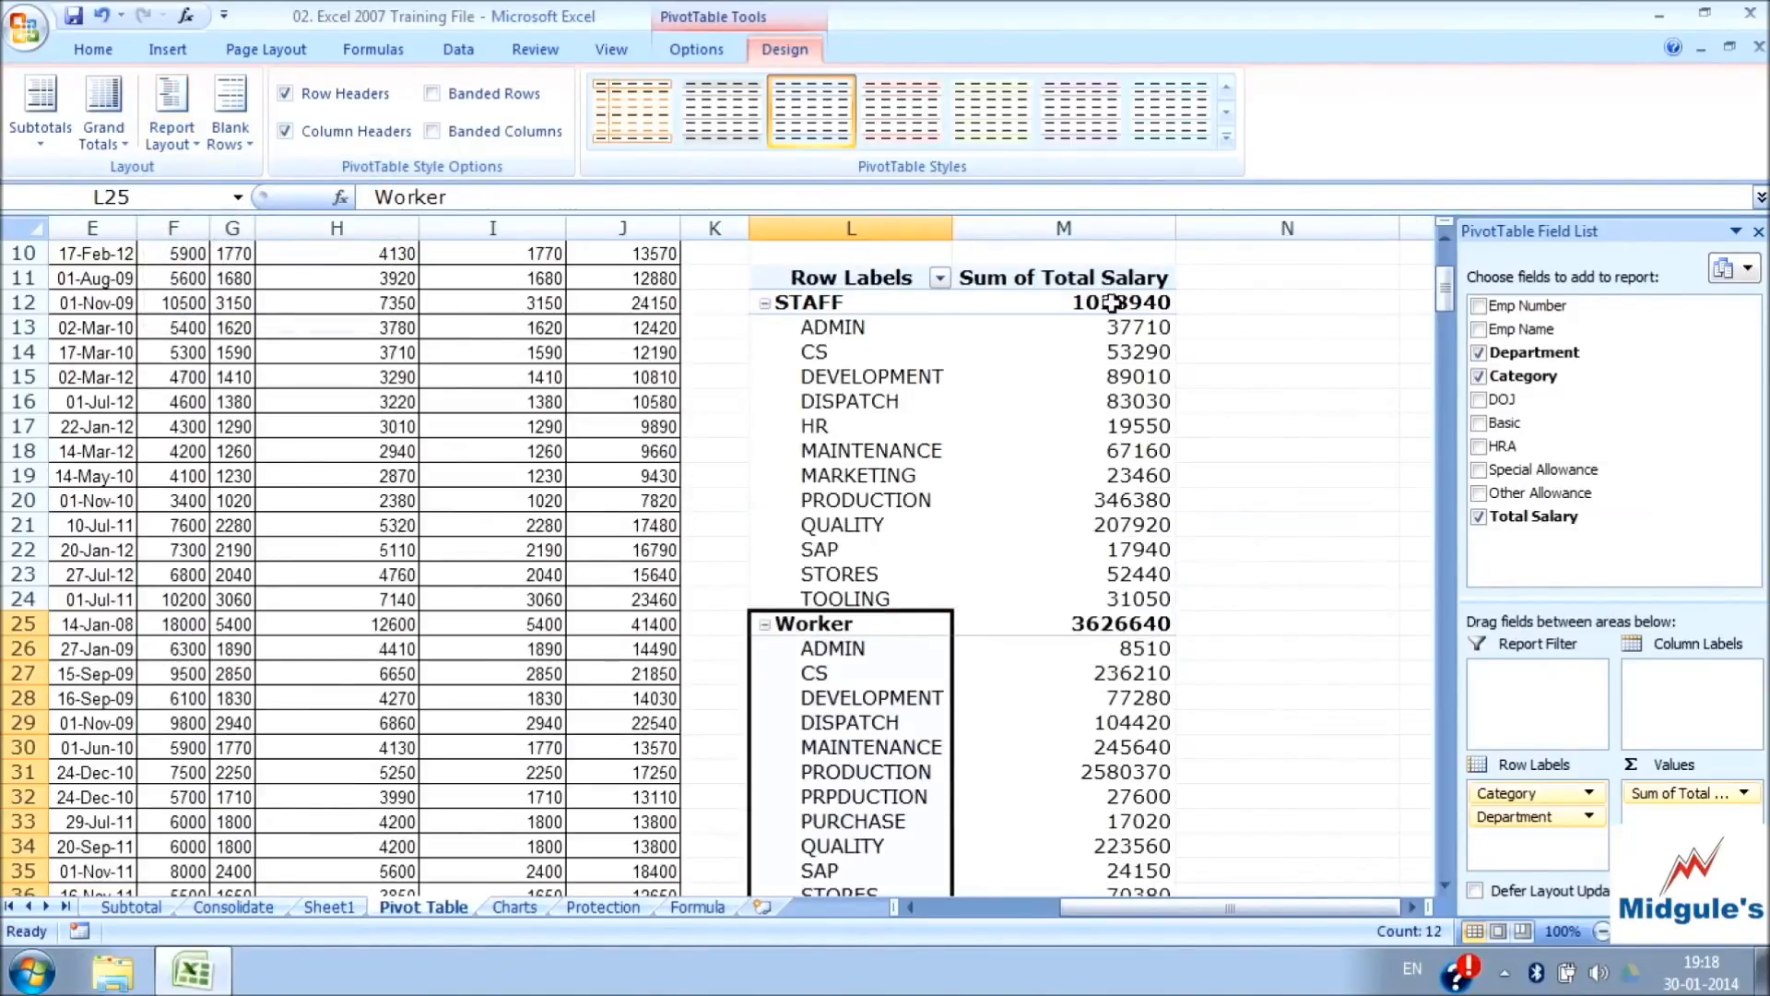
mouse_move(1112, 302)
click(834, 304)
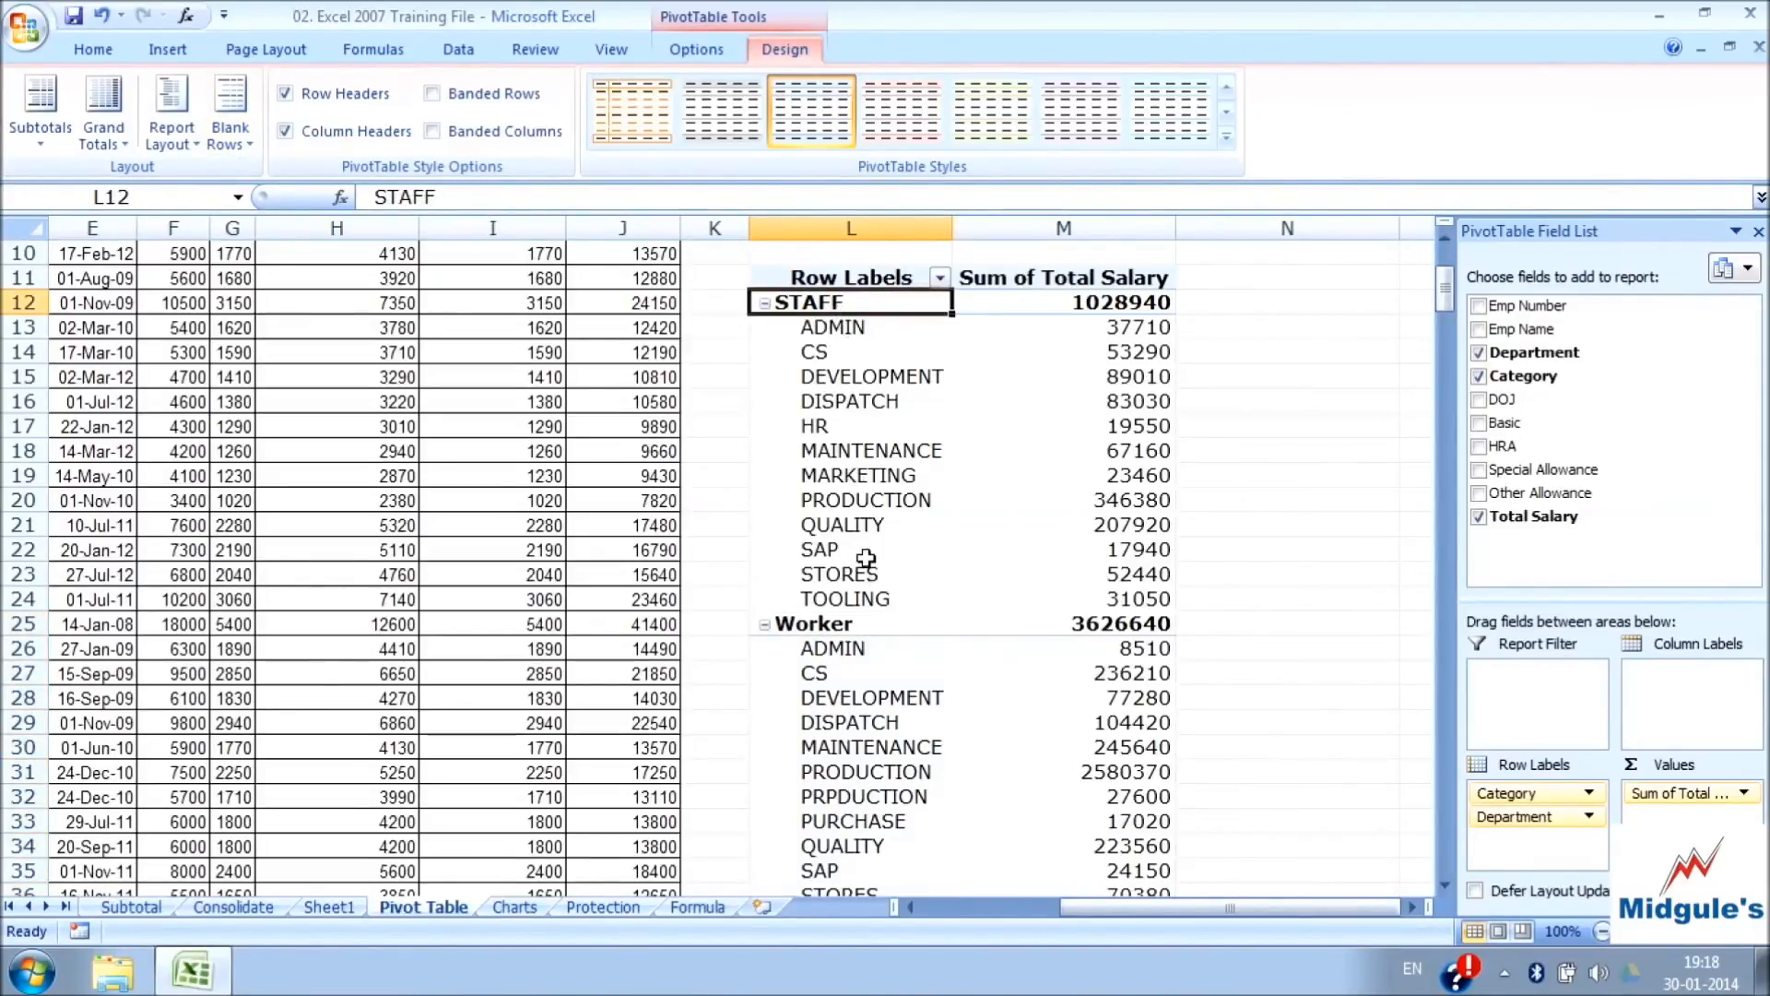
click(867, 598)
click(829, 309)
click(858, 623)
click(902, 817)
click(832, 608)
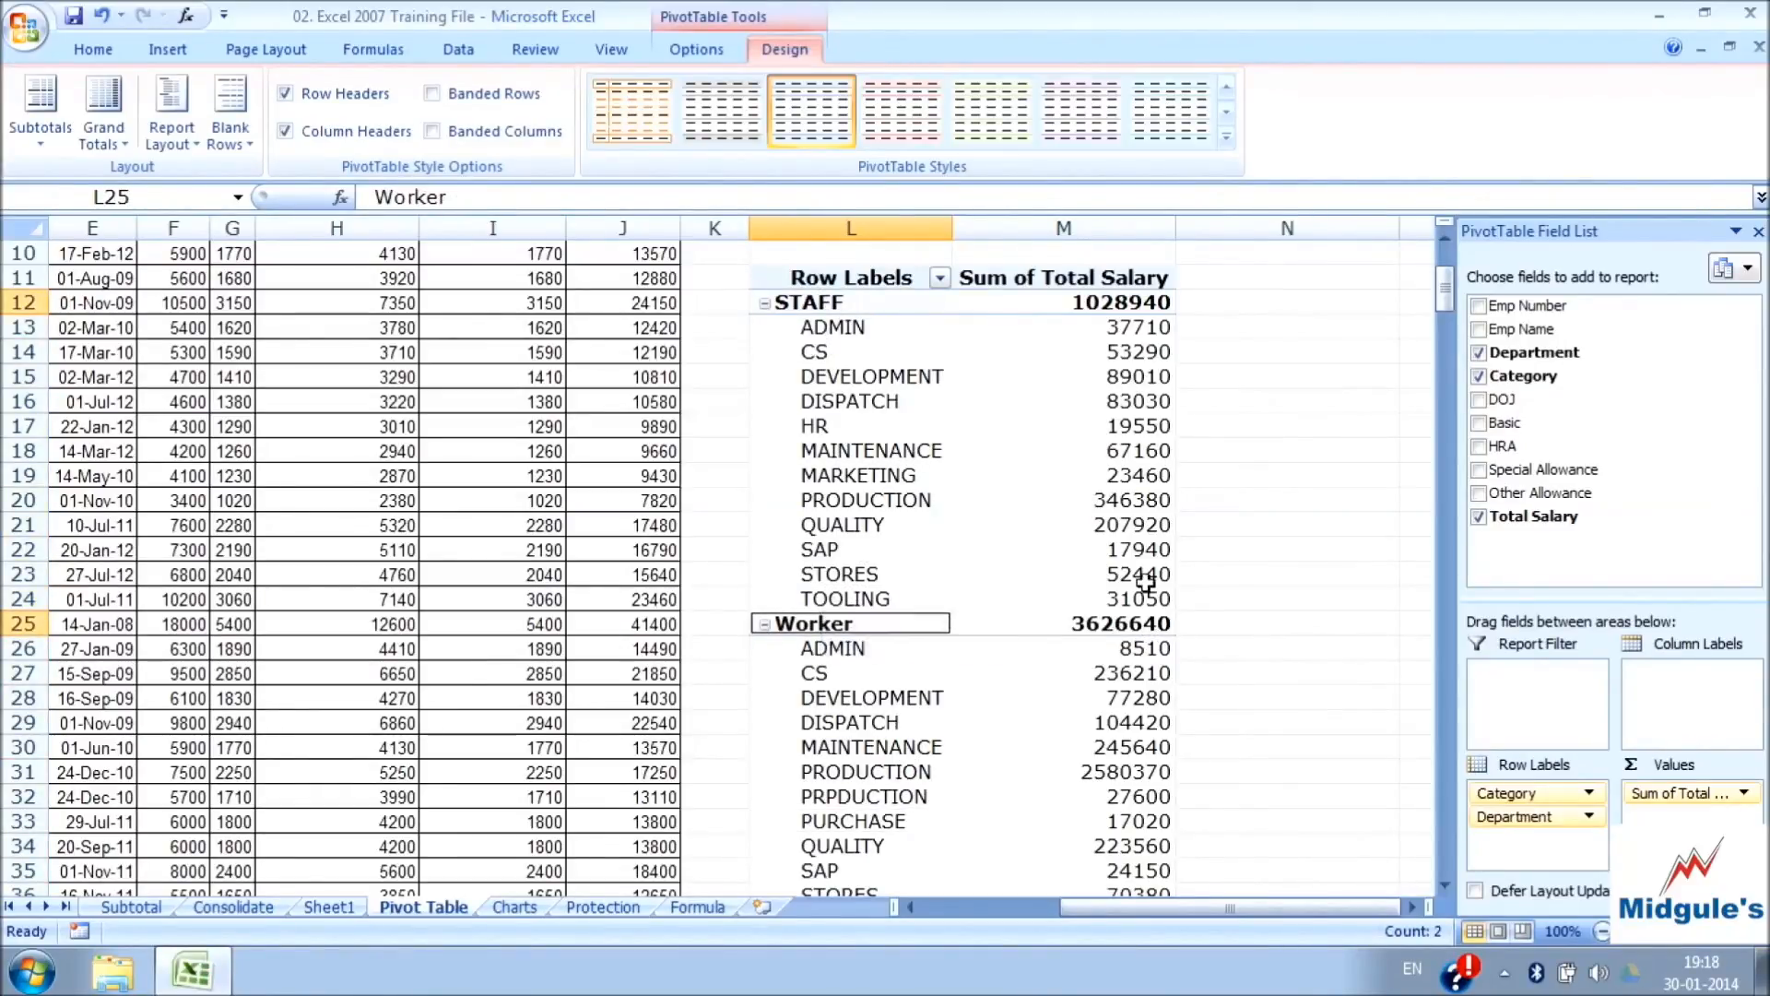
Insert a blank line after each PivotTable item and check the empty rows below the STAFF and Worker groups
click(230, 118)
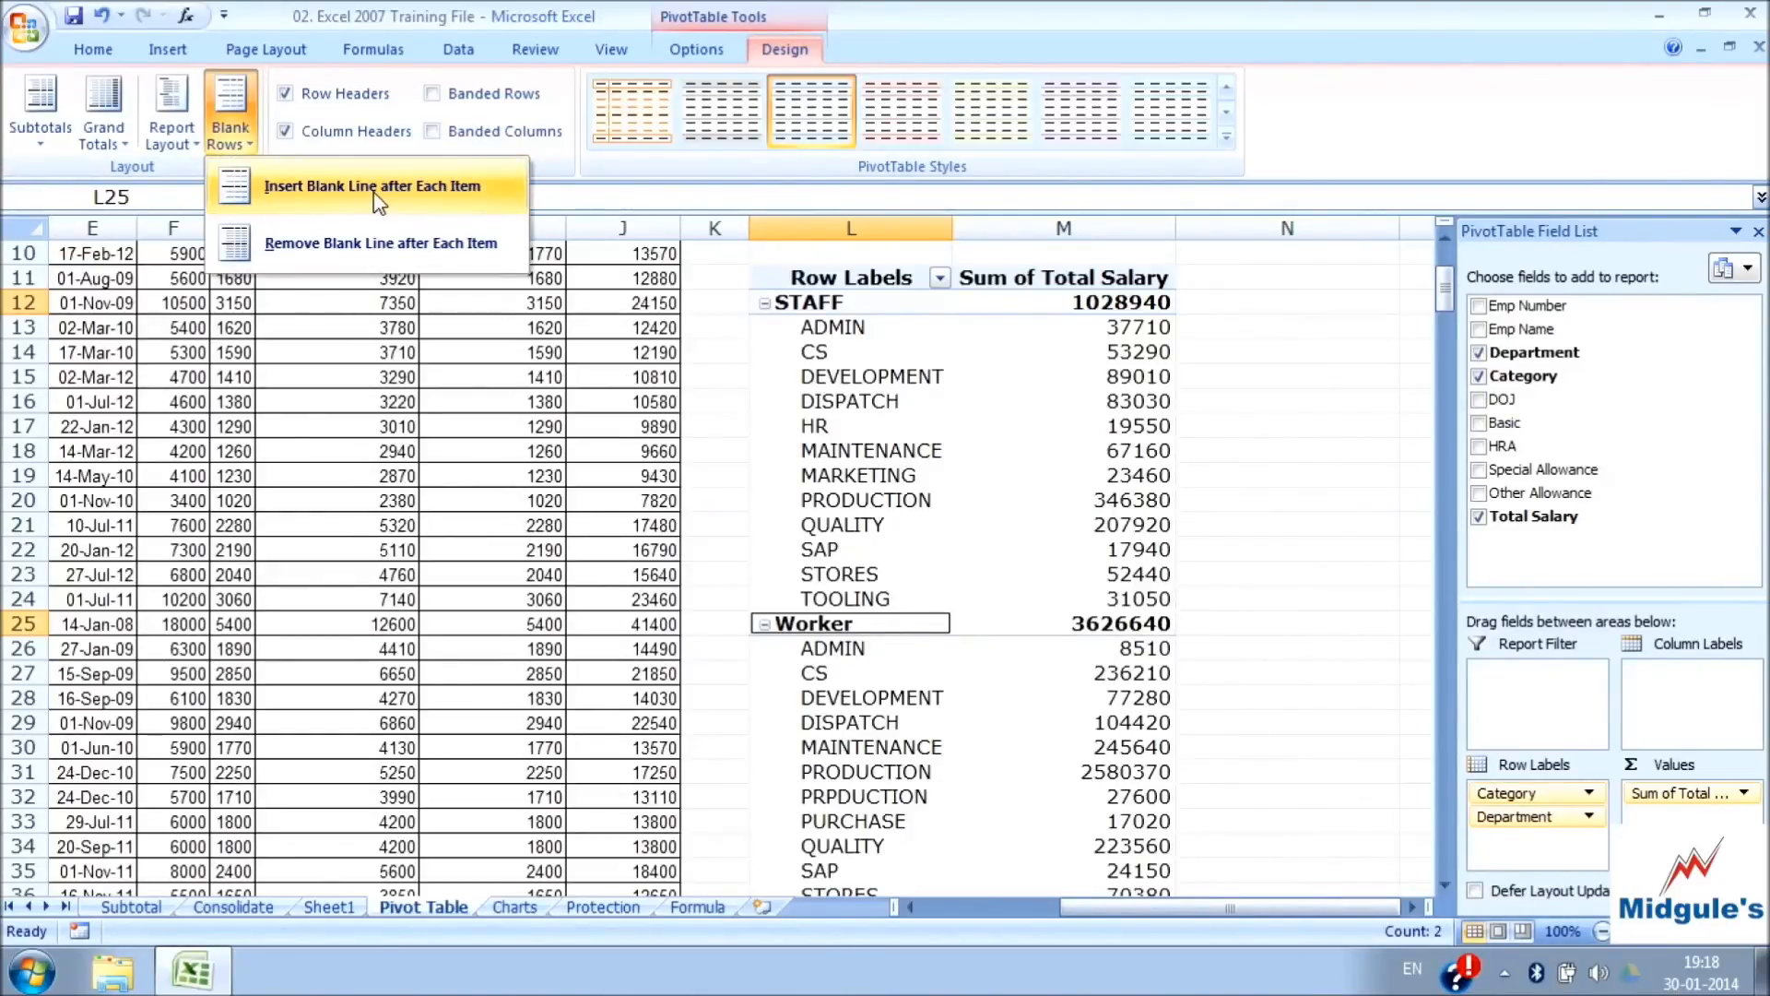
click(441, 189)
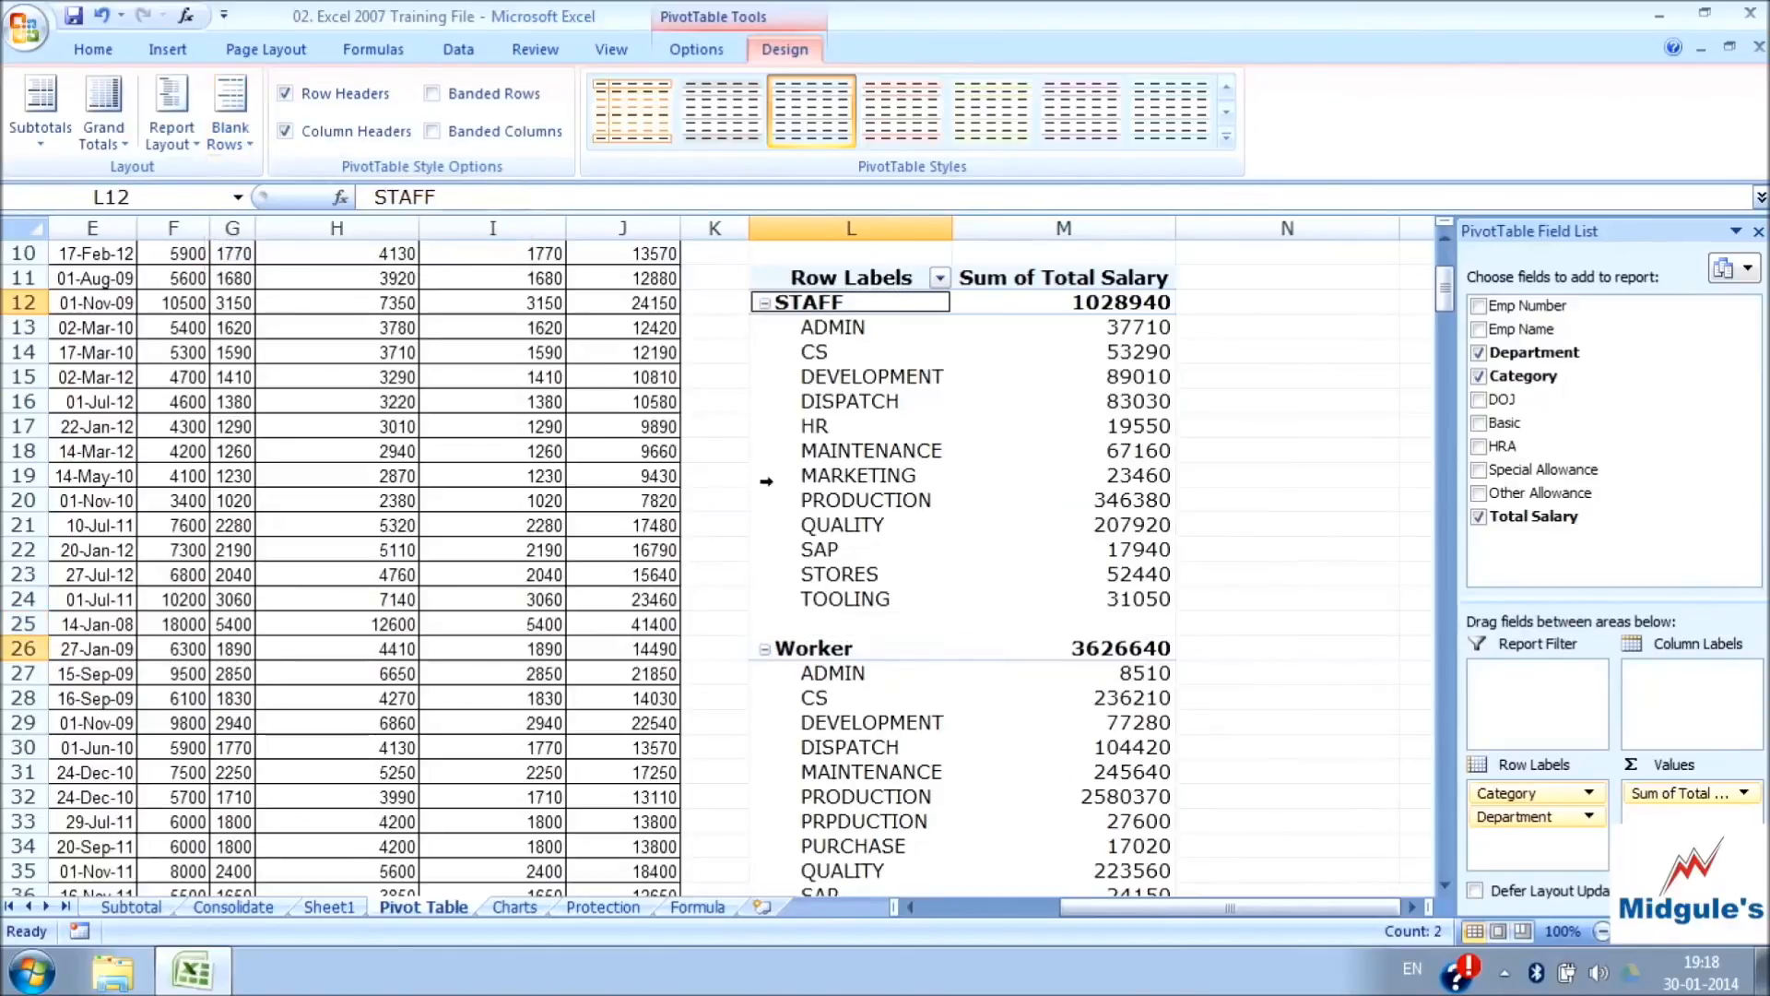
drag(860, 629, 1117, 627)
scroll(1117, 621, down, 3)
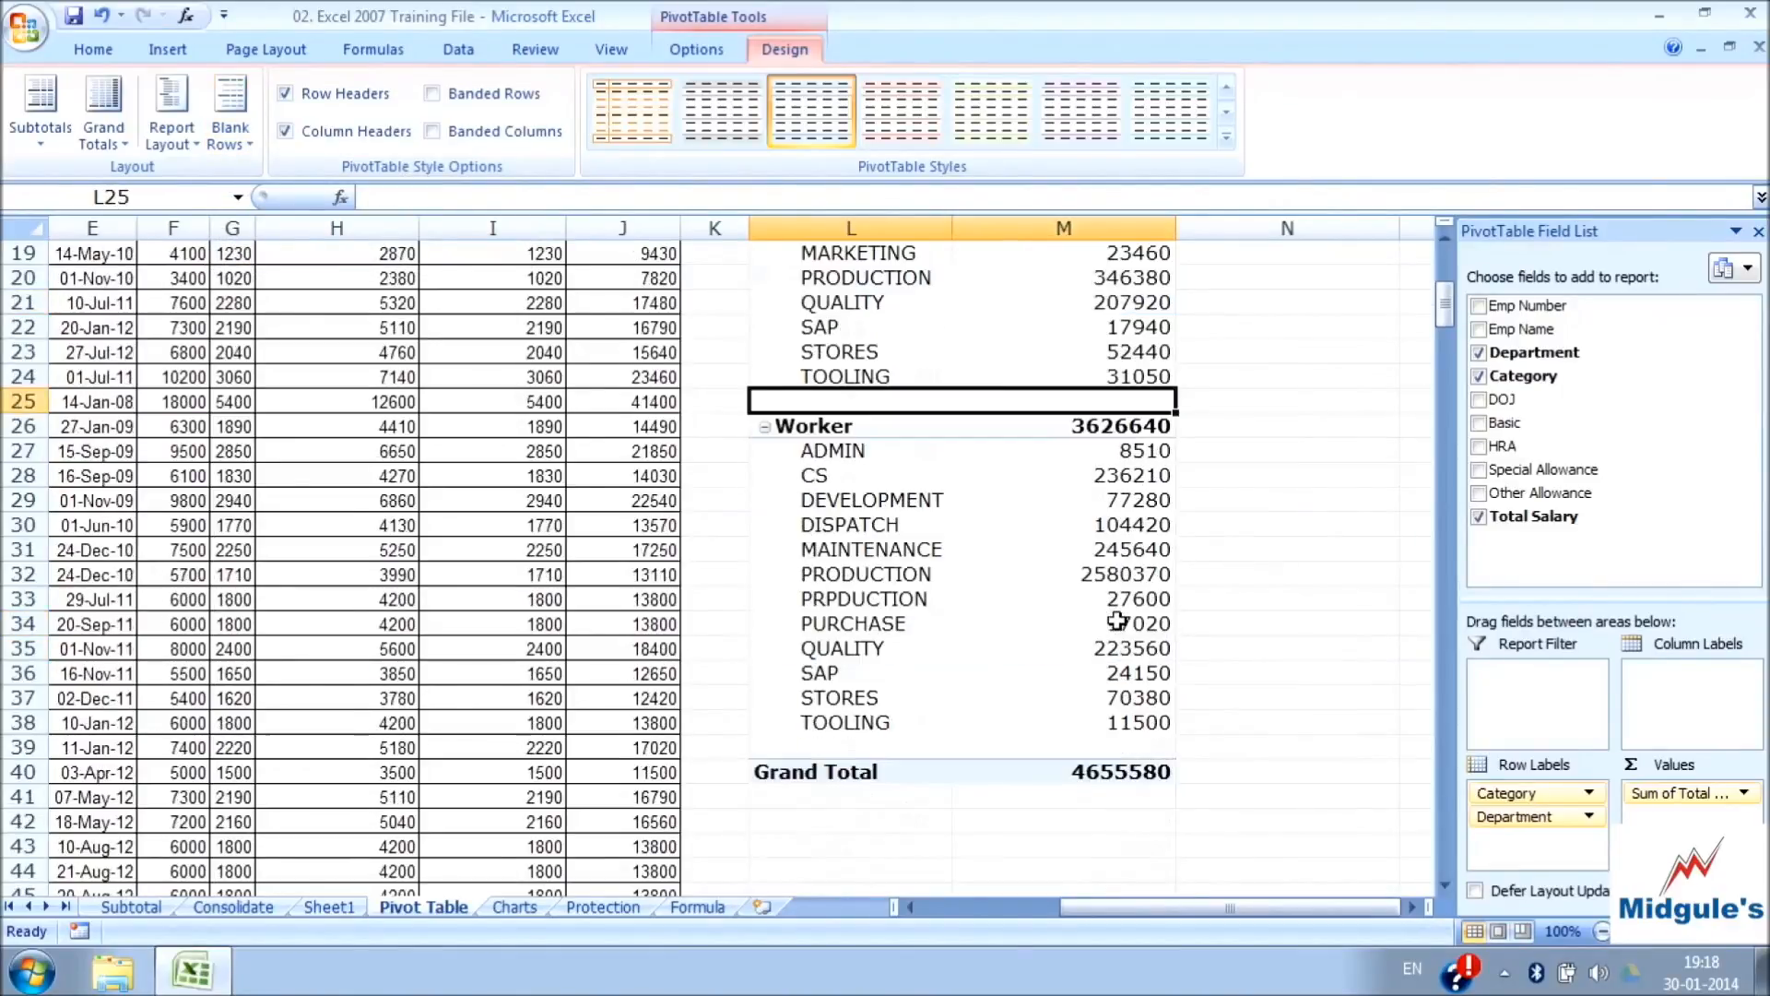
drag(851, 754, 1088, 748)
scroll(1023, 664, up, 6)
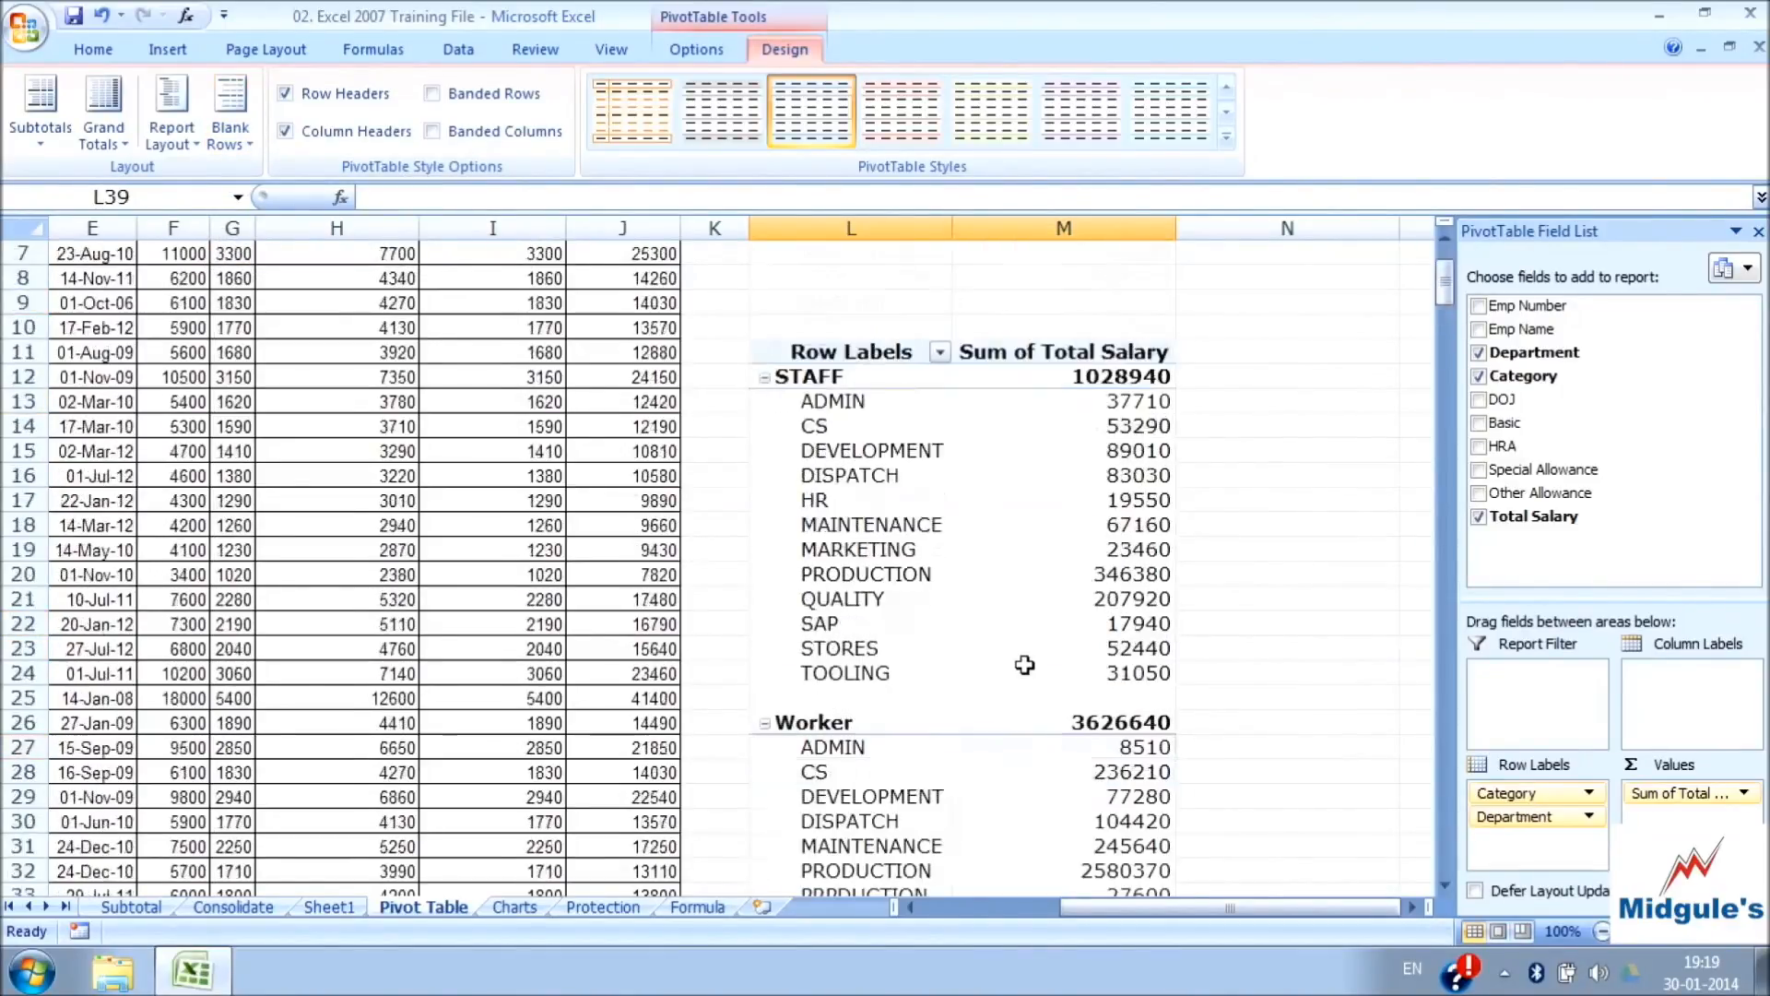
Remove the blank line after each PivotTable item and check the spacing between the category groups
click(230, 120)
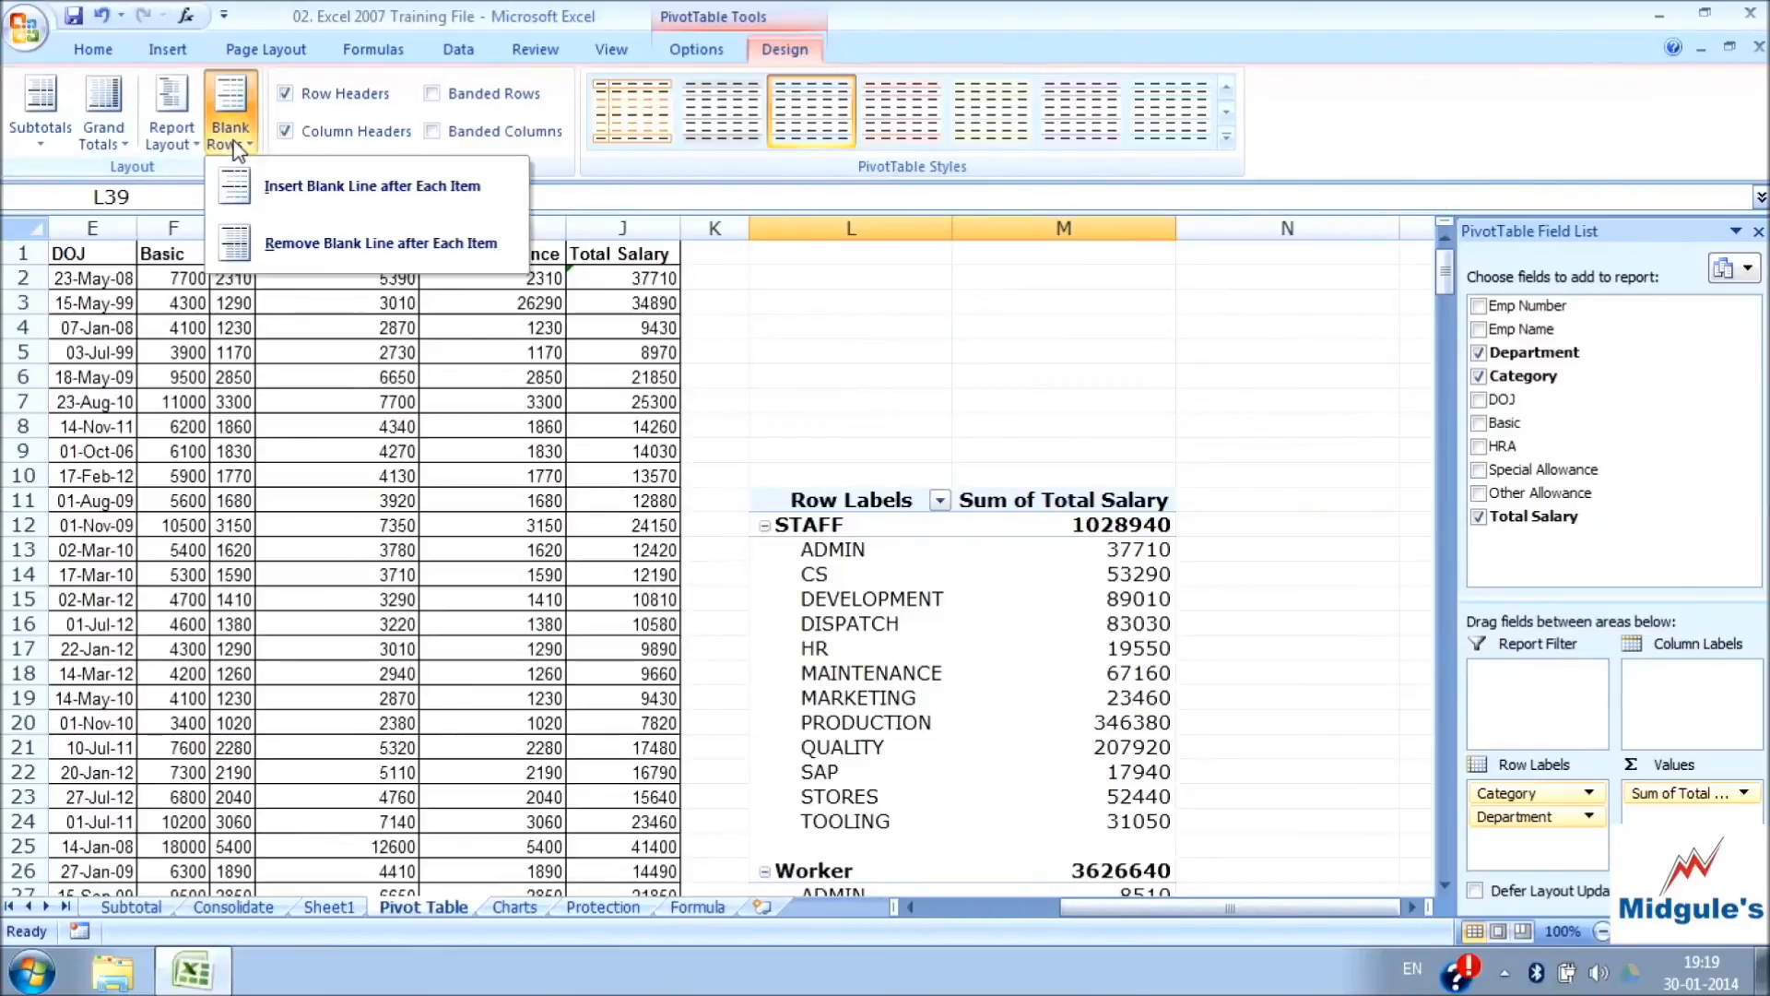
click(307, 245)
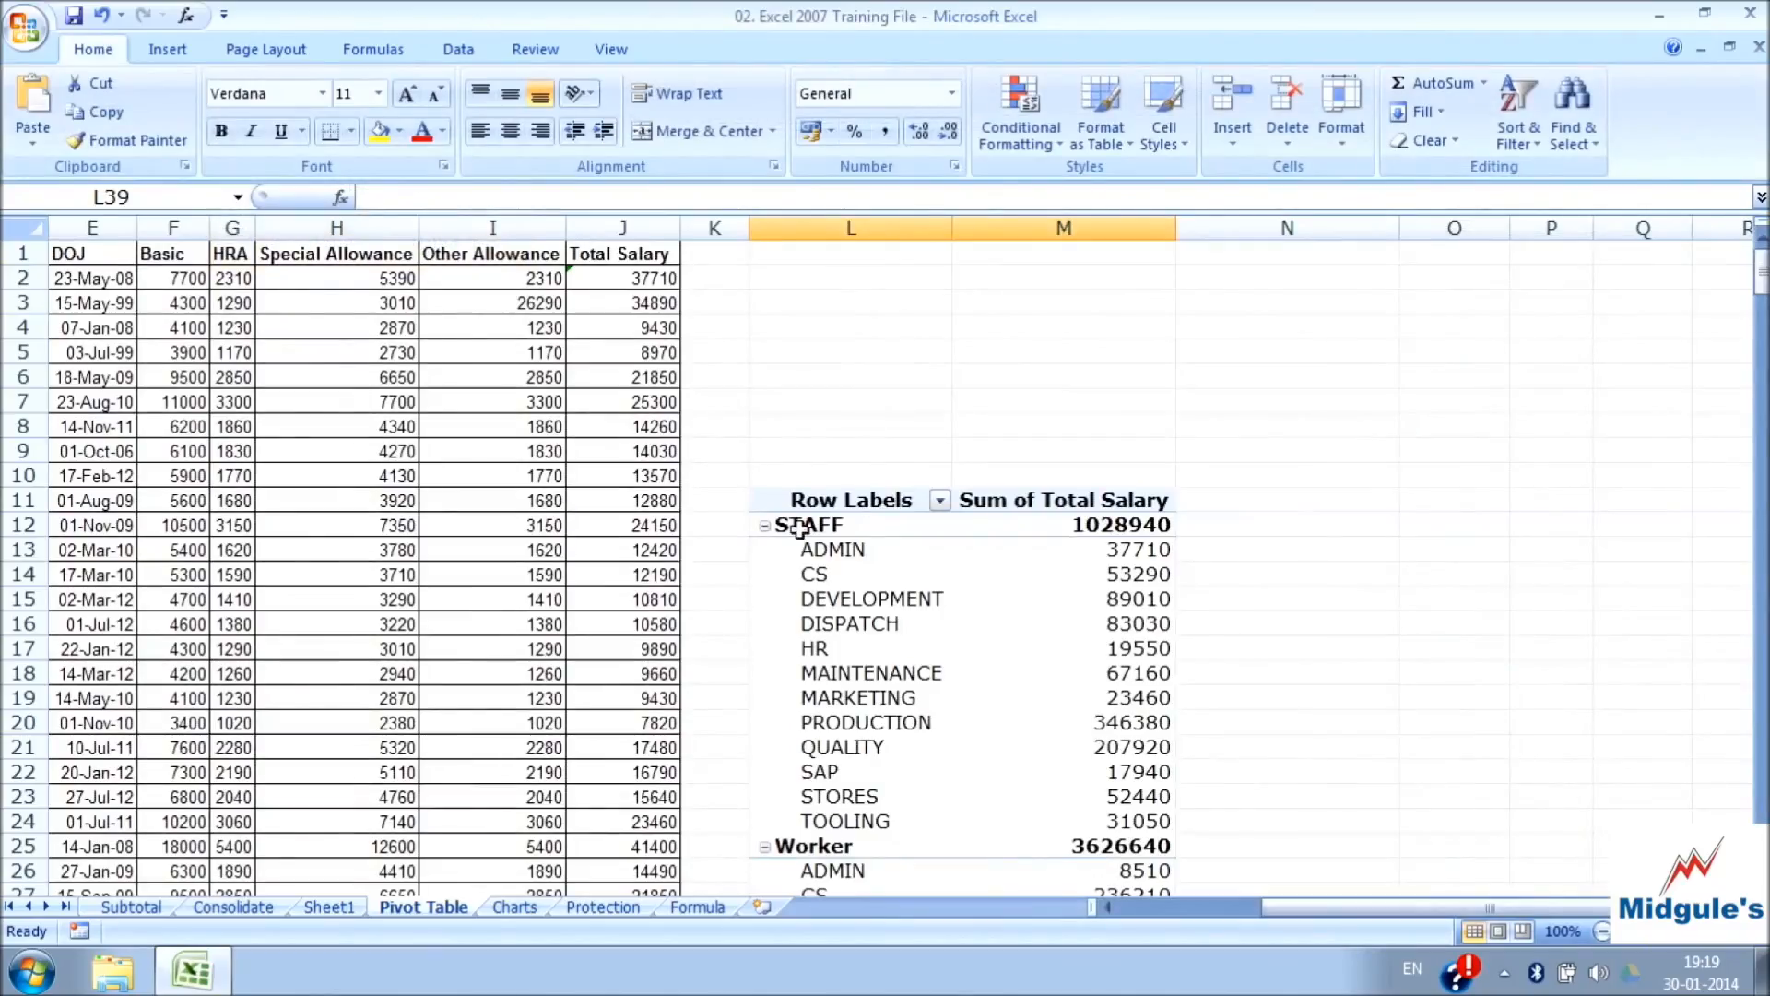
scroll(815, 528, down, 4)
scroll(816, 528, up, 3)
scroll(820, 528, down, 2)
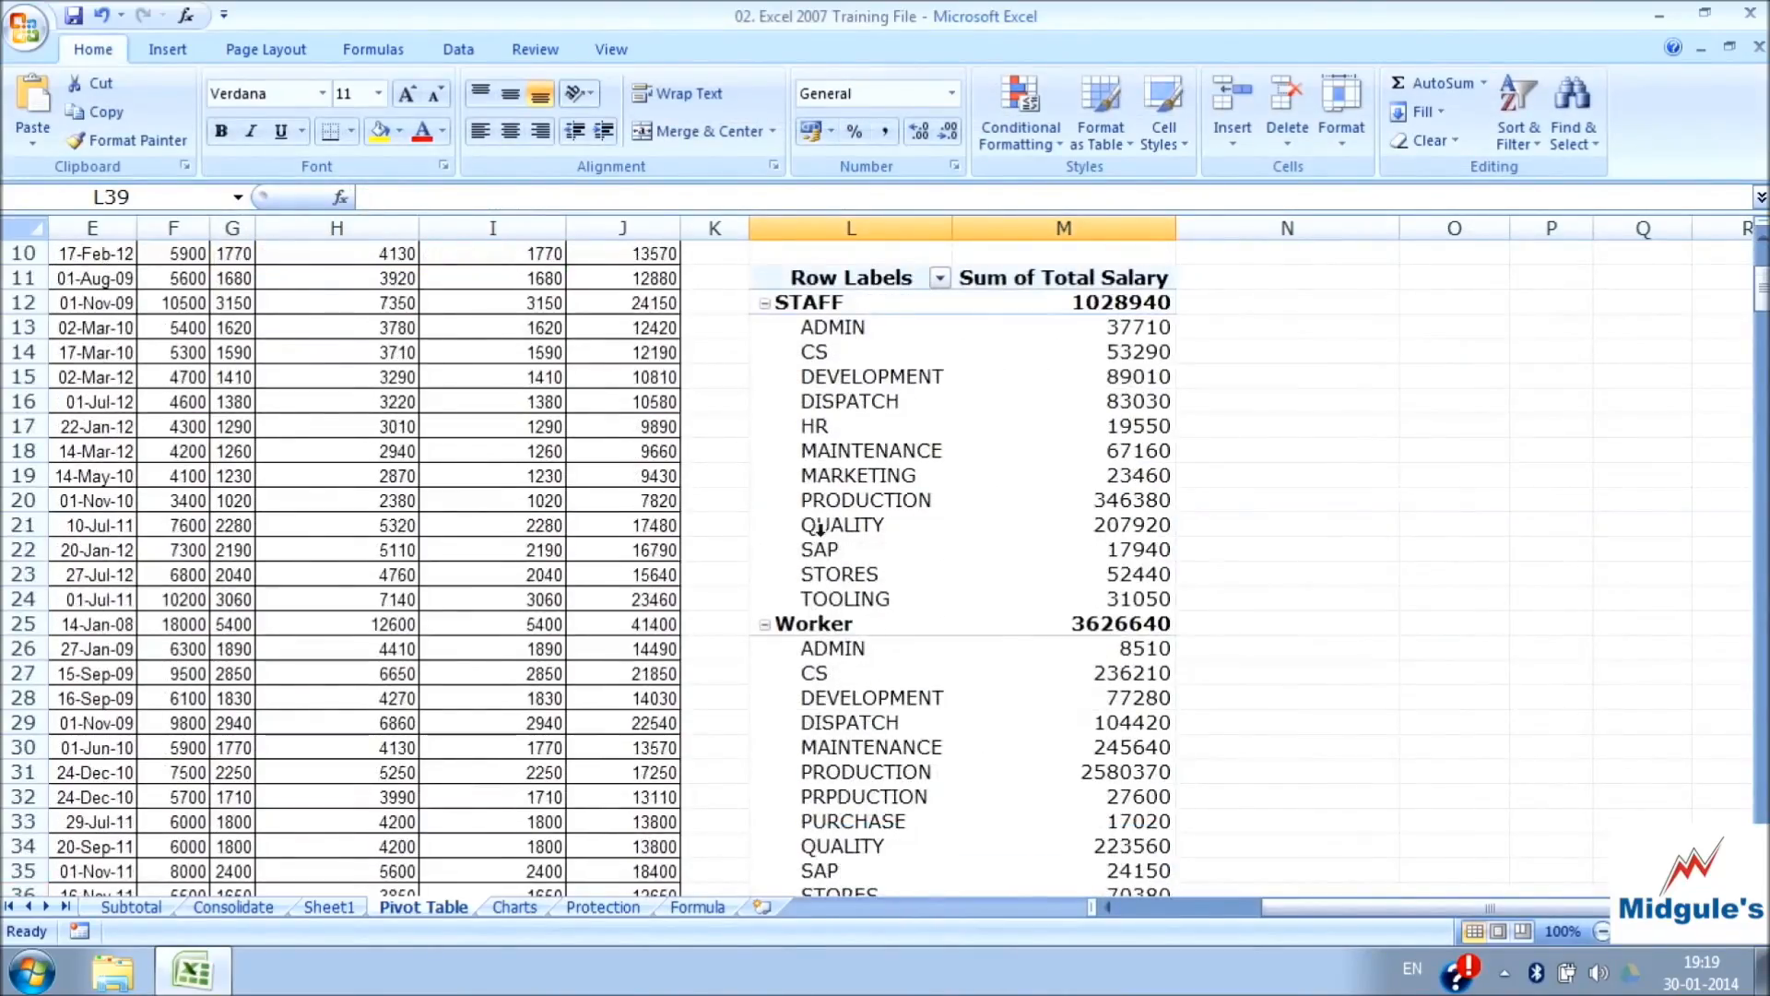
Turn the PivotTable's Row Headers and Column Headers formatting off to compare the look, and turn both back on
click(836, 473)
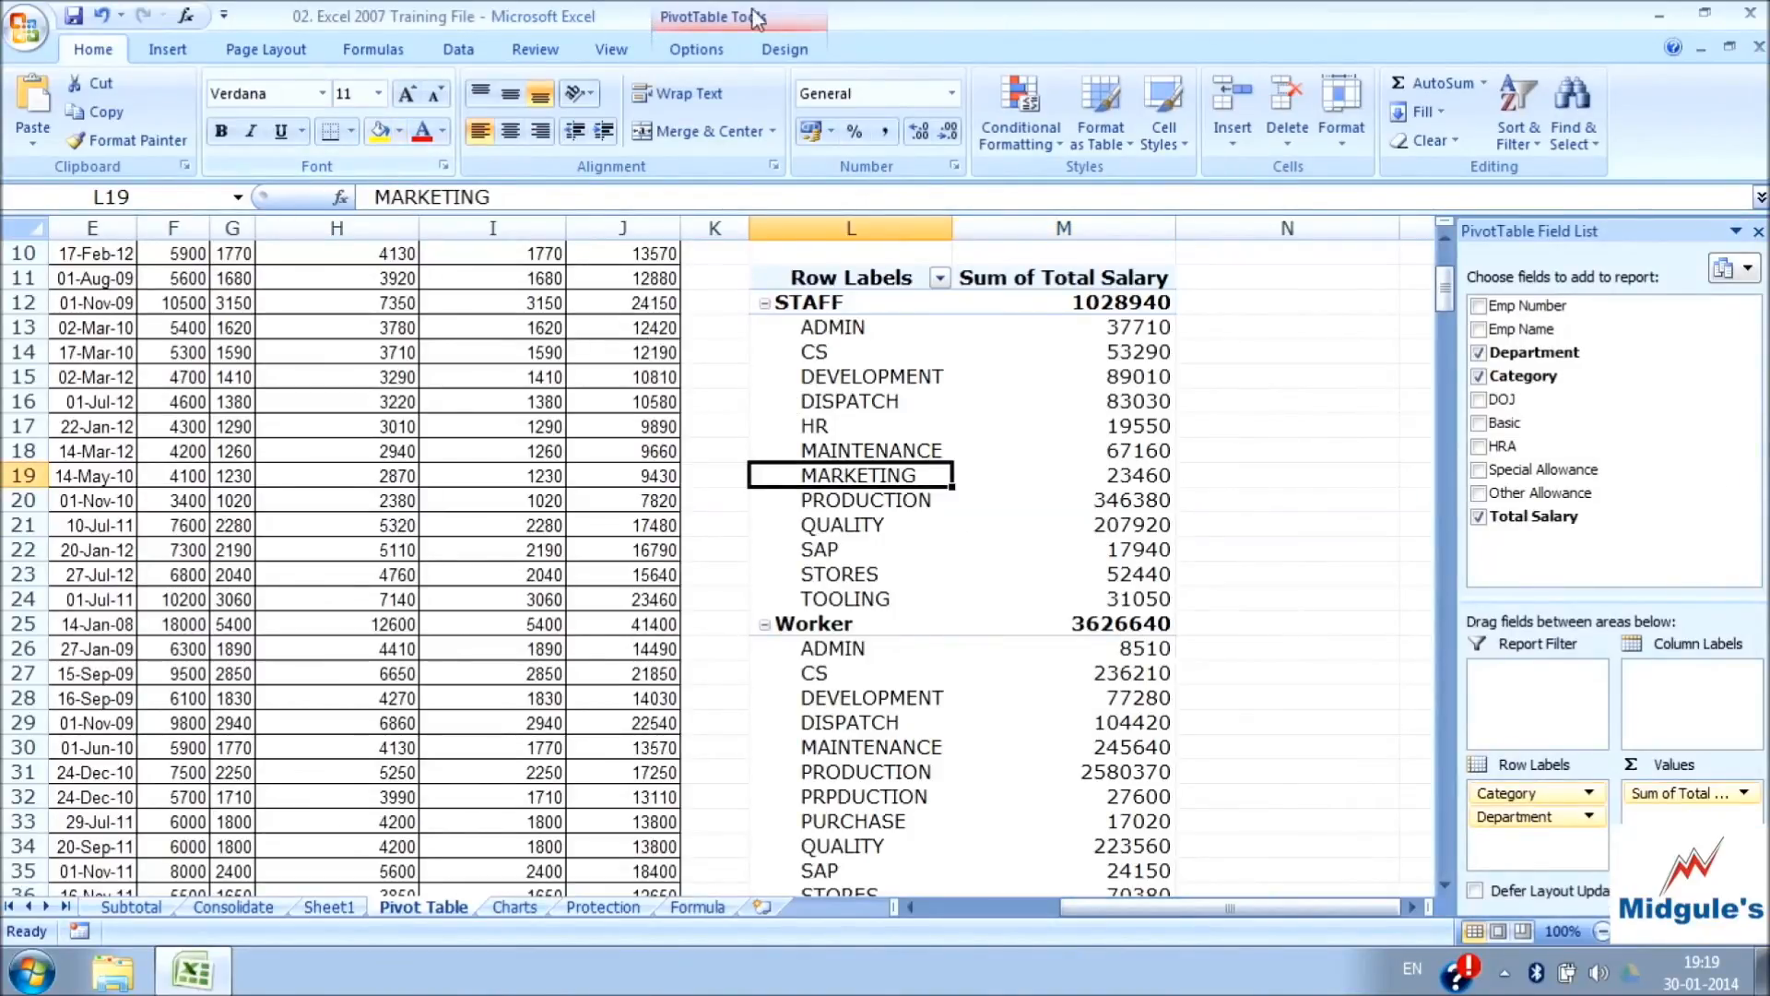
click(785, 49)
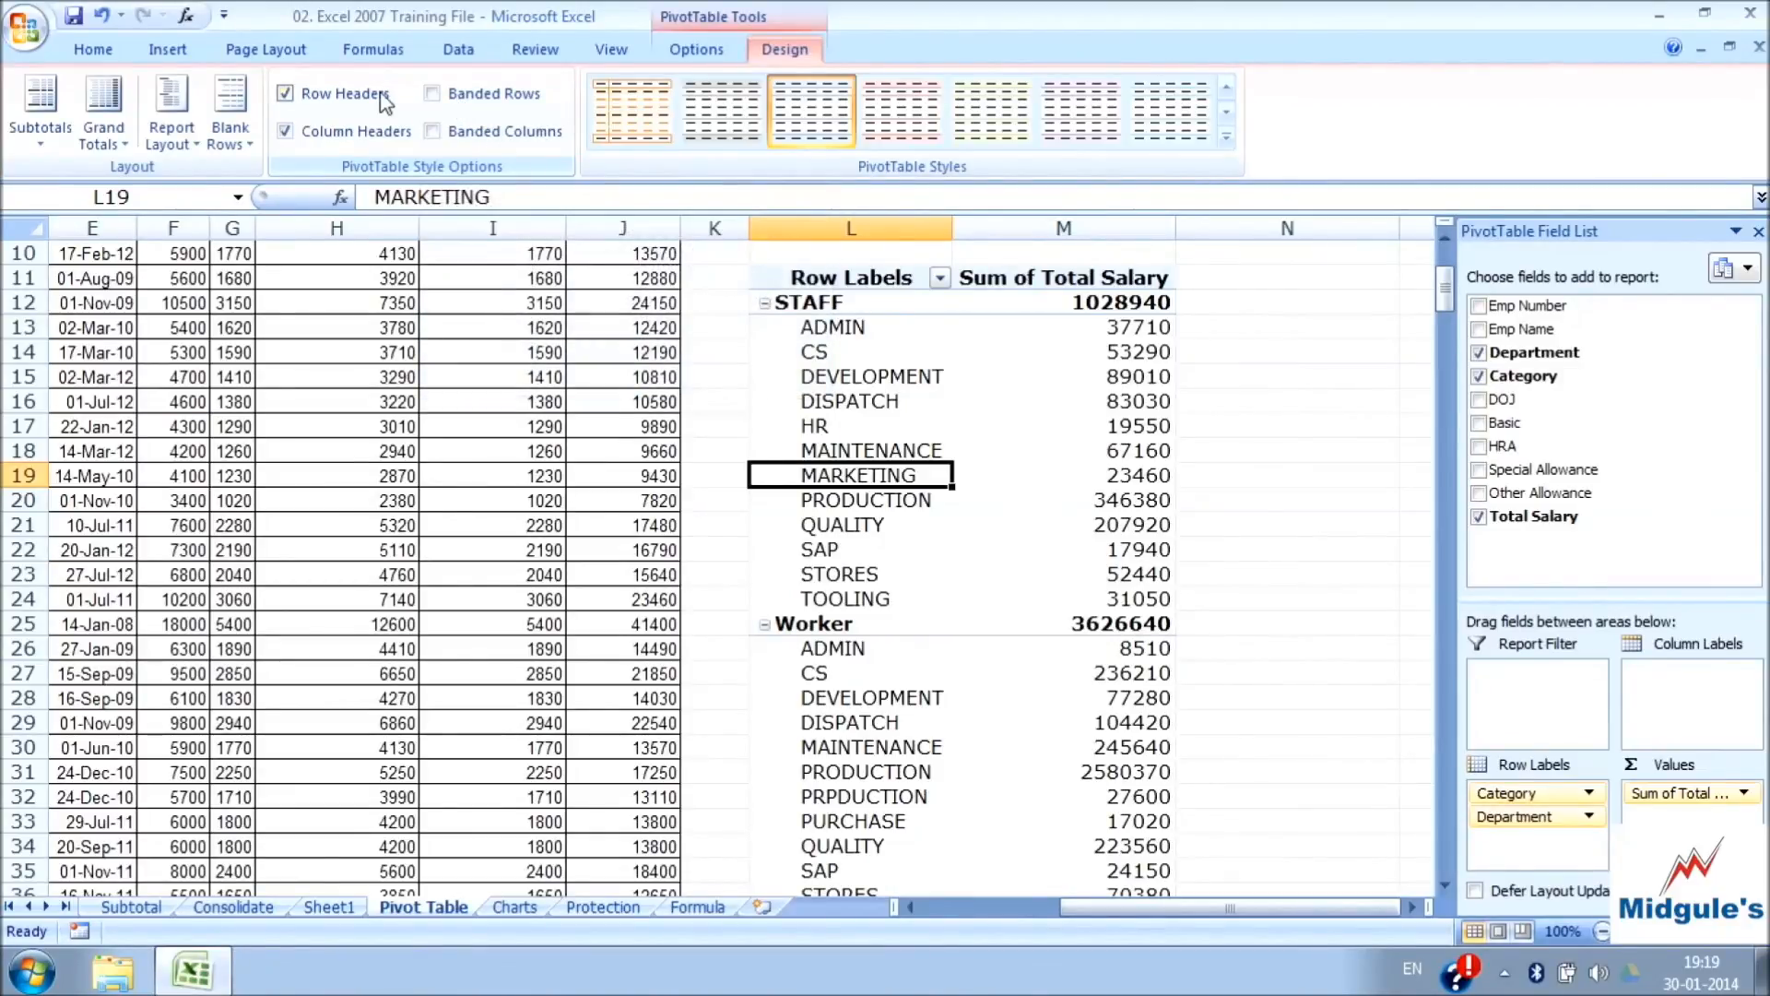
click(293, 93)
click(293, 94)
click(293, 94)
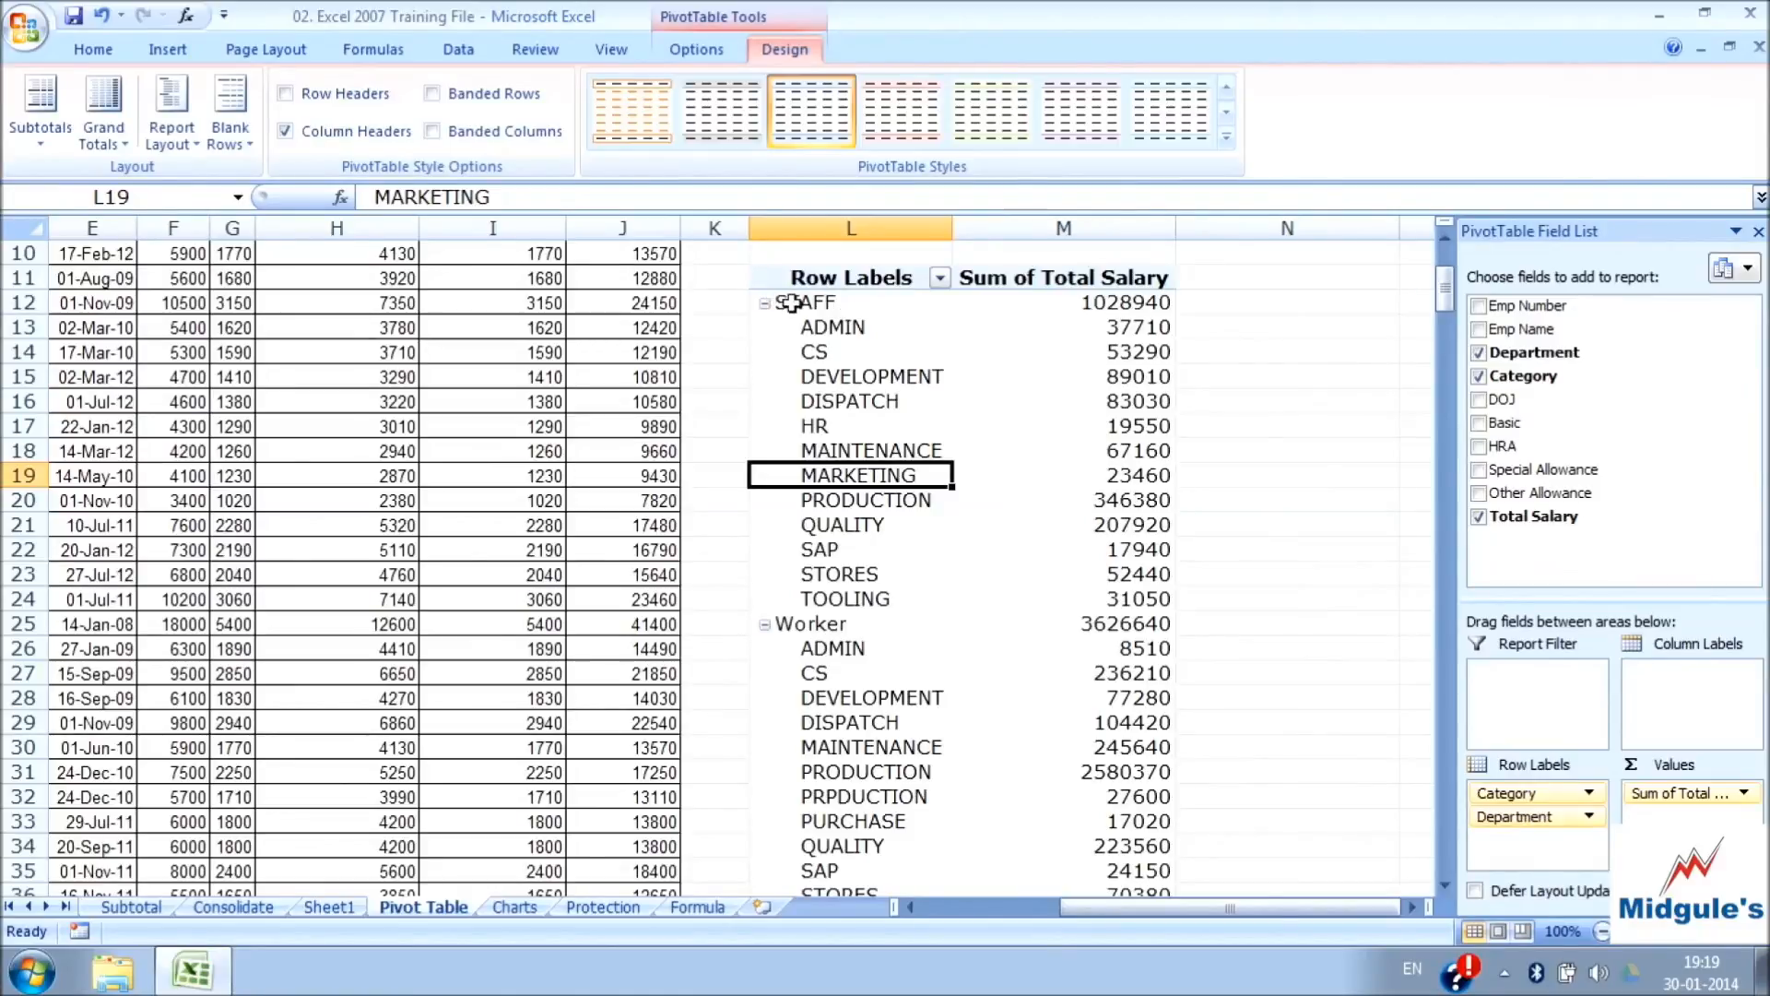
click(288, 134)
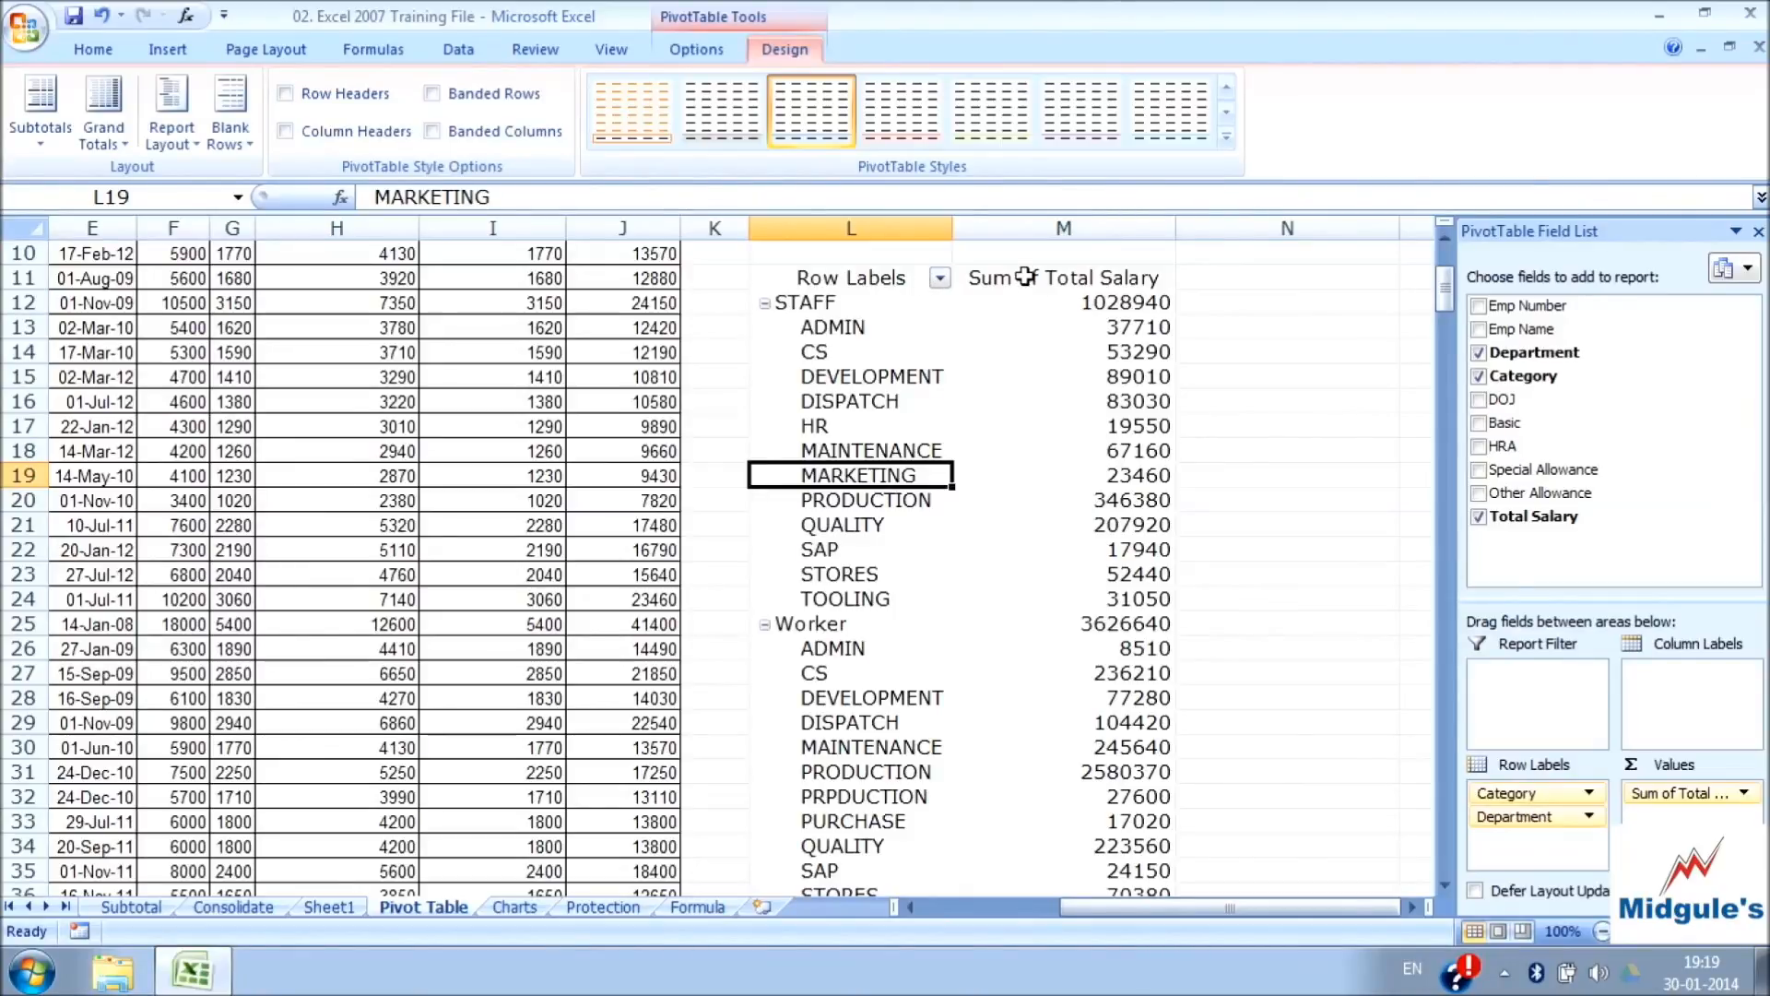
click(287, 94)
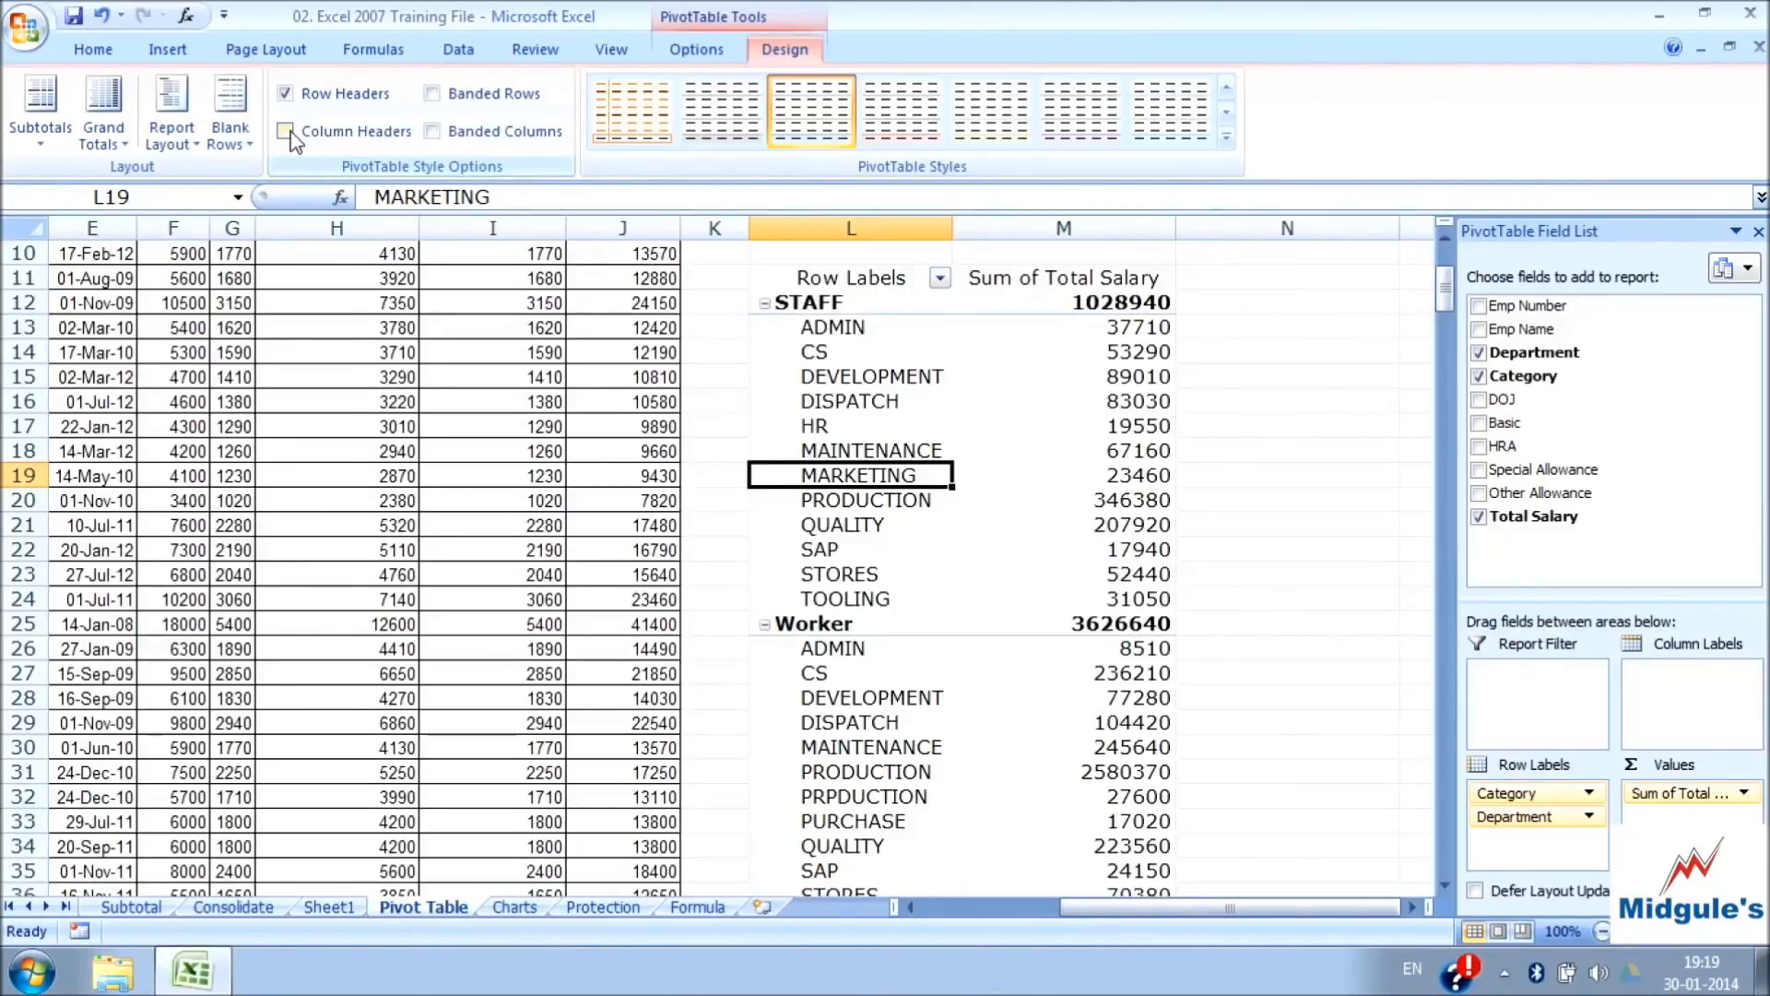
click(290, 131)
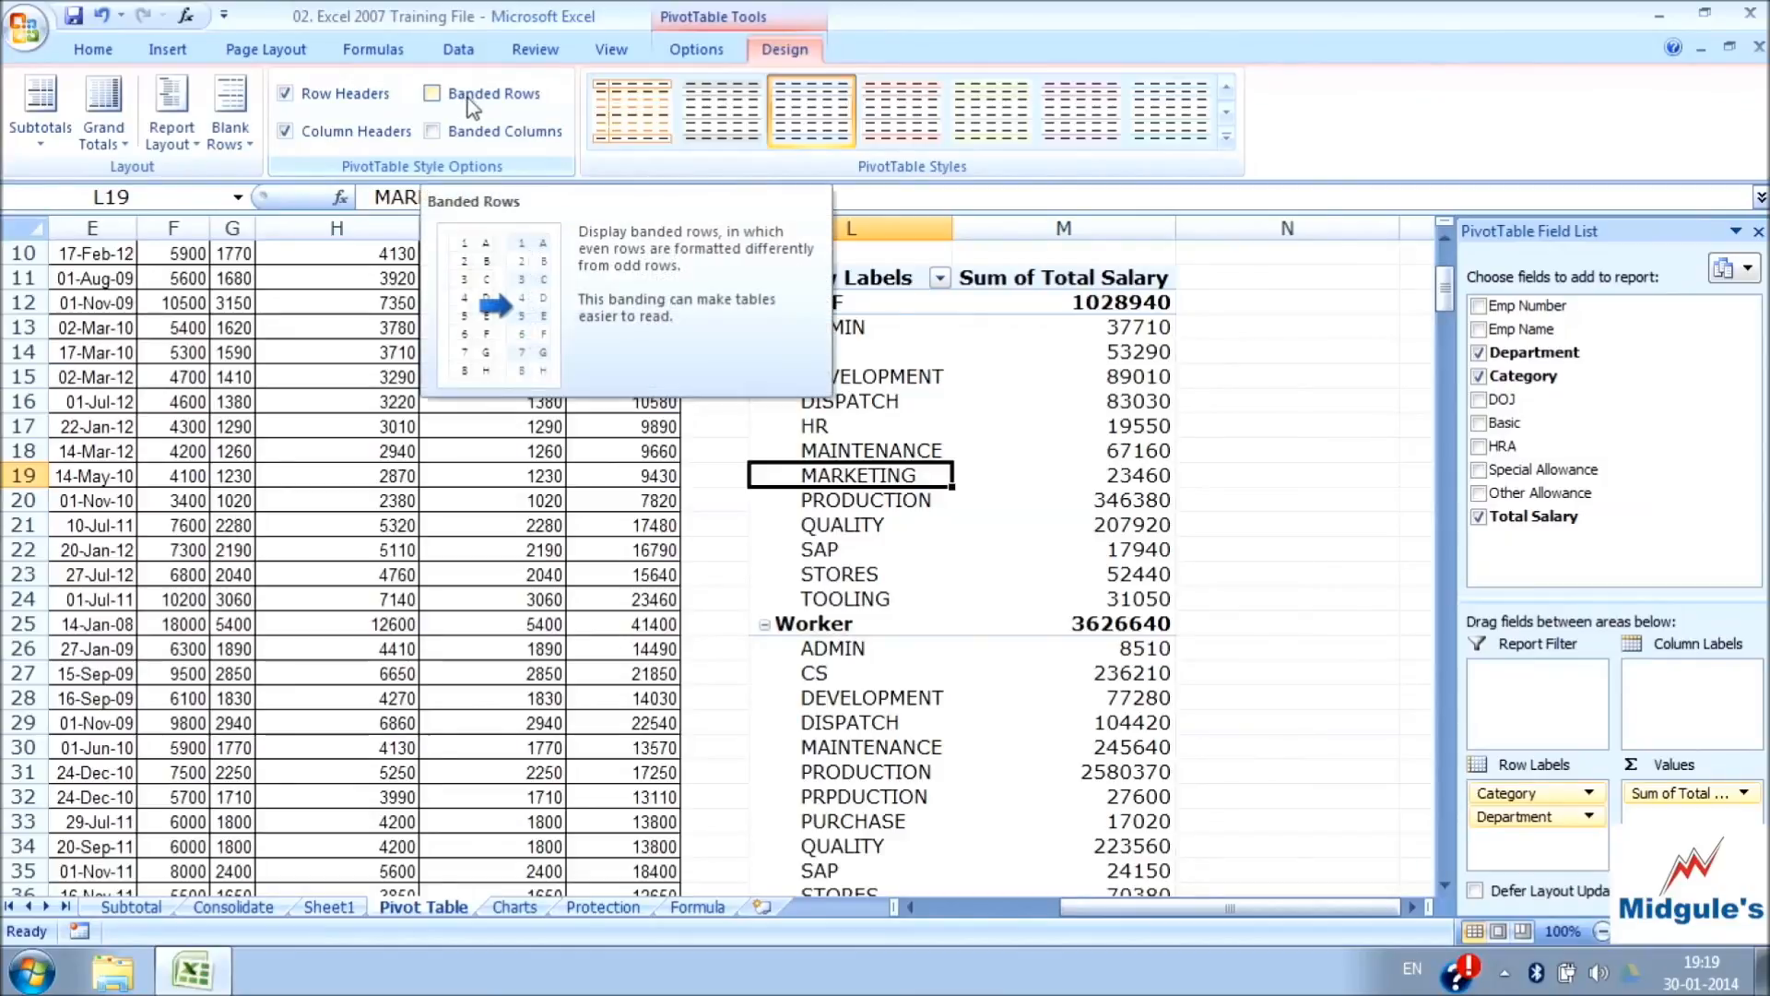
Turn on Banded Rows and Banded Columns for the PivotTable to compare the shading, and turn both off again
click(432, 95)
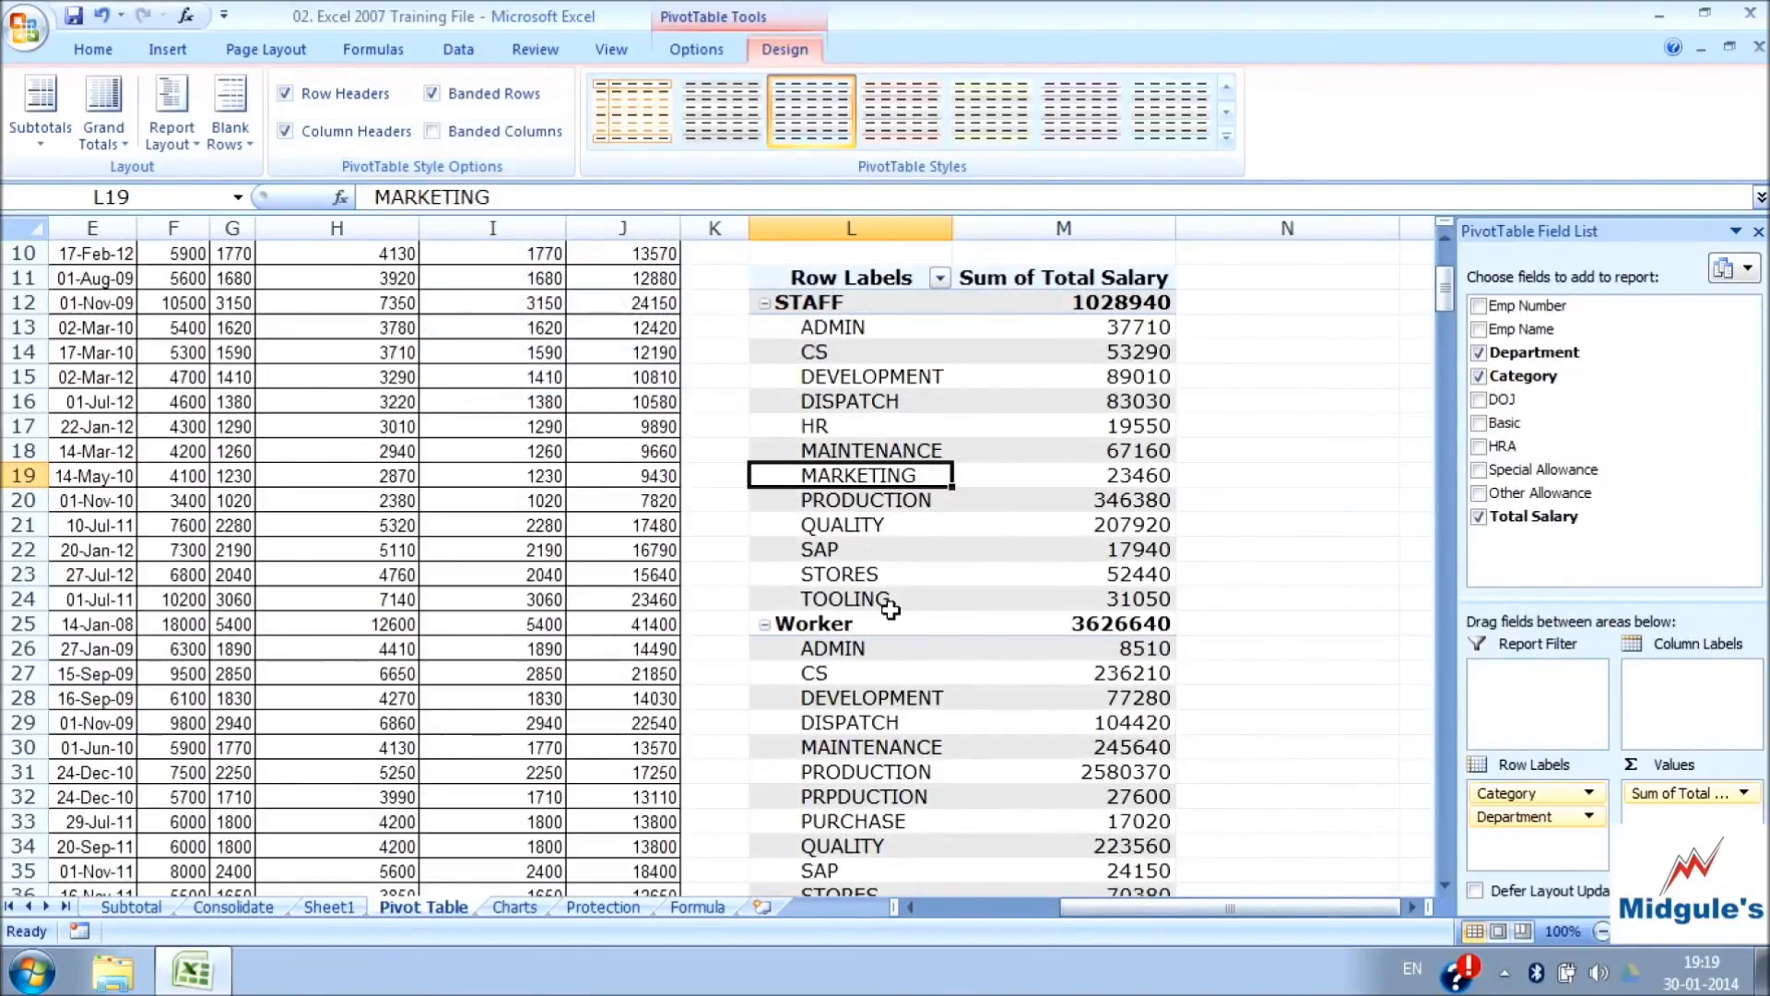
click(432, 132)
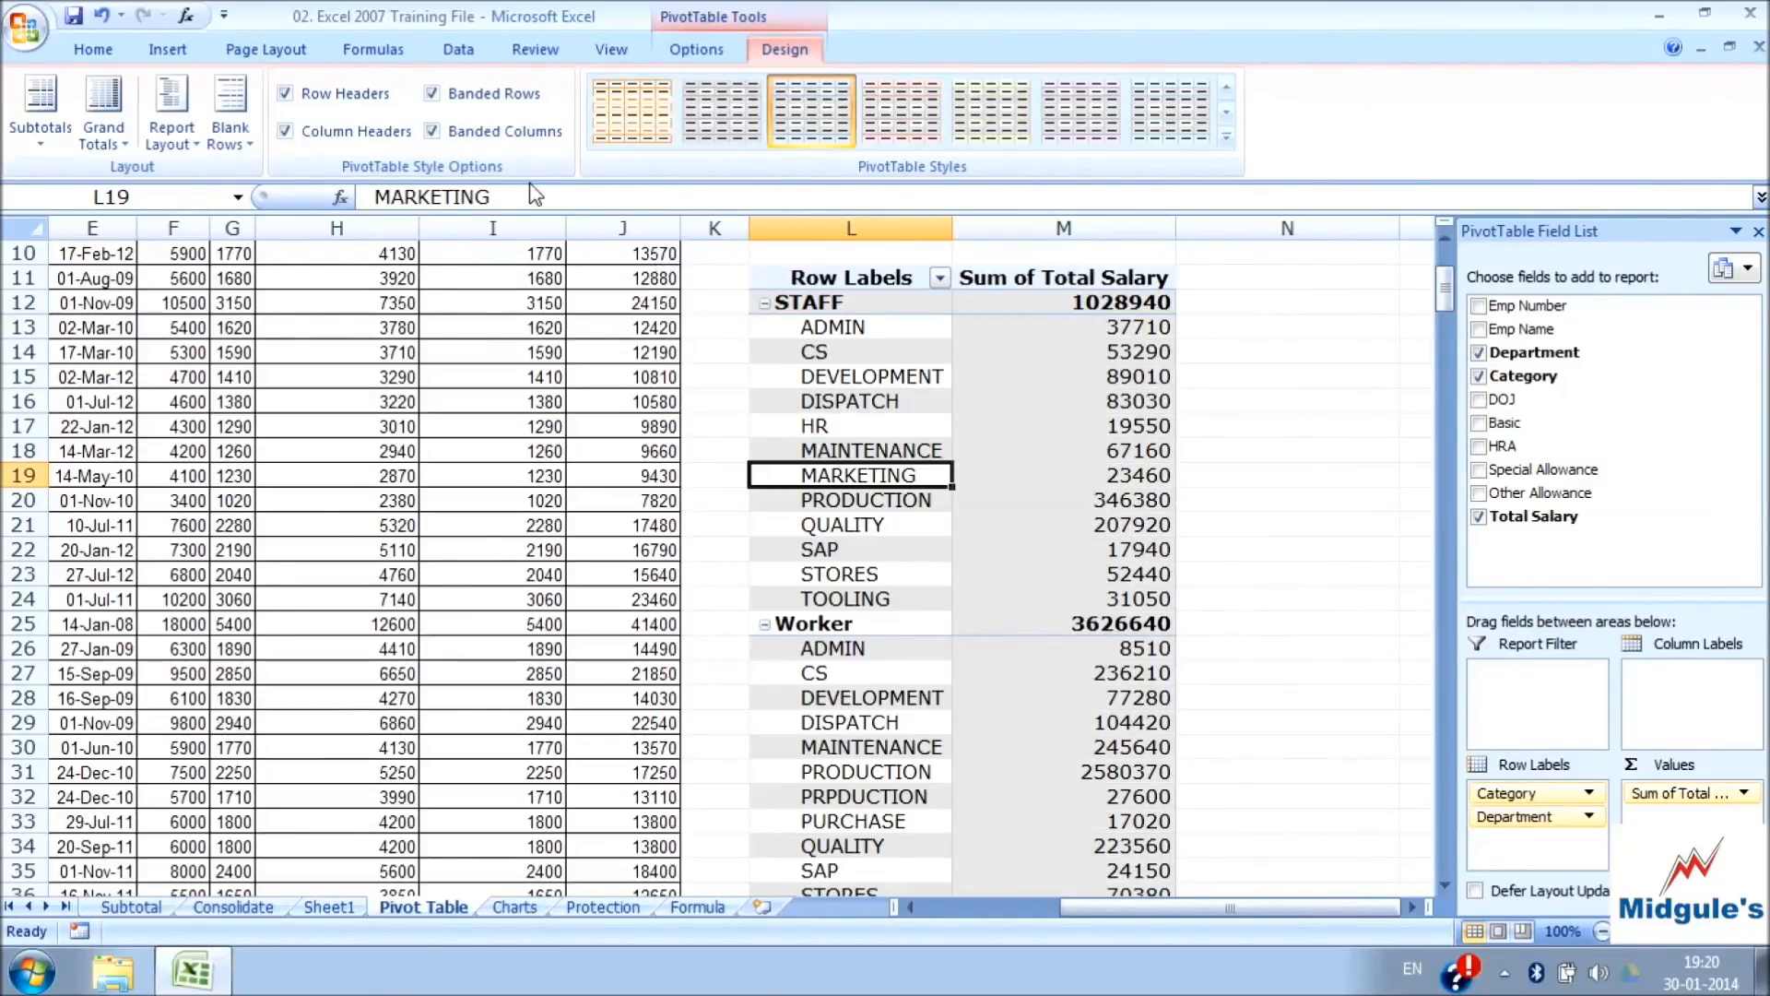
click(431, 132)
click(432, 93)
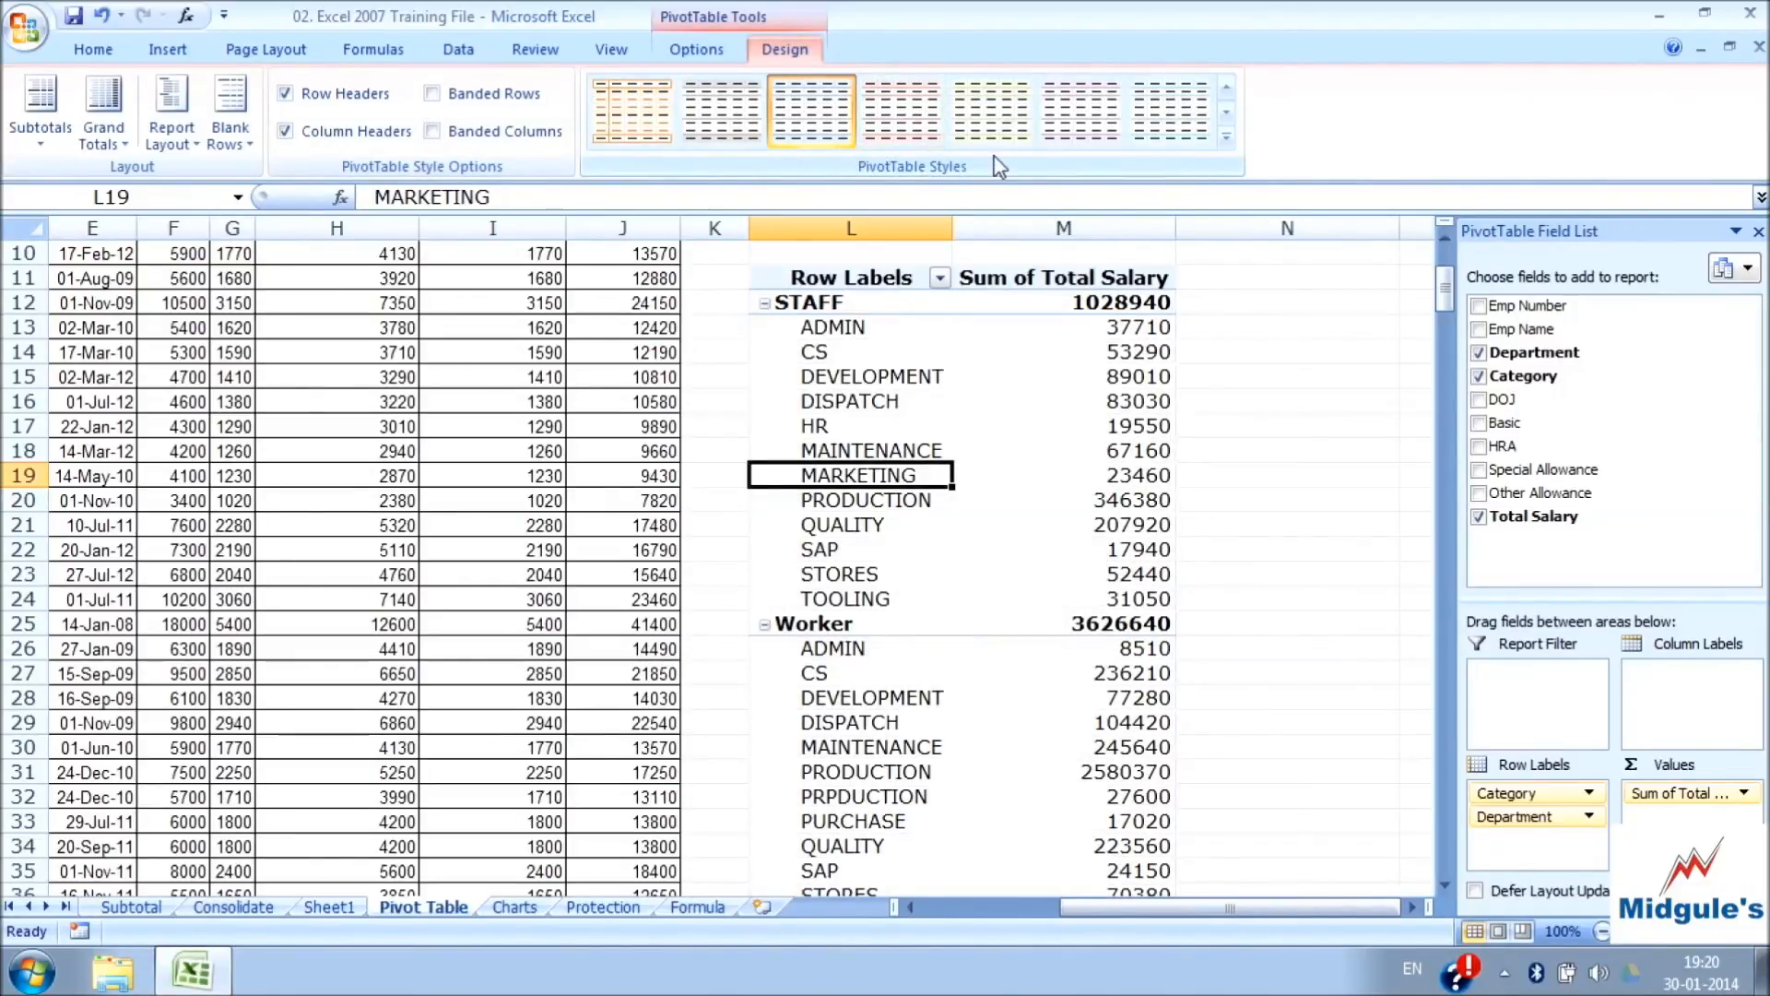
Apply the solid green PivotTable style with the black header from the third row of the Dark styles
click(1228, 141)
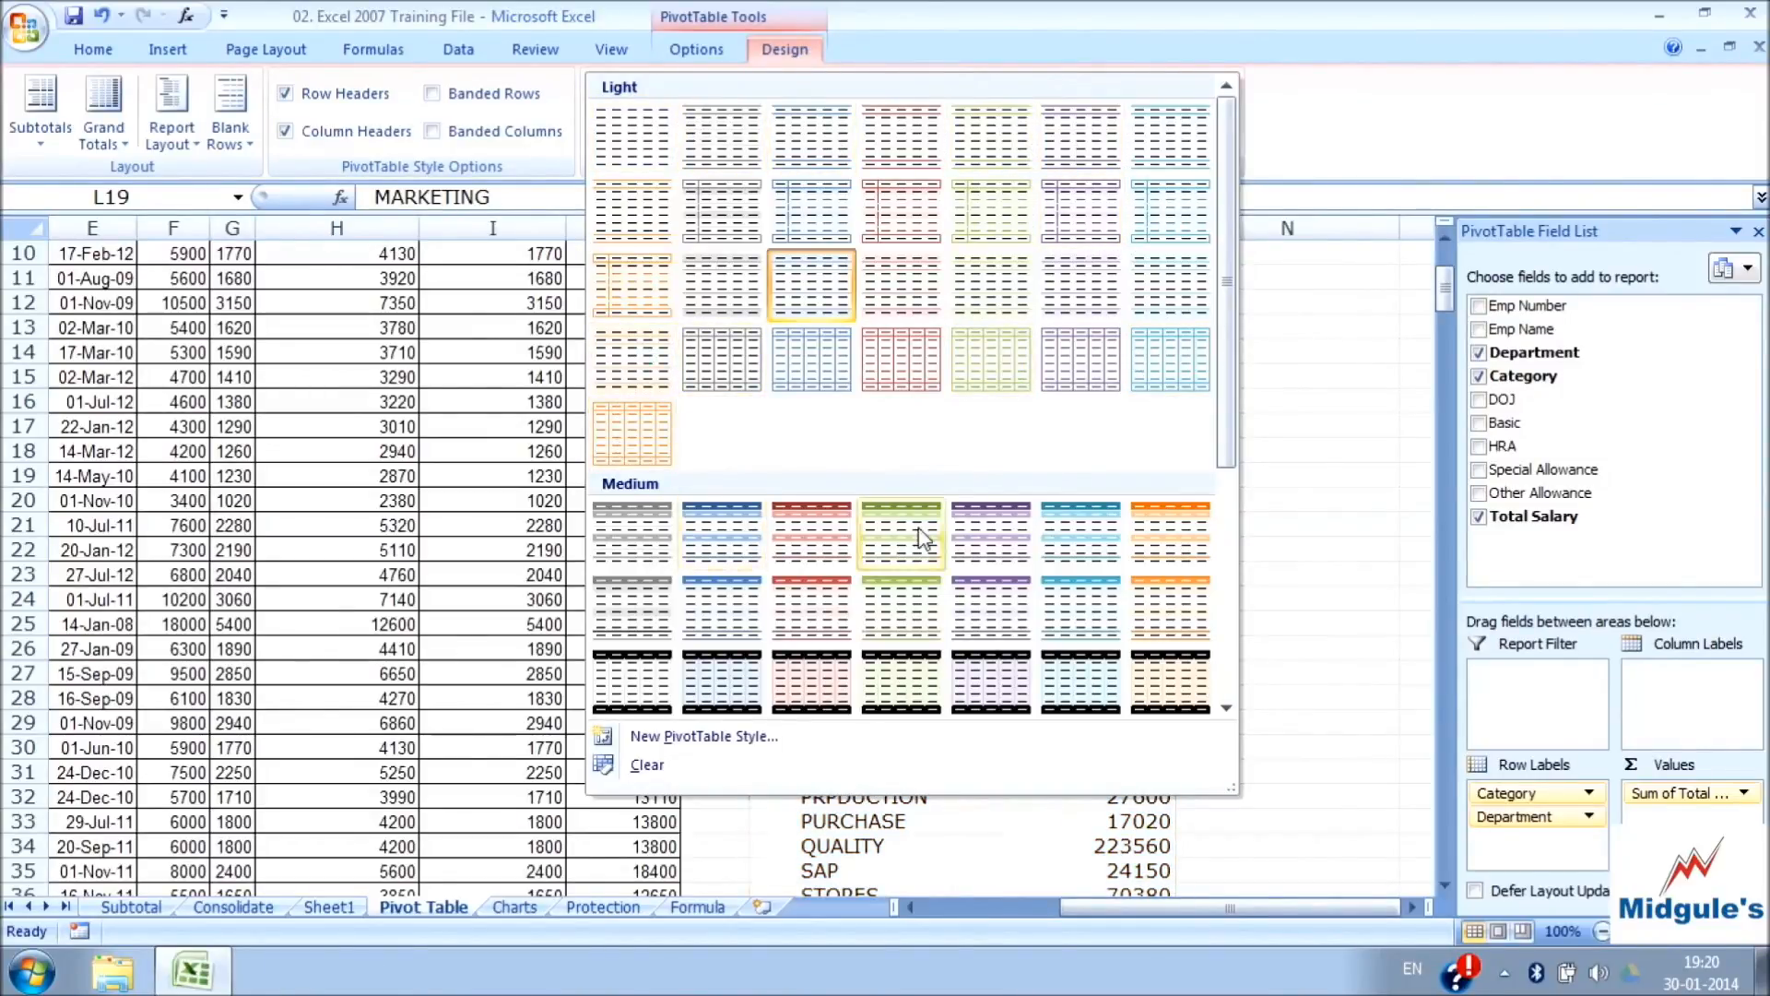
drag(1229, 442, 1240, 616)
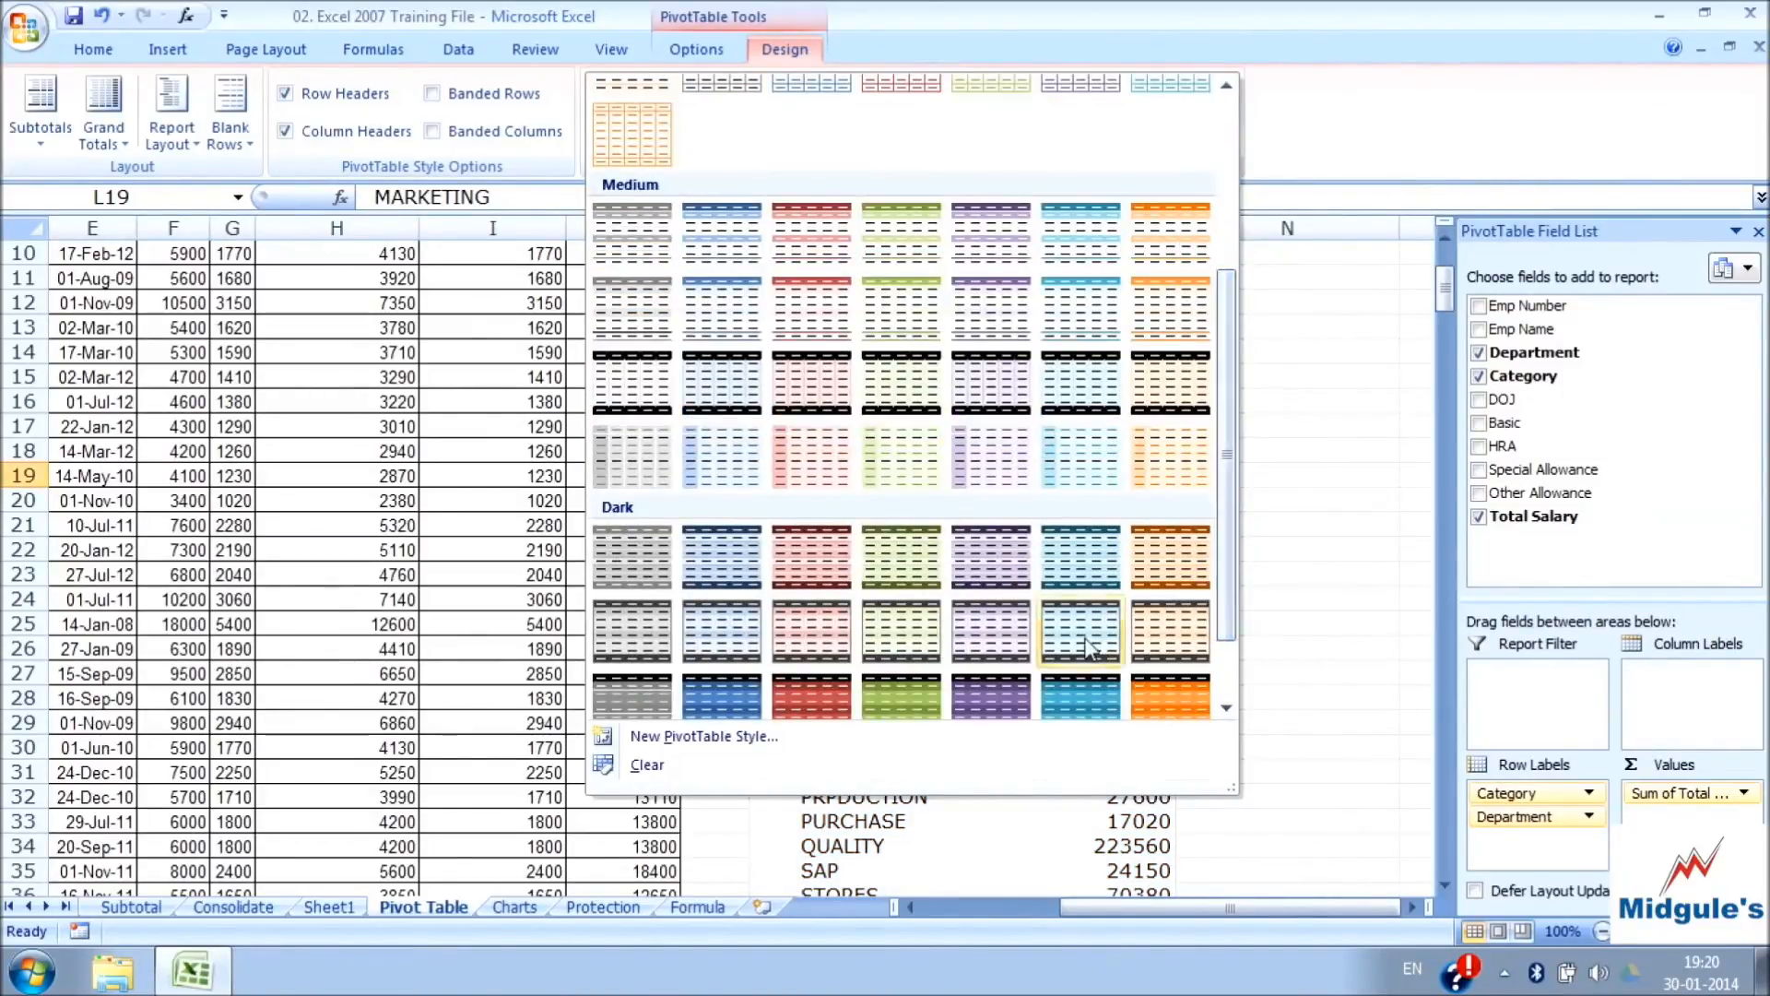
scroll(1226, 553, down, 1)
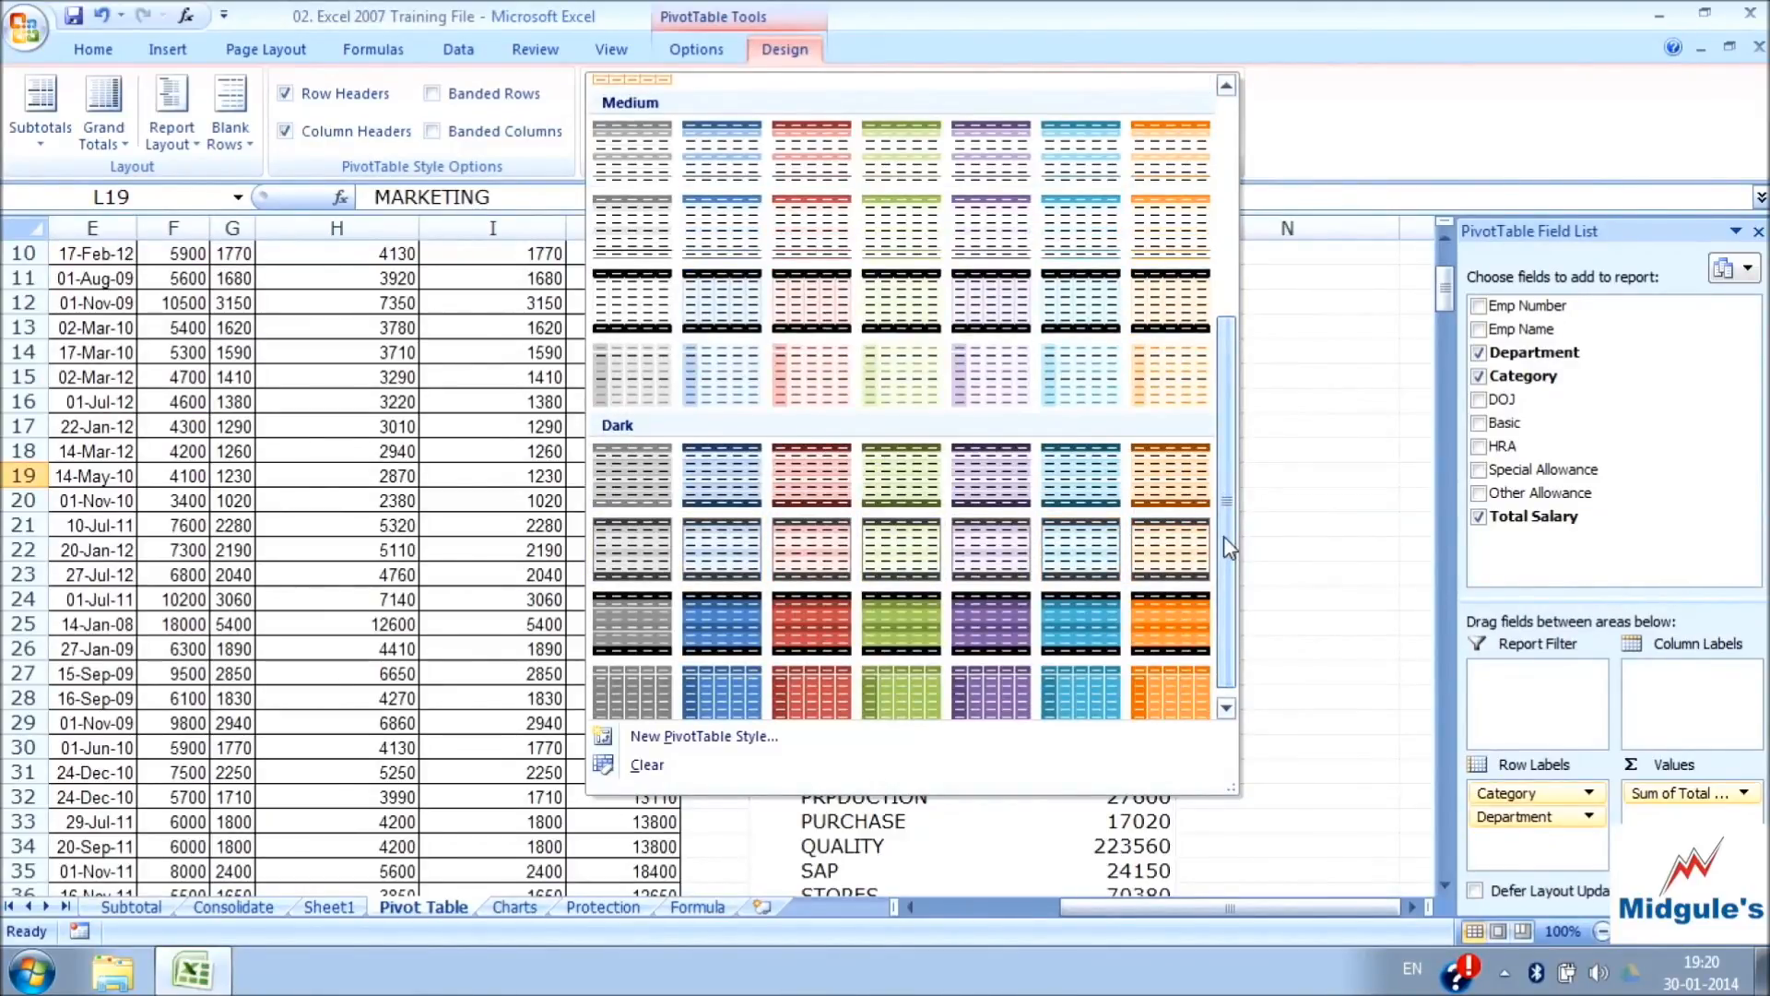
click(892, 627)
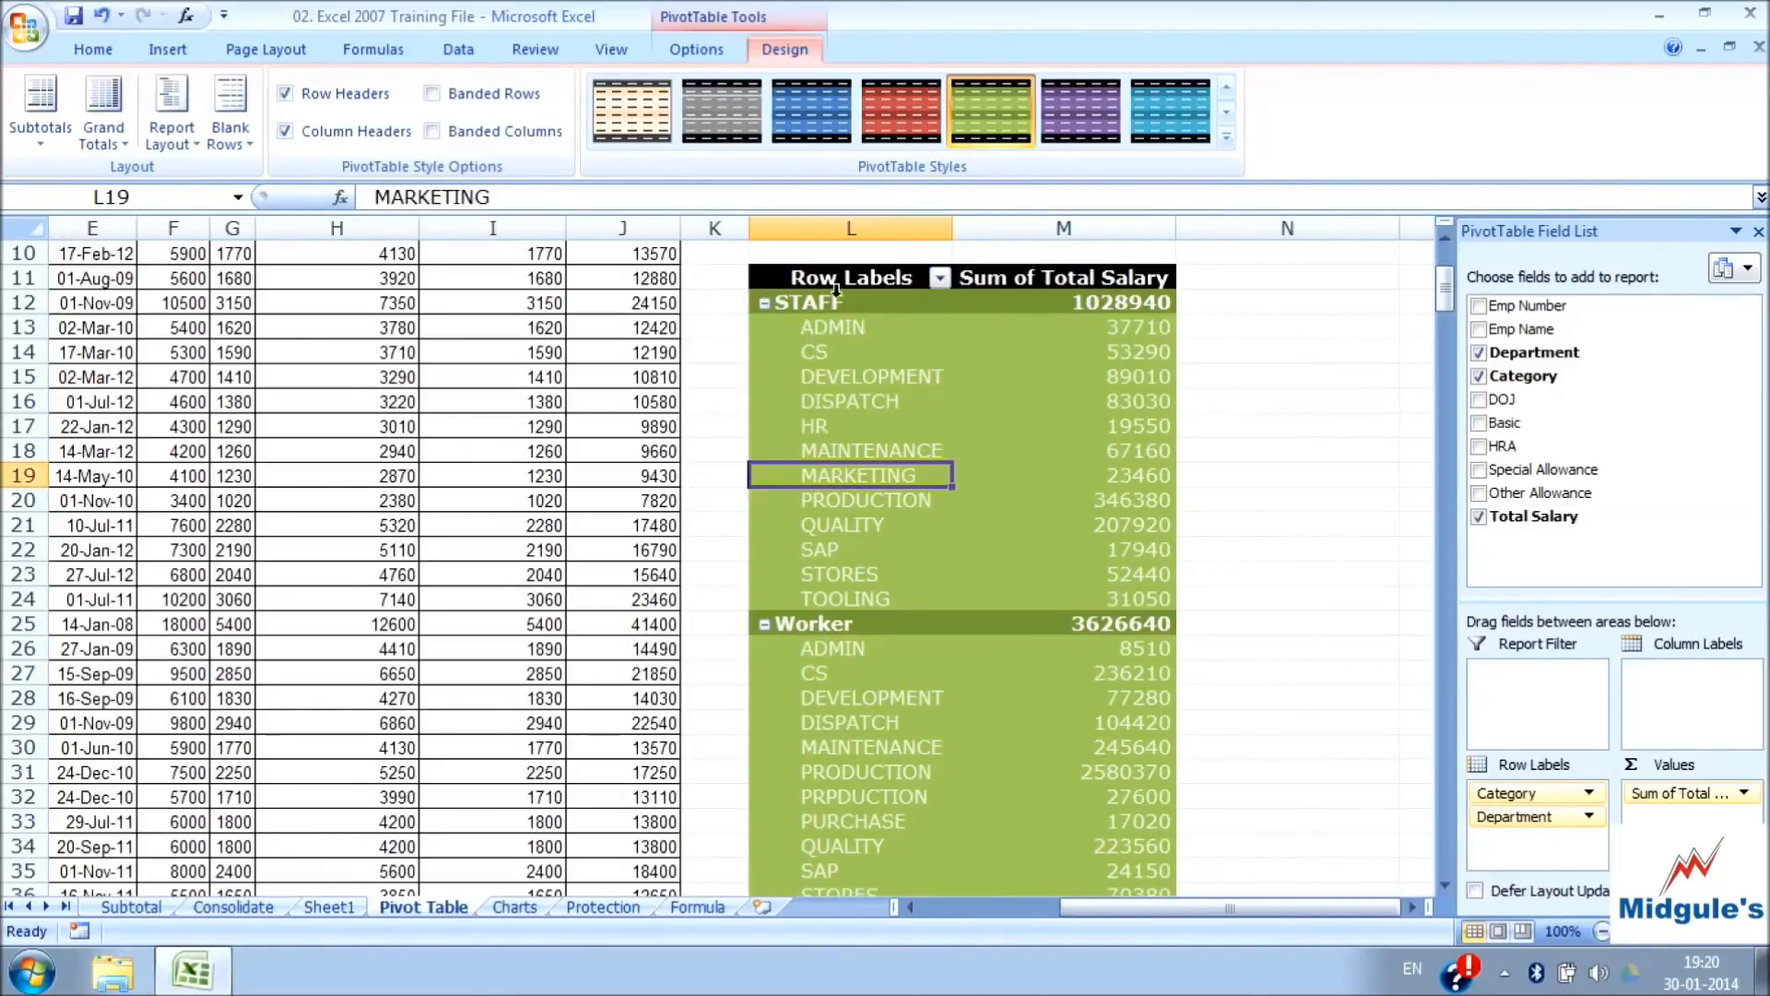
Try the Banded Rows and Banded Columns options on the green PivotTable style
click(432, 94)
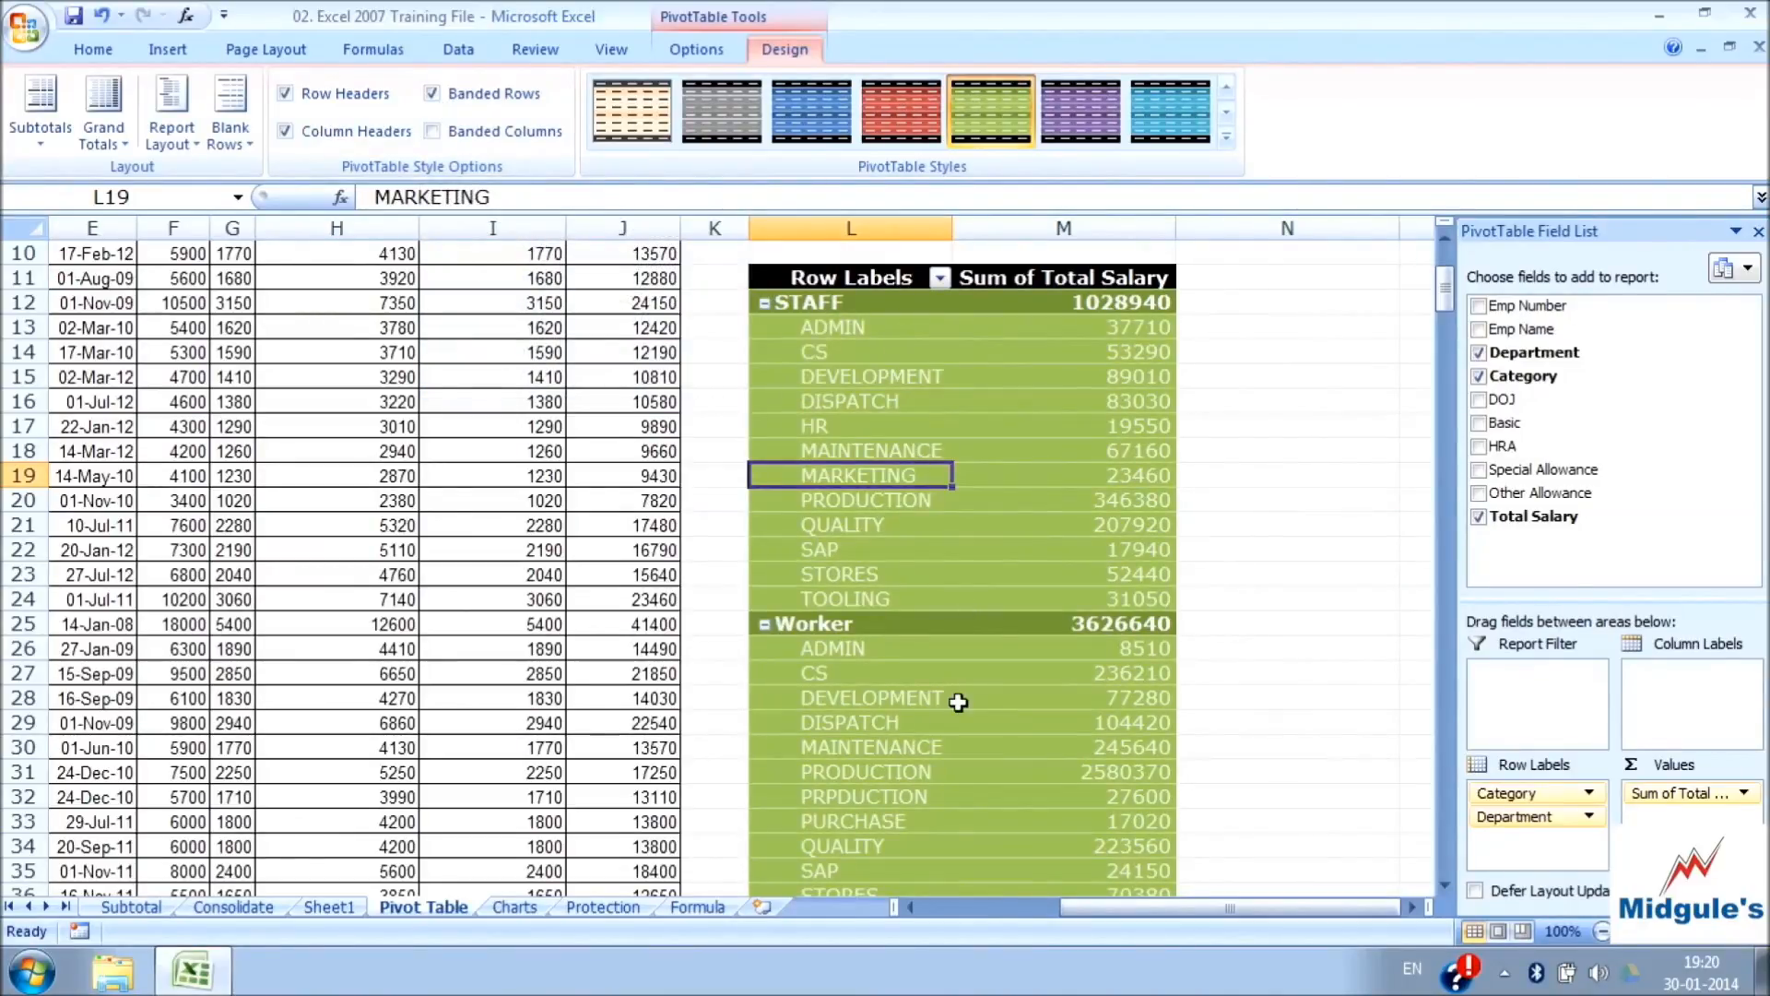
click(433, 132)
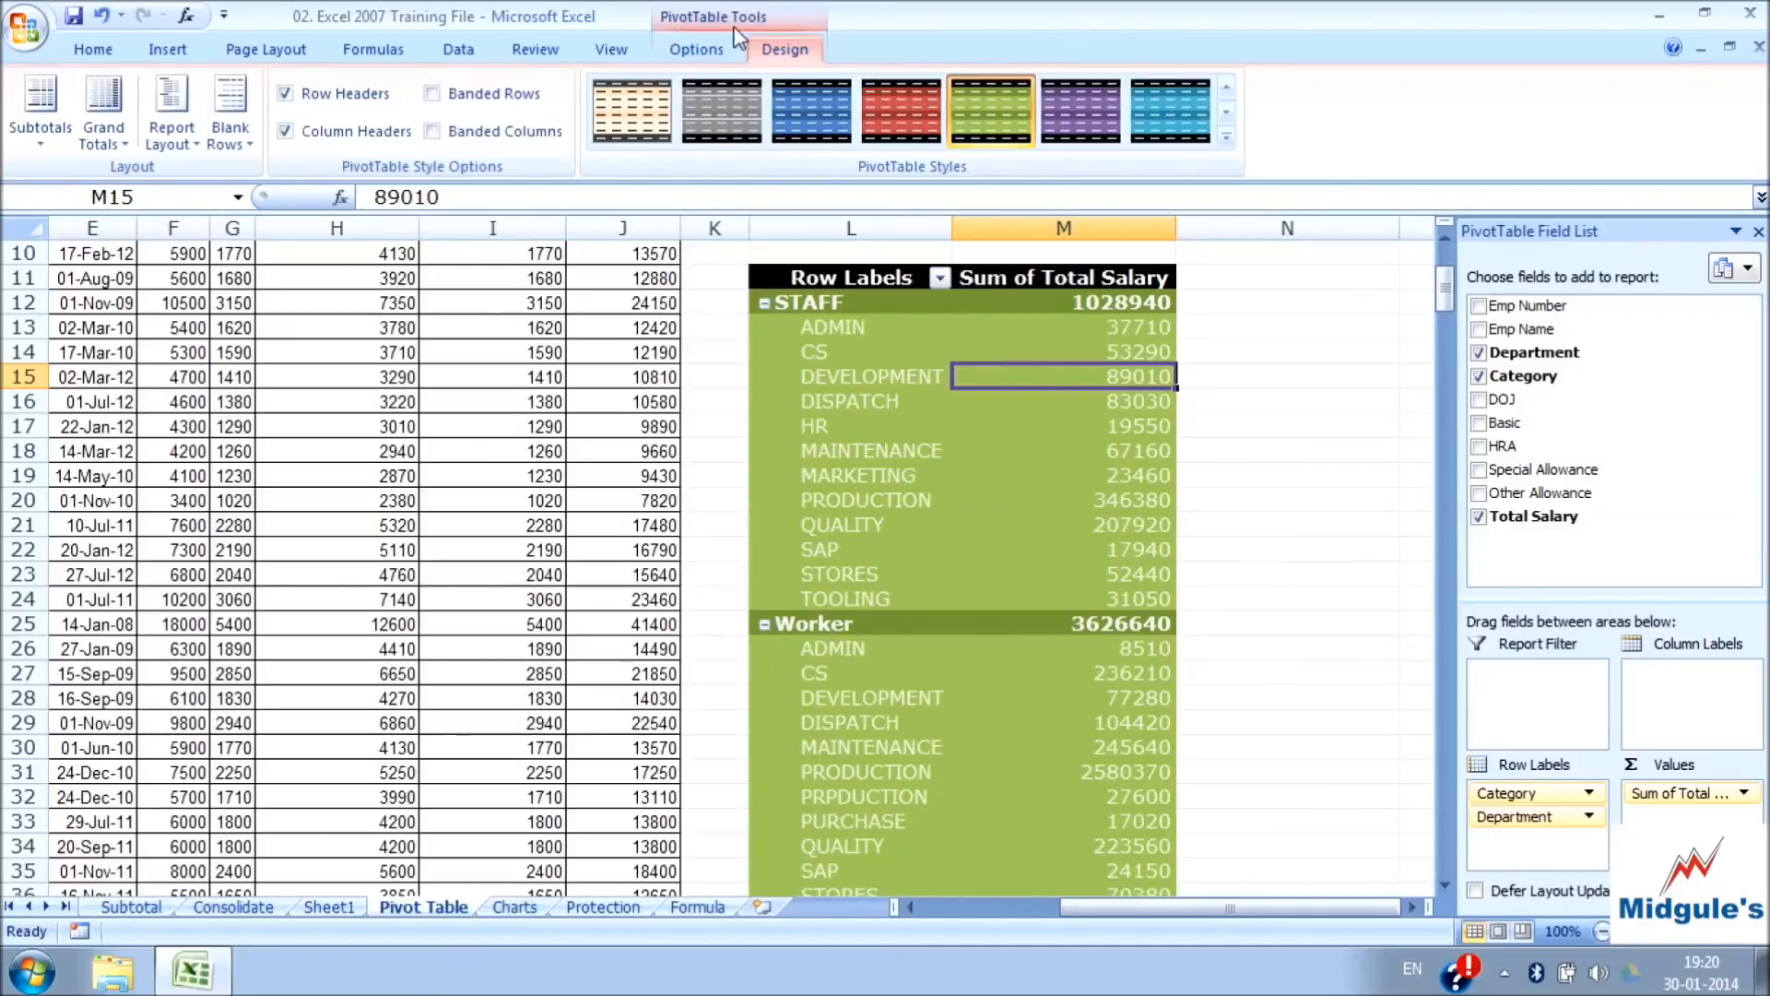
click(712, 49)
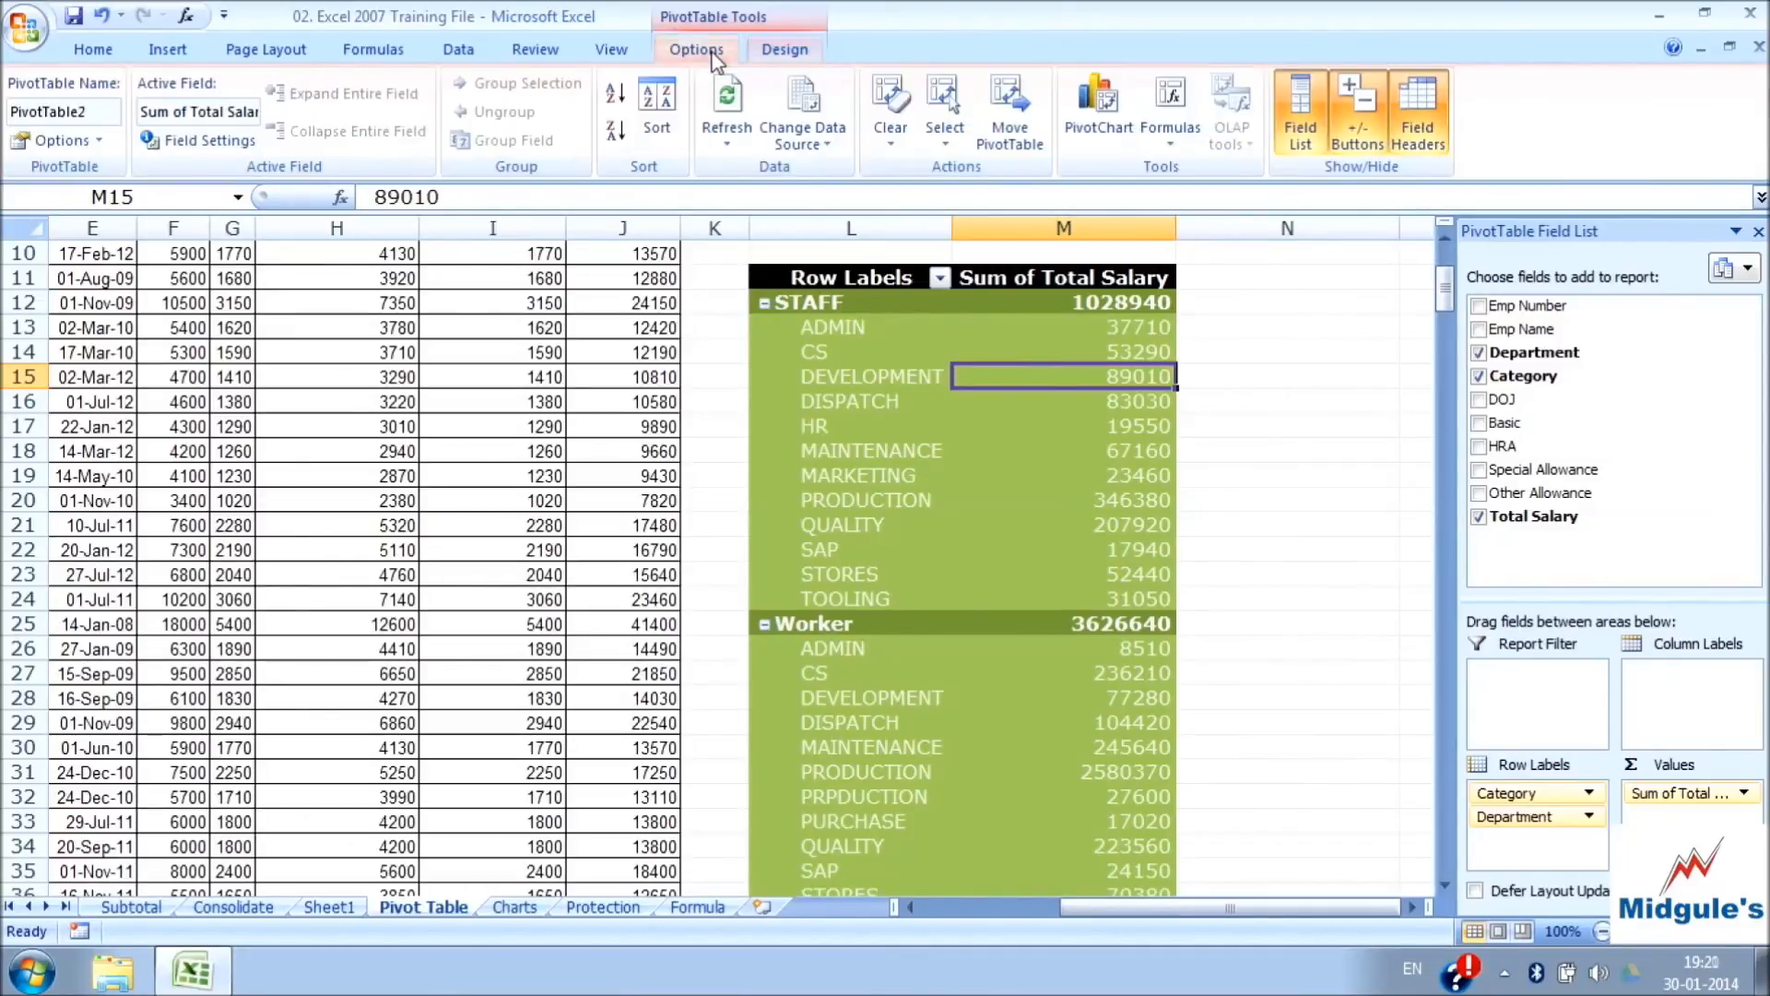
click(779, 51)
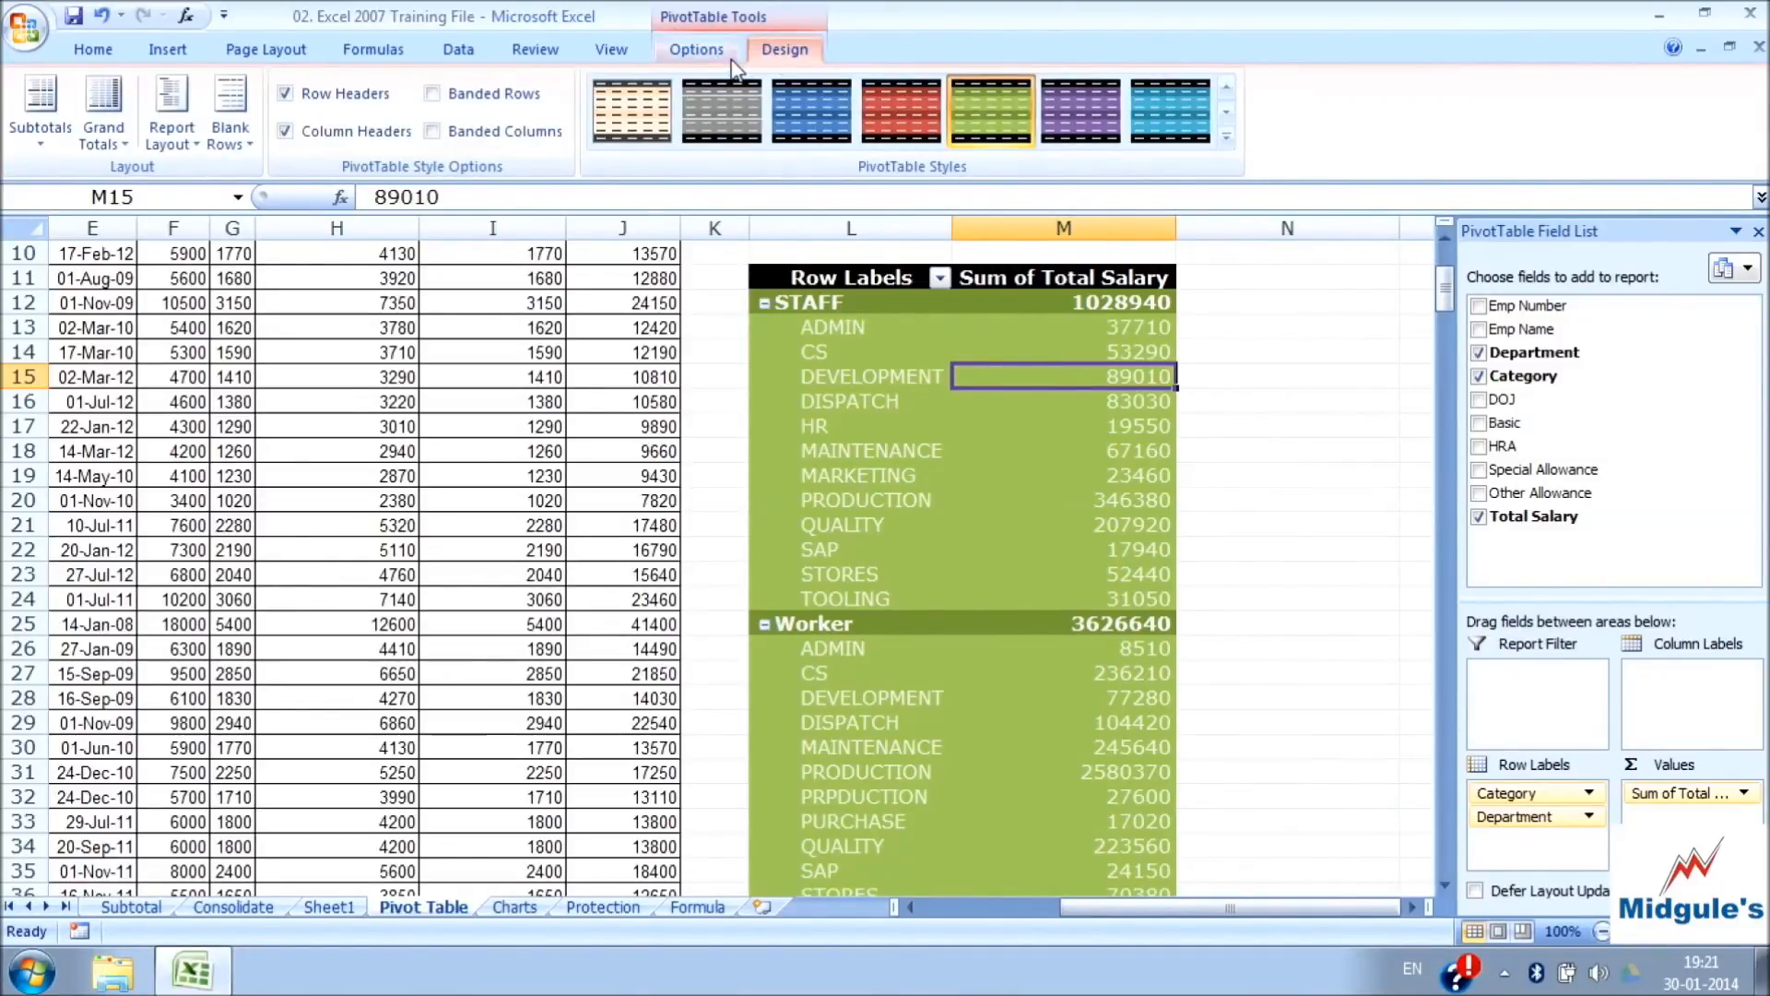